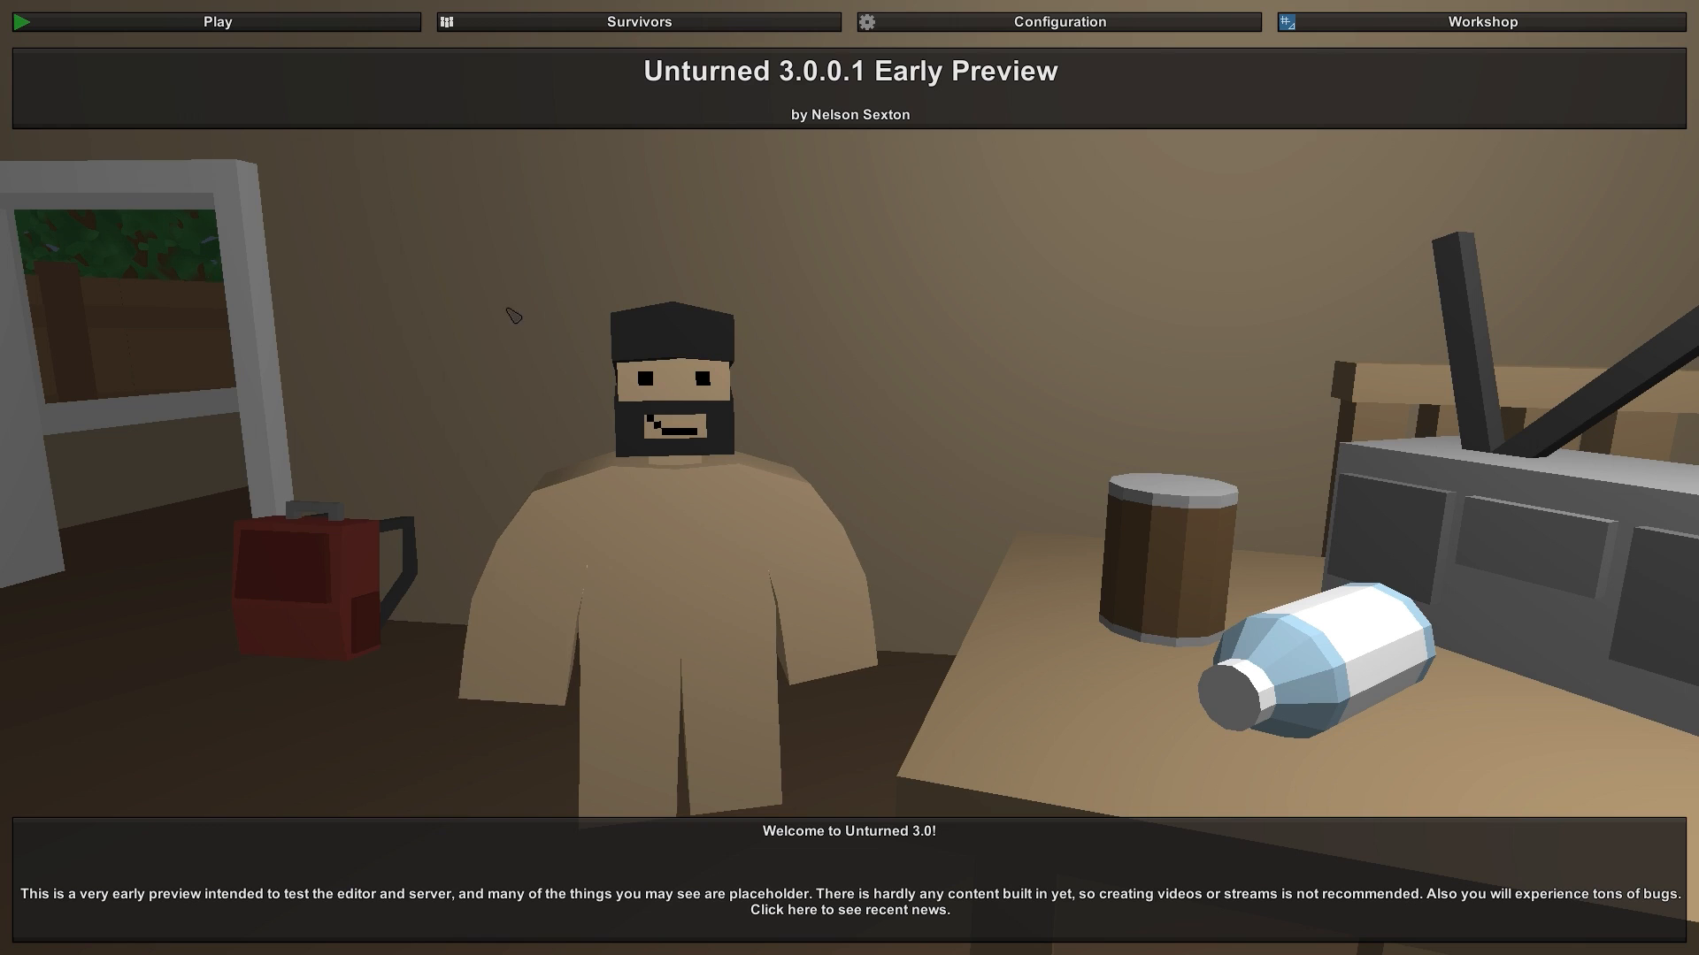
Step: Open the workshop's map editor, name the new map test 2 and choose the 512m x 512m size
left_click(1433, 26)
left_click(1191, 66)
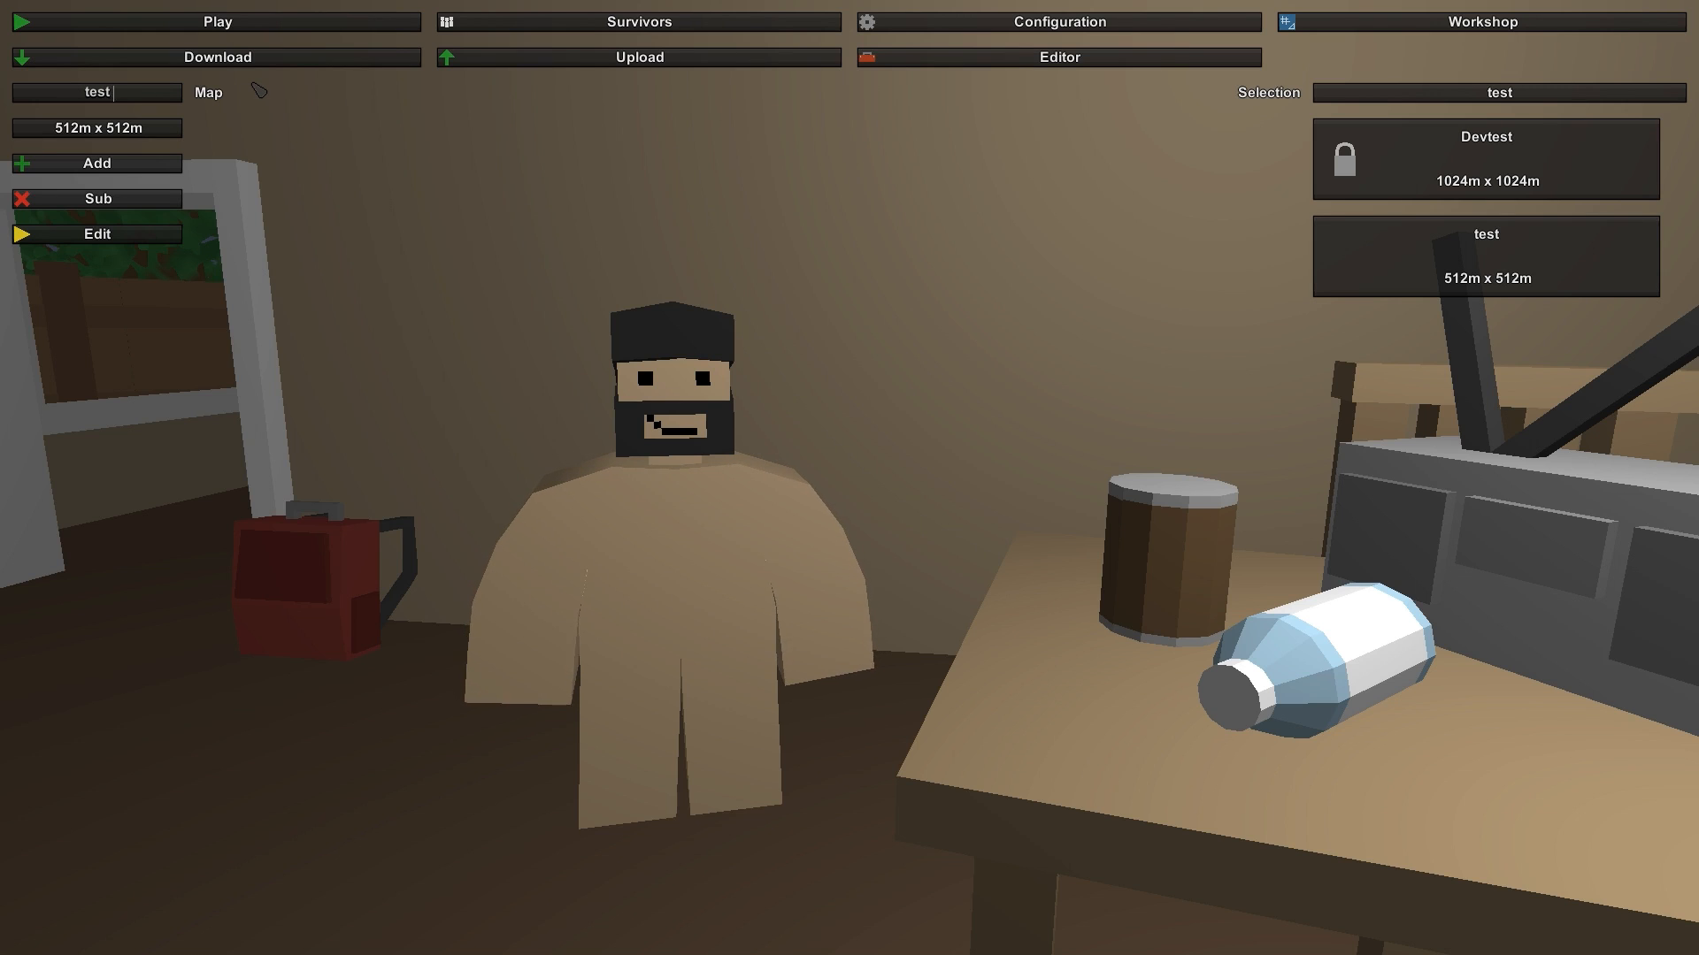
left_click(152, 131)
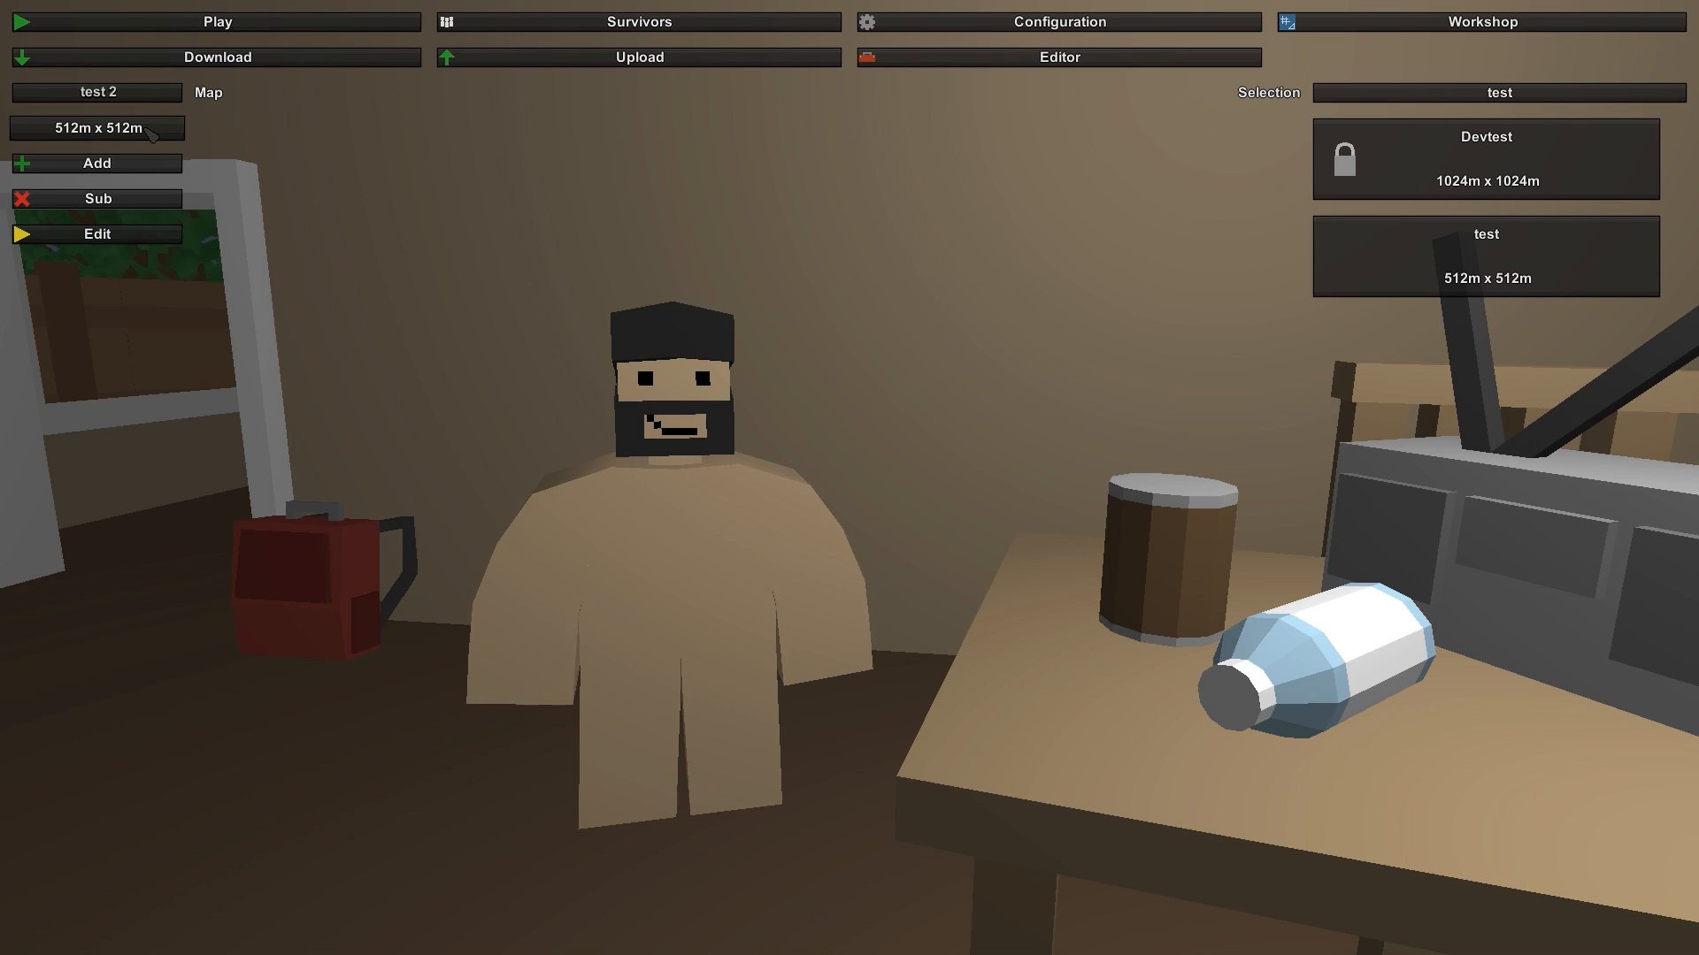
left_click(152, 133)
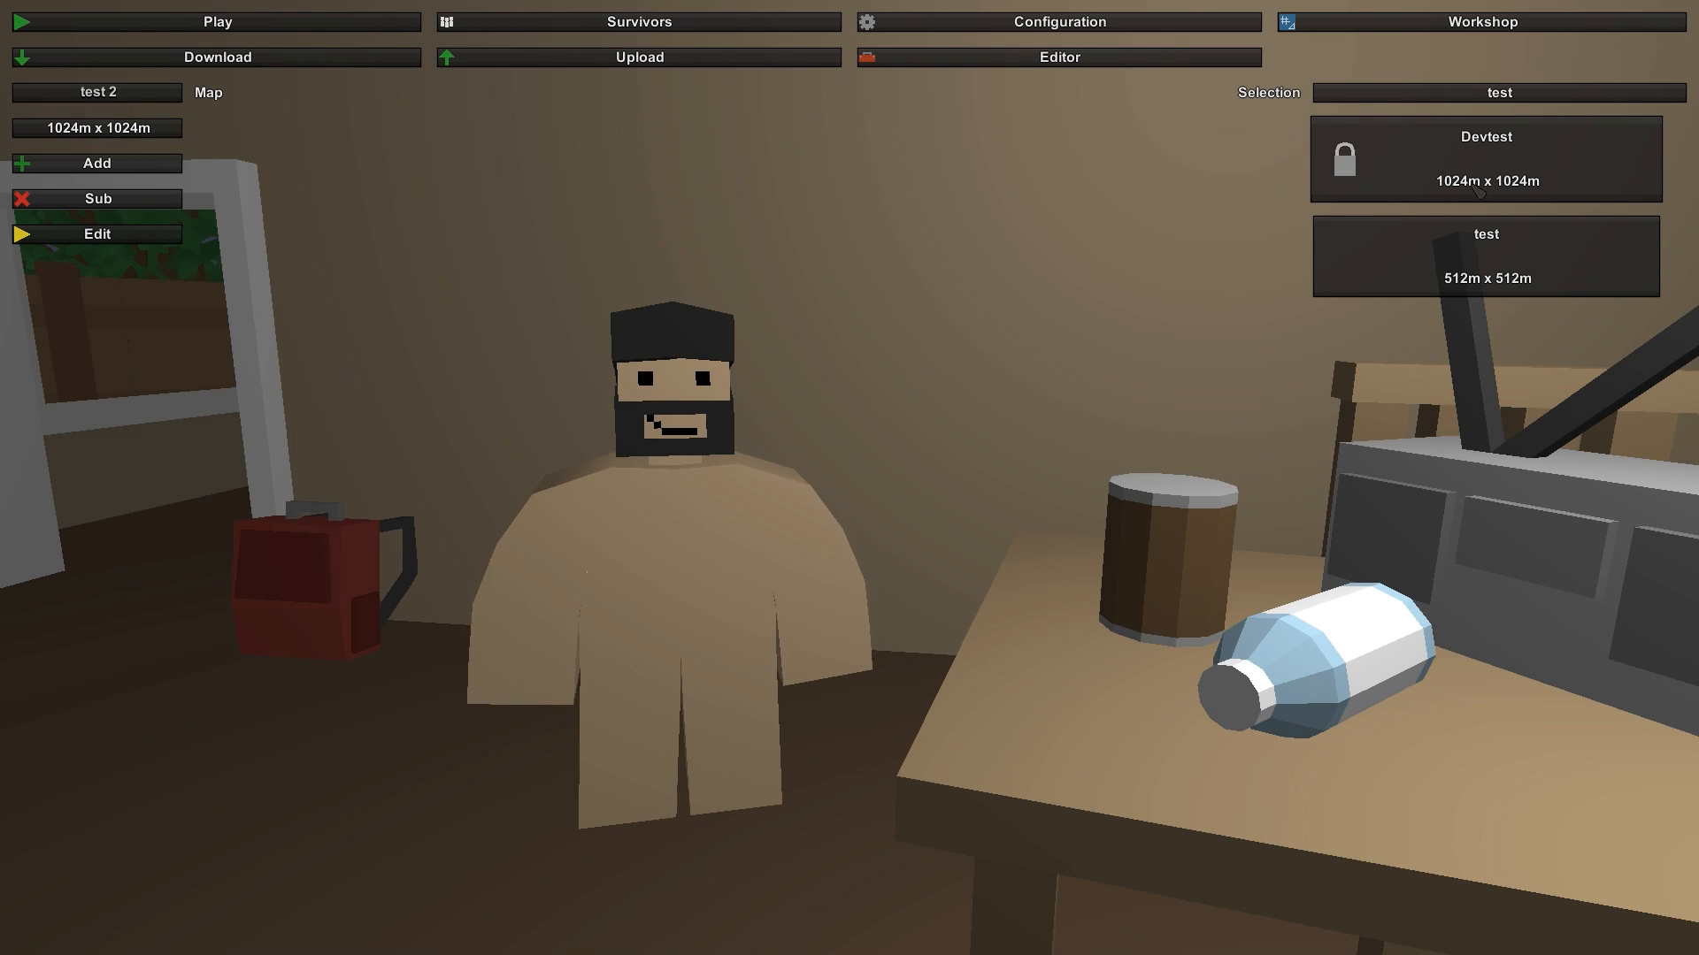
left_click(160, 137)
left_click(159, 138)
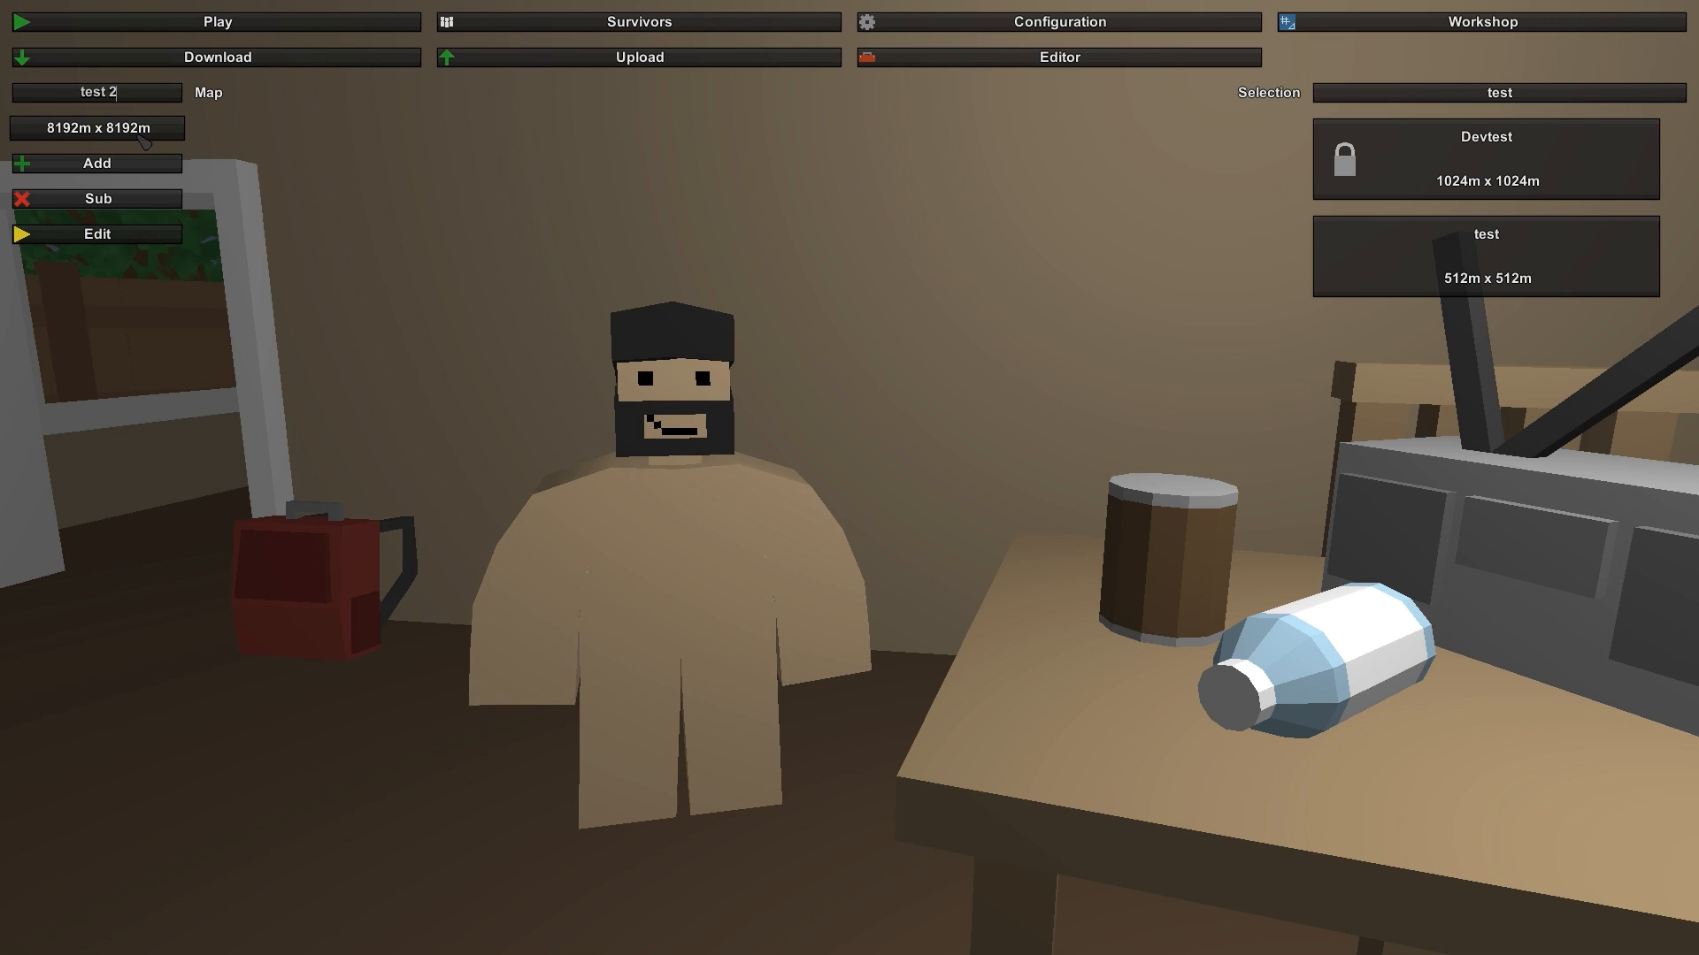
left_click(144, 139)
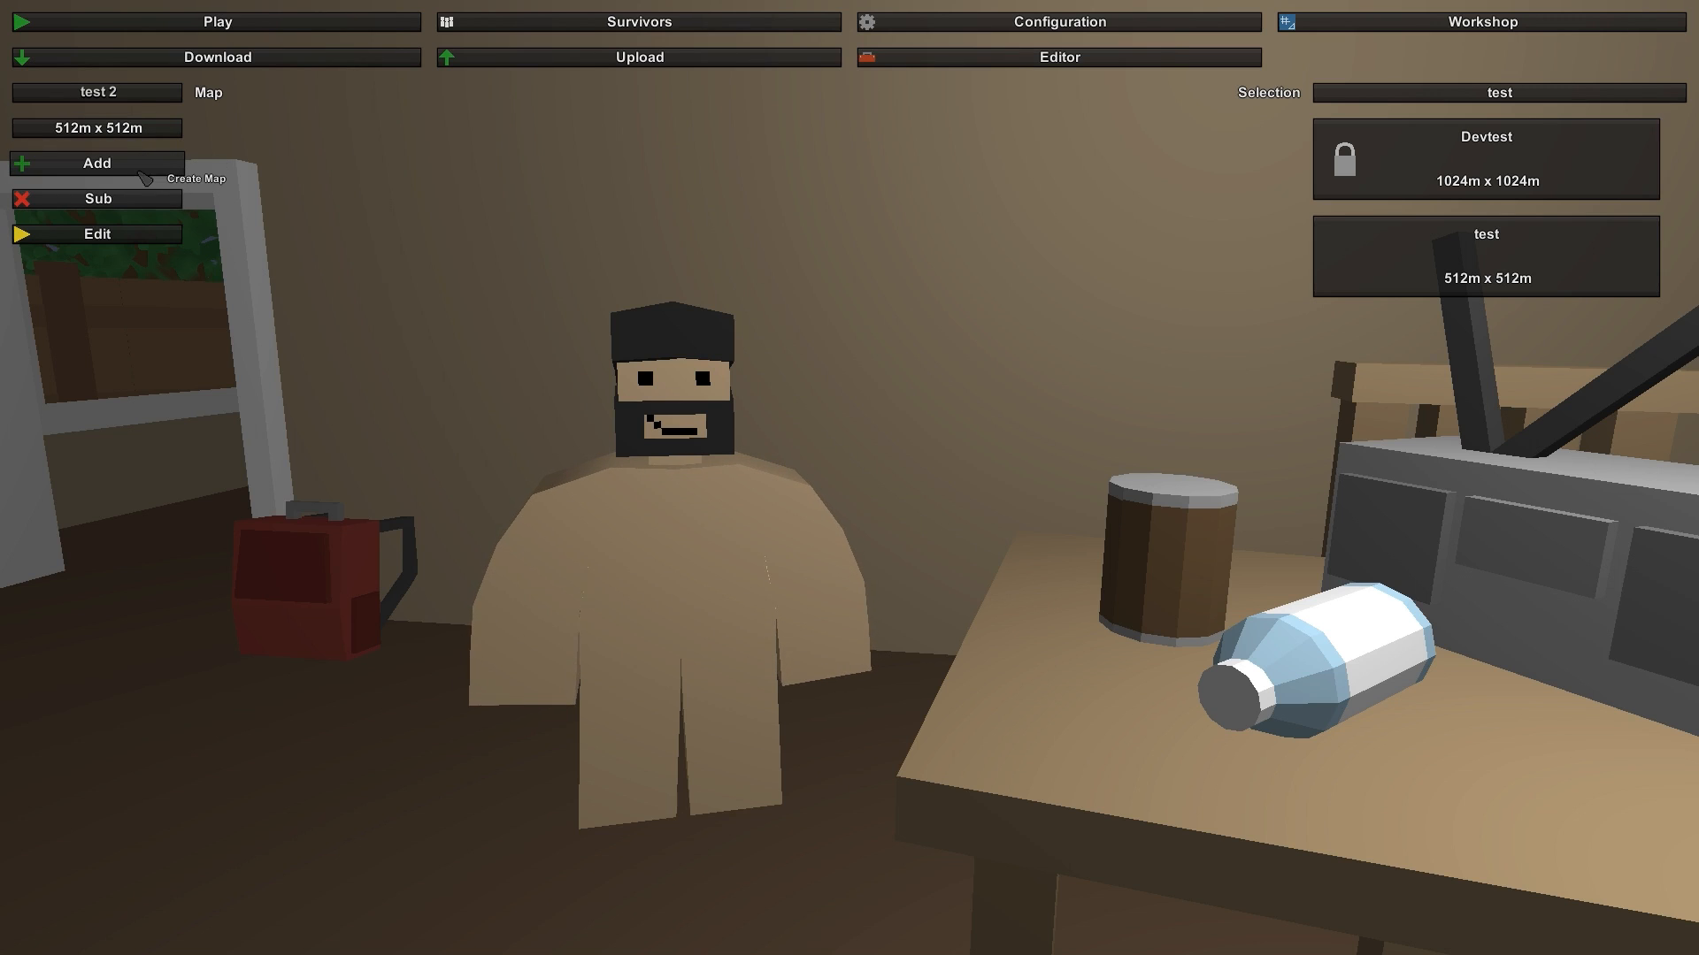
Step: Select the existing 512m x 512m map named test and open it for editing
left_click(1403, 291)
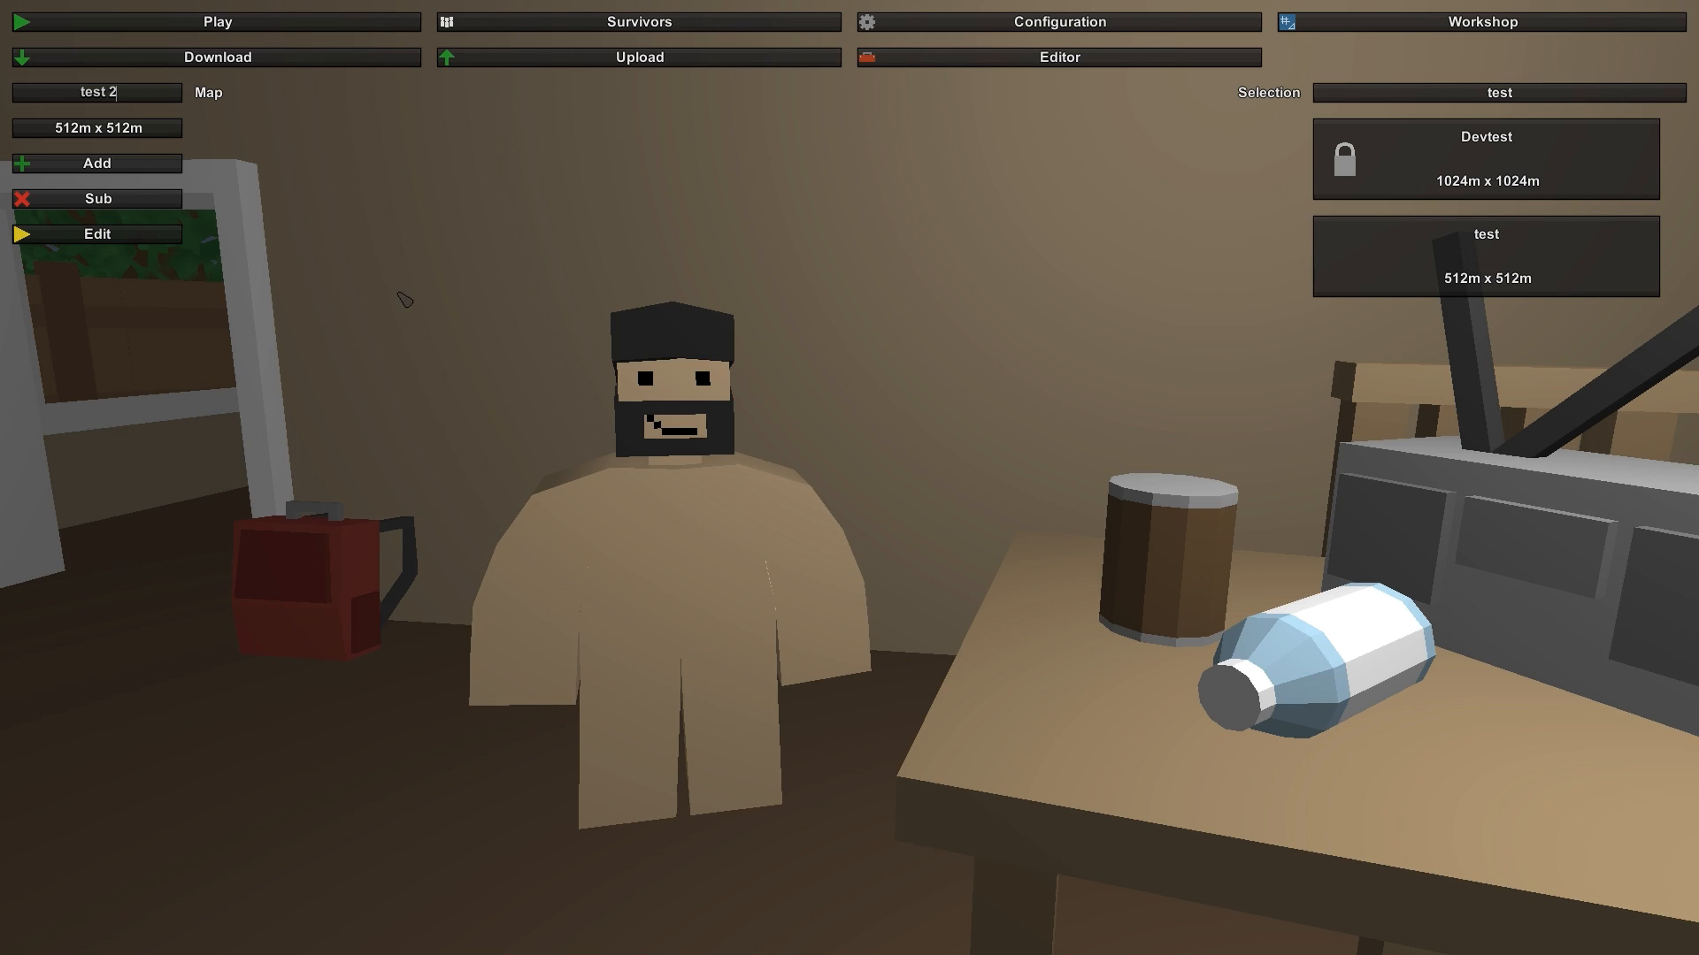
left_click(125, 237)
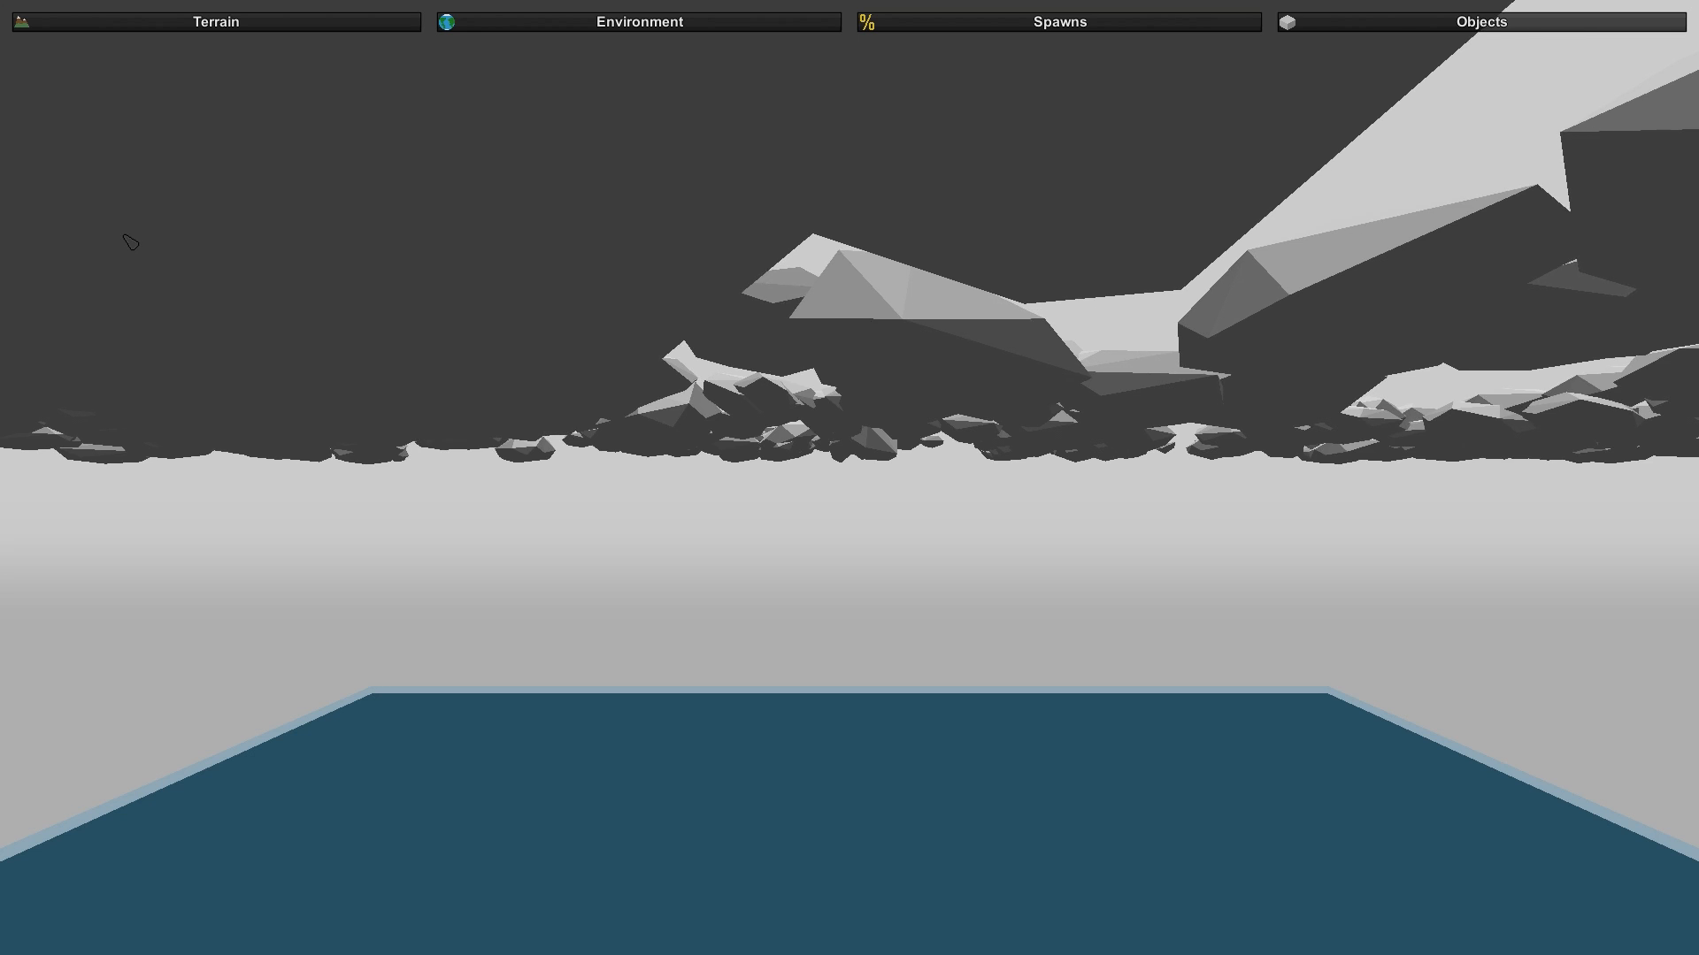
Step: Fly around the map and examine its water surface and boundaries from above
right_click_drag(124, 237, 97, 372)
mouse_move(849, 477)
right_mouse_down()
mouse_move(778, 389)
mouse_move(752, 301)
mouse_move(805, 252)
mouse_move(964, 425)
mouse_move(1048, 350)
mouse_move(1052, 265)
mouse_move(1101, 239)
mouse_move(857, 478)
right_mouse_up()
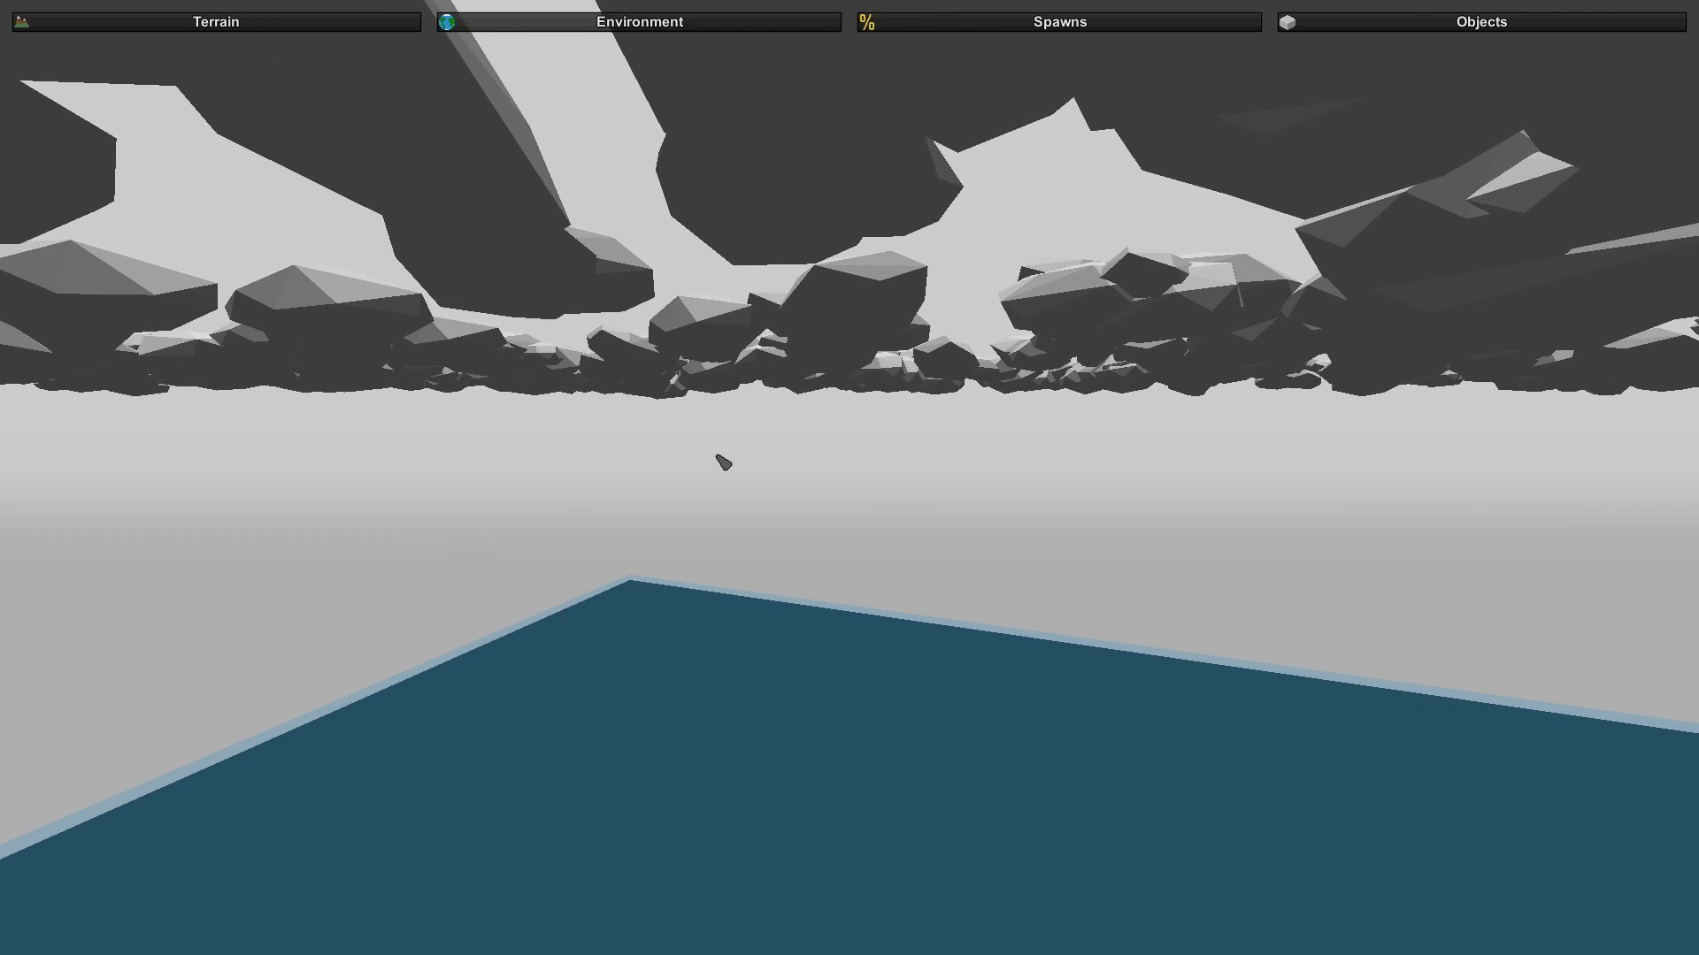
right_click_drag(720, 462, 859, 491)
key("w")
key("s")
key("w")
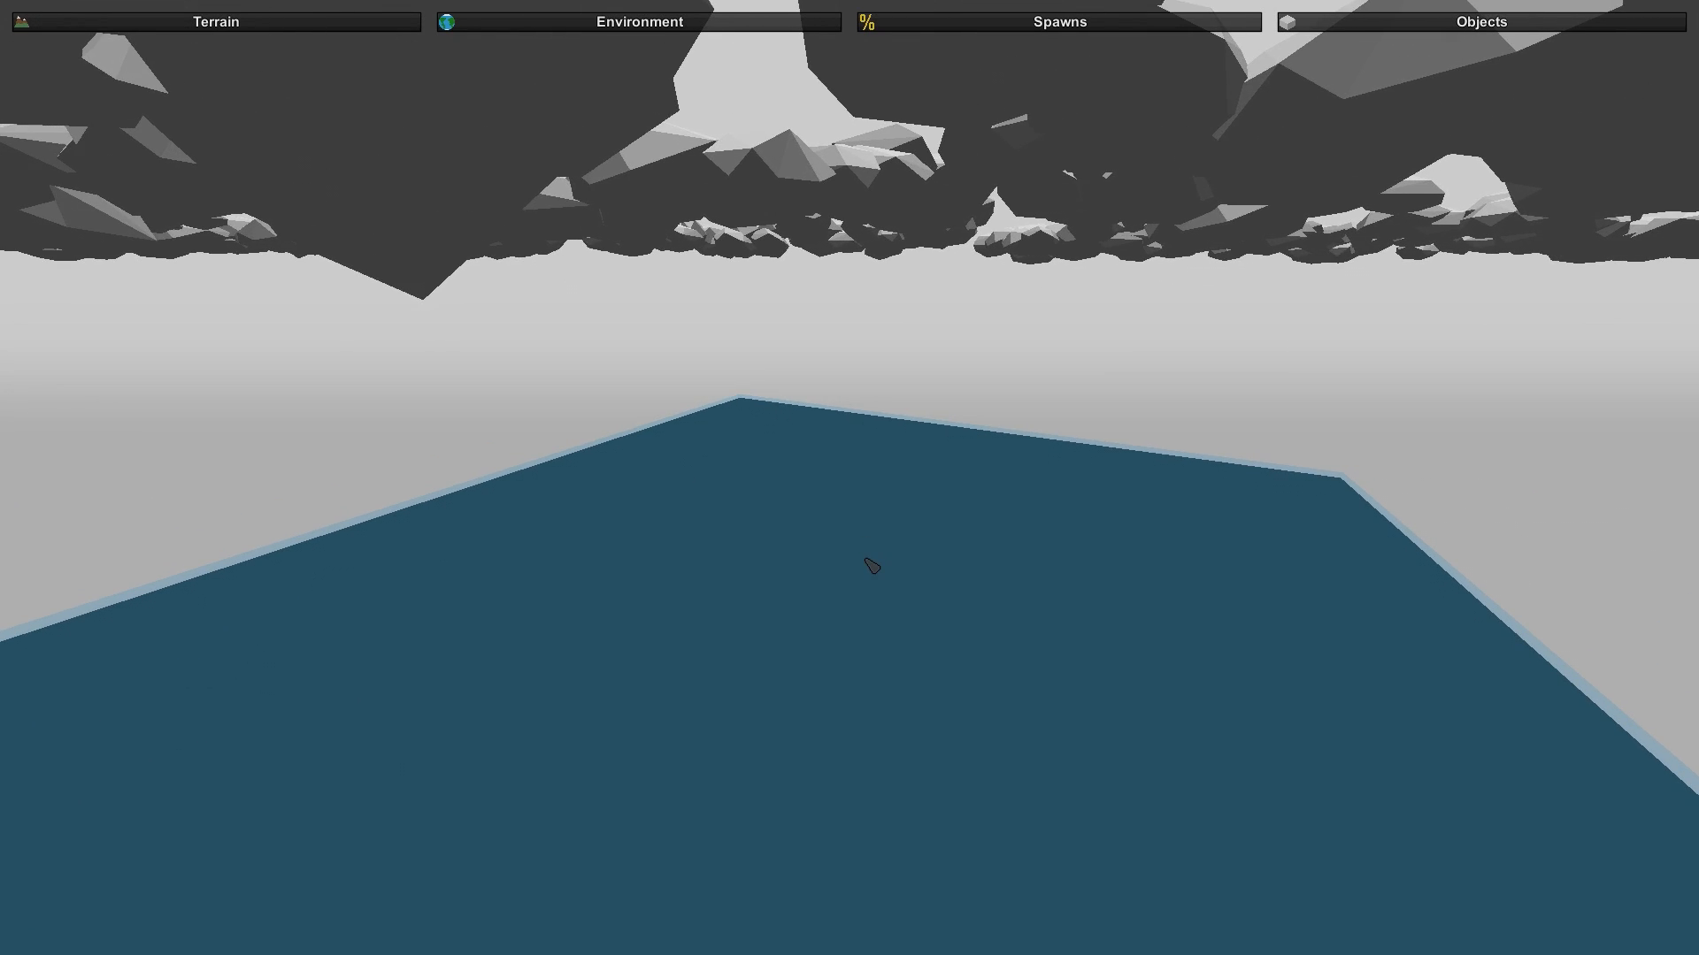
right_click_drag(866, 558, 907, 487)
key("a")
key("w")
key("s")
key("w")
key("w")
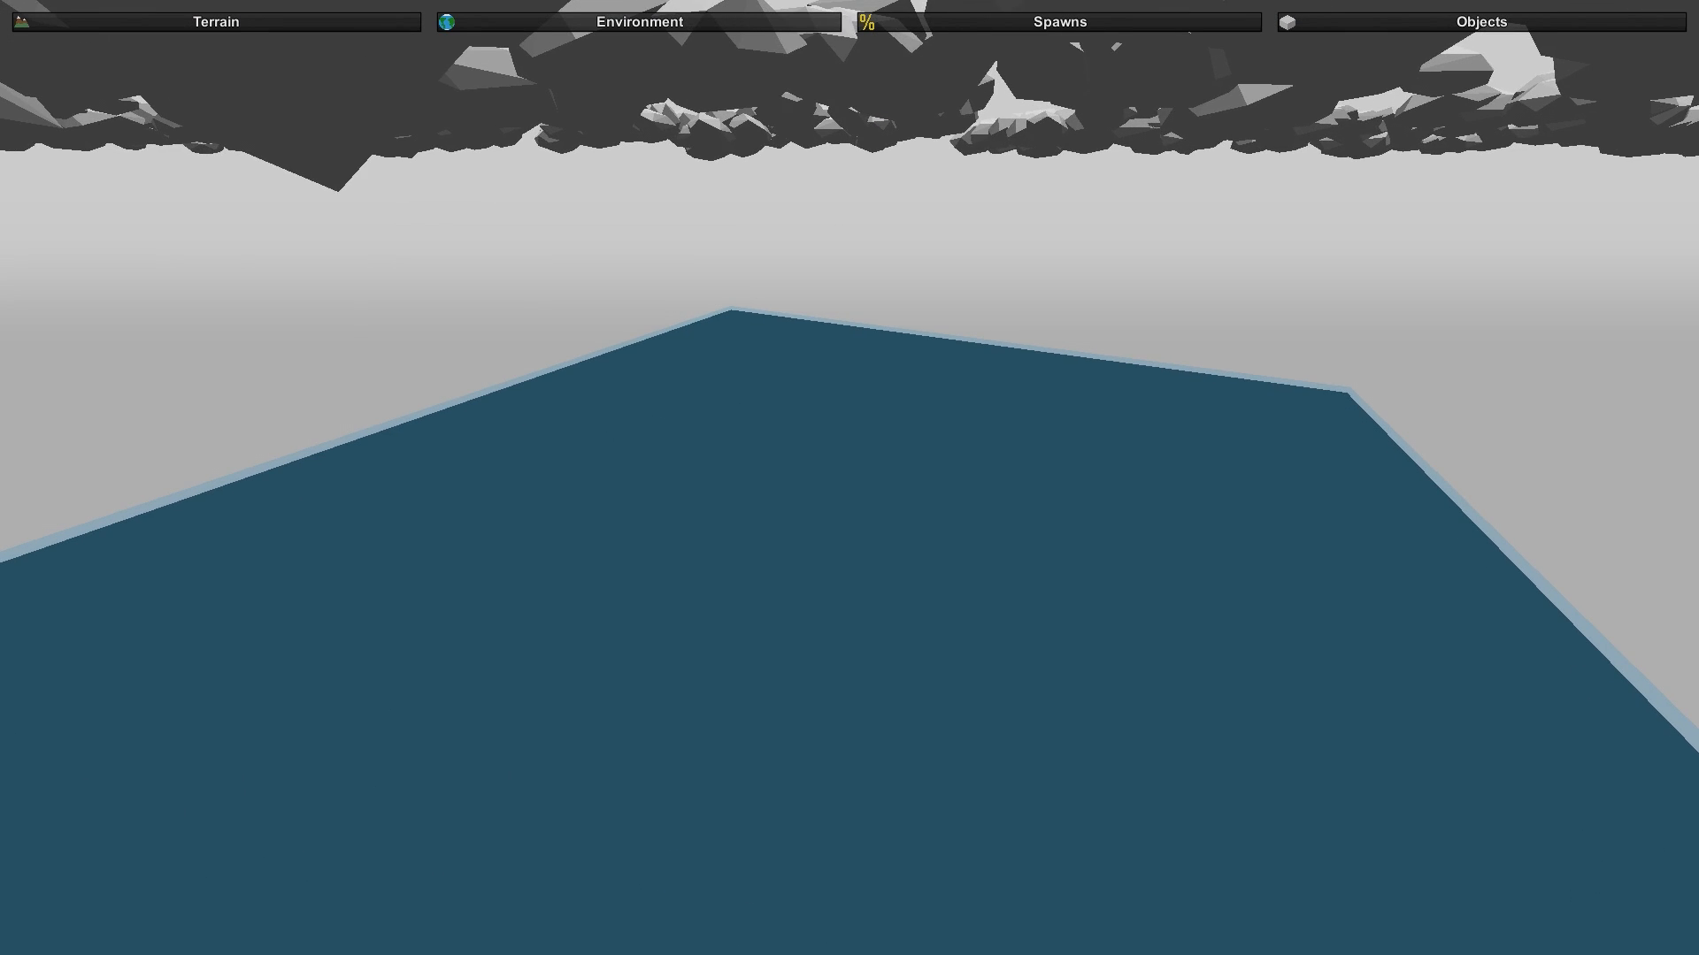
key("s")
key("w")
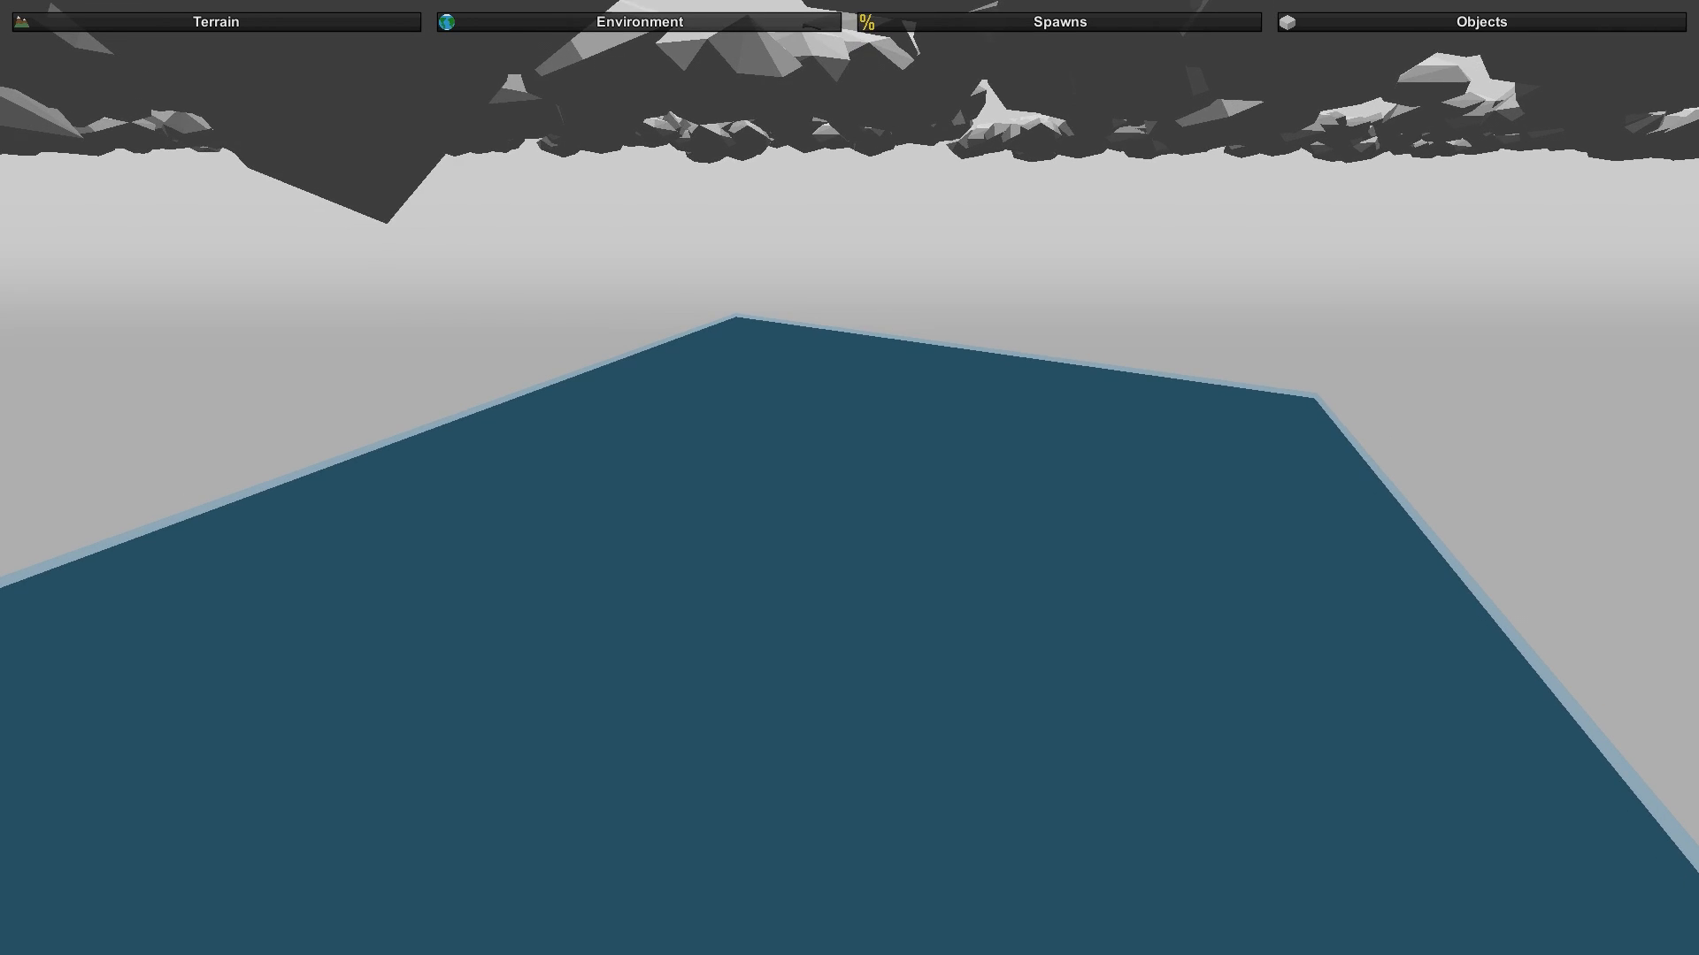
key("s")
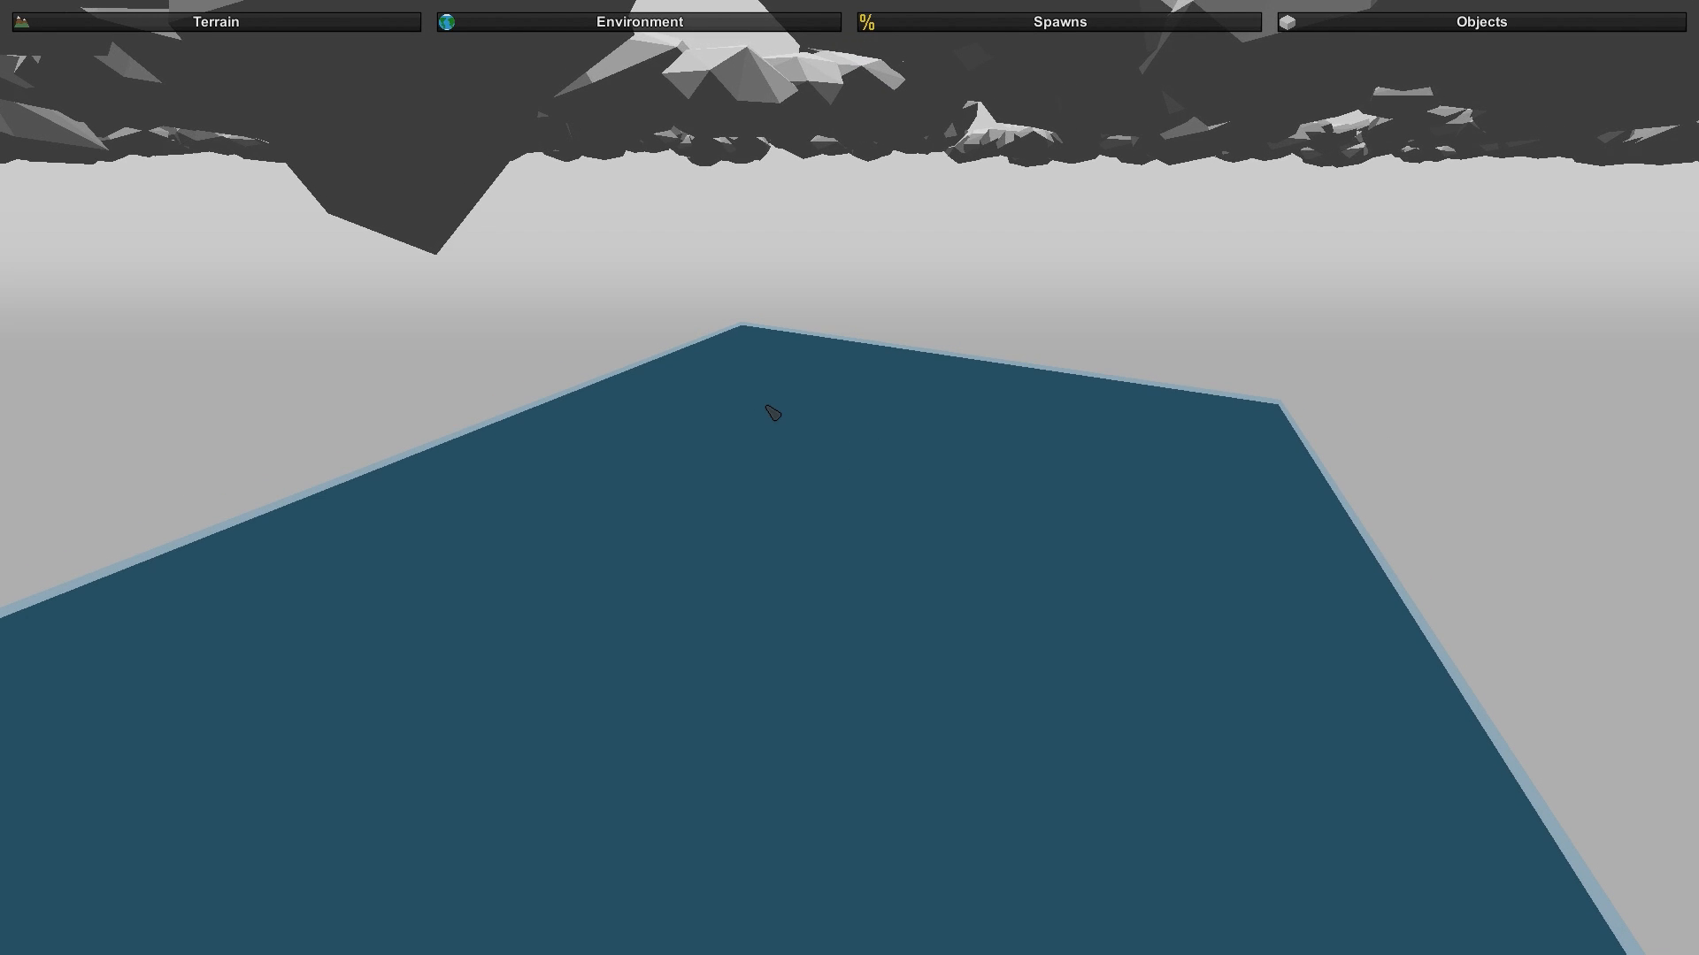
right_click_drag(768, 406, 386, 519)
key("d")
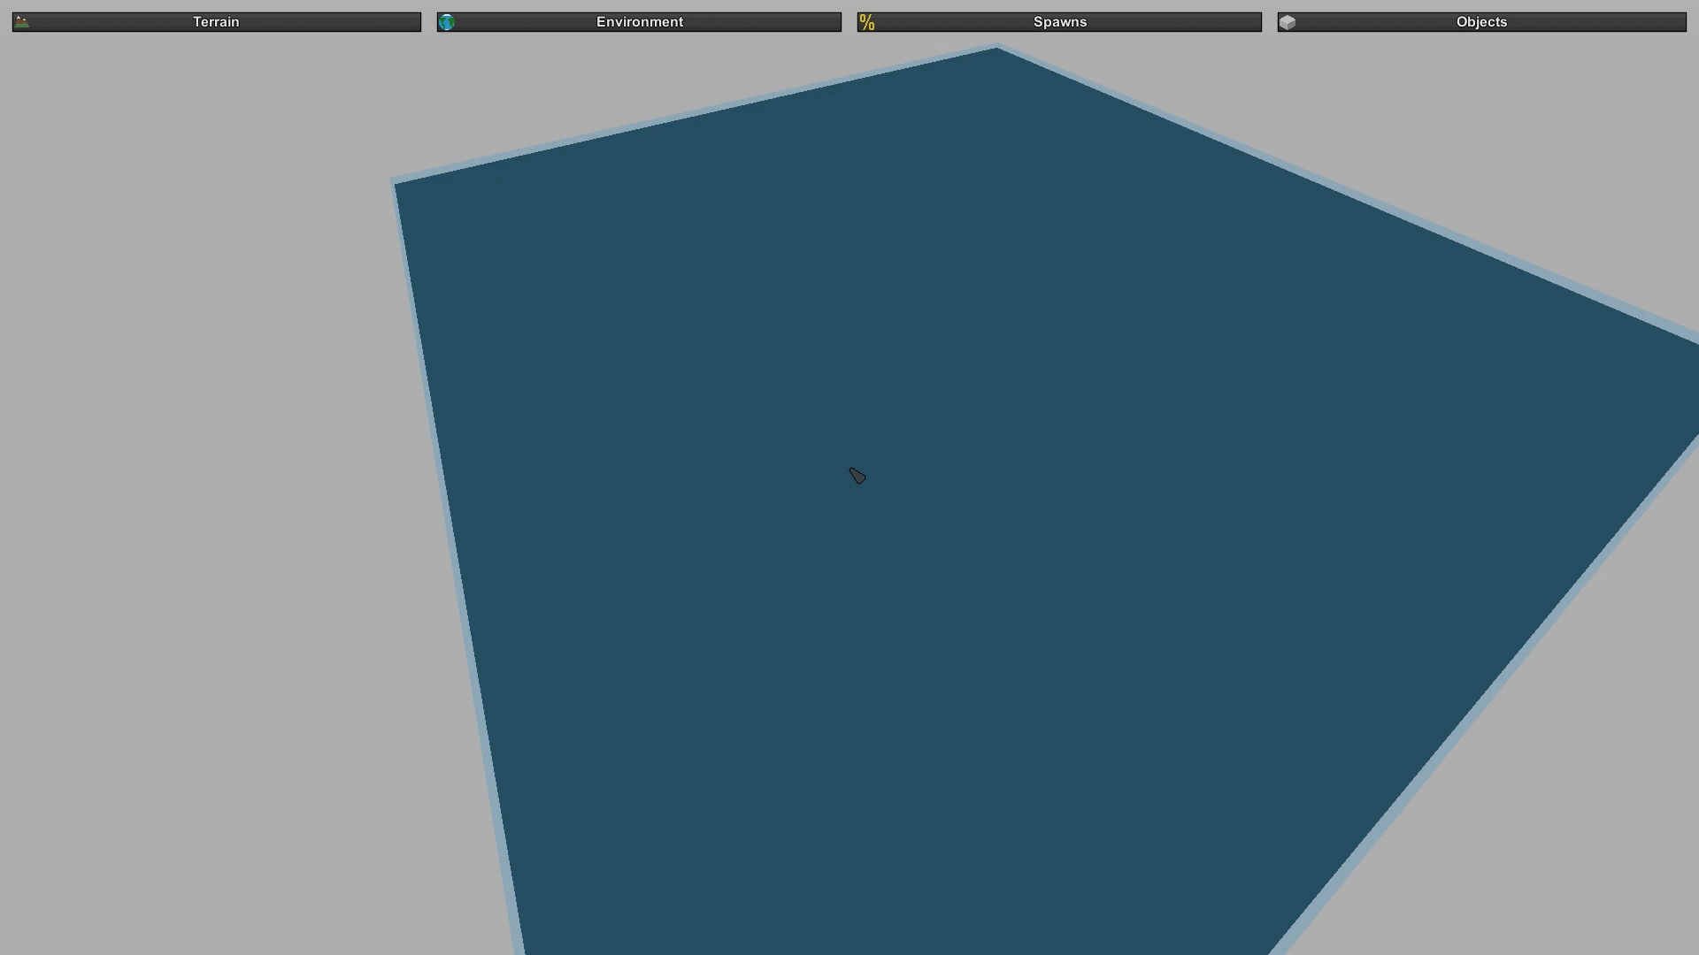
Step: Open the terrain materials, browse the available ground types and select Sand as the painting material
left_click(277, 21)
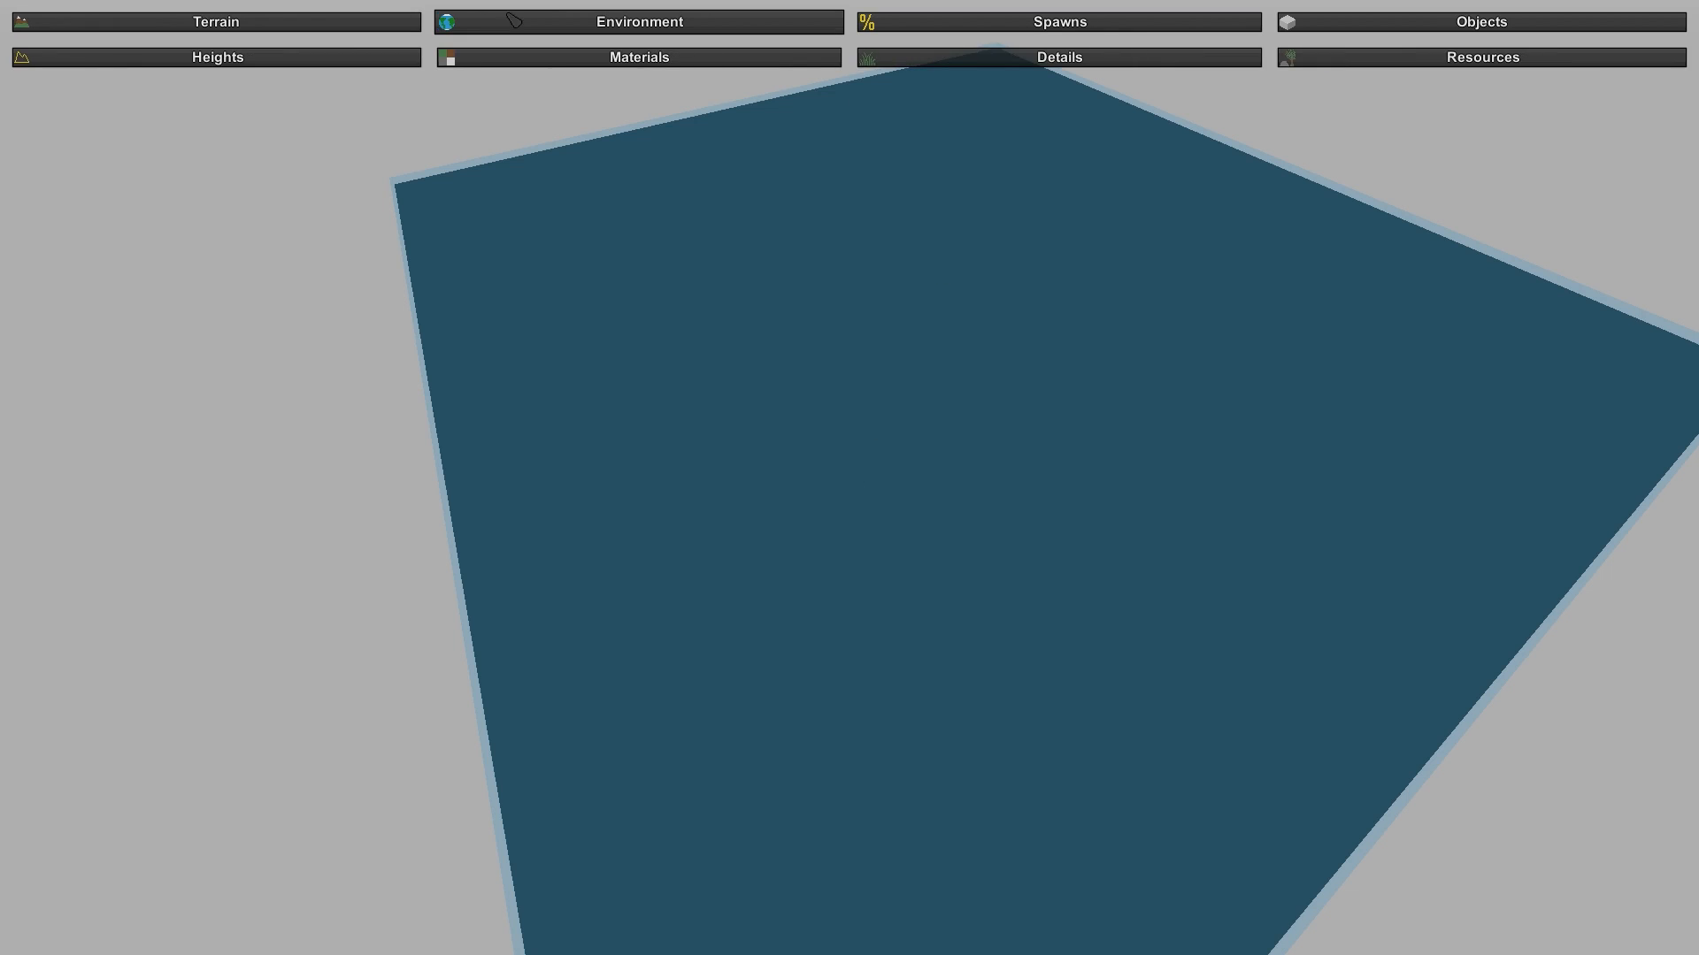
left_click(567, 60)
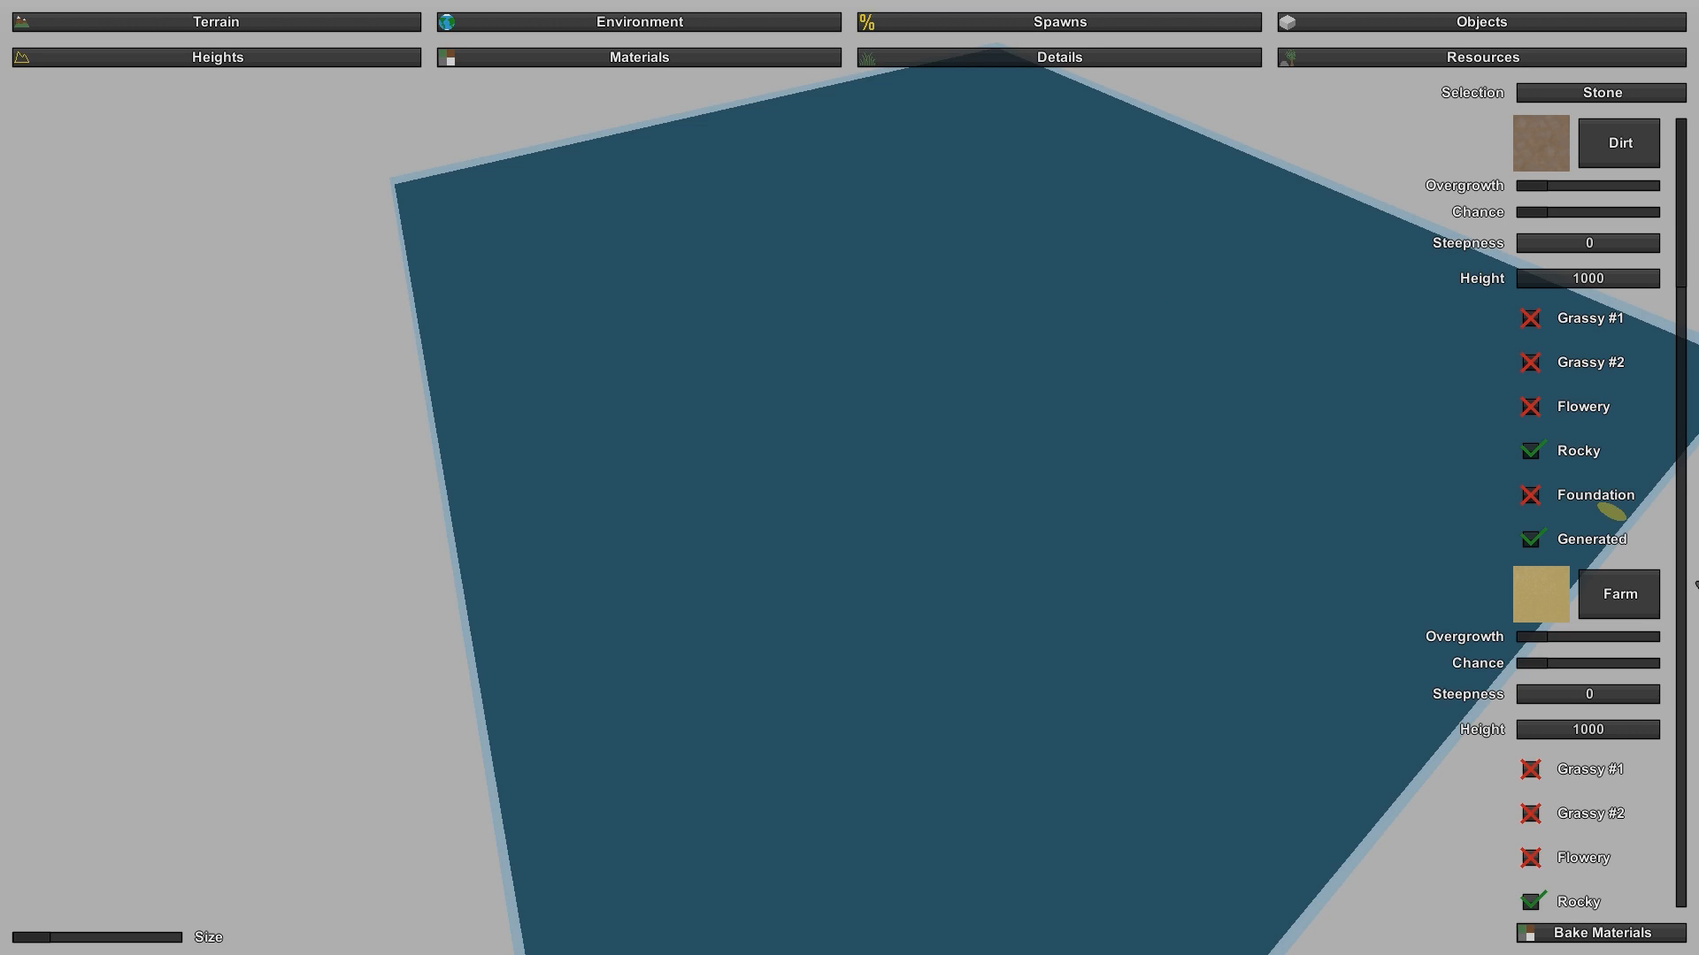
mouse_move(1023, 519)
right_mouse_down()
mouse_move(830, 520)
mouse_move(942, 545)
mouse_move(849, 470)
right_mouse_up()
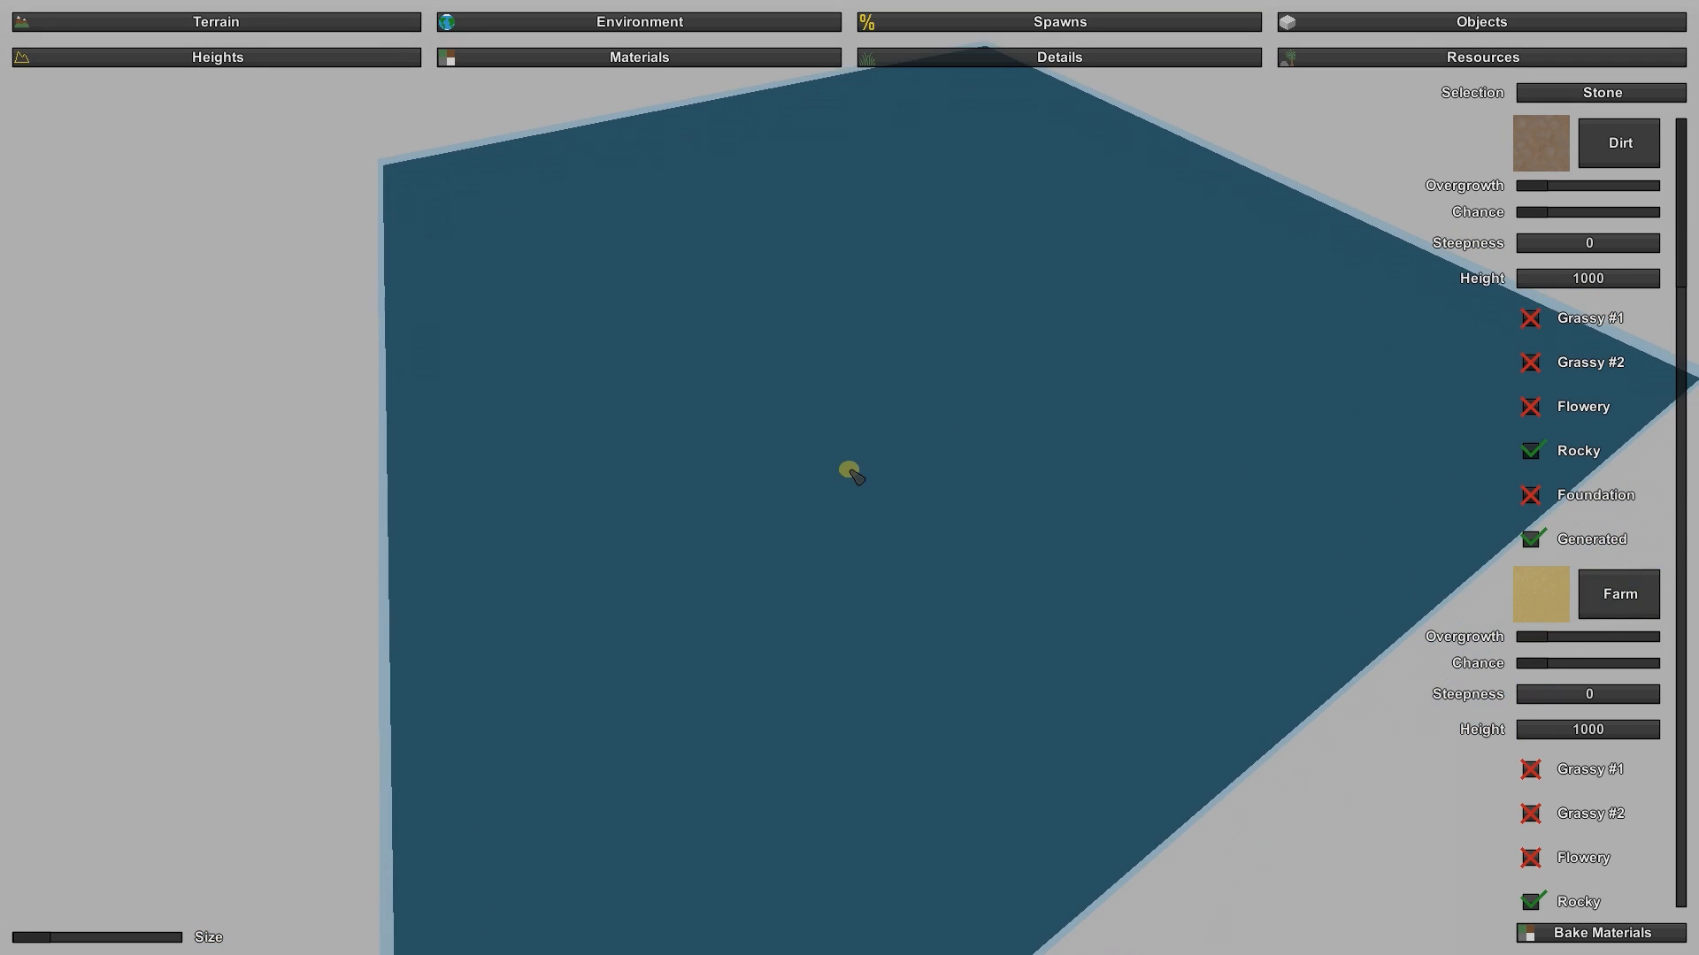
scroll(1620, 551, "down", 4)
scroll(1620, 551, "down", 10)
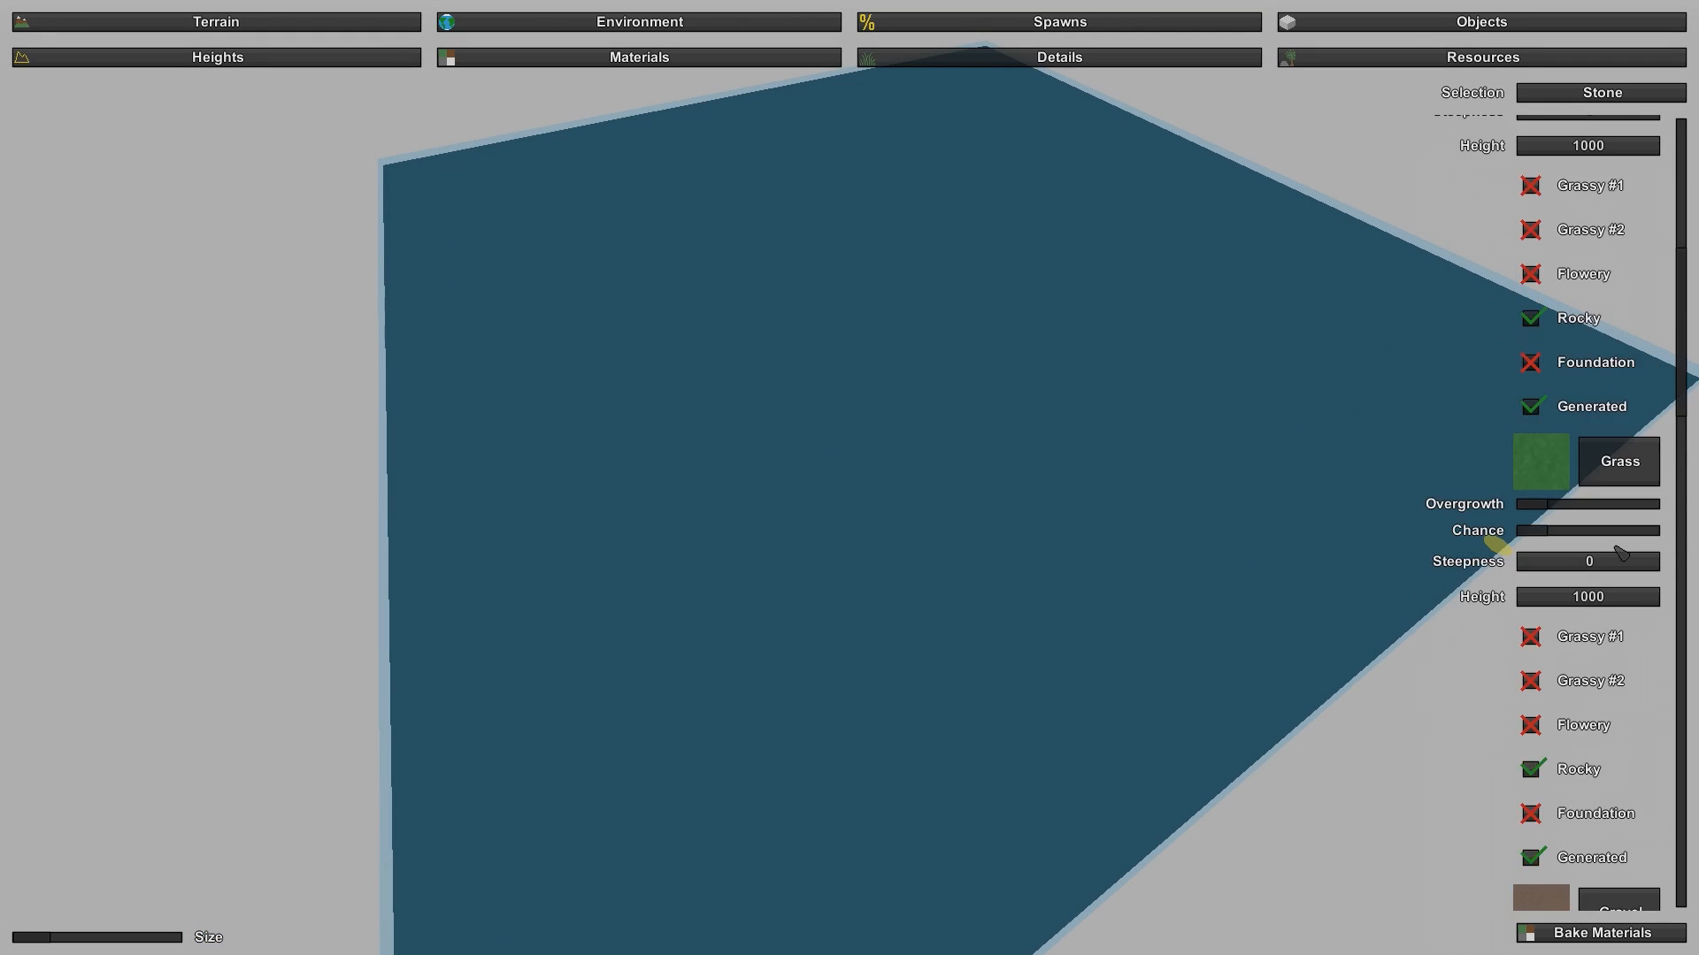
scroll(1618, 551, "down", 6)
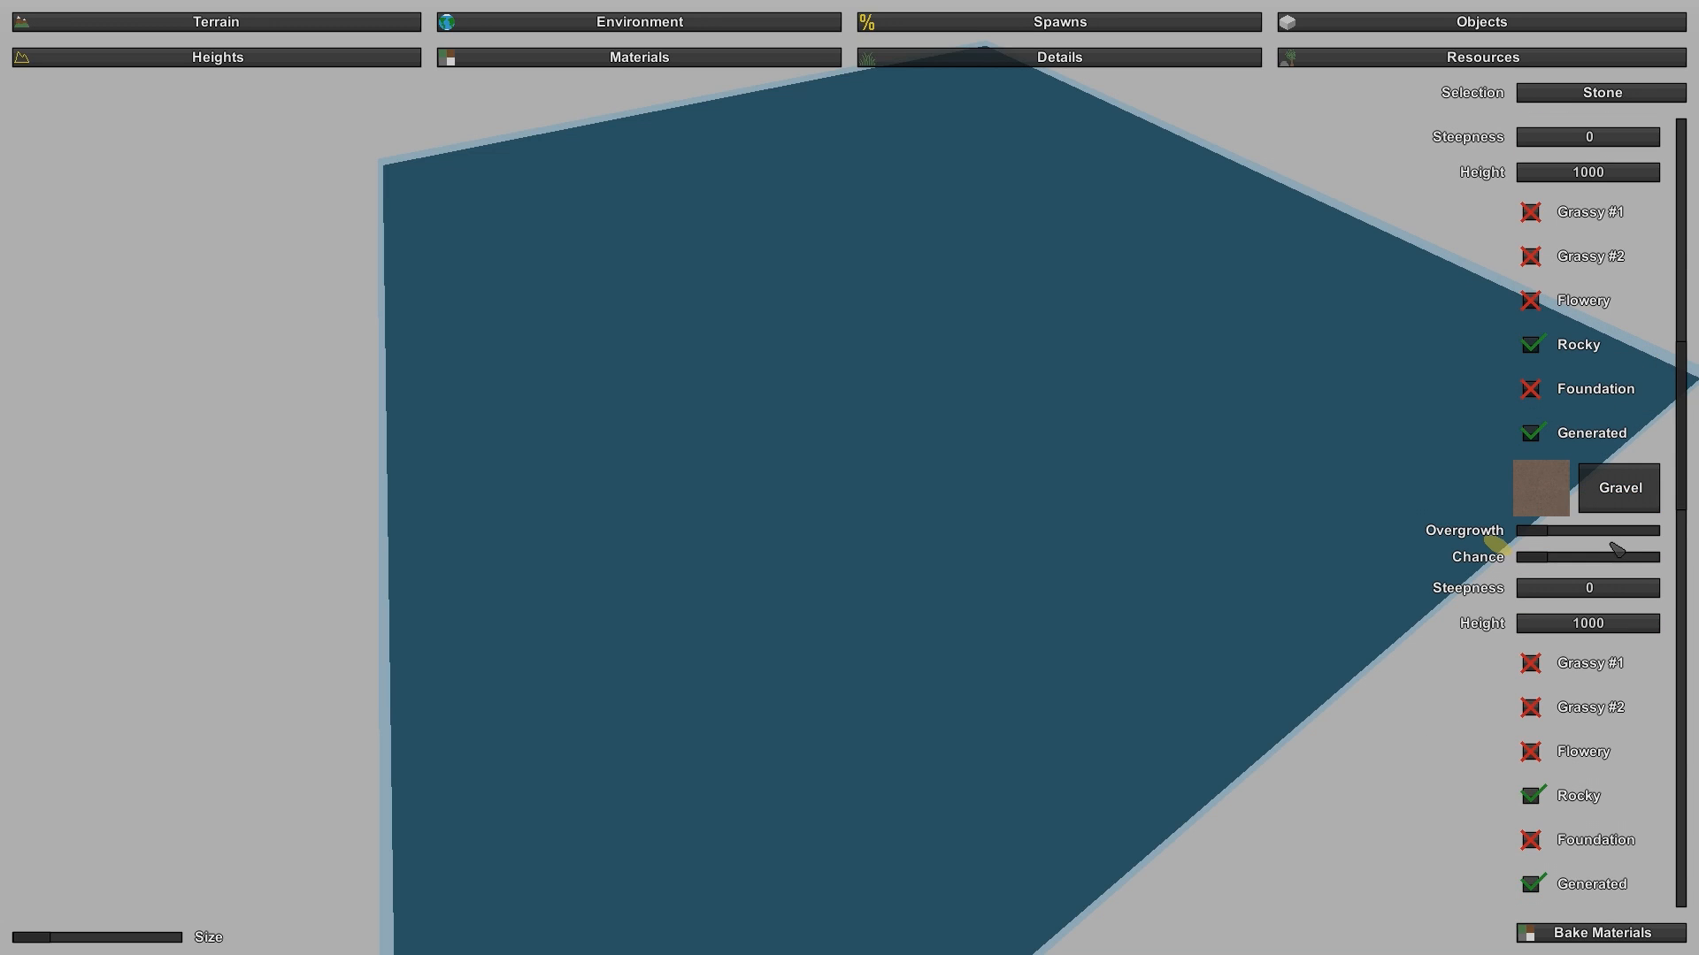
scroll(1606, 517, "down", 15)
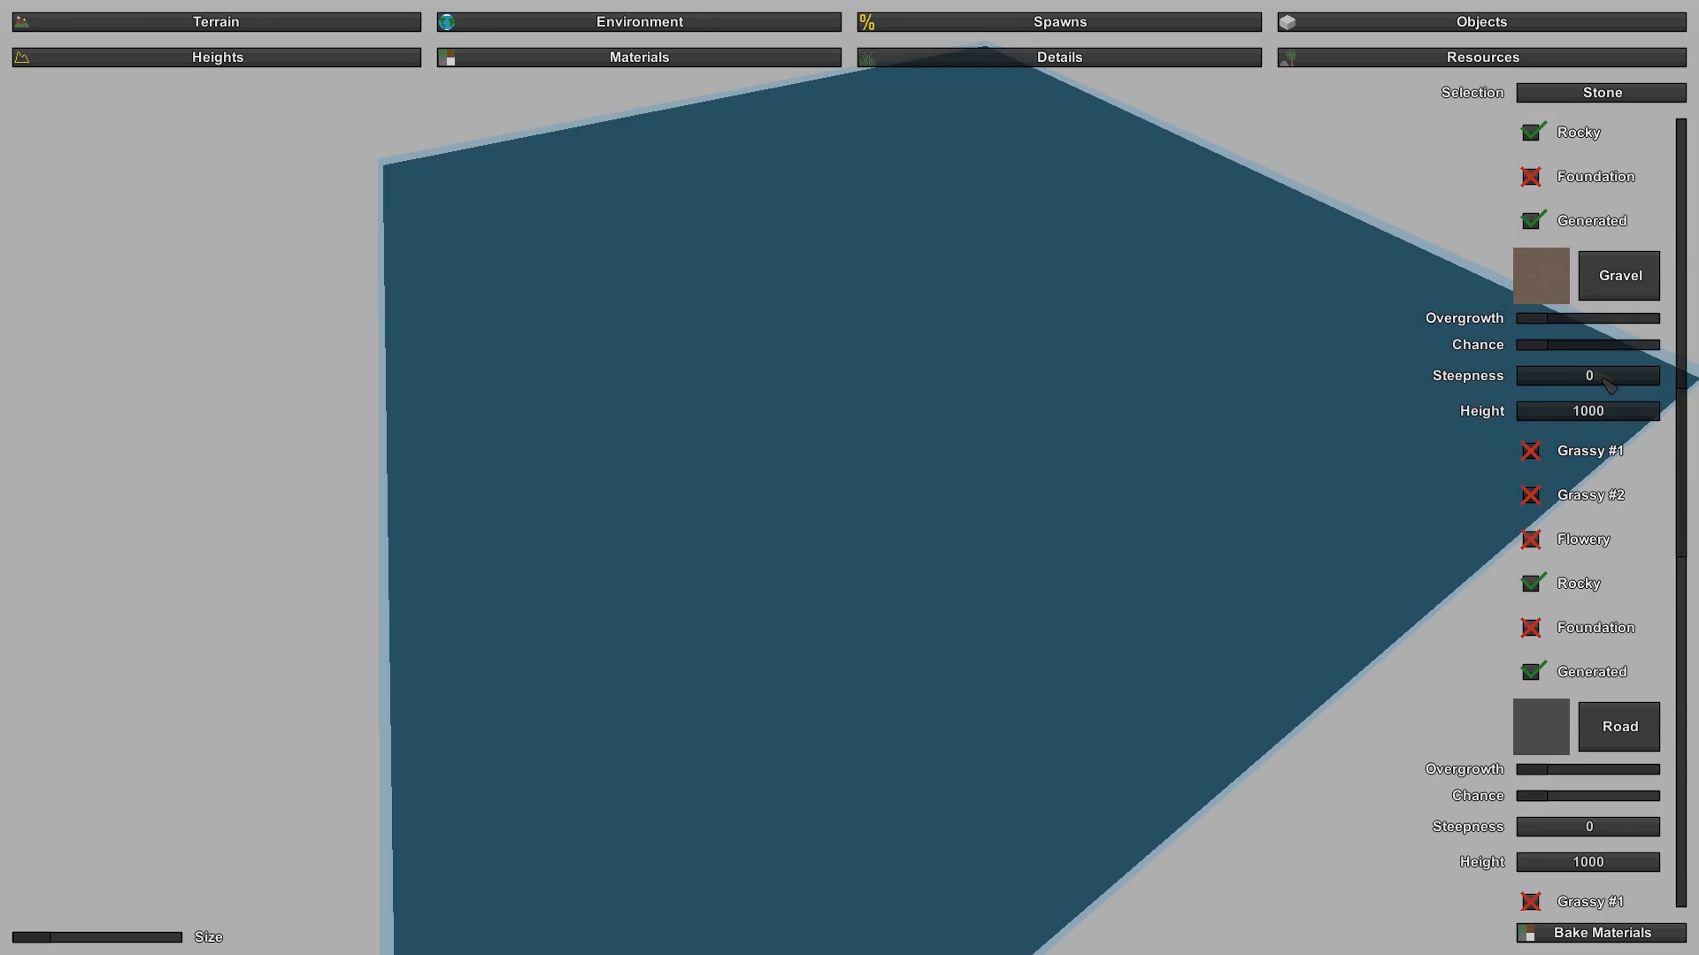
scroll(1606, 518, "down", 9)
scroll(1597, 539, "up", 5)
scroll(1597, 539, "down", 9)
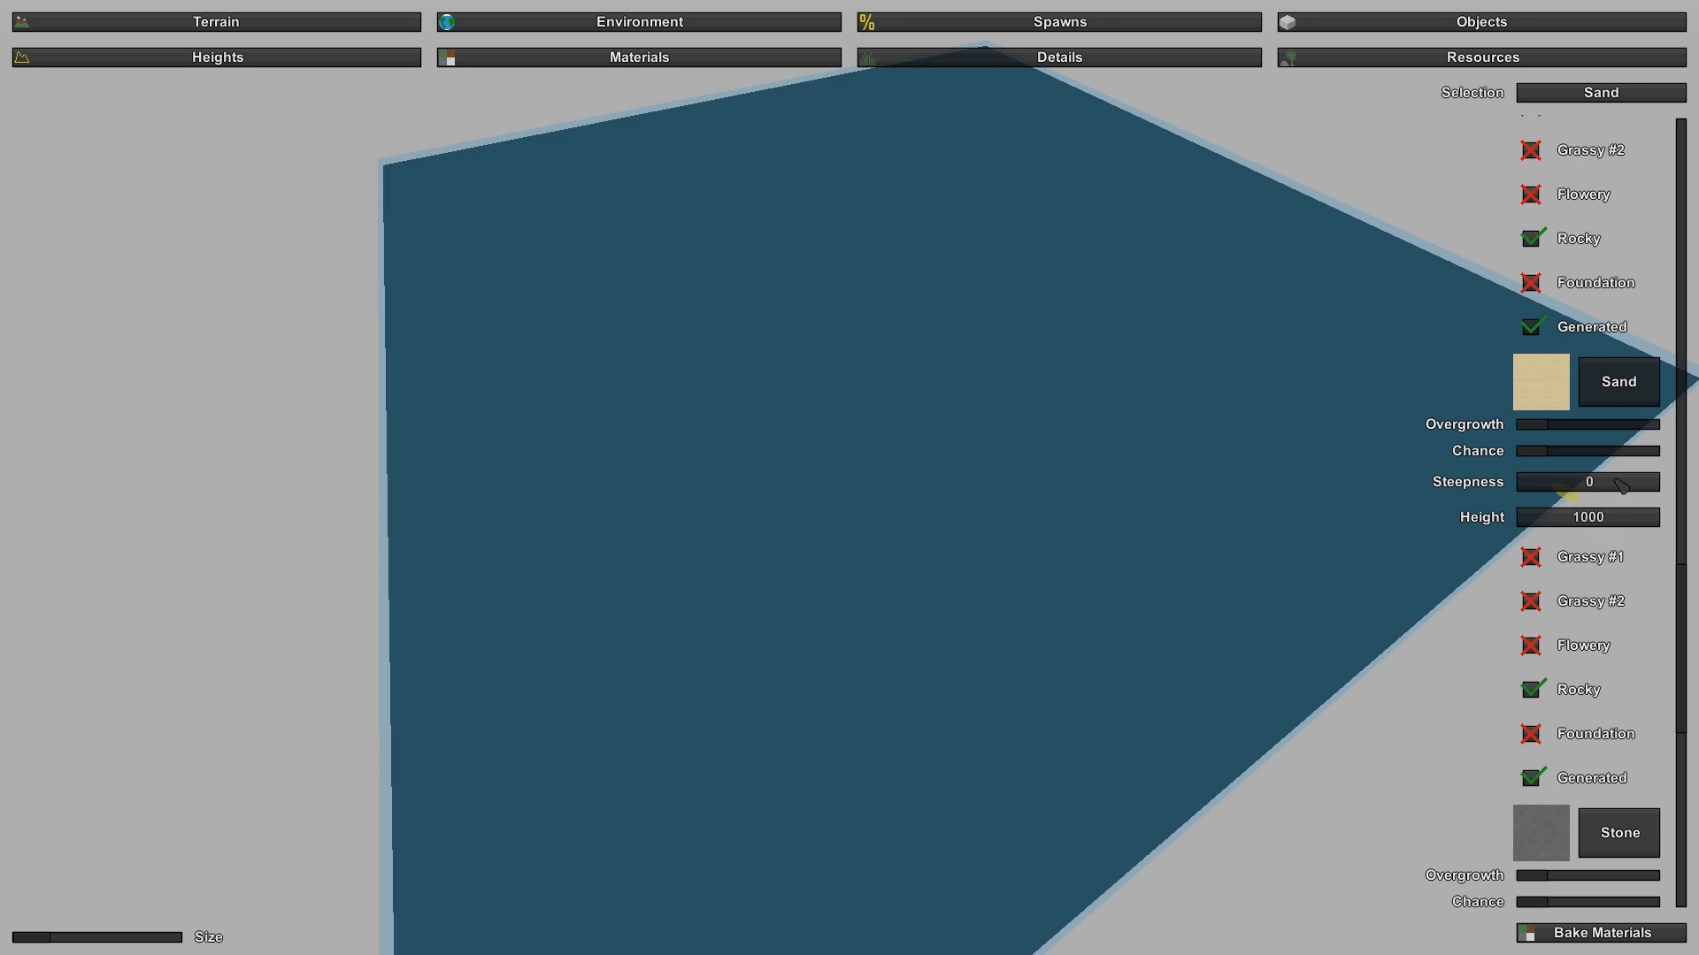
Step: Open the terrain height settings, try sea levels of 30 and 50, and set the sea level to 16
right_click_drag(1185, 403, 1195, 513)
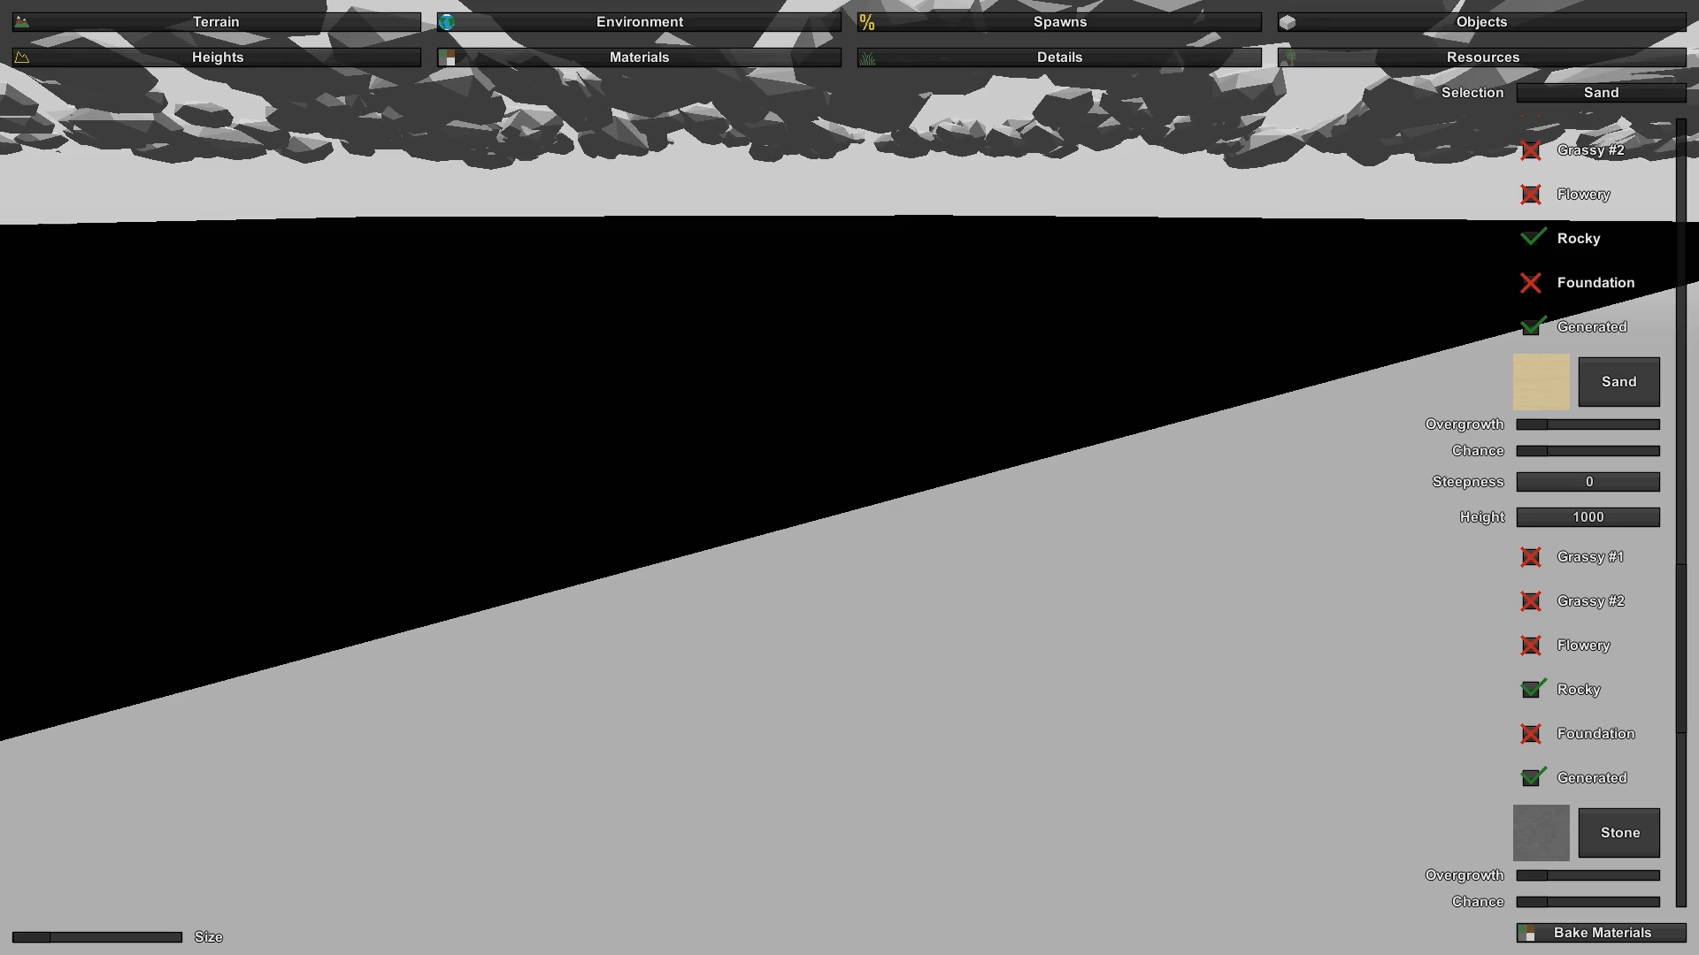
right_click_drag(1194, 513, 850, 470)
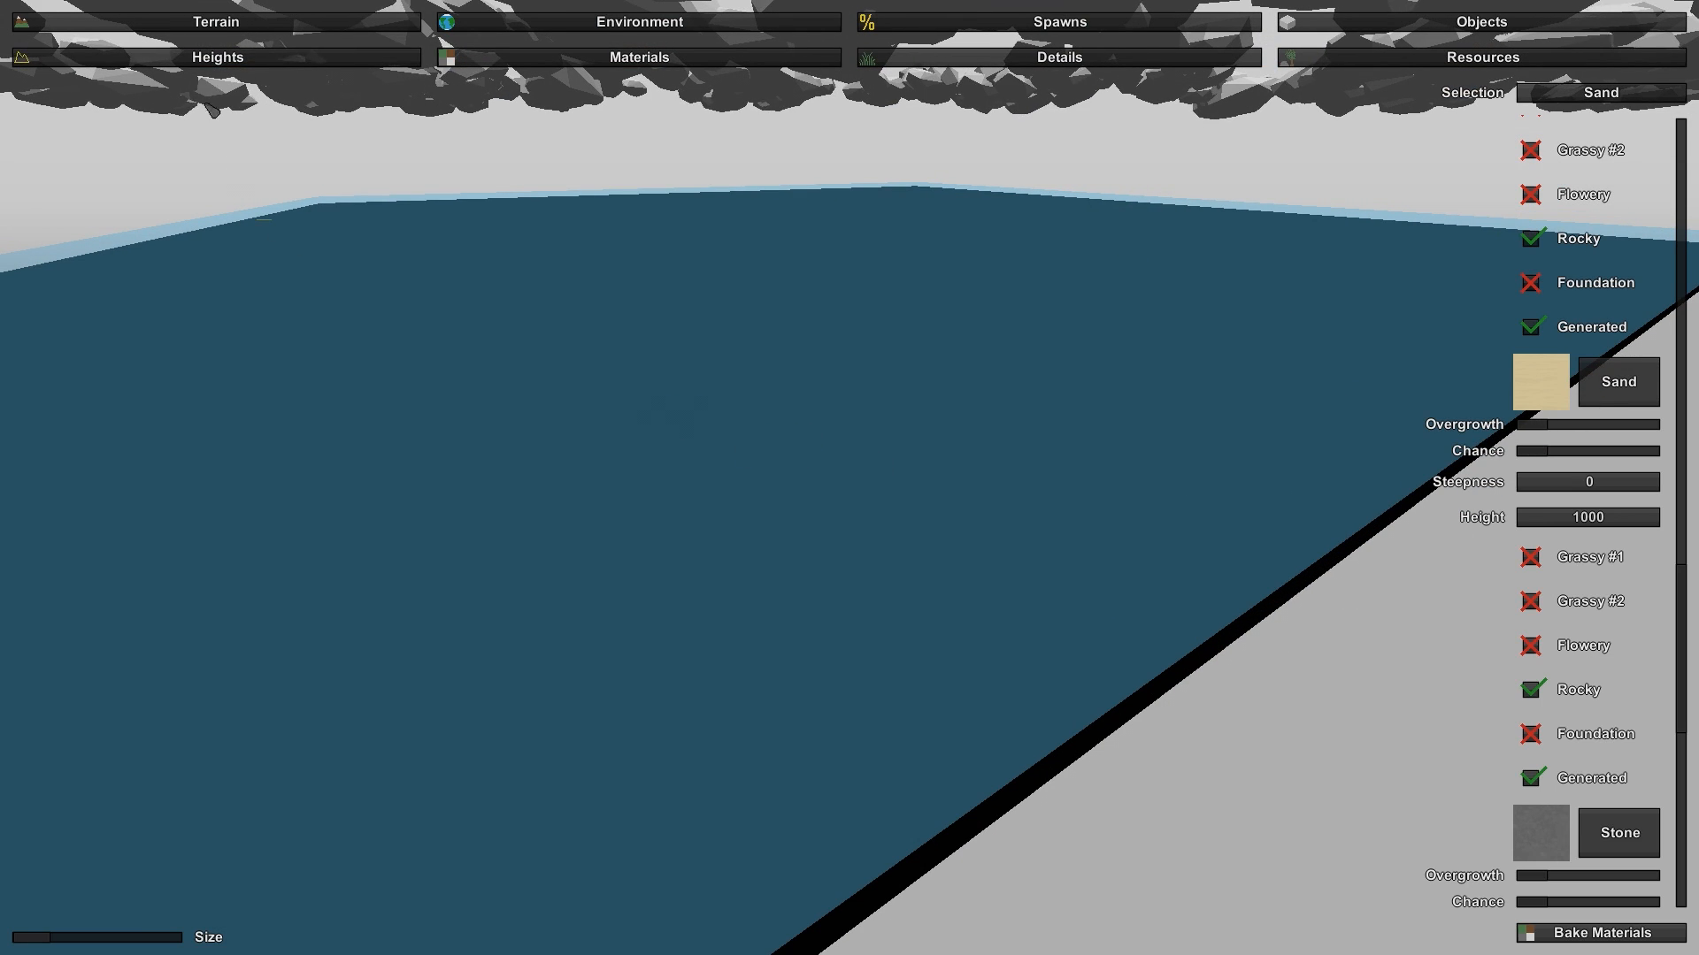
left_click(387, 62)
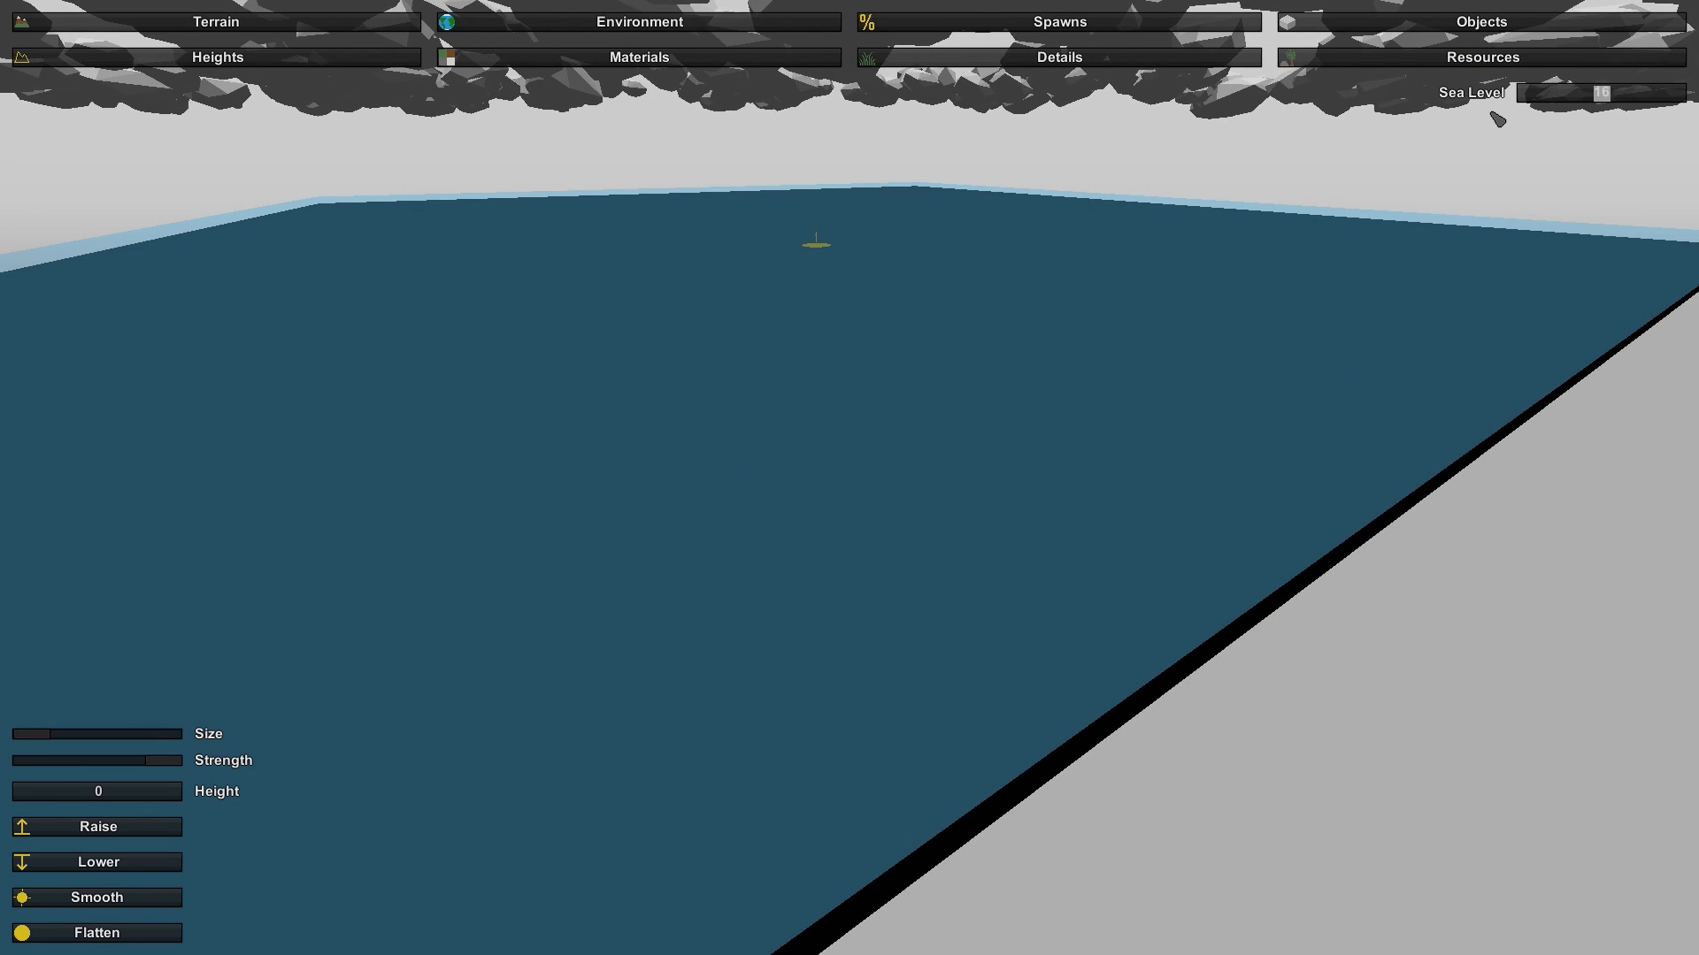
type("30")
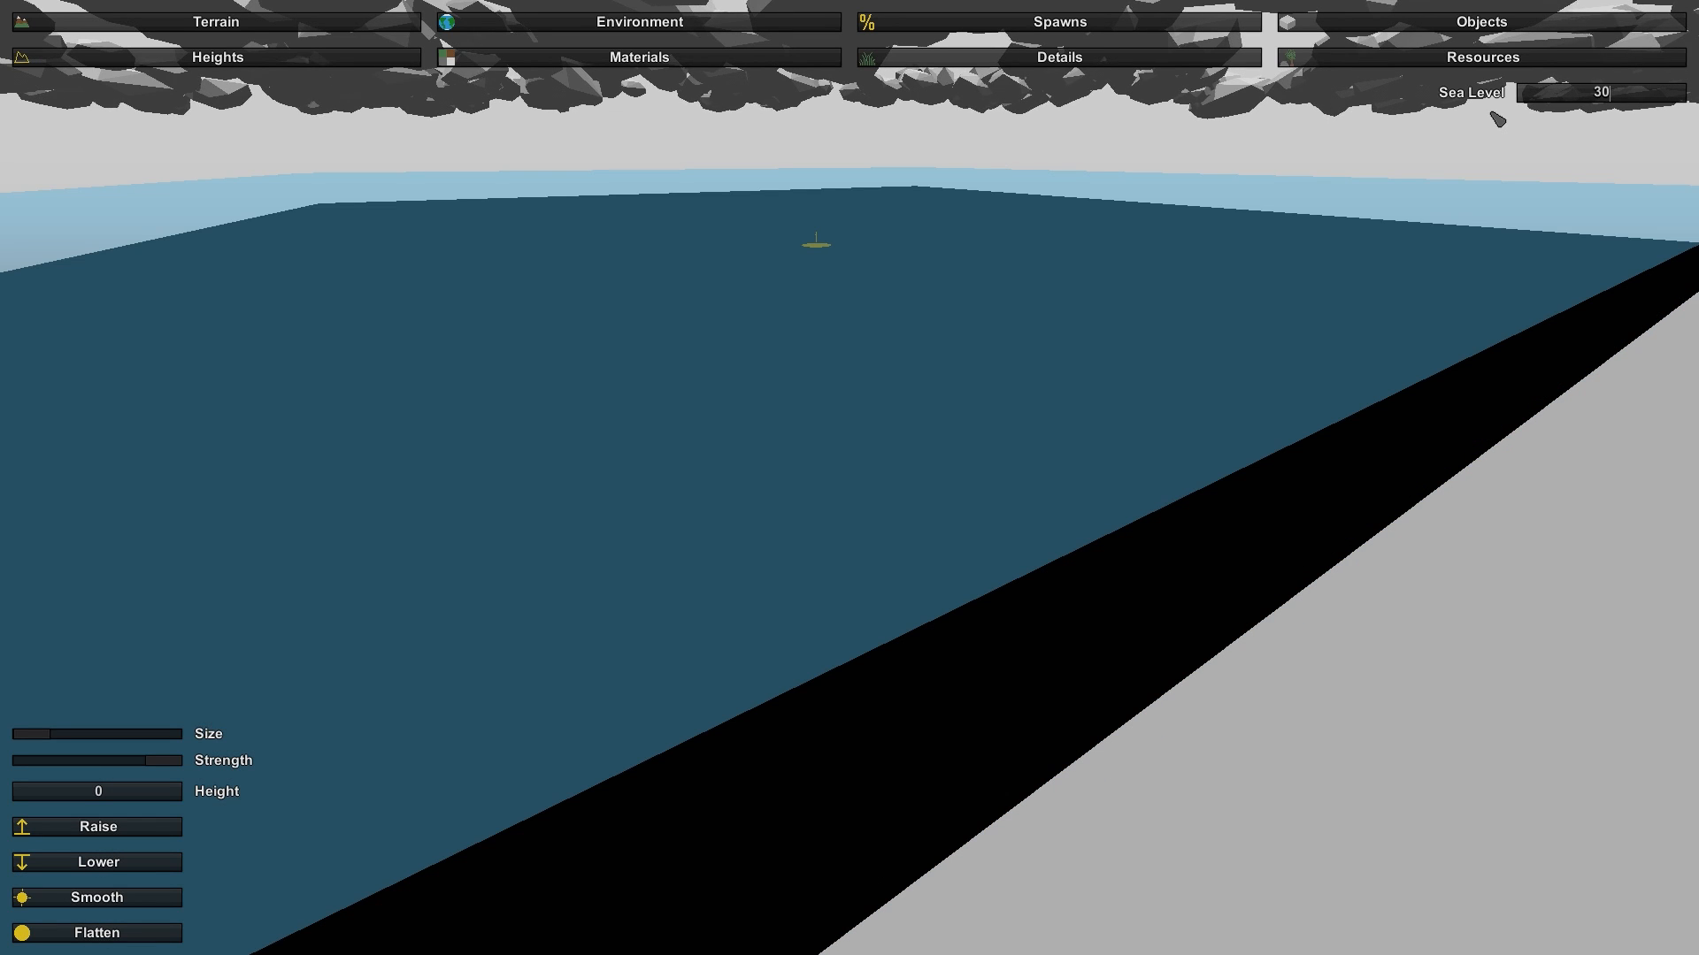
key("BackSpace")
key("BackSpace")
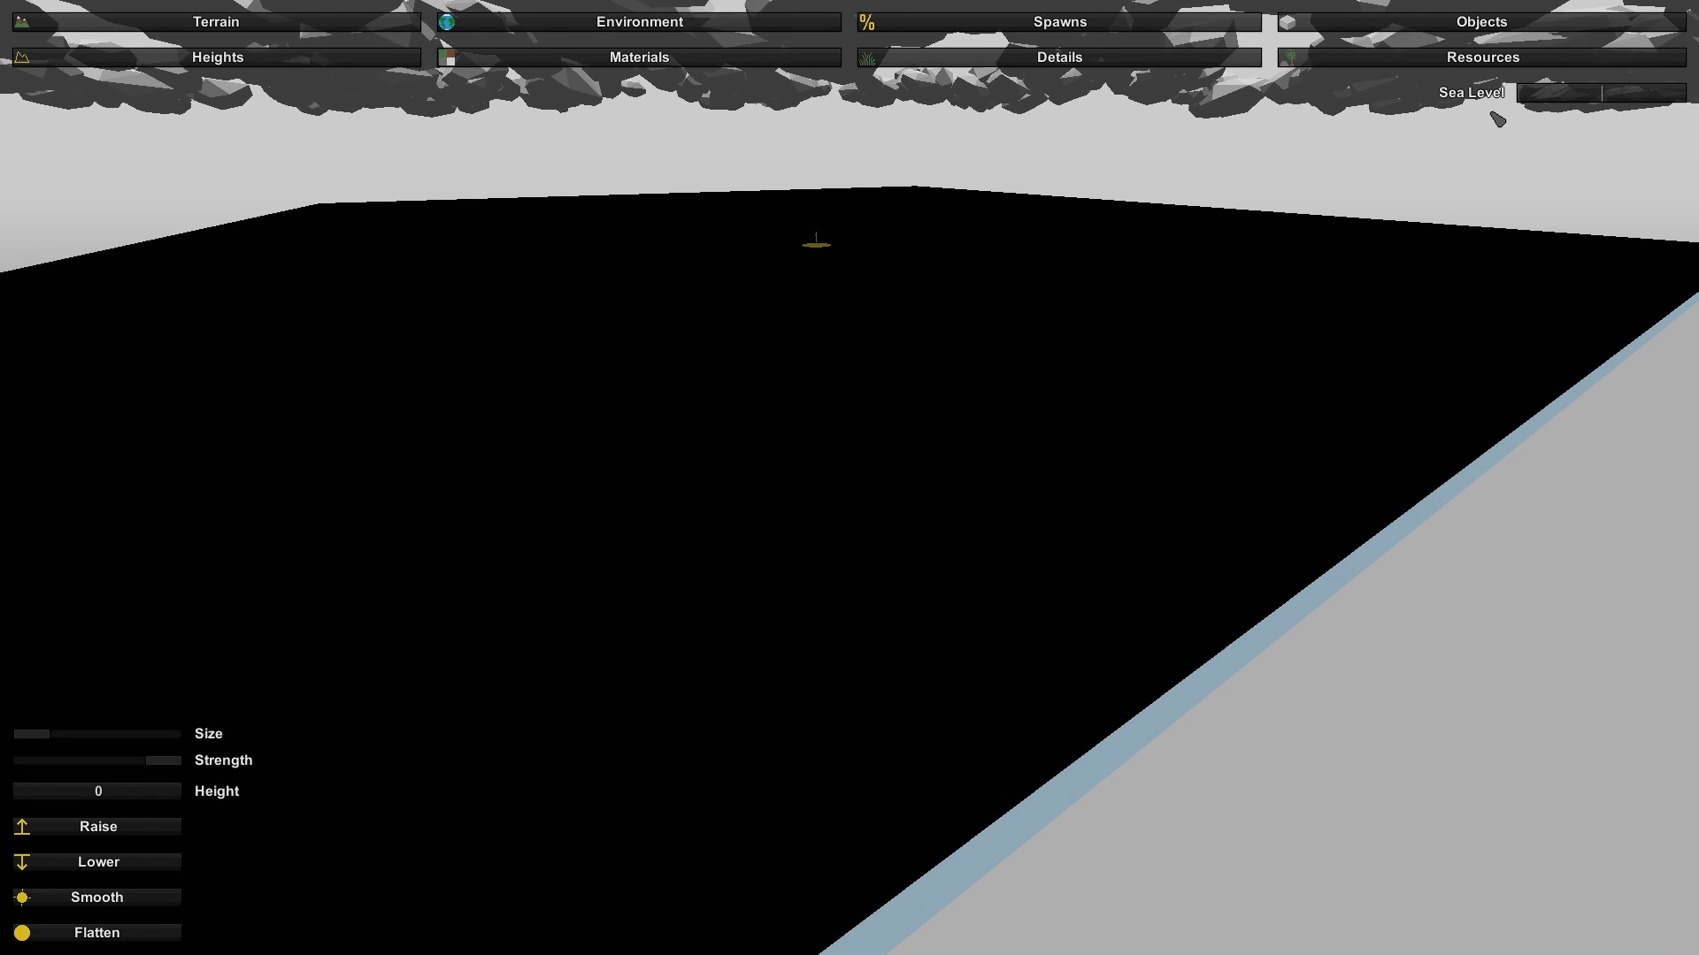
type("50")
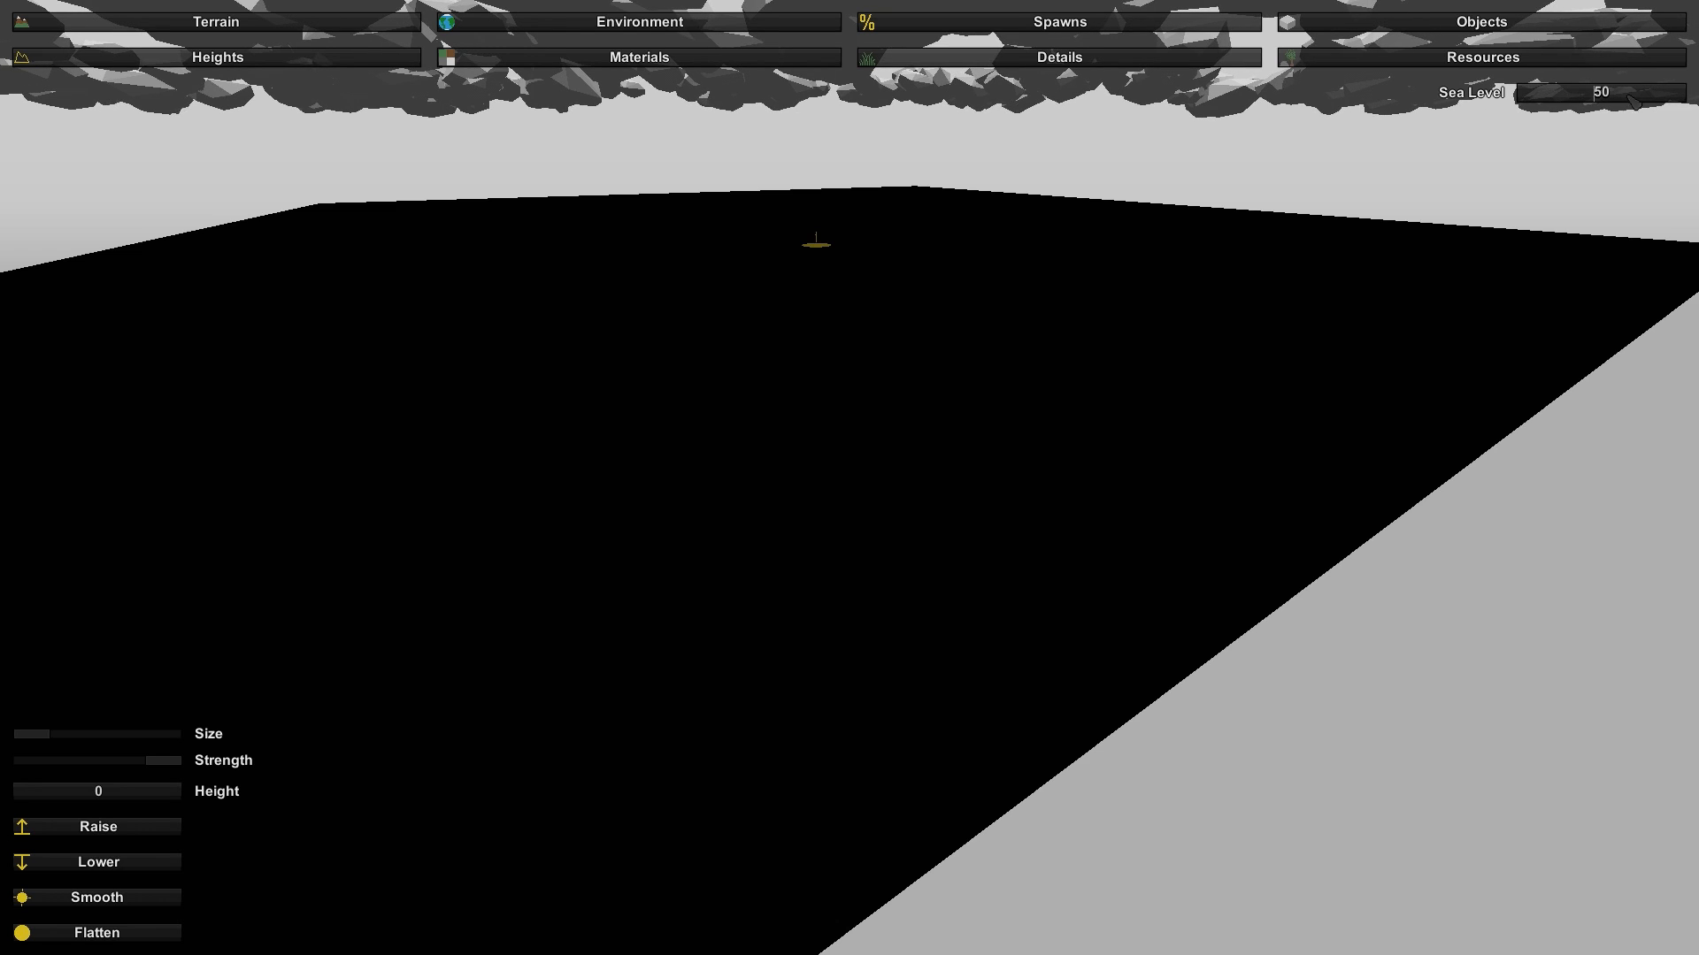
type("1")
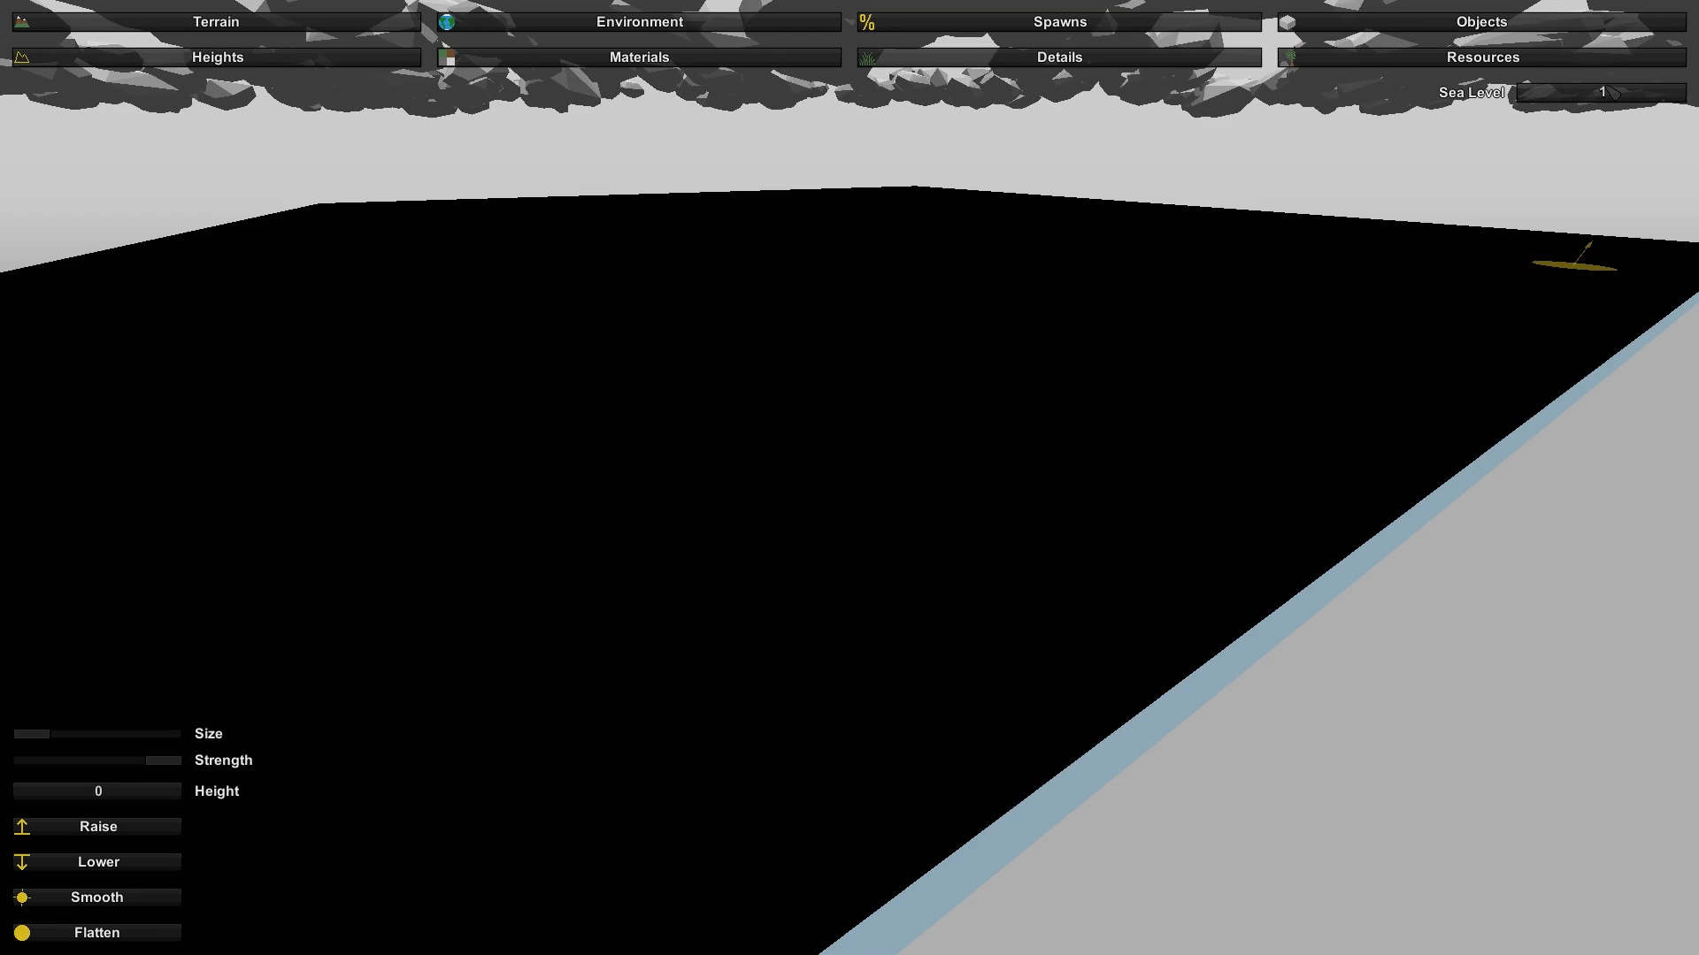
type("6")
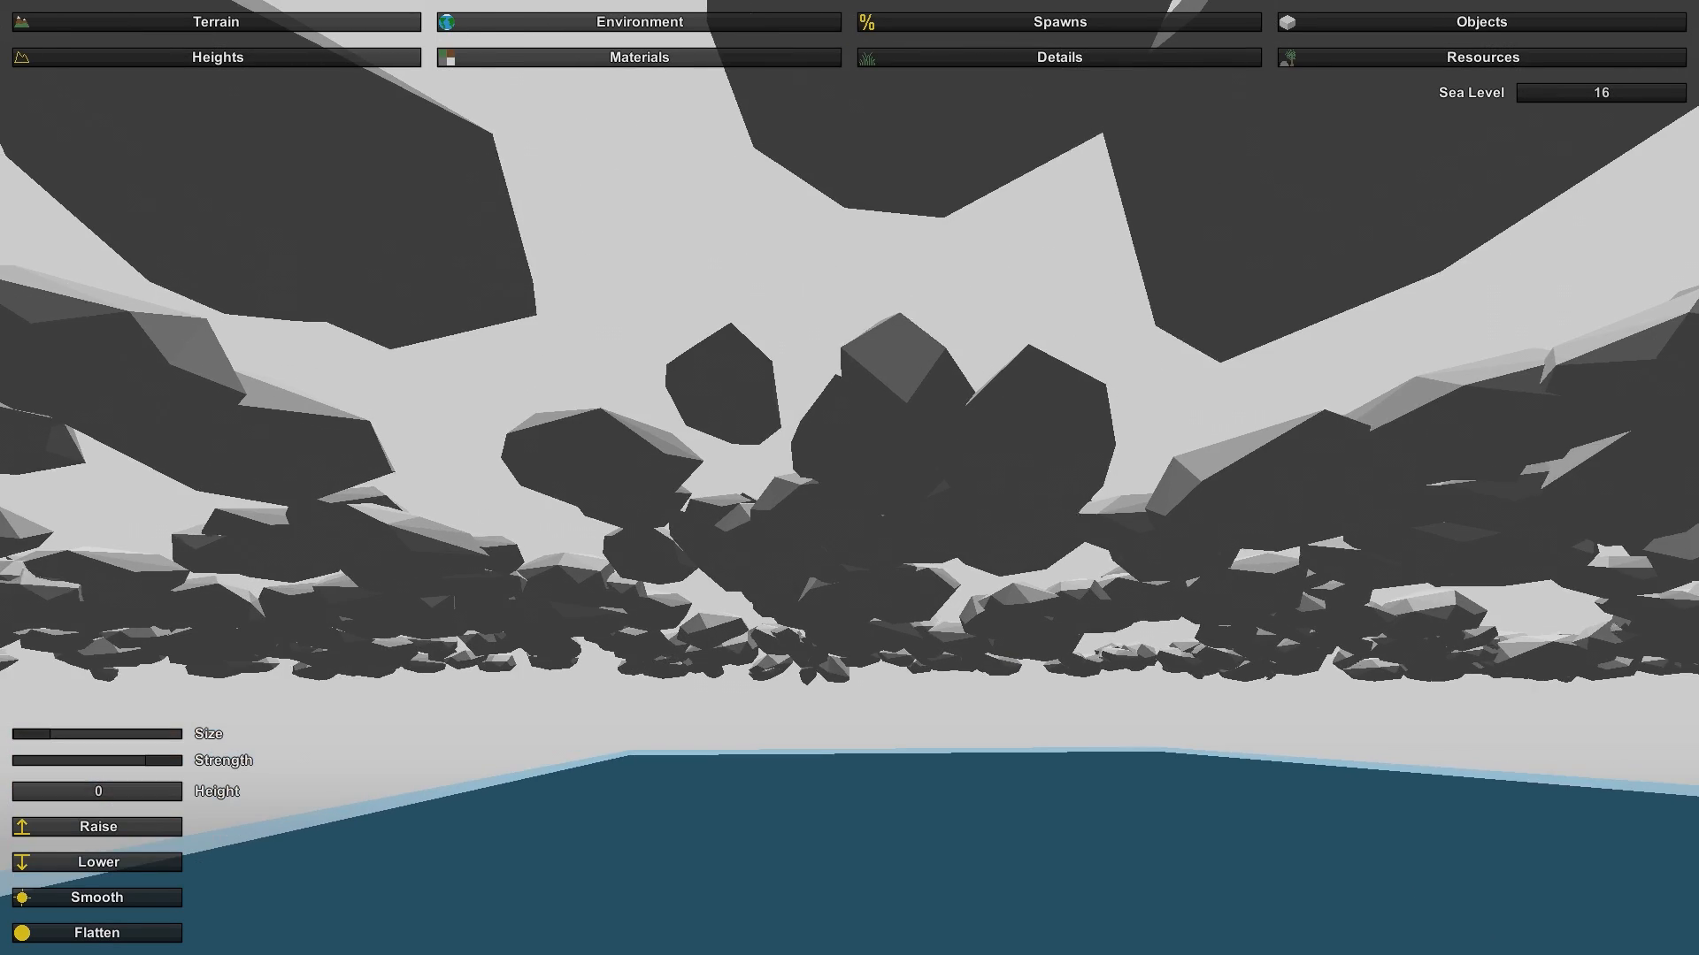
Step: Set the Sand material's height to 0 and bake the materials onto the terrain
mouse_move(850, 478)
right_mouse_down()
mouse_move(869, 440)
mouse_move(916, 440)
mouse_move(929, 570)
mouse_move(1009, 863)
mouse_move(836, 752)
right_mouse_up()
key("w")
key("s")
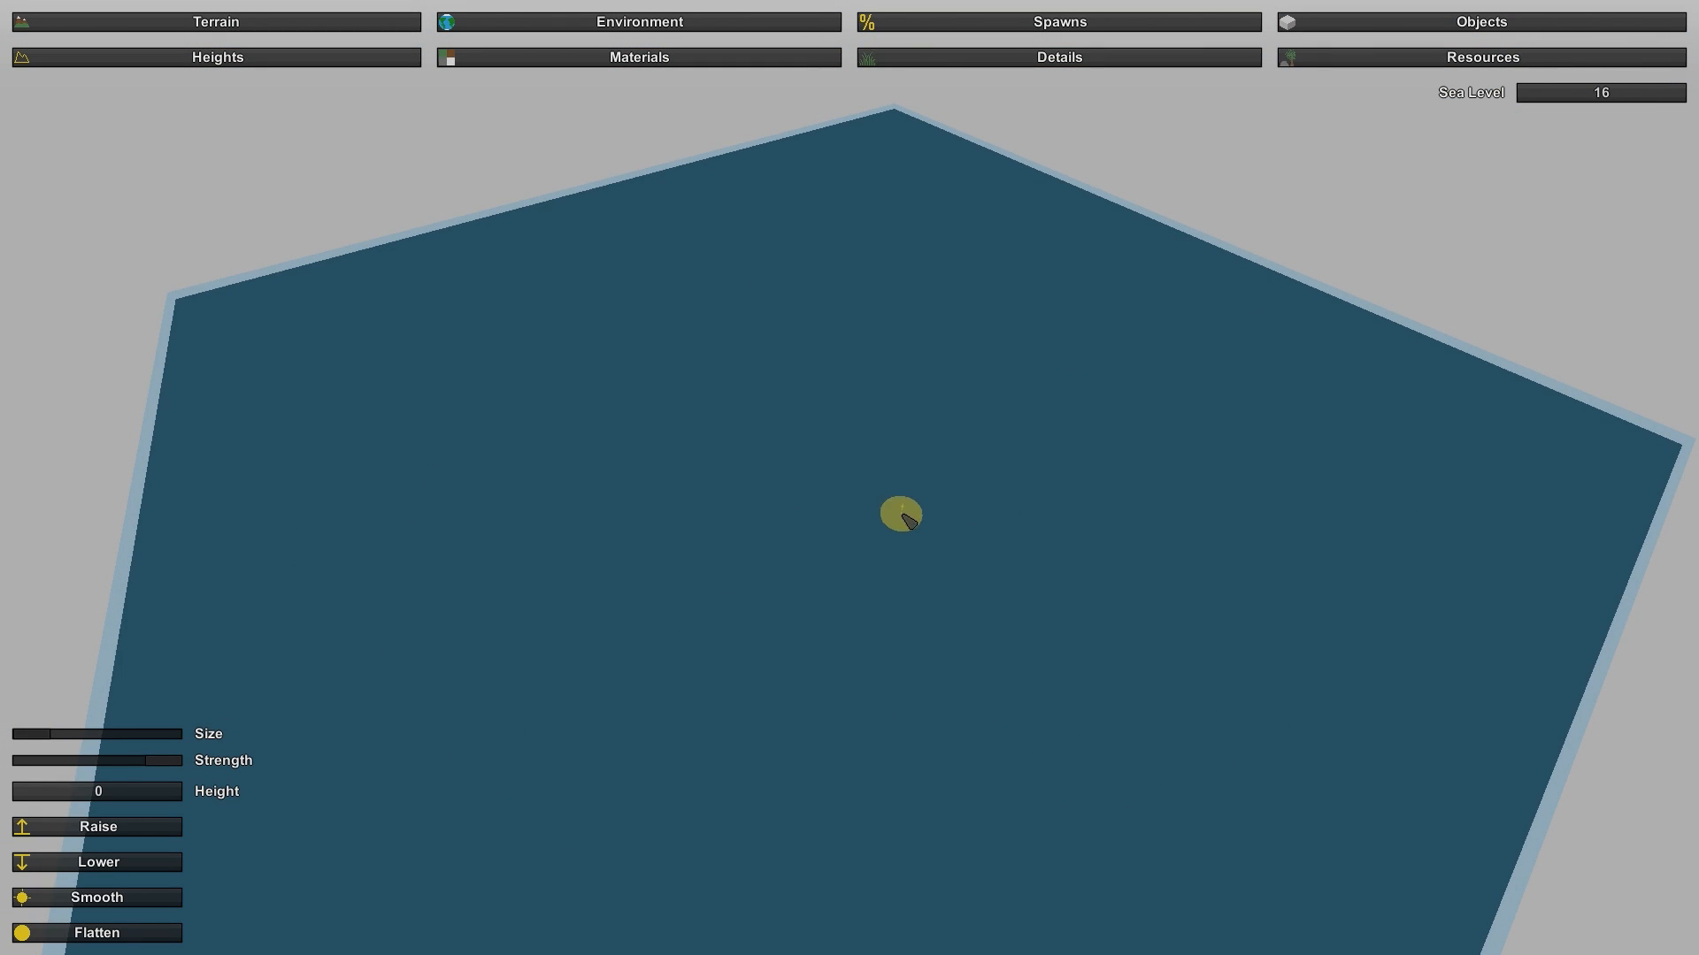
left_click(704, 58)
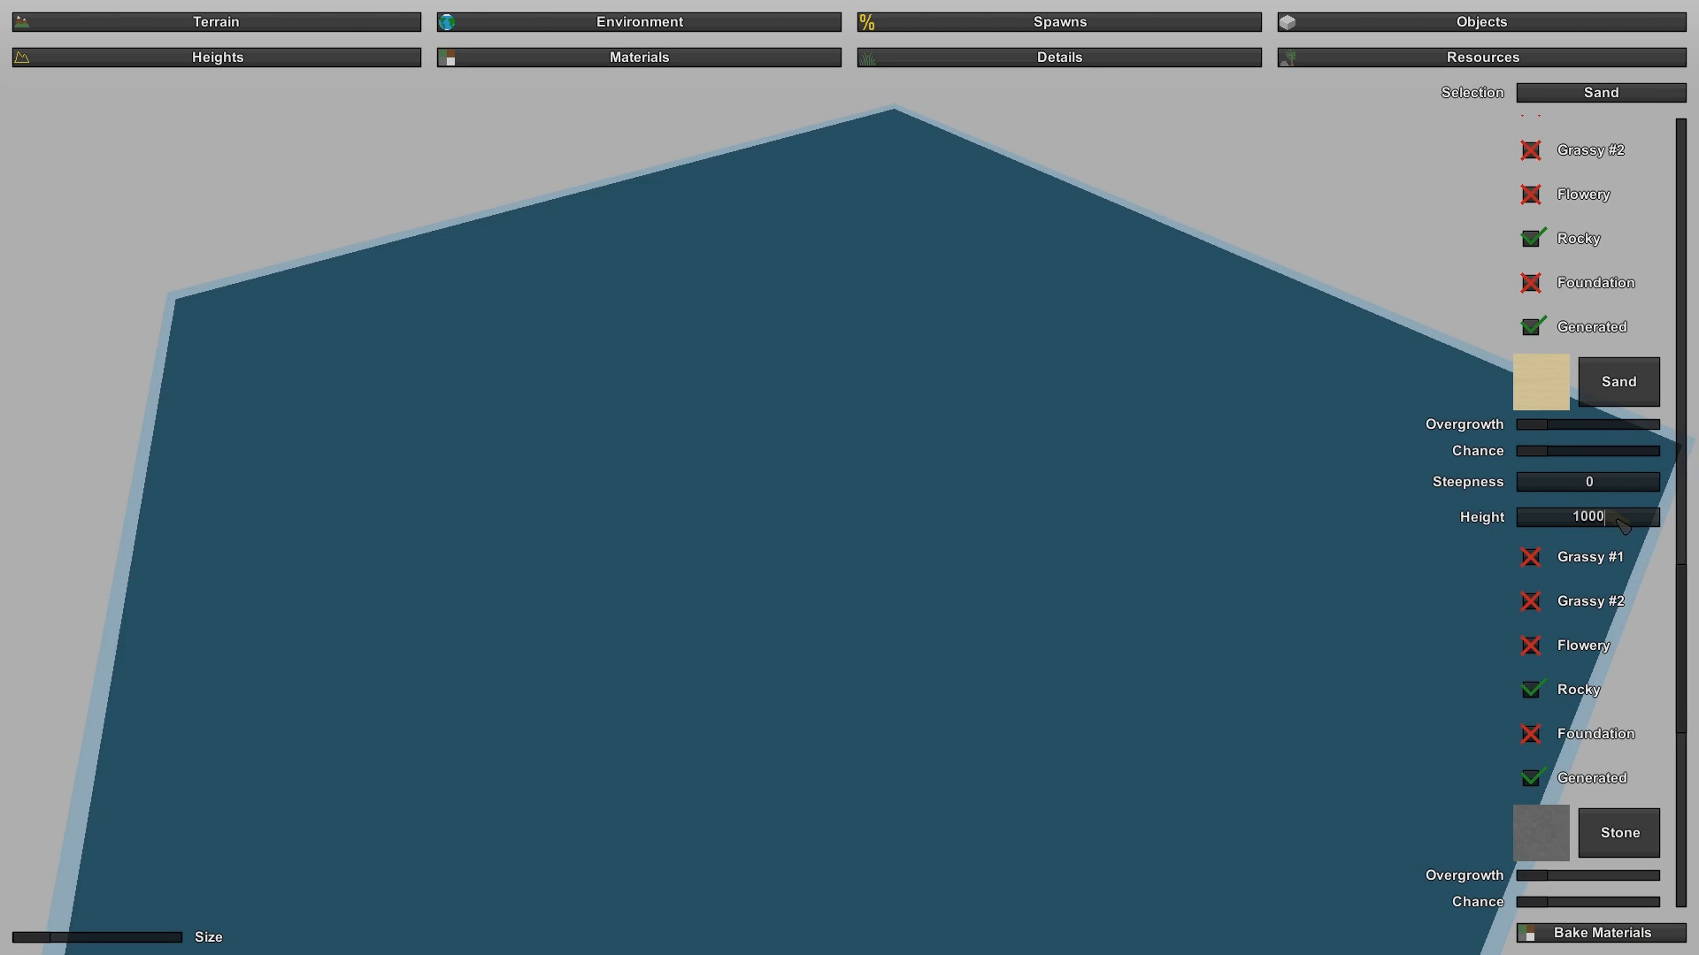
double_click(1577, 515)
type("0")
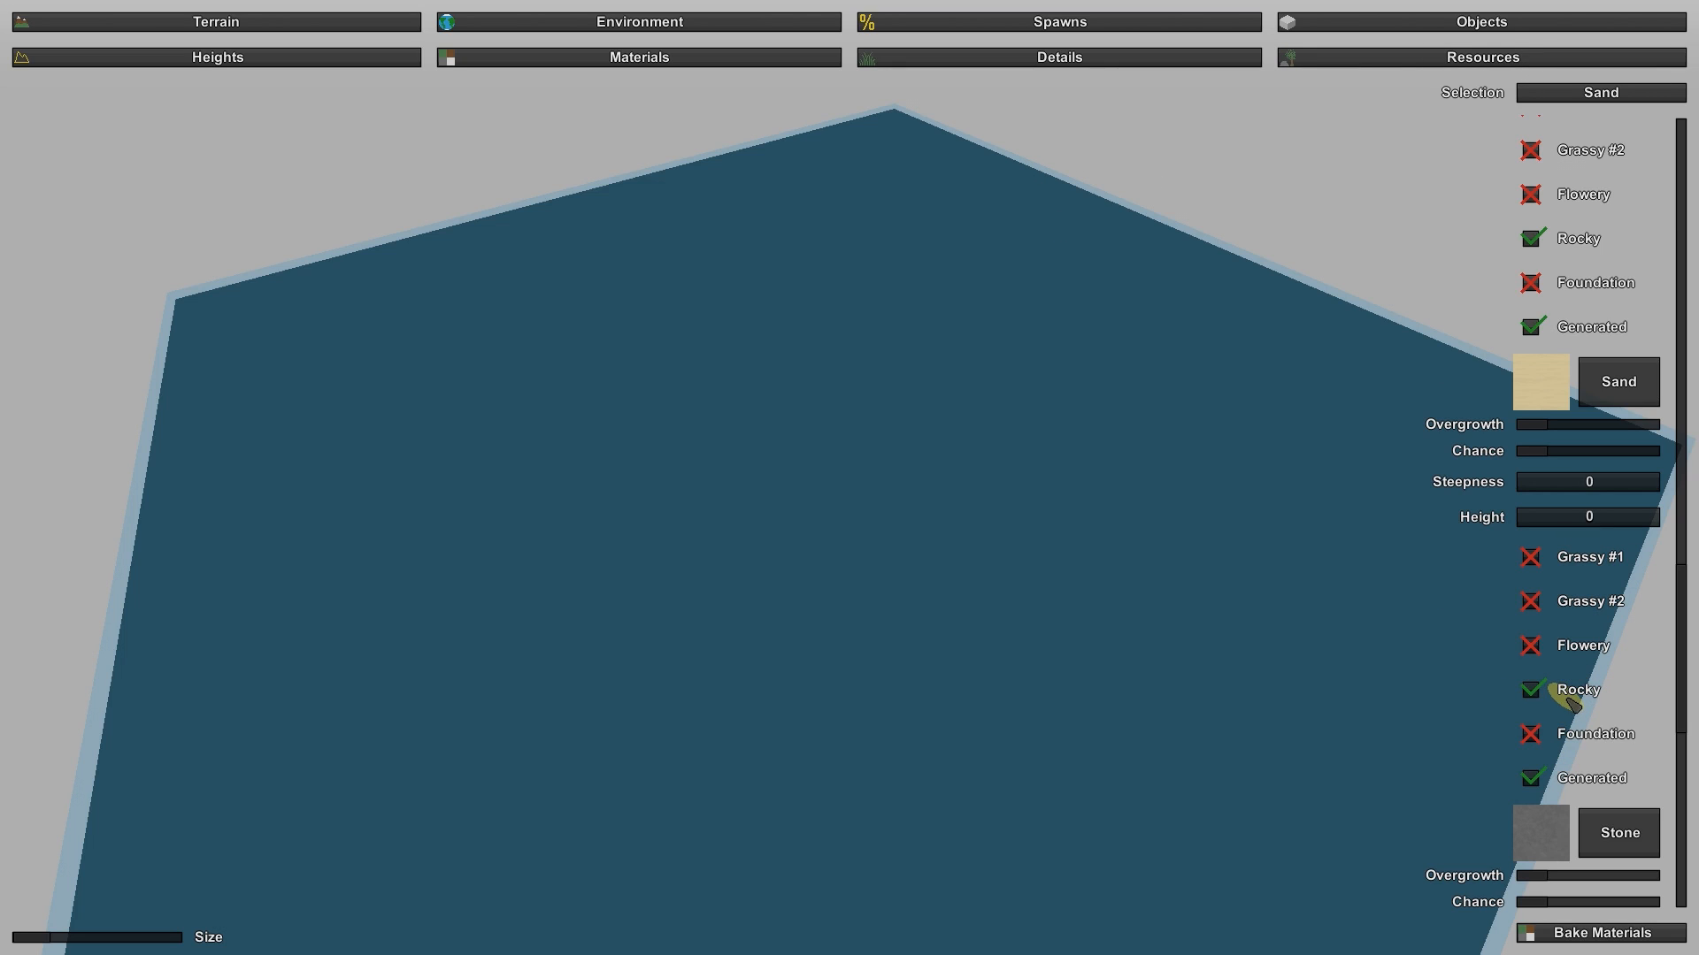
left_click(1615, 940)
Step: Examine the baked ground across the whole map from above
right_click_drag(1146, 655, 1309, 650)
key("d")
key("w")
key("w")
key("s")
key("w")
key("w")
key("s")
right_click_drag(1134, 571, 856, 476)
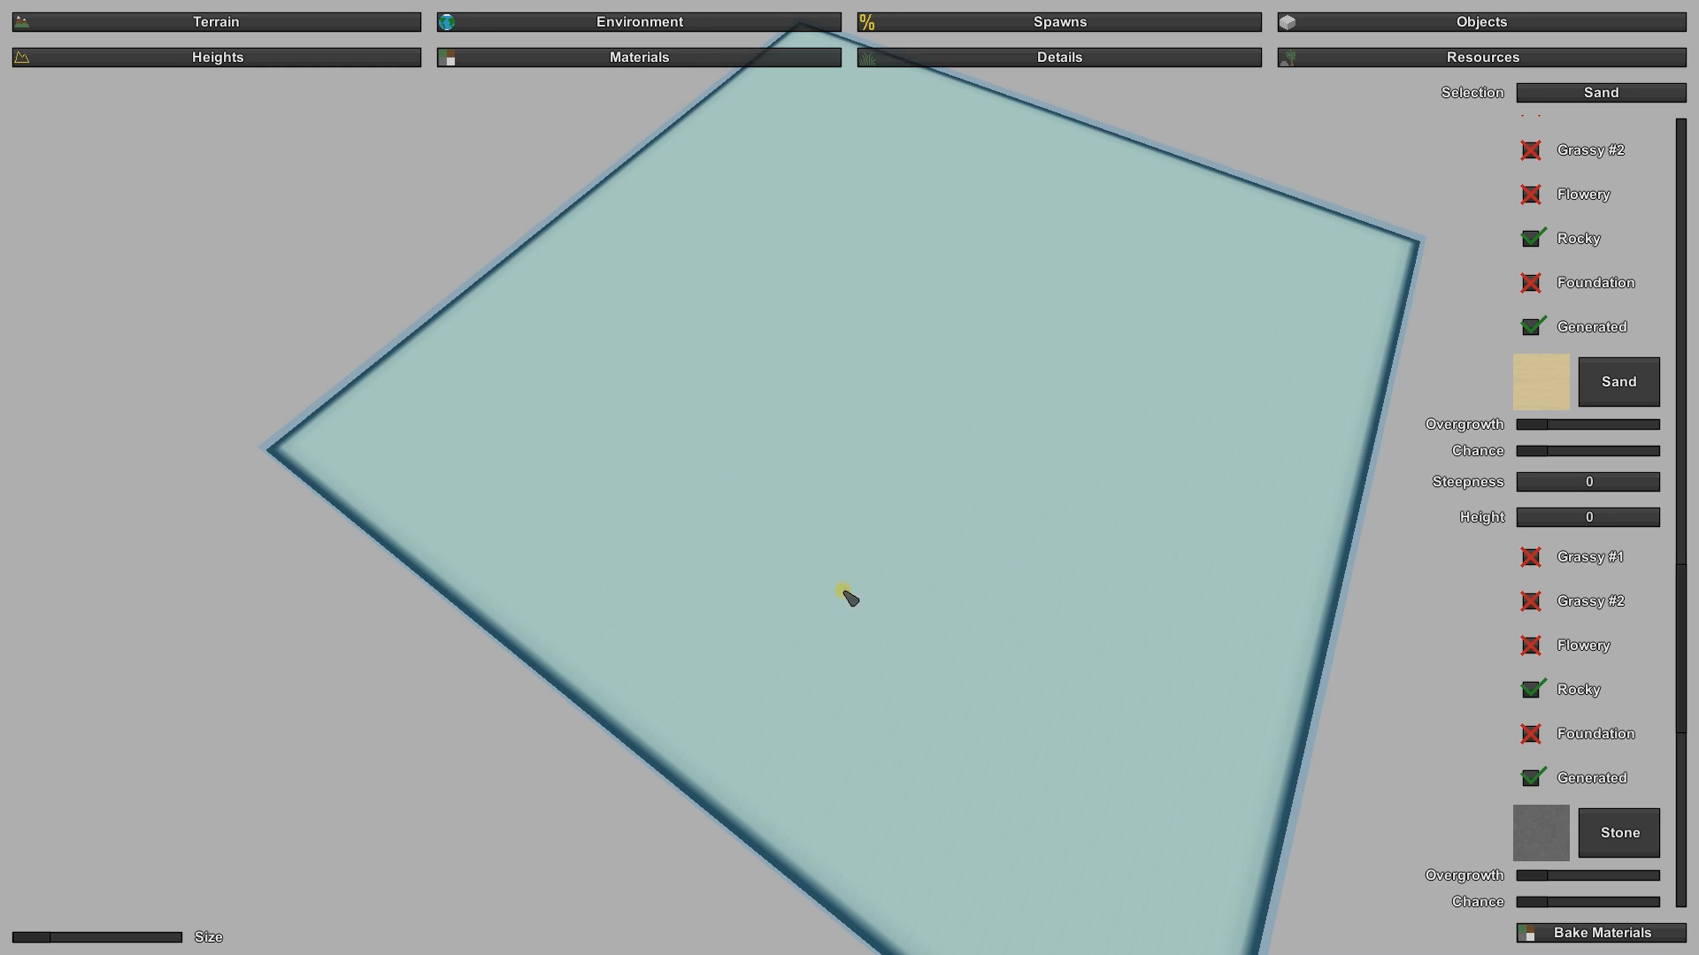
Step: Enlarge the terrain height brush and raise a large circular island above the water in the middle of the map
right_click_drag(856, 476, 906, 293)
left_click(258, 59)
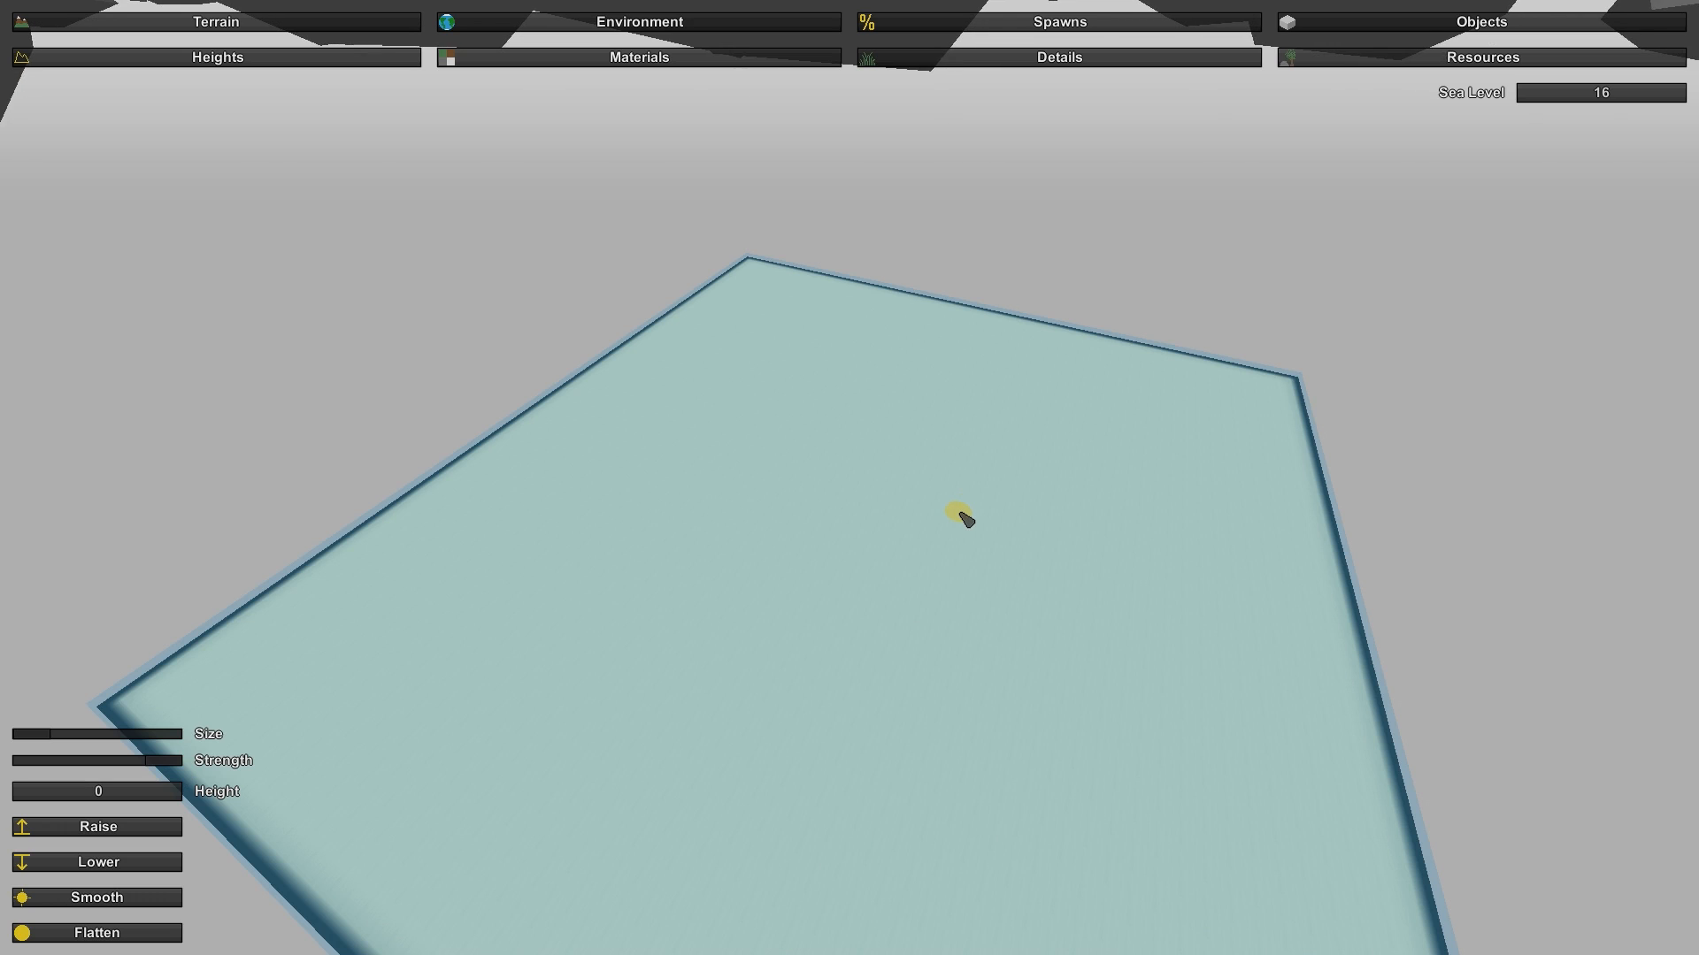
right_click_drag(945, 520, 1055, 577)
key("w")
key("a")
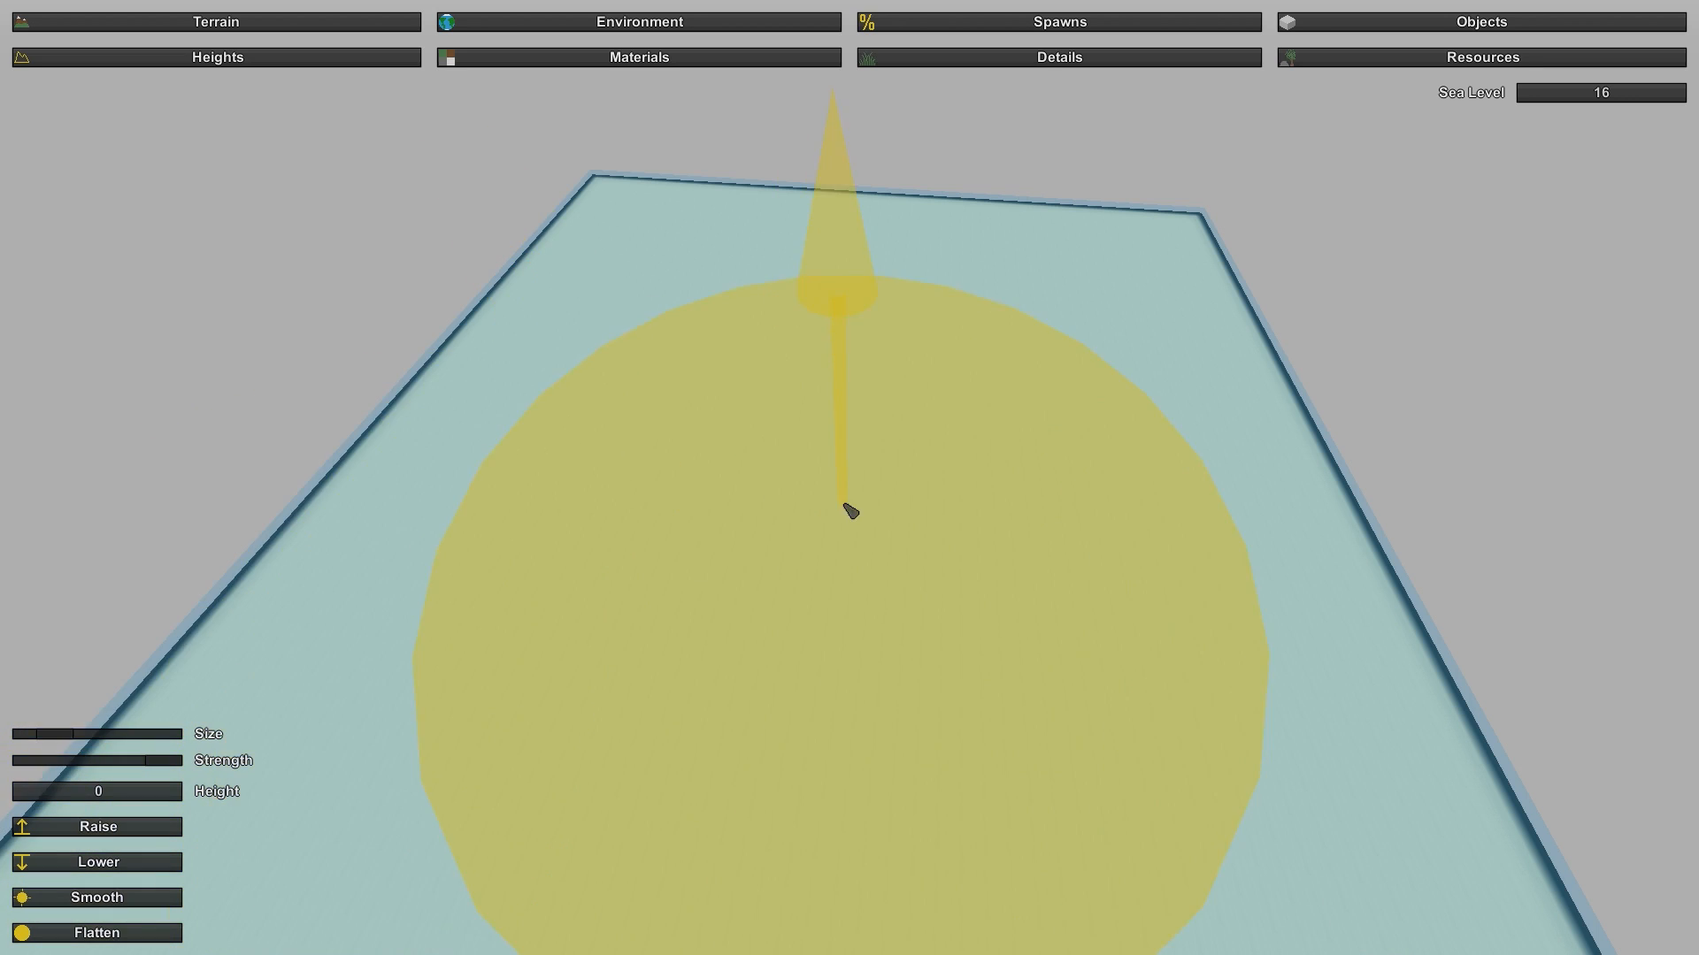
left_click_drag(848, 463, 847, 463)
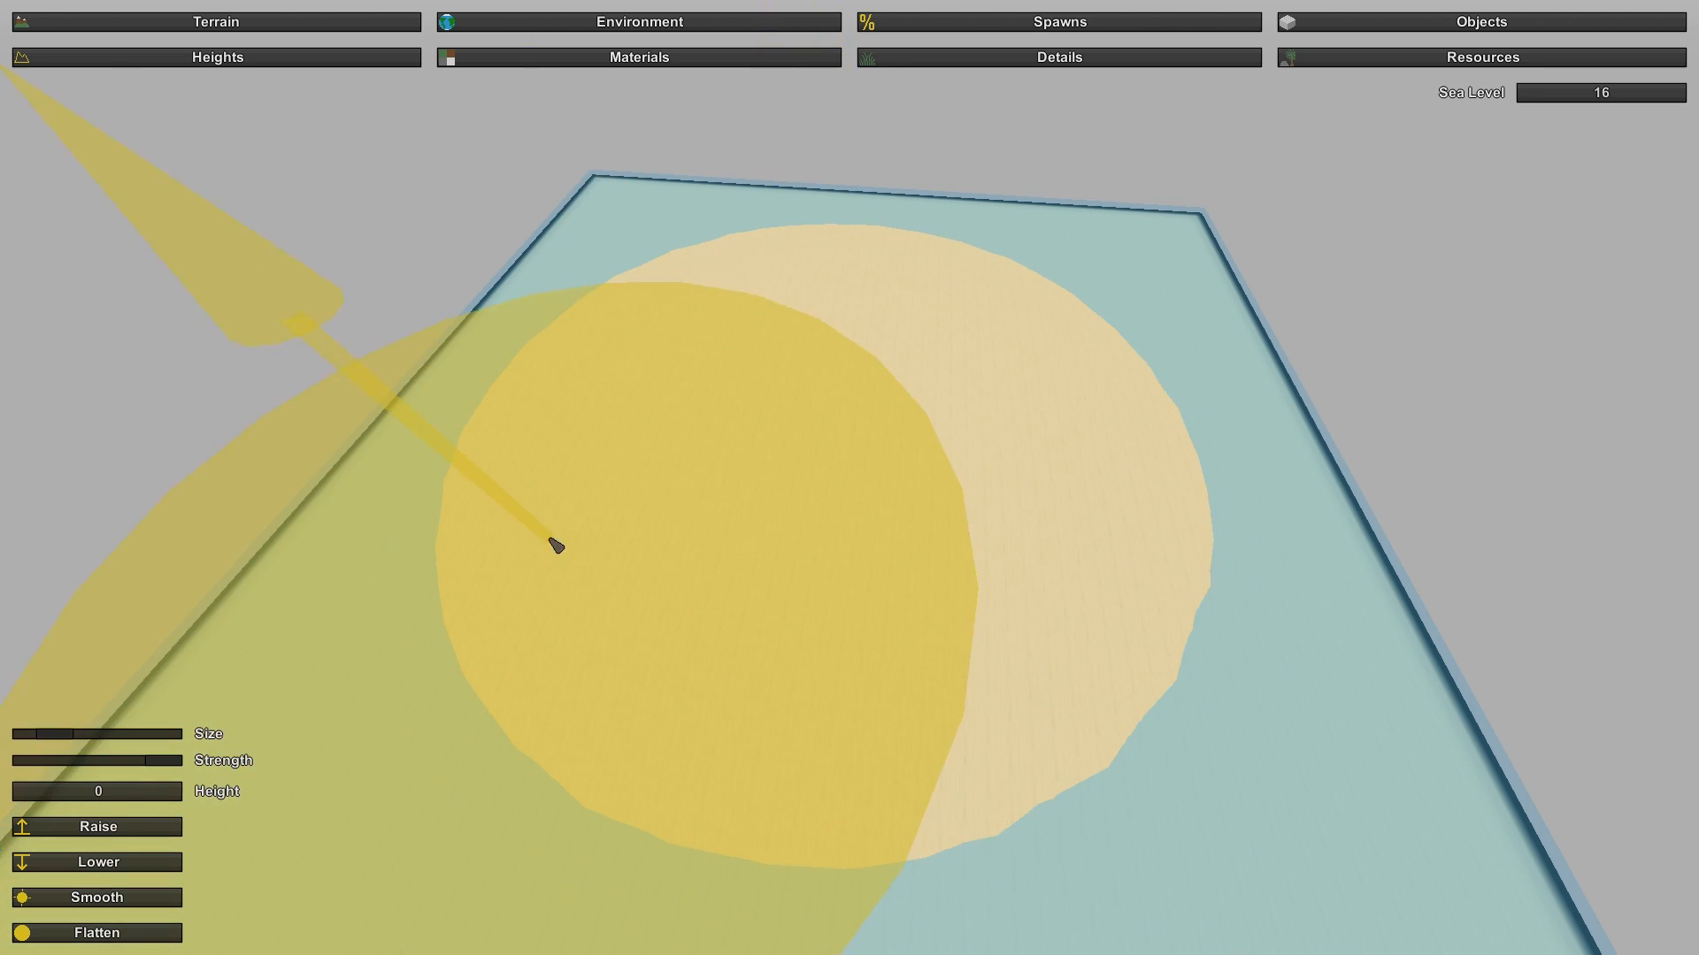
Step: Reduce the size of the terrain height brush
right_click_drag(554, 541, 336, 526)
key("w")
right_click_drag(786, 495, 841, 474)
left_click_drag(70, 734, 46, 734)
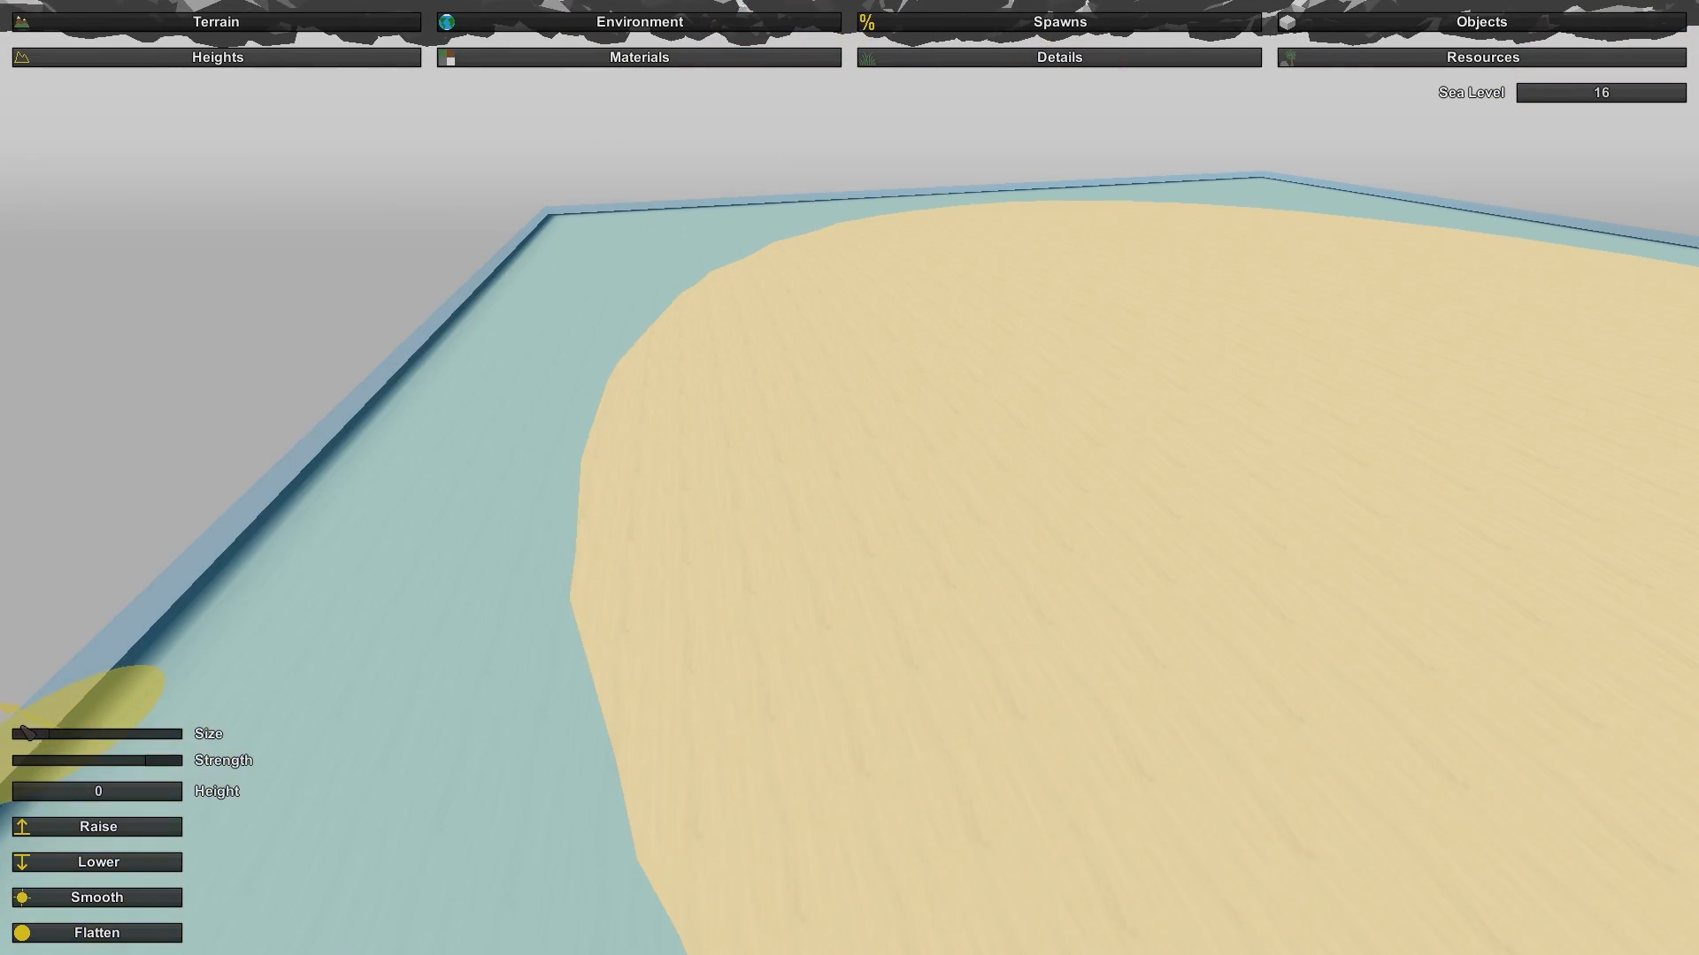
mouse_move(563, 758)
right_mouse_down()
mouse_move(531, 654)
mouse_move(690, 639)
mouse_move(796, 540)
mouse_move(769, 494)
mouse_move(788, 734)
right_mouse_up()
key("w")
key("w")
key("s")
key("w")
key("s")
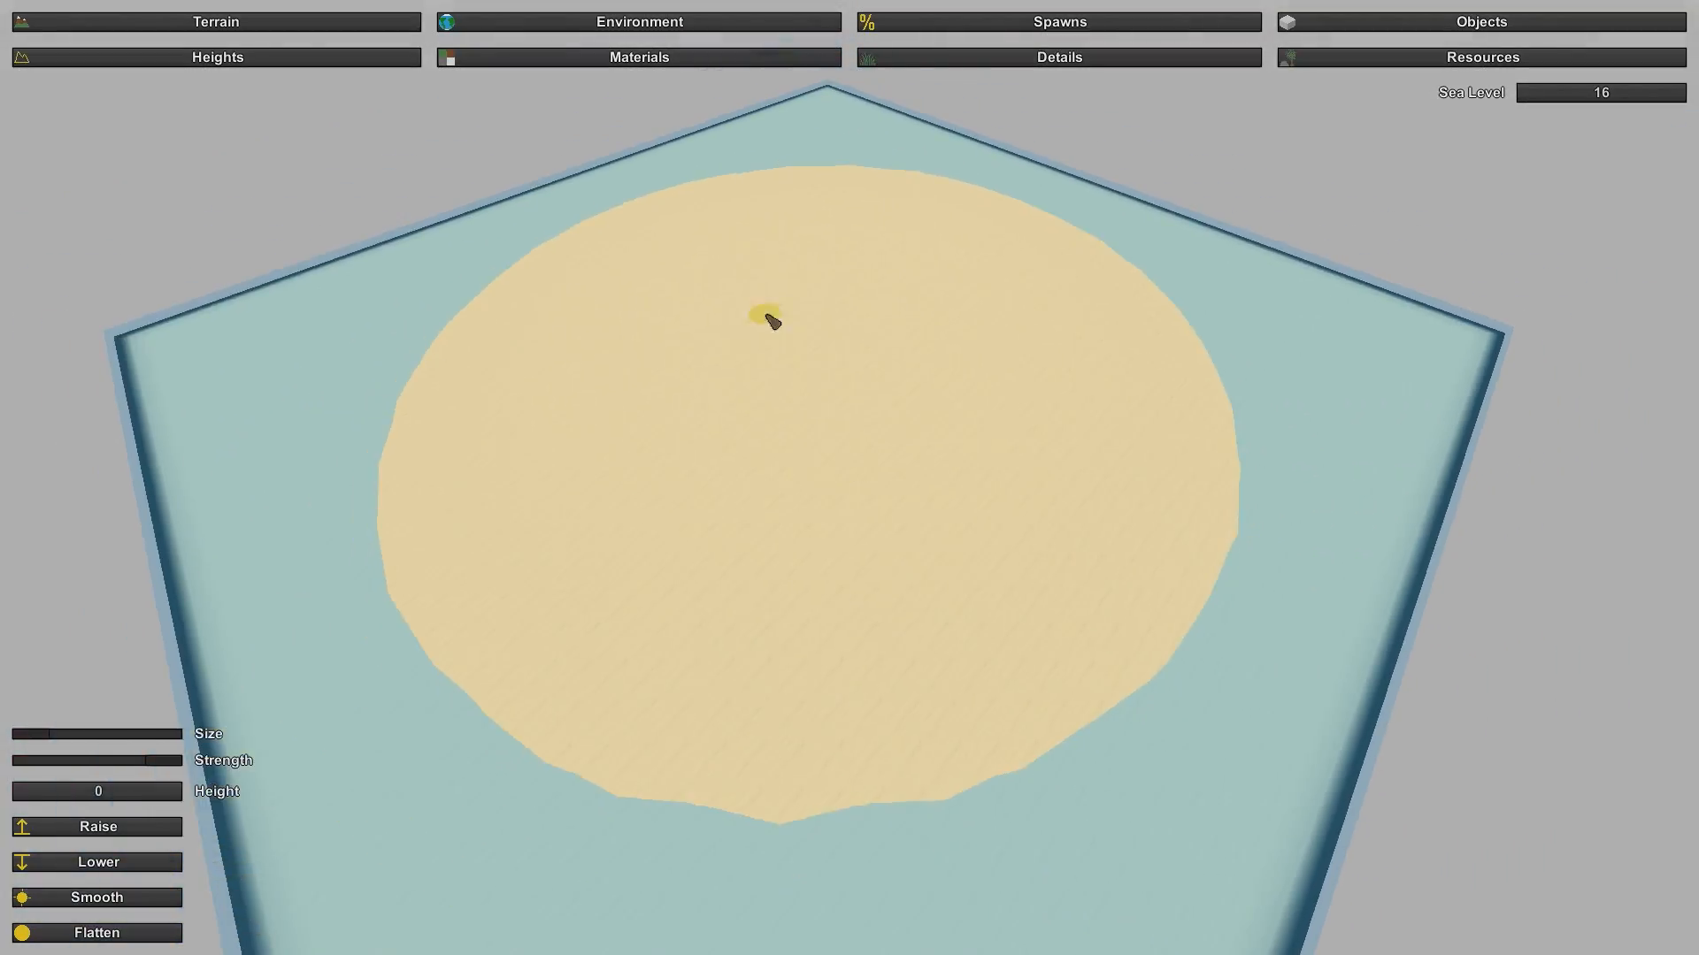
Step: Give the Grass material a height of 17 with Grassy #1 and #2 enabled and Rocky disabled, and bake the materials onto the terrain
left_click(639, 56)
scroll(1611, 543, "down", 1)
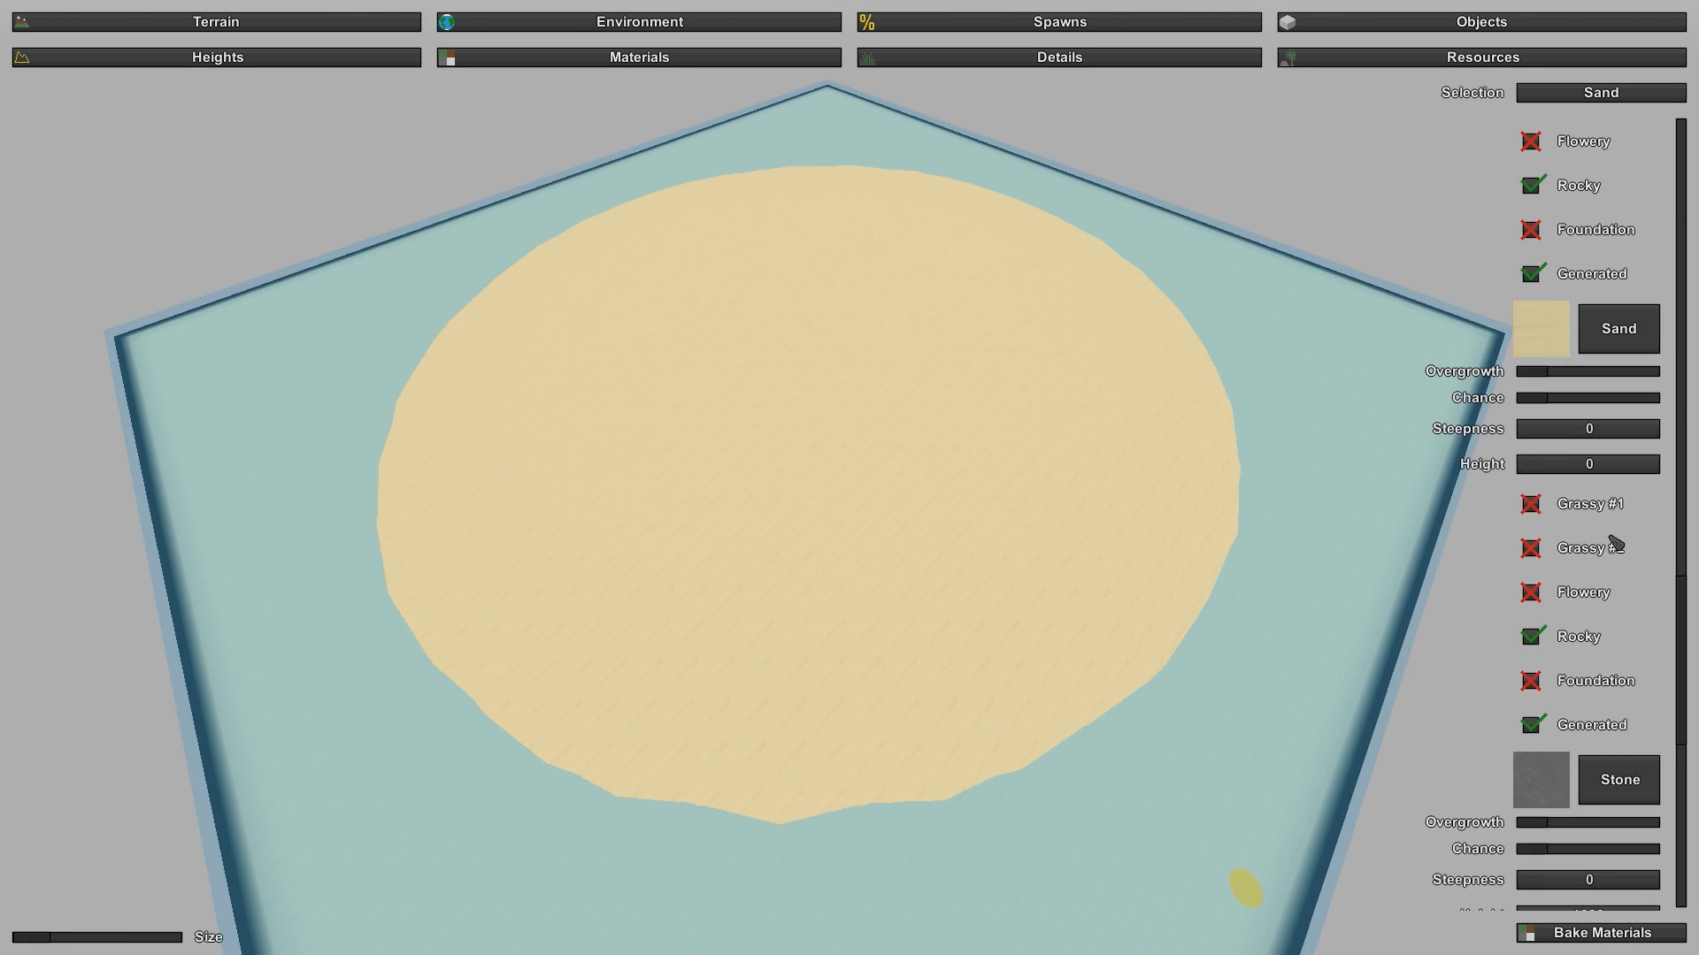
scroll(1612, 513, "up", 4)
scroll(1612, 501, "up", 8)
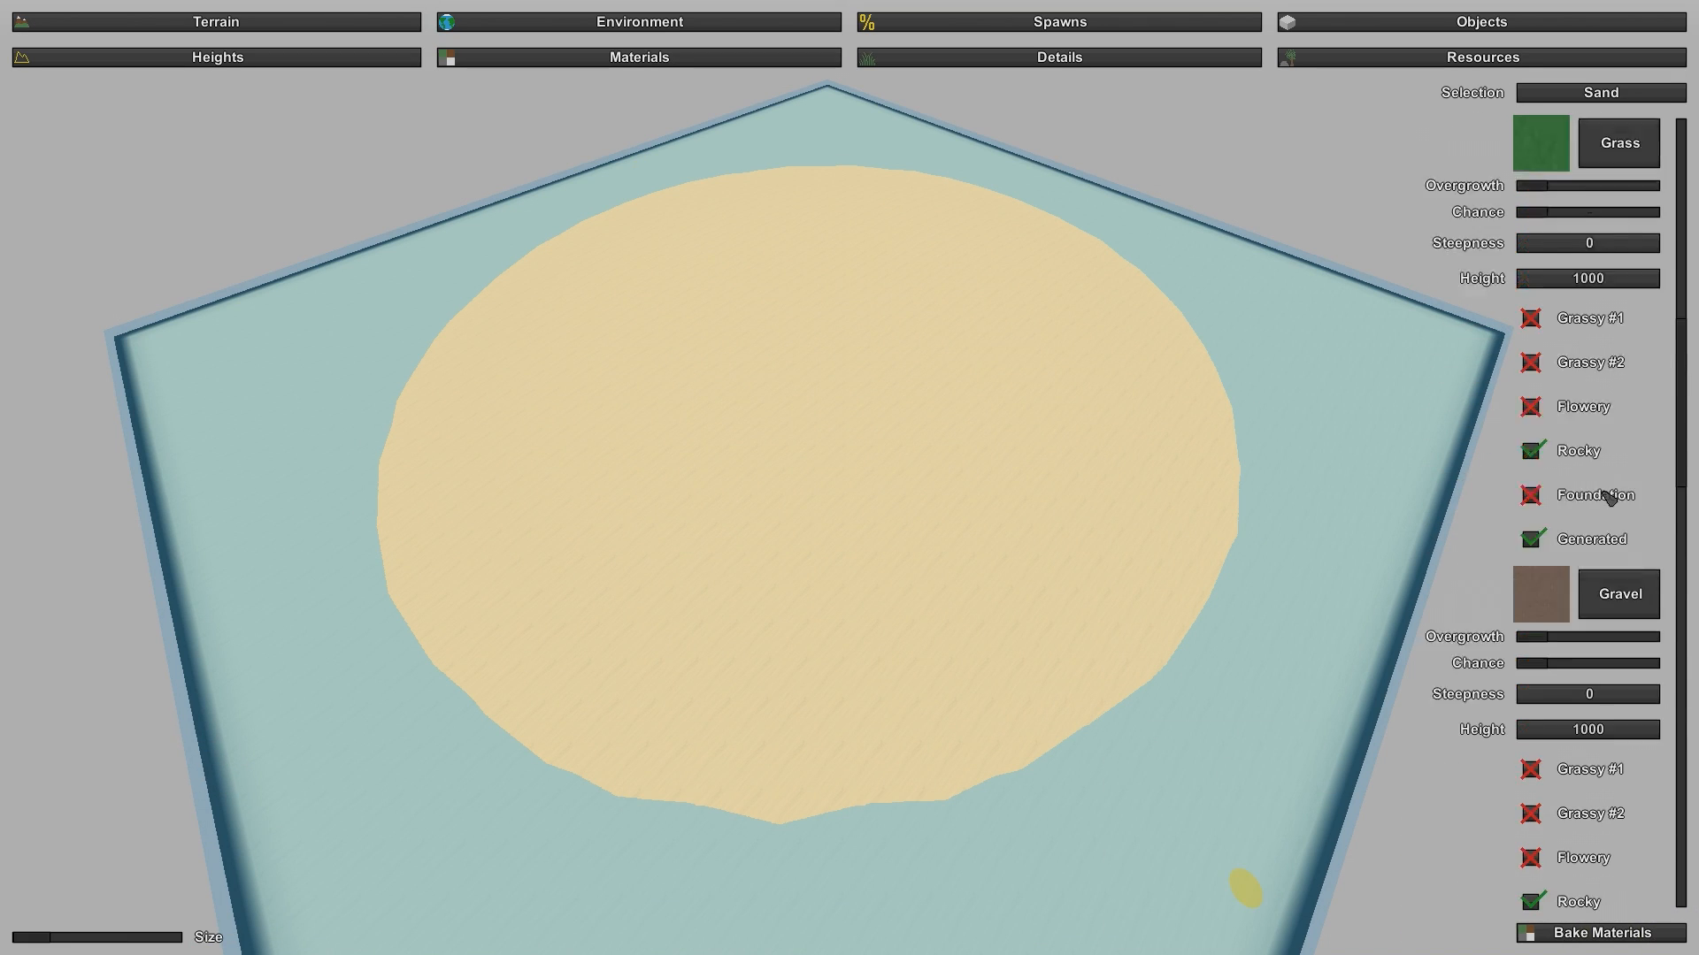
scroll(1608, 498, "down", 2)
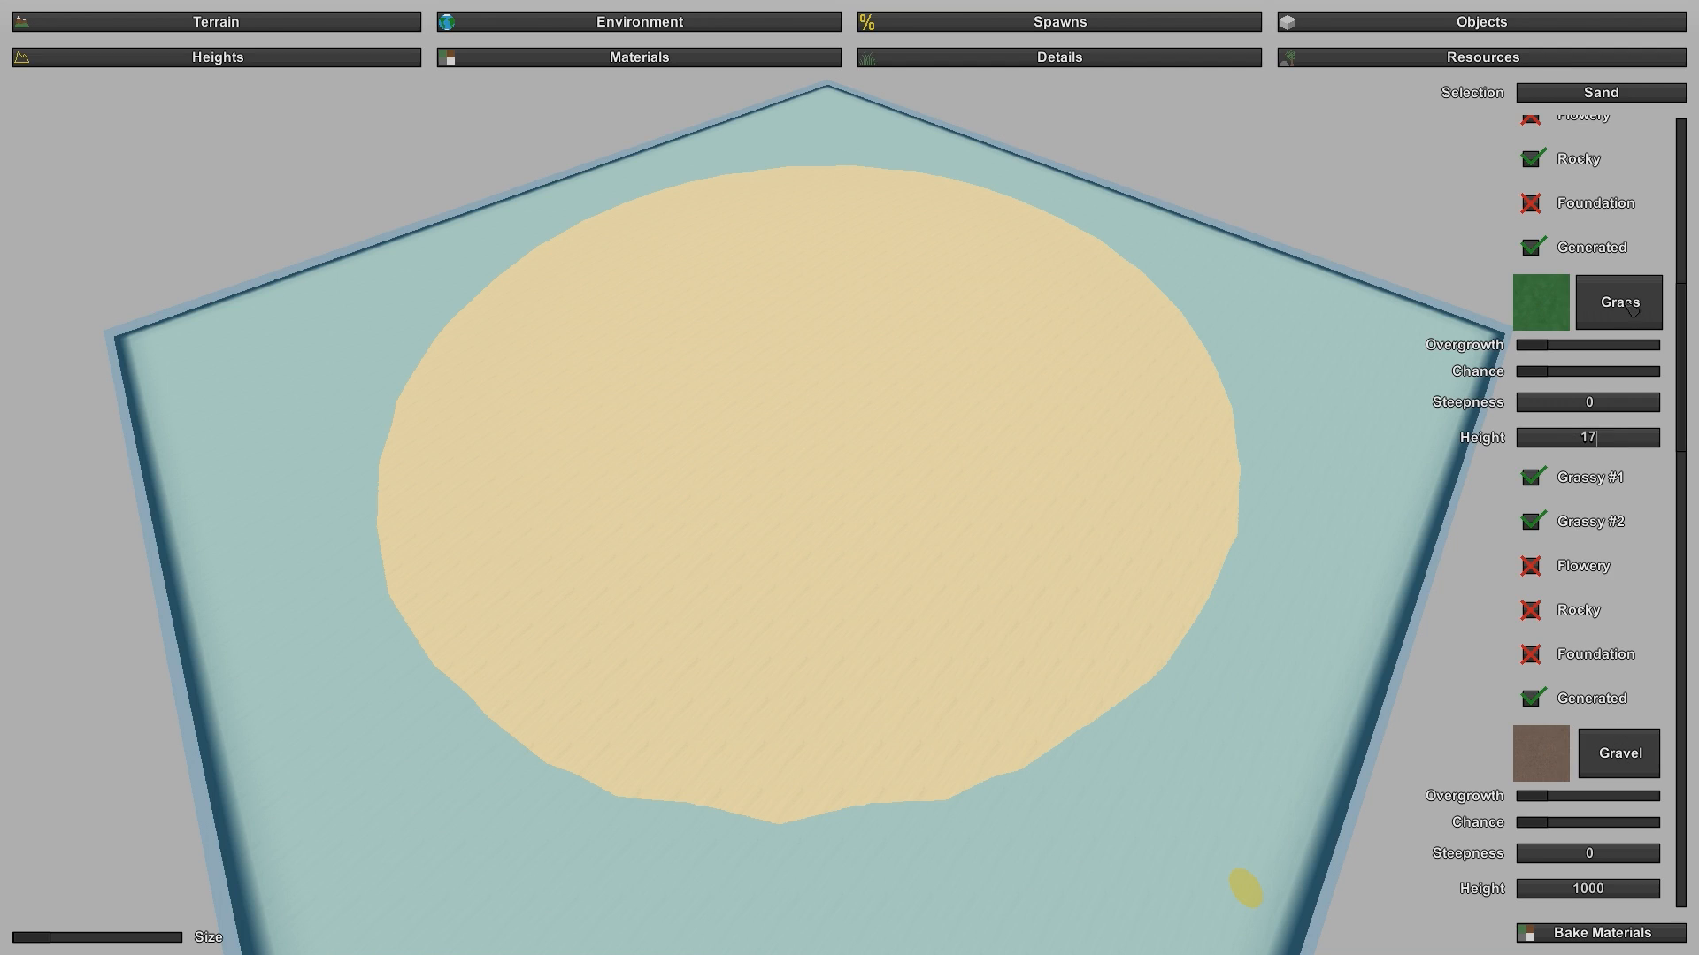
left_click(1619, 942)
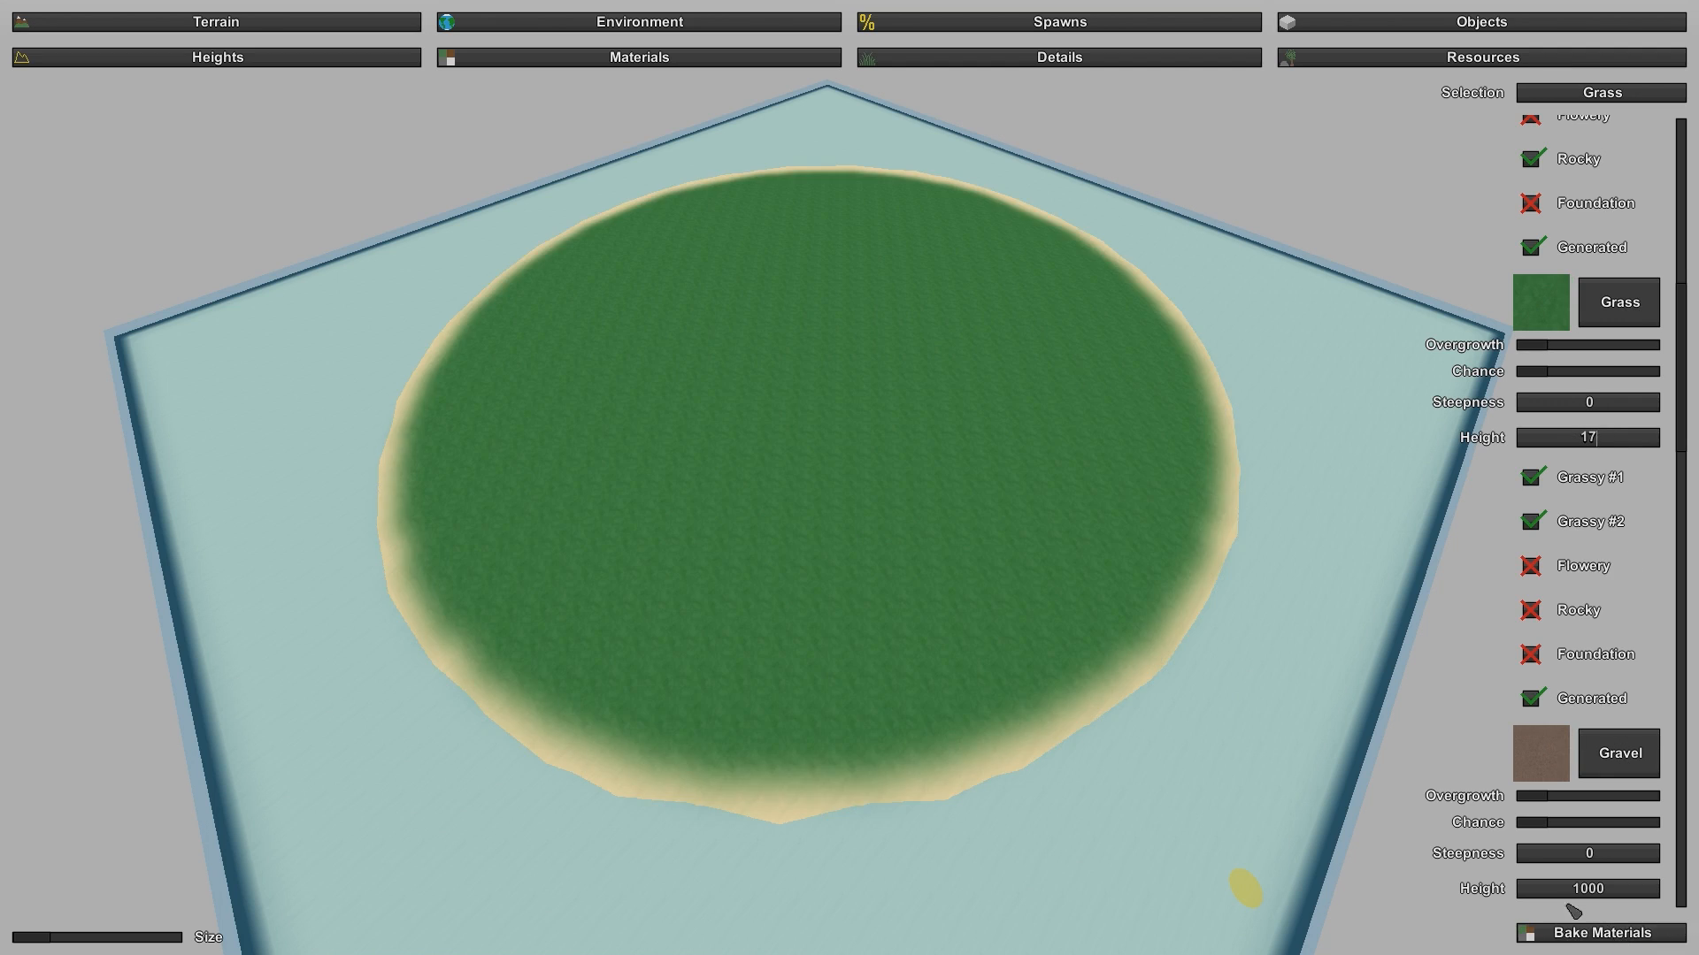
Step: Examine the baked grass surface and sandy shoreline around the island
key("d")
mouse_move(1039, 610)
right_mouse_down()
mouse_move(1037, 513)
mouse_move(1046, 543)
mouse_move(965, 503)
mouse_move(984, 476)
mouse_move(1003, 501)
mouse_move(1000, 567)
mouse_move(982, 525)
mouse_move(991, 540)
right_mouse_up()
key("w")
key("w")
key("d")
key("d")
key("s")
key("w")
key("s")
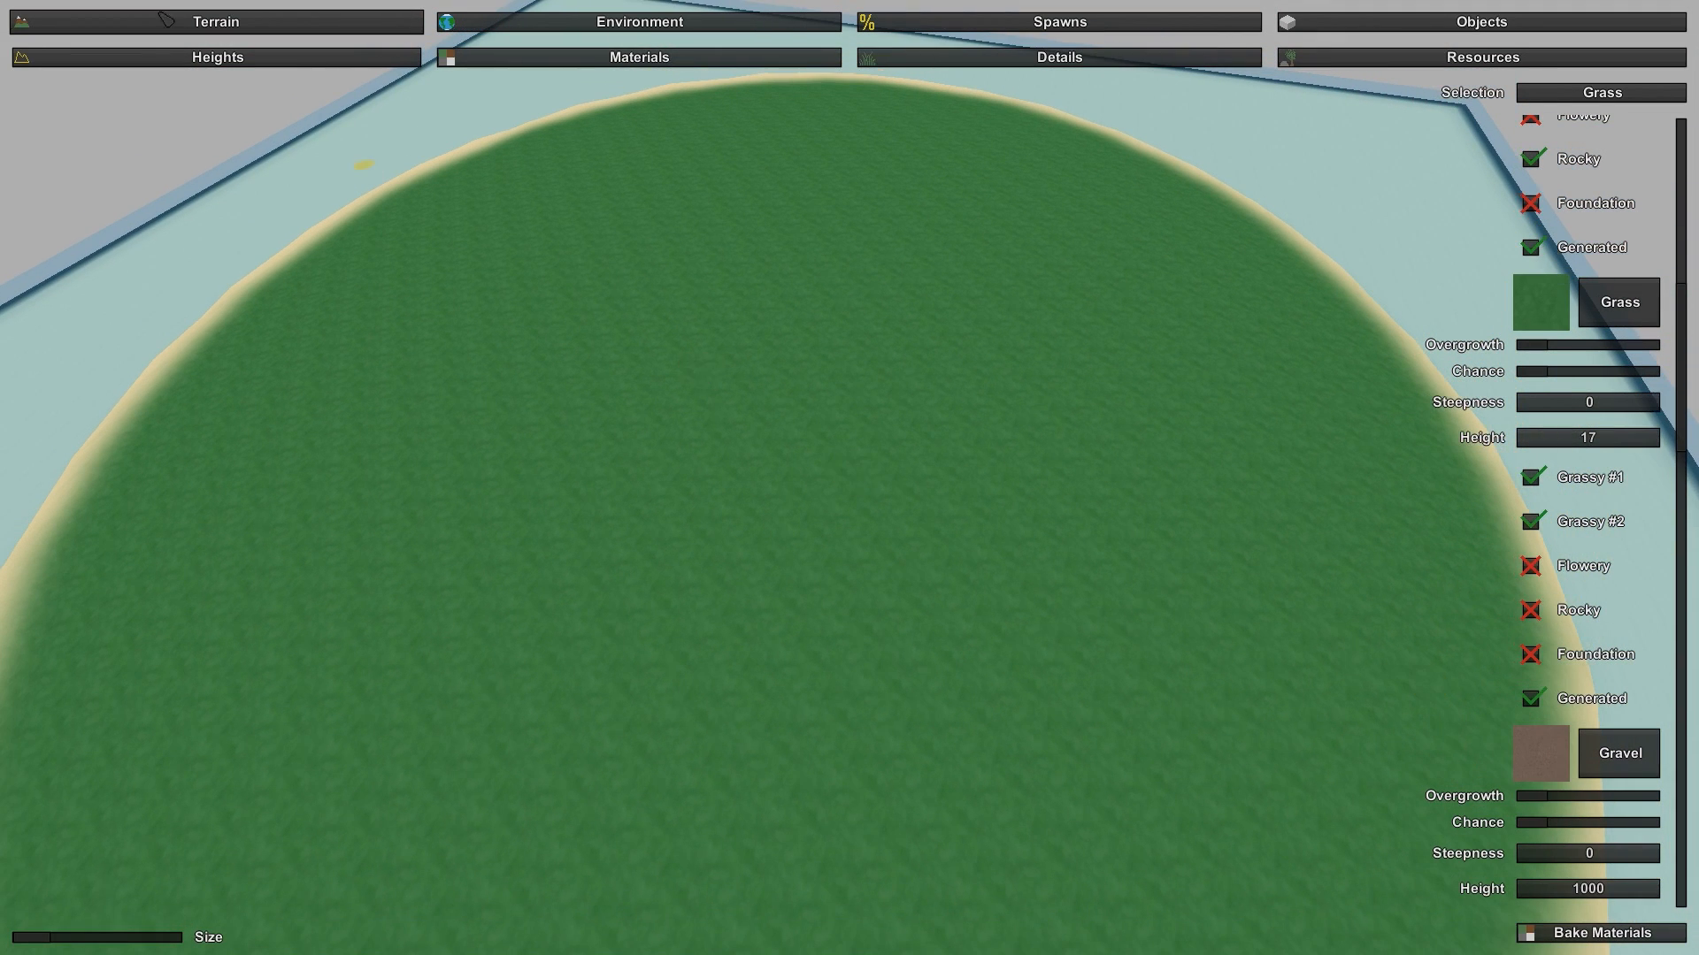
Step: Raise two steep rock outcrops on the island's shoreline with the terrain height brush
left_click(217, 55)
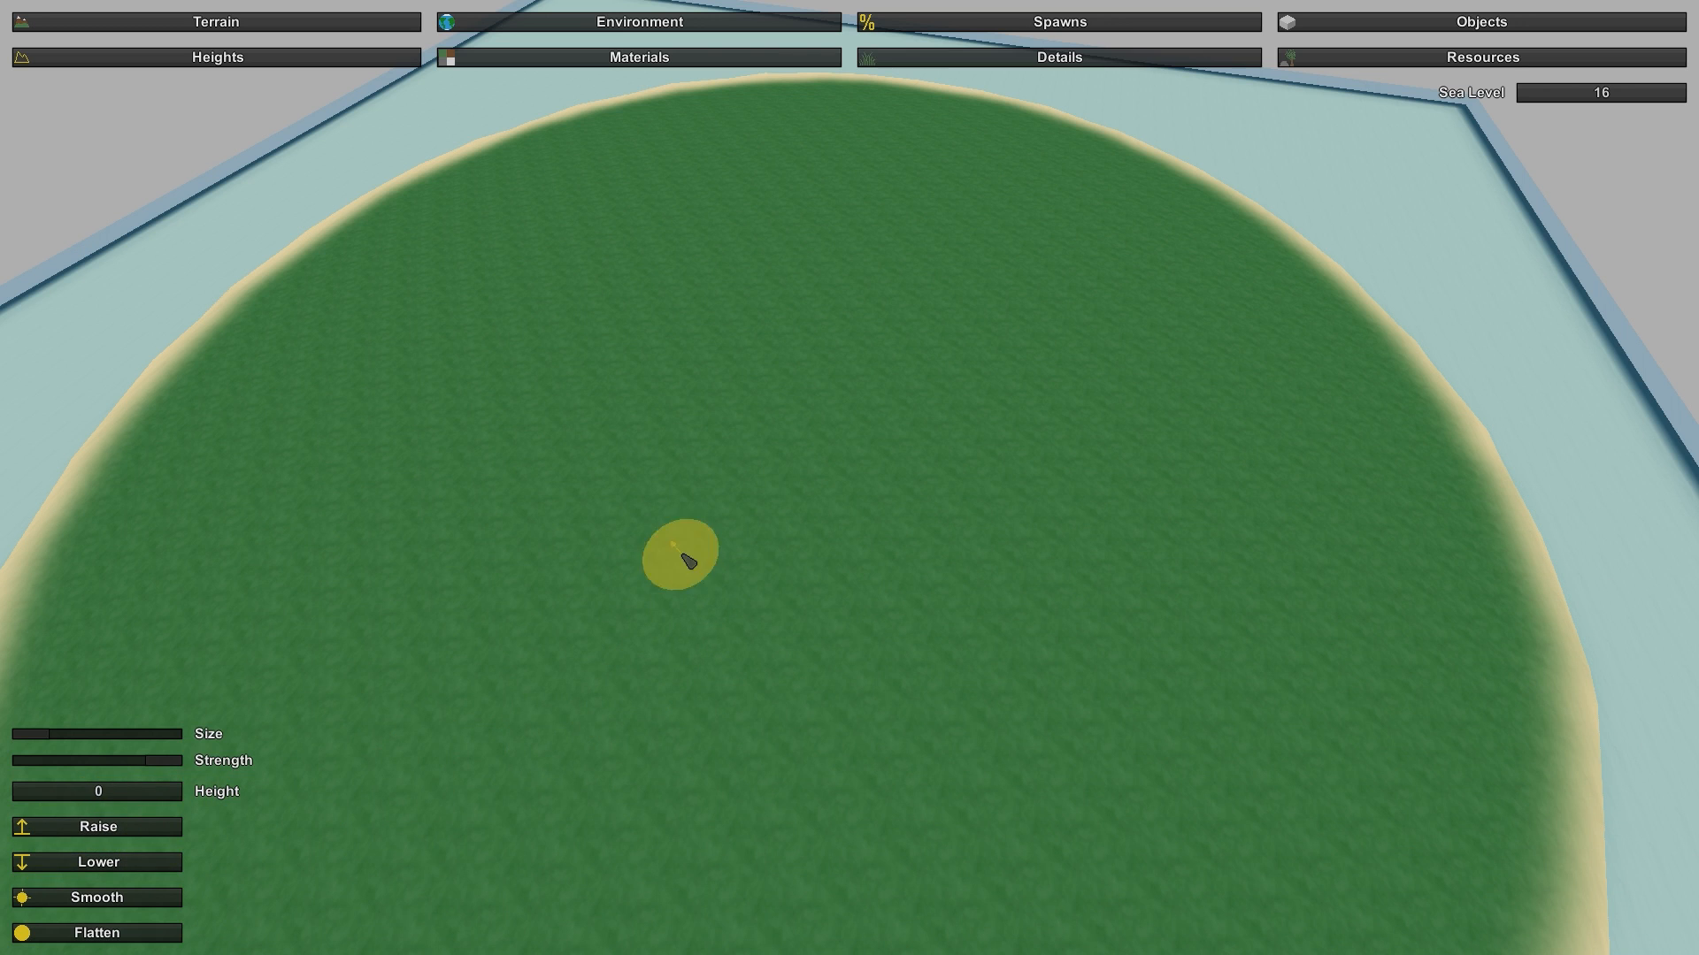
key("w")
right_click_drag(1391, 692, 1575, 676)
key("s")
right_click_drag(872, 405, 849, 470)
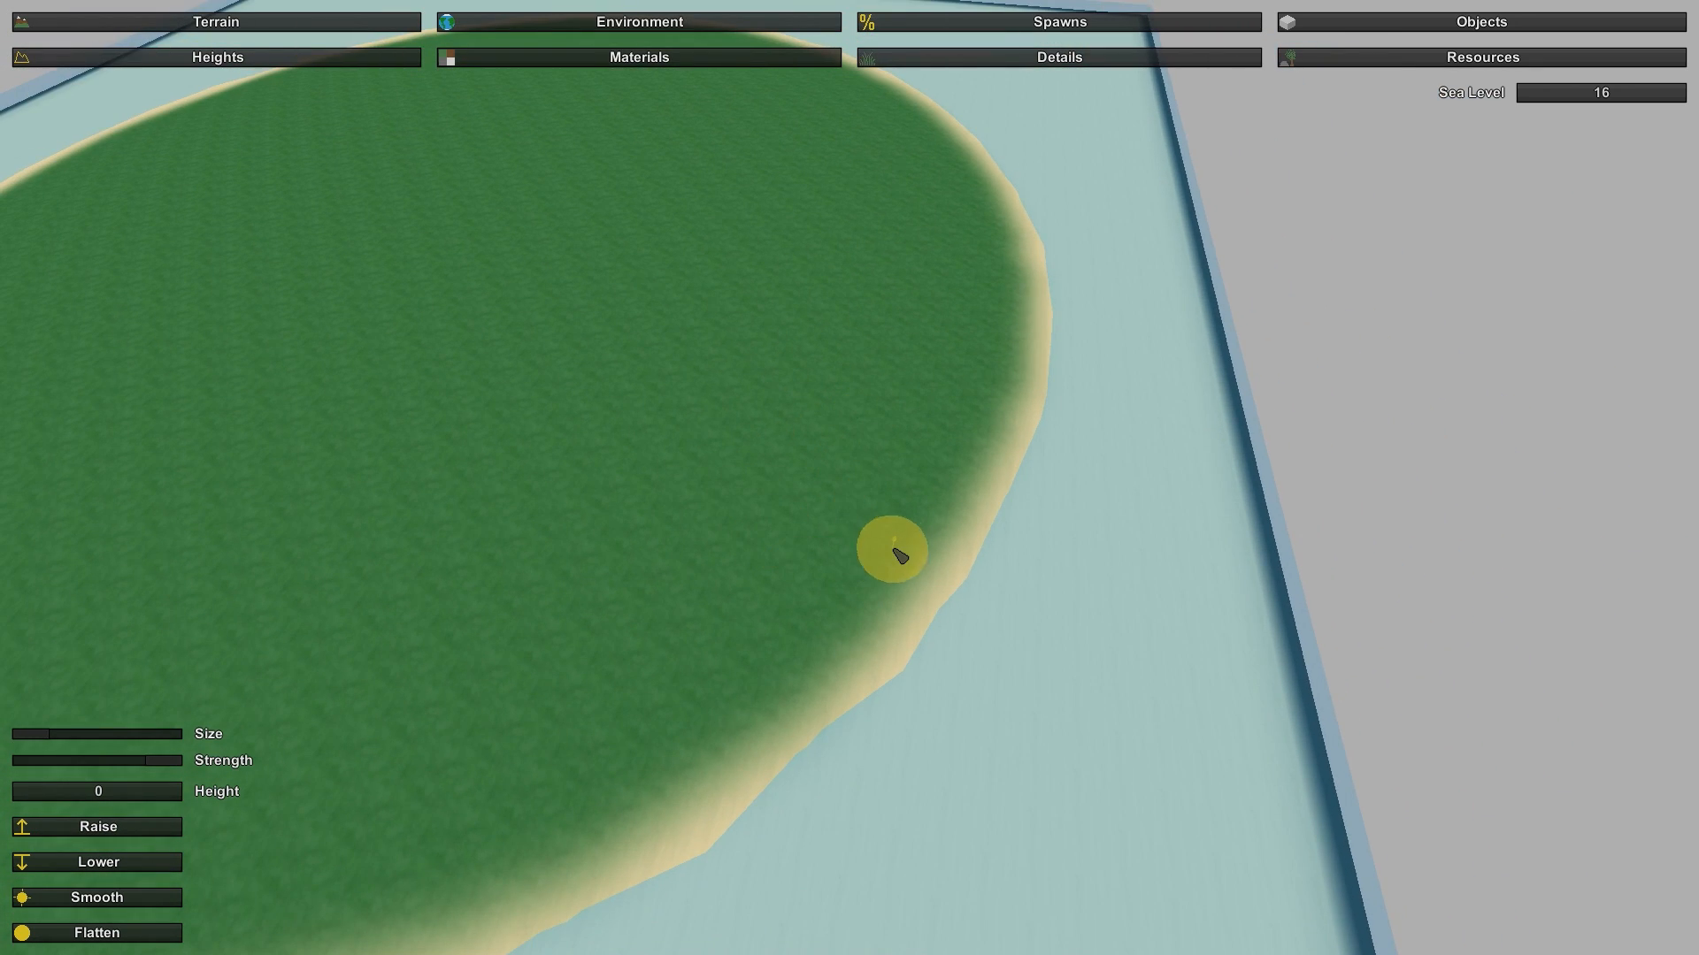
left_click_drag(884, 548, 890, 524)
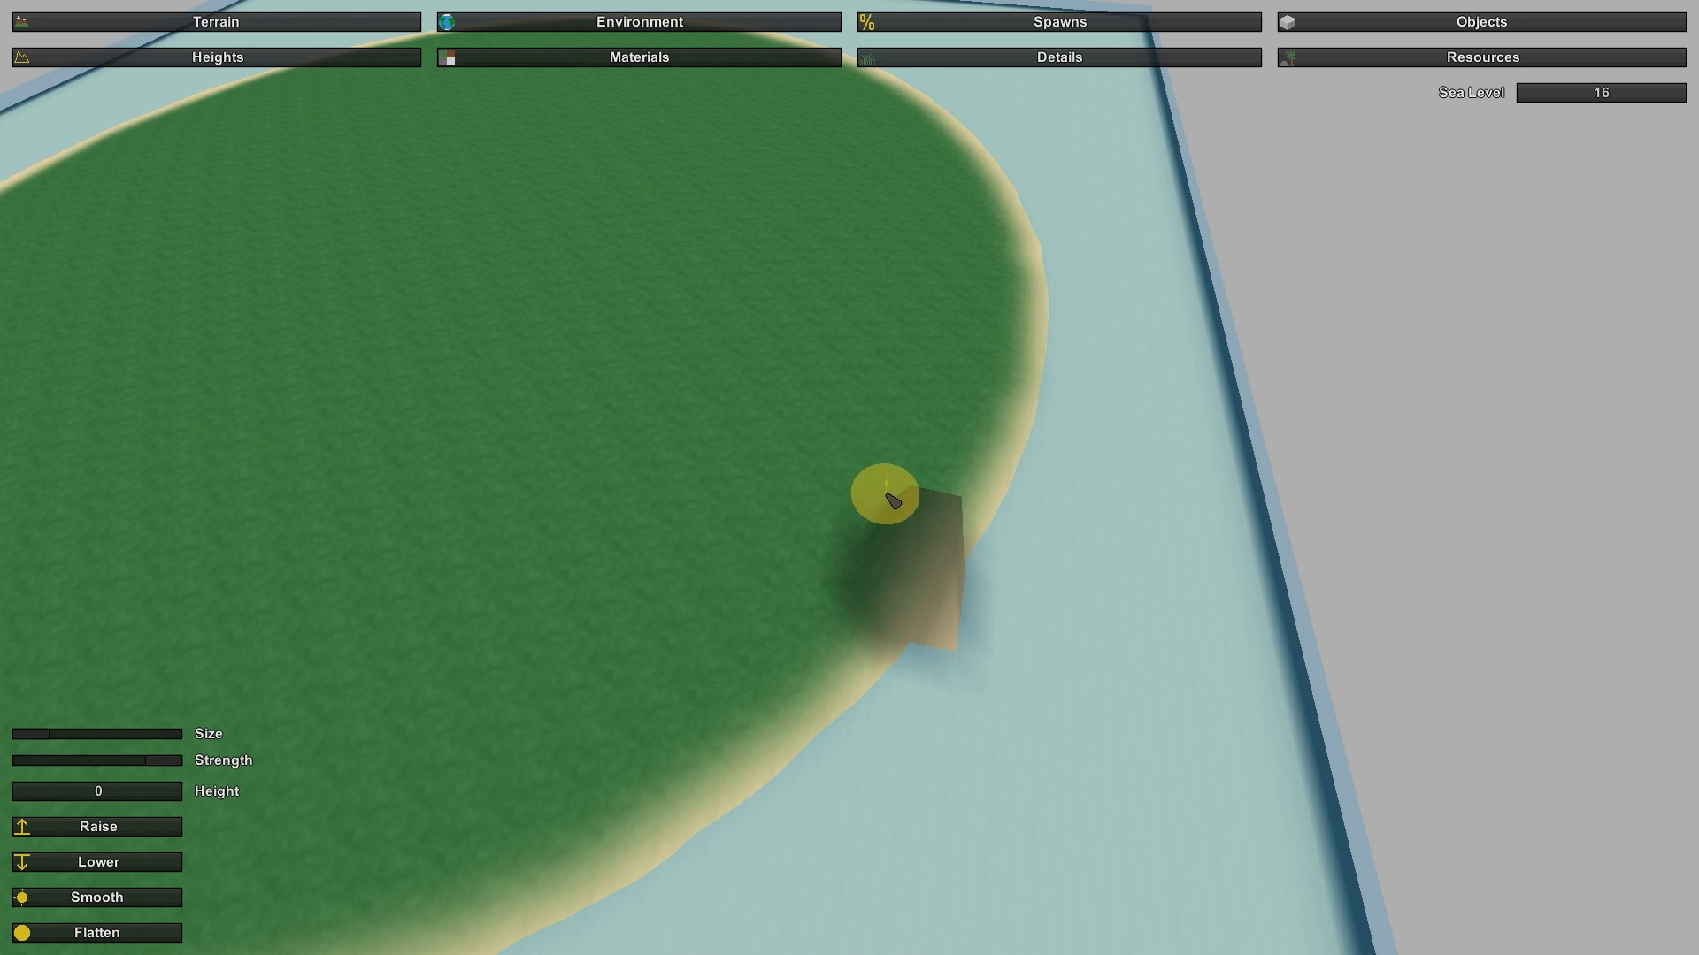
left_click_drag(784, 629, 831, 611)
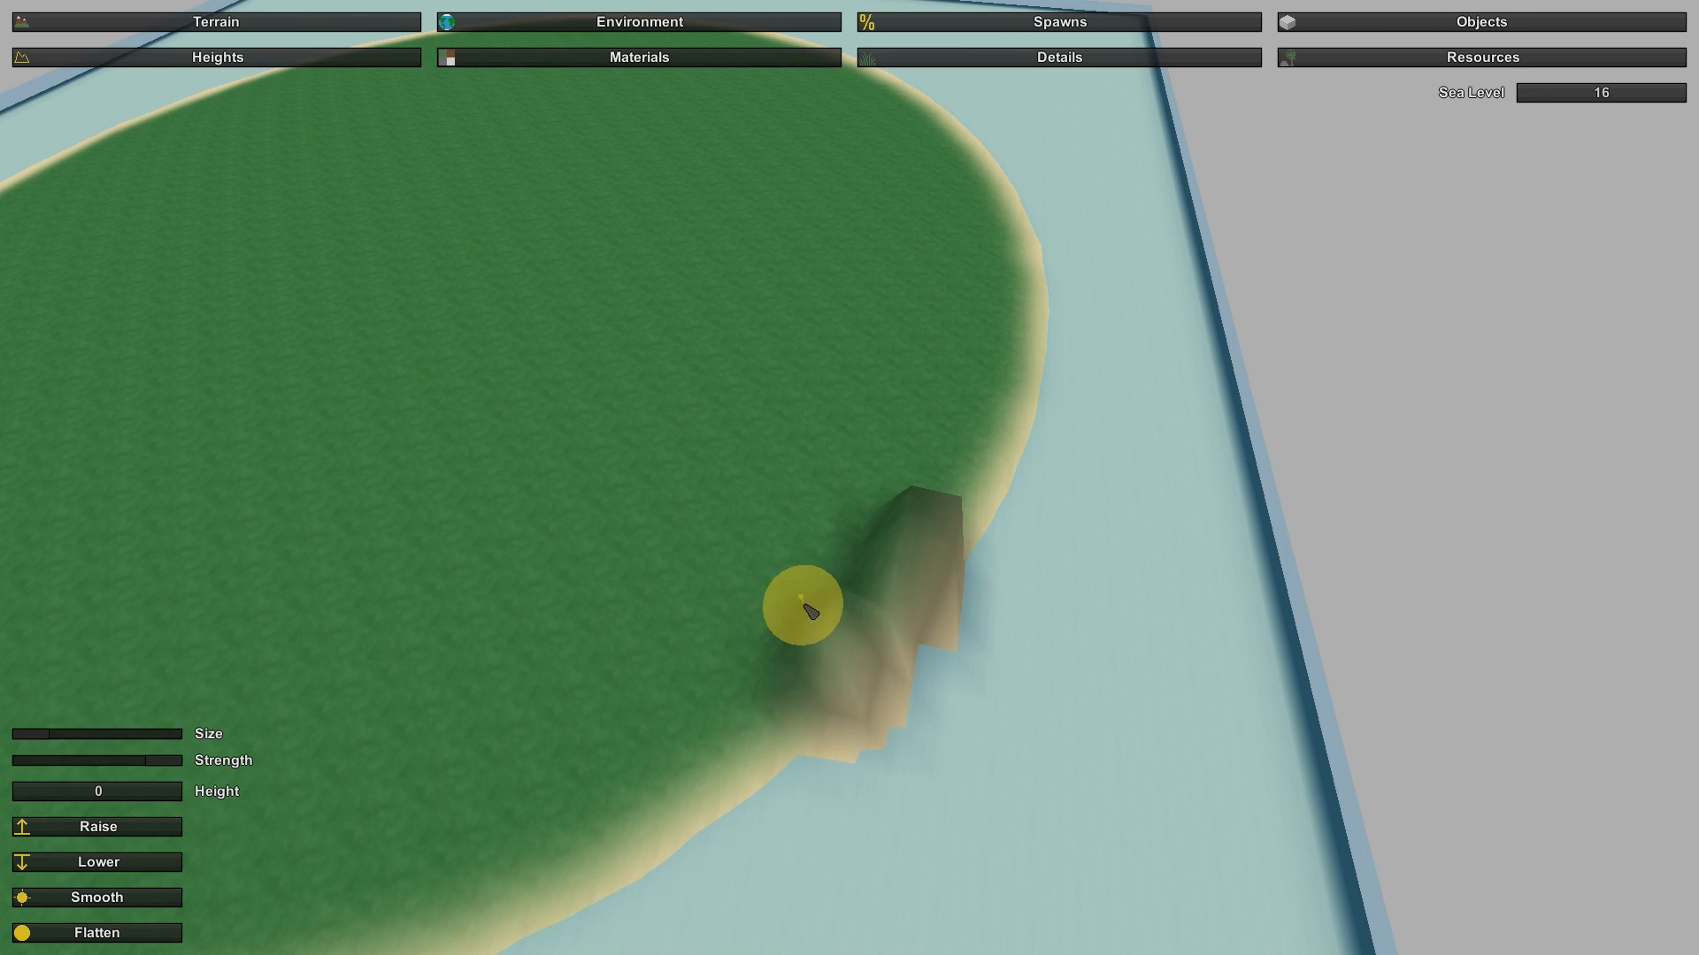
Step: Raise a tall mountain peak inland of the shoreline outcrops and join it to them
mouse_move(802, 607)
right_mouse_down()
mouse_move(1058, 607)
mouse_move(1035, 542)
right_mouse_up()
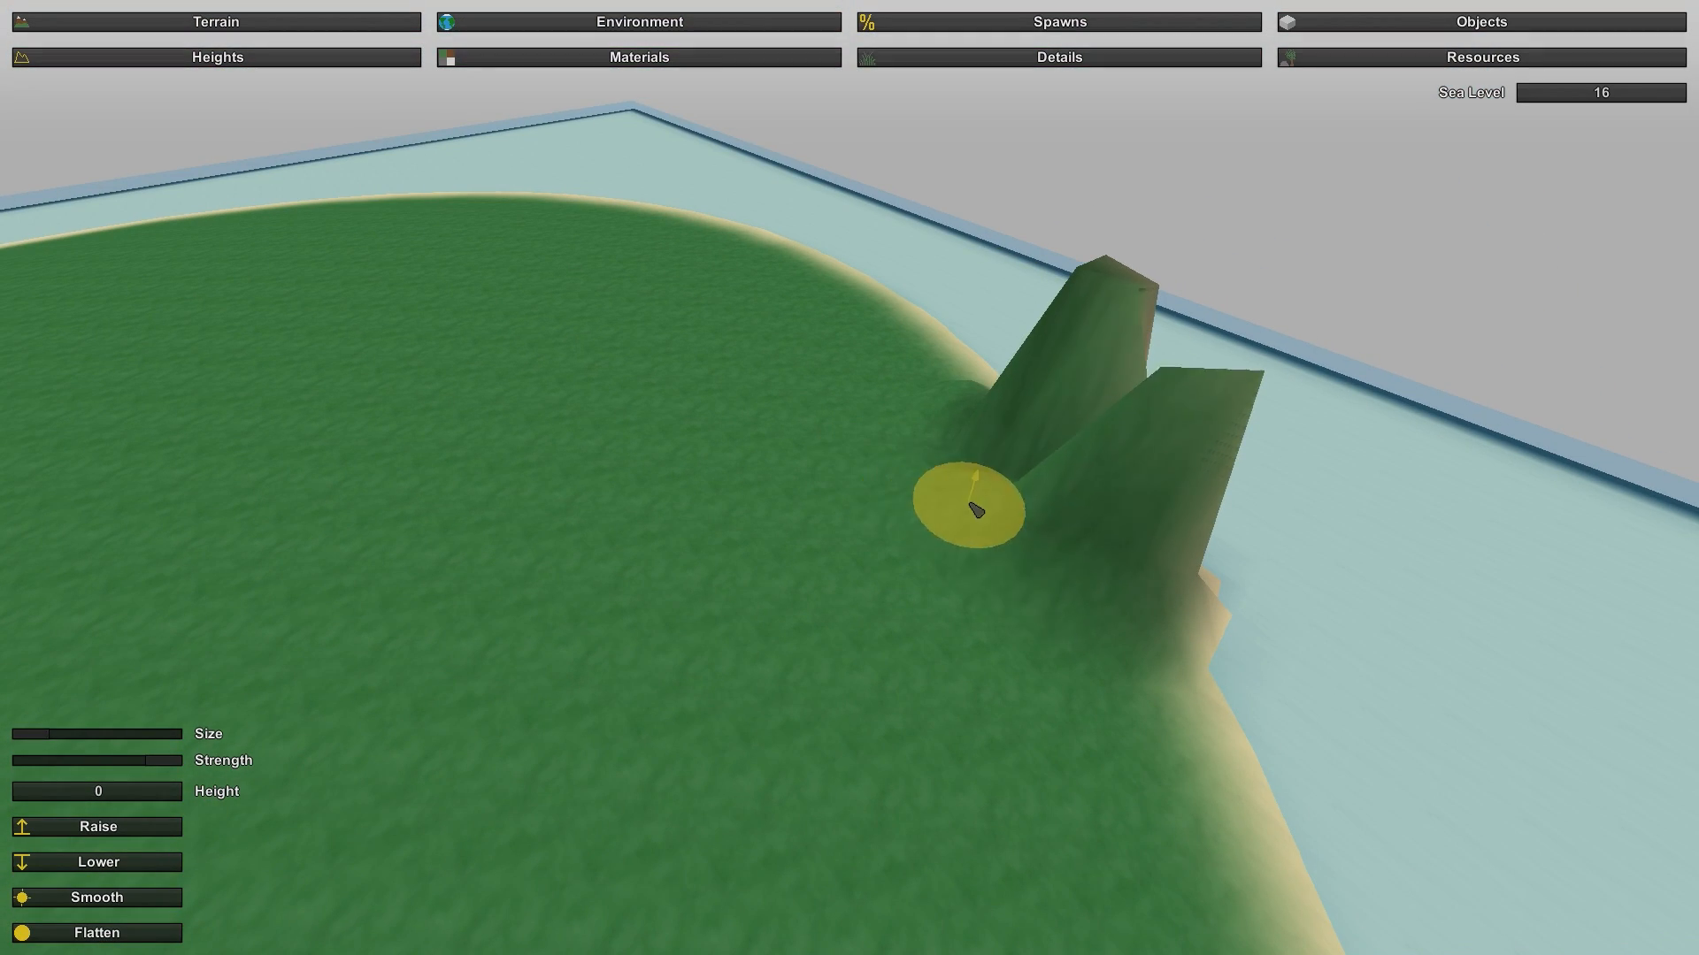
mouse_move(918, 496)
left_mouse_down()
mouse_move(884, 496)
mouse_move(938, 455)
mouse_move(1023, 542)
mouse_move(1122, 720)
left_mouse_up()
mouse_move(1122, 720)
right_mouse_down()
mouse_move(1062, 770)
mouse_move(1004, 743)
mouse_move(1183, 639)
right_mouse_up()
left_click_drag(809, 600, 894, 572)
mouse_move(894, 572)
right_mouse_down()
mouse_move(758, 512)
mouse_move(811, 504)
mouse_move(815, 546)
mouse_move(834, 485)
mouse_move(921, 455)
mouse_move(845, 459)
mouse_move(900, 524)
right_mouse_up()
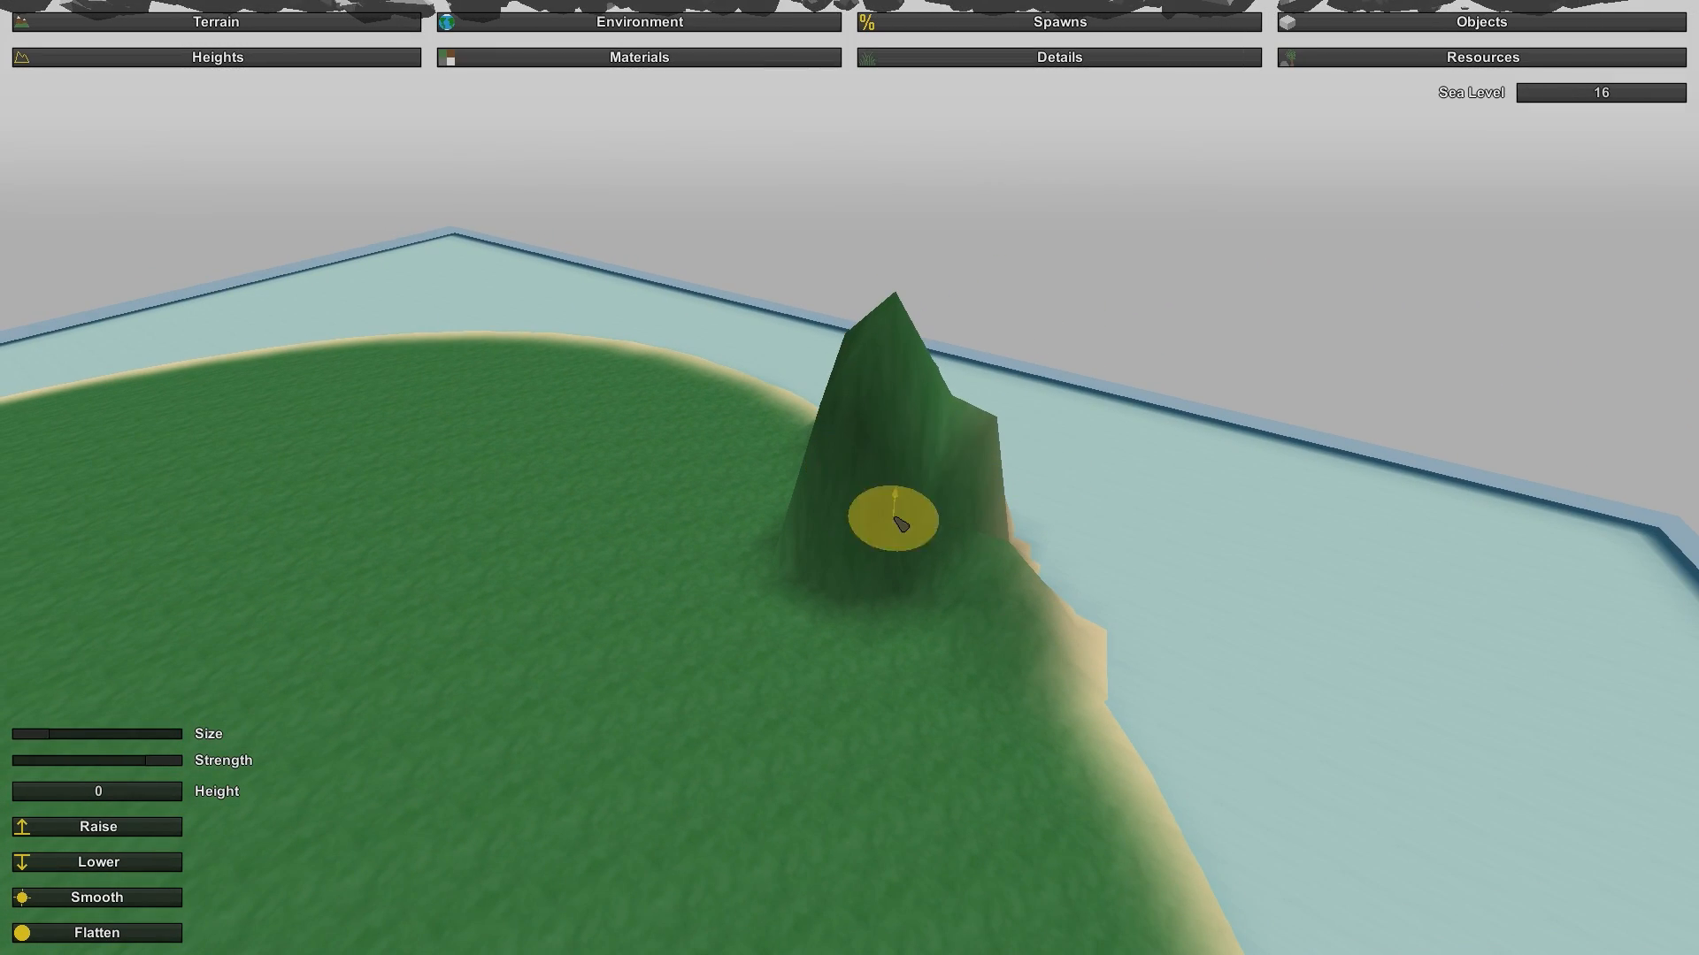
Step: Set the Stone material's height to 40 and bake the materials onto the terrain
left_click(675, 59)
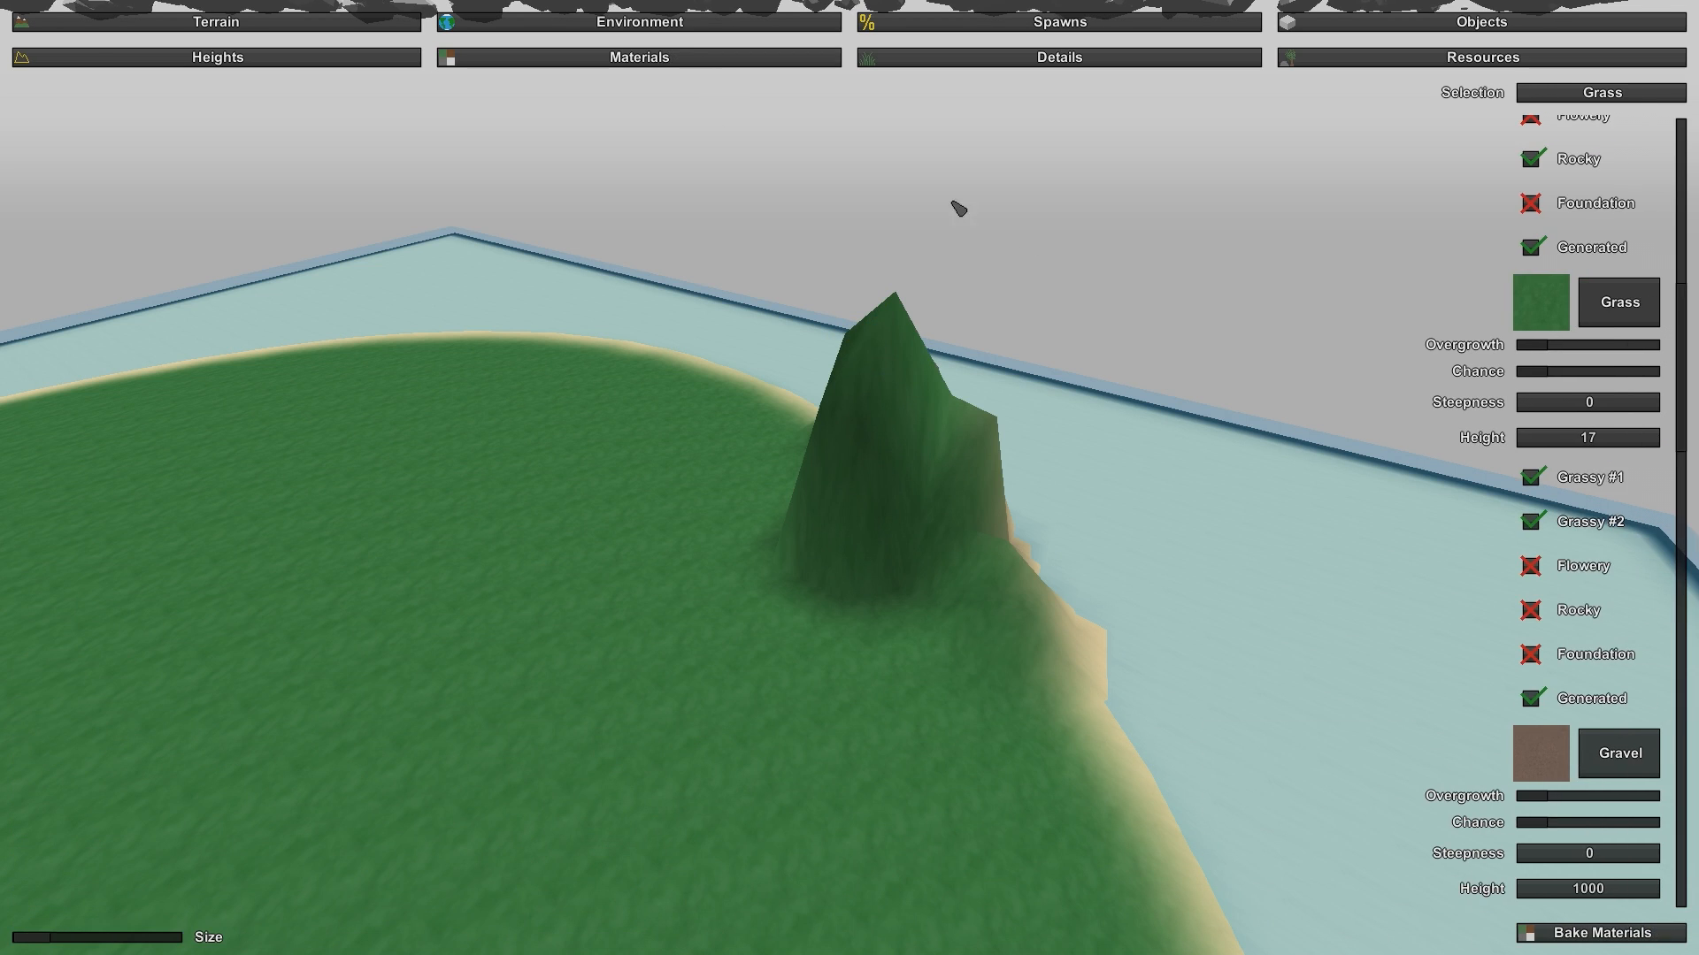
scroll(1606, 623, "down", 12)
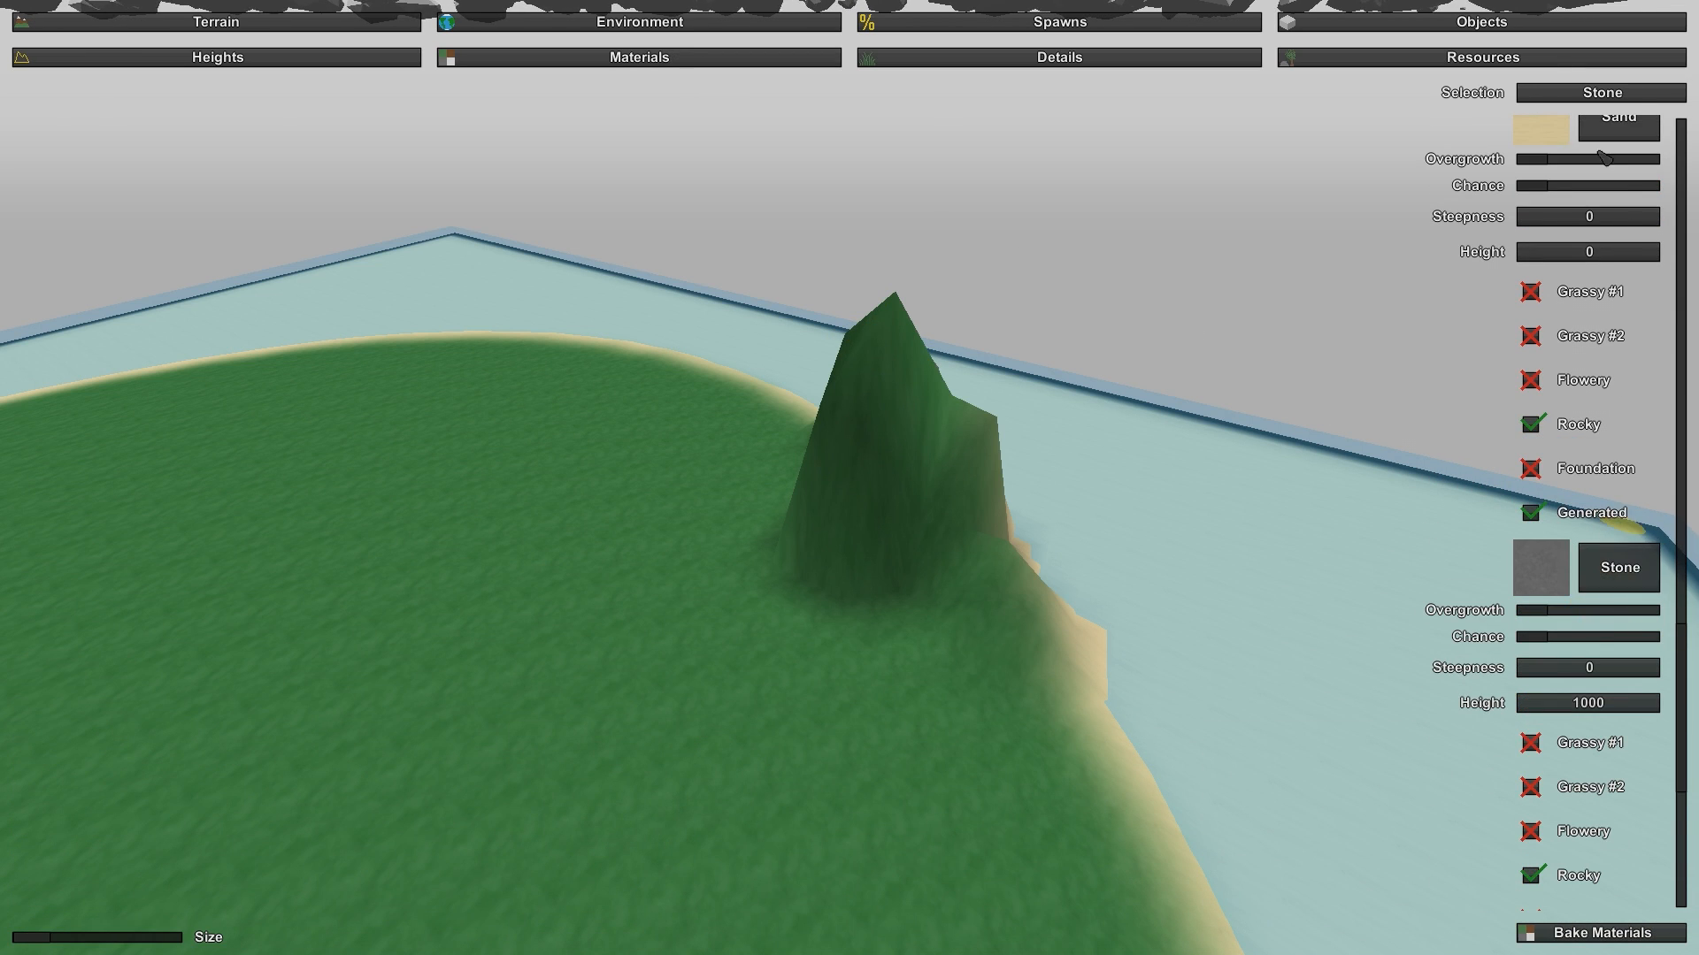
scroll(1652, 667, "down", 3)
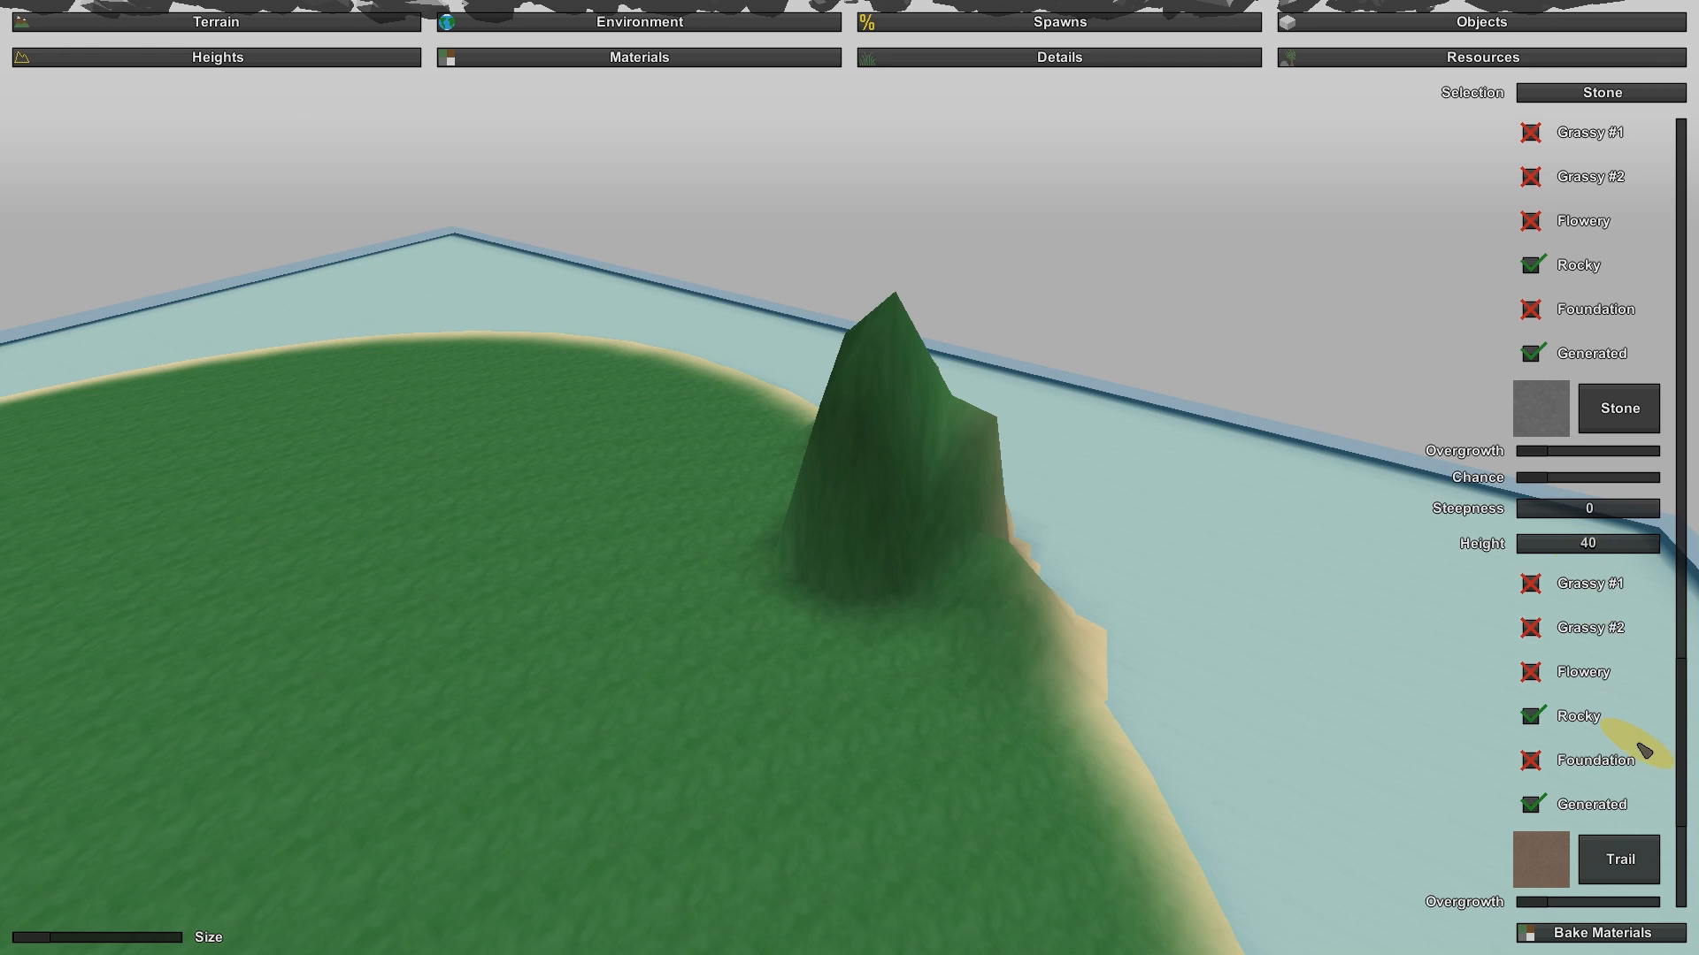
scroll(1642, 748, "down", 1)
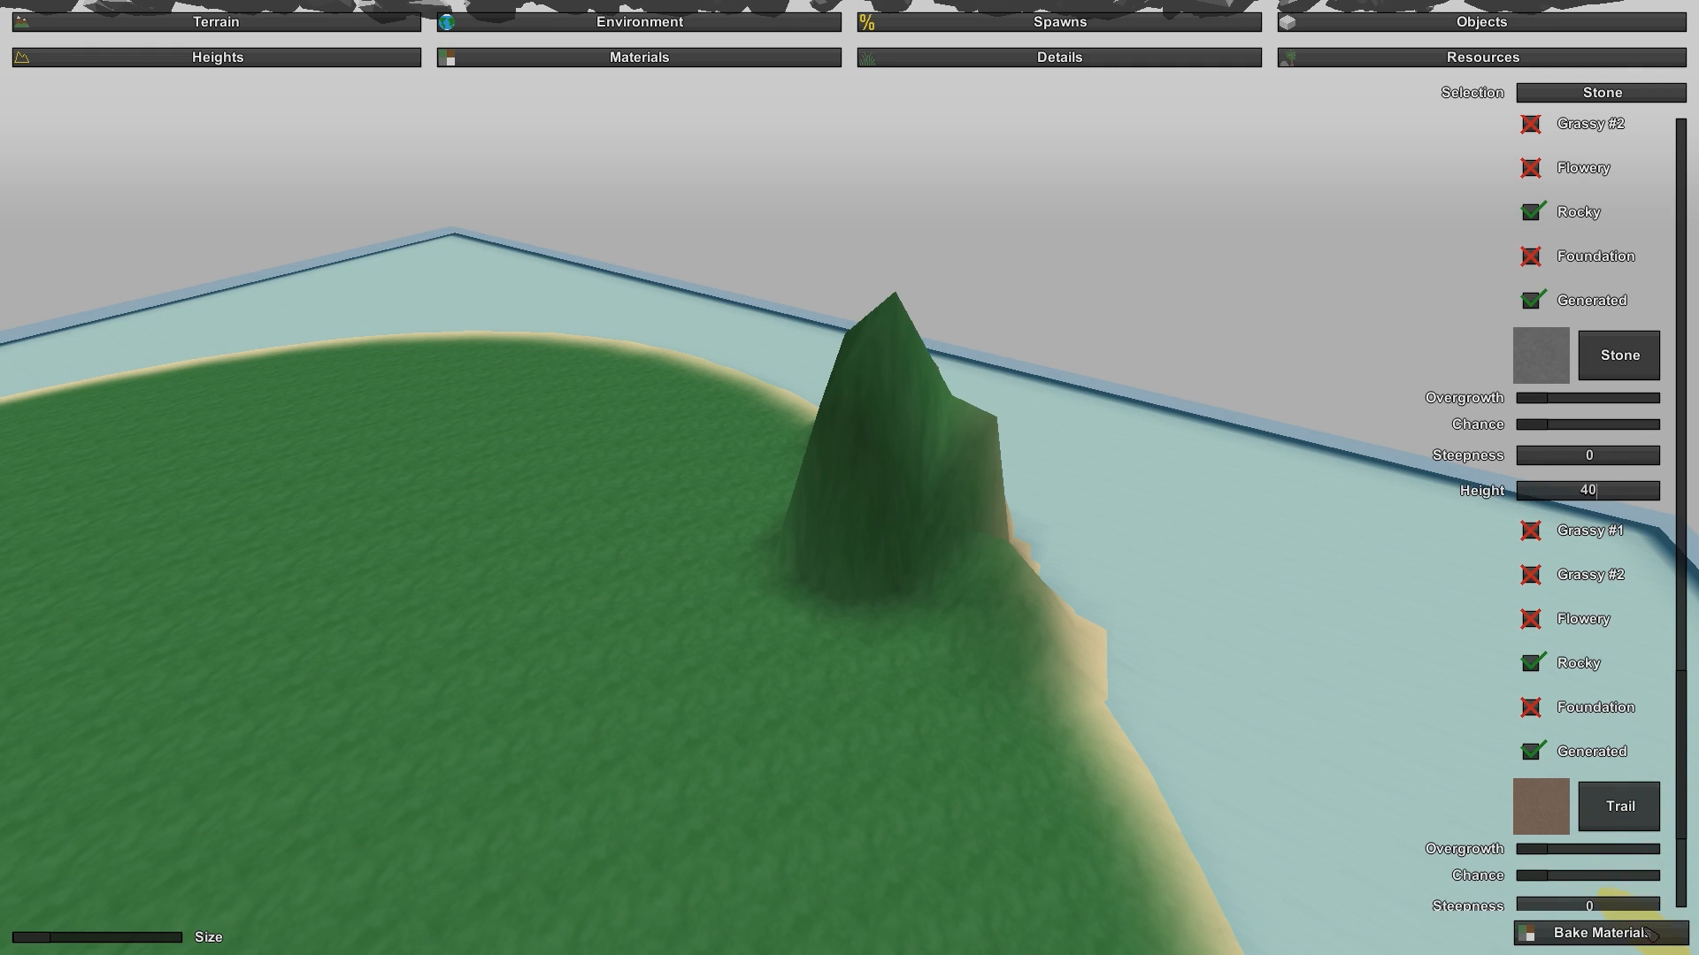
left_click(1655, 943)
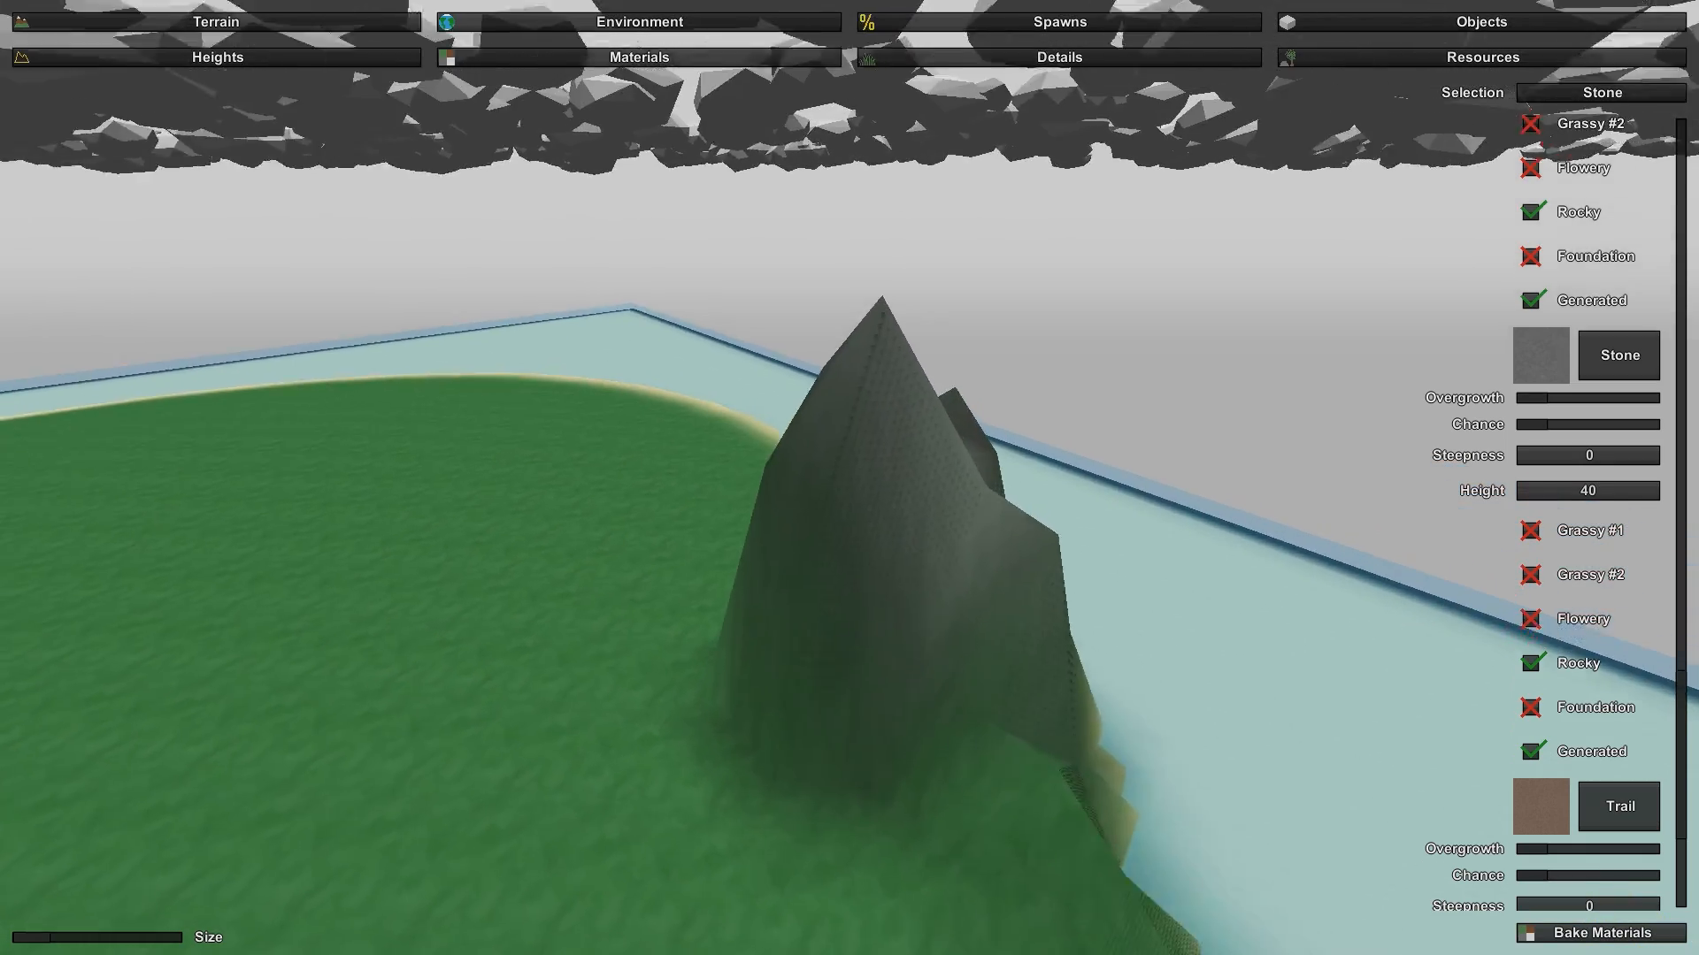
Step: Lower the Stone material's height to 30
key("w")
key("d")
right_click_drag(850, 478, 637, 469)
key("s")
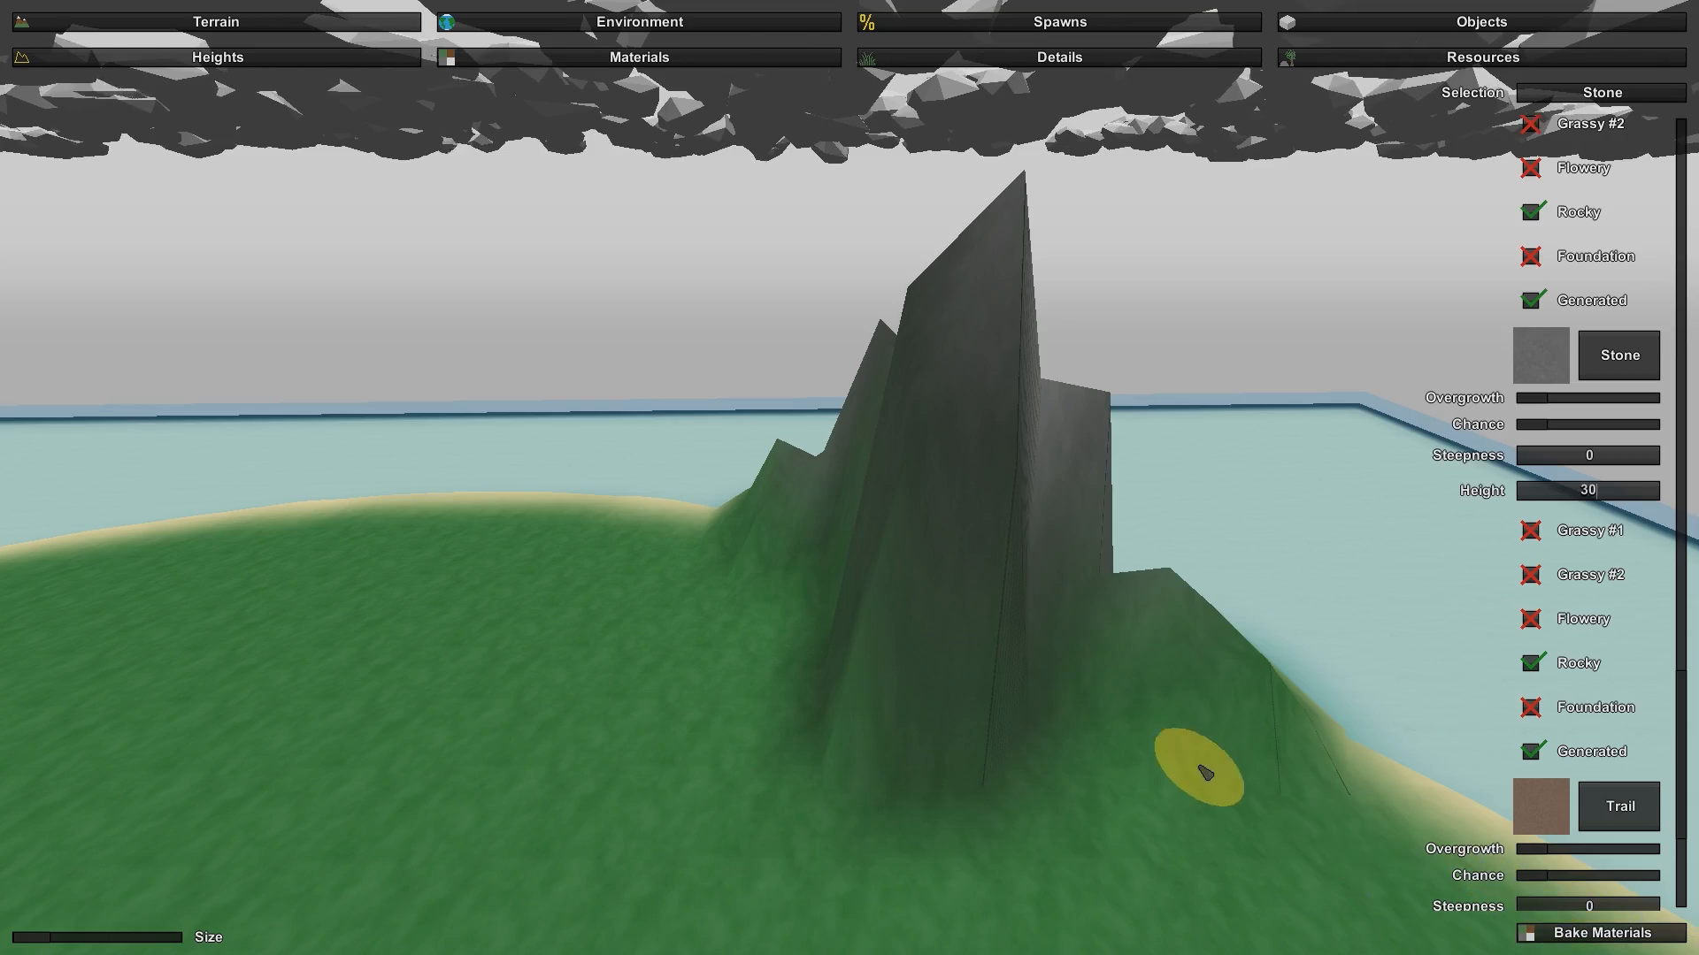
Step: Examine how stone, grass and sand blend on the mountain's seaward slopes
key("a")
right_click_drag(1205, 772, 1564, 797)
key("w")
key("s")
key("s")
key("w")
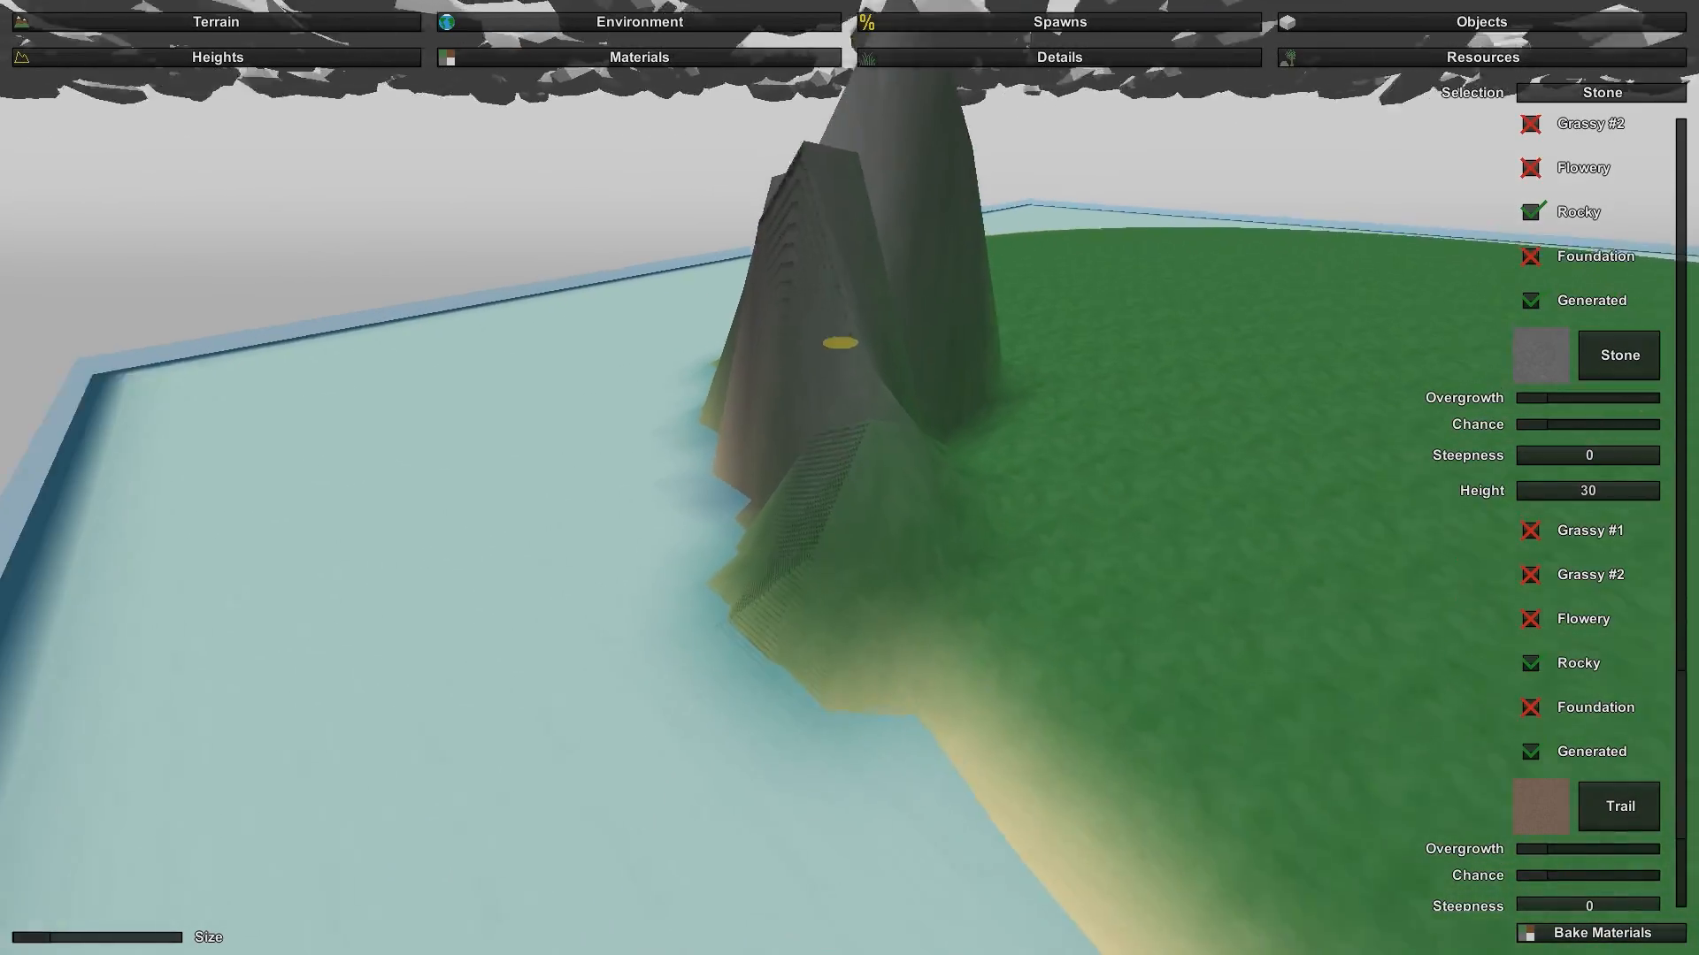
key("w")
key("a")
right_click_drag(932, 449, 1024, 371)
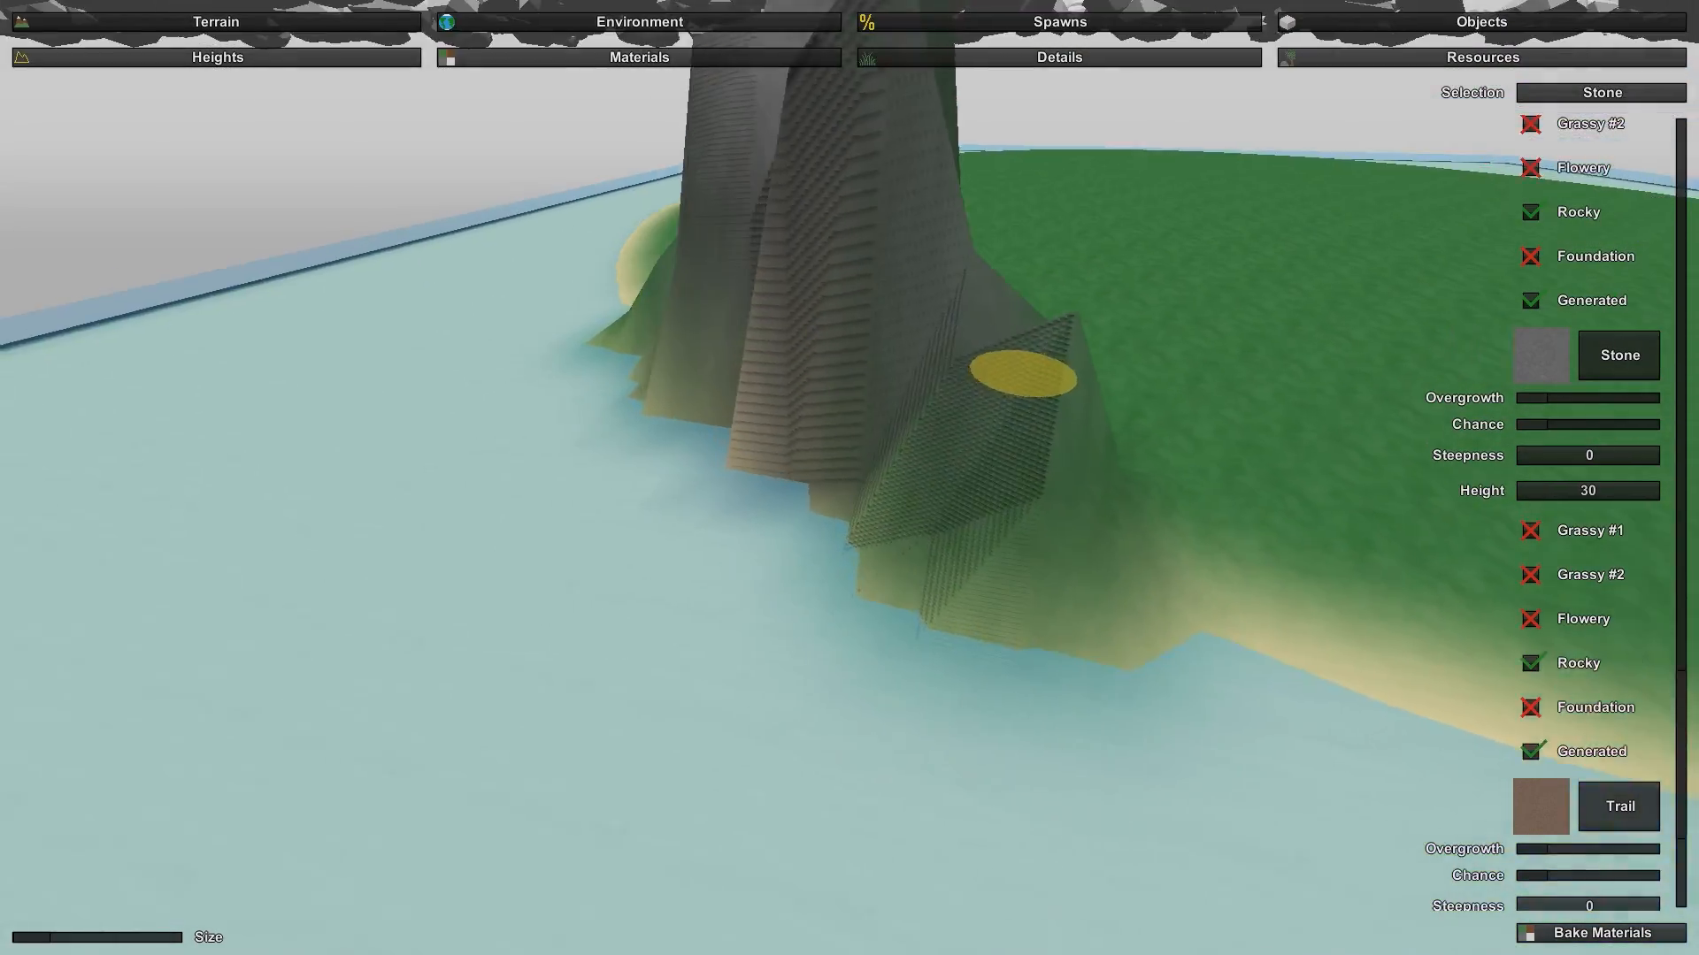
Step: Increase the Stone material's overgrowth and chance and turn off its Generated option
key("a")
right_click_drag(836, 373, 856, 476)
key("d")
key("a")
key("d")
right_click_drag(1050, 555, 852, 471)
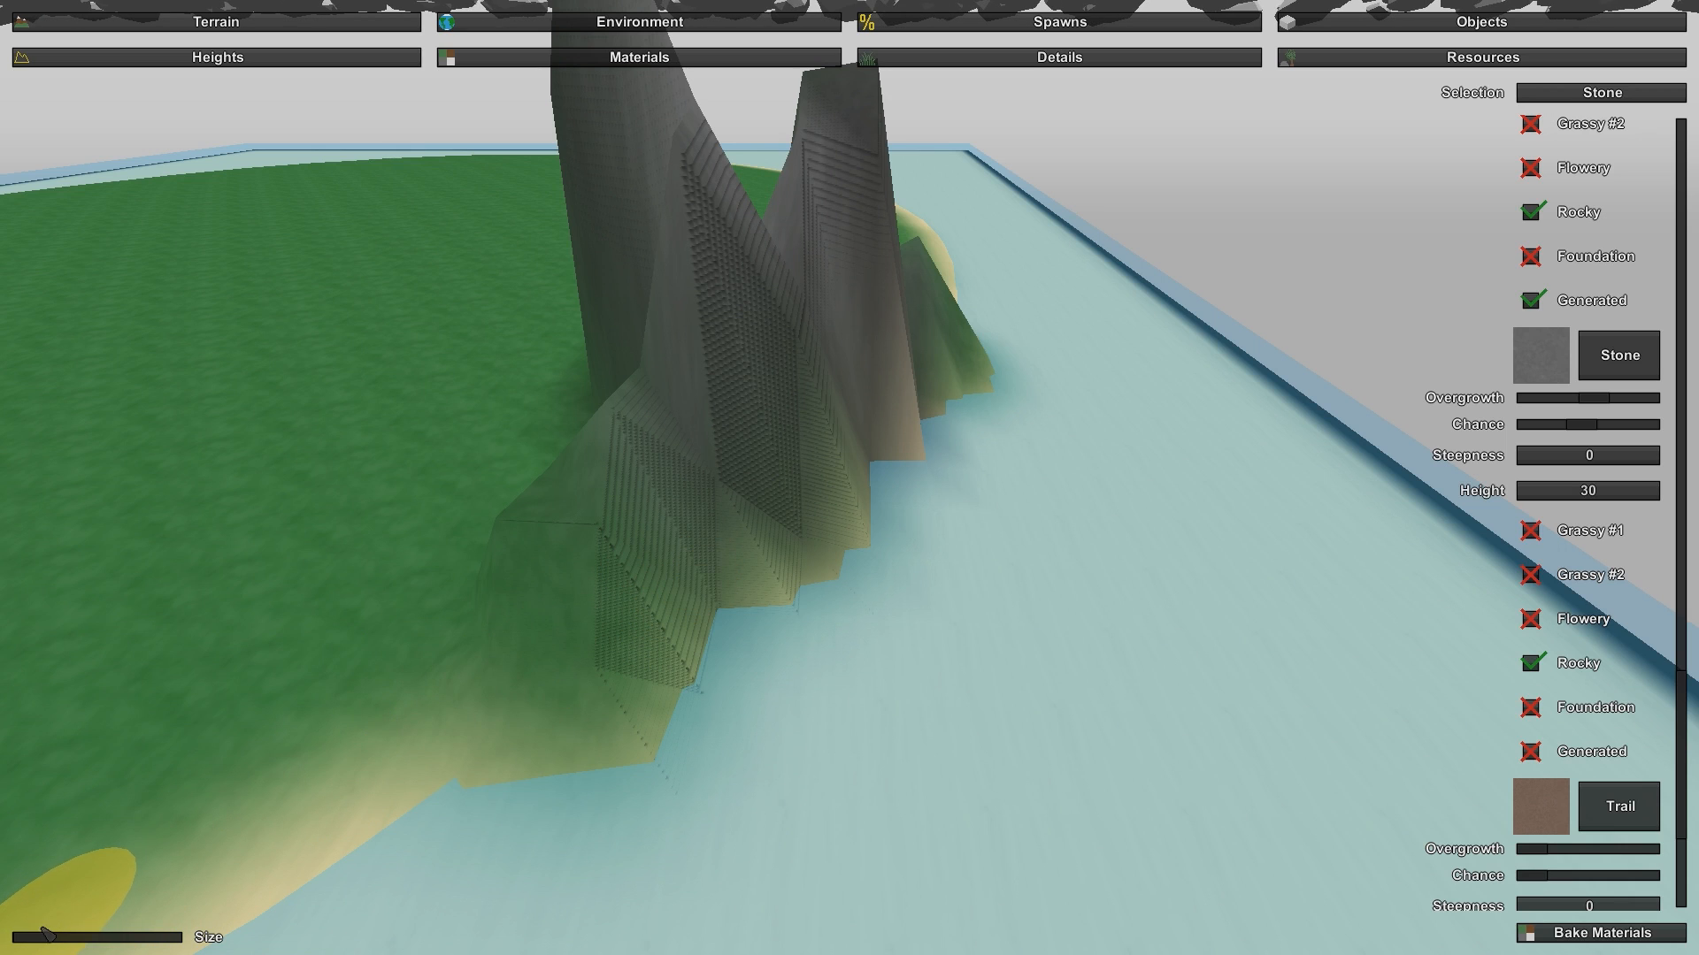
Step: Slightly shrink the material brush and paint Stone over the seaward faces of the mountain
mouse_move(945, 819)
right_mouse_down()
mouse_move(1150, 752)
mouse_move(920, 655)
mouse_move(982, 724)
right_mouse_up()
key("s")
key("w")
mouse_move(890, 662)
right_mouse_down()
mouse_move(982, 721)
mouse_move(1049, 831)
mouse_move(1043, 876)
mouse_move(1132, 809)
mouse_move(1102, 832)
right_mouse_up()
key("s")
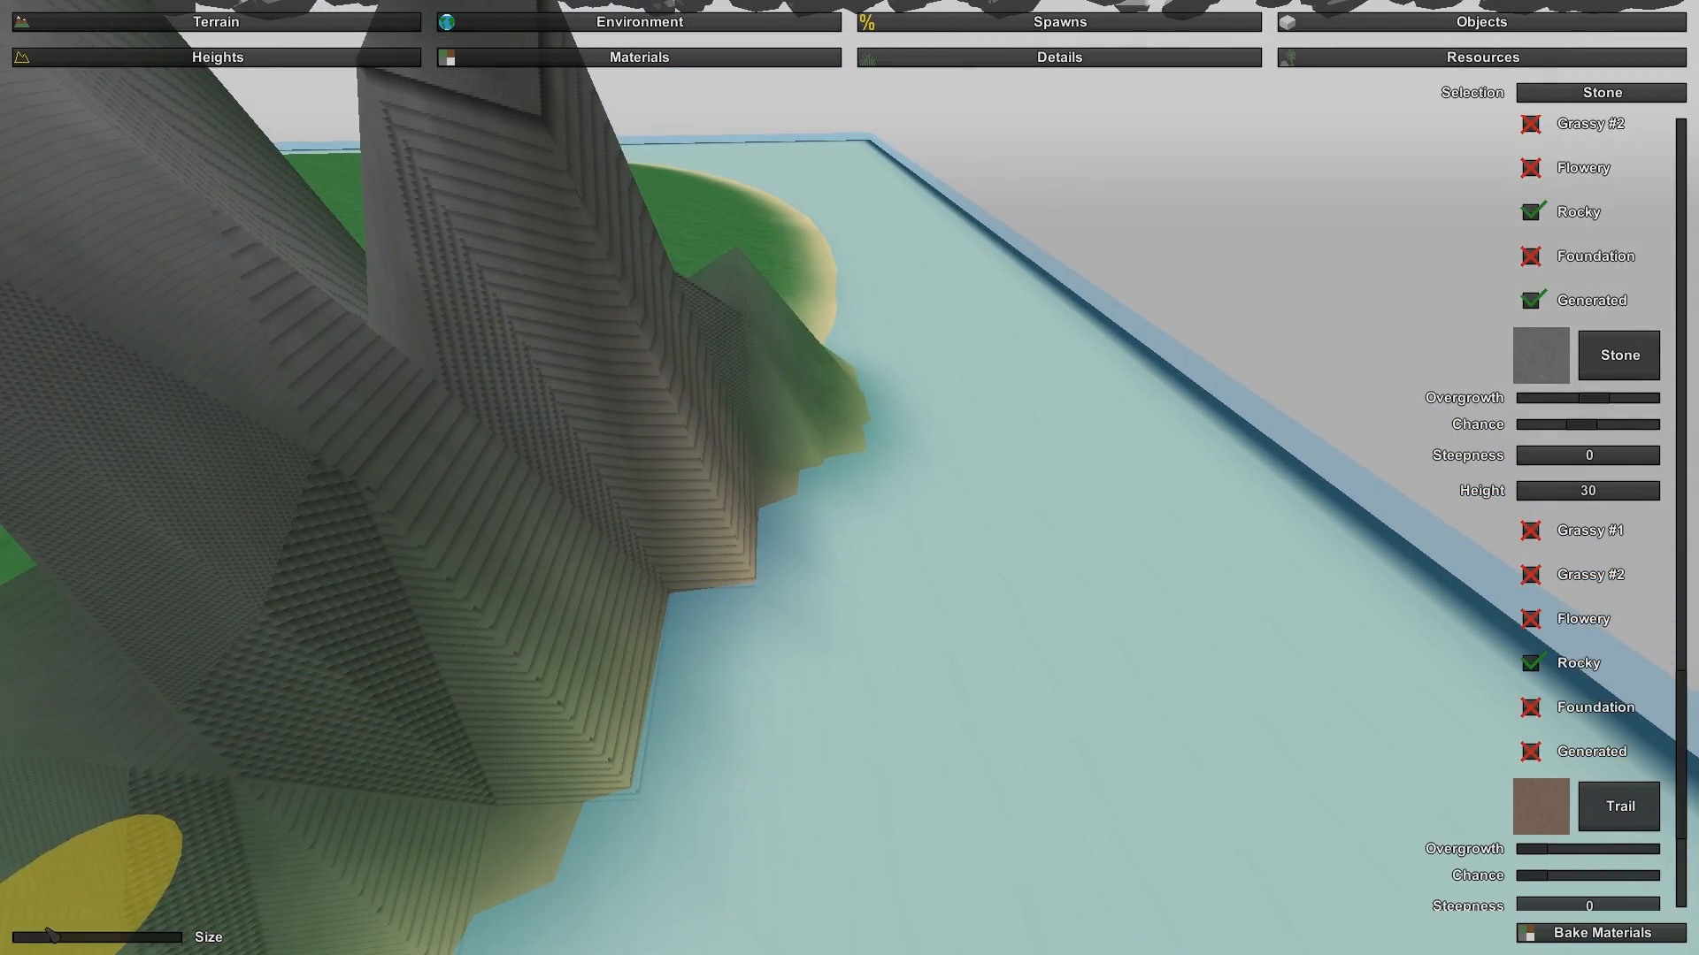
left_click_drag(44, 933, 41, 932)
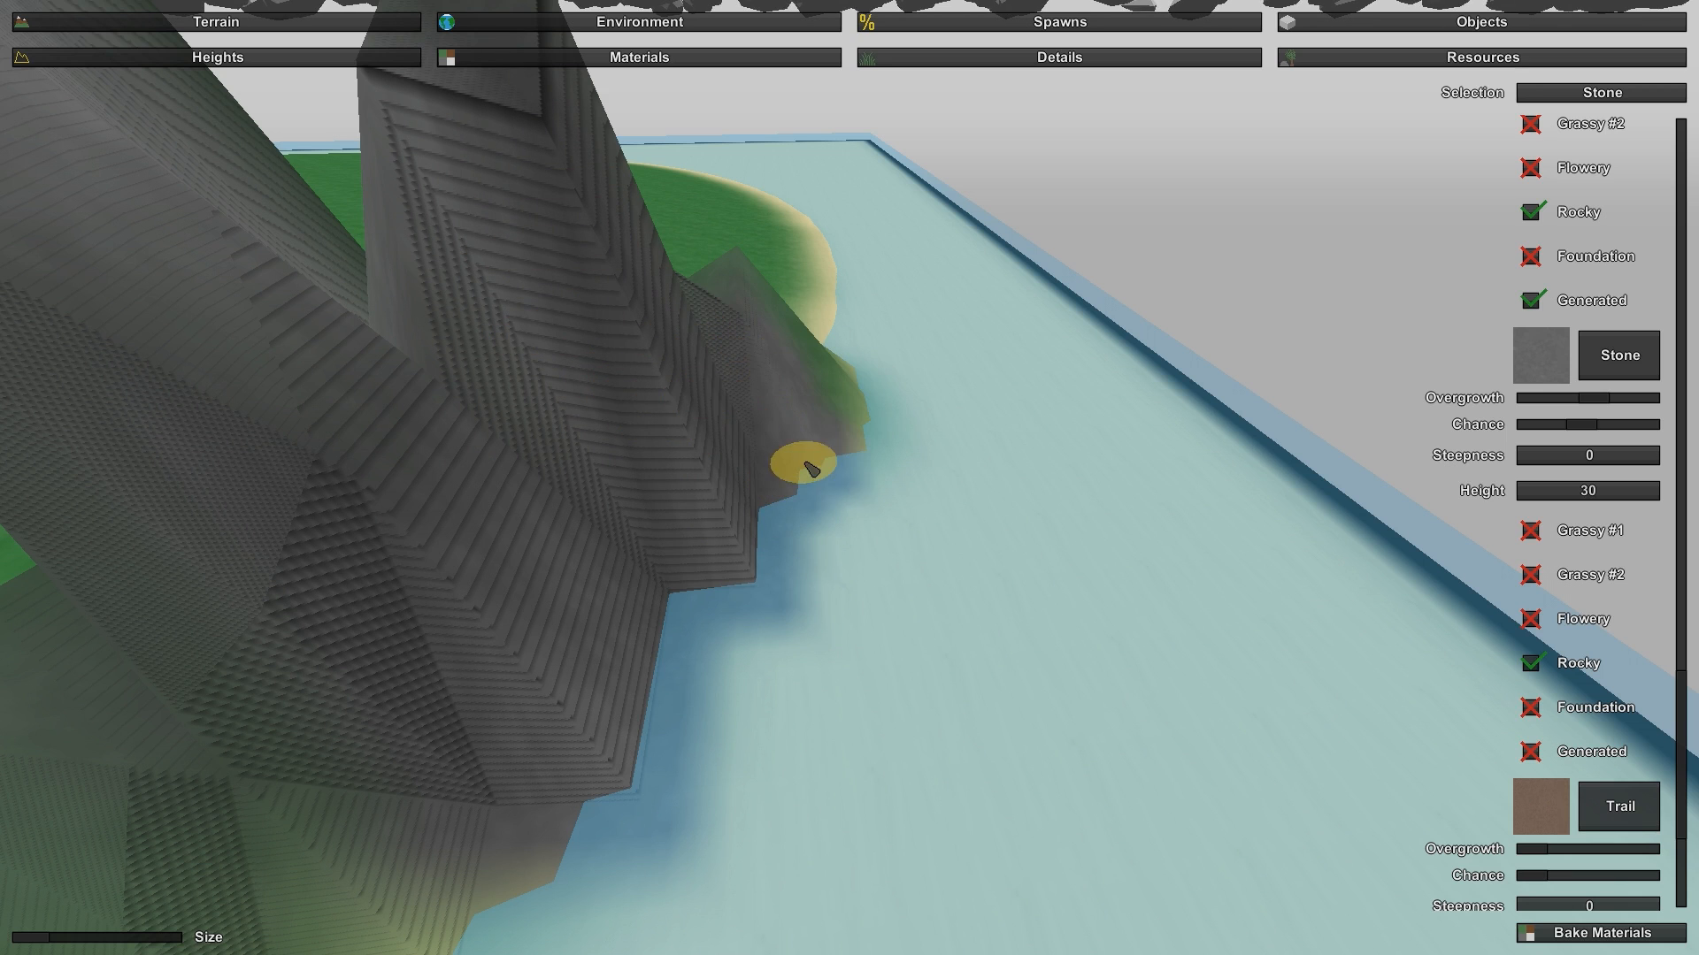
key("d")
right_click_drag(845, 506, 850, 478)
left_click(720, 511)
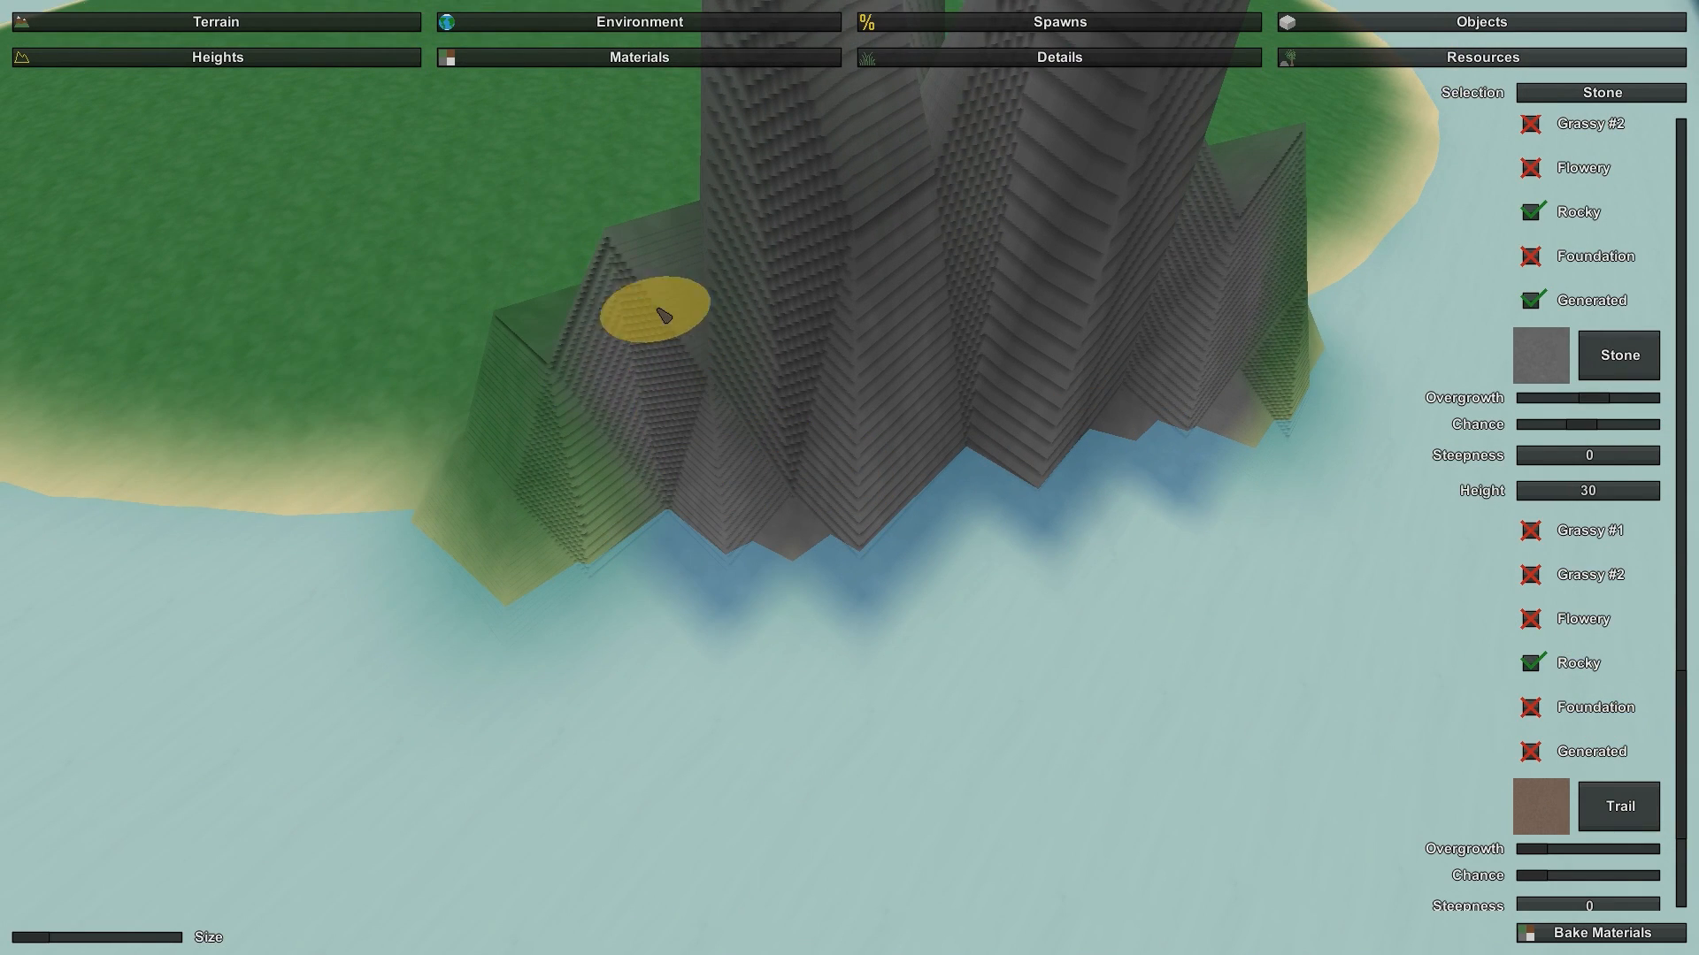
Step: Paint Stone over both ends of the seaward cliffs and the seabed along their foot
mouse_move(664, 315)
left_mouse_down()
mouse_move(580, 470)
mouse_move(500, 375)
mouse_move(531, 600)
mouse_move(535, 336)
left_mouse_up()
right_click_drag(595, 407, 849, 478)
mouse_move(924, 559)
left_mouse_down()
mouse_move(1291, 605)
mouse_move(1300, 676)
left_mouse_up()
right_click_drag(1301, 675, 857, 478)
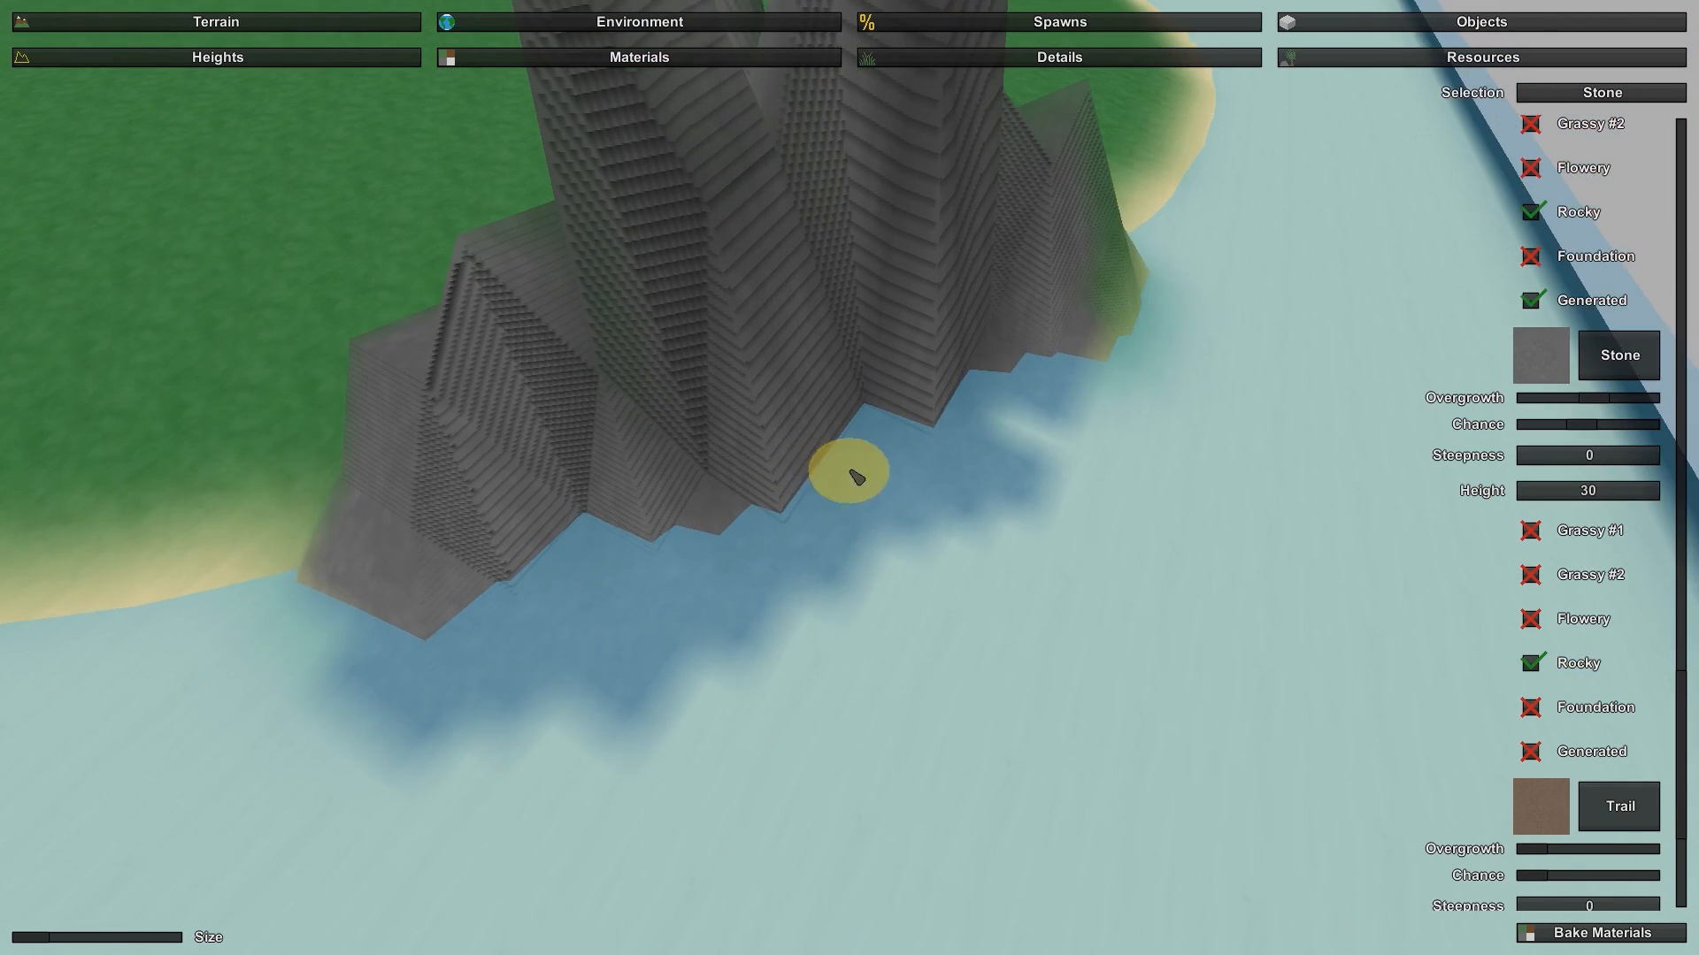
left_click_drag(984, 445, 1114, 326)
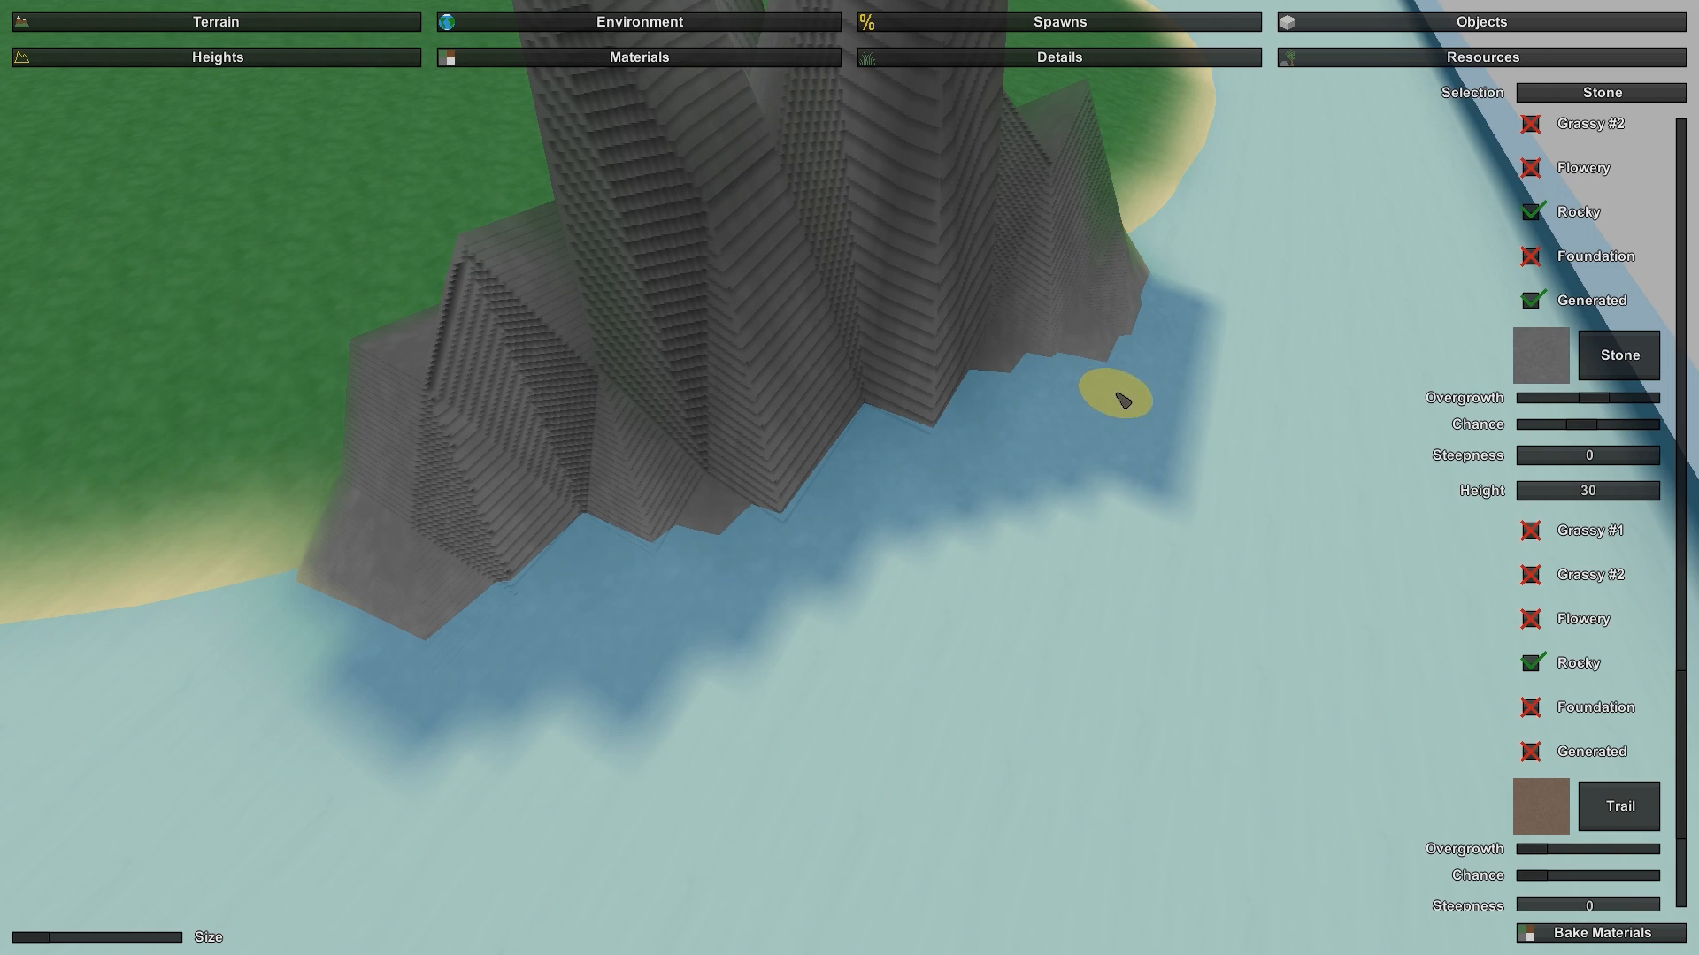
Step: Paint Stone over the landward slopes of the lower outcrops at one end of the mountain
mouse_move(1122, 400)
right_mouse_down()
mouse_move(1221, 425)
mouse_move(1347, 568)
mouse_move(467, 413)
right_mouse_up()
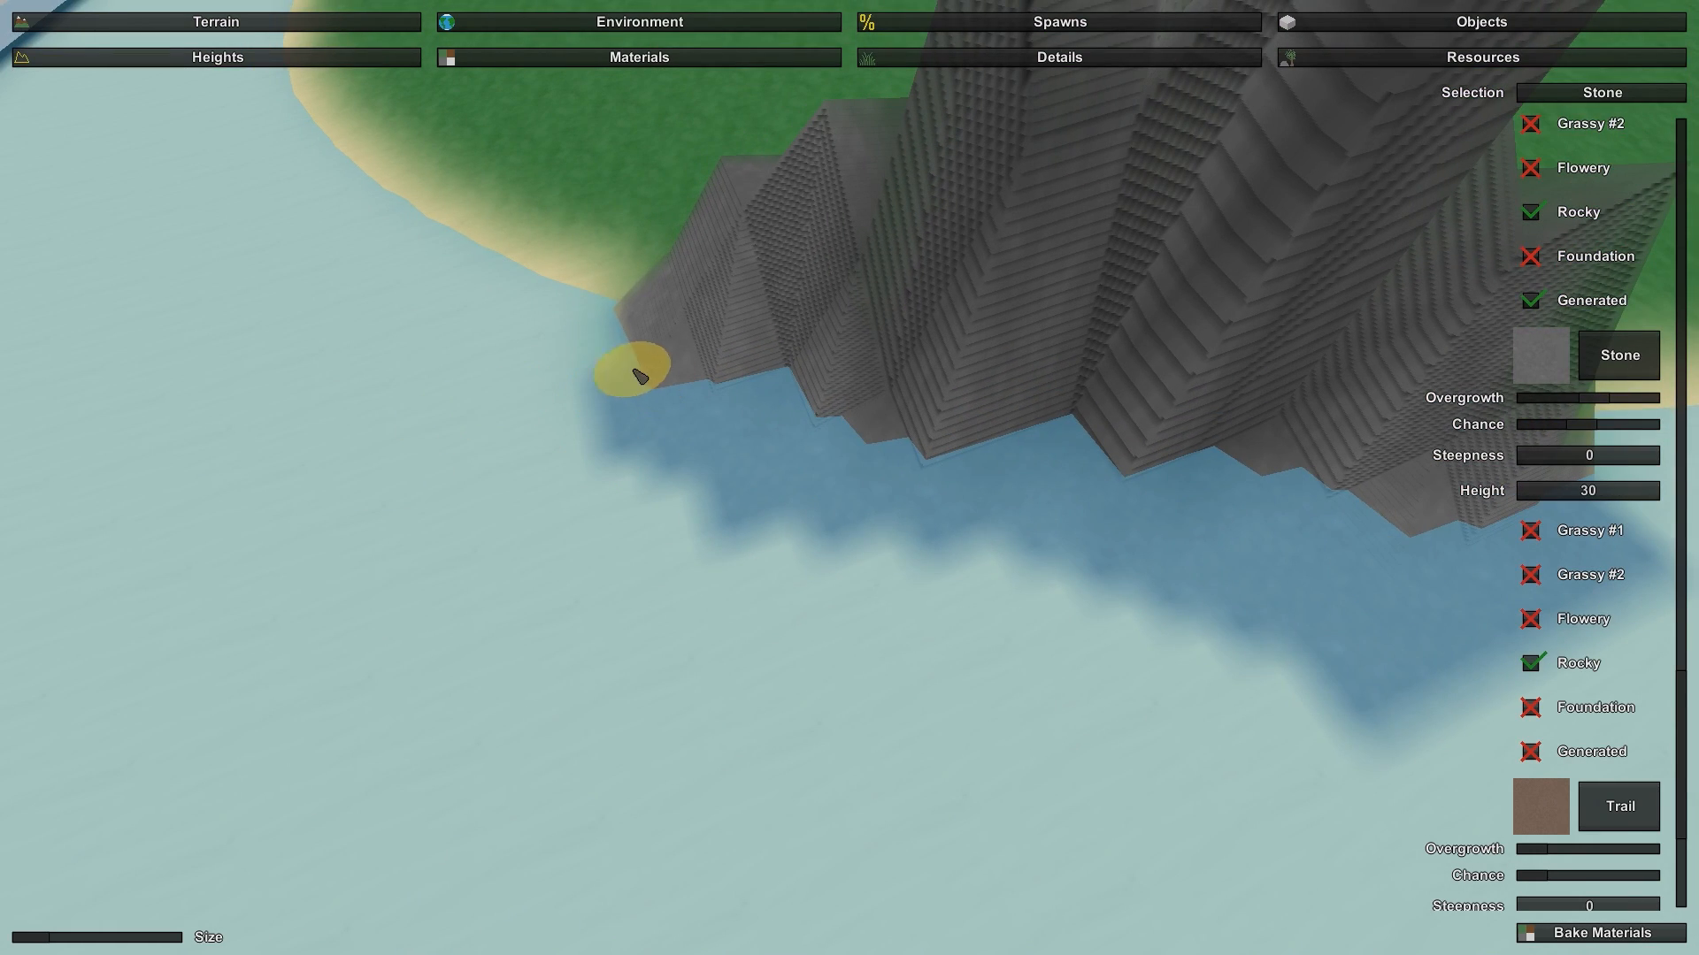
right_click_drag(726, 327, 818, 420)
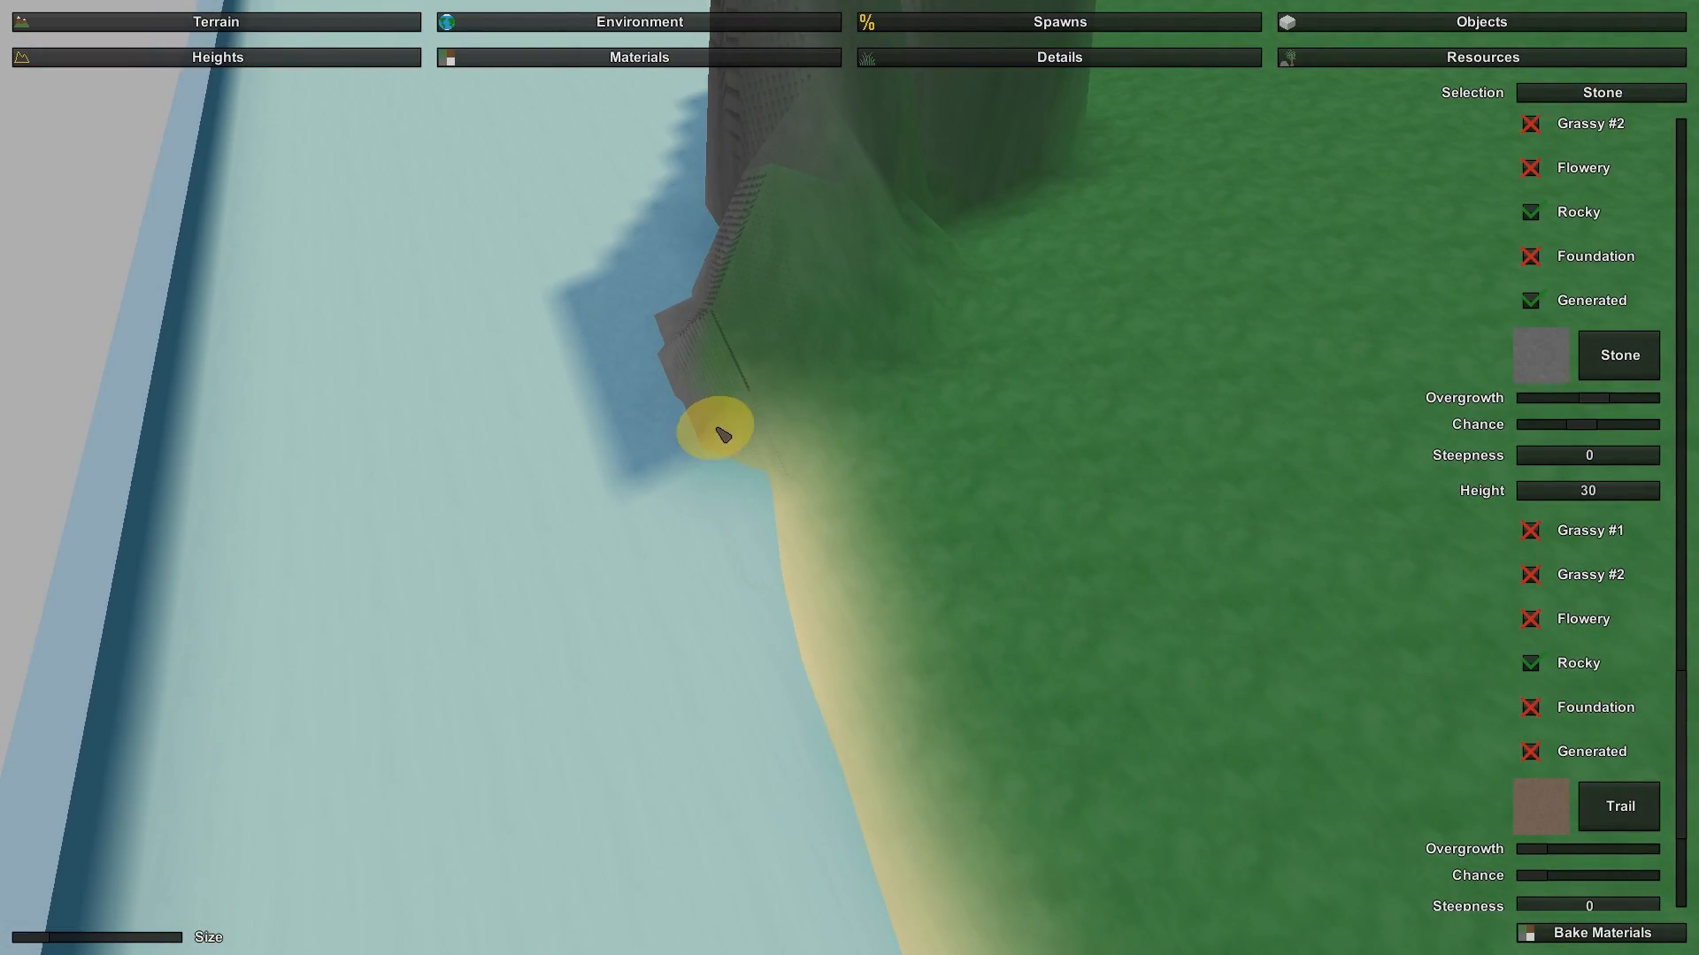
mouse_move(856, 432)
left_mouse_down()
mouse_move(932, 269)
mouse_move(812, 266)
mouse_move(704, 330)
left_mouse_up()
right_click_drag(797, 334, 768, 151)
key("w")
right_click_drag(849, 477, 853, 637)
key("s")
mouse_move(825, 350)
right_mouse_down()
mouse_move(797, 177)
mouse_move(858, 172)
right_mouse_up()
key("w")
right_click_drag(830, 316, 830, 384)
key("s")
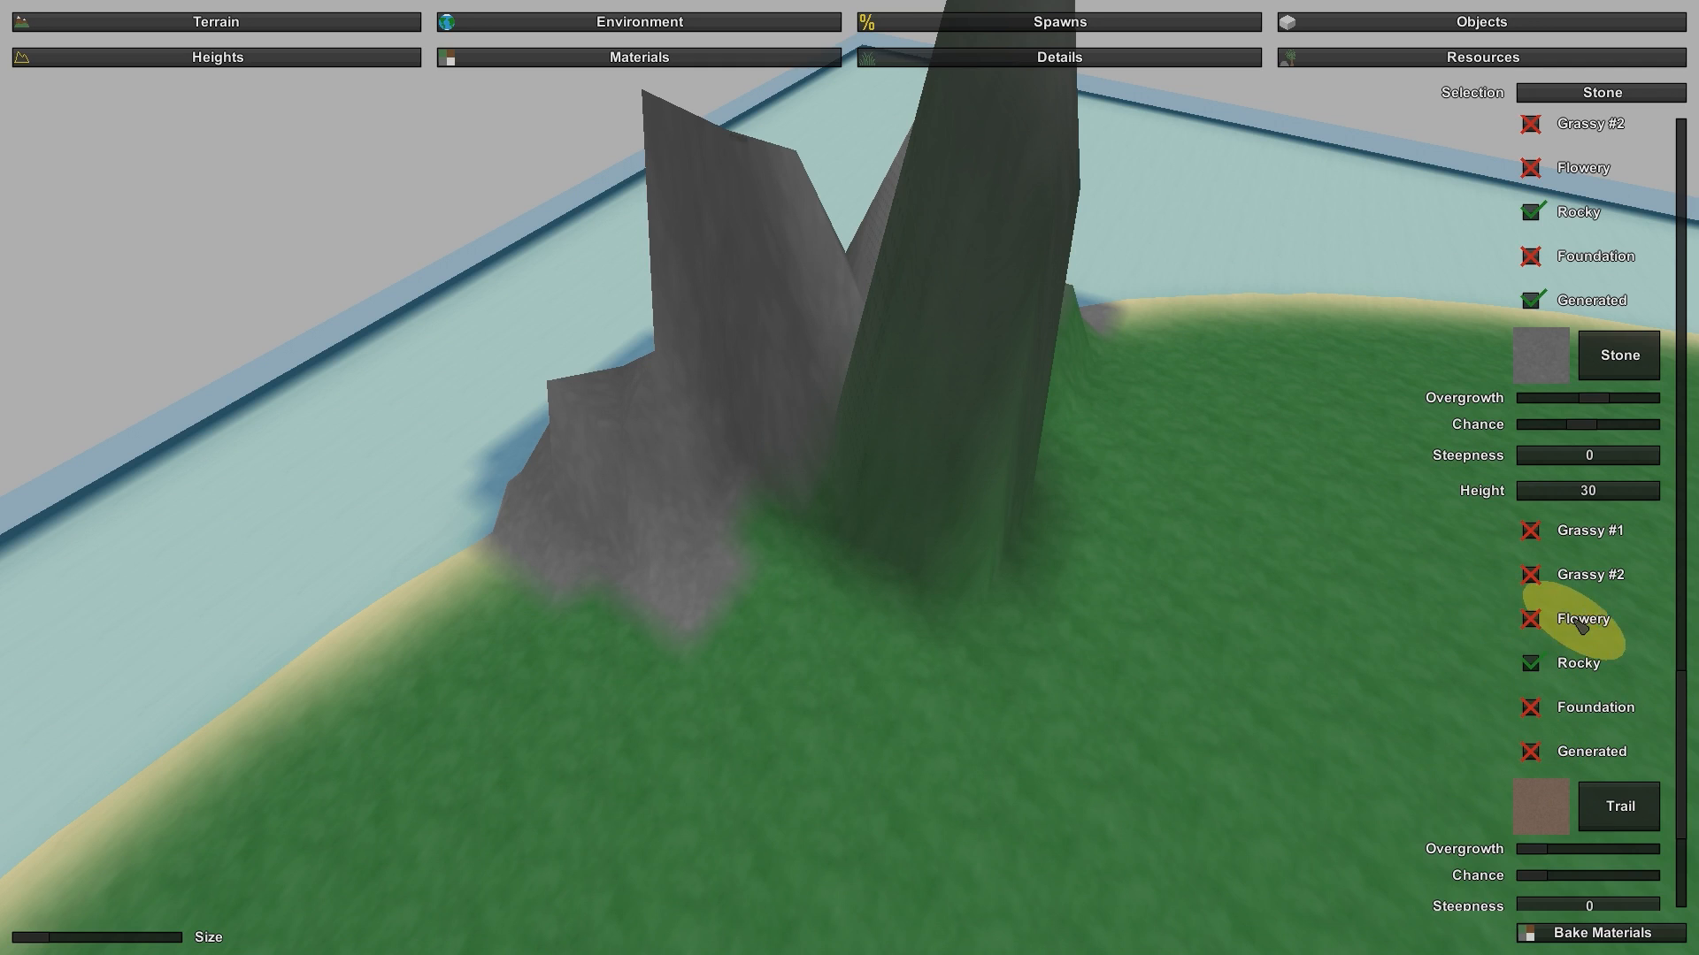
Step: Paint Stone over the landward faces and base of the tallest peak
mouse_move(888, 581)
left_mouse_down()
mouse_move(748, 550)
mouse_move(853, 561)
mouse_move(963, 503)
mouse_move(906, 361)
left_mouse_up()
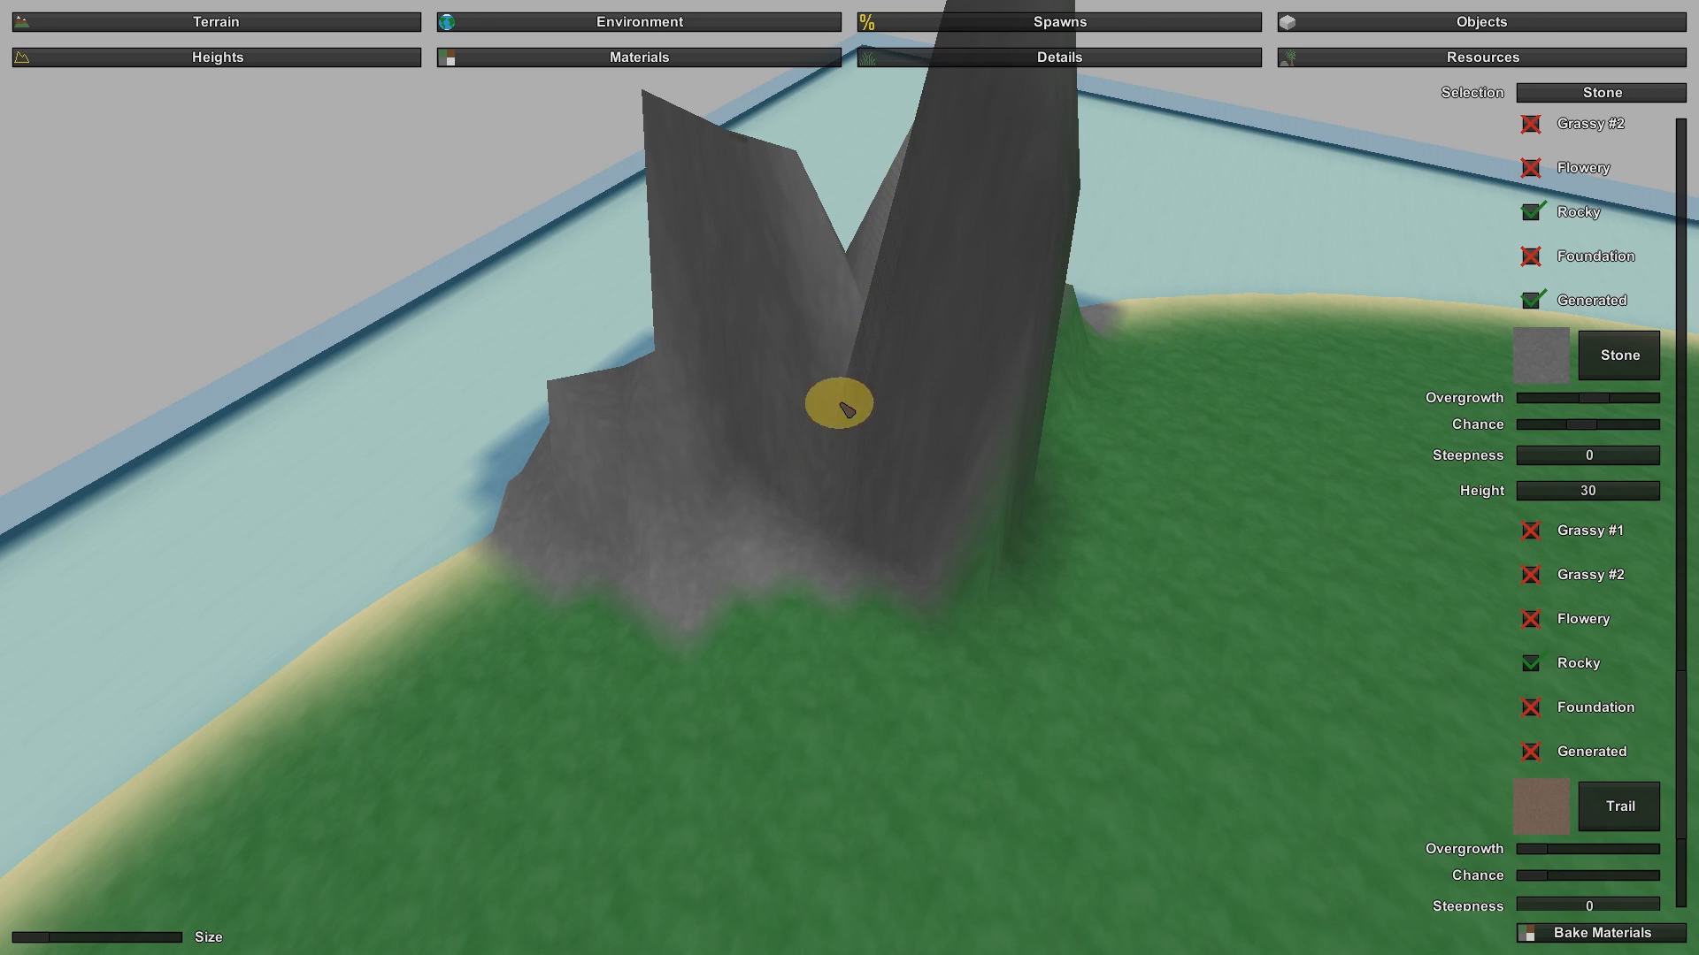
key("d")
right_click_drag(830, 434, 811, 589)
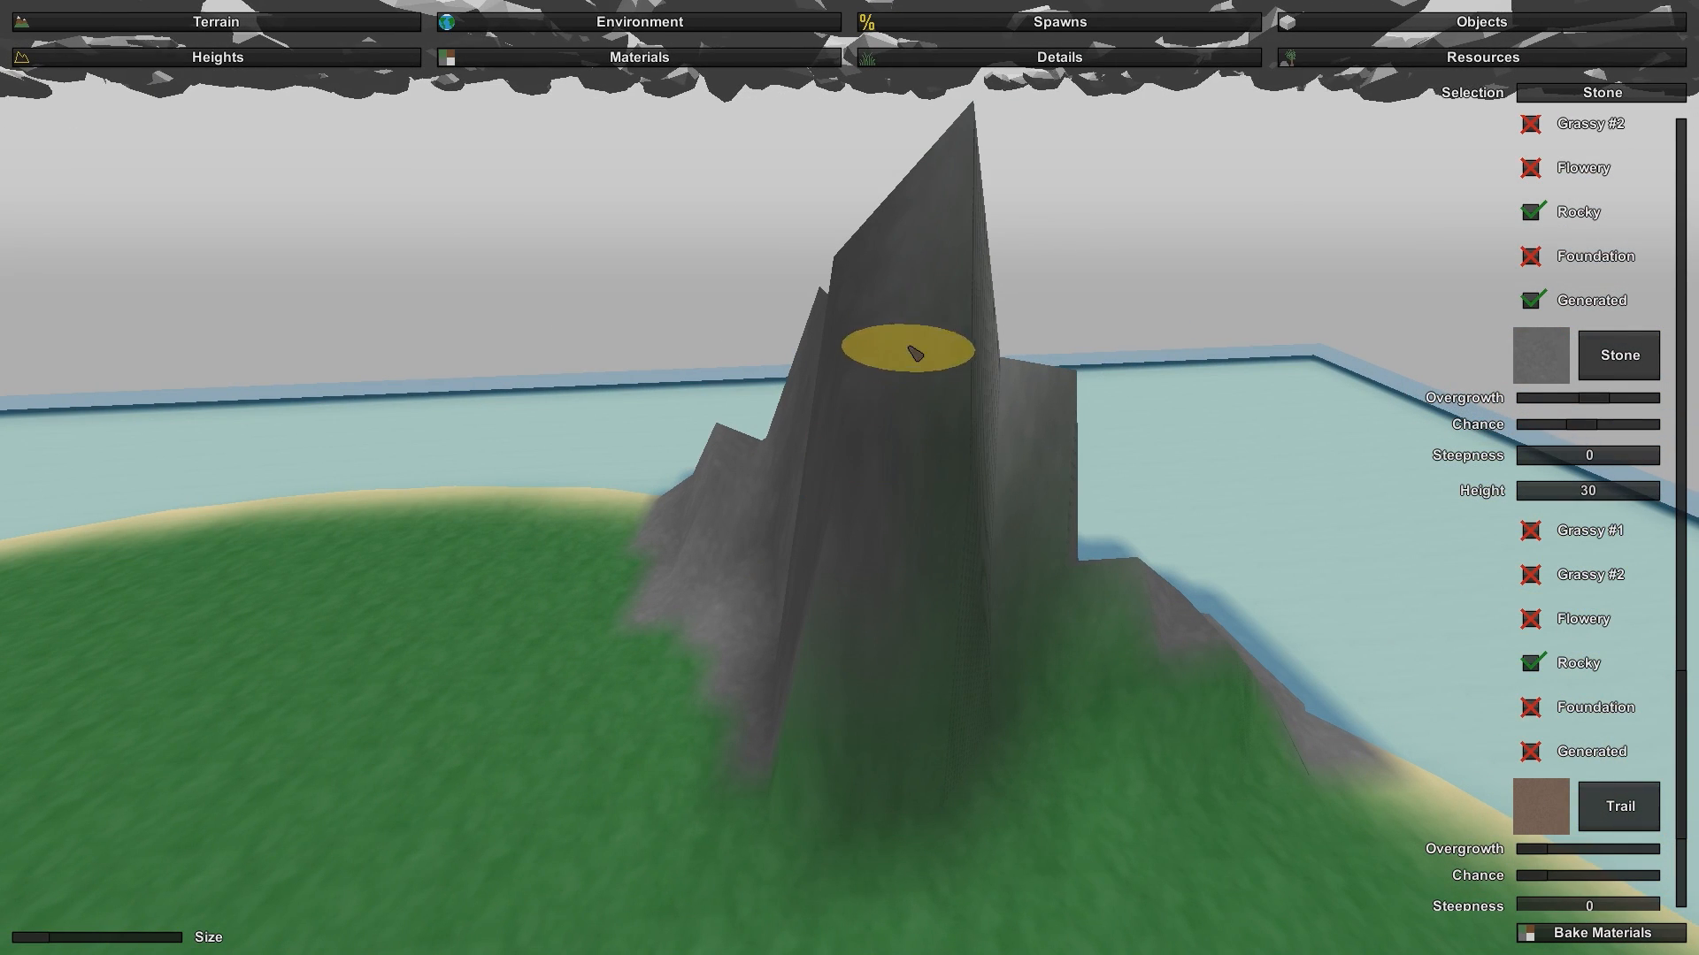
mouse_move(915, 328)
left_mouse_down()
mouse_move(922, 604)
mouse_move(883, 770)
mouse_move(801, 736)
mouse_move(800, 815)
mouse_move(994, 762)
mouse_move(1039, 486)
mouse_move(977, 382)
left_mouse_up()
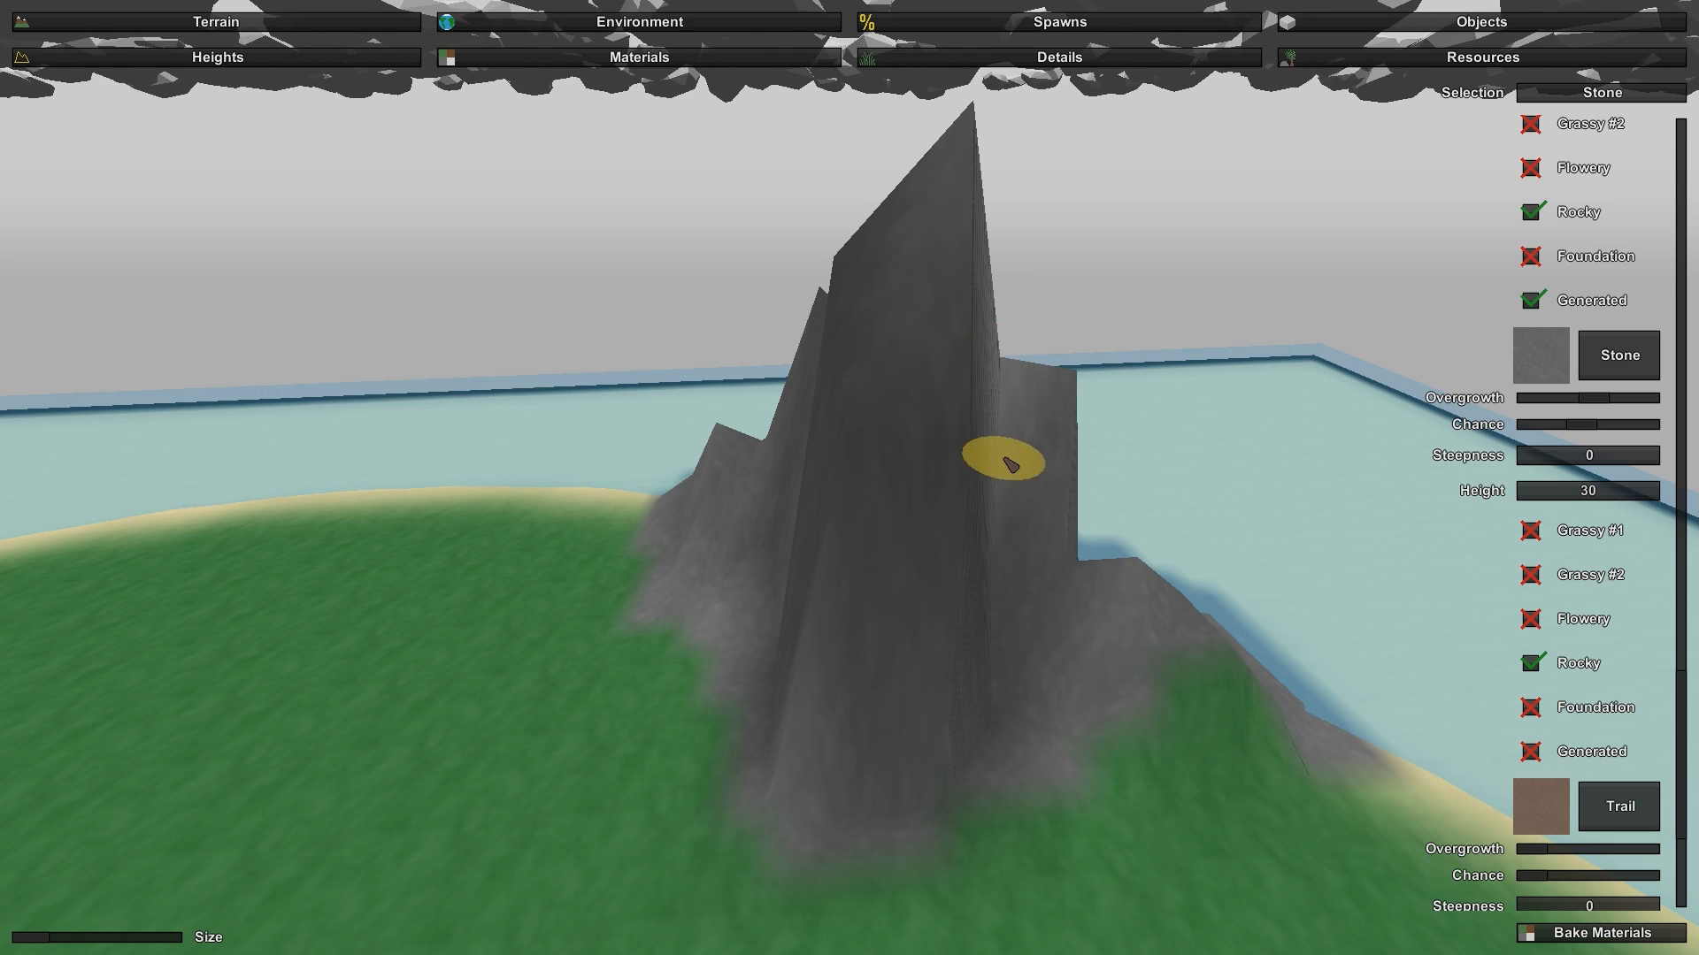
Step: Cover the remaining grassy slope between the tallest peak and the shoreline with Stone
key("d")
mouse_move(1001, 463)
right_mouse_down()
mouse_move(845, 489)
mouse_move(944, 512)
mouse_move(856, 534)
right_mouse_up()
mouse_move(862, 540)
left_mouse_down()
mouse_move(1012, 728)
mouse_move(1065, 770)
mouse_move(1115, 773)
mouse_move(1051, 777)
left_mouse_up()
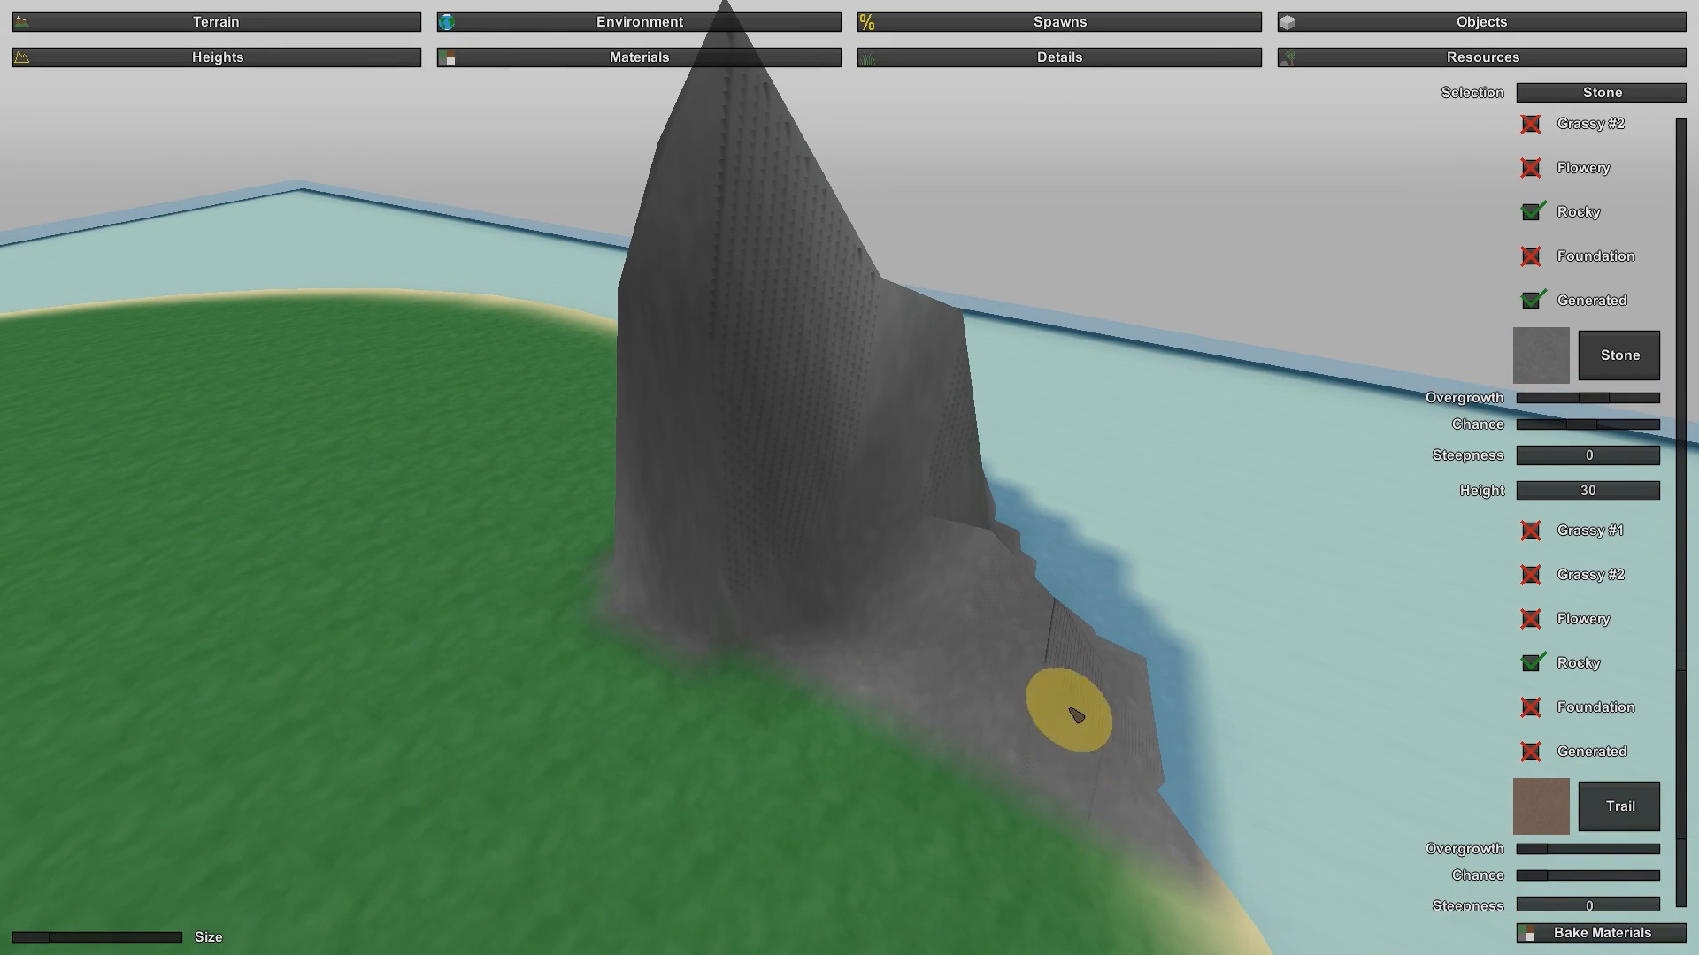
key("d")
right_click_drag(1021, 595, 974, 660)
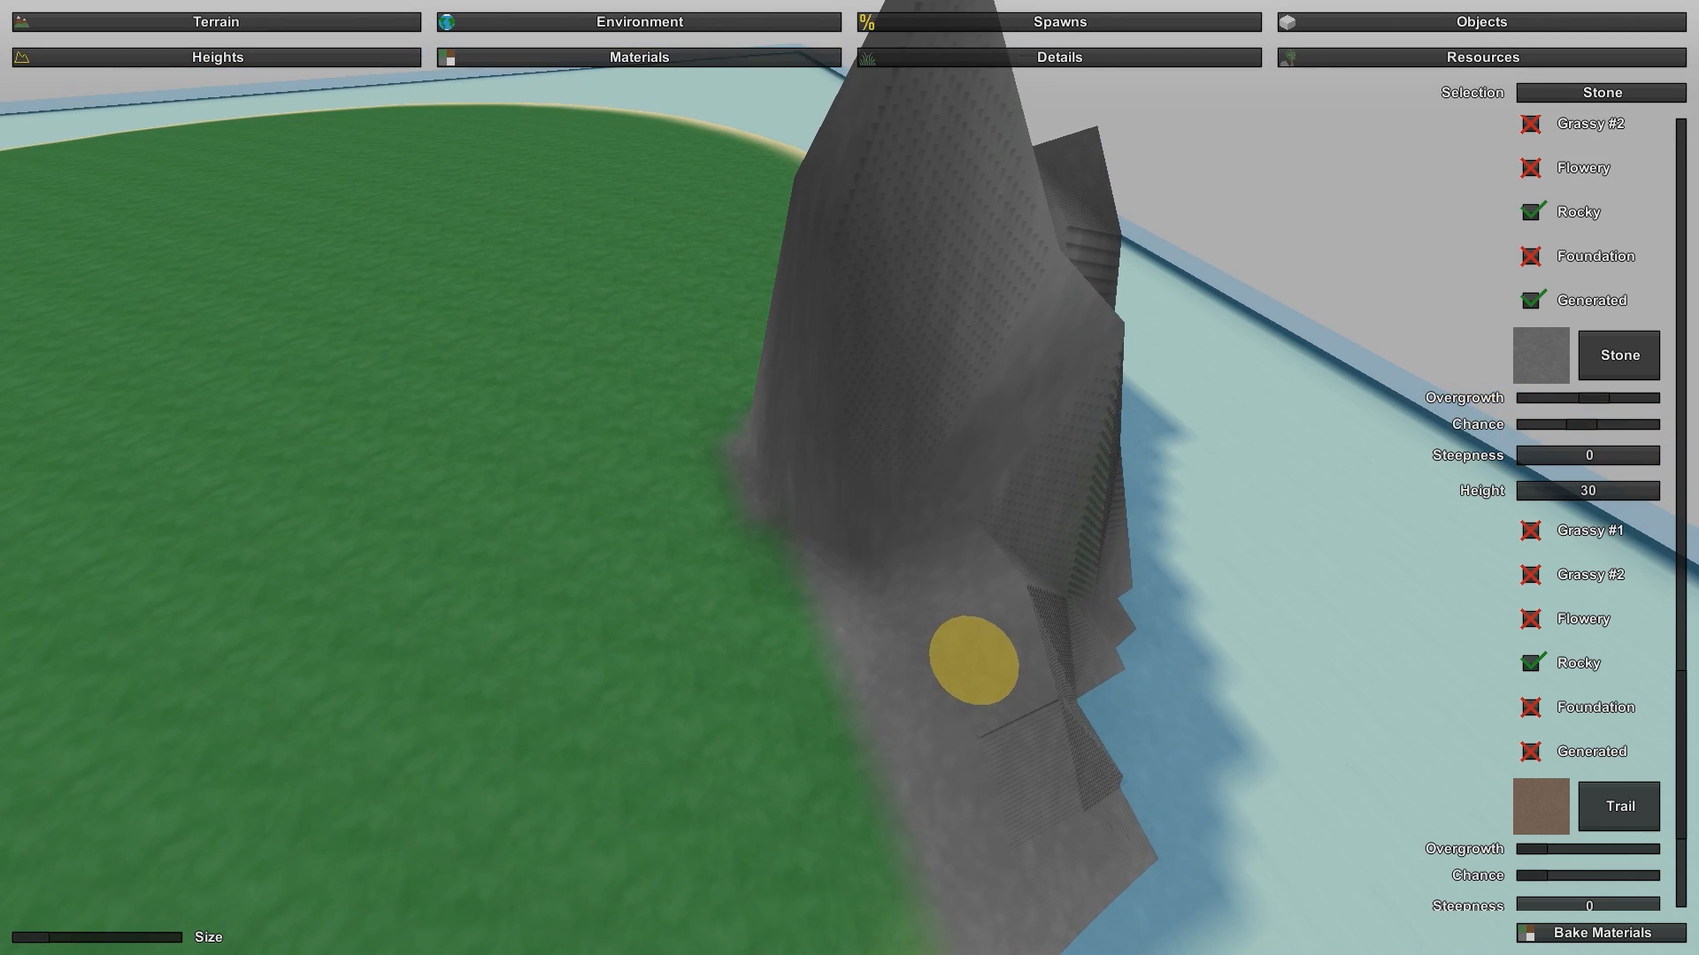
Step: Paint Stone along the grassy edge at the landward foot of the mountain to widen its rocky base
mouse_move(705, 535)
left_mouse_down()
mouse_move(719, 638)
mouse_move(736, 450)
mouse_move(713, 517)
left_mouse_up()
right_click_drag(713, 517, 655, 473)
key("a")
right_click_drag(840, 599, 1141, 451)
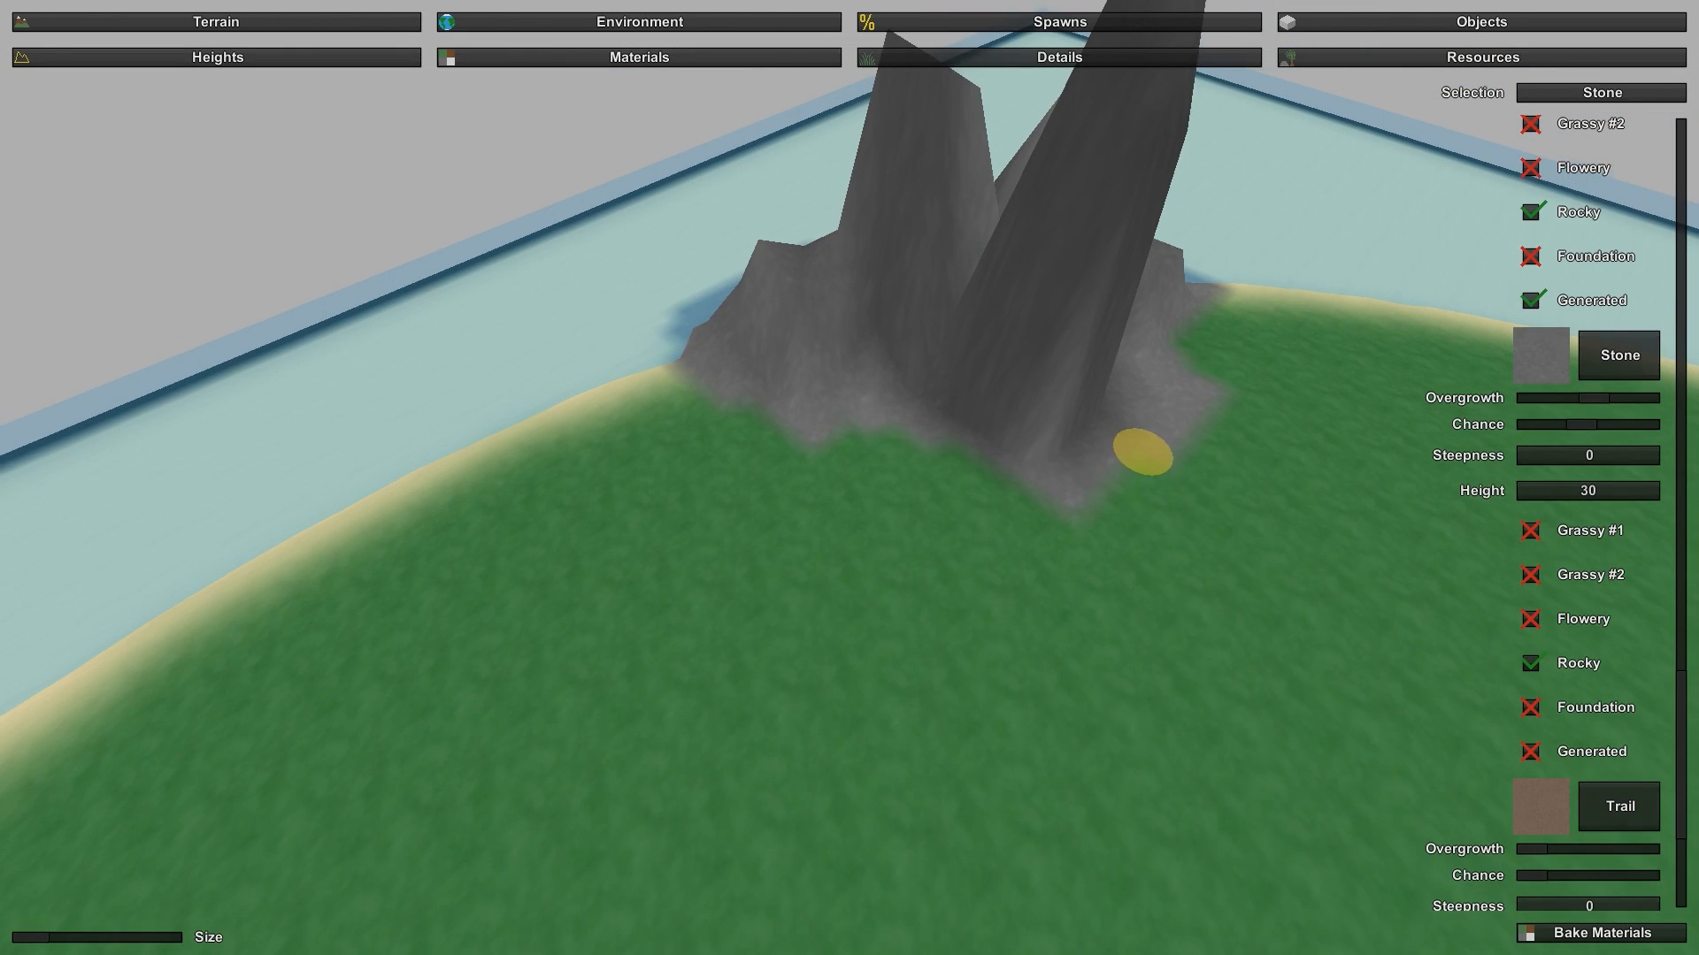
left_click_drag(956, 485, 711, 406)
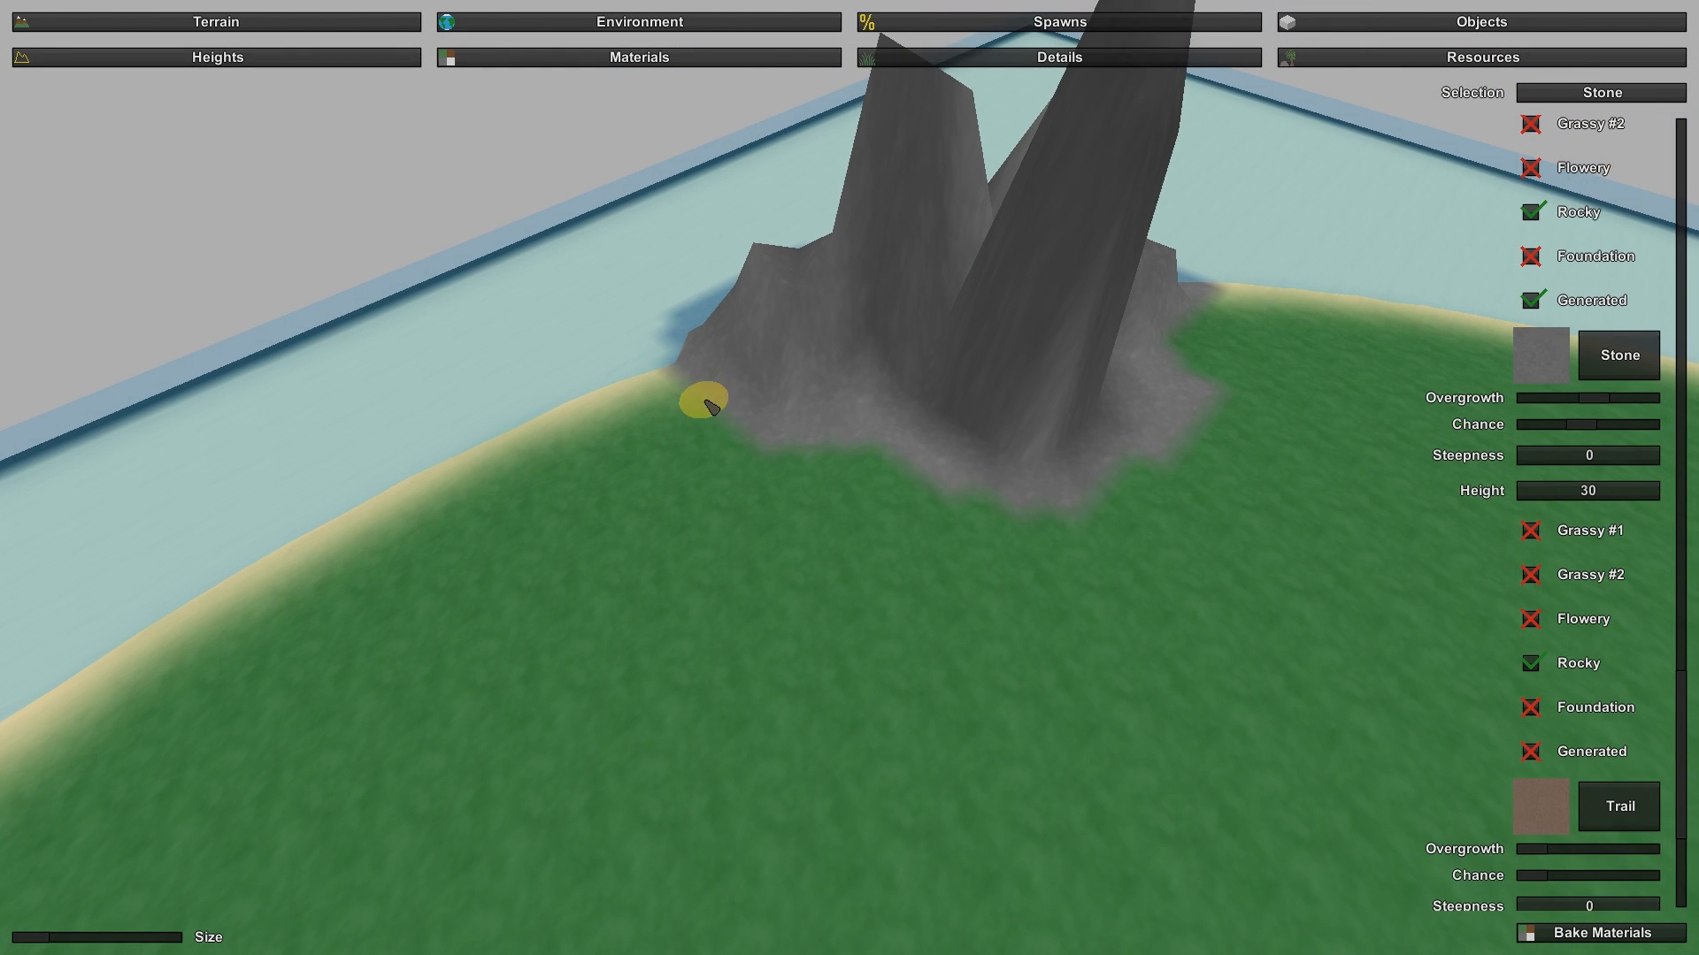
Step: Paint Stone over the waterline and adjoining seabed at the low tip of the mountain beside the beach
mouse_move(675, 378)
right_mouse_down()
mouse_move(660, 353)
mouse_move(486, 576)
mouse_move(849, 476)
right_mouse_up()
key("a")
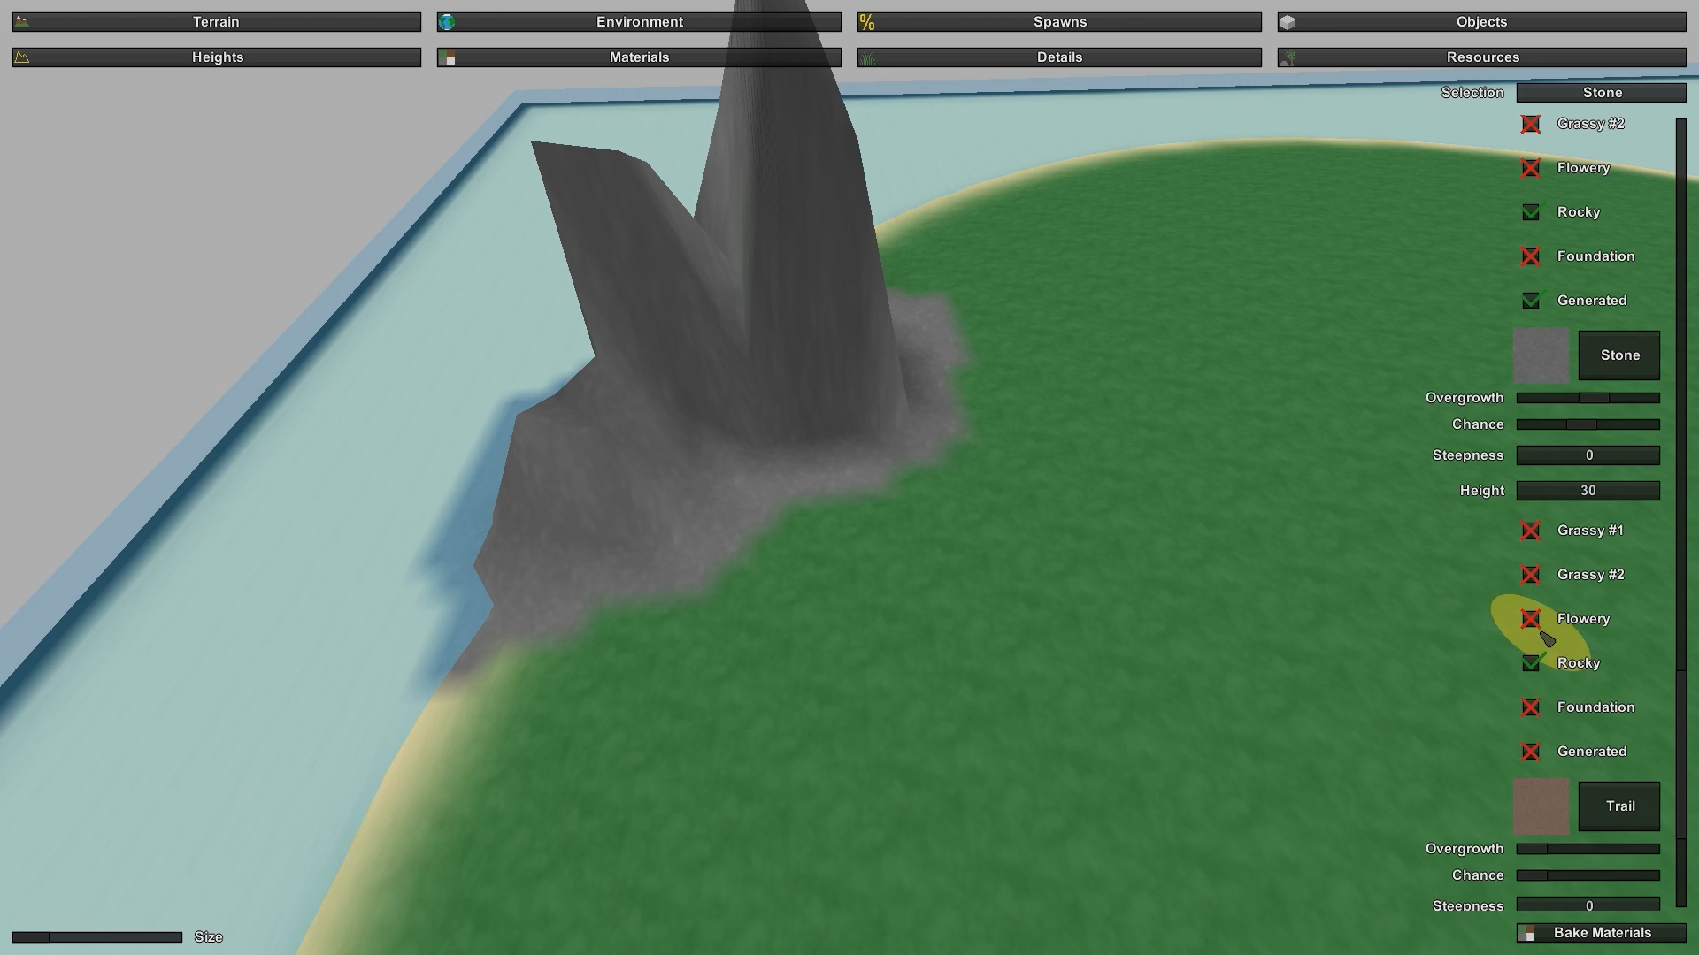
right_click_drag(879, 527, 811, 624)
key("a")
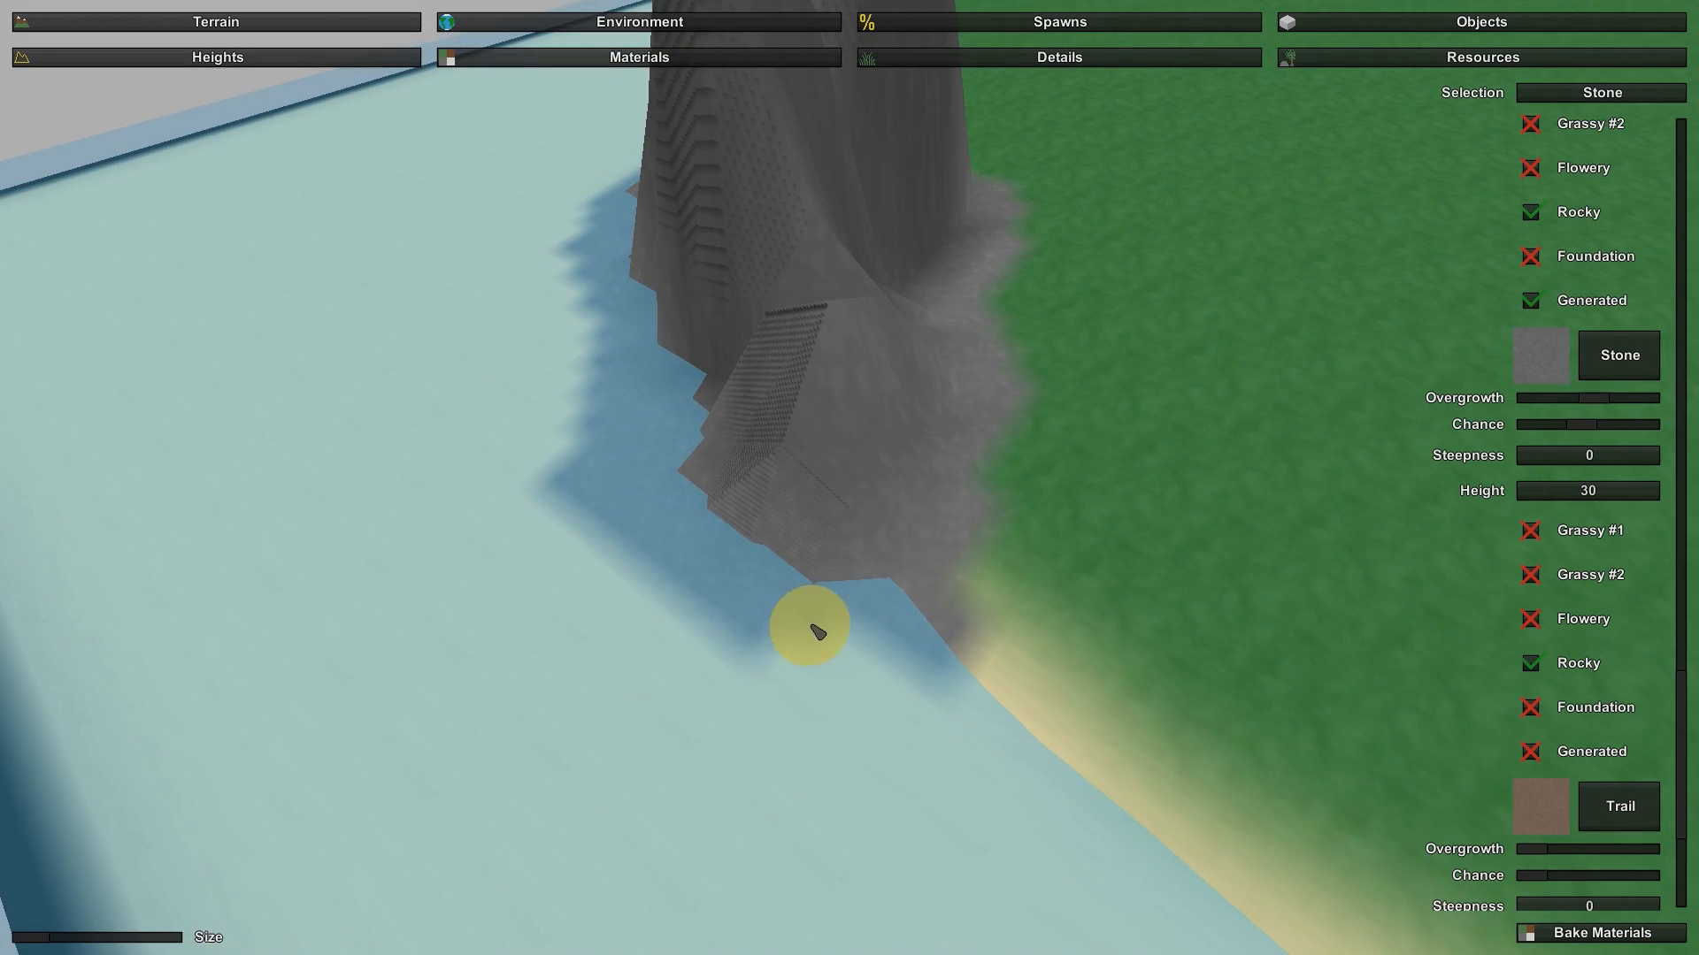
left_click_drag(897, 618, 860, 615)
Step: Switch the painting material from Stone to Grass
mouse_move(778, 521)
right_mouse_down()
mouse_move(770, 354)
mouse_move(772, 389)
mouse_move(783, 353)
mouse_move(849, 364)
mouse_move(863, 394)
mouse_move(938, 389)
mouse_move(1008, 531)
mouse_move(960, 442)
mouse_move(796, 429)
mouse_move(876, 504)
right_mouse_up()
key("w")
key("w")
key("s")
key("a")
scroll(1603, 386, "up", 8)
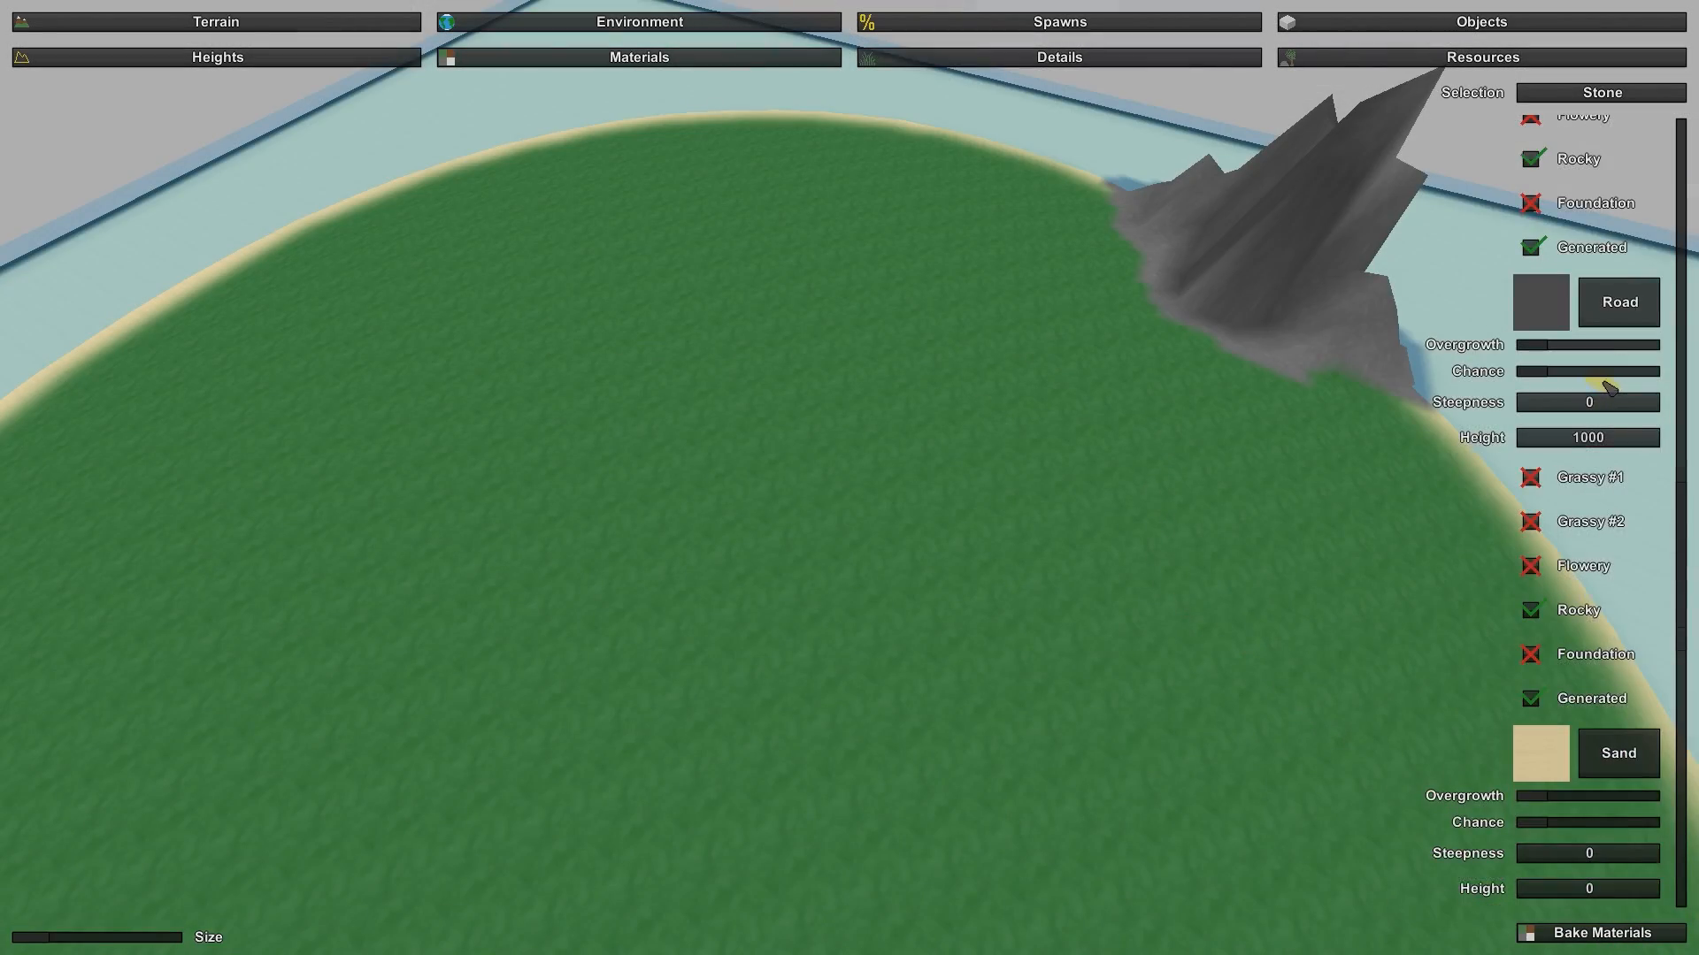
scroll(1603, 386, "up", 1)
key("w")
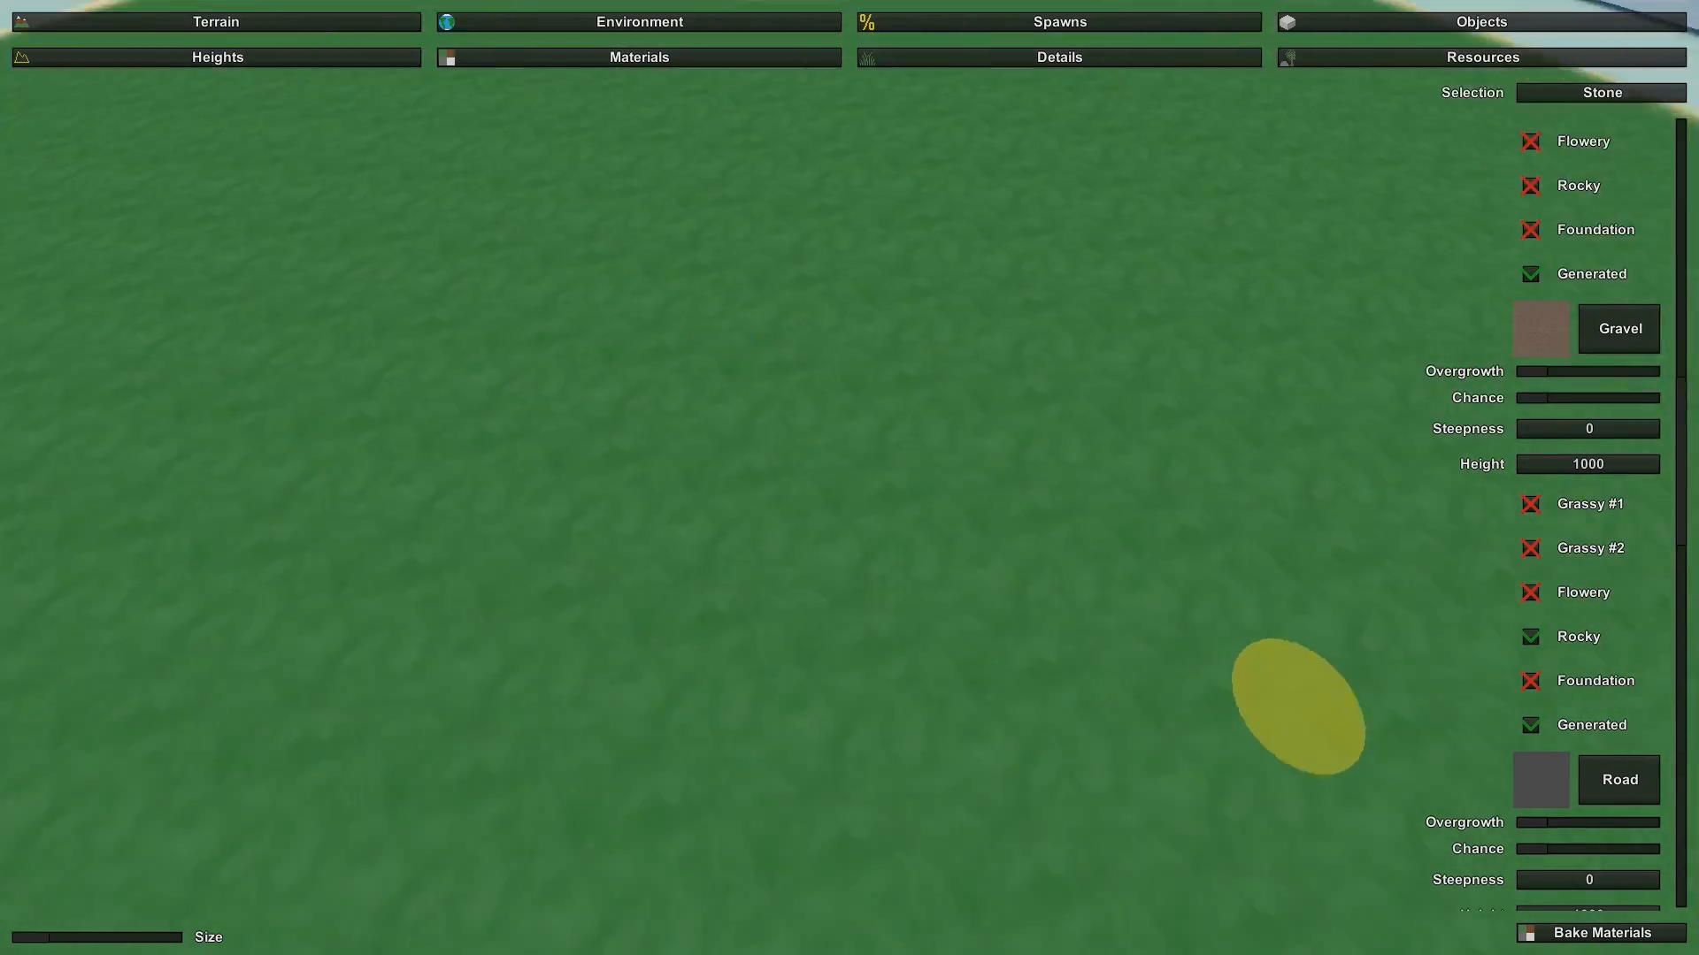
mouse_move(1297, 705)
right_mouse_down()
mouse_move(1504, 884)
mouse_move(1194, 400)
right_mouse_up()
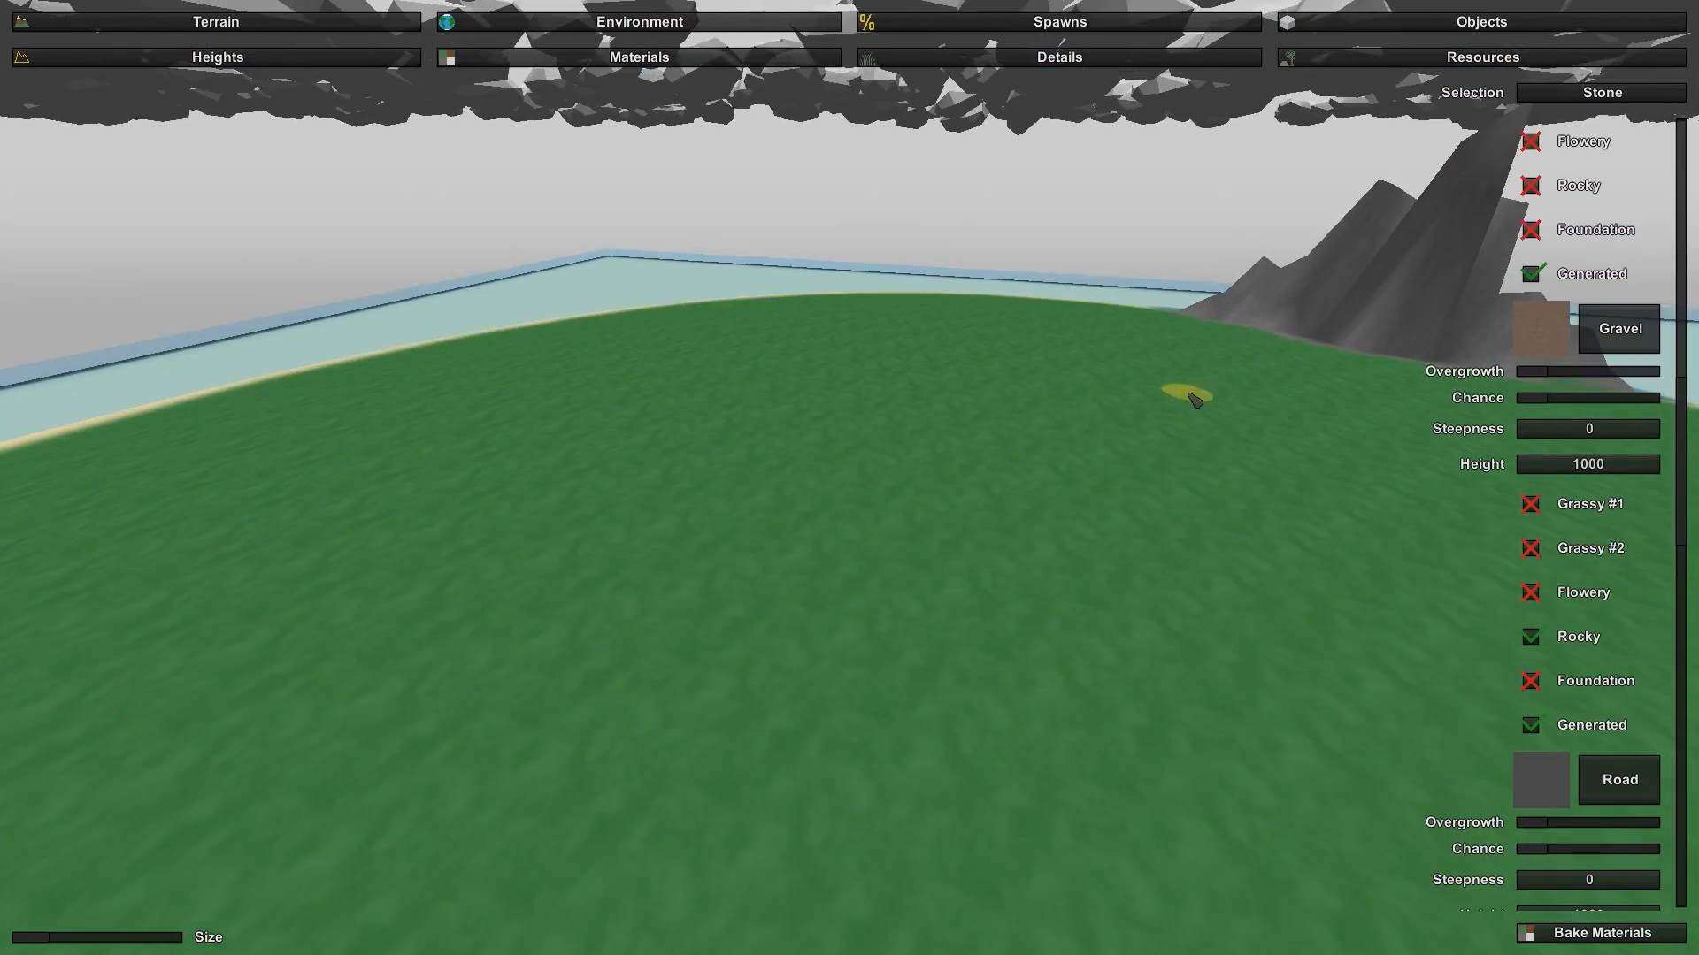
scroll(1681, 202, "up", 9)
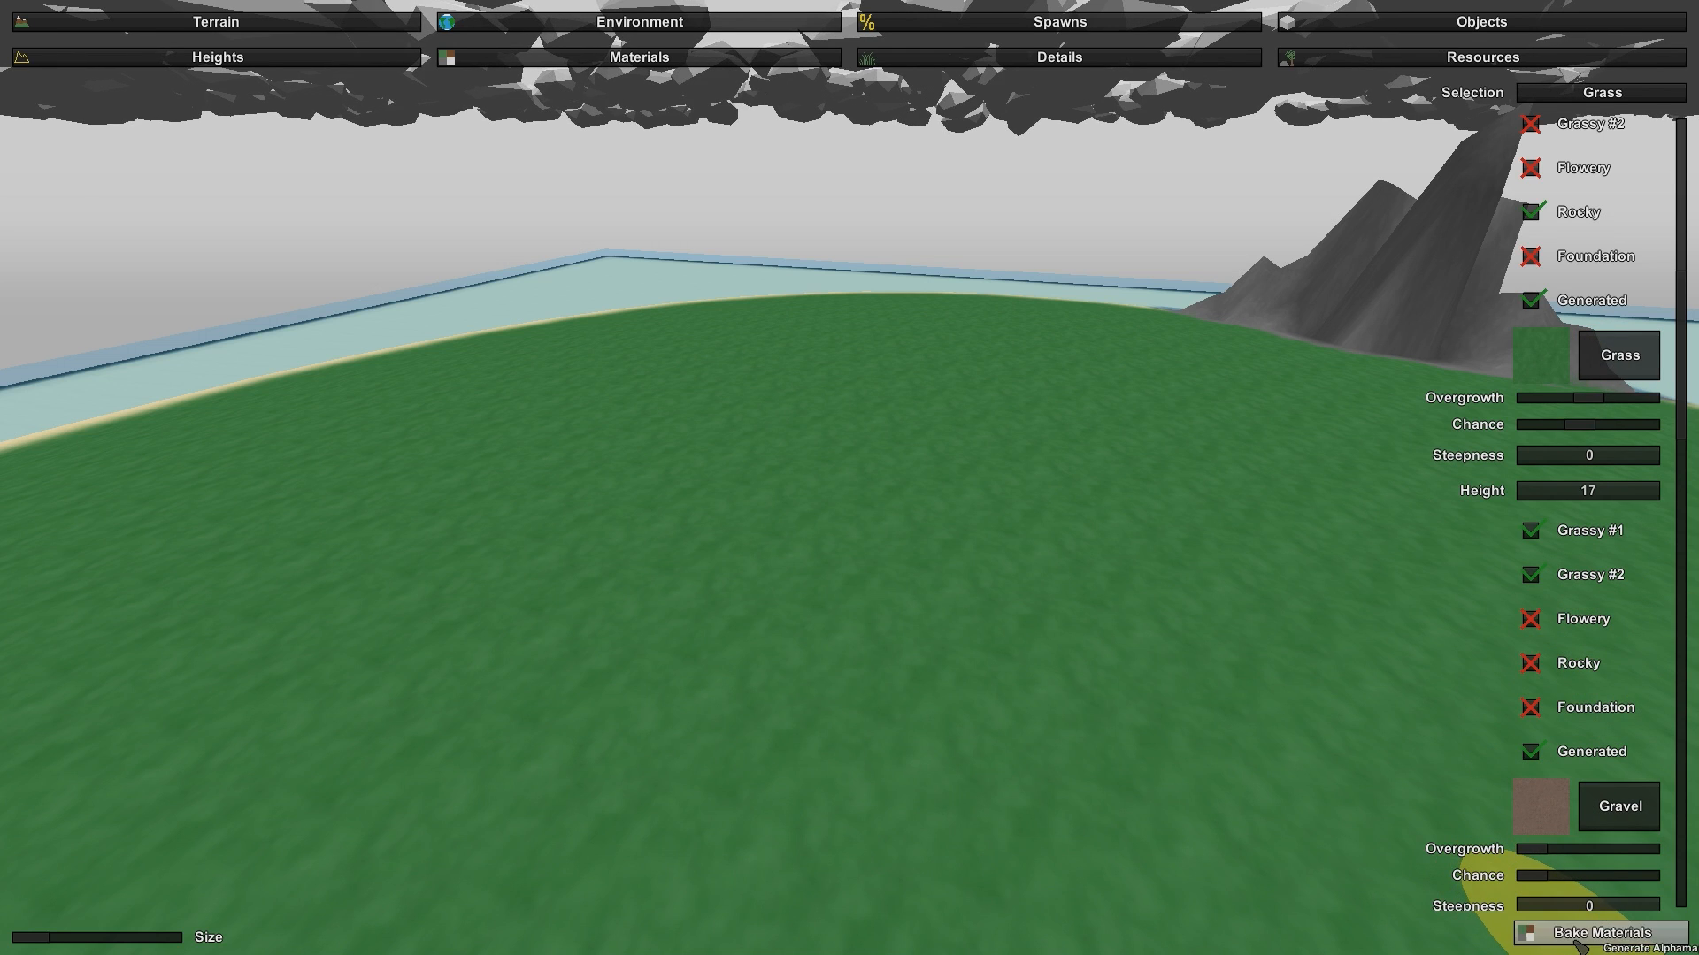
Step: Review the ground detail types and compare them with the grassy, flowery and rocky options of the Grass, Road and Stone materials
key("s")
mouse_move(989, 480)
right_mouse_down()
mouse_move(1106, 301)
mouse_move(1049, 513)
mouse_move(1186, 415)
mouse_move(1181, 505)
mouse_move(1173, 491)
right_mouse_up()
key("w")
key("w")
key("s")
key("d")
key("s")
left_click(1052, 49)
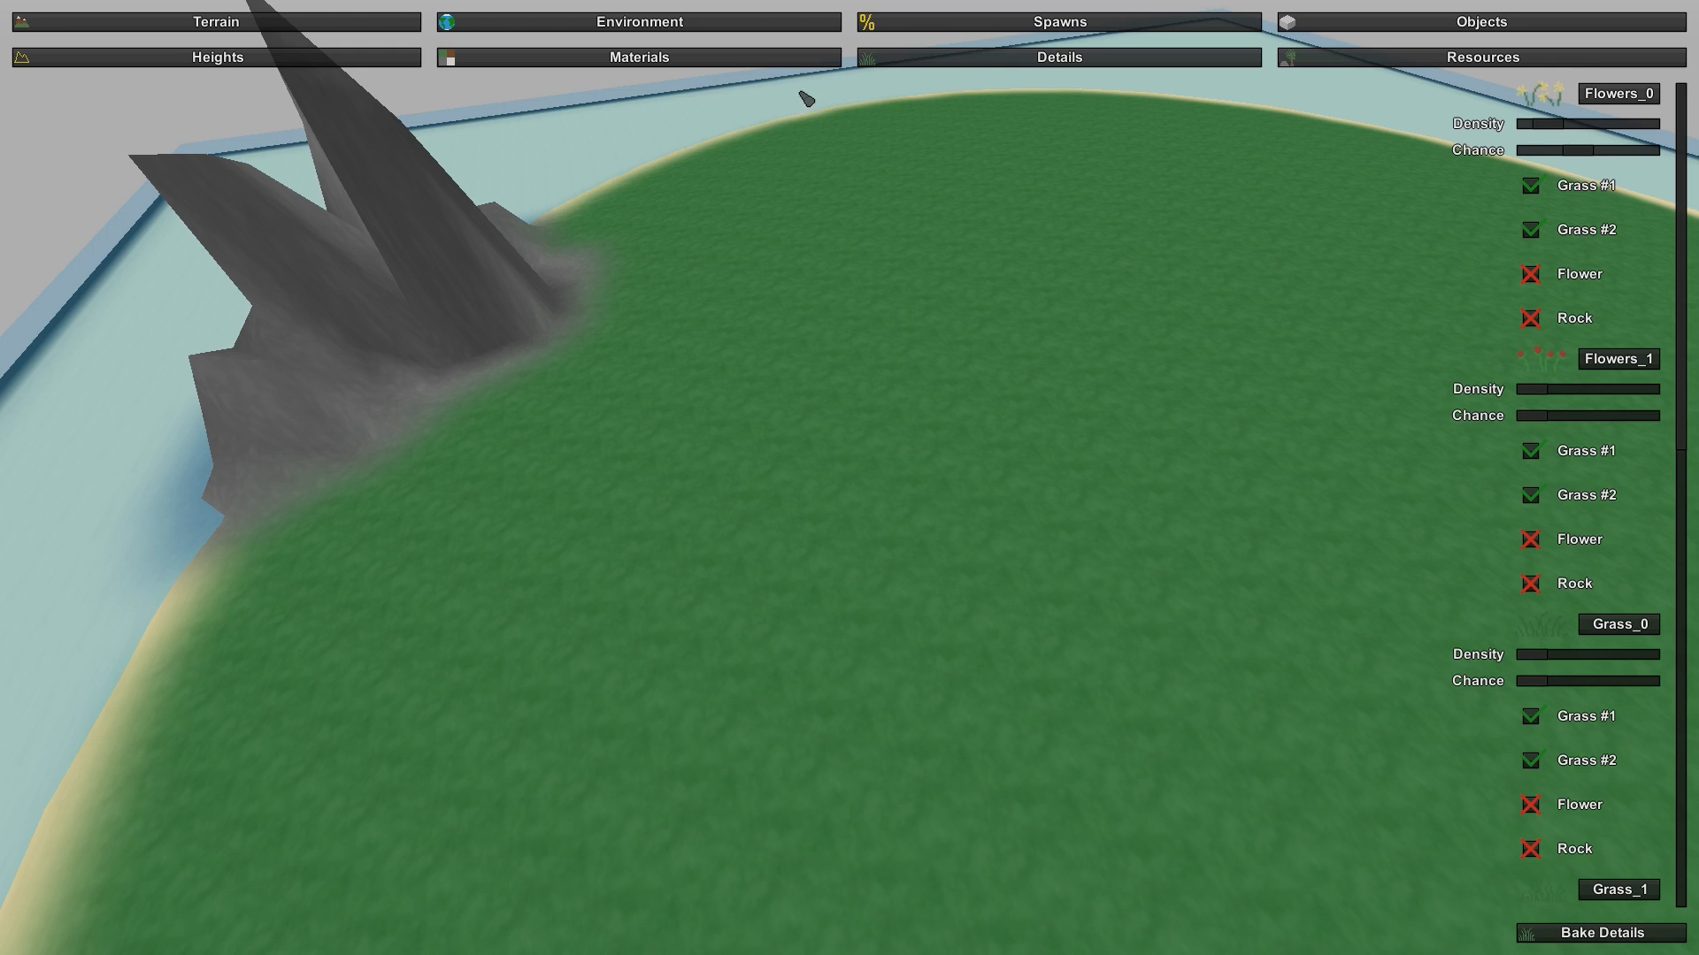
left_click(673, 56)
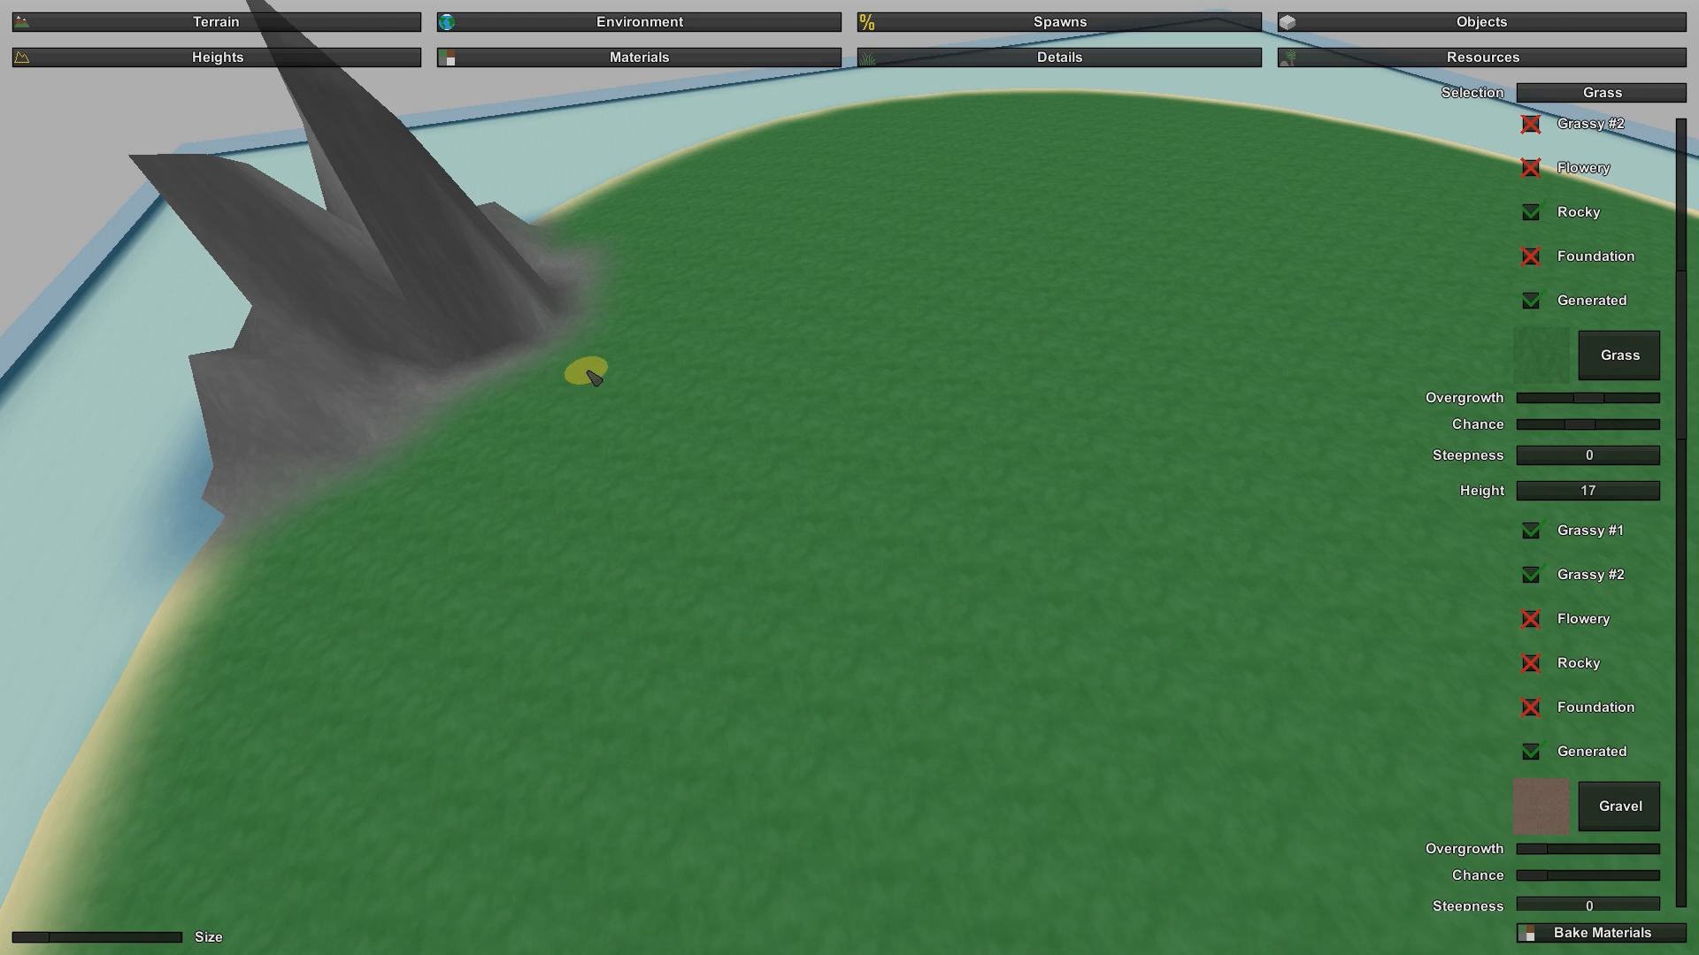
scroll(1635, 688, "down", 10)
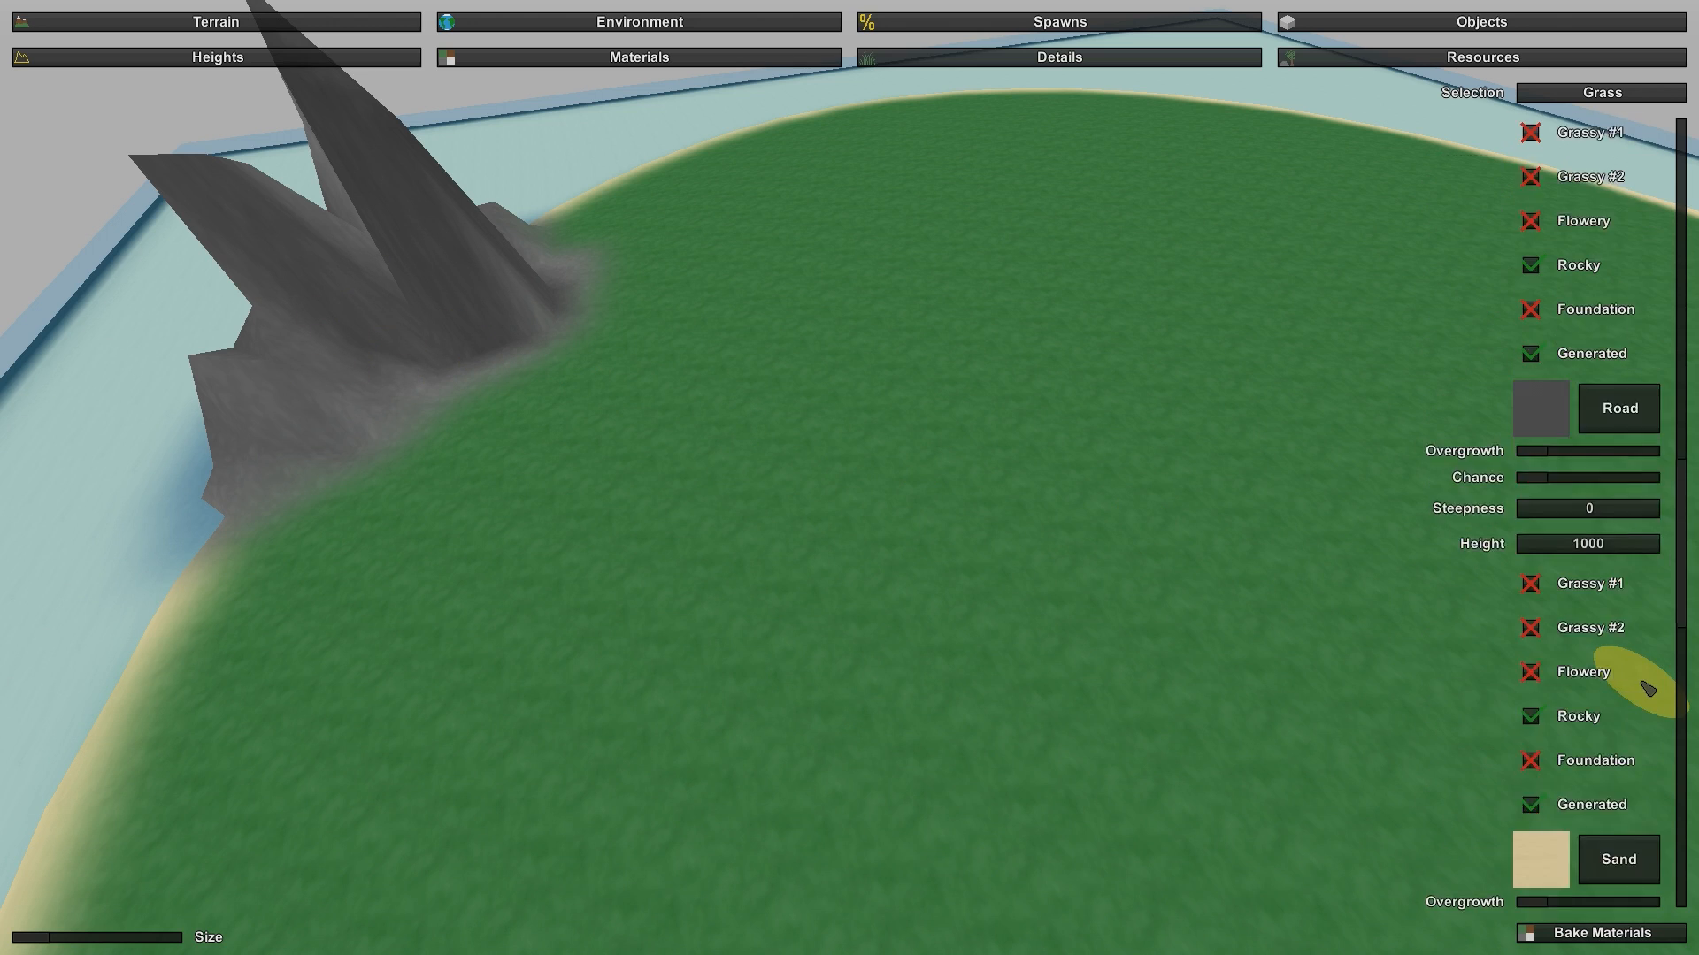
scroll(1632, 685, "down", 8)
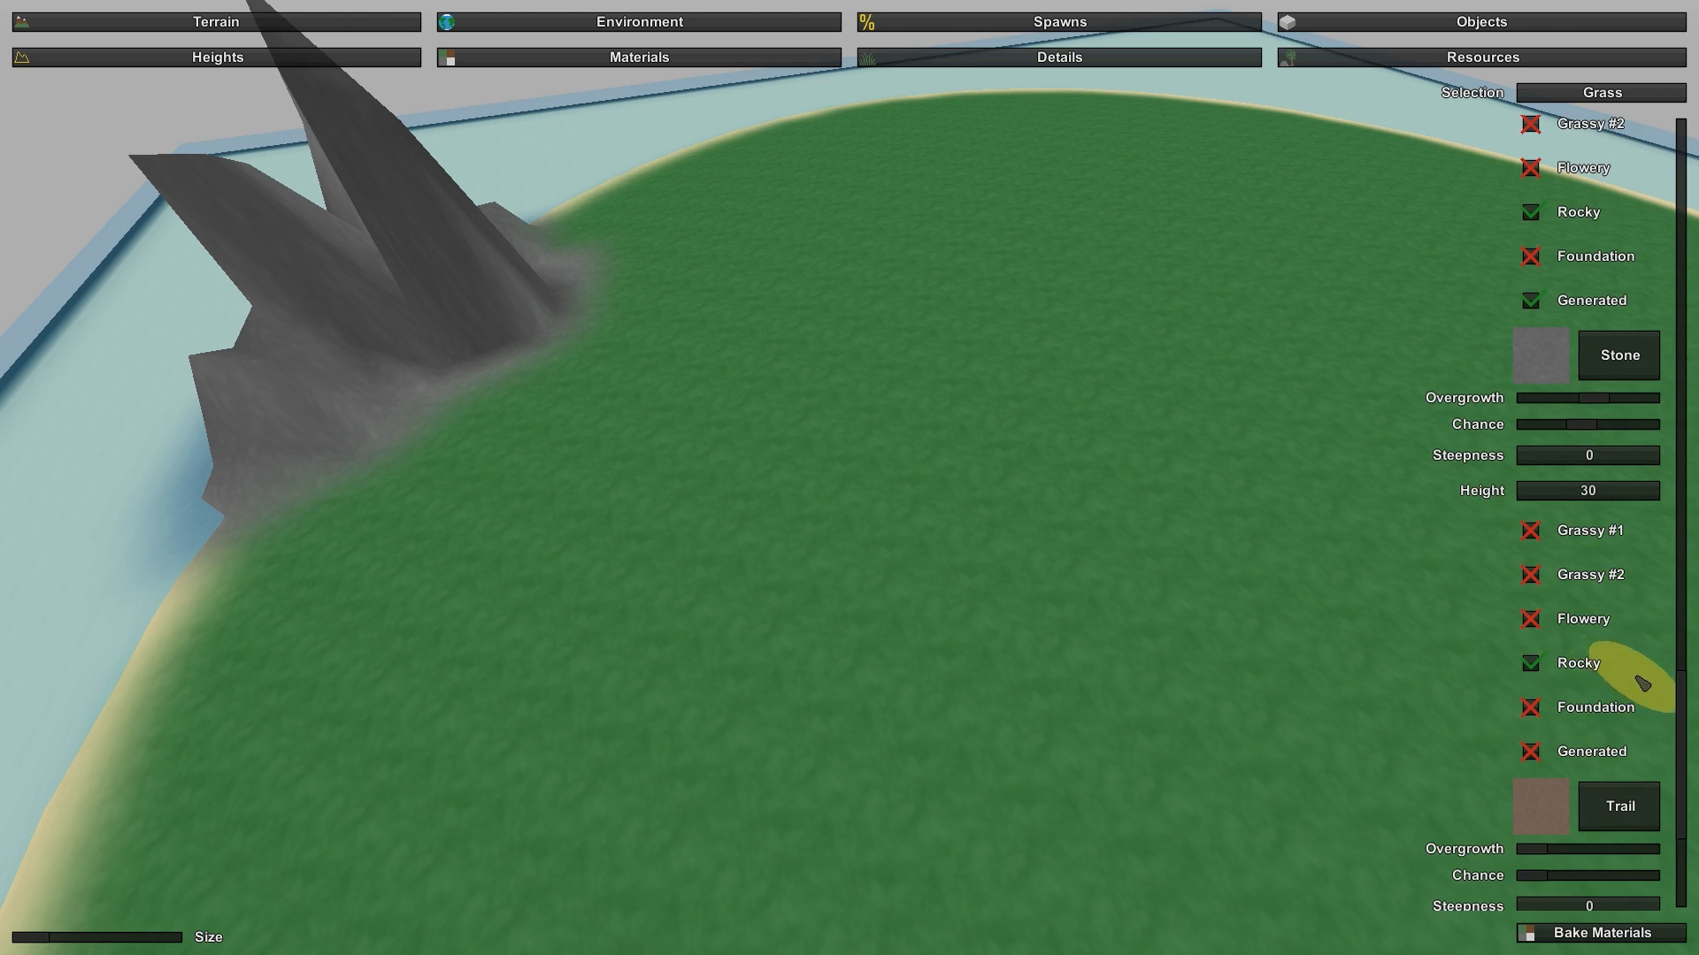
Step: Raise the density and chance of the Flowers_1 and Grass_0 details and the density of Grass_1, and bake the details over the island
left_click(1059, 58)
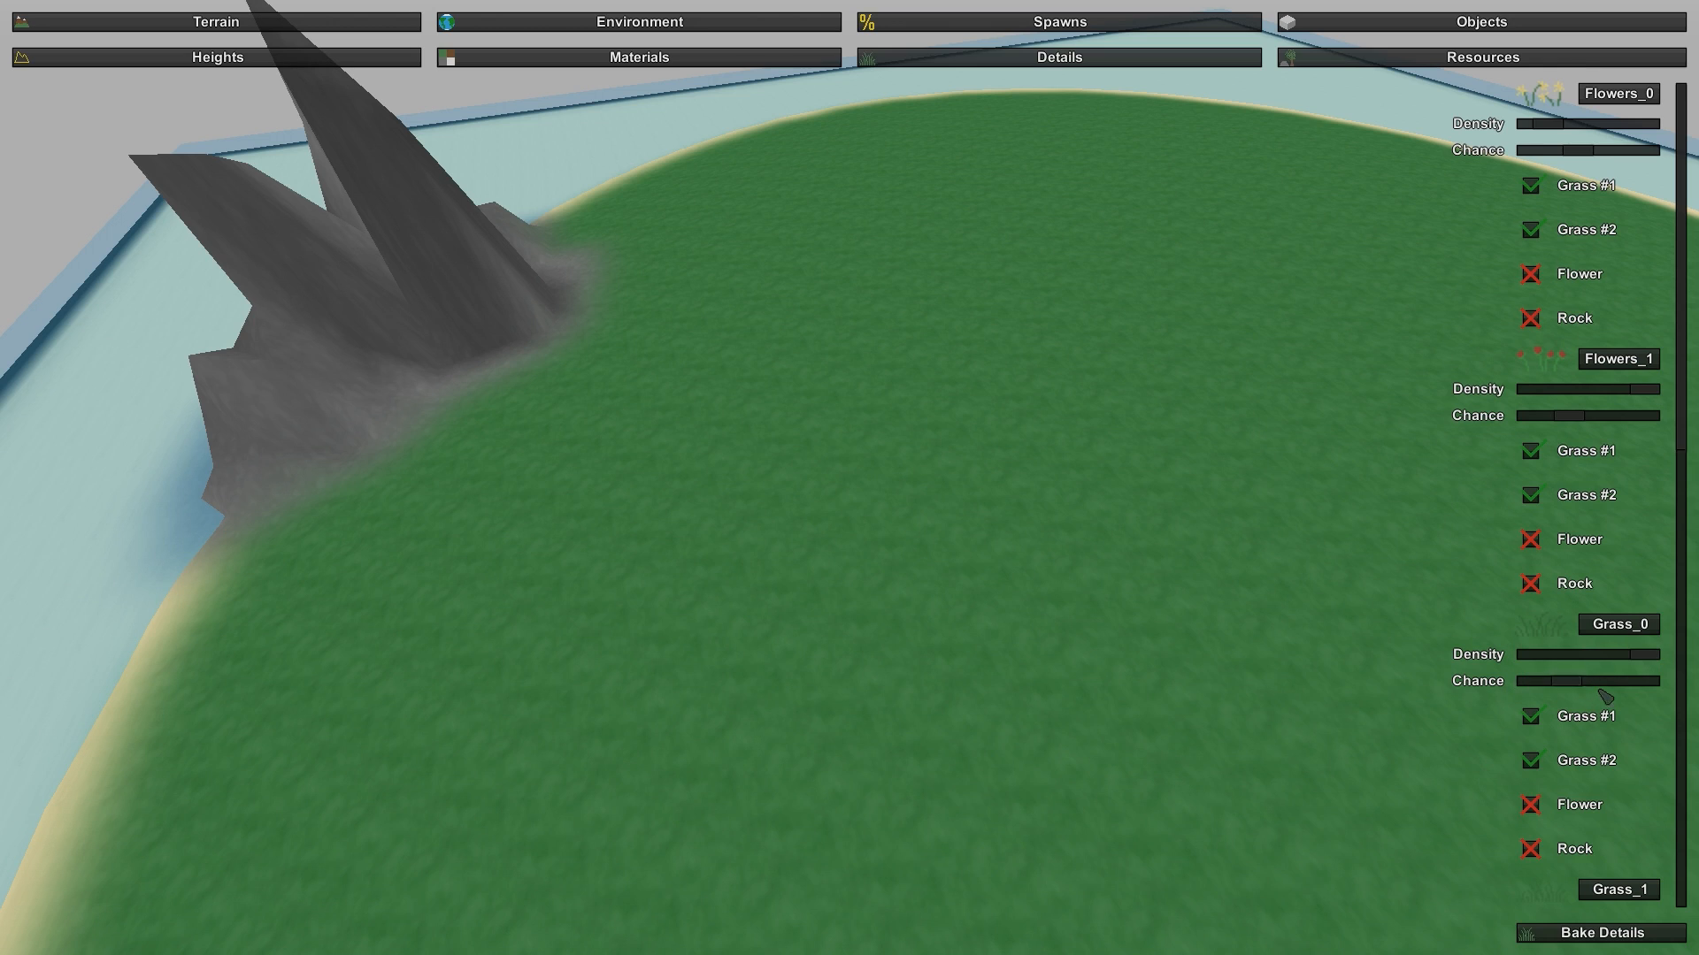
scroll(1604, 696, "down", 3)
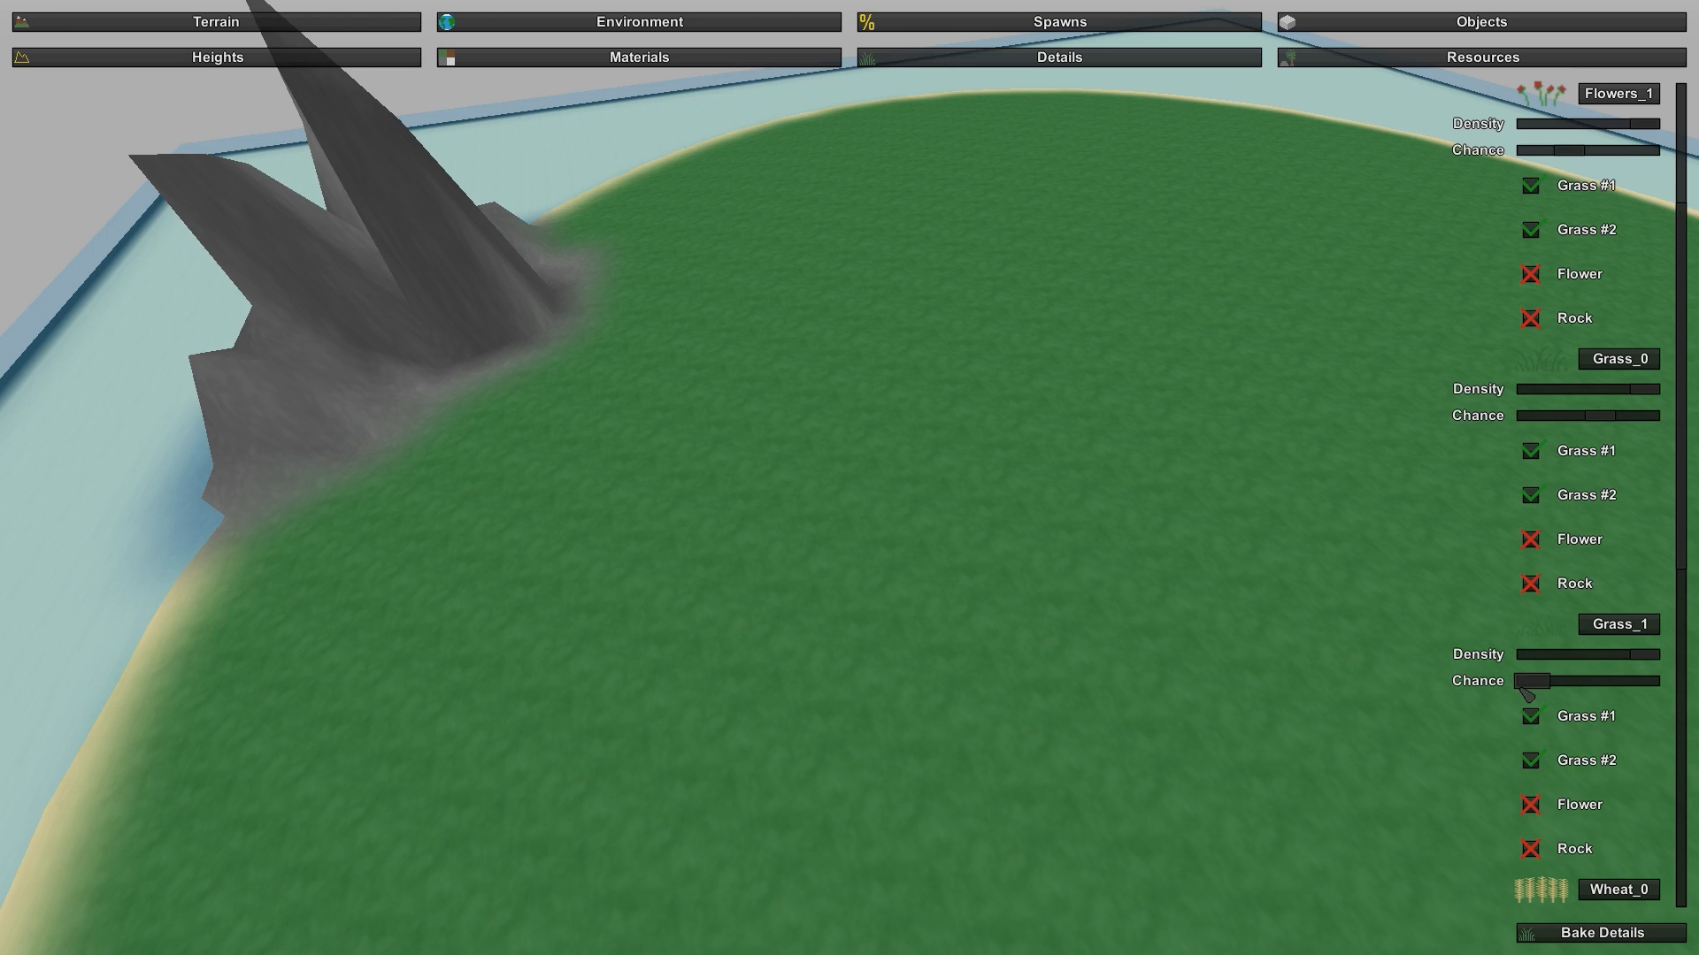
scroll(1588, 685, "down", 9)
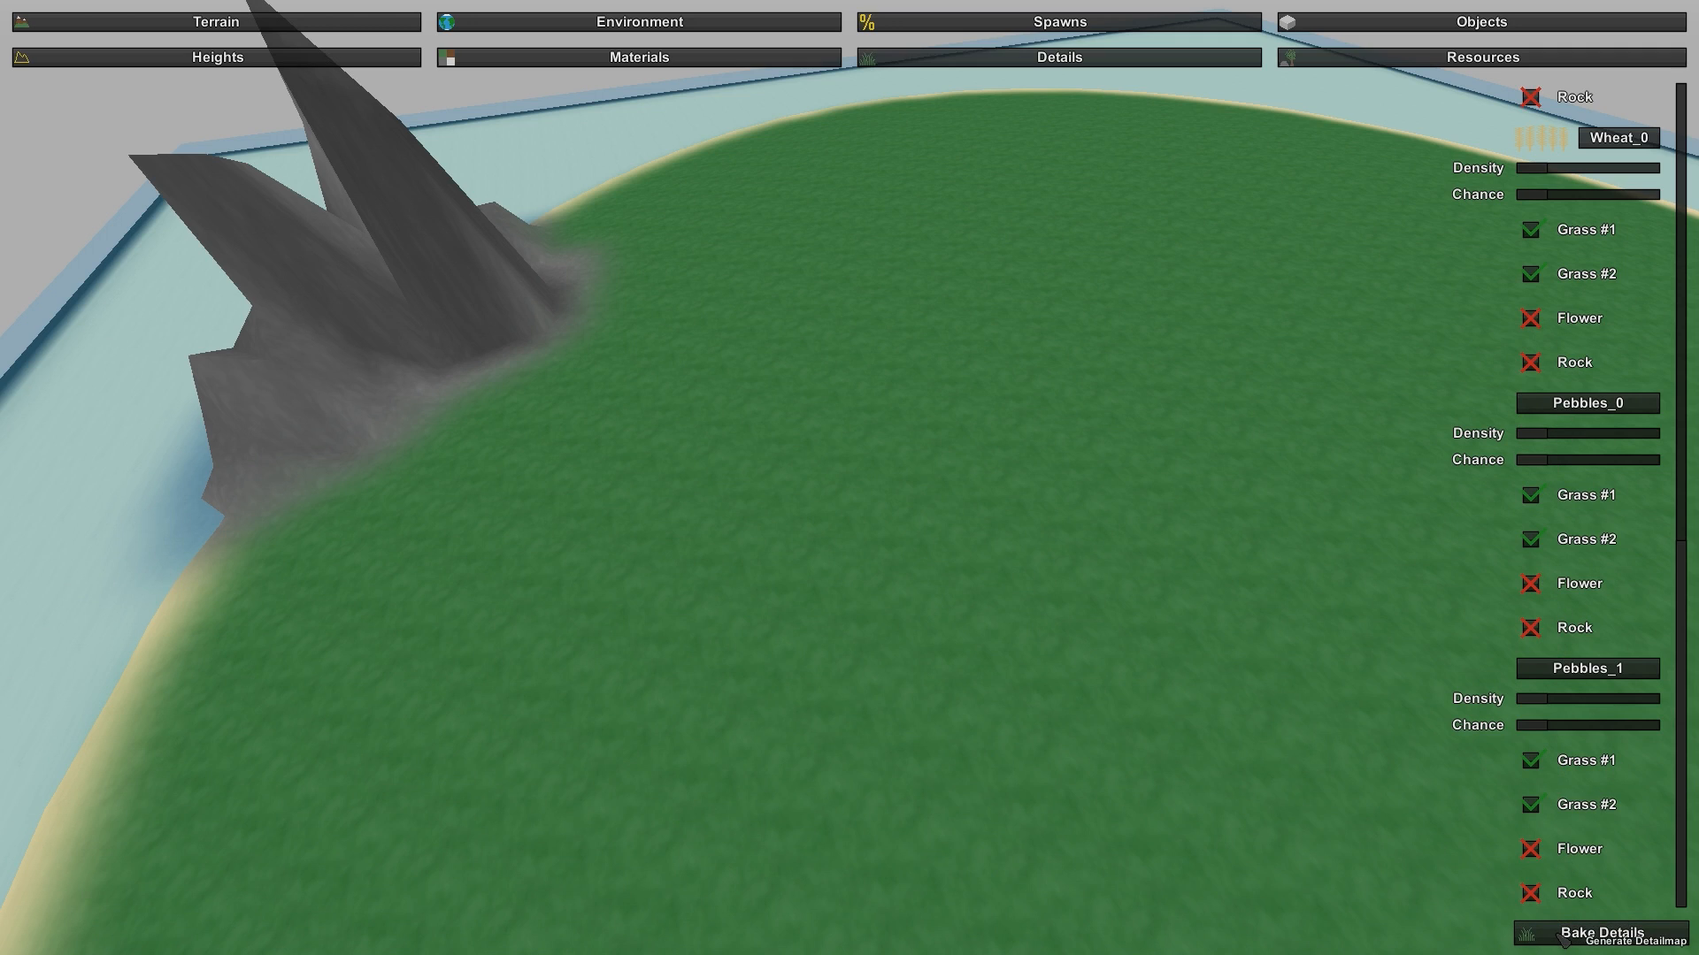
right_click_drag(1292, 829, 1292, 707)
key("w")
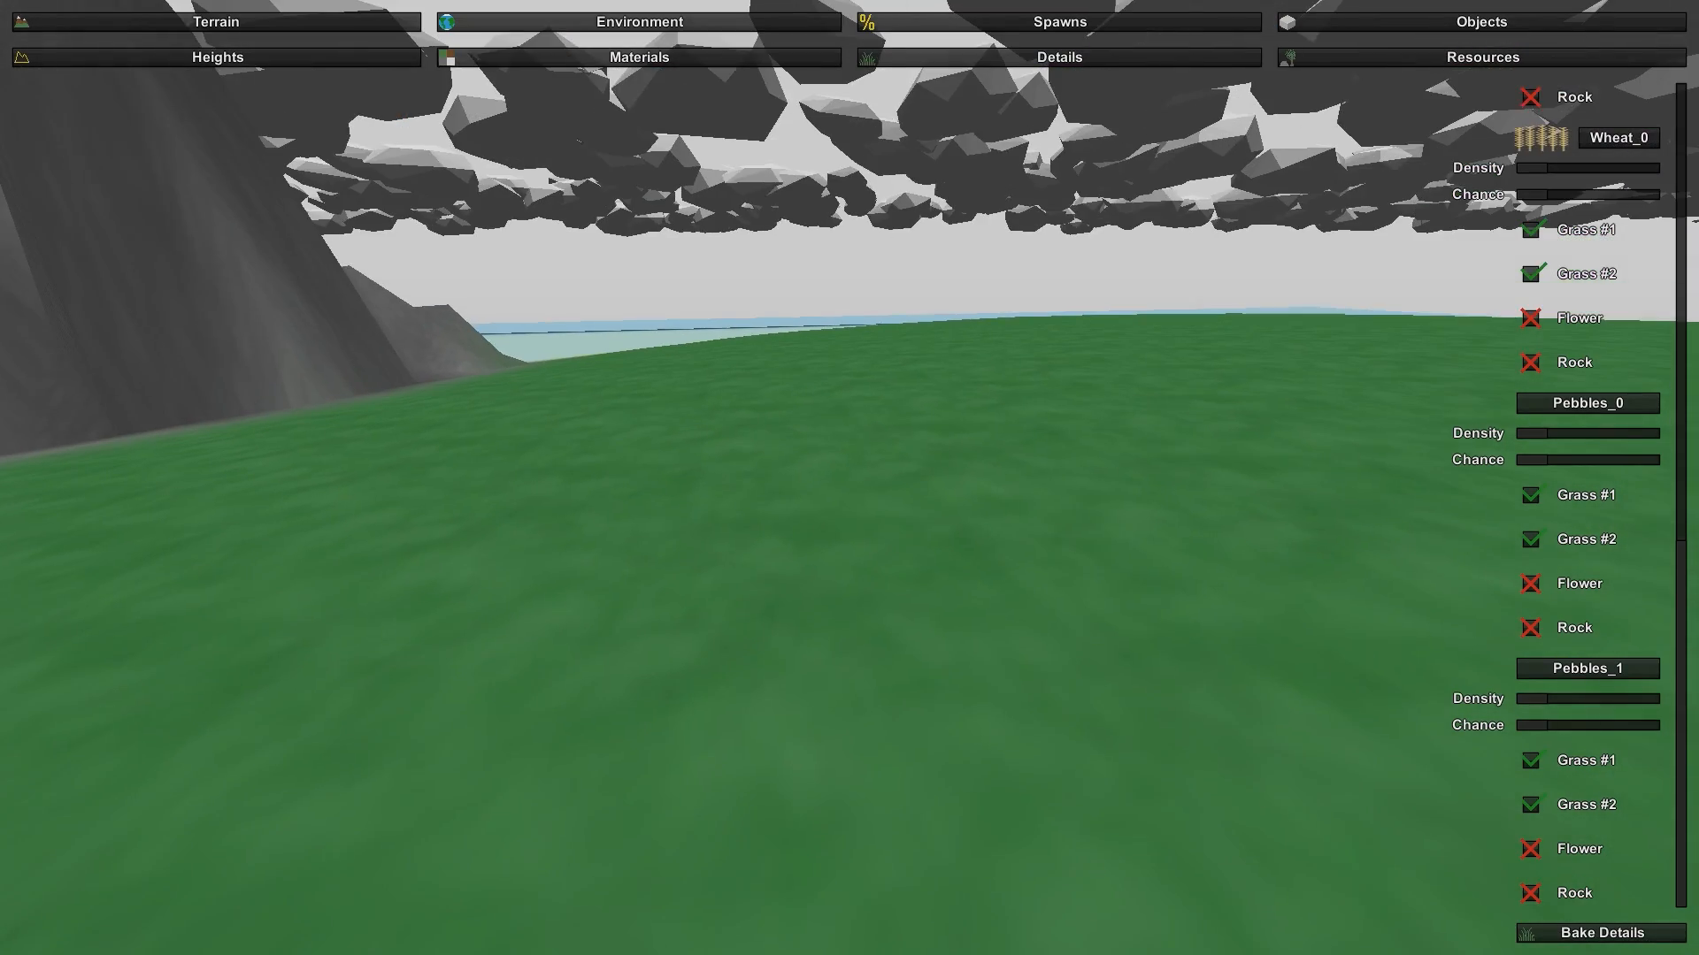
left_click(1602, 932)
Step: Lower the Flowers_1 density and chance to the minimum and bake the details again
right_click_drag(1619, 939, 1694, 910)
key("w")
key("w")
key("a")
right_click_drag(849, 478, 894, 492)
scroll(1597, 341, "up", 15)
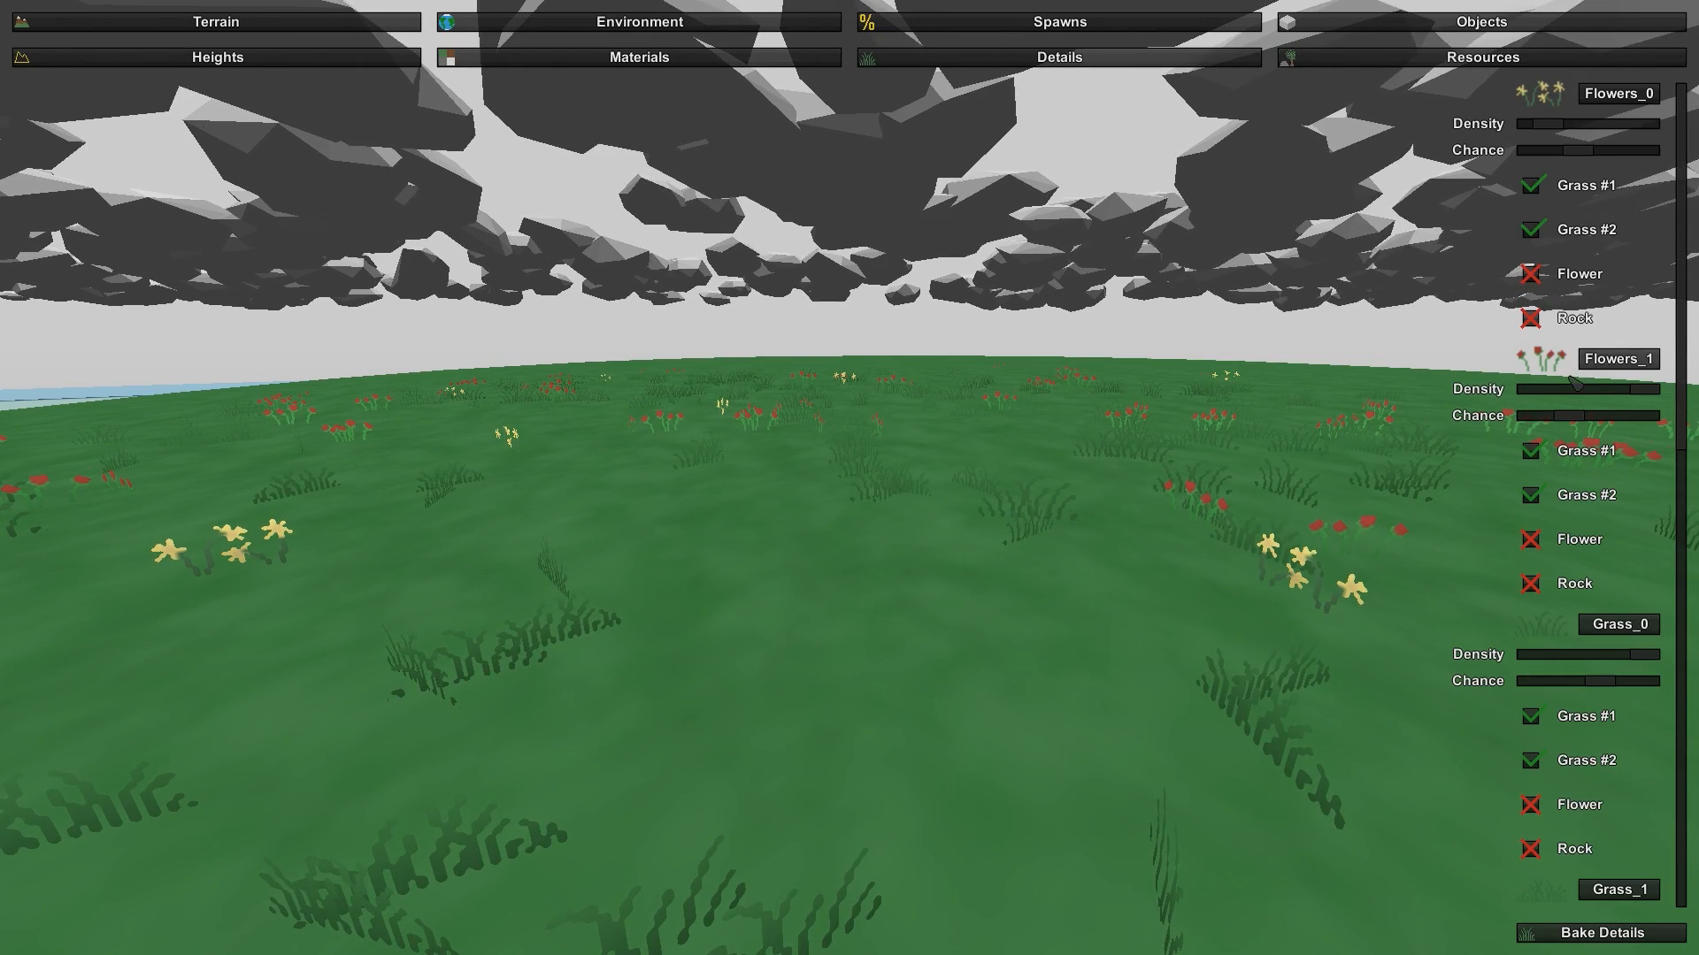
left_click_drag(1610, 397, 1637, 395)
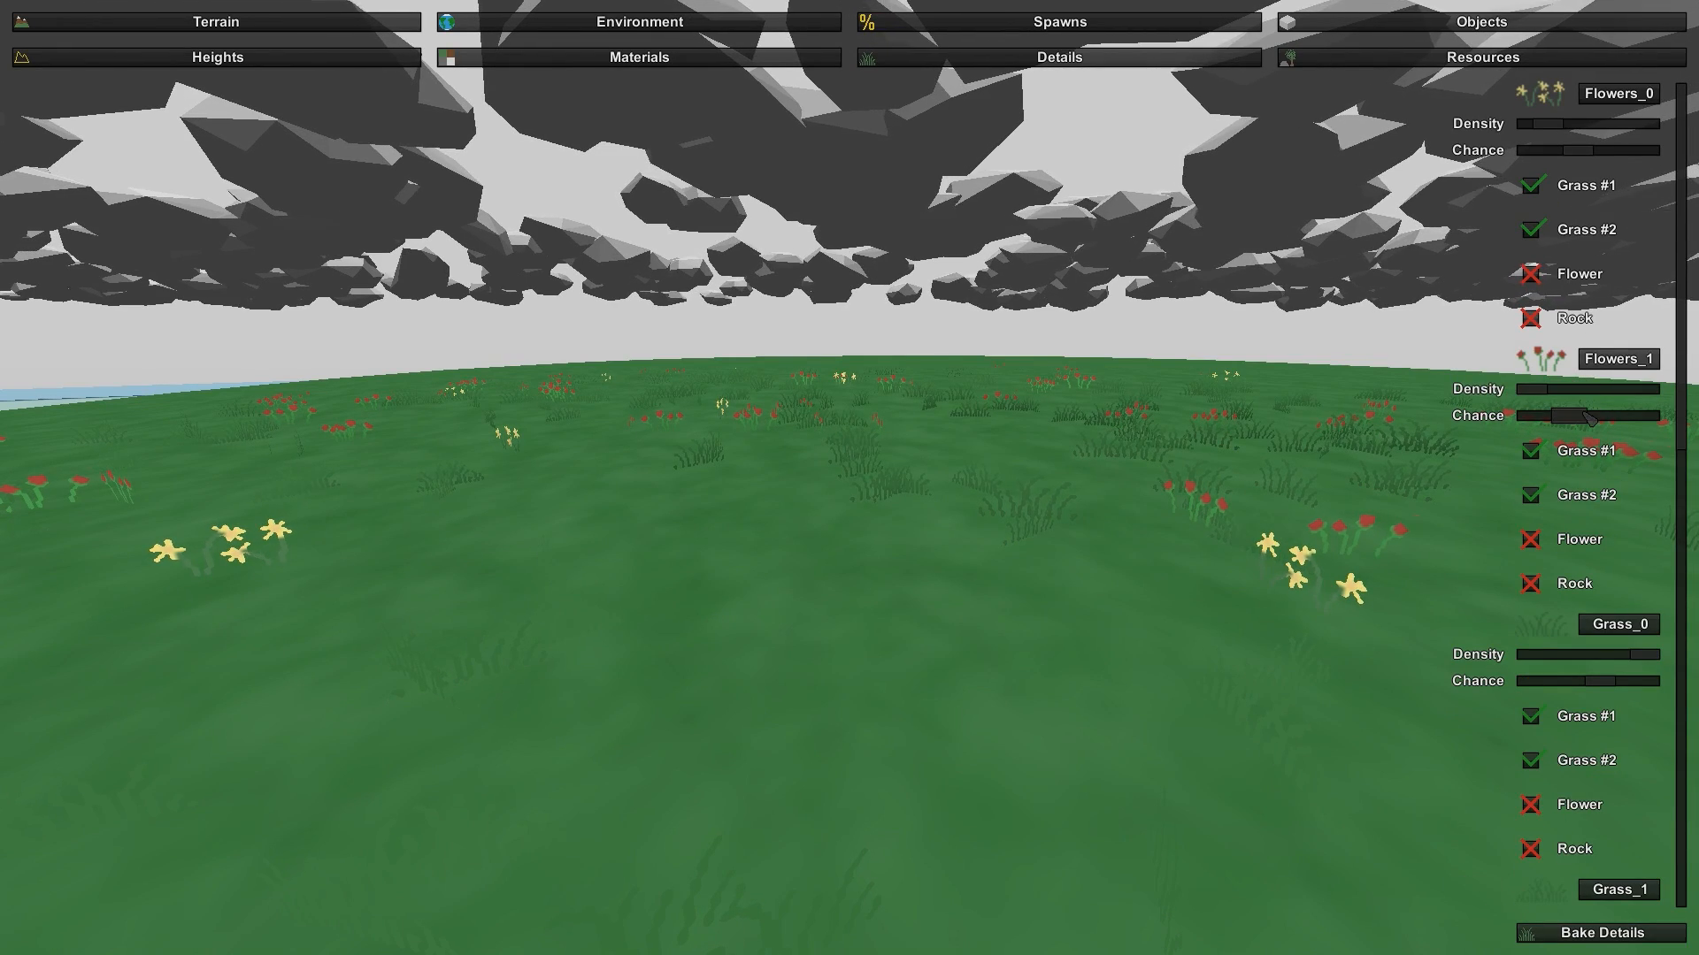
left_click(1596, 936)
right_click_drag(1231, 718, 1656, 734)
key("w")
key("s")
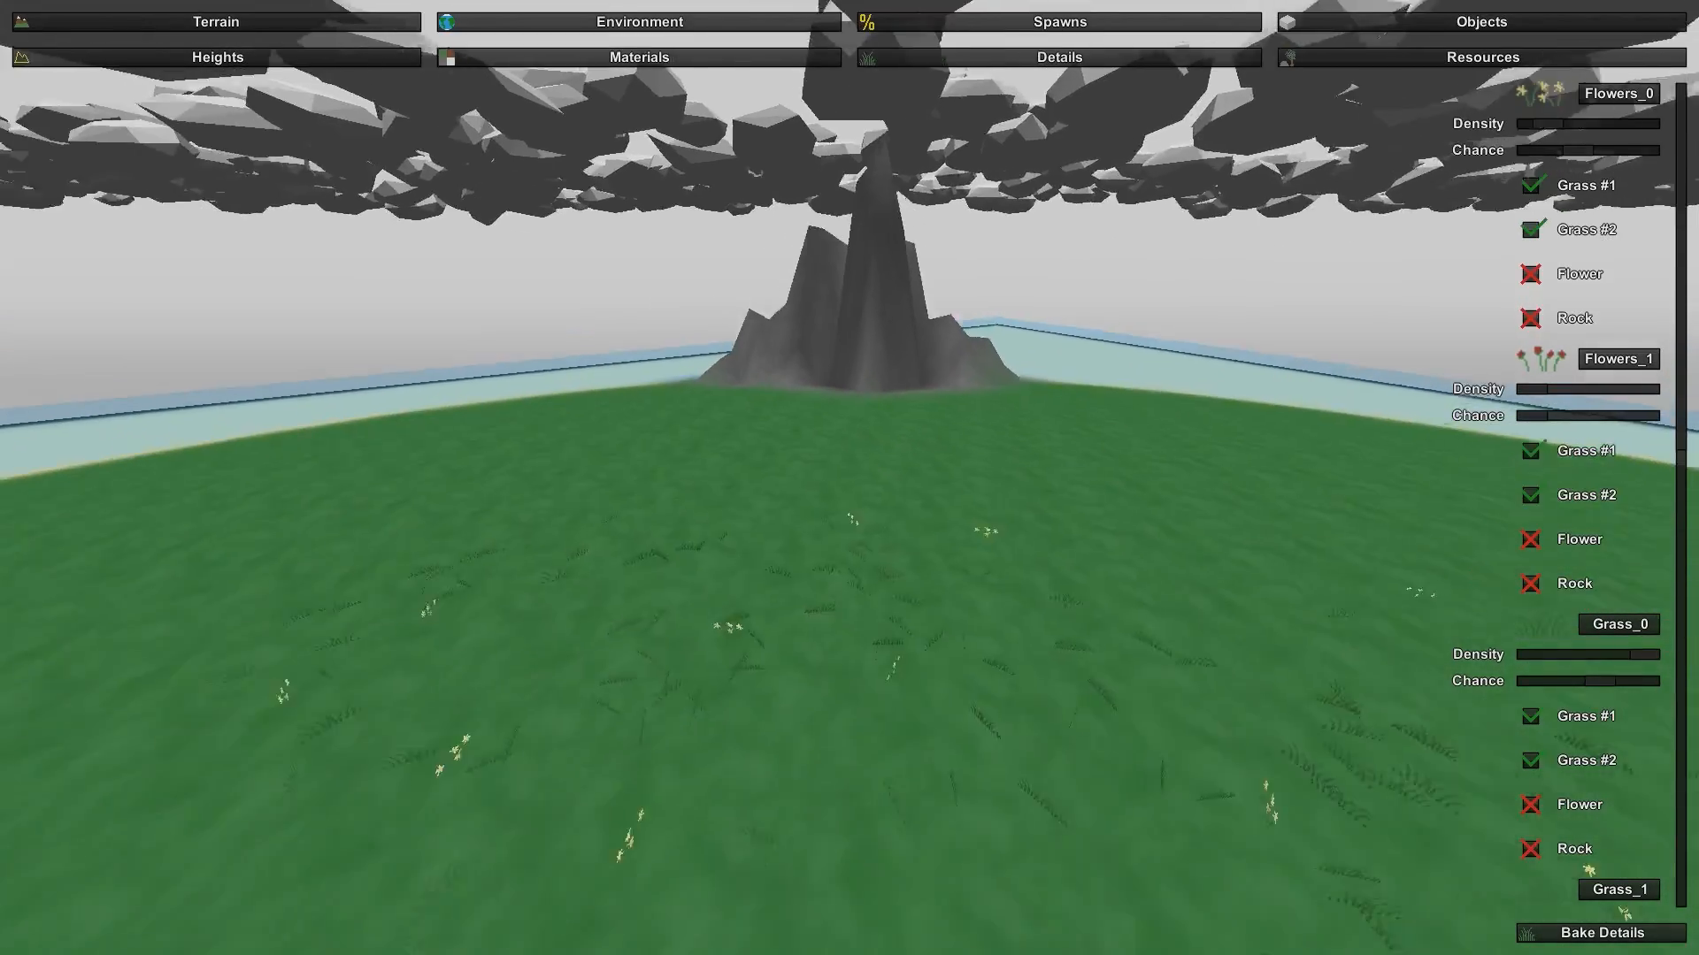
Step: Try covering the island with trees by raising Maple_0 density and chance and Pine_0 density, and baking the resources
key("s")
right_click_drag(946, 469, 855, 469)
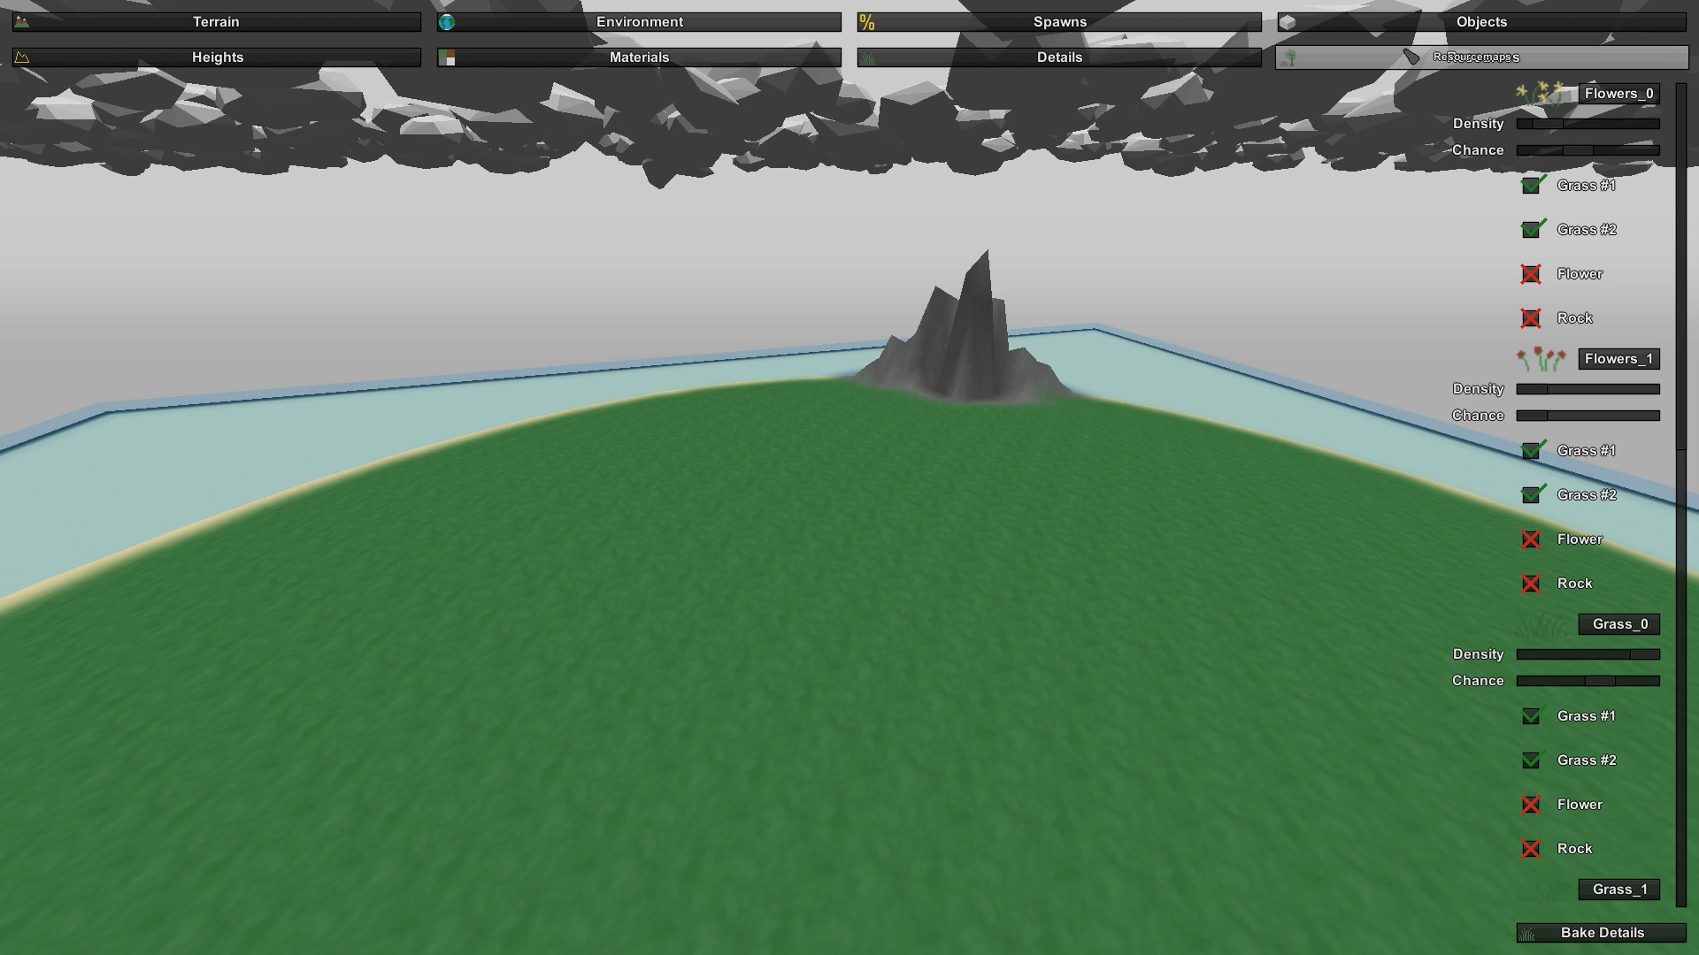
left_click(1408, 55)
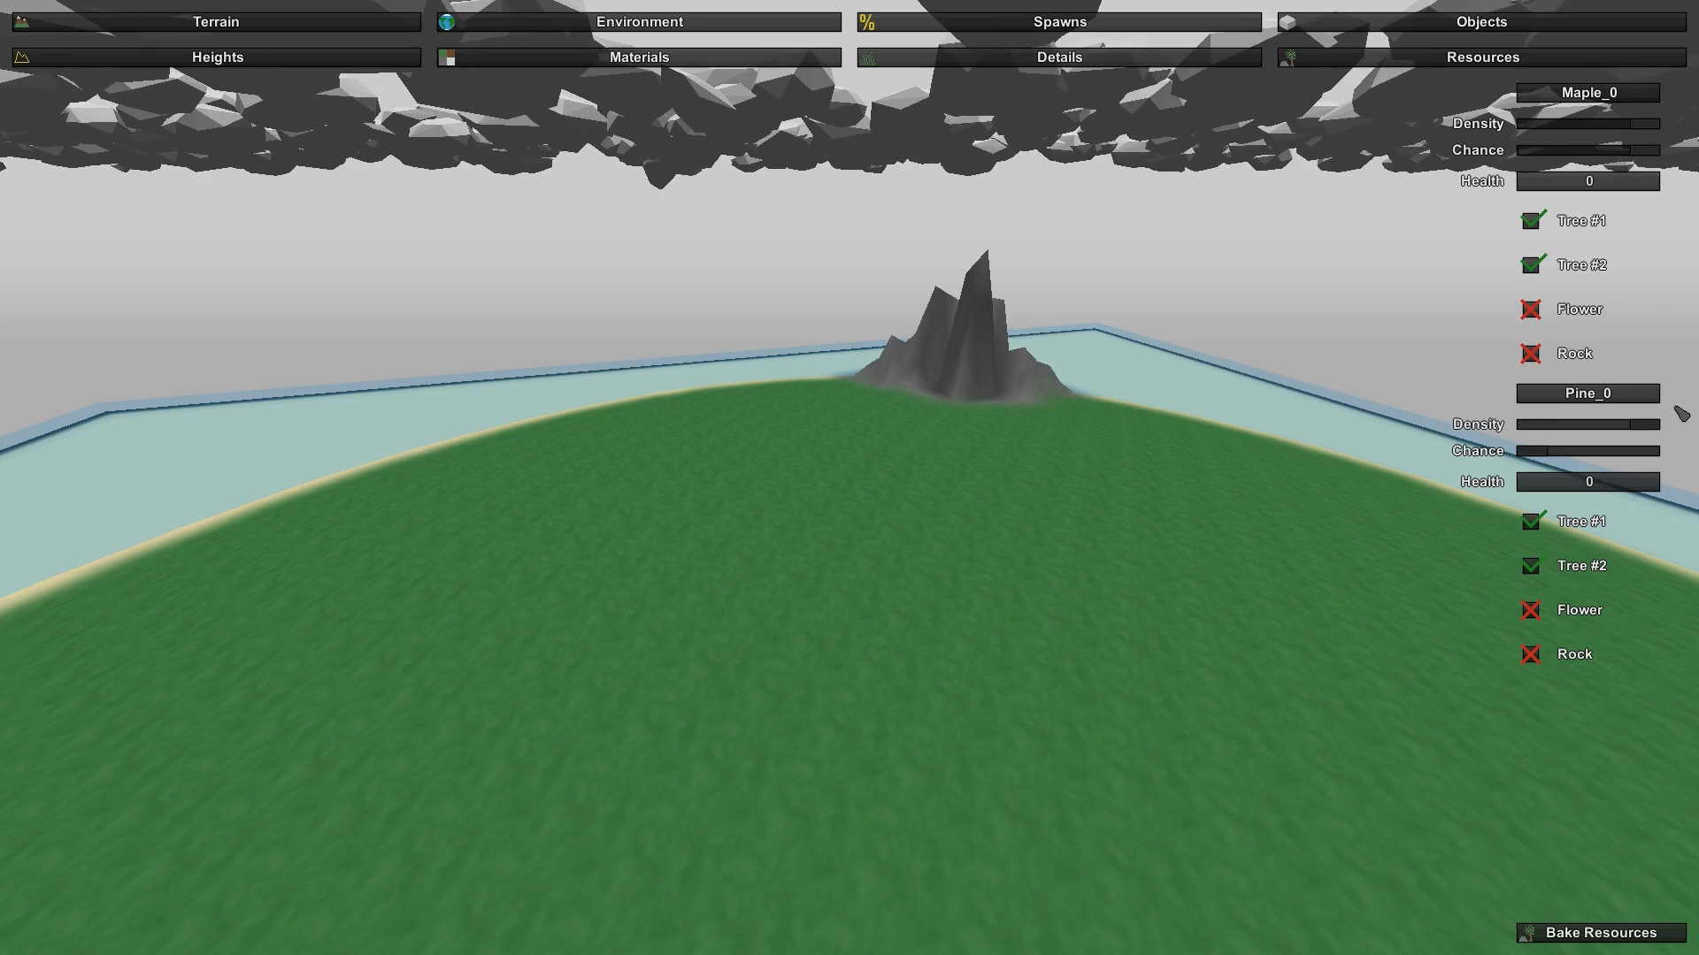
left_click(1588, 935)
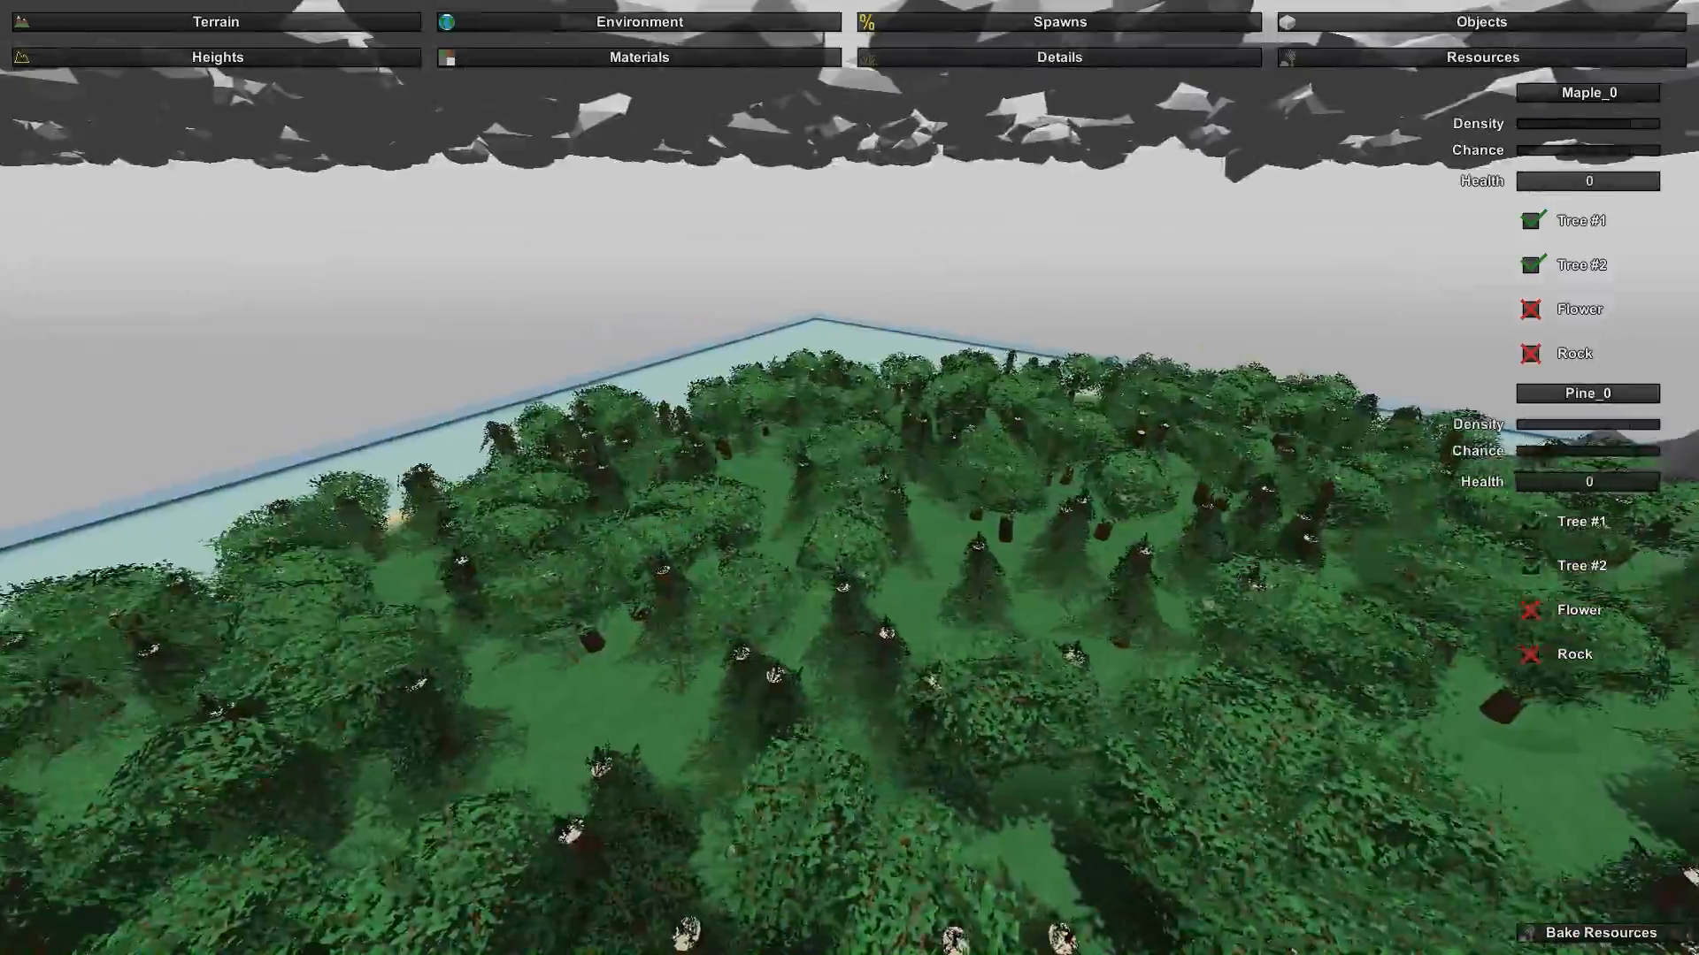
key("w")
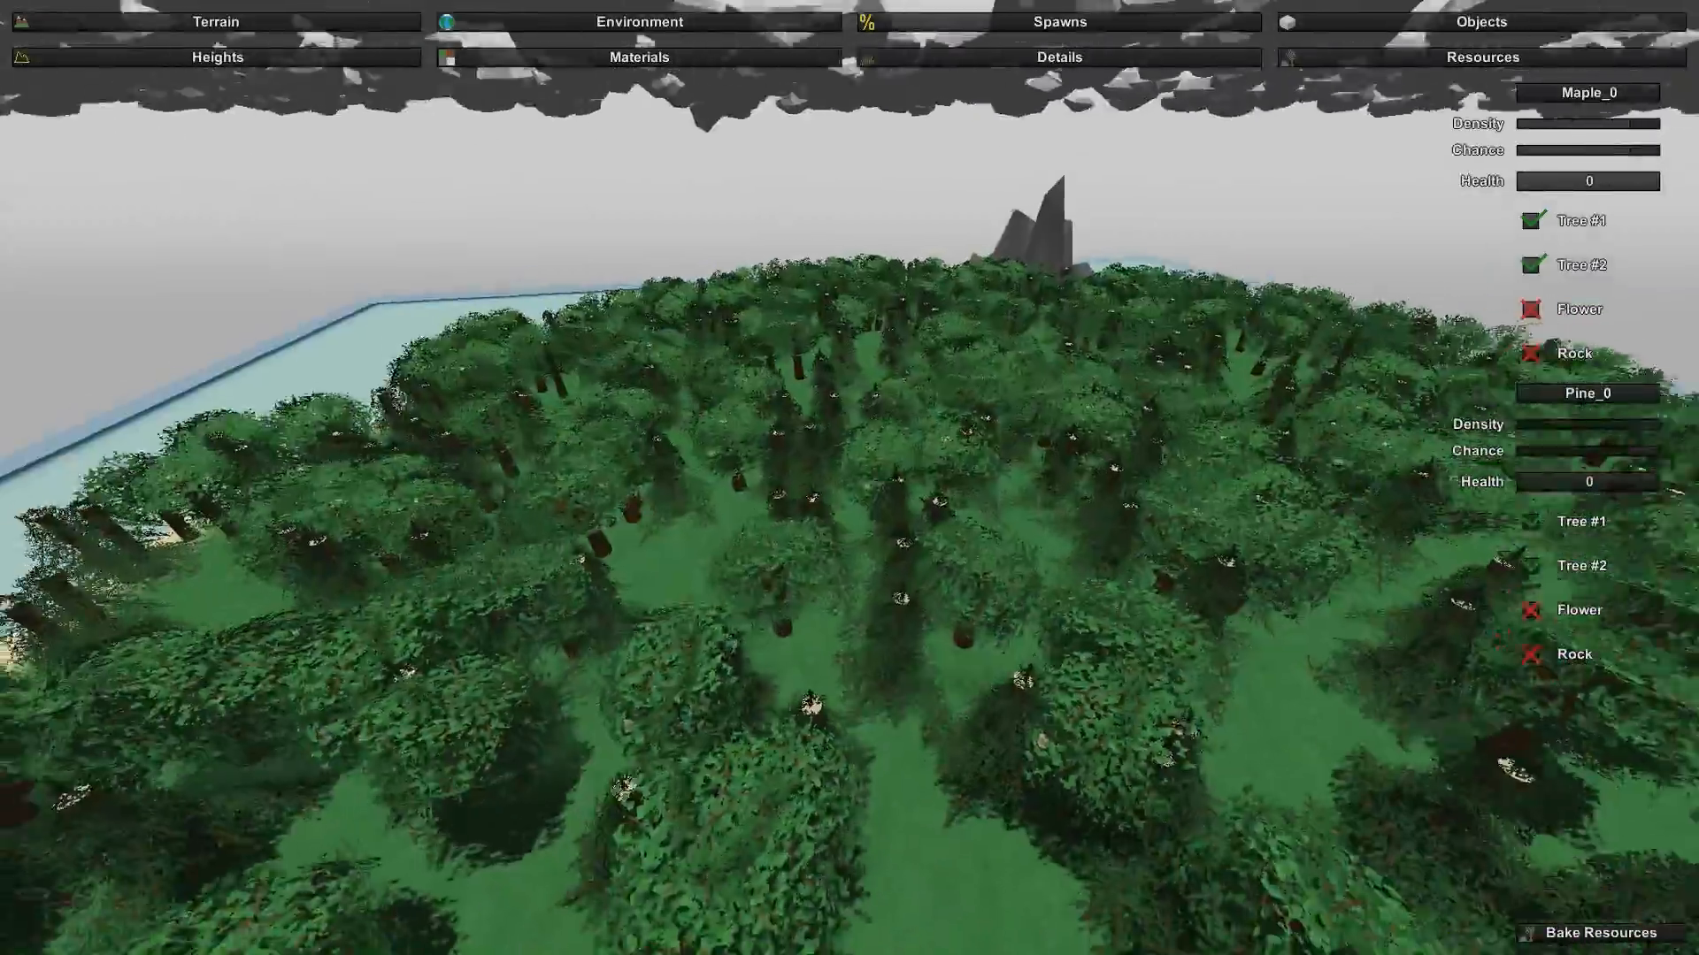
key("s")
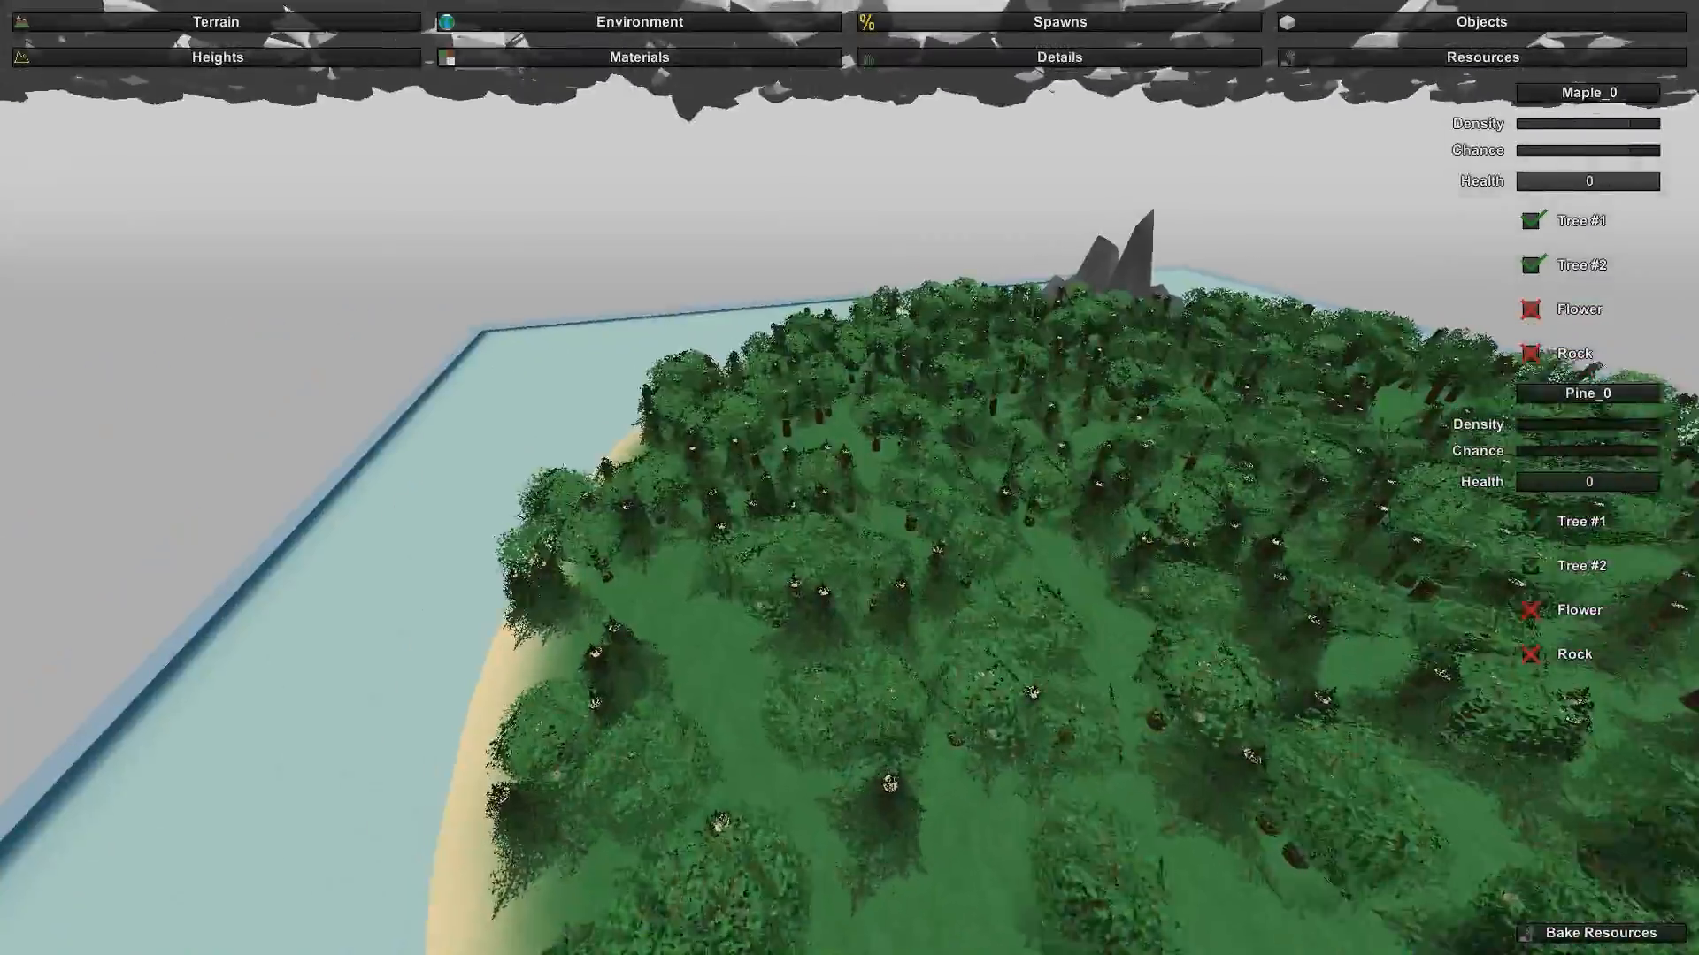
key("w")
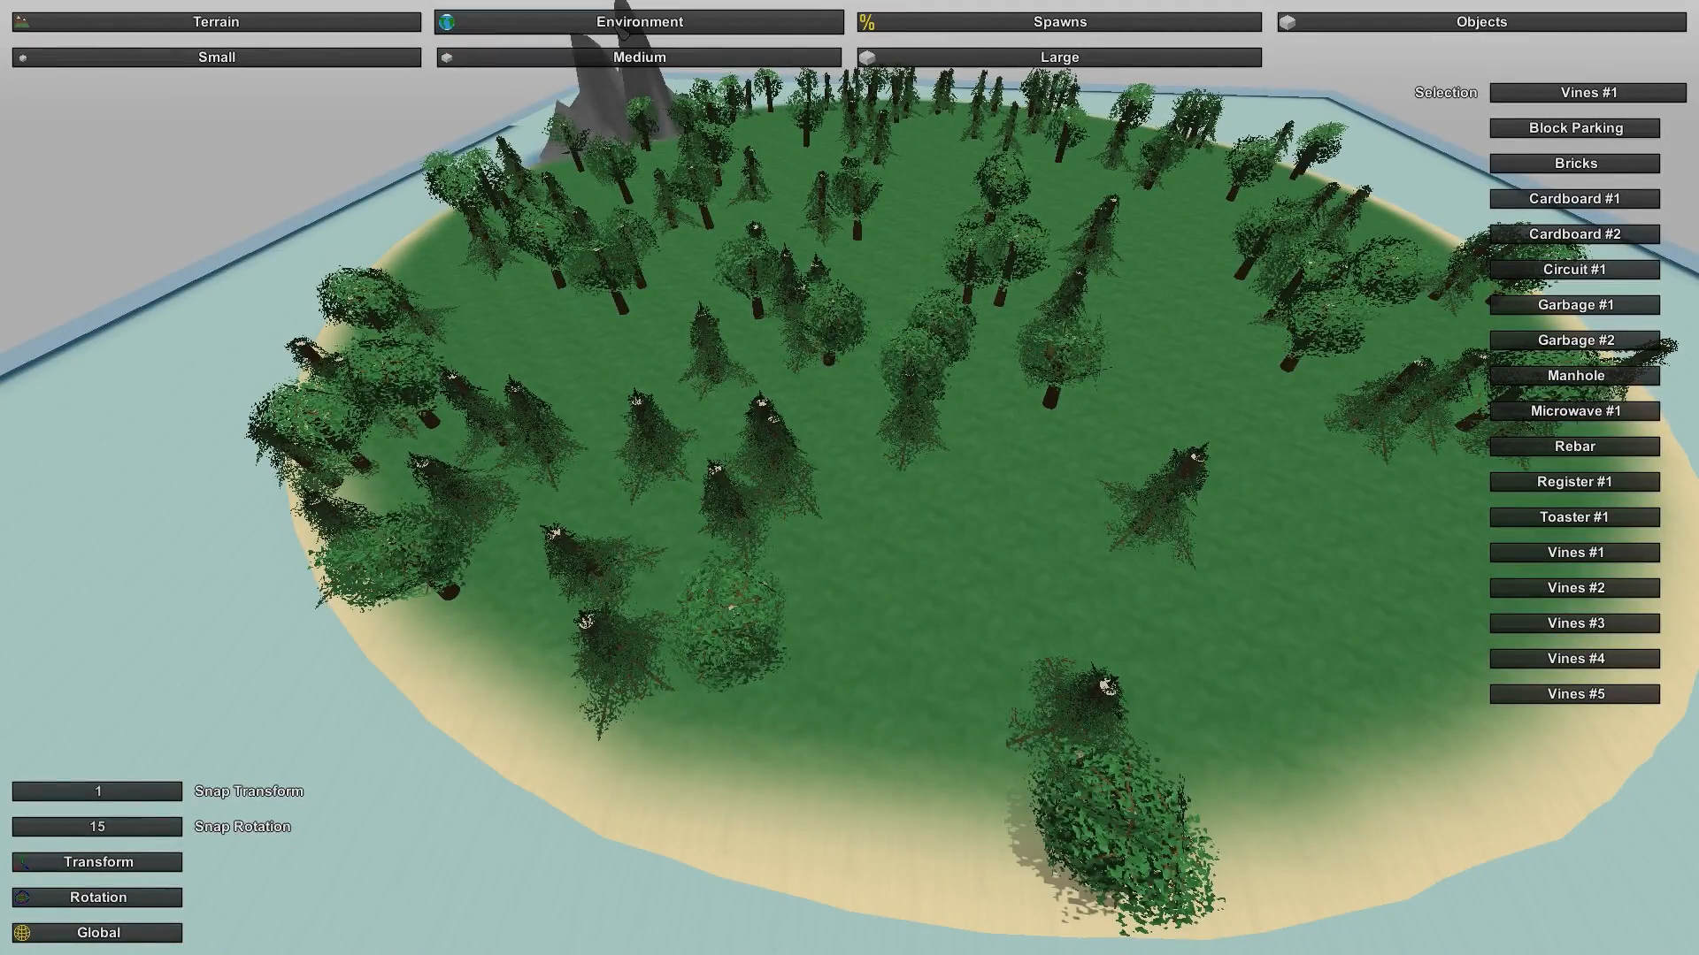
Step: Set density and chance of both Maple_0 and Pine_0 to the minimum and bake the resources again to clear the trees
left_click(266, 21)
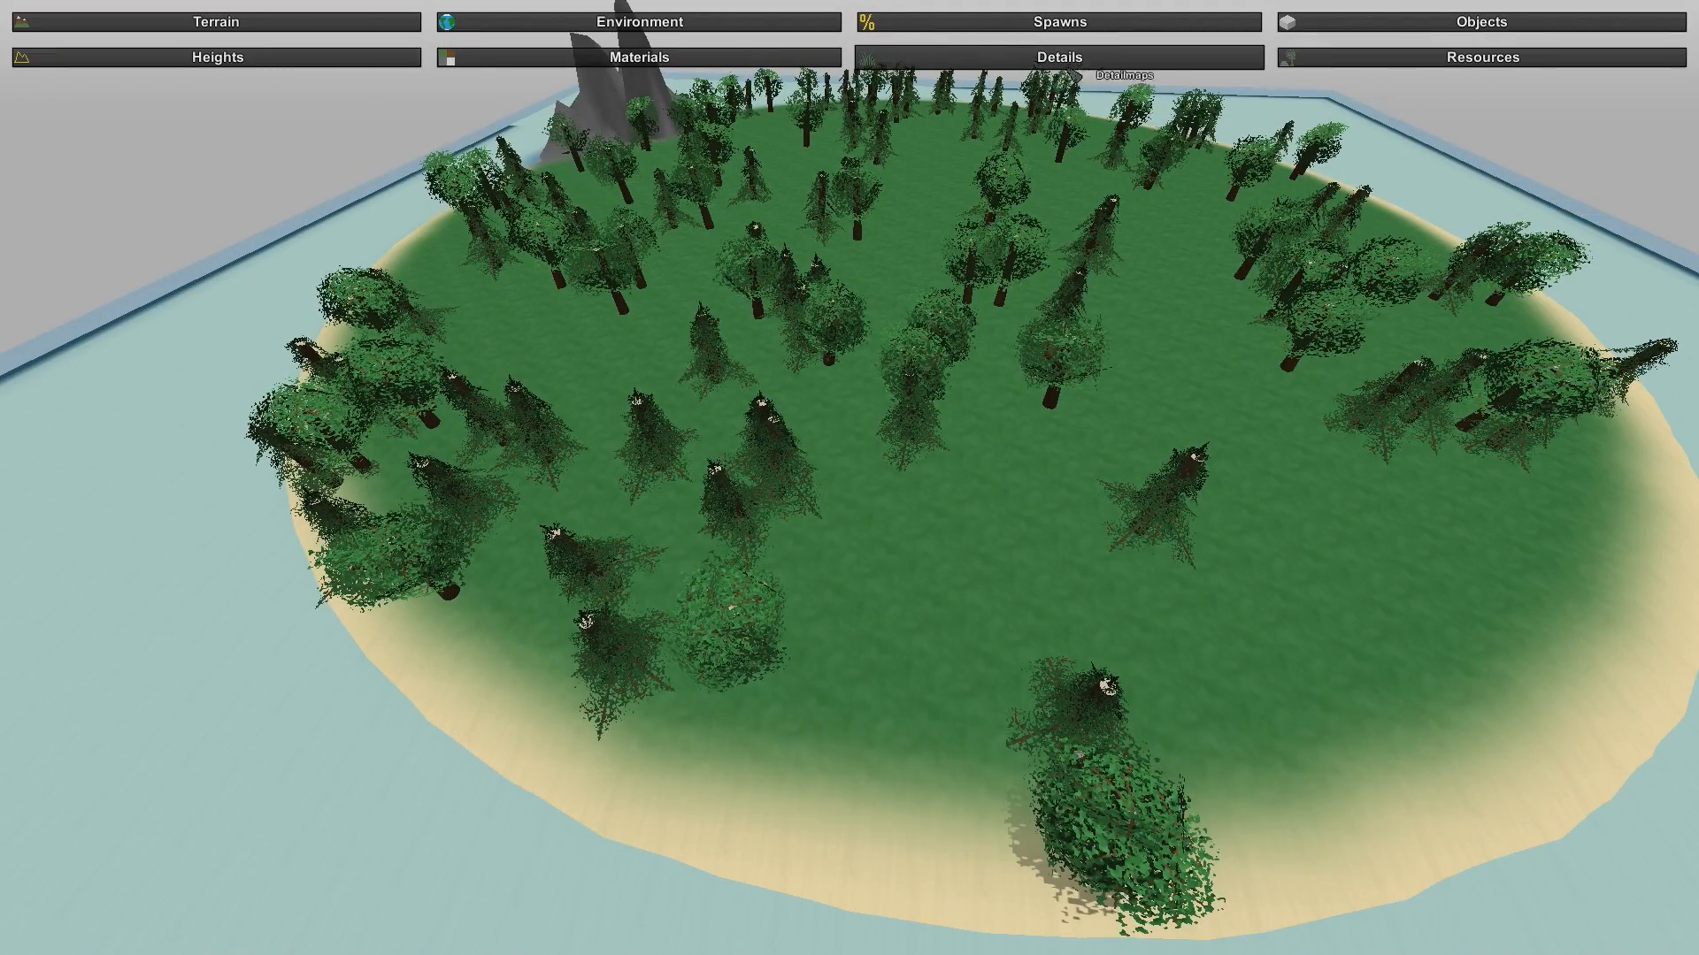
left_click(1436, 62)
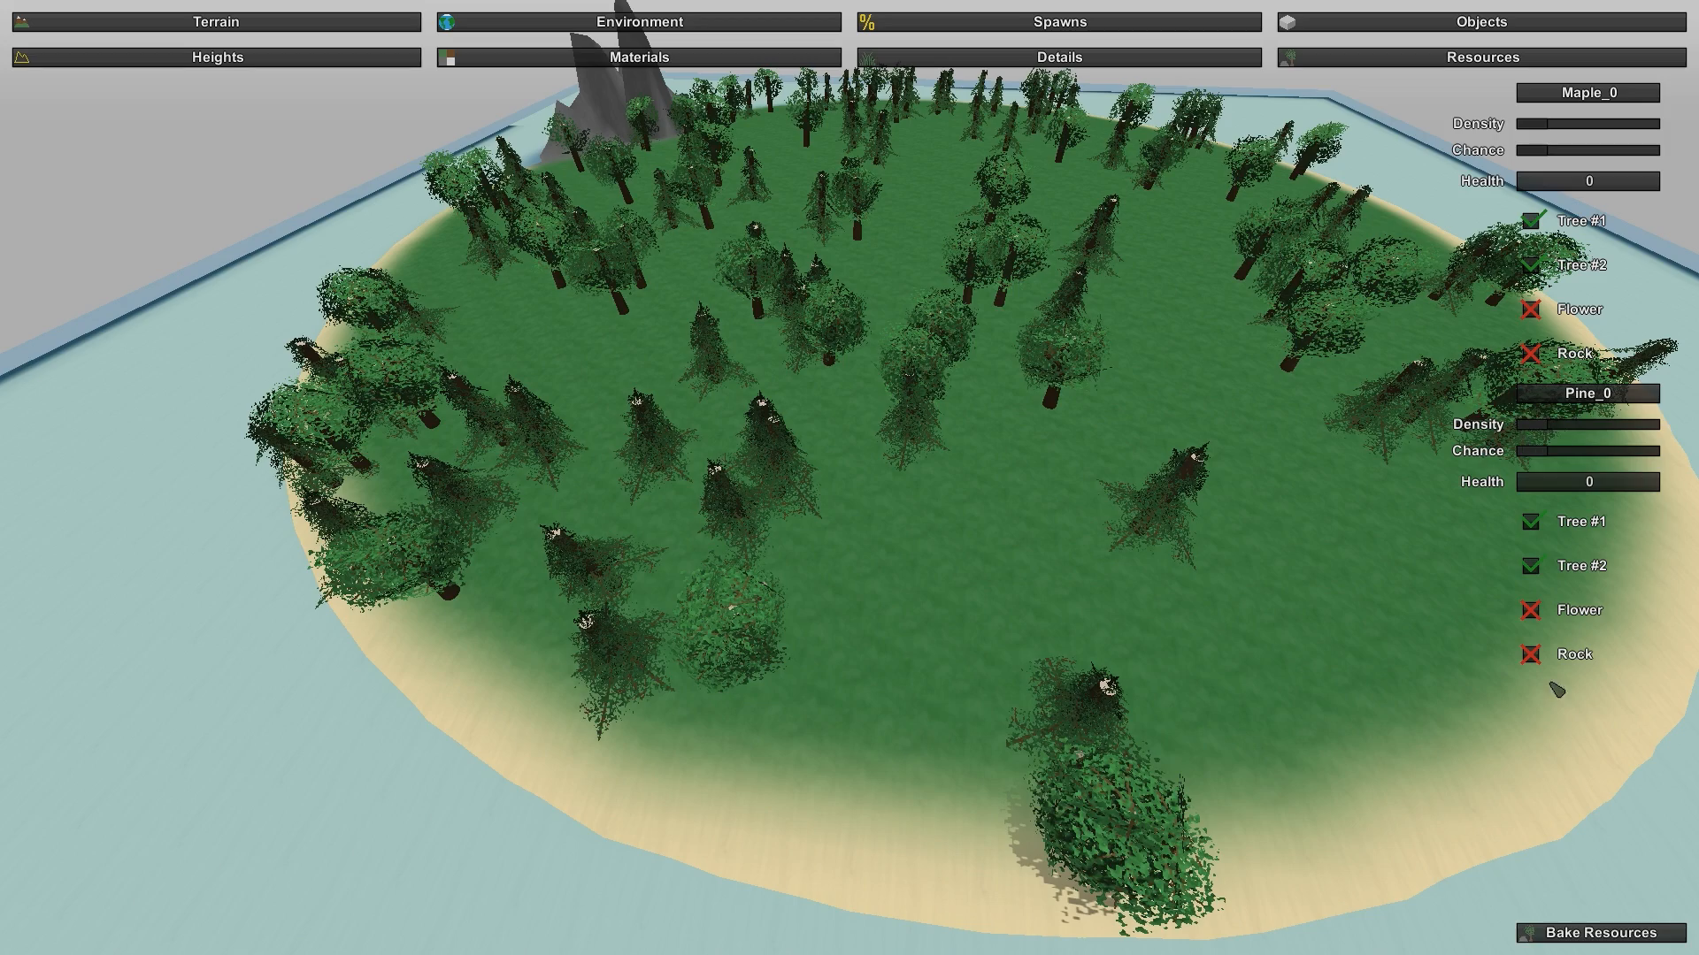
left_click(1593, 934)
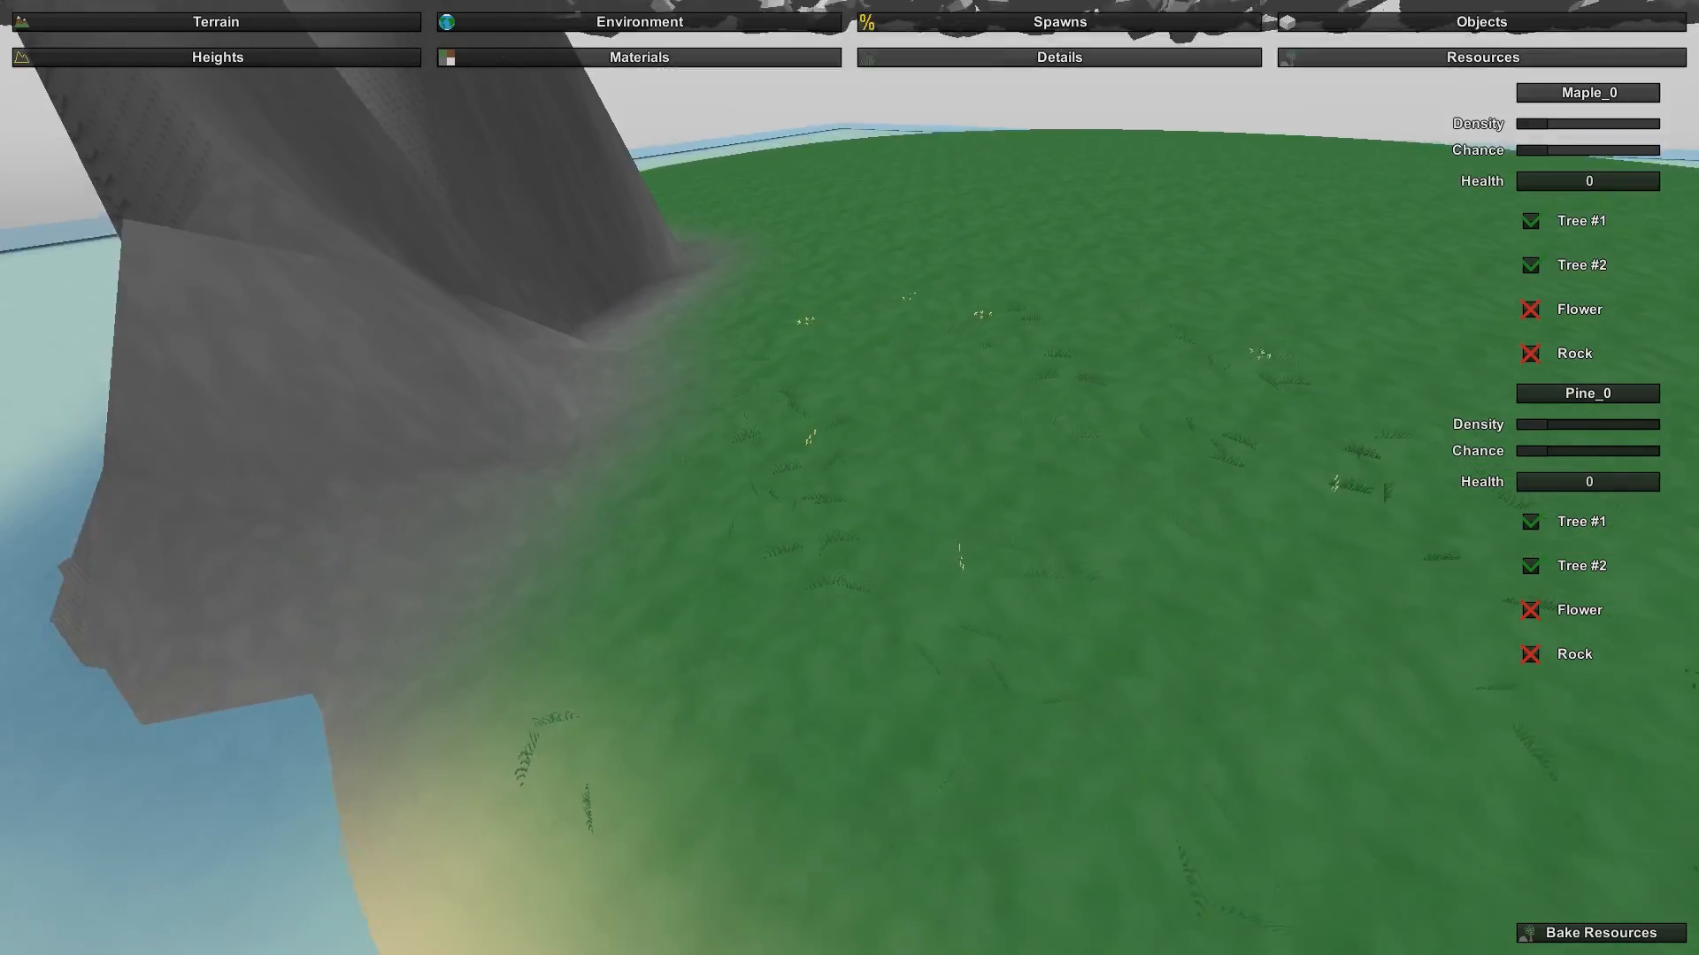
key("s")
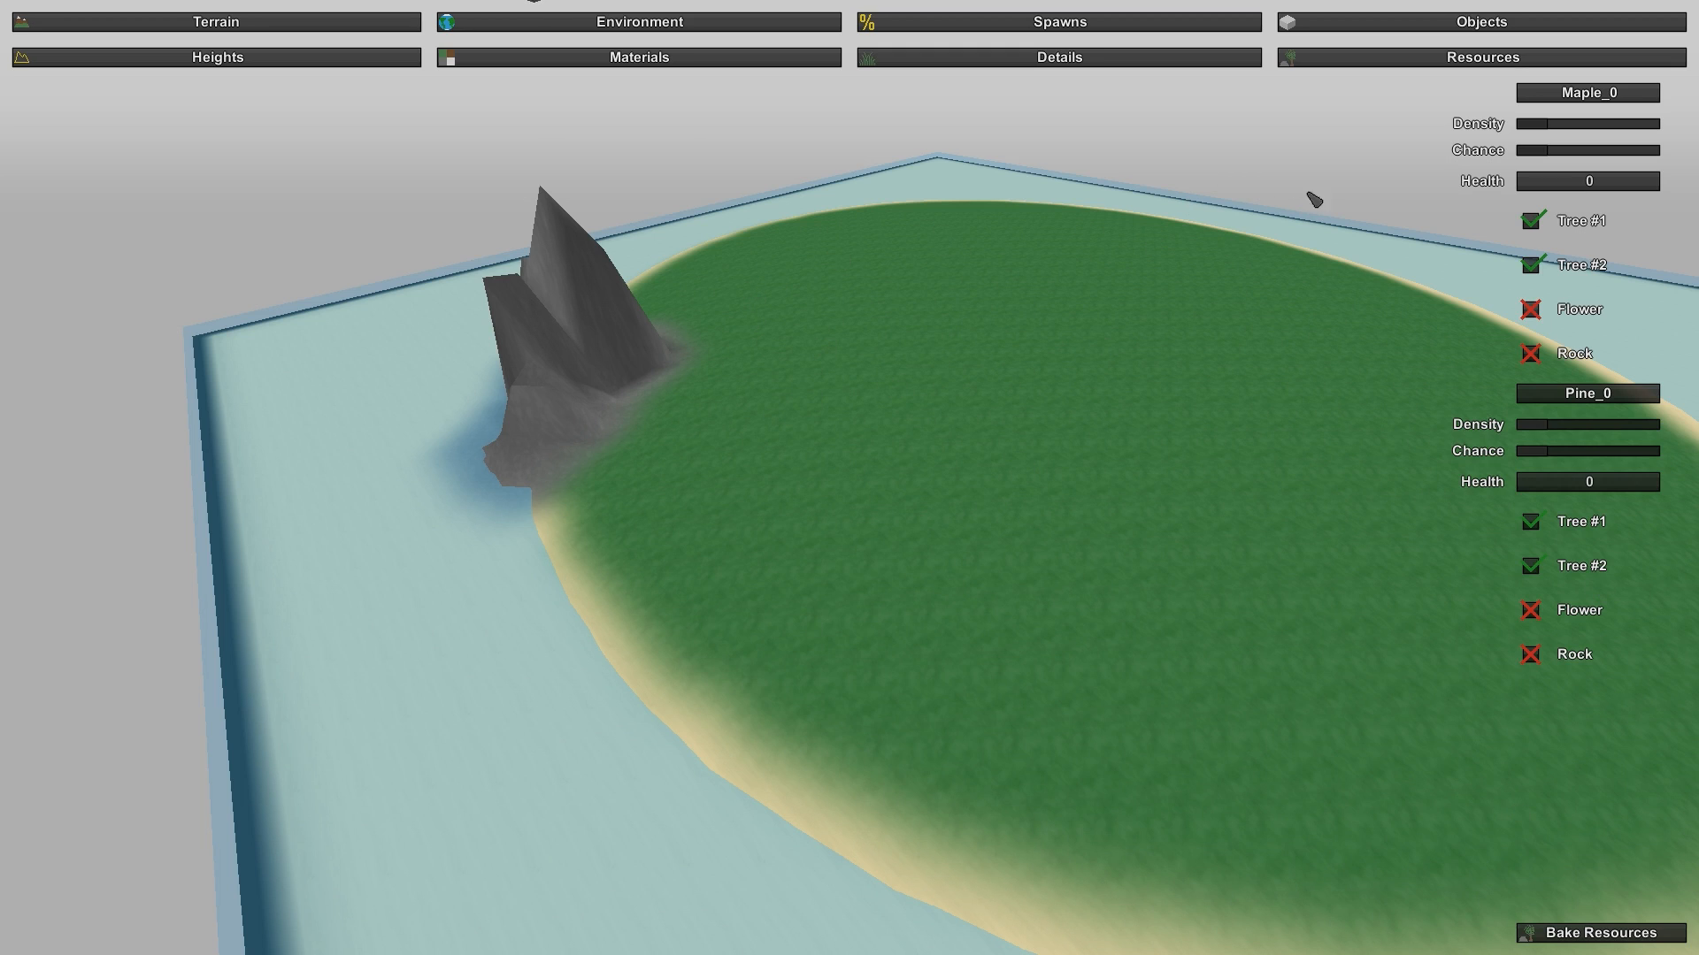
Step: Open the road editing tools and lay the first Highway_0 nodes along the grass beside the mountain
left_click(1311, 24)
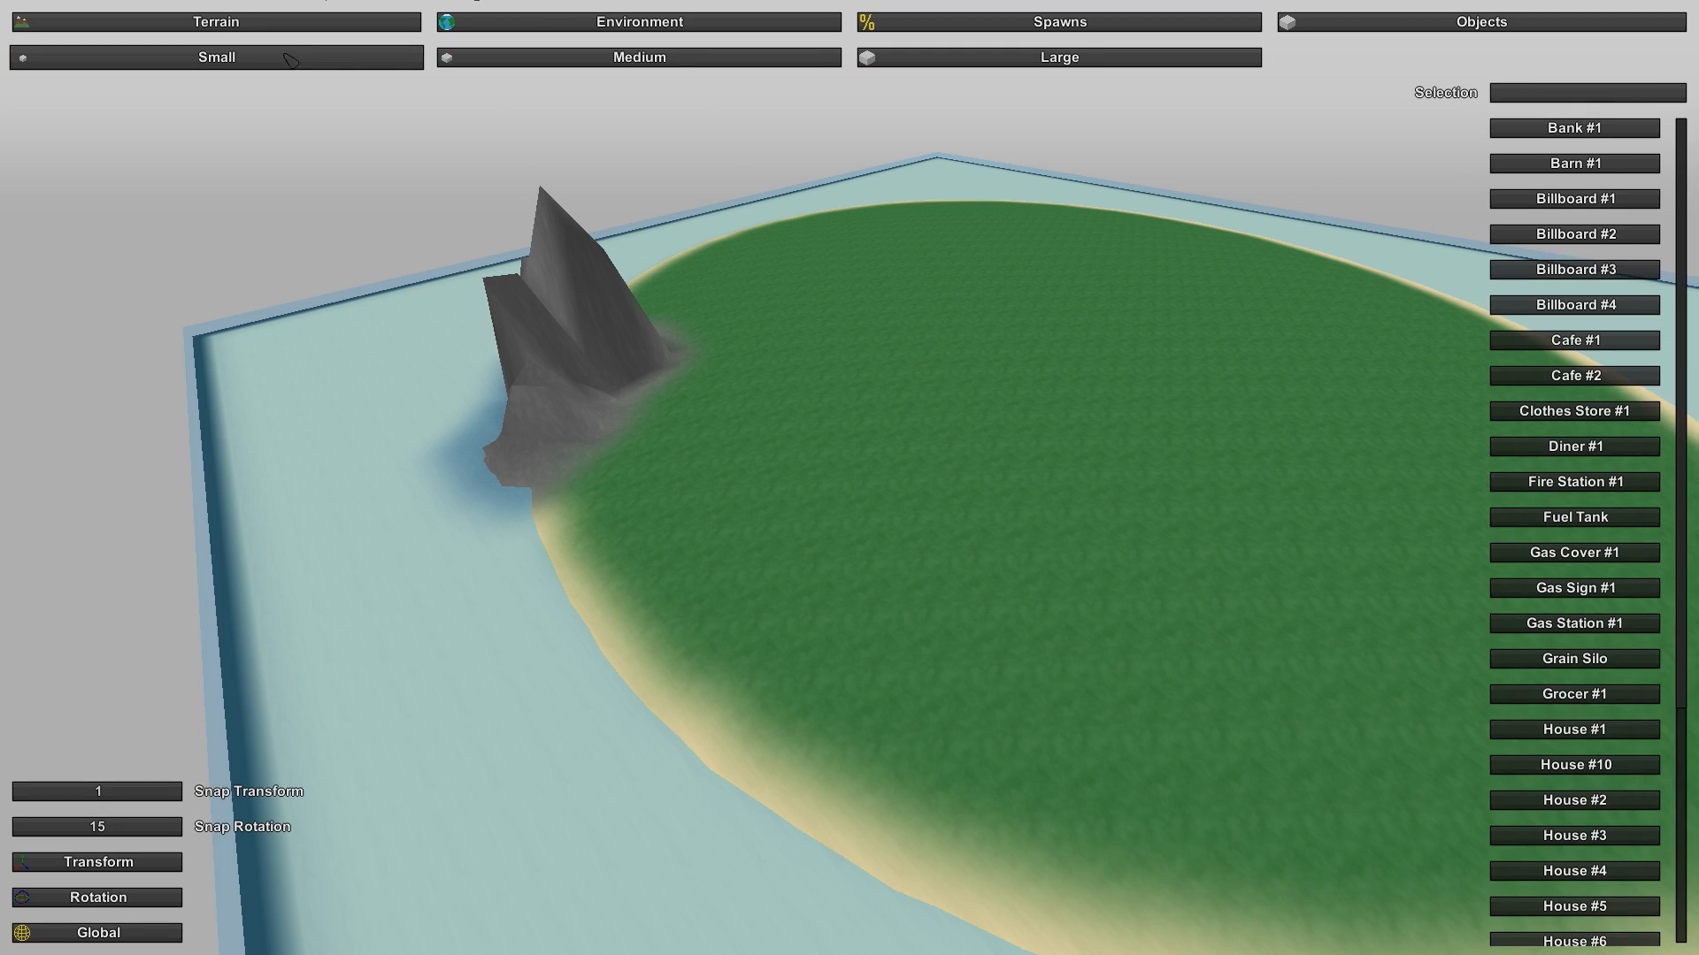
left_click(1325, 19)
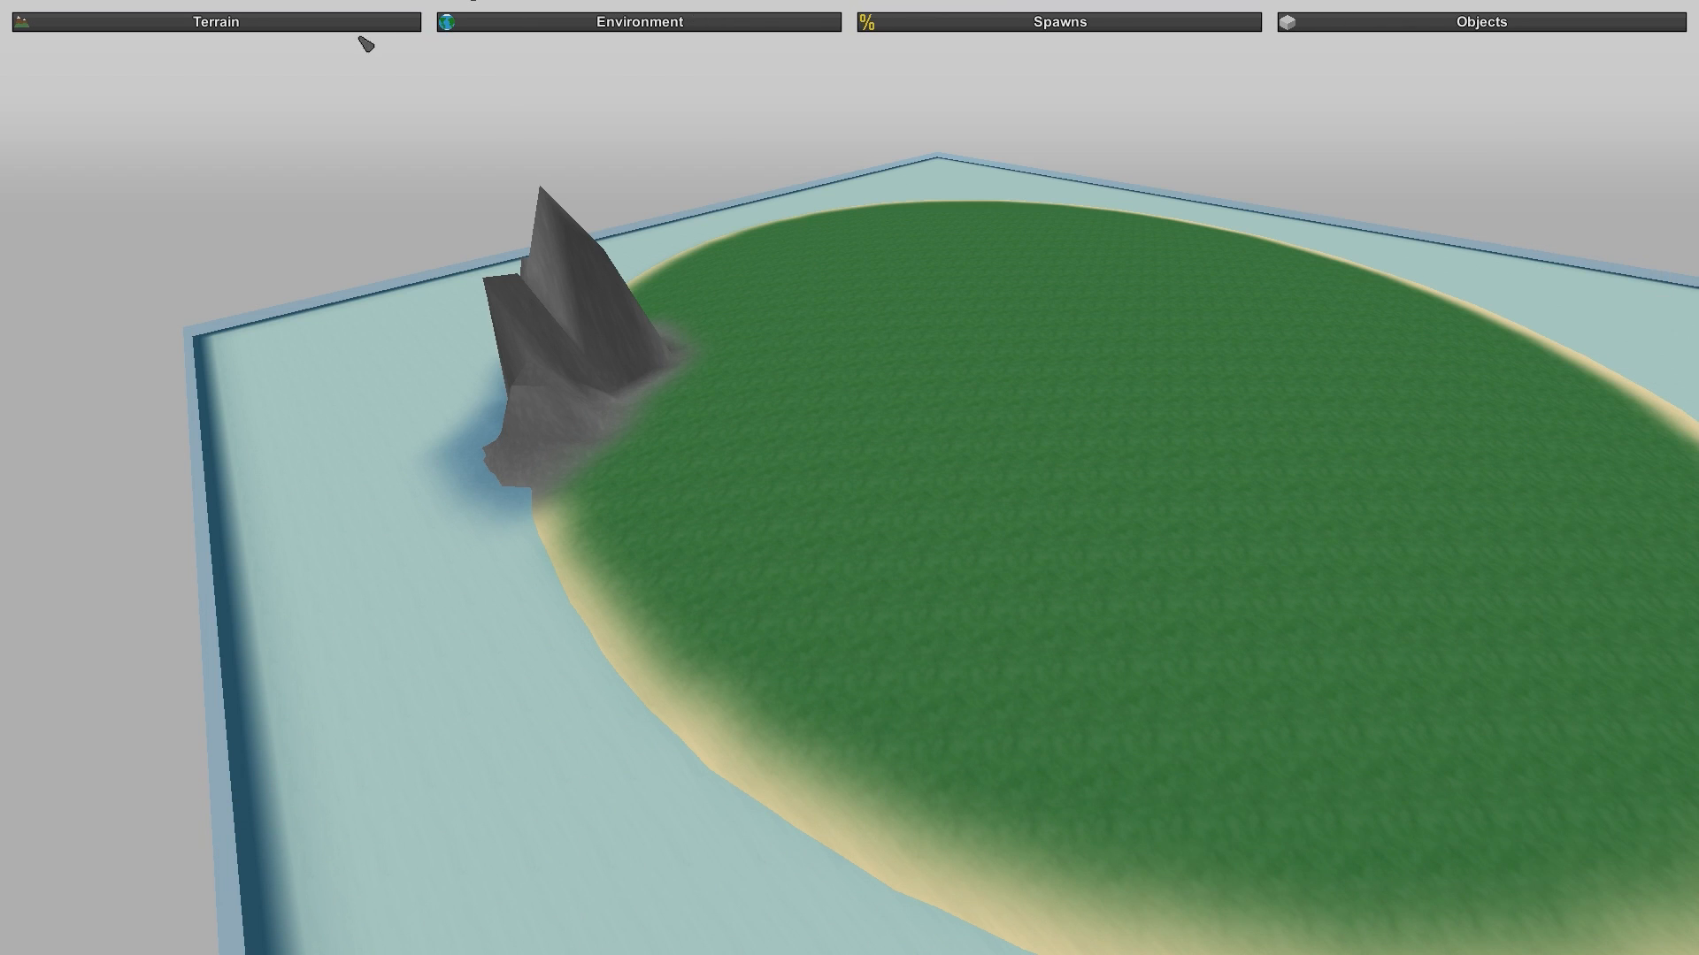
left_click(531, 23)
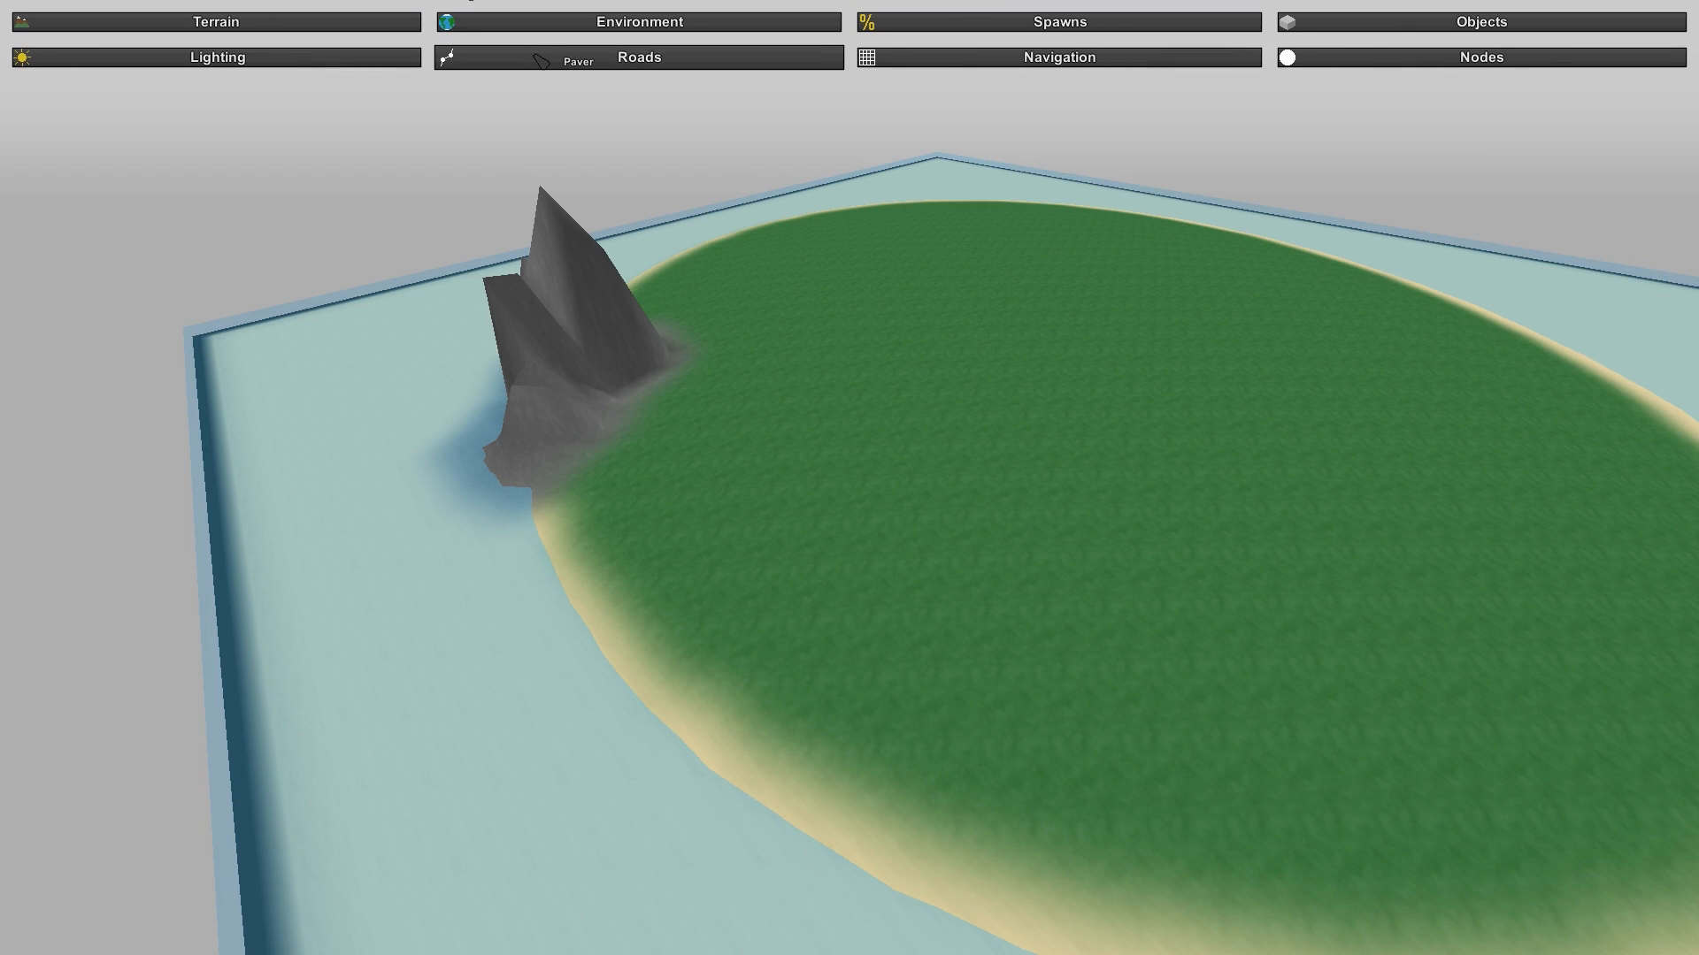
left_click(537, 59)
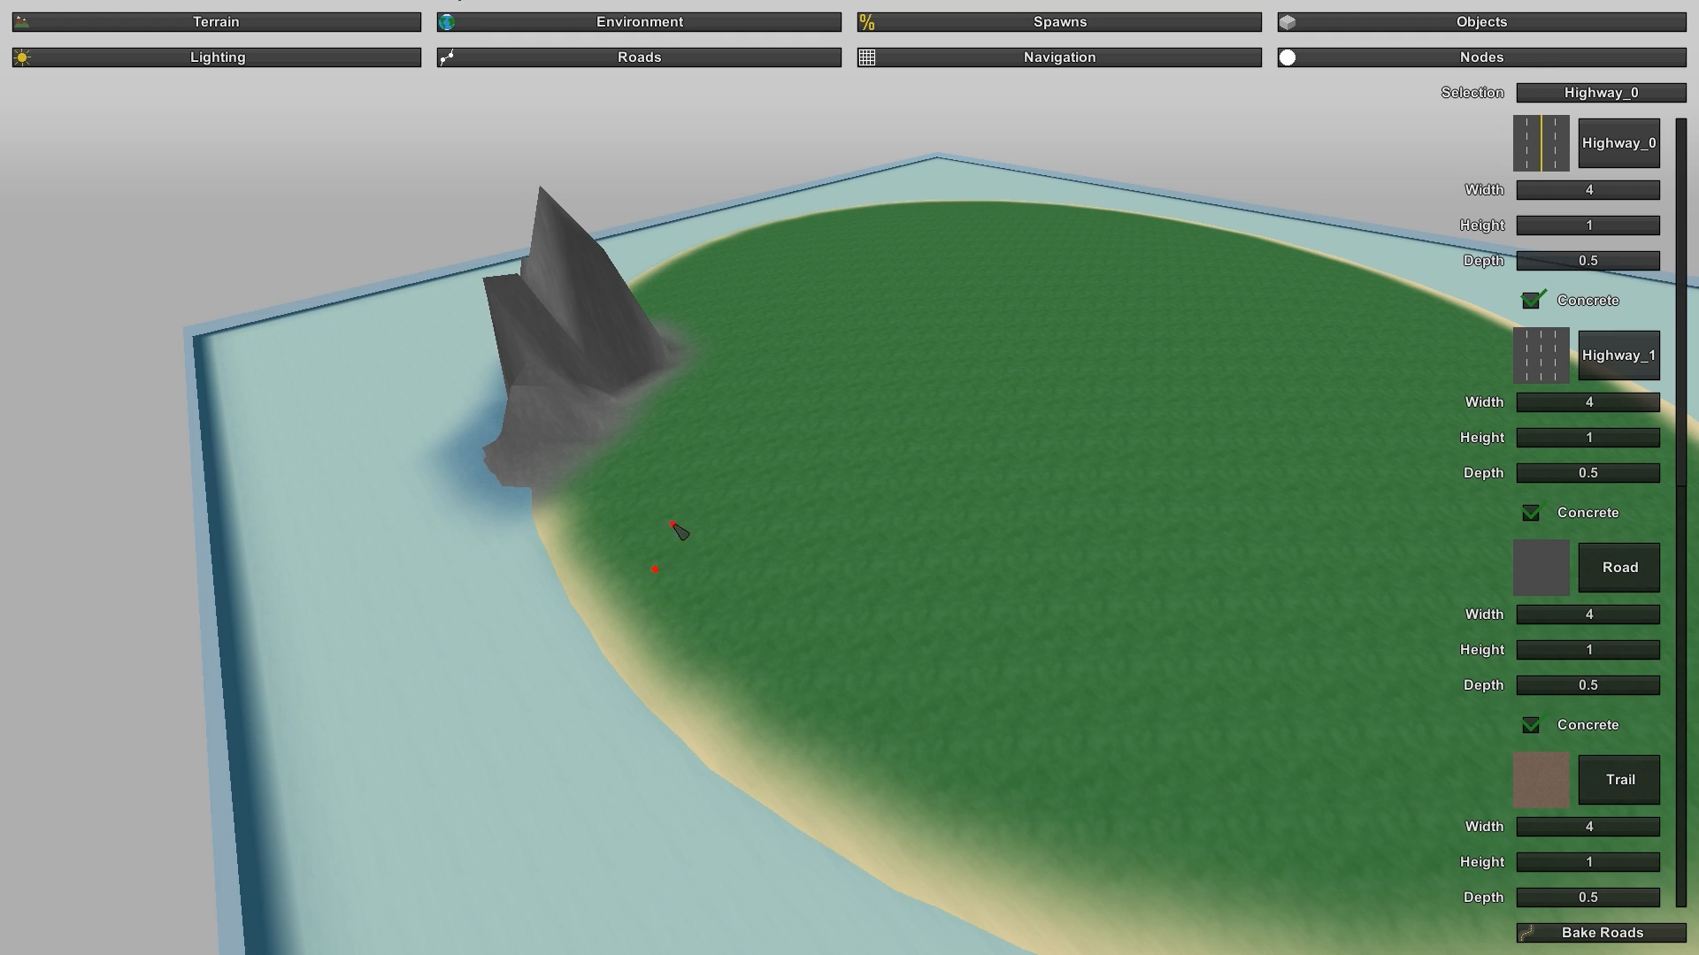
left_click(672, 452)
left_click(735, 334)
left_click(1020, 378)
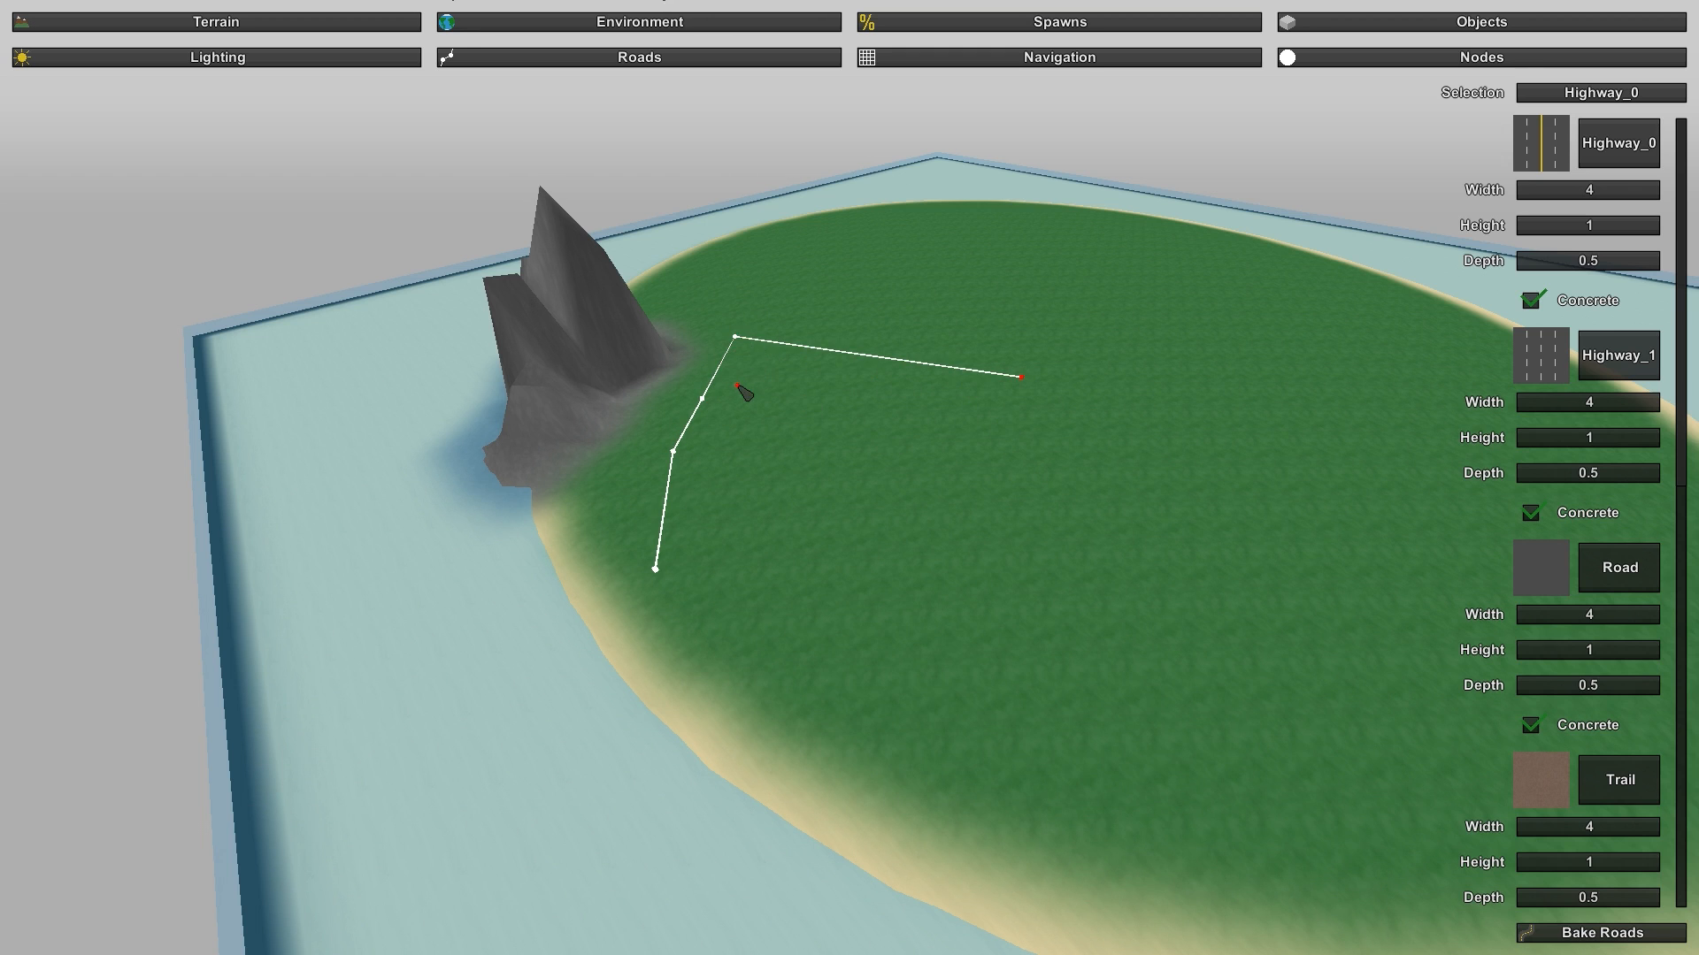
Step: Delete the last road node reaching into the island's interior and select the remaining road end beside the mountain
right_click_drag(736, 385, 695, 495)
key("w")
key("s")
key("s")
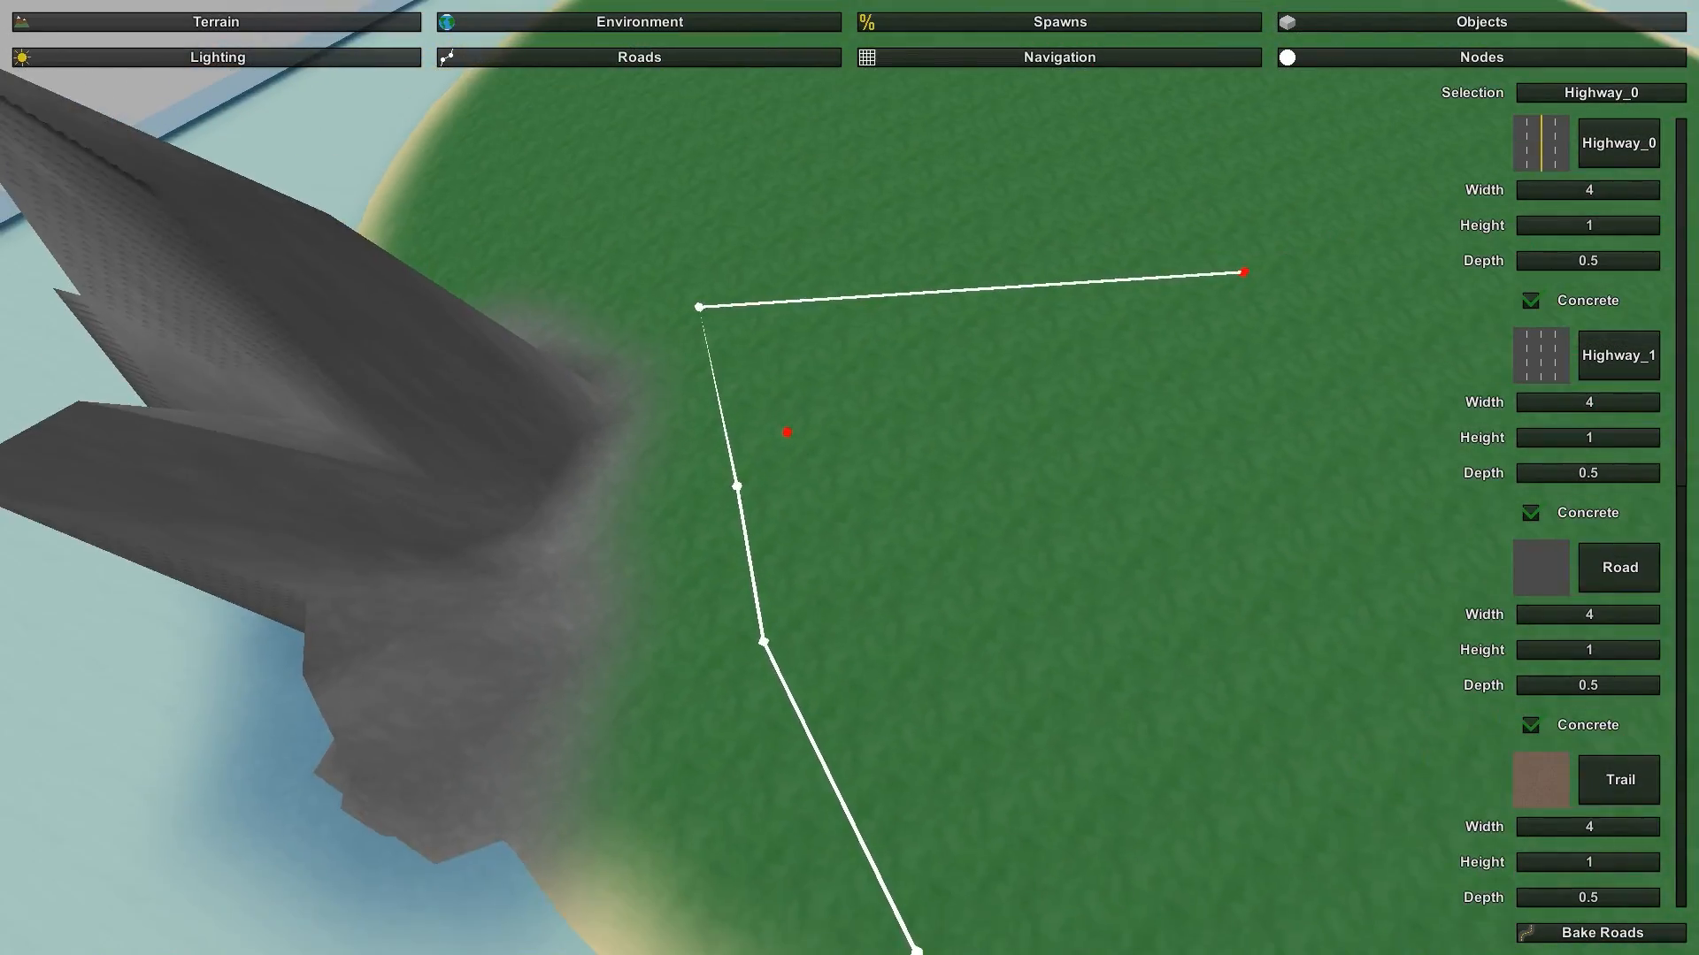
key("Delete")
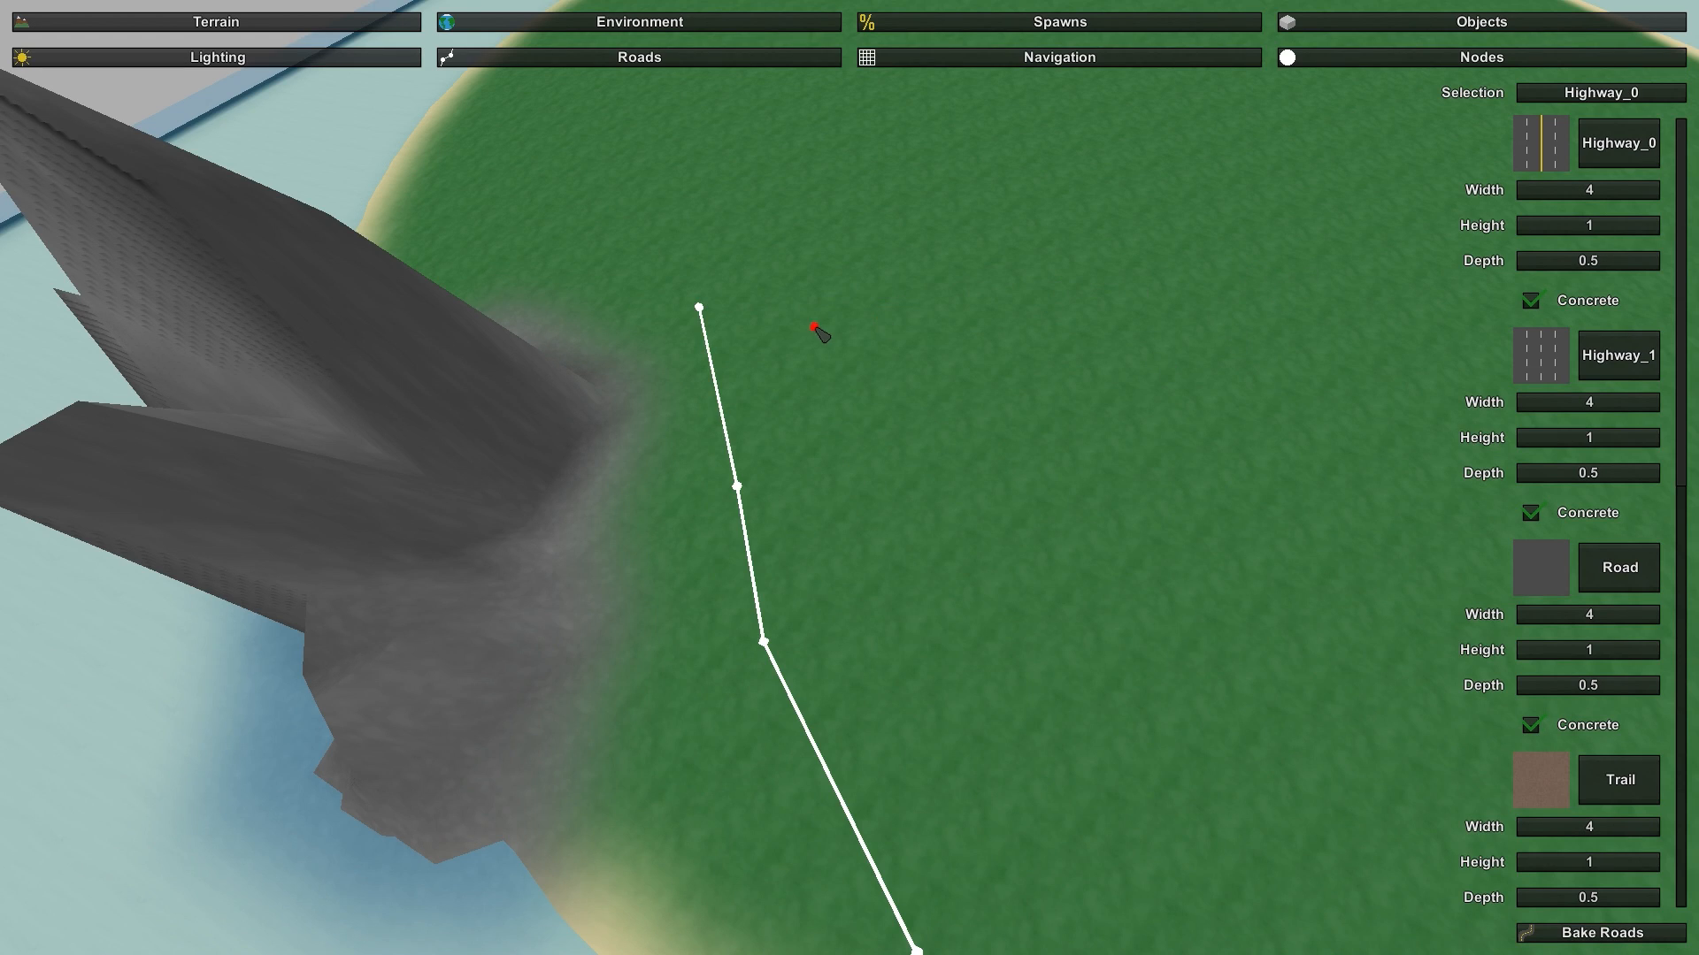
right_click_drag(819, 334, 746, 239)
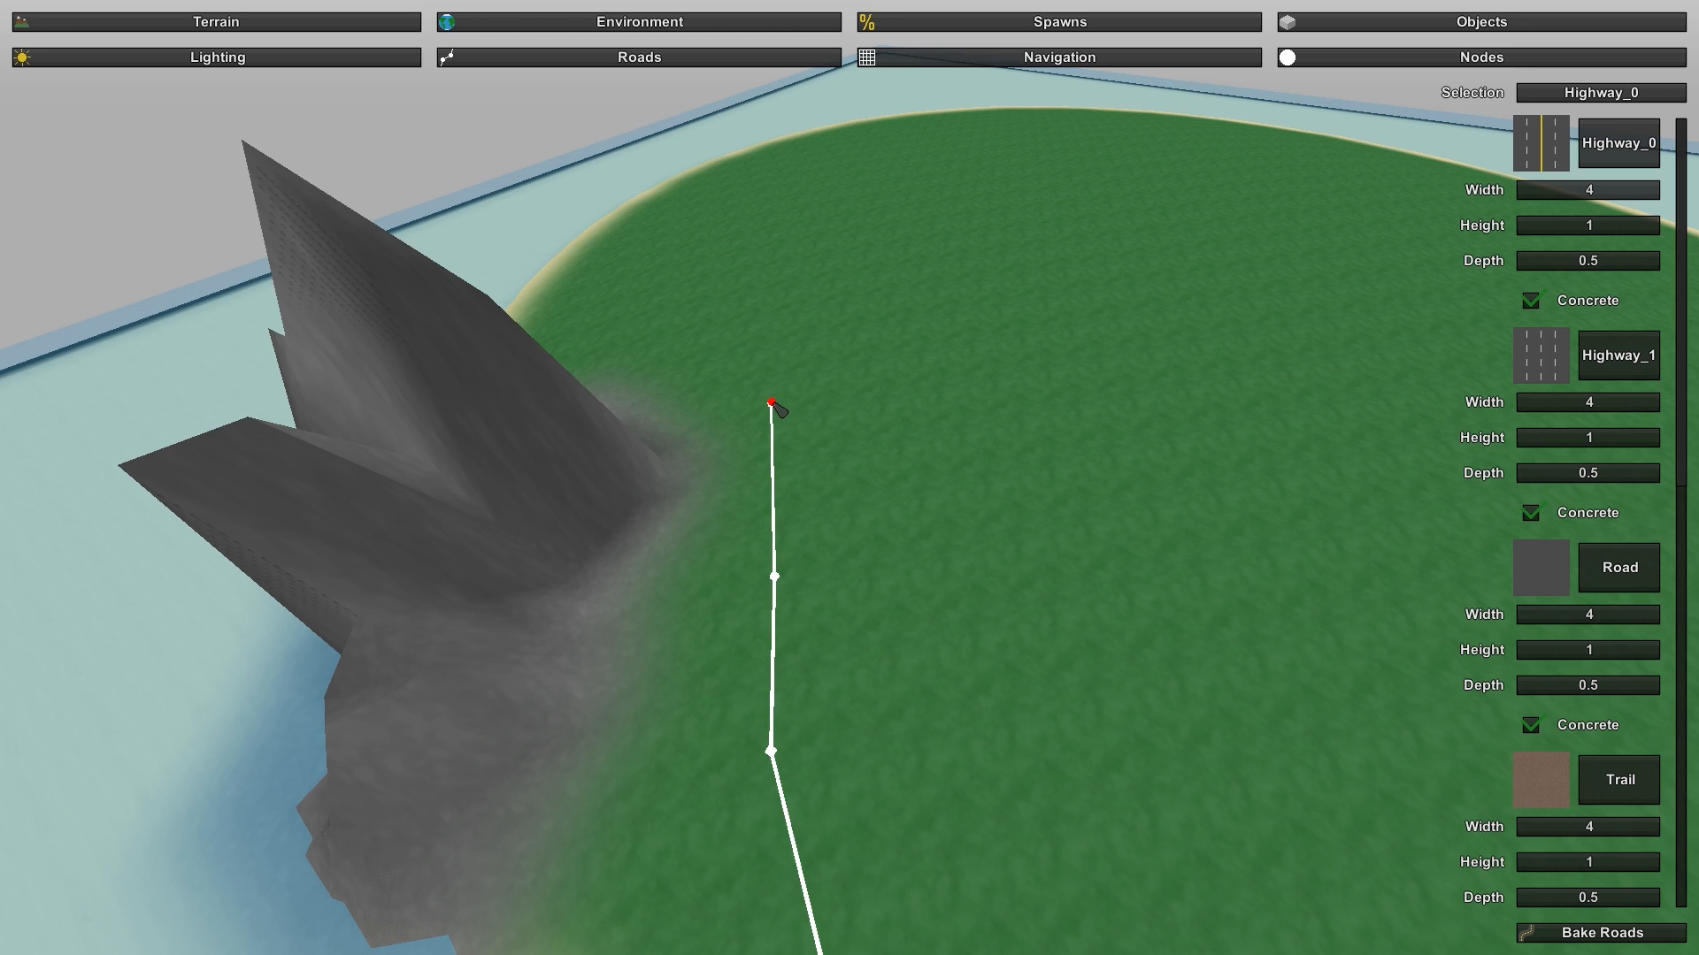
right_click_drag(849, 399, 956, 500)
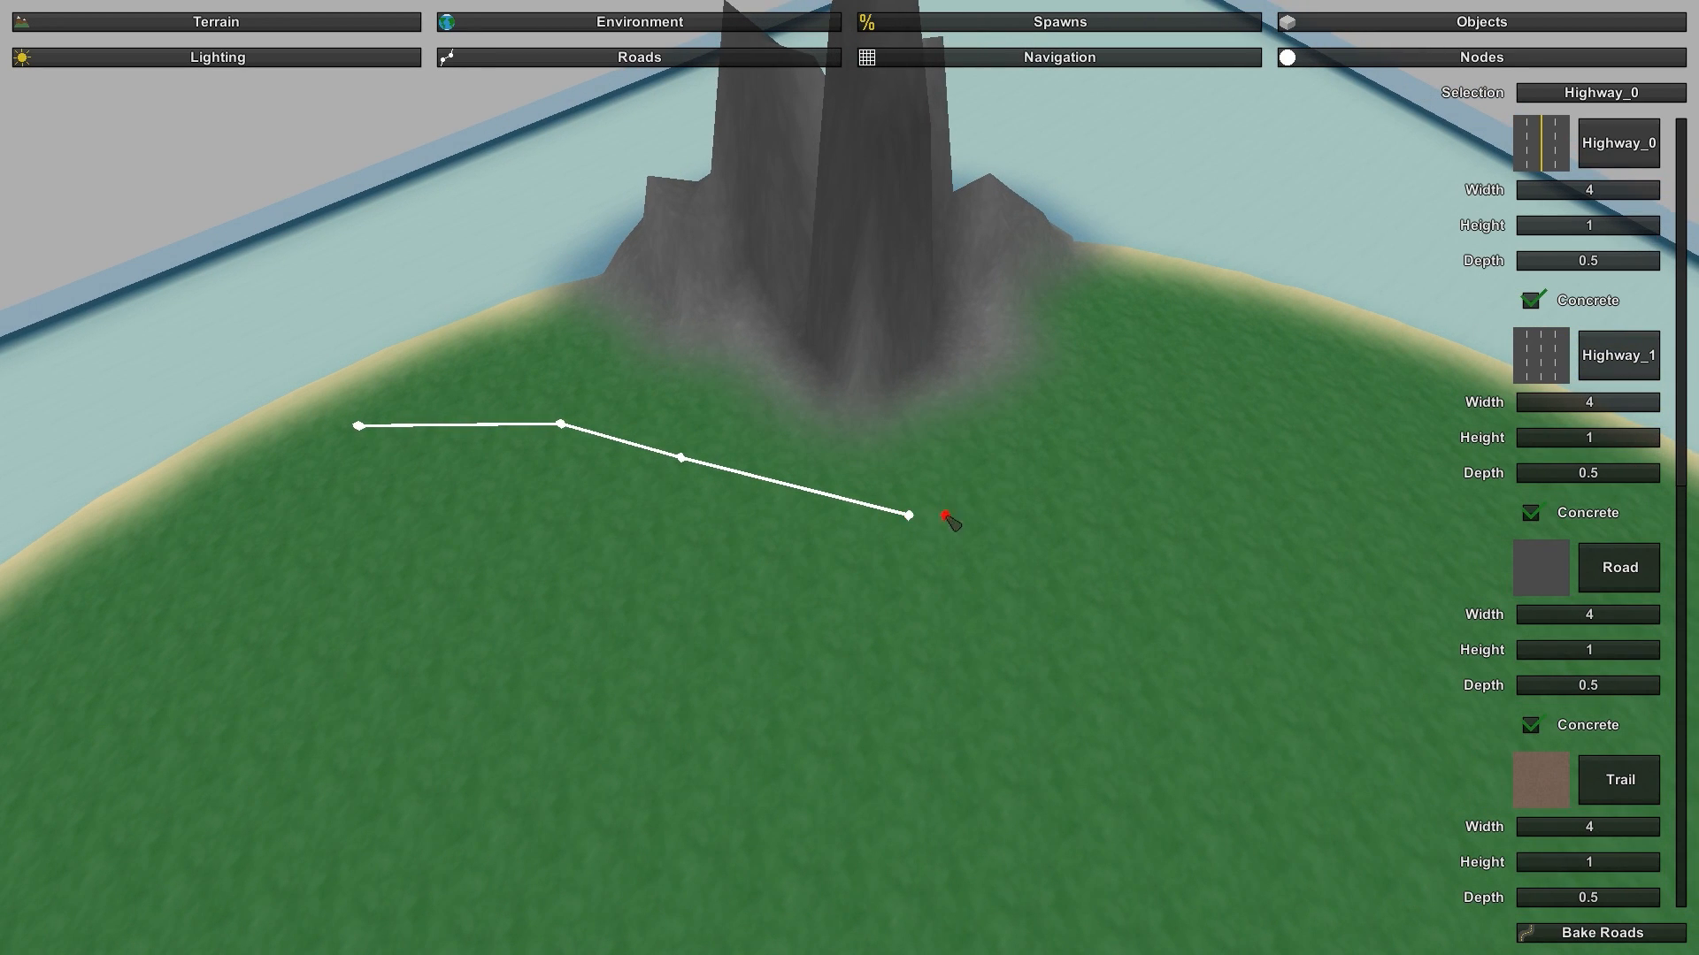
left_click(1220, 496)
left_click(1110, 593)
left_click(1090, 706)
left_click(1407, 699)
left_click(1392, 414)
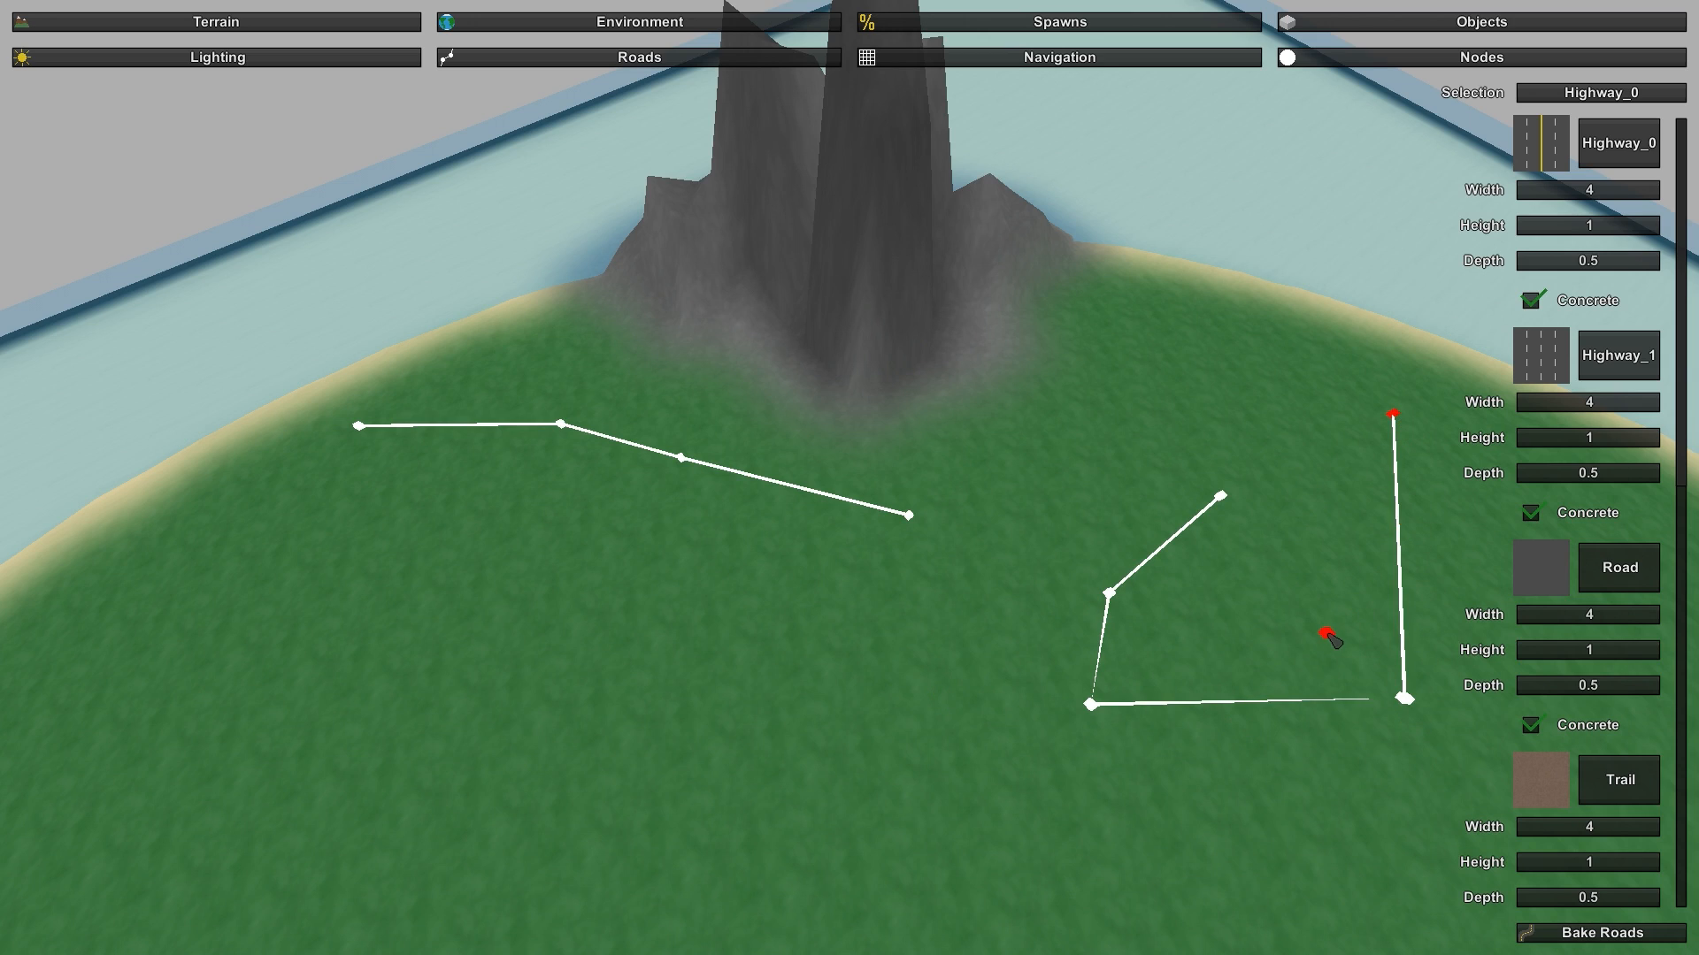
key("Delete")
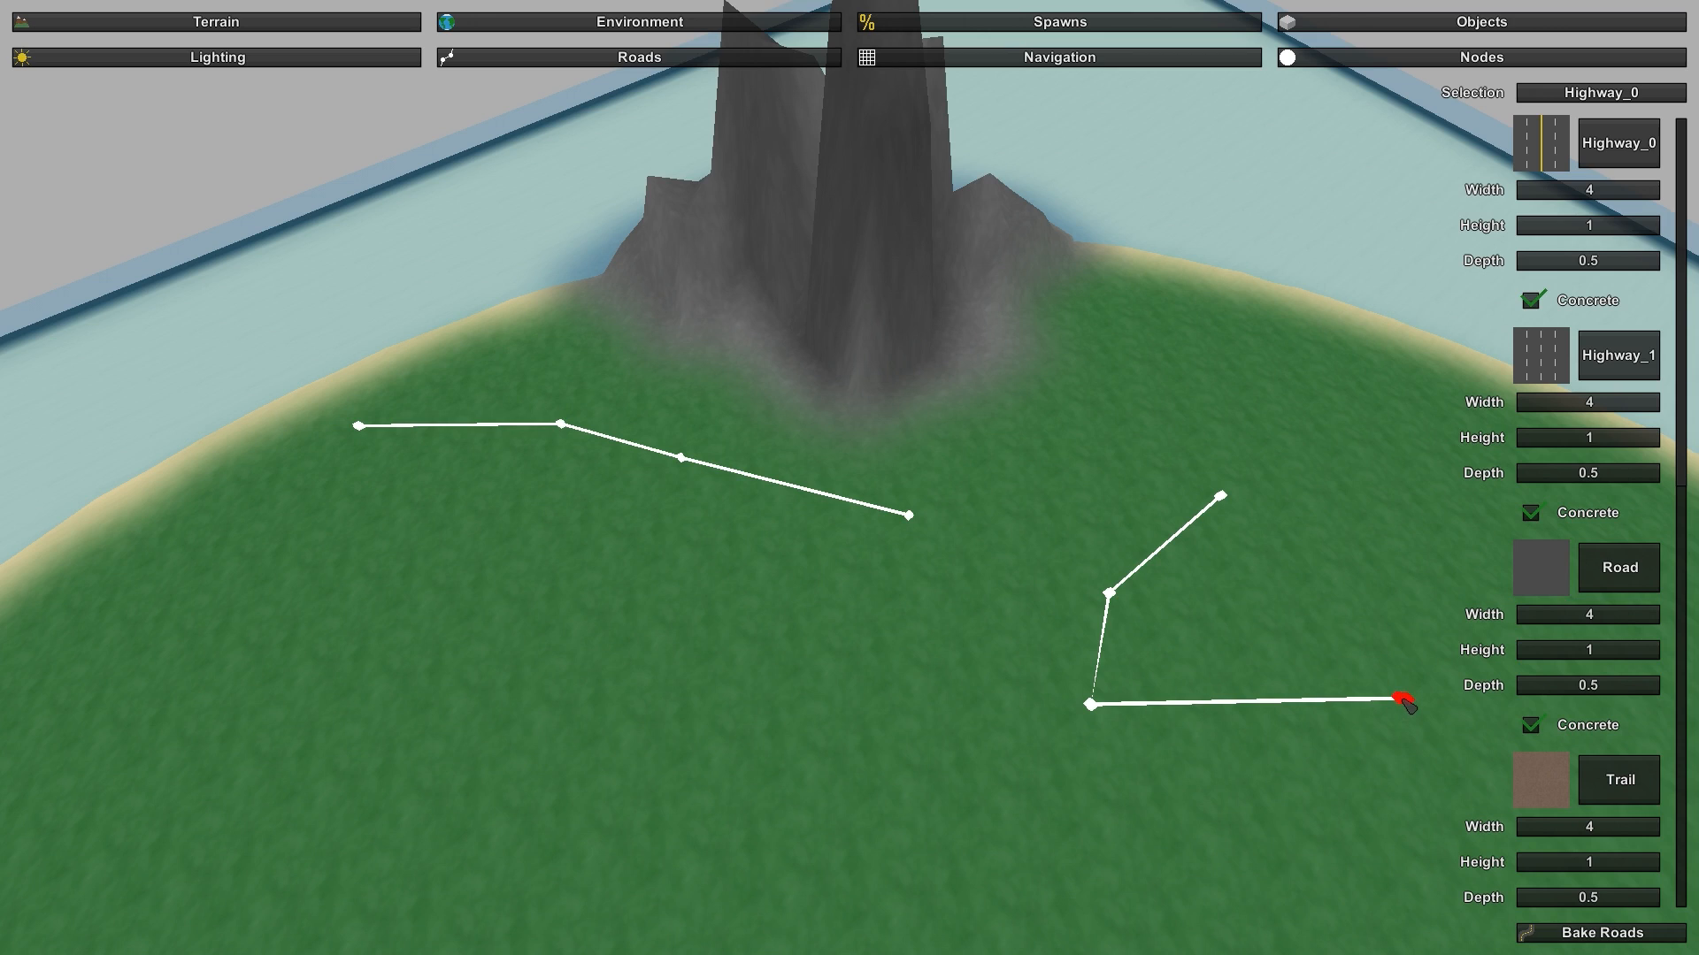
key("Delete")
left_click(1089, 703)
key("Delete")
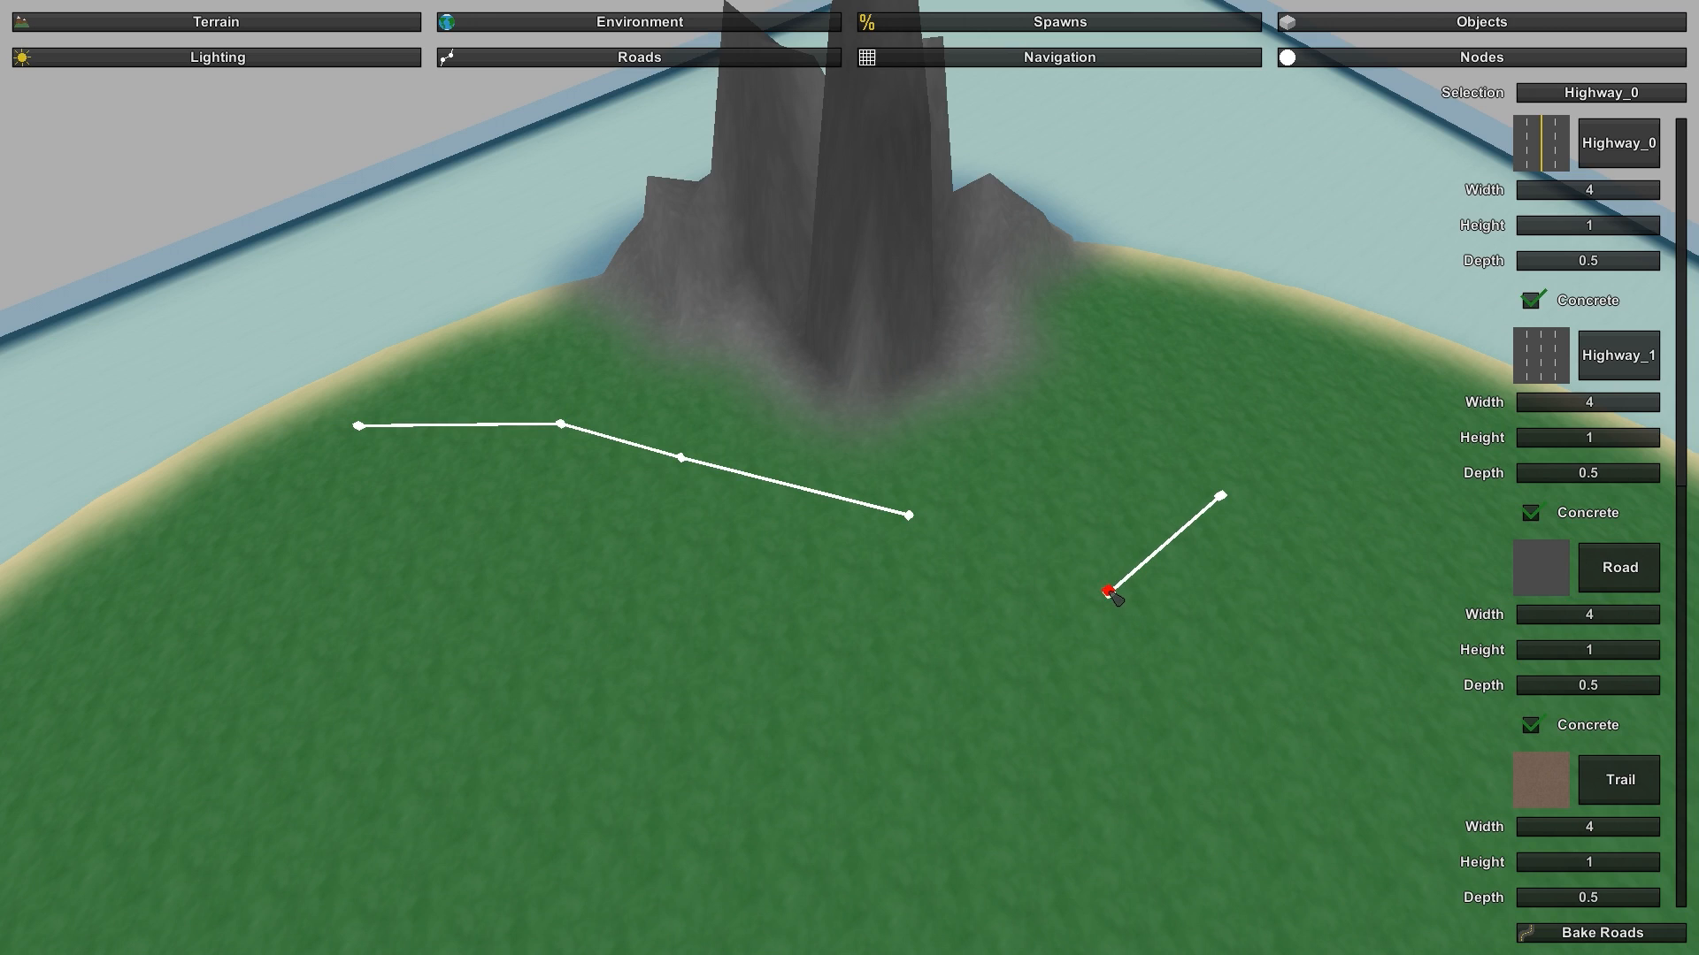
key("Delete")
left_click(1222, 498)
Step: Extend the Highway_0 road from its end near the mountain, curving around the rock's base and out along the opposite shore
left_click_drag(1223, 498, 913, 530)
left_click(999, 518)
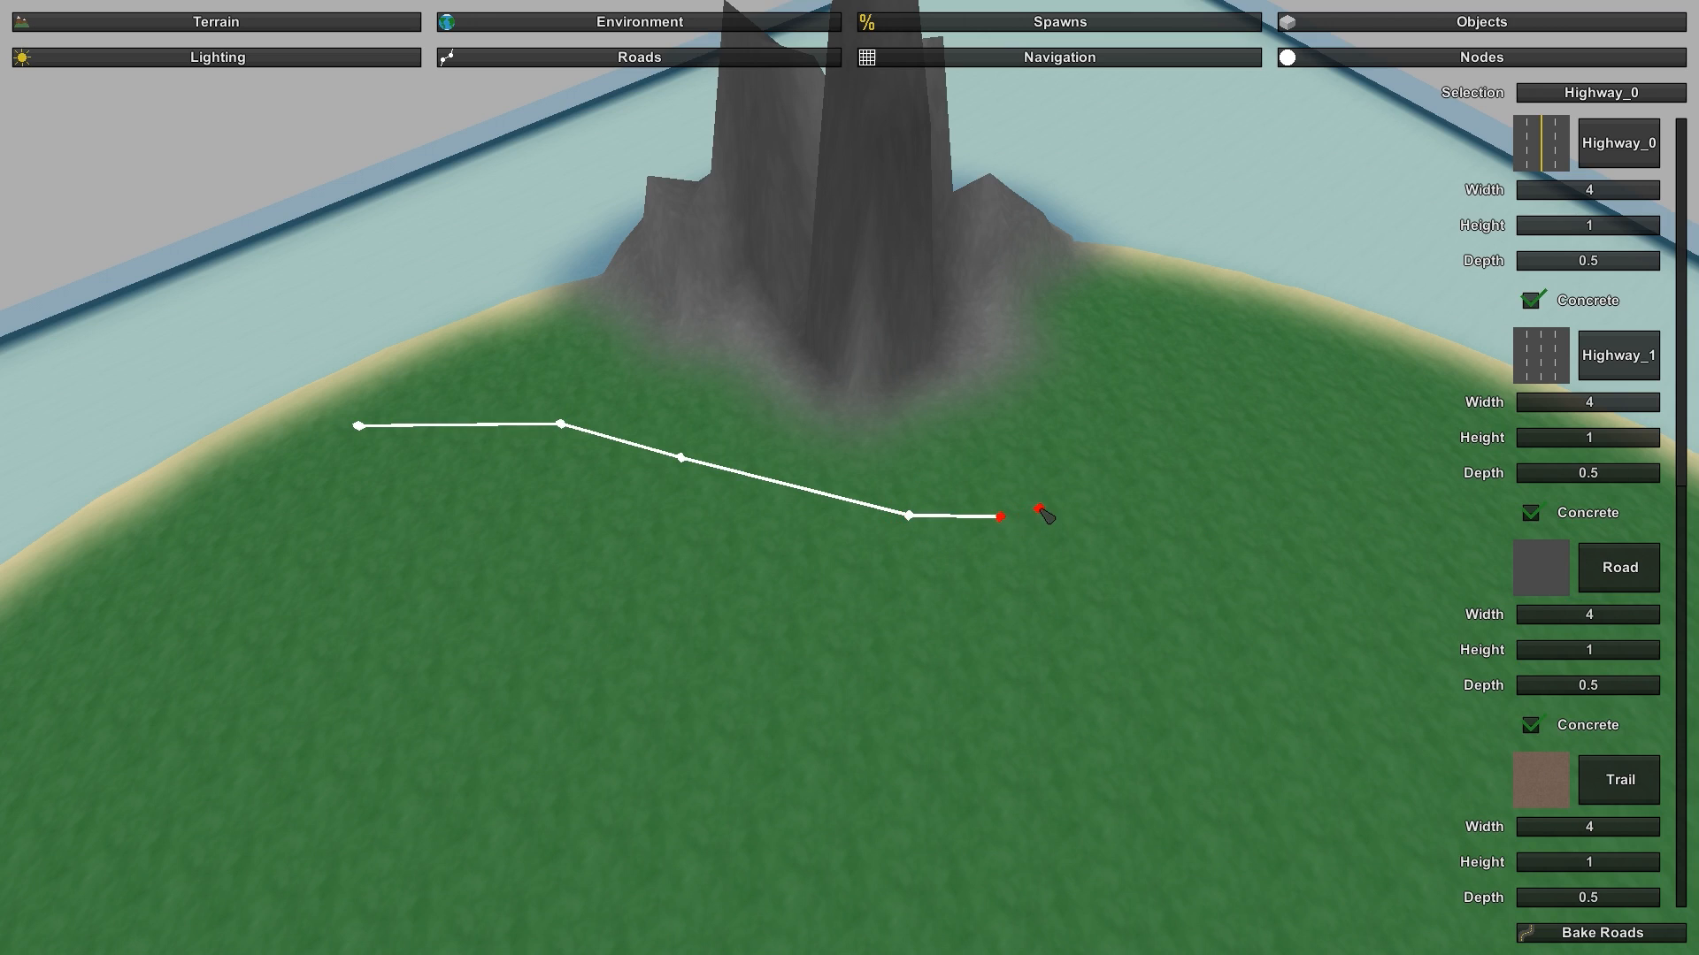
left_click(1075, 482)
left_click(1097, 440)
left_click(1127, 332)
left_click(1148, 304)
left_click(1192, 302)
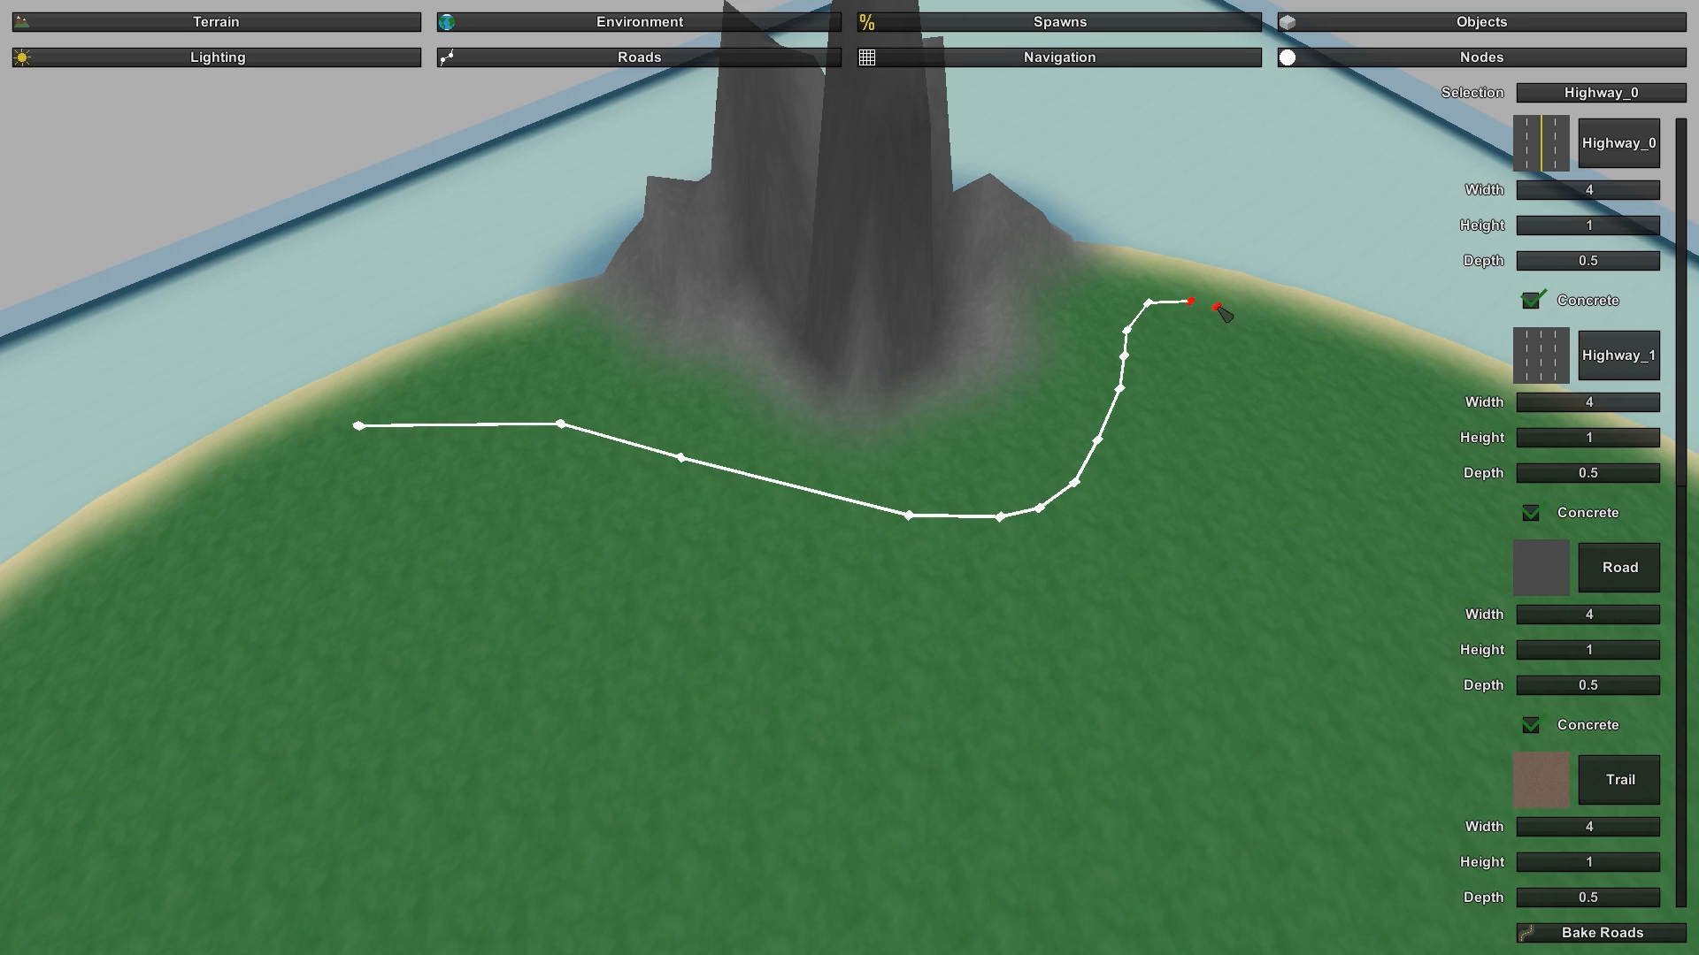
left_click(1253, 320)
left_click(1342, 347)
Step: Continue the road past the mountain on the grass just inside the beach, following the shoreline
right_click_drag(1282, 382, 1663, 460)
key("w")
key("s")
left_click(1035, 429)
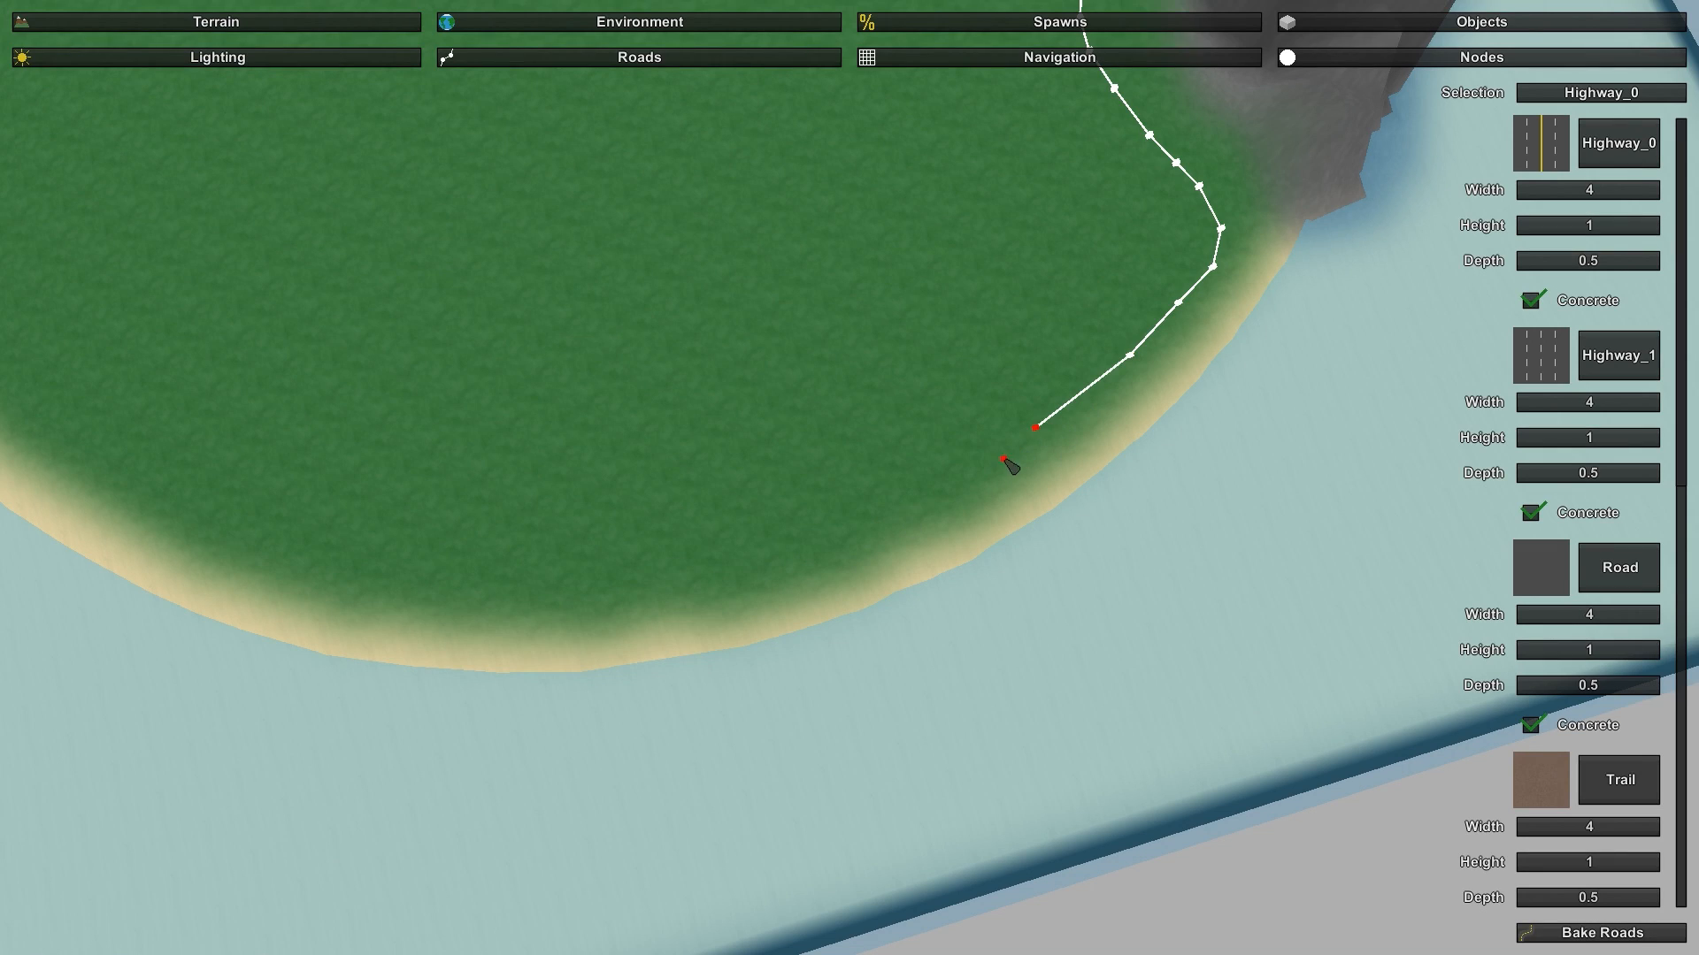
left_click(953, 477)
left_click(834, 498)
left_click(656, 533)
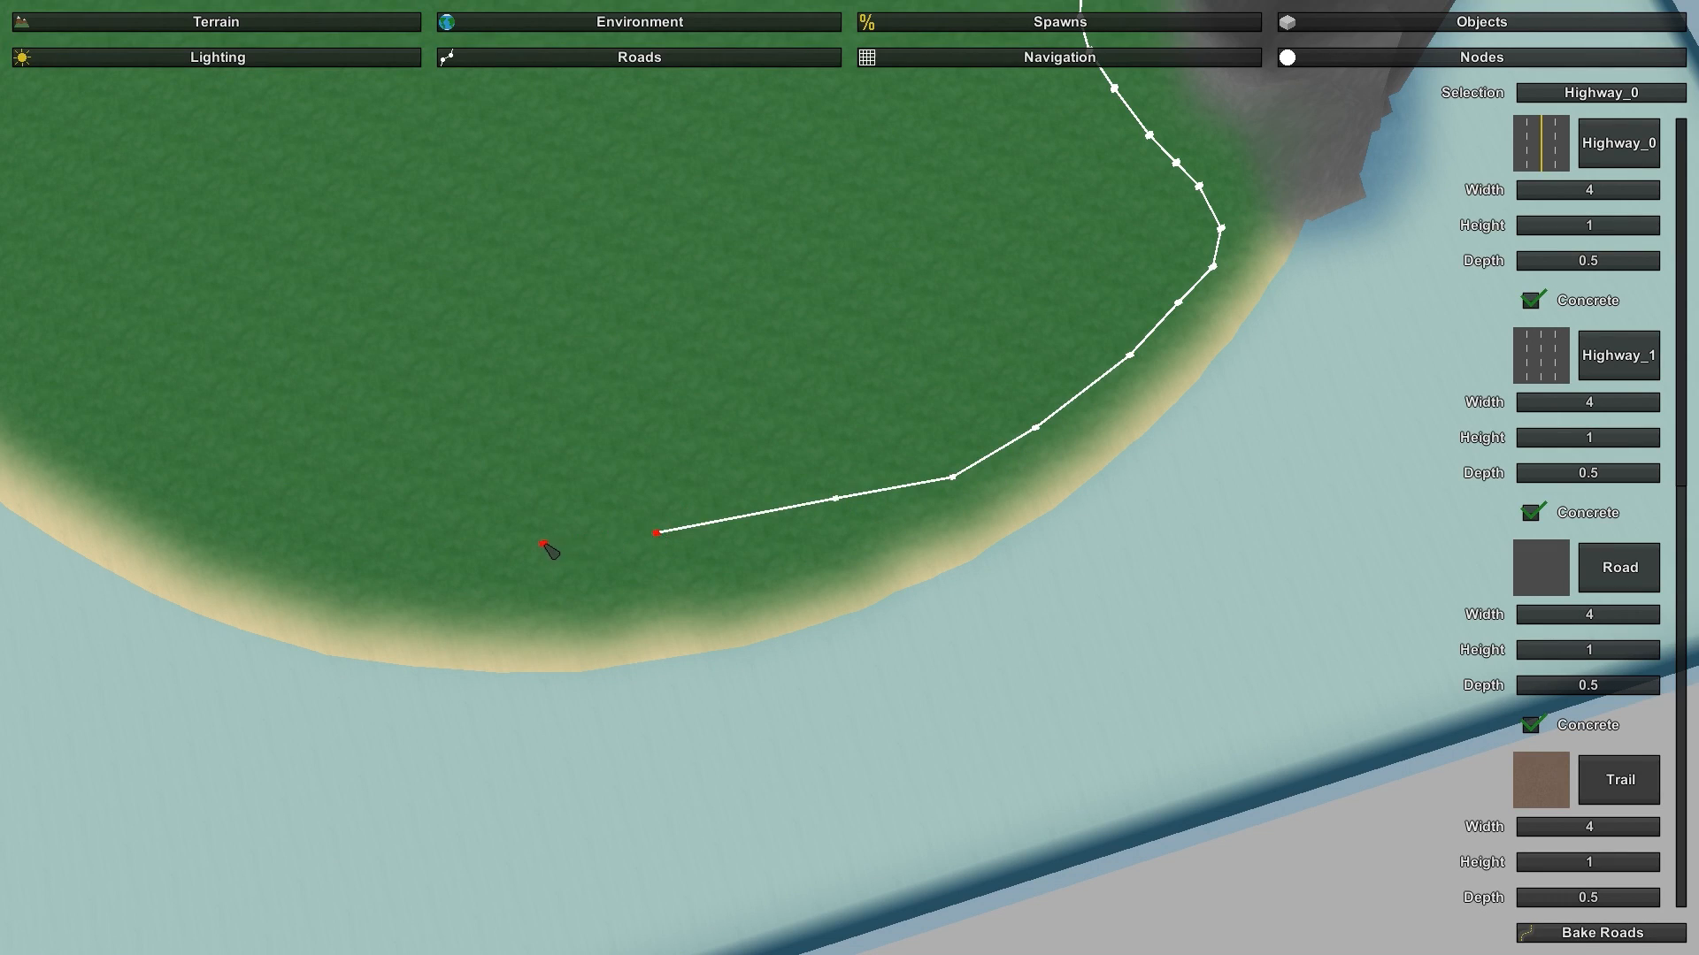
left_click(542, 543)
left_click(417, 522)
Step: Carry the road along the island's long outer side, toward the end opposite the mountain
right_click_drag(317, 479, 850, 469)
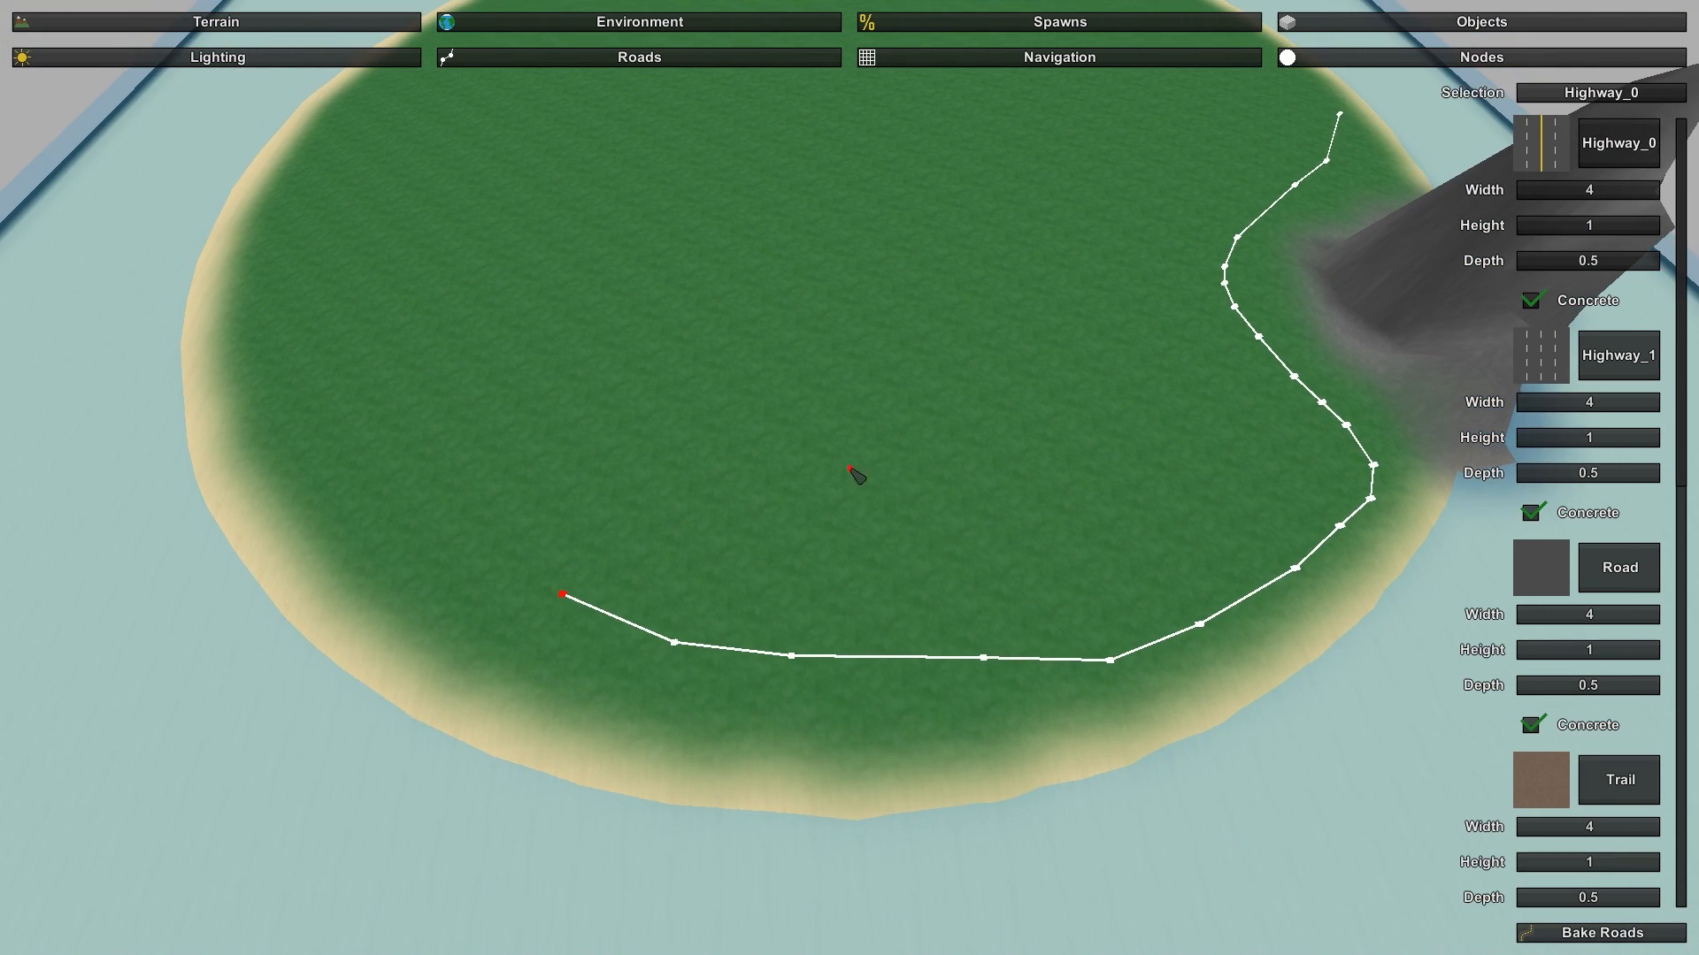
left_click(421, 529)
left_click(350, 446)
left_click(310, 324)
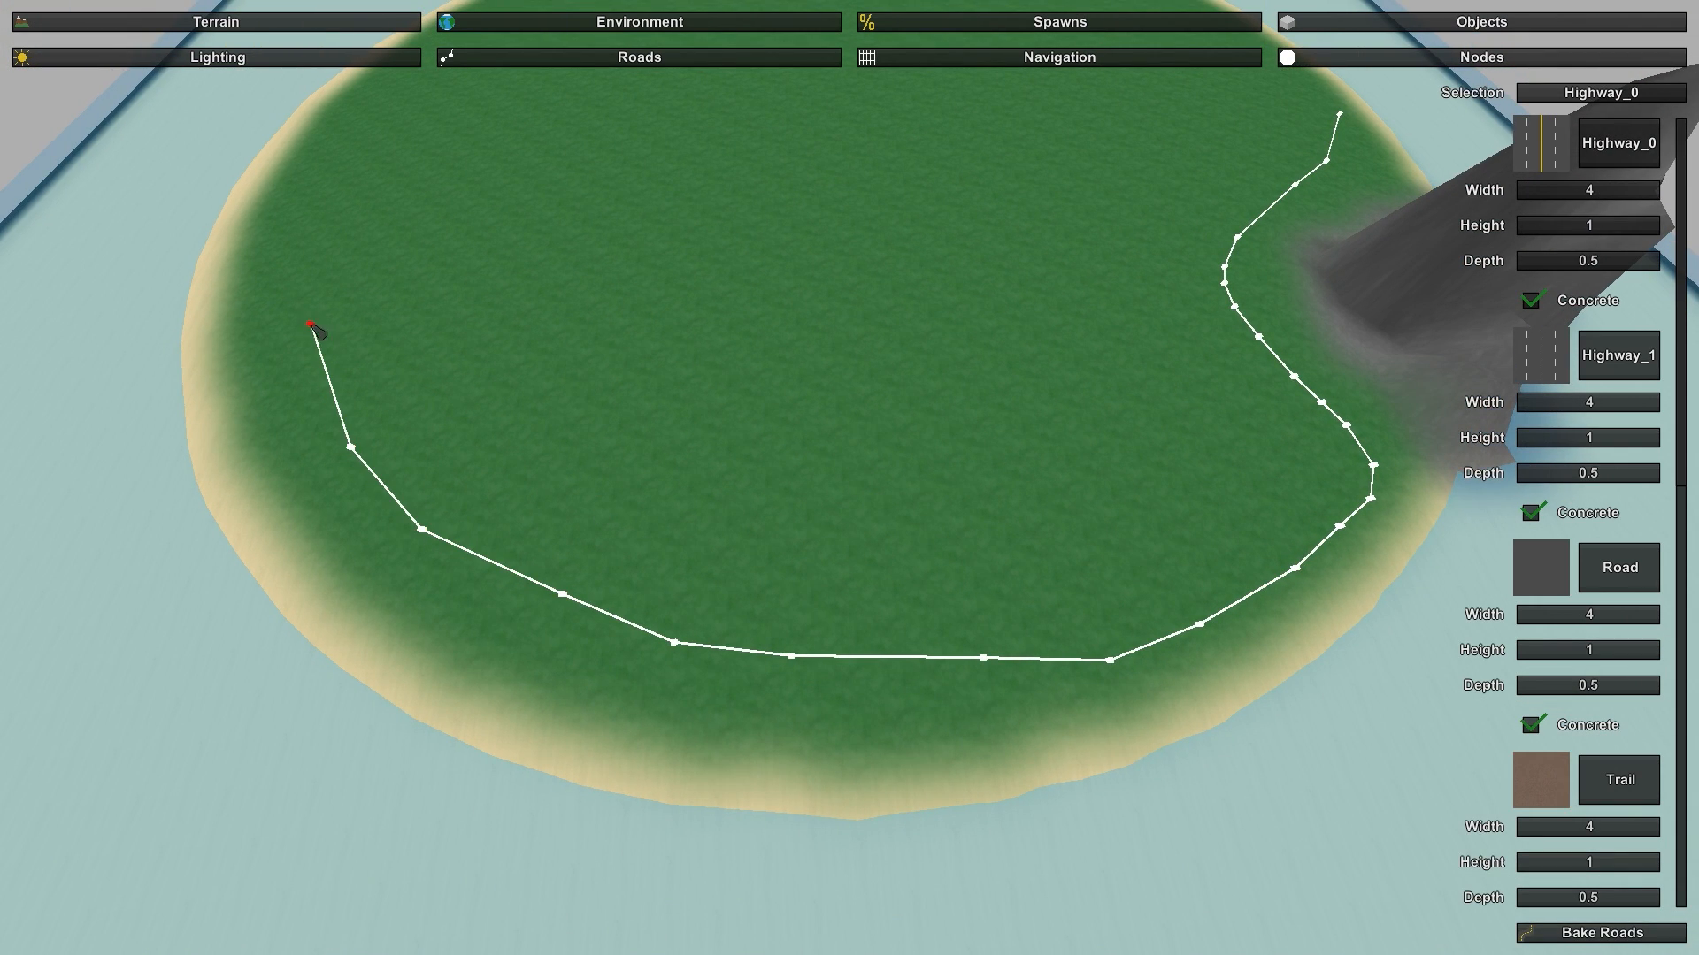
right_click_drag(318, 224, 558, 310)
key("s")
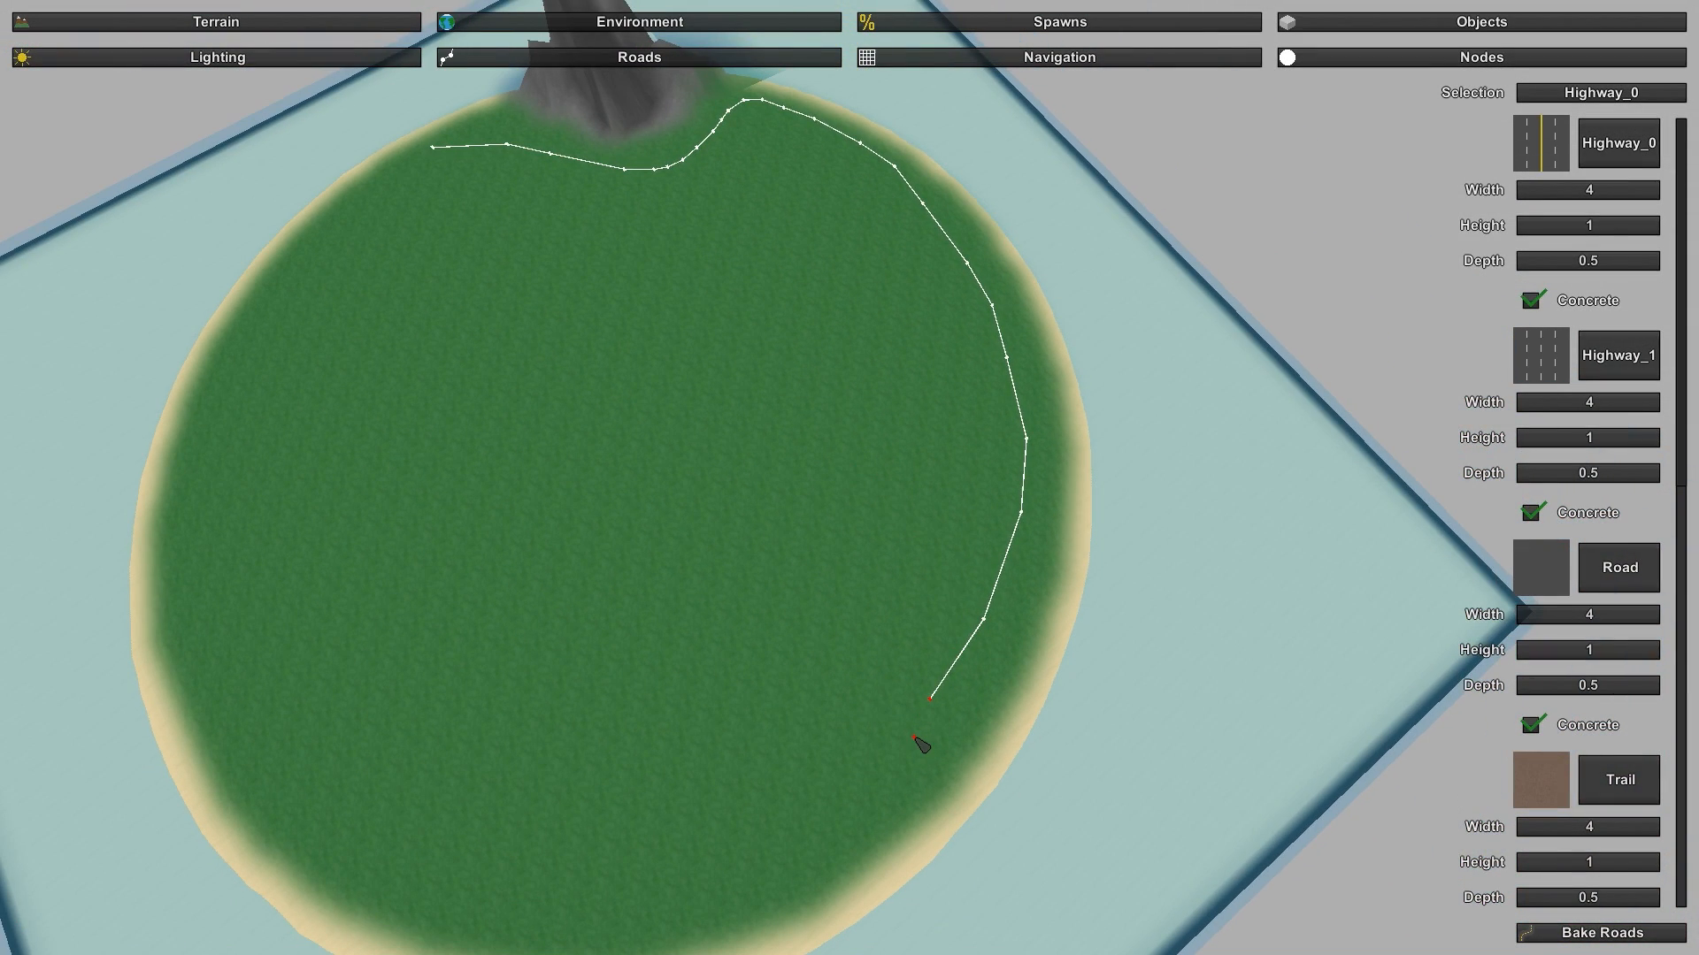
left_click(892, 778)
left_click(869, 810)
left_click(816, 843)
Step: Add closely spaced road nodes in a gentle wave around the end of the island opposite the mountain
mouse_move(1017, 518)
right_mouse_down()
mouse_move(943, 638)
mouse_move(885, 620)
mouse_move(941, 591)
mouse_move(960, 475)
right_mouse_up()
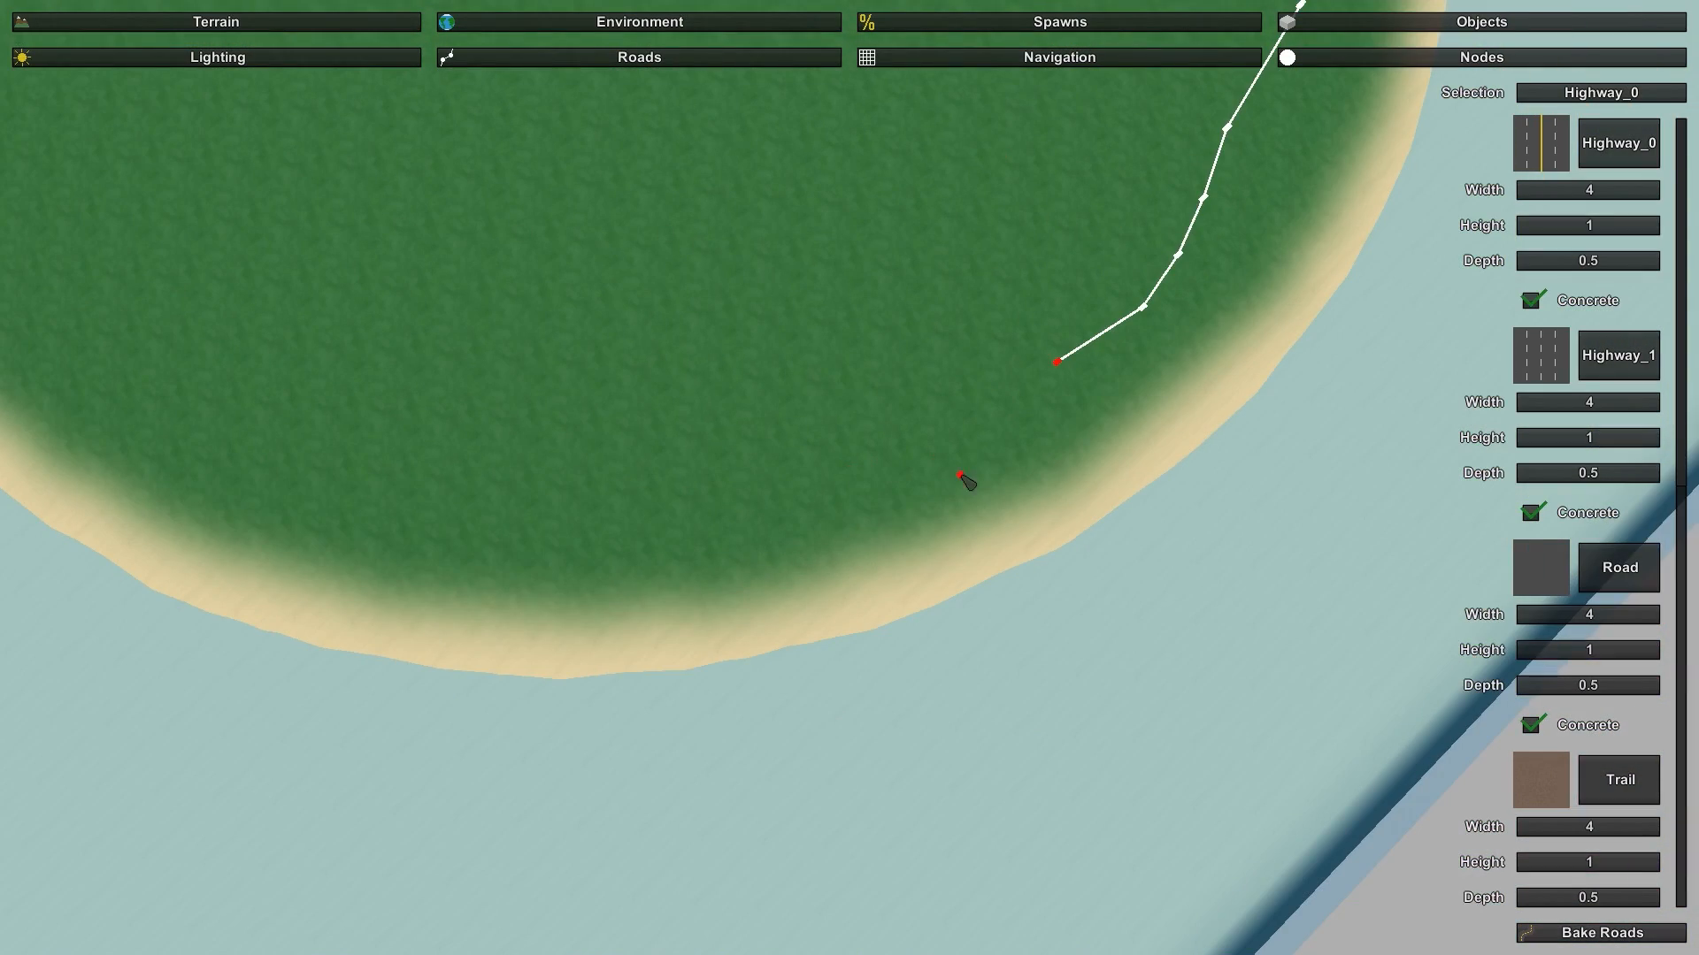
left_click(1030, 390)
left_click(975, 414)
left_click(916, 416)
left_click(854, 425)
left_click(792, 443)
left_click(749, 459)
left_click(686, 478)
left_click(602, 483)
left_click(520, 471)
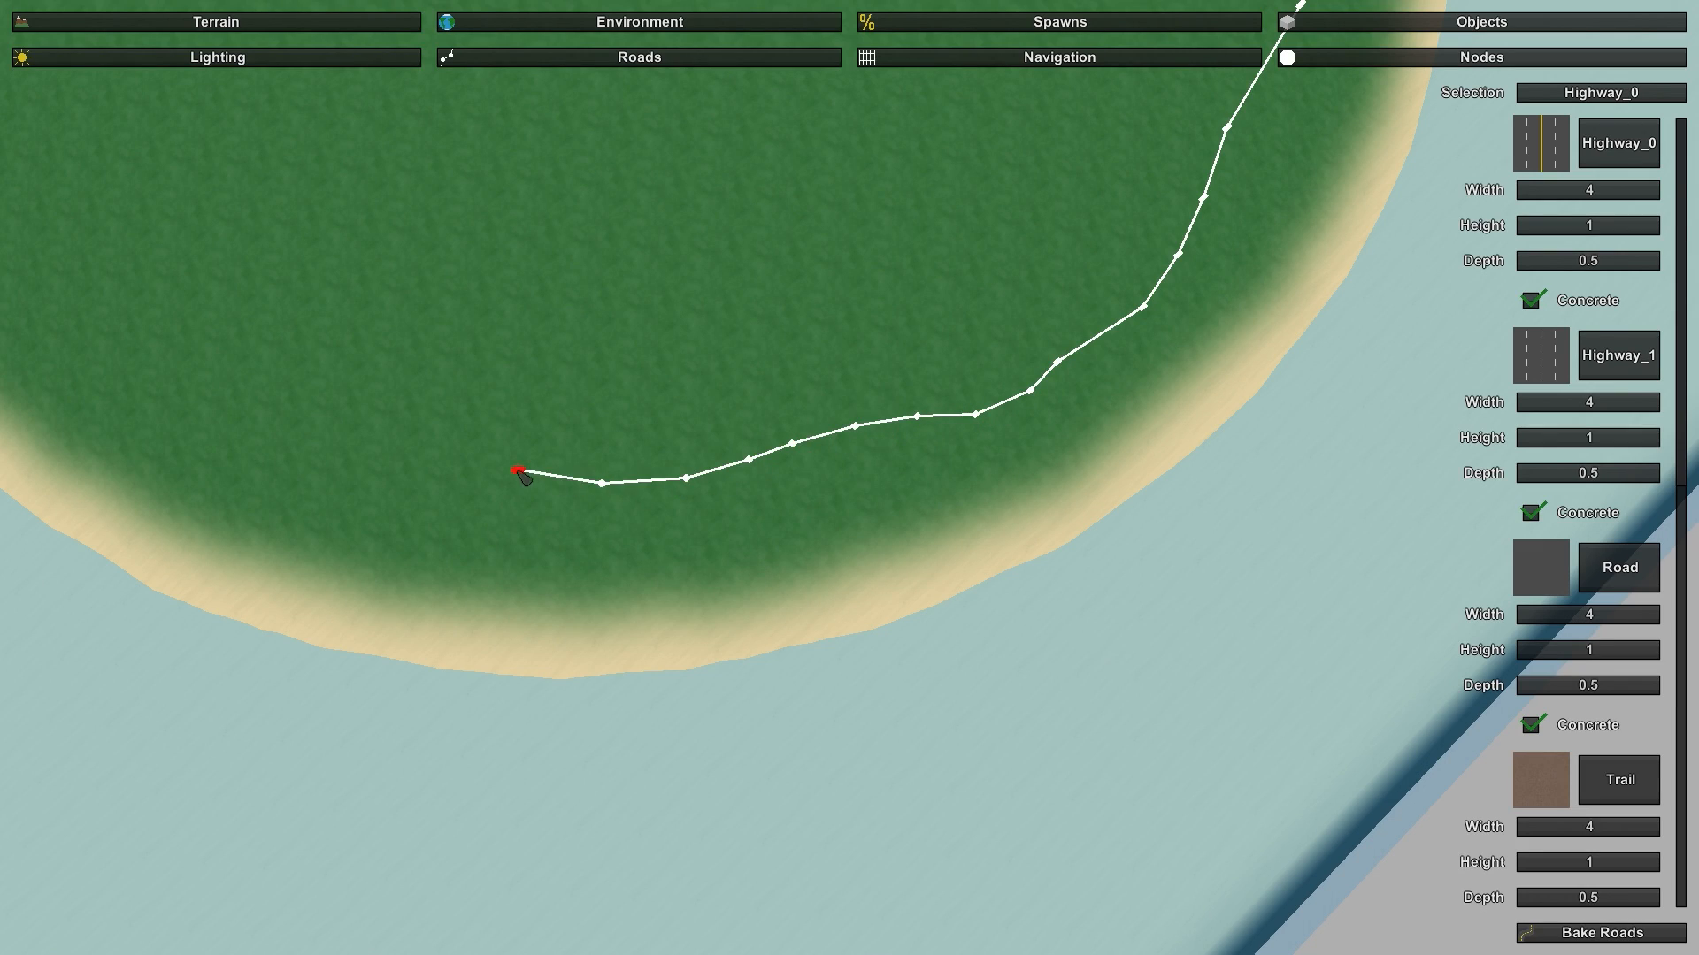
Step: Lead the road on around the far shore, keeping its nodes on the grass inside the beach
left_click(417, 451)
left_click(305, 437)
left_click(245, 438)
left_click(155, 388)
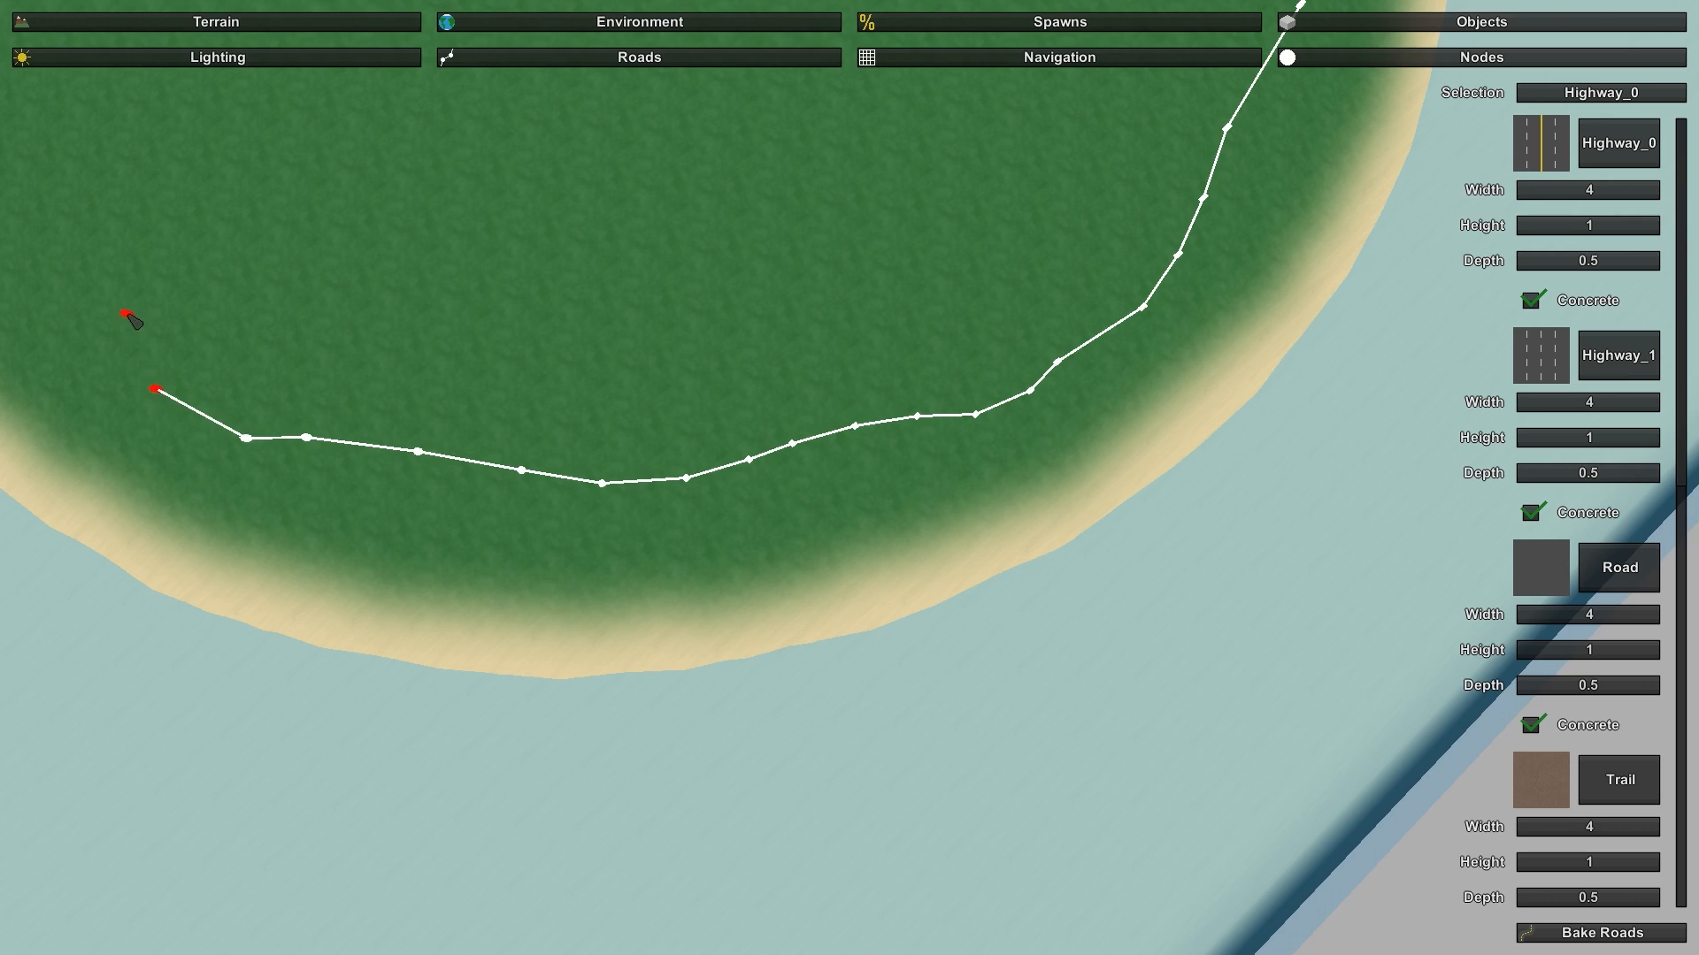
right_click_drag(124, 313, 873, 615)
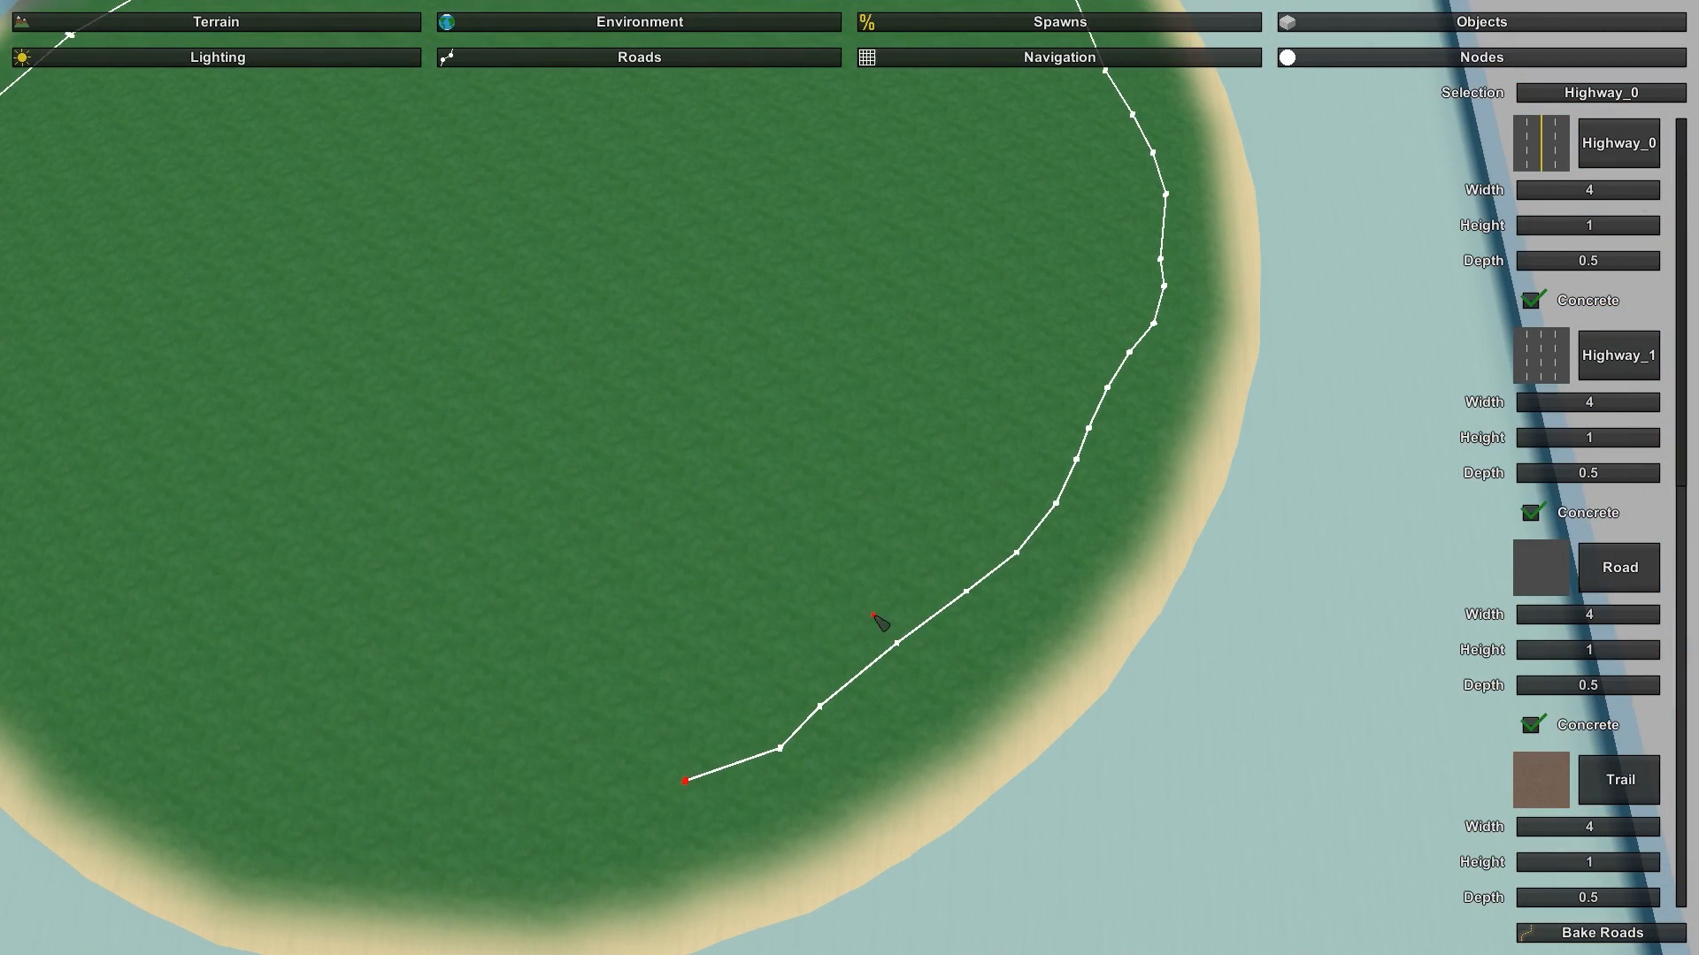
left_click(606, 801)
left_click(528, 801)
left_click(458, 803)
left_click(363, 797)
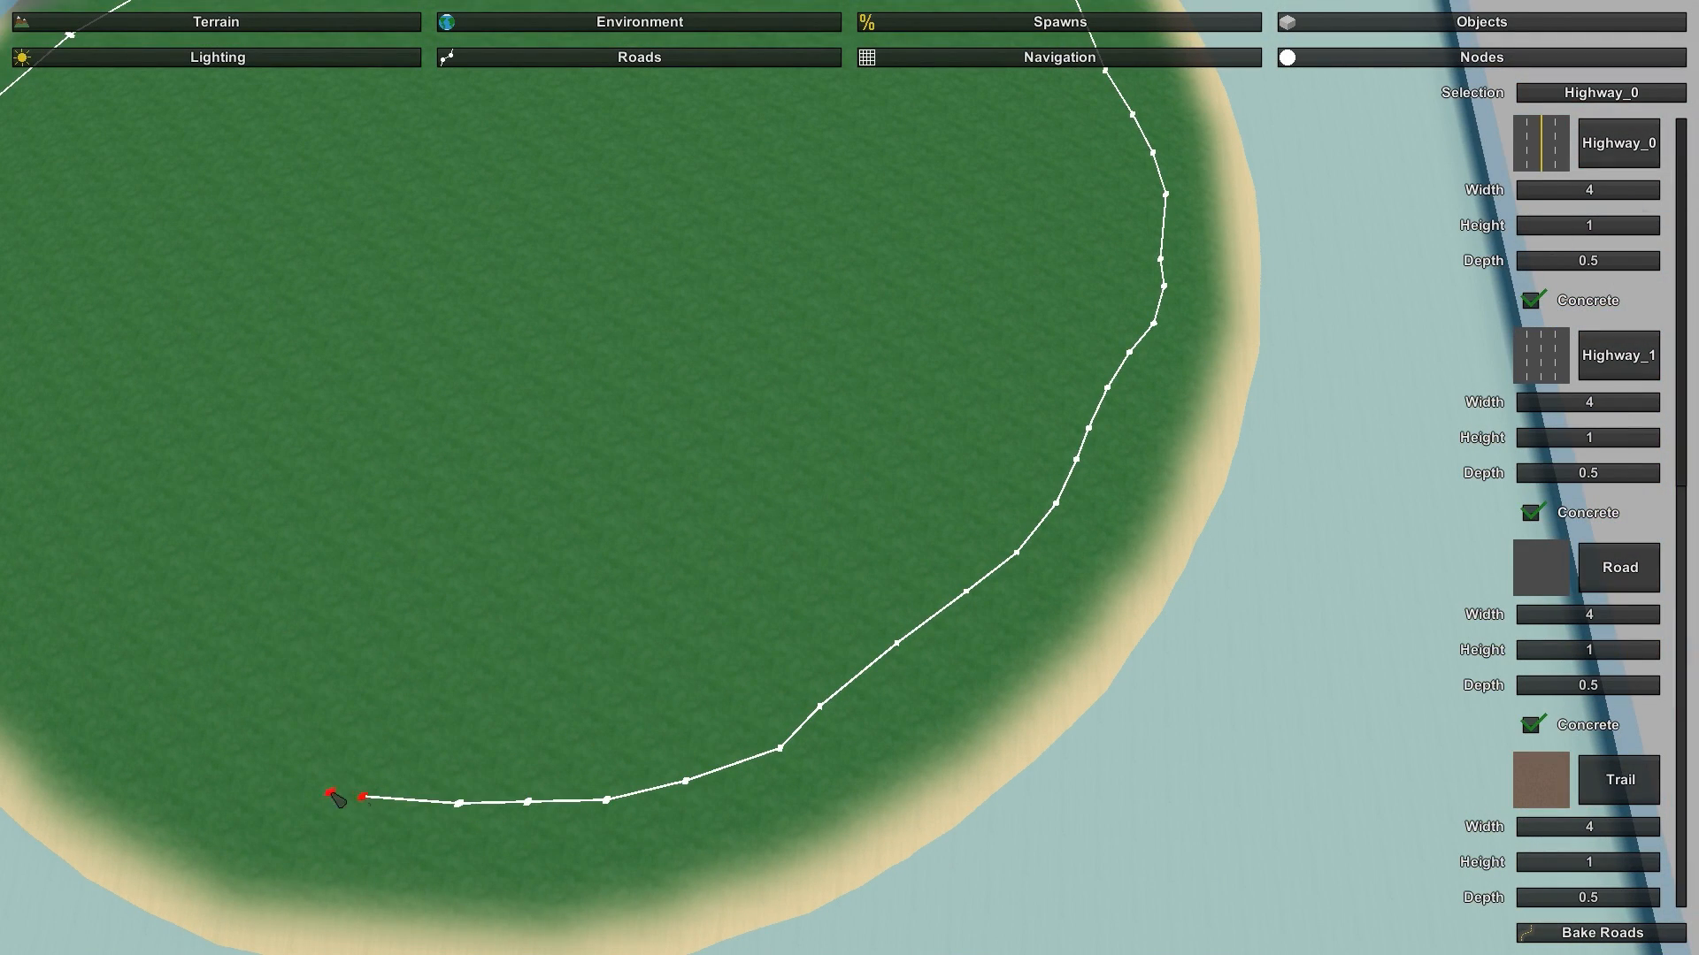
left_click(282, 786)
left_click(203, 770)
left_click(121, 705)
Step: Curve the road away from the shore before it reaches its starting end, and run it through the island's interior
right_click_drag(110, 682, 765, 729)
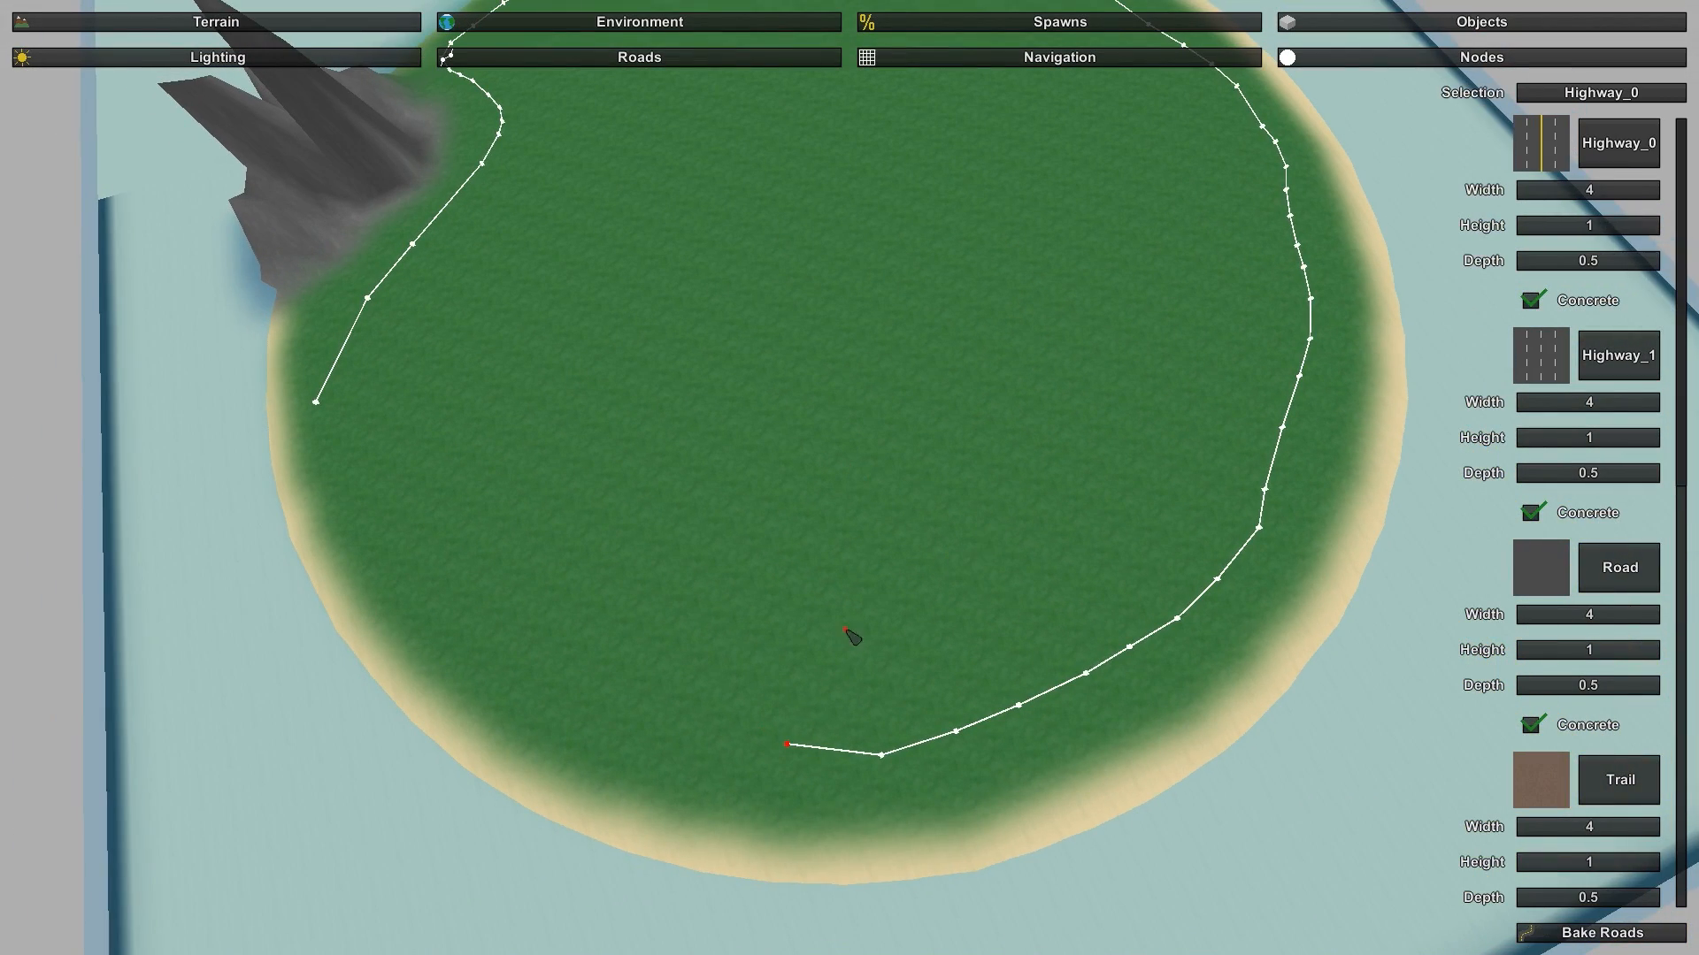
left_click(709, 738)
left_click(668, 727)
left_click(598, 675)
left_click(552, 651)
left_click(534, 574)
left_click(639, 451)
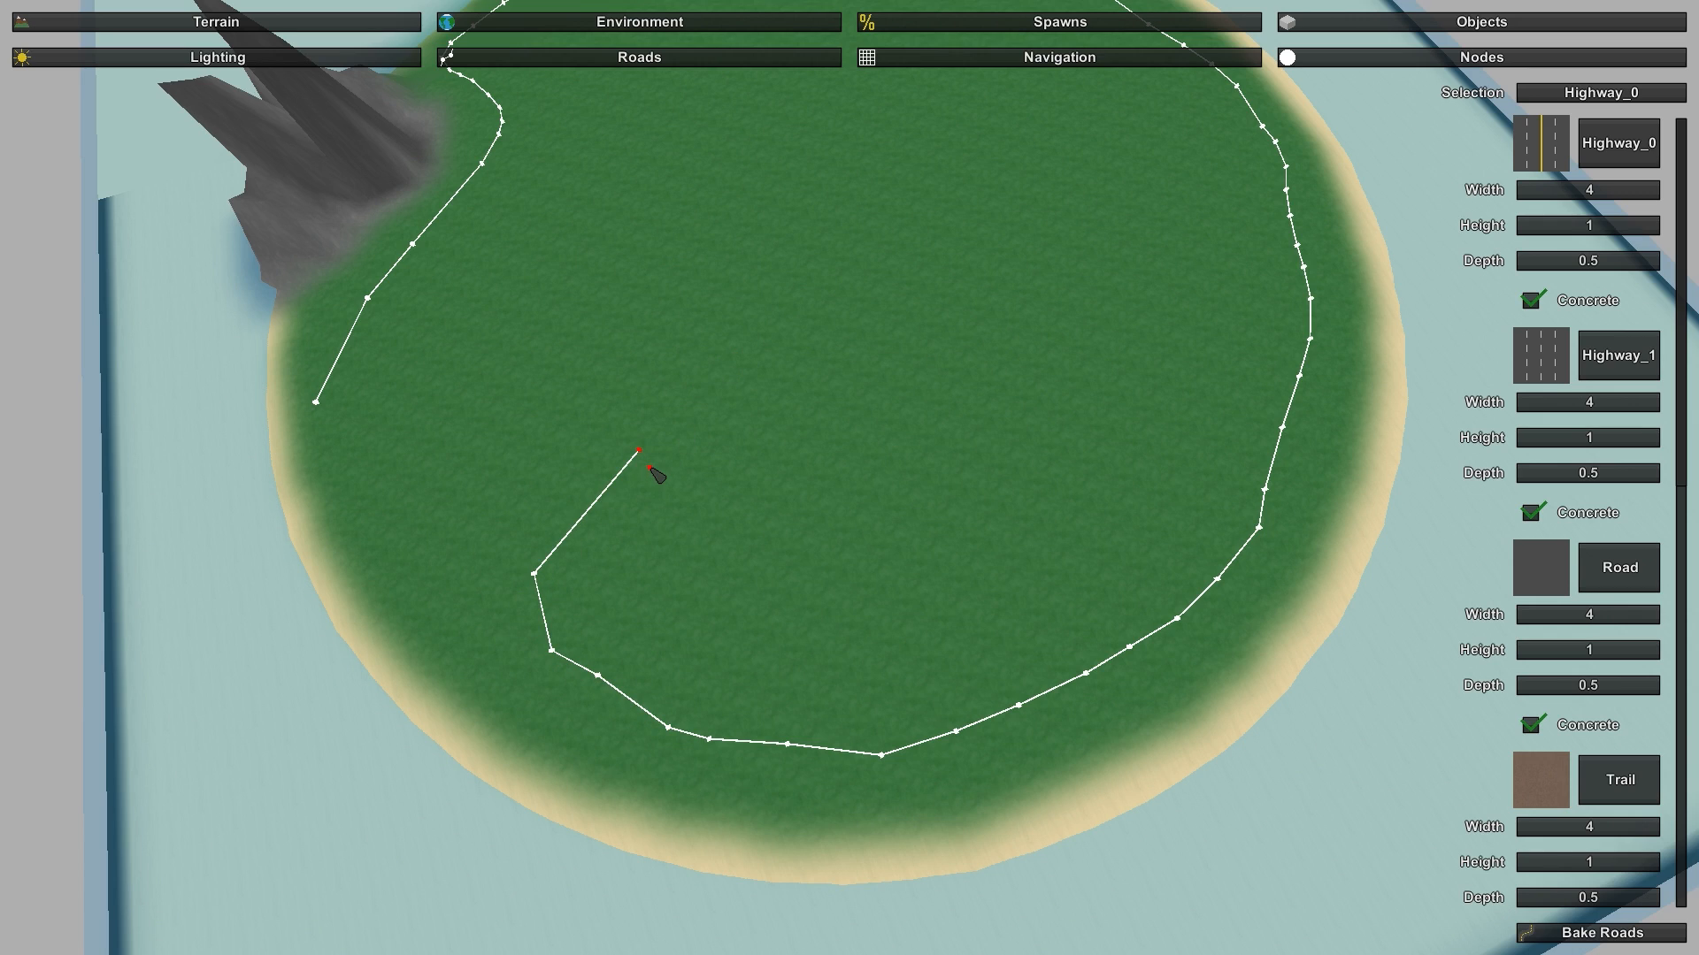
key("Delete")
mouse_move(537, 511)
left_mouse_down()
mouse_move(609, 360)
mouse_move(868, 133)
mouse_move(929, 110)
mouse_move(1037, 184)
left_mouse_up()
right_click_drag(1037, 184, 1062, 79)
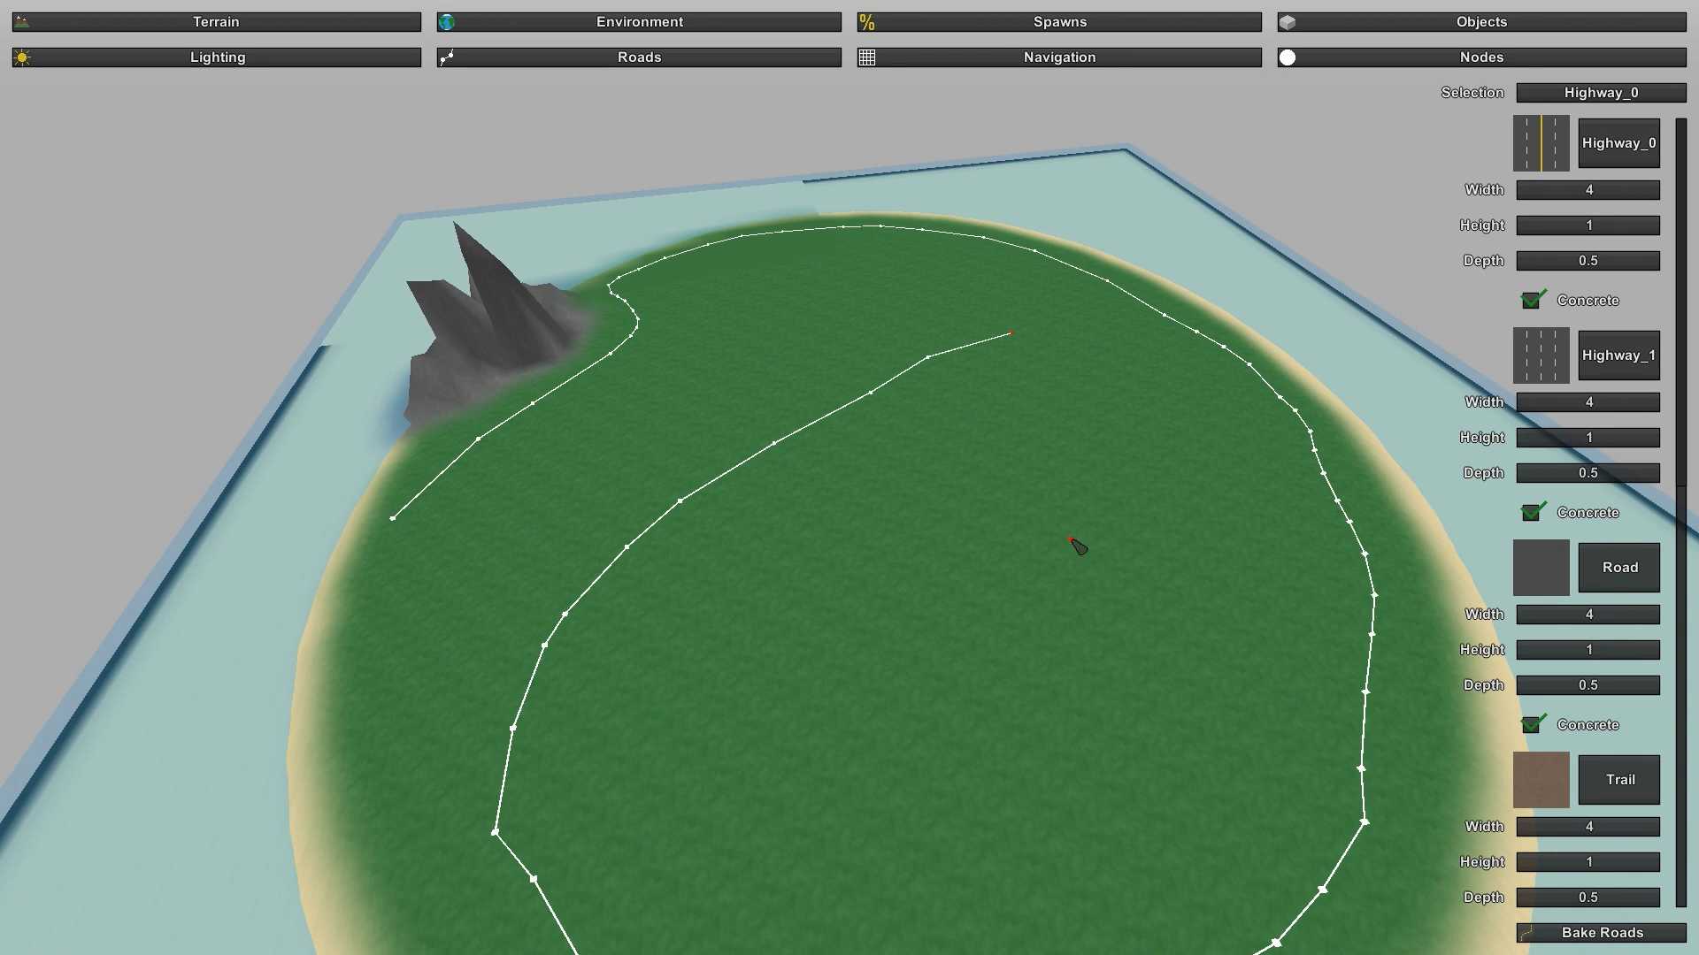
Step: Select the road's starting end near the mountain and extend it across the beach and water toward the map's edge
right_click_drag(1091, 651, 920, 611)
key("d")
right_click_drag(849, 478, 867, 460)
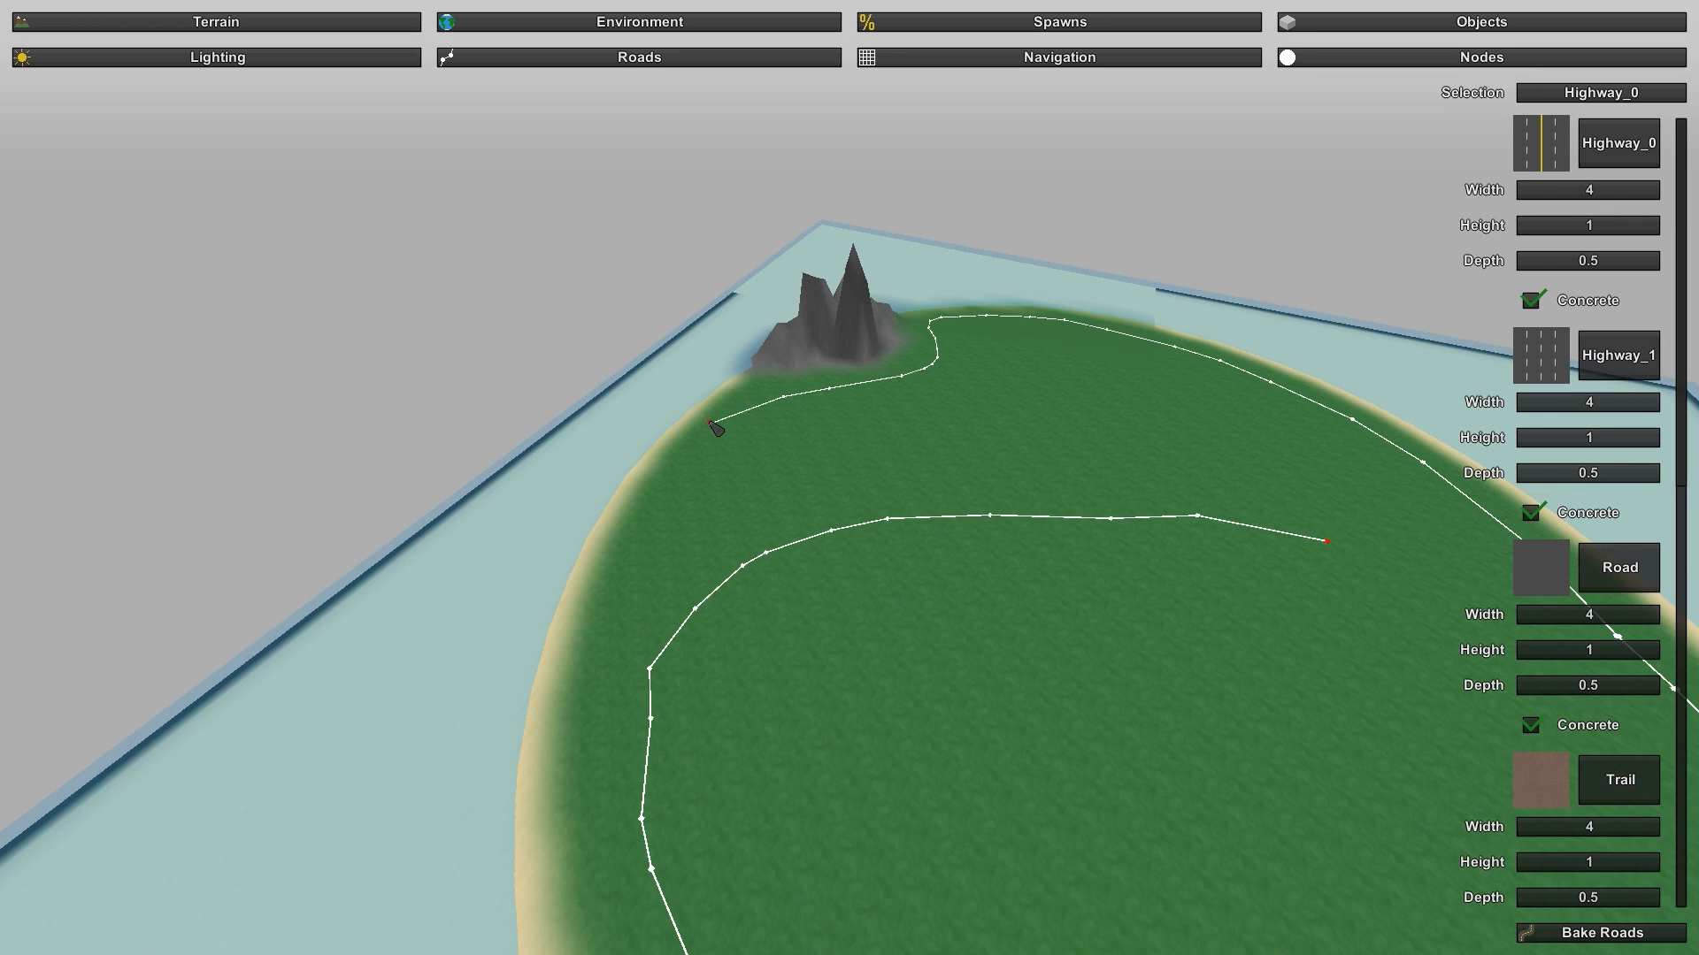
key("w")
right_click_drag(679, 436, 584, 504)
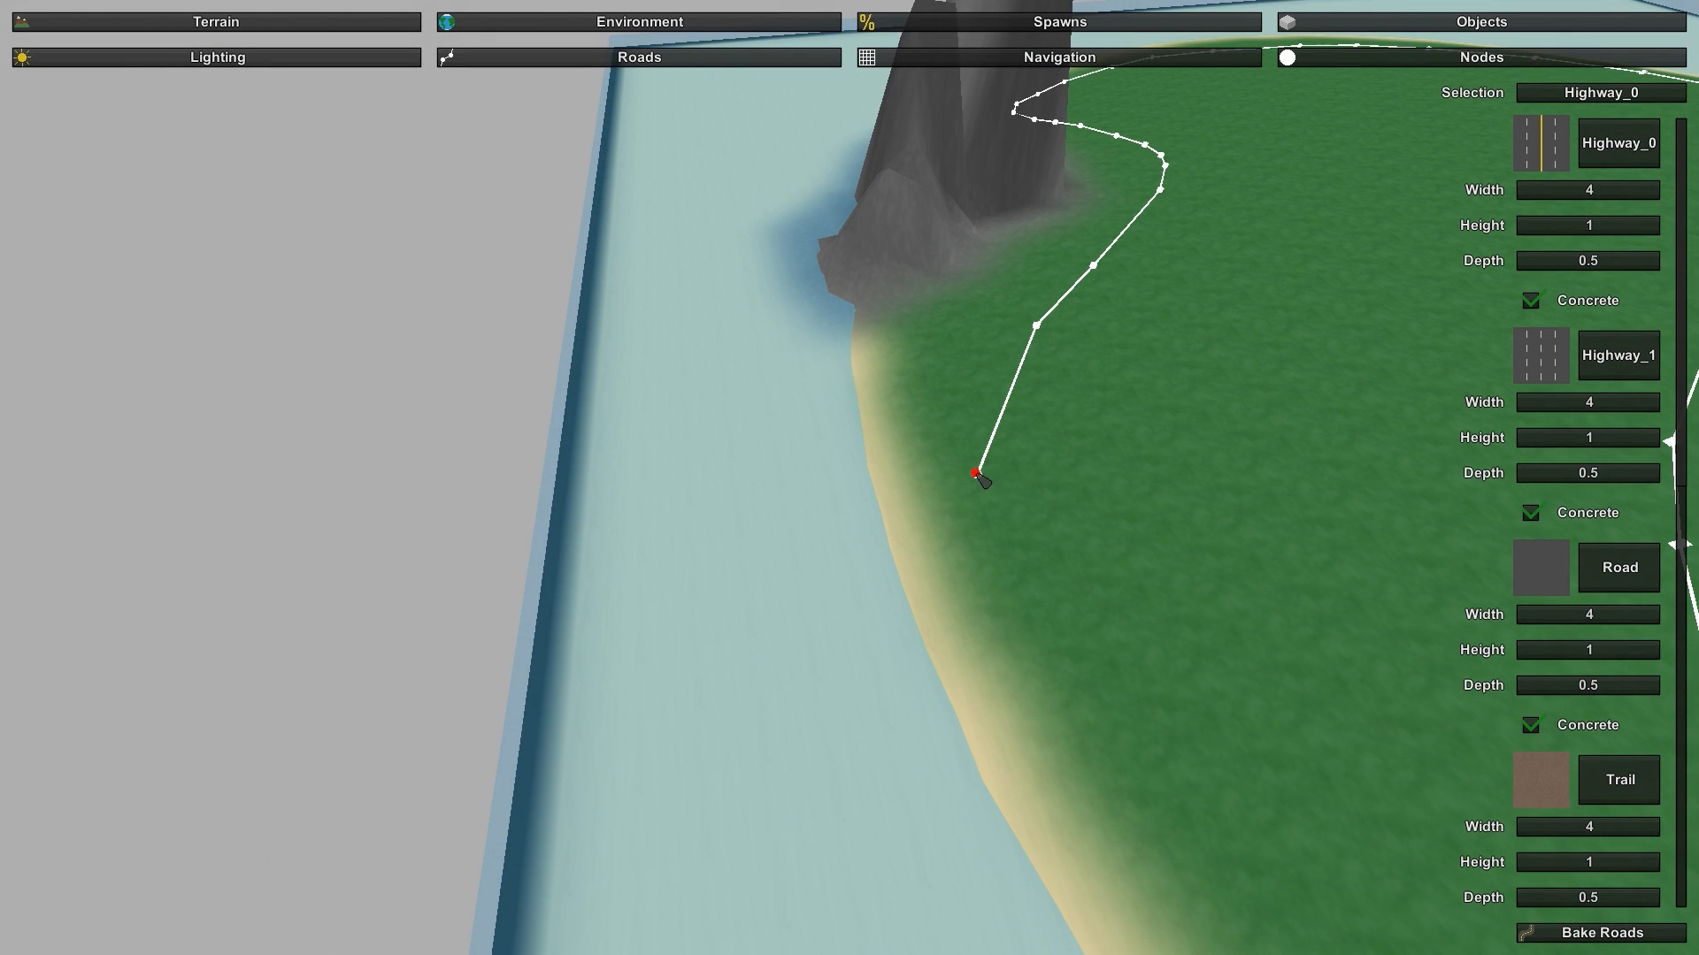
left_click(886, 506)
left_click(807, 521)
left_click(724, 526)
left_click(643, 533)
left_click(596, 532)
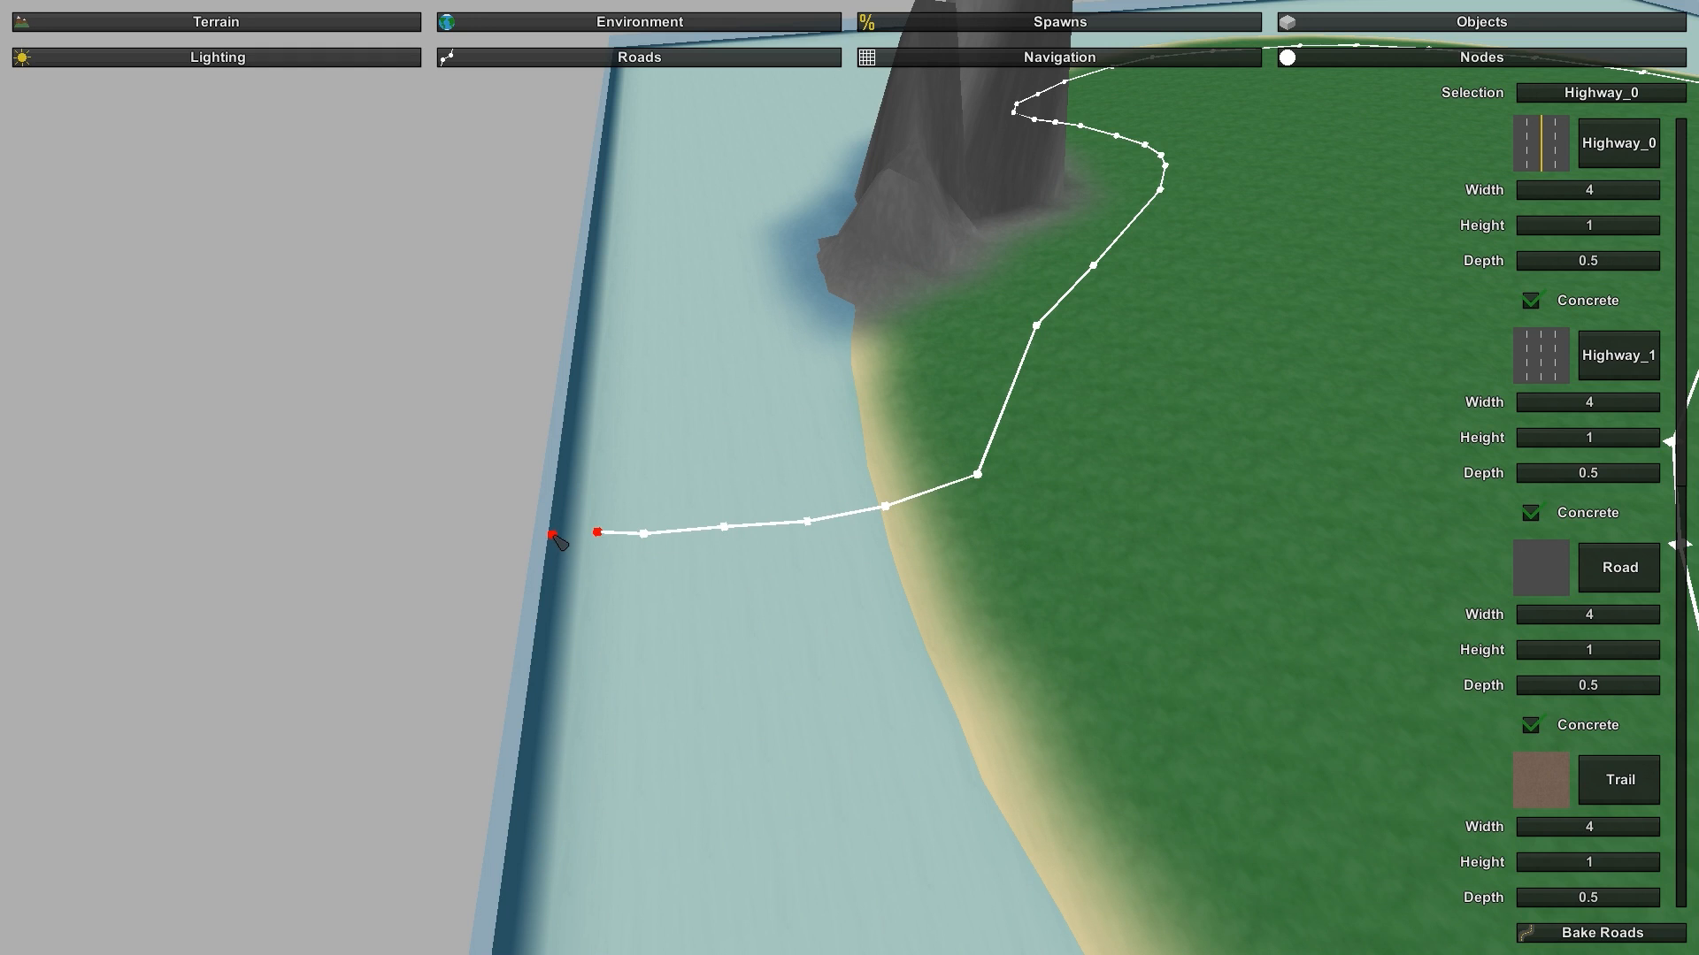
Step: Bake the roads to generate the Highway_0 surface along the laid nodes
key("d")
mouse_move(1097, 525)
right_mouse_down()
mouse_move(1044, 478)
mouse_move(1214, 446)
mouse_move(1008, 487)
mouse_move(1062, 495)
mouse_move(1097, 425)
mouse_move(1053, 414)
mouse_move(1060, 266)
mouse_move(1065, 474)
mouse_move(1106, 459)
right_mouse_up()
key("w")
key("d")
key("s")
key("s")
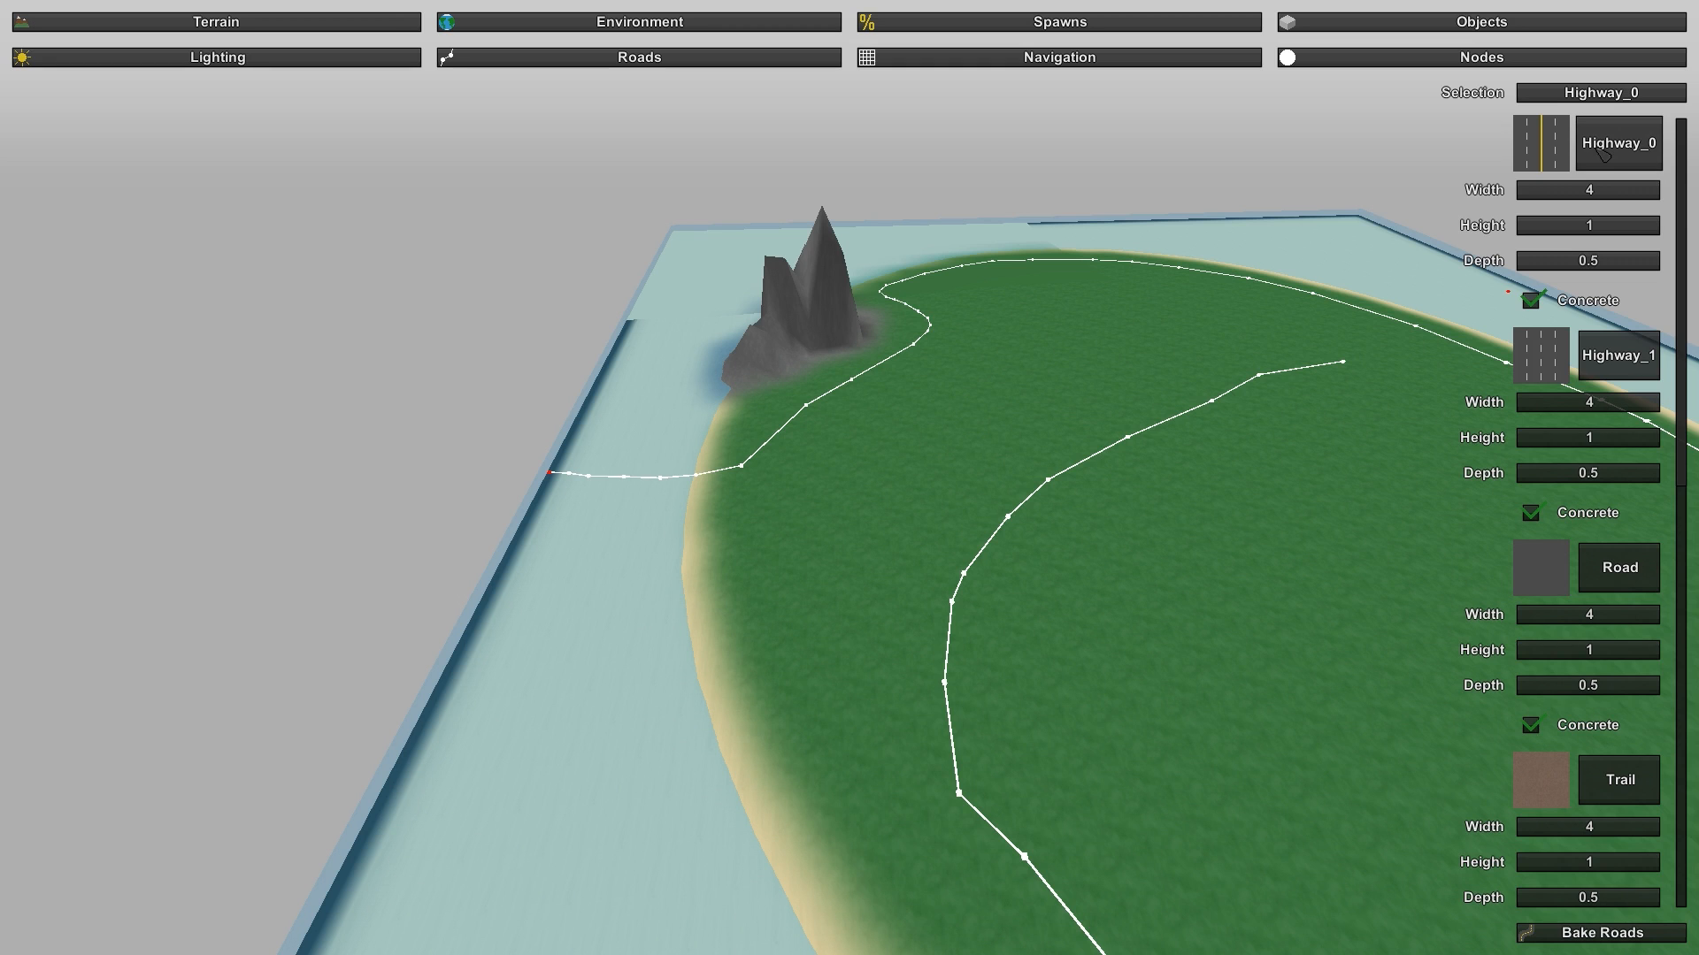
left_click(1628, 934)
Step: Try a Highway_0 width of 8 with a new road bake, and set the width back to 4
right_click_drag(1141, 752, 1274, 911)
key("s")
key("w")
key("w")
key("s")
key("w")
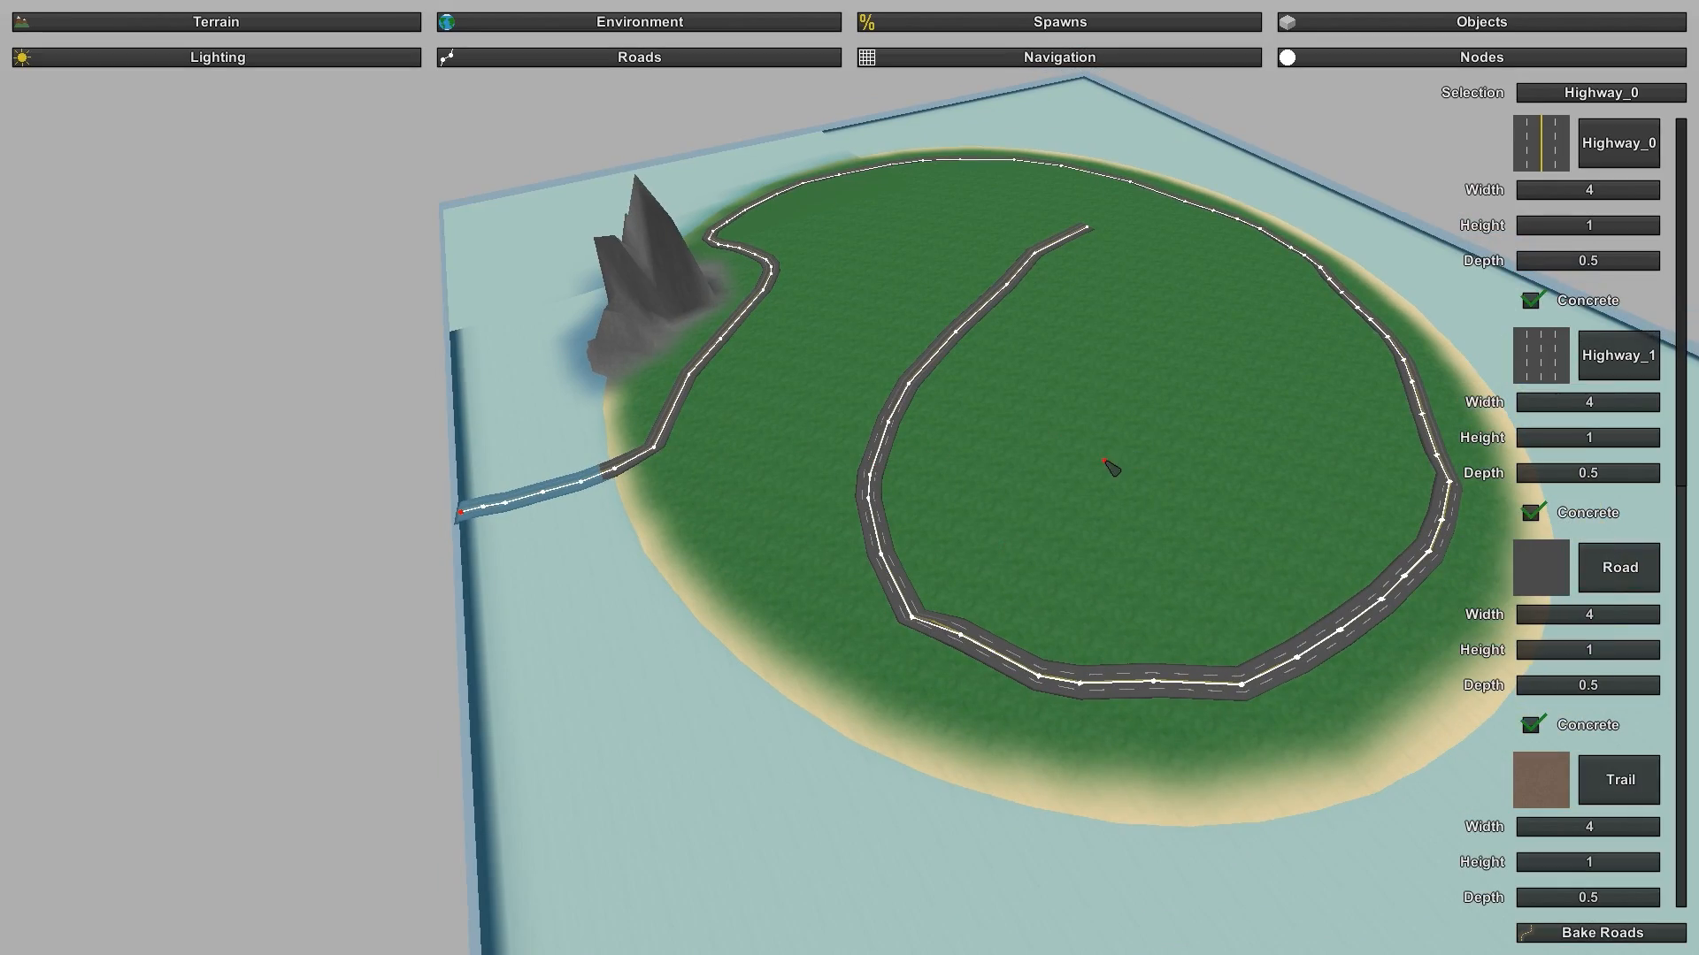
mouse_move(1017, 514)
right_mouse_down()
mouse_move(1031, 381)
mouse_move(1042, 548)
mouse_move(1181, 323)
right_mouse_up()
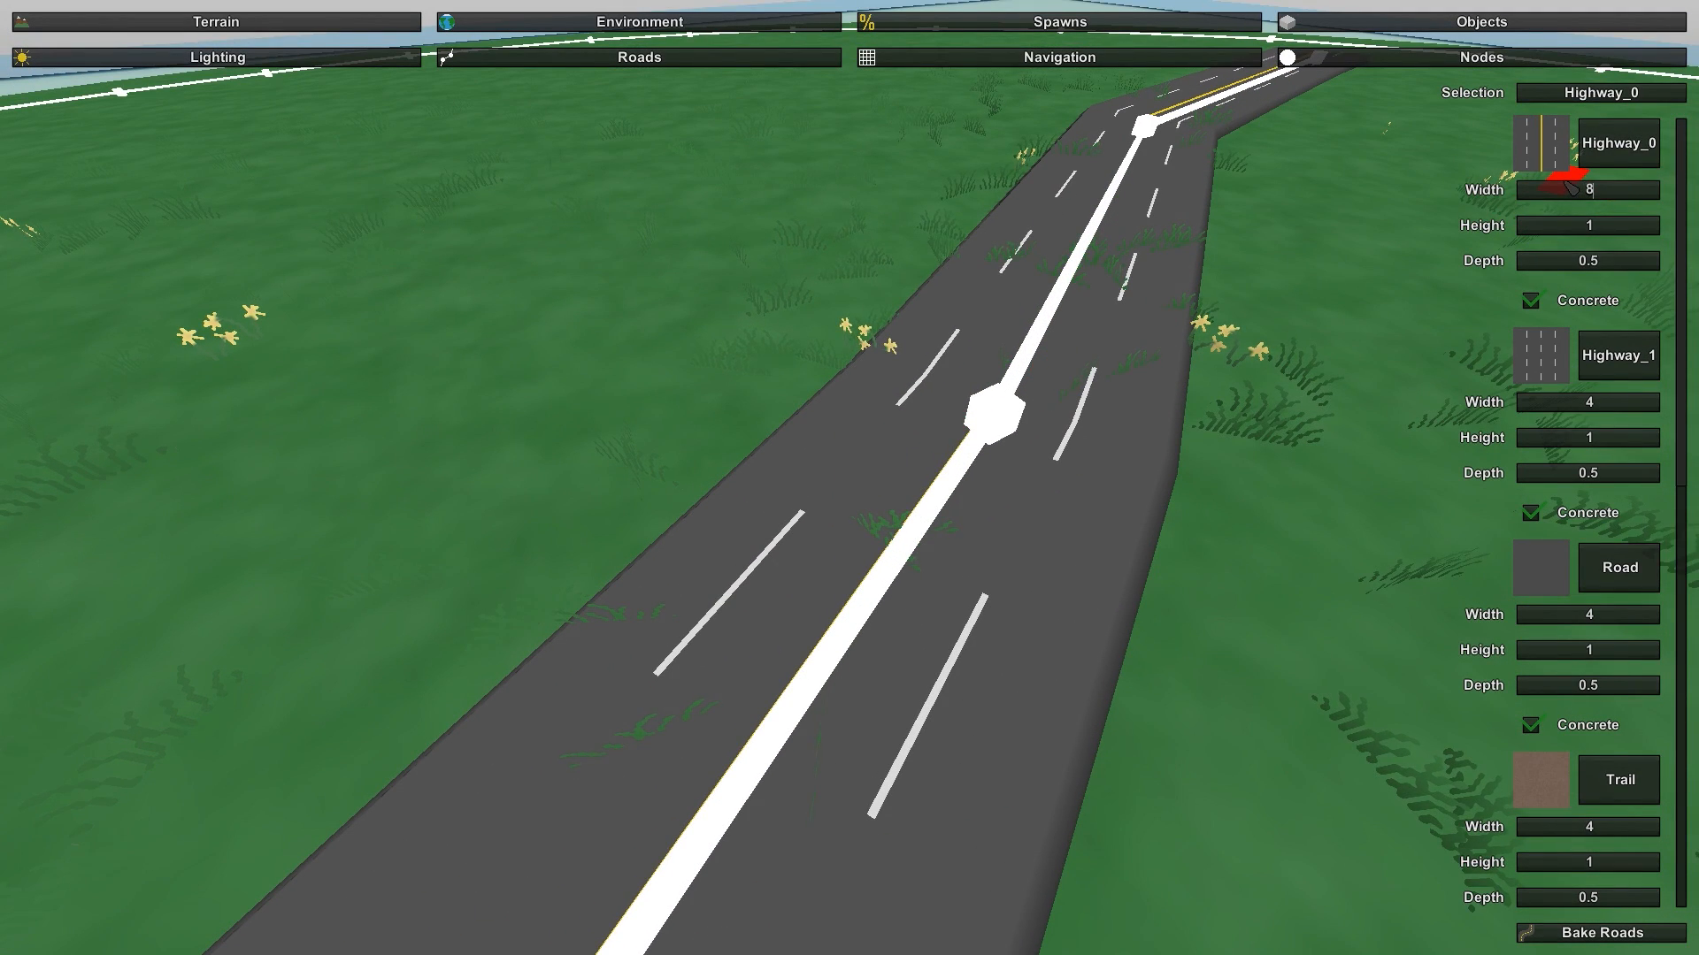
left_click(1656, 930)
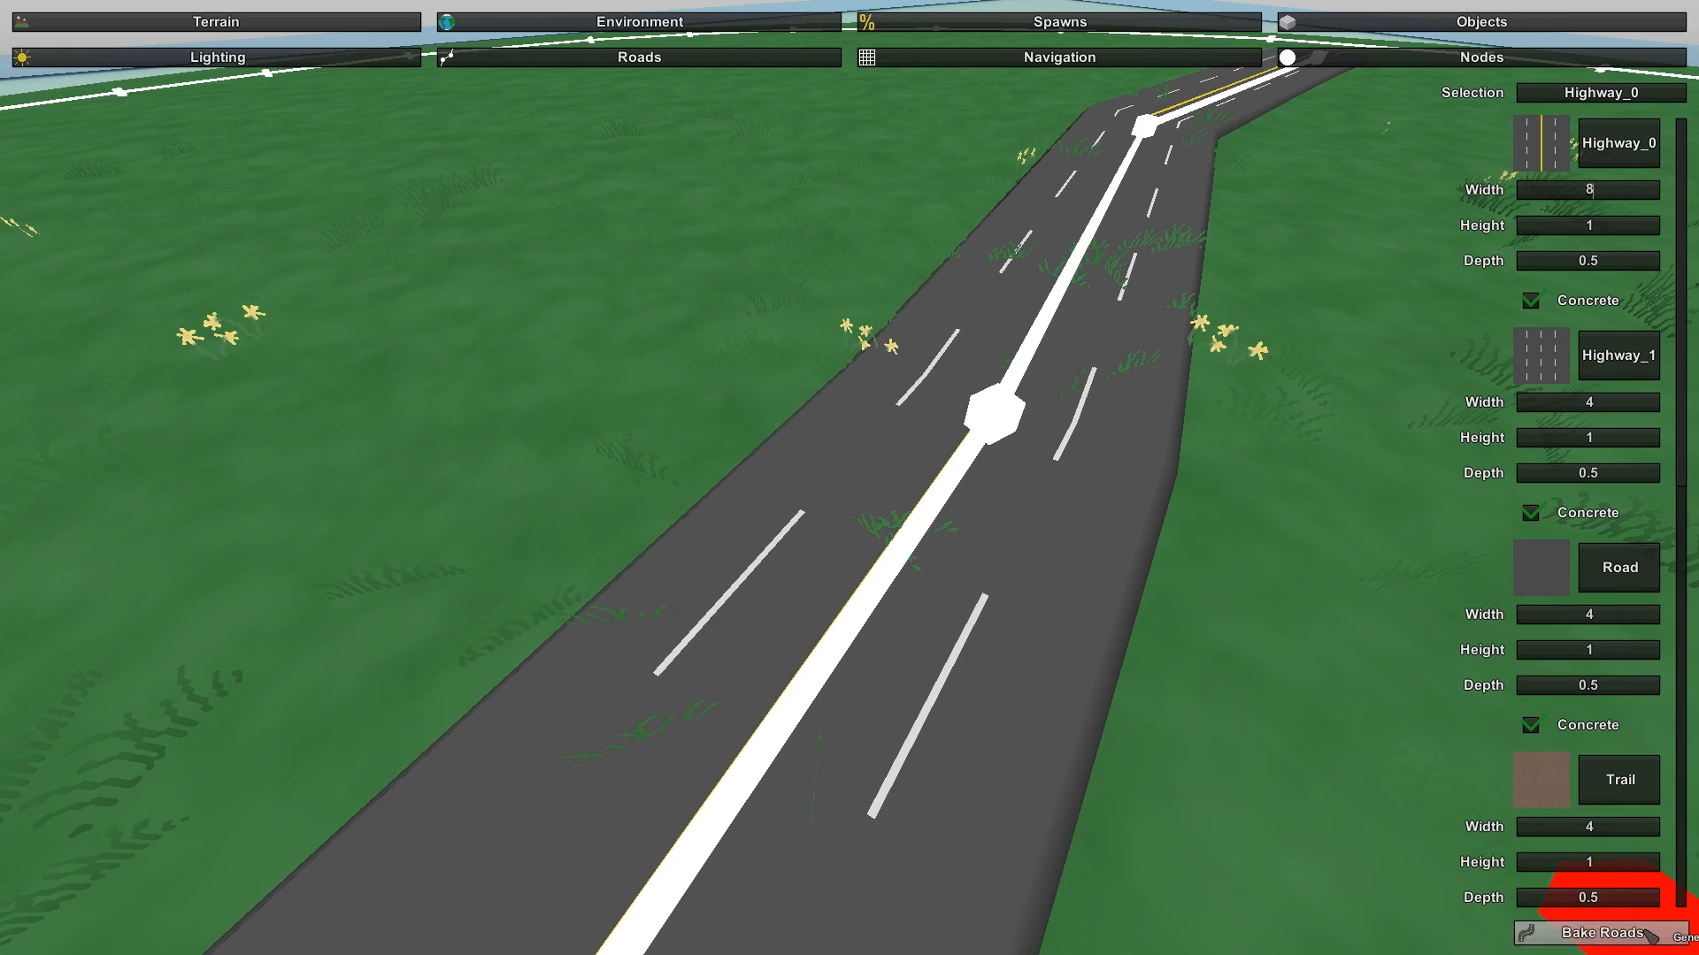
key("s")
right_click_drag(1195, 682, 1210, 620)
key("s")
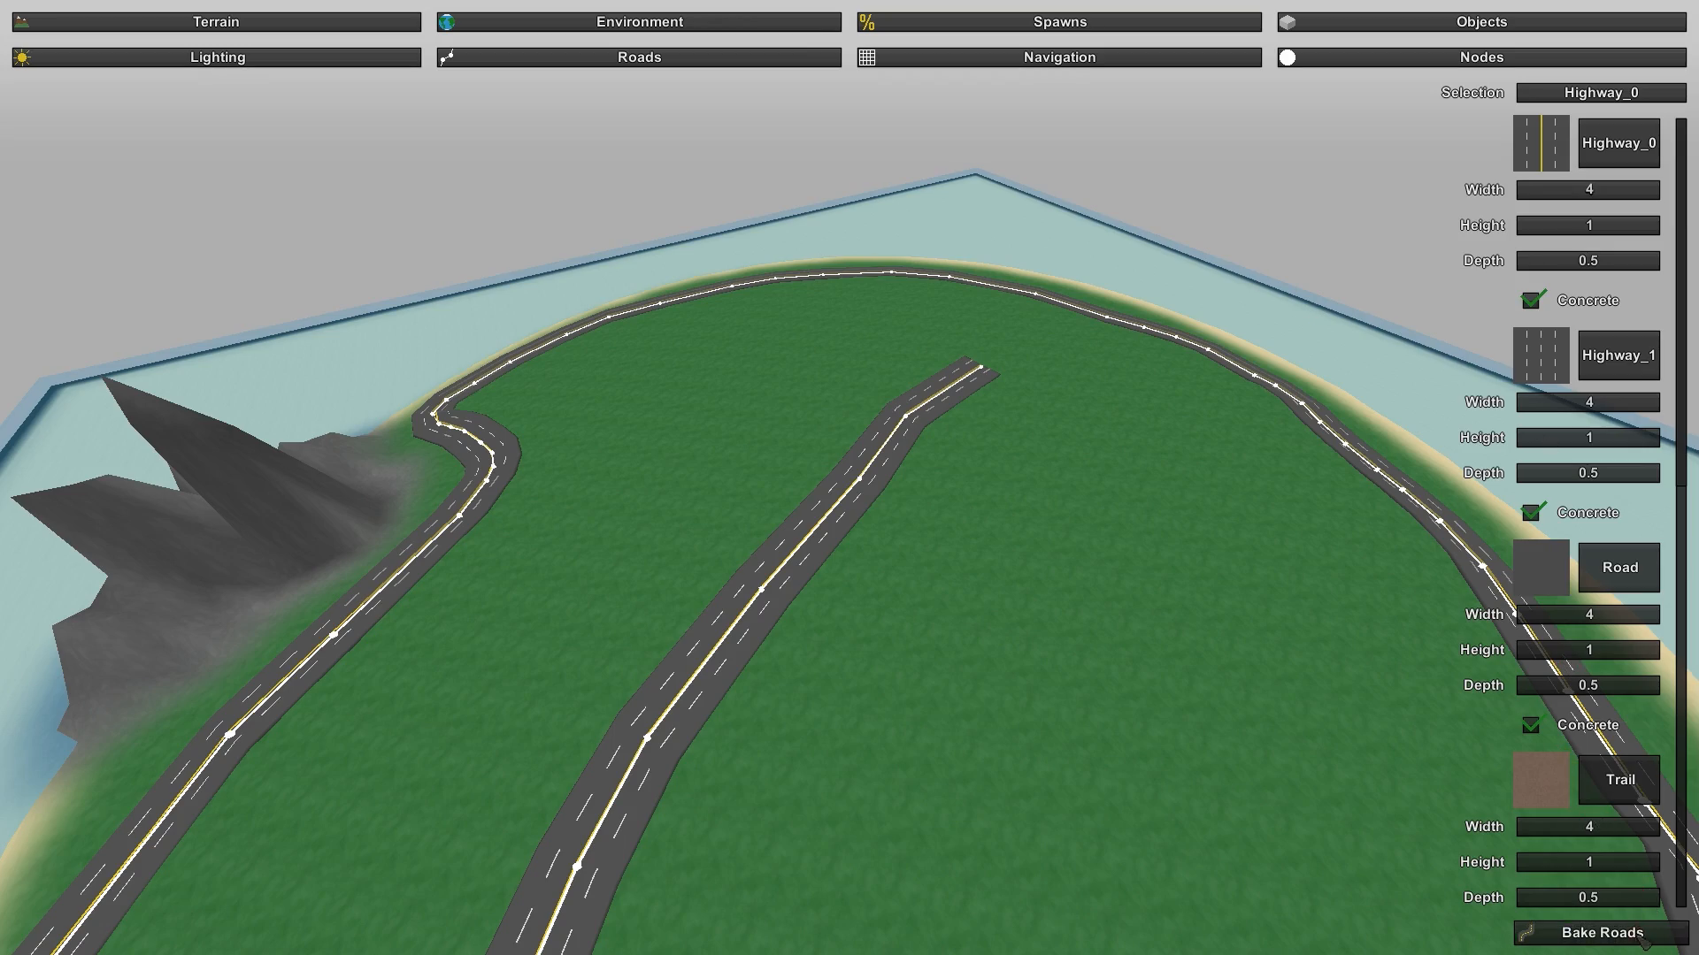
Step: Bake the roads with Highway_0 at width 4, and delete the extra road segment beside the interior highway's end
left_click(1643, 940)
mouse_move(1073, 680)
right_mouse_down()
mouse_move(999, 639)
mouse_move(1114, 699)
mouse_move(1239, 672)
mouse_move(1132, 668)
mouse_move(1061, 641)
mouse_move(1075, 620)
mouse_move(1088, 690)
right_mouse_up()
key("w")
key("s")
key("w")
left_click(829, 475)
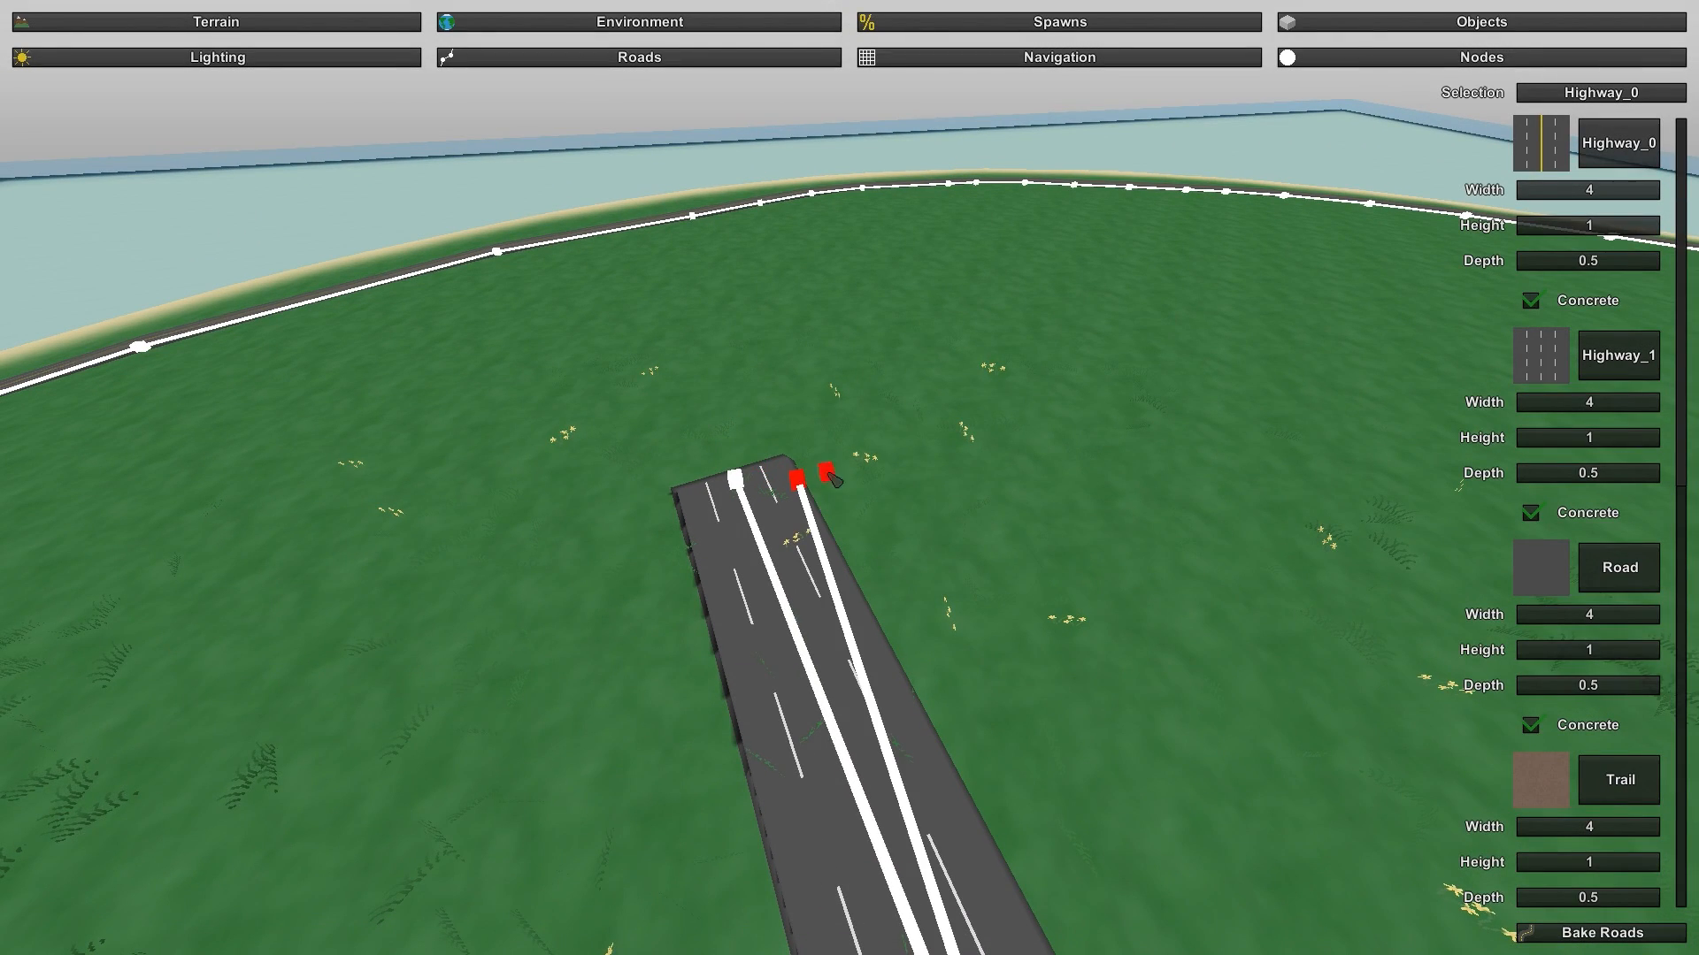
key("Delete")
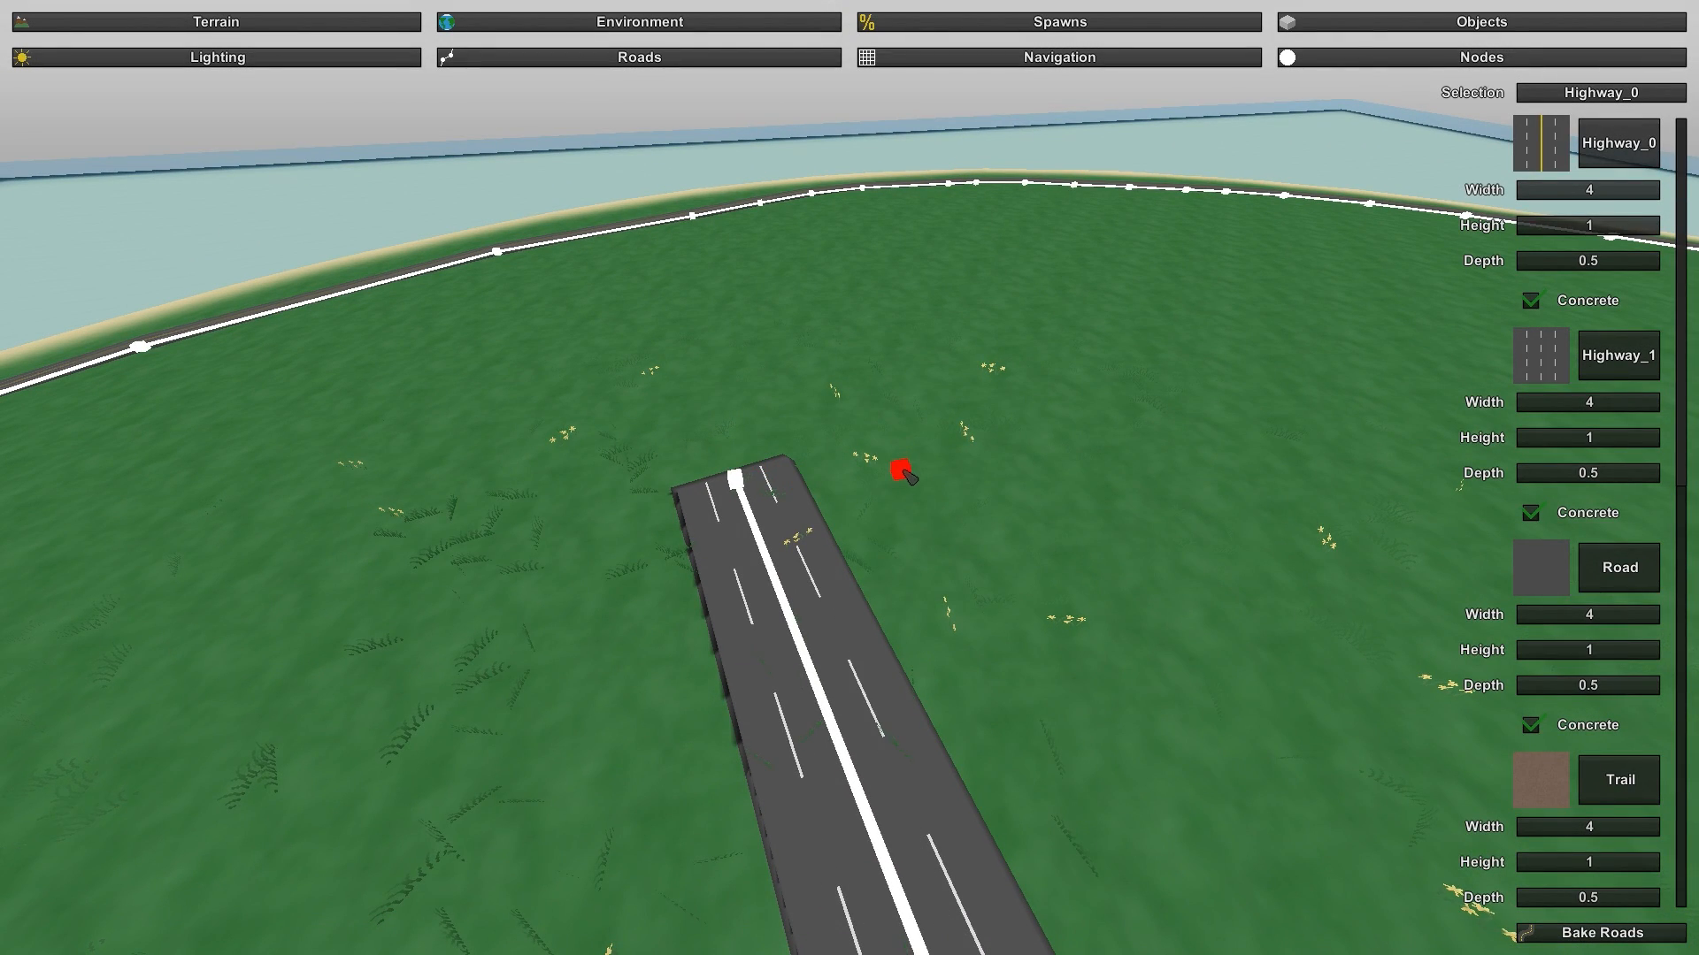
Step: Lay a curved side road from the interior highway's end across the grass, assign it the Trail material and bake the roads
right_click_drag(1012, 445, 1164, 499)
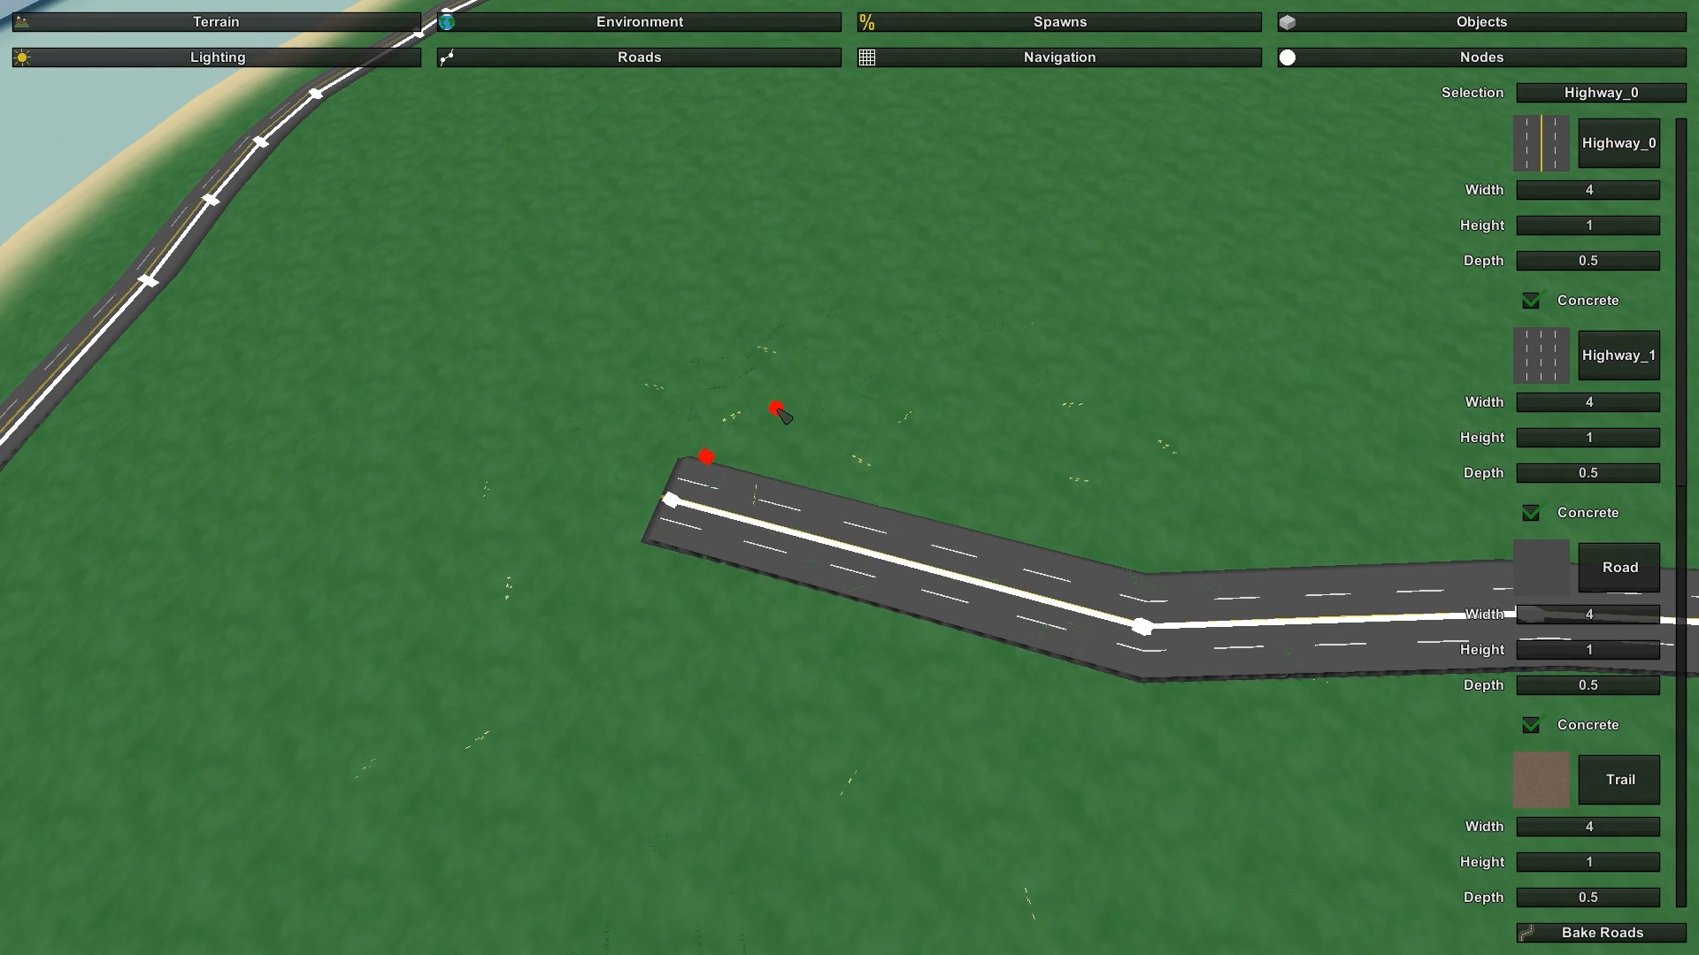
right_click_drag(754, 423, 801, 336)
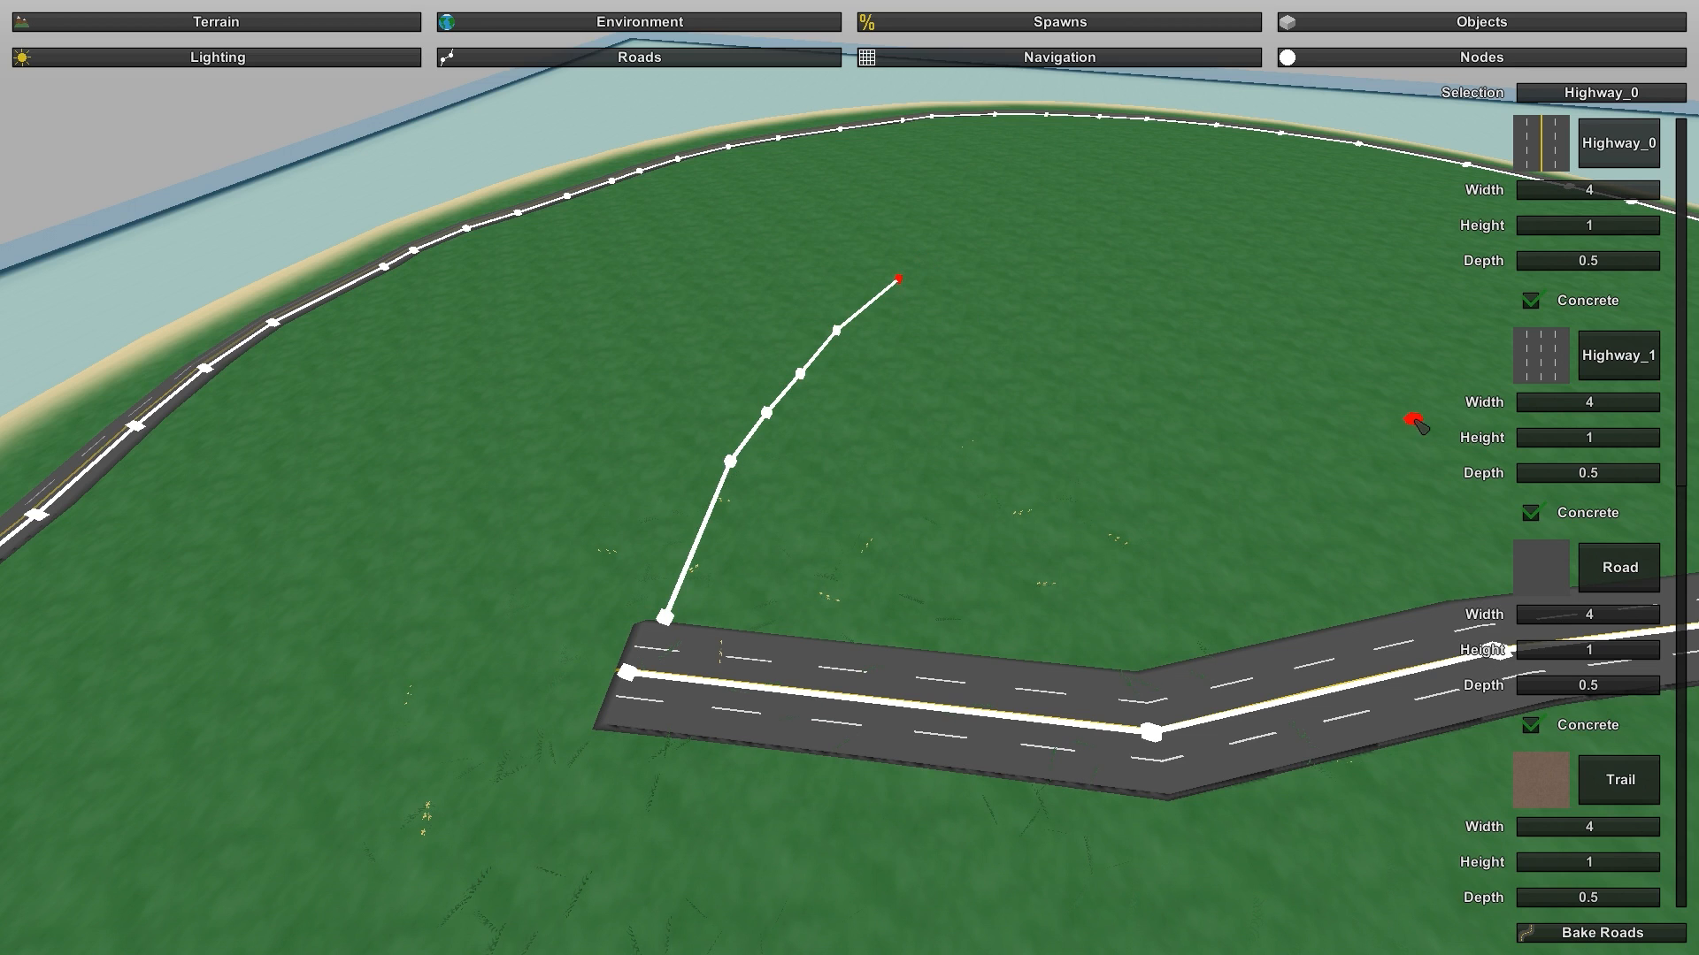
scroll(1599, 649, "down", 7)
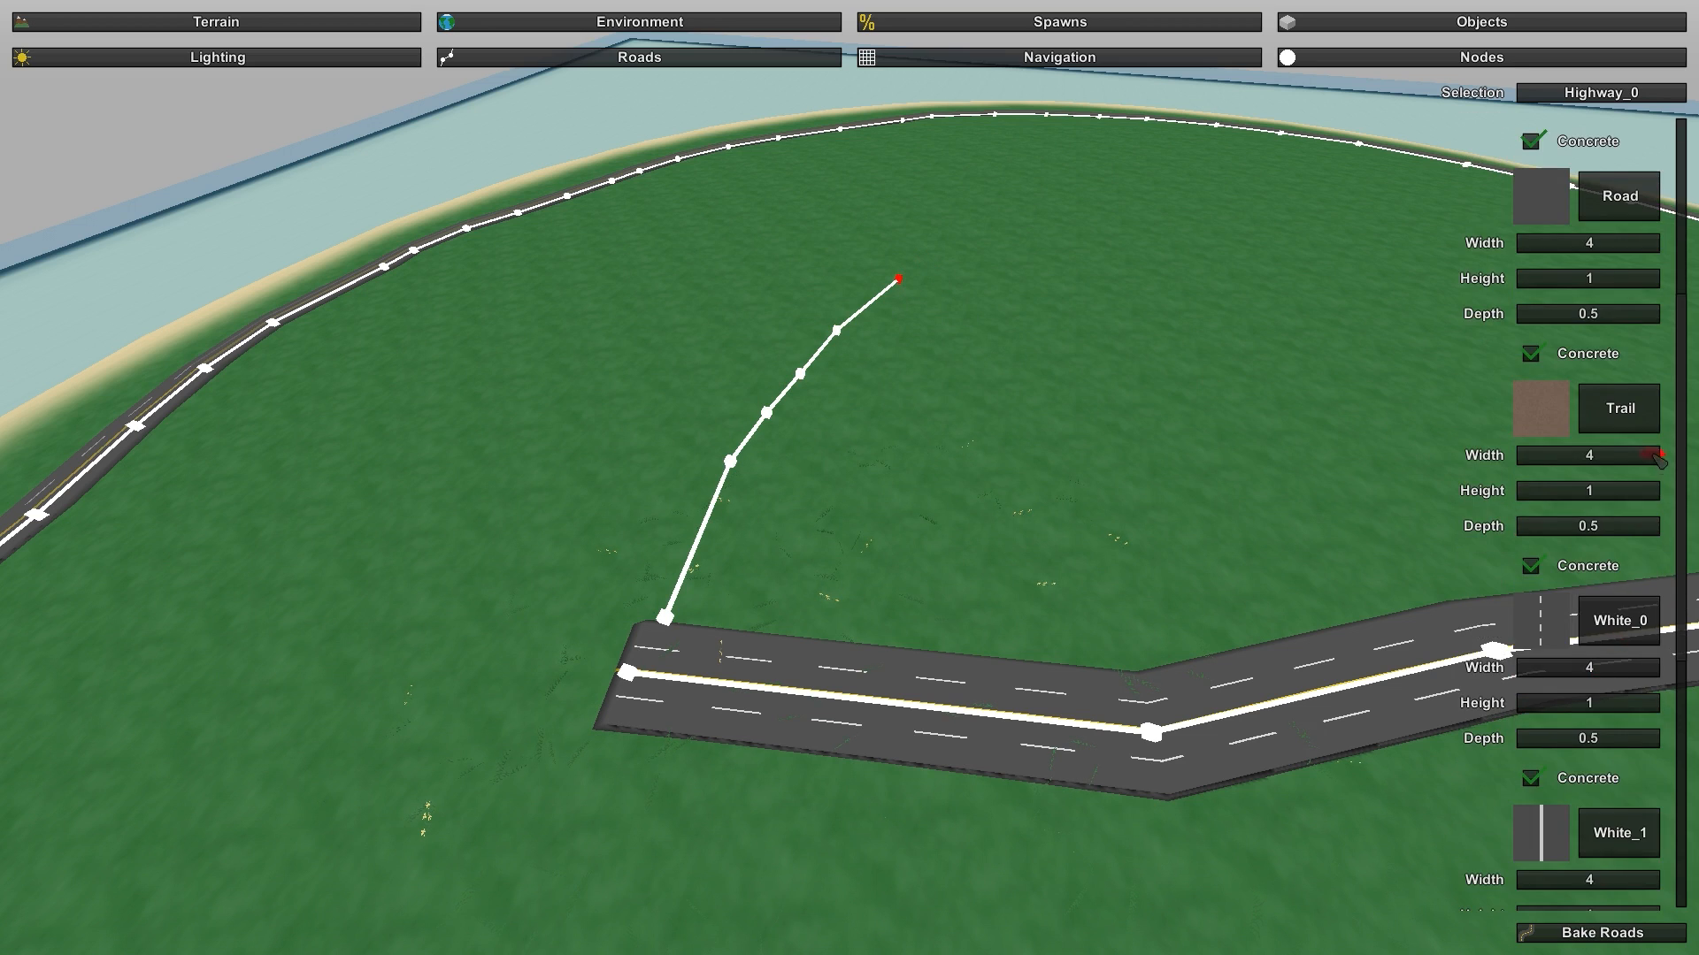
left_click(1637, 936)
Step: Replace the trail's end node with one farther along the highway's edge, and bake the roads again
key("a")
key("w")
right_click_drag(742, 644, 797, 619)
key("d")
key("a")
key("w")
key("s")
key("d")
mouse_move(849, 478)
right_mouse_down()
mouse_move(531, 504)
mouse_move(478, 483)
right_mouse_up()
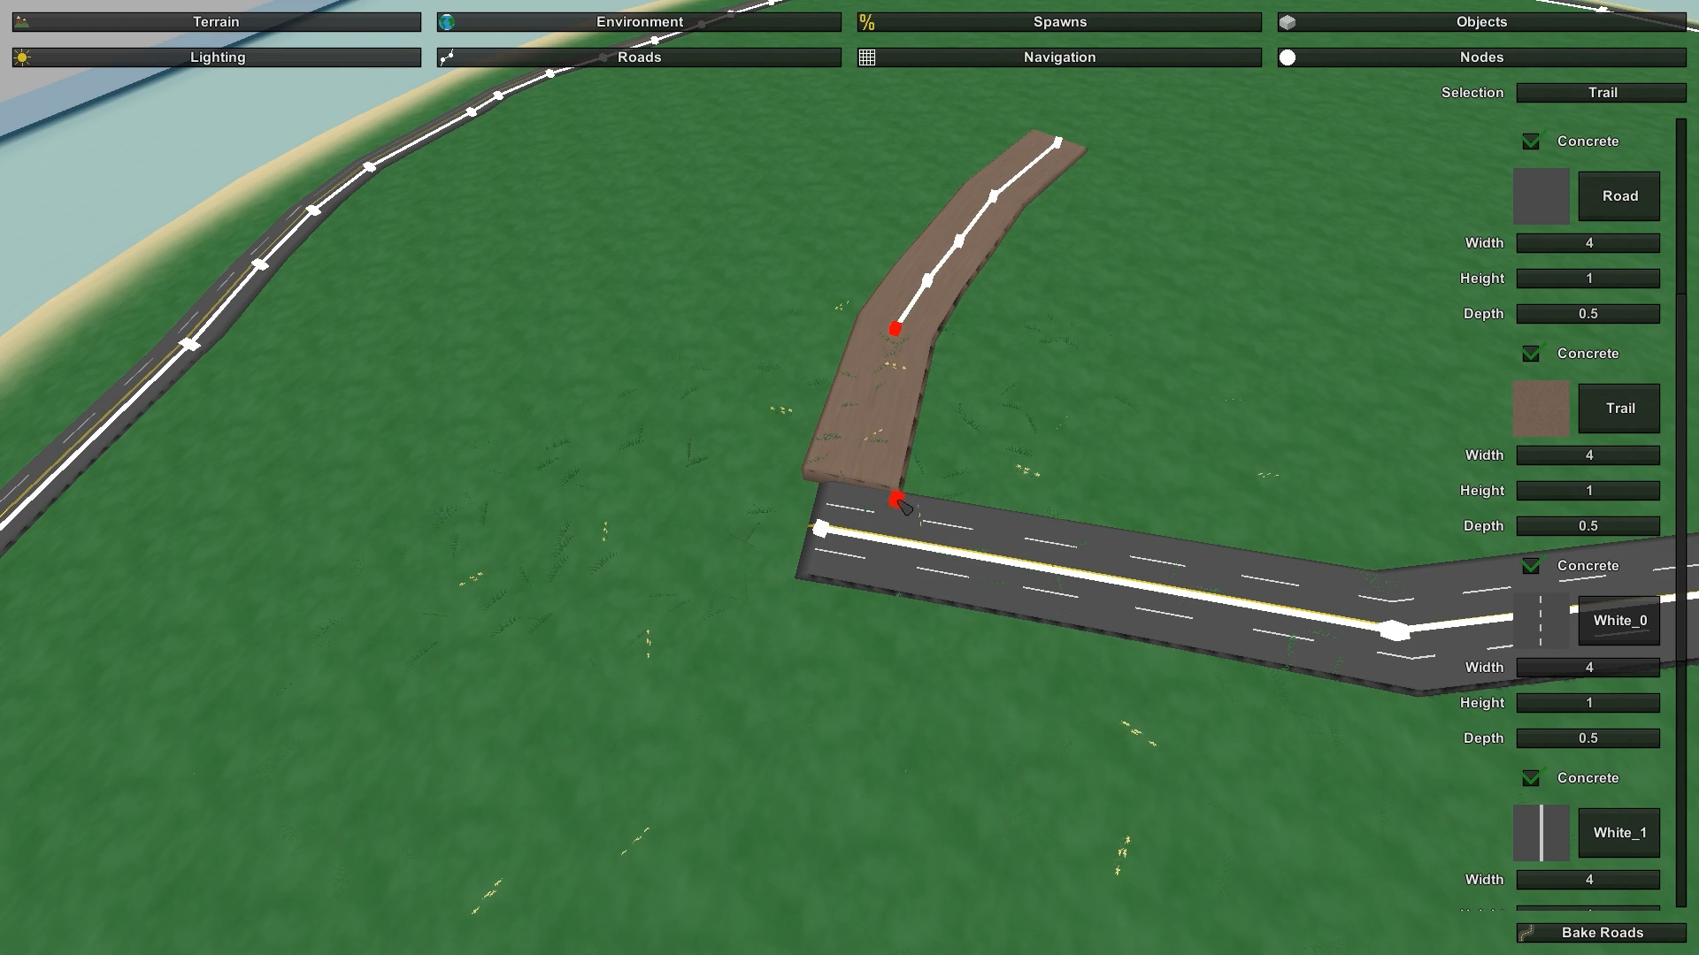
left_click(1619, 929)
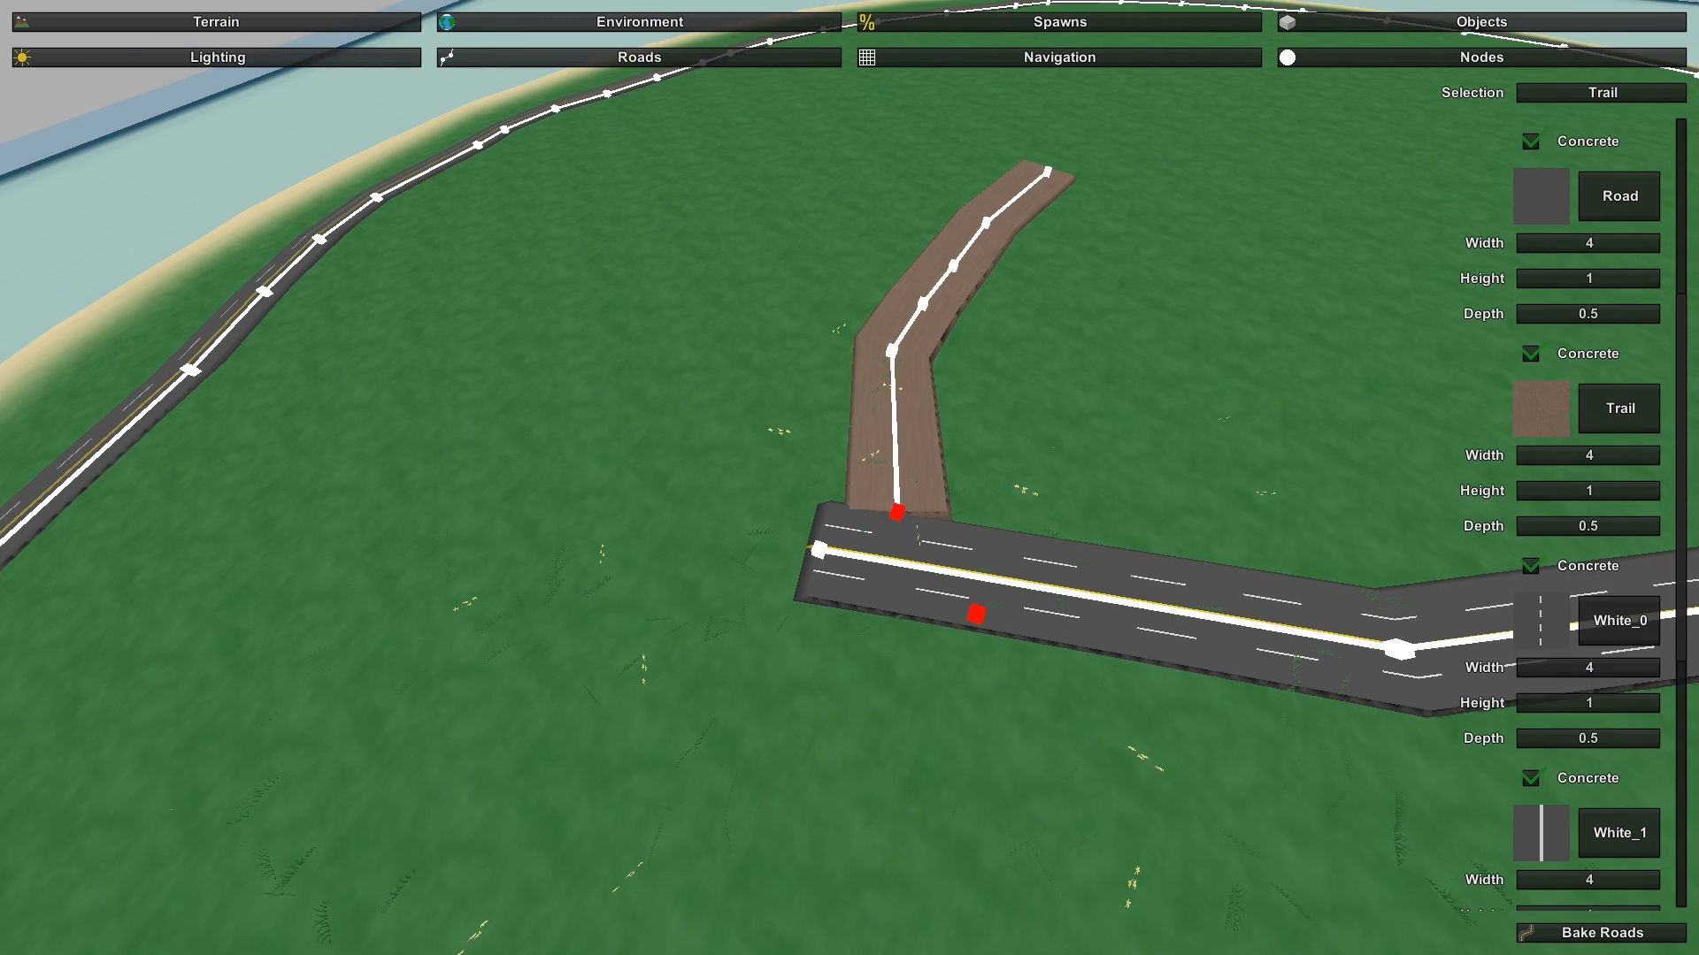
Step: Try a Trail depth of 1 with a new road bake
key("w")
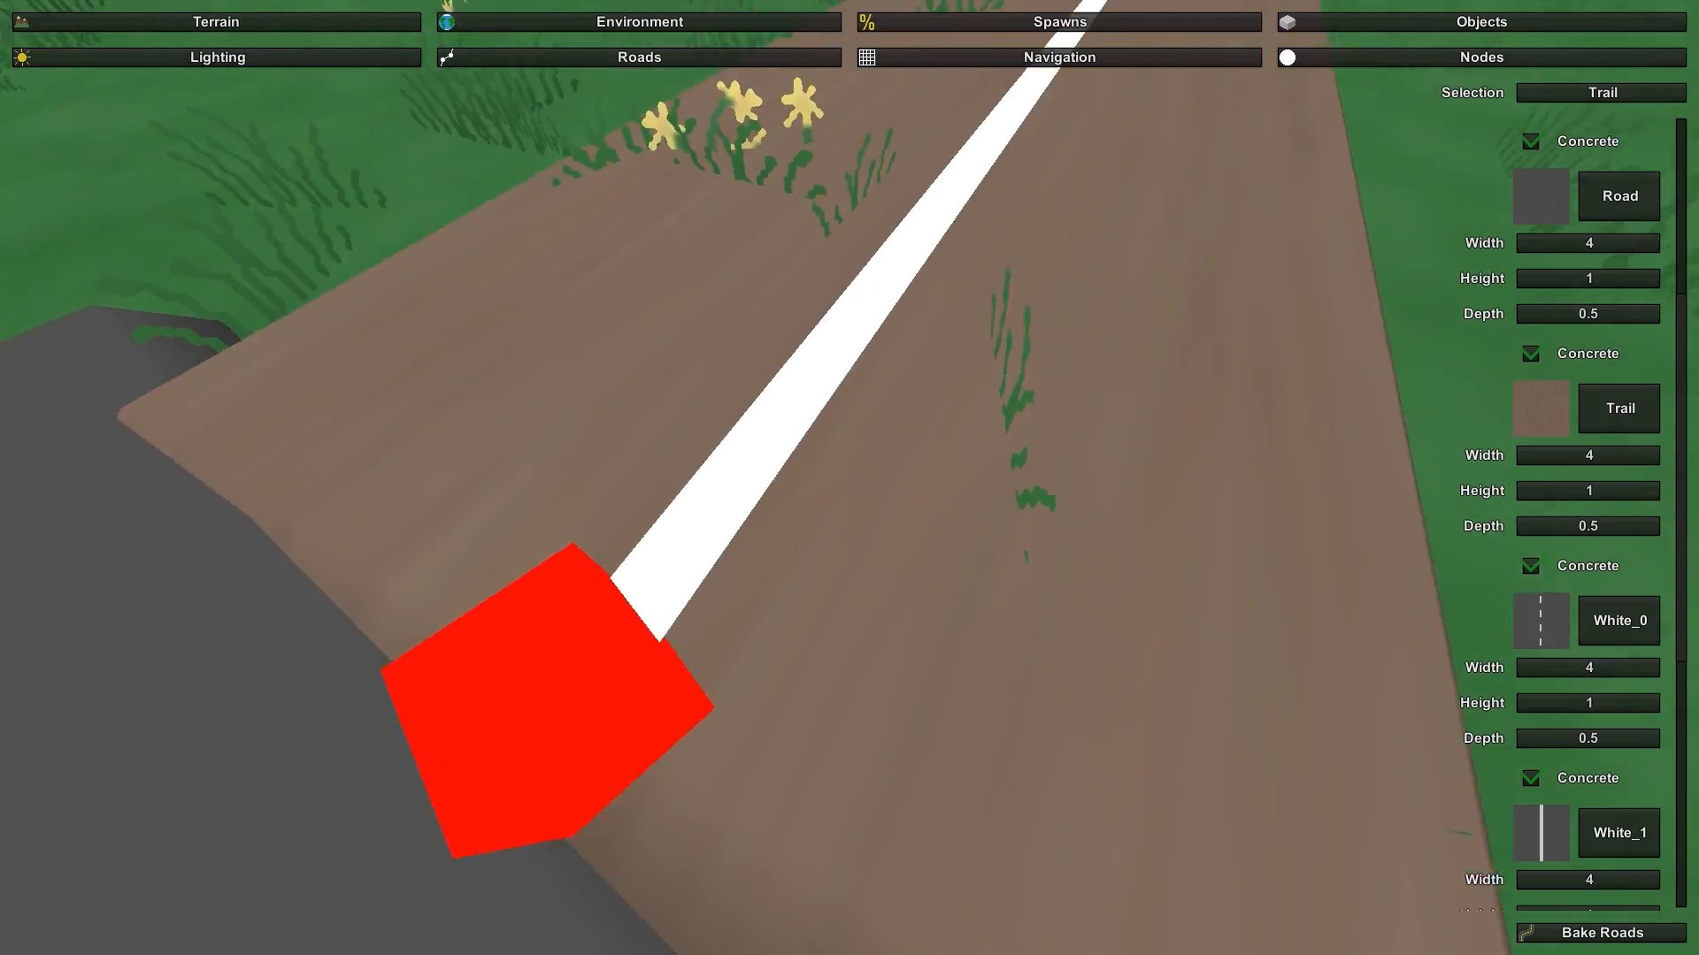
key("s")
key("w")
key("s")
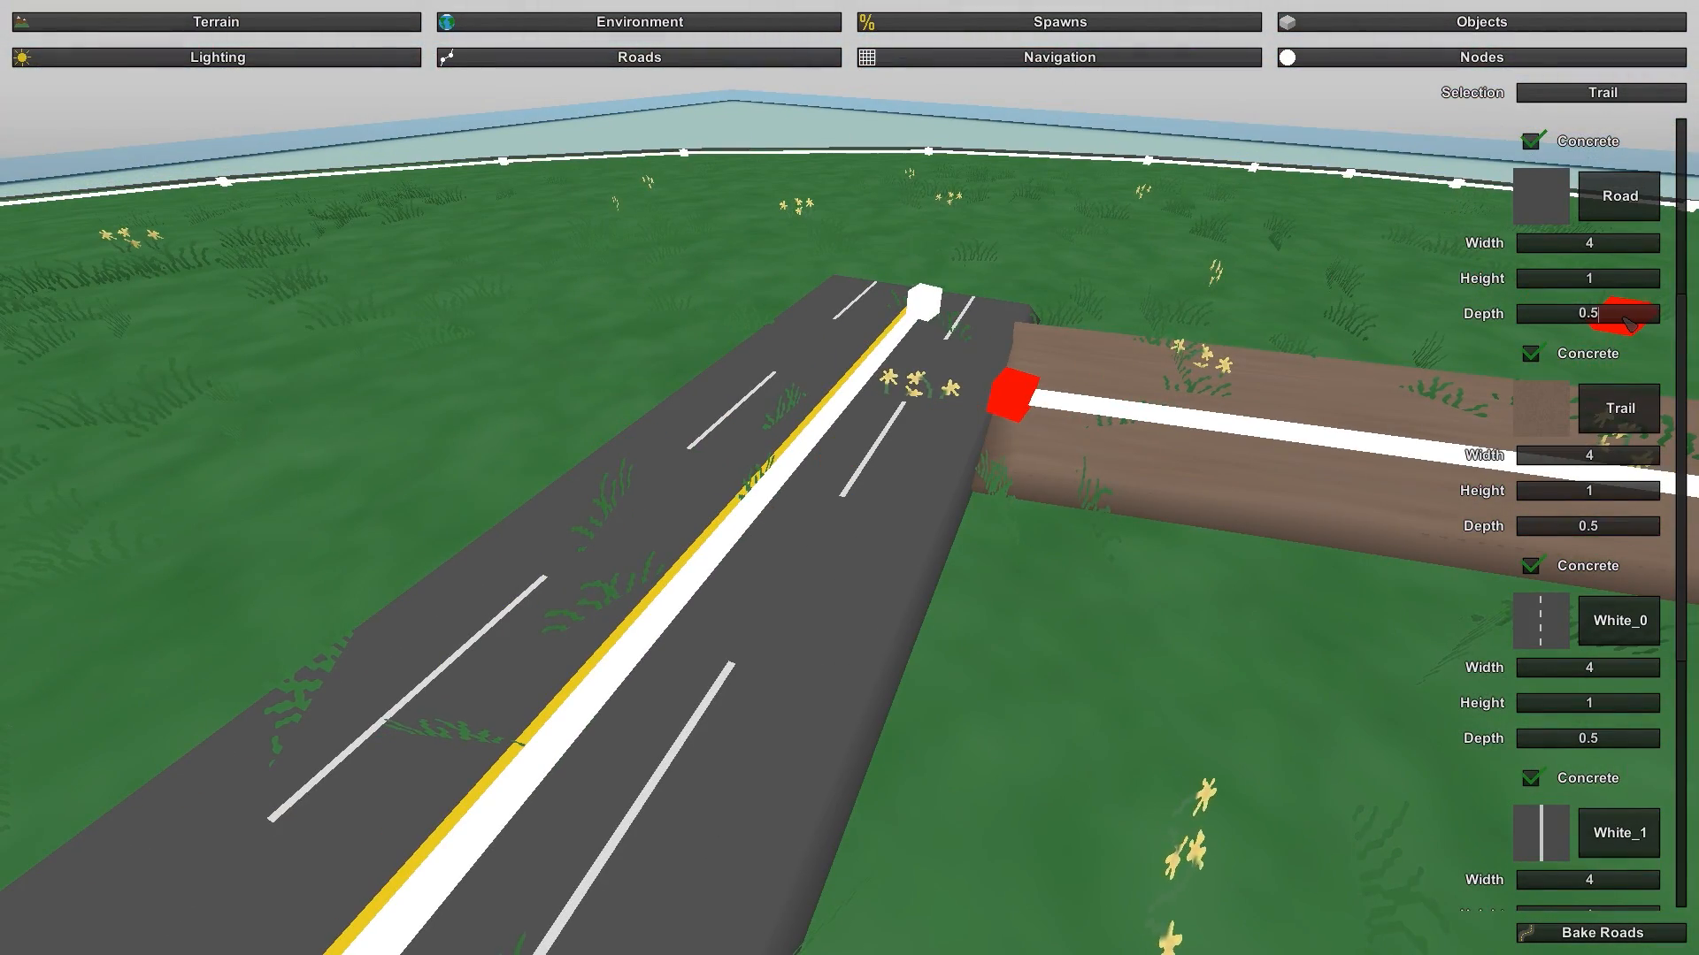
left_click(1628, 527)
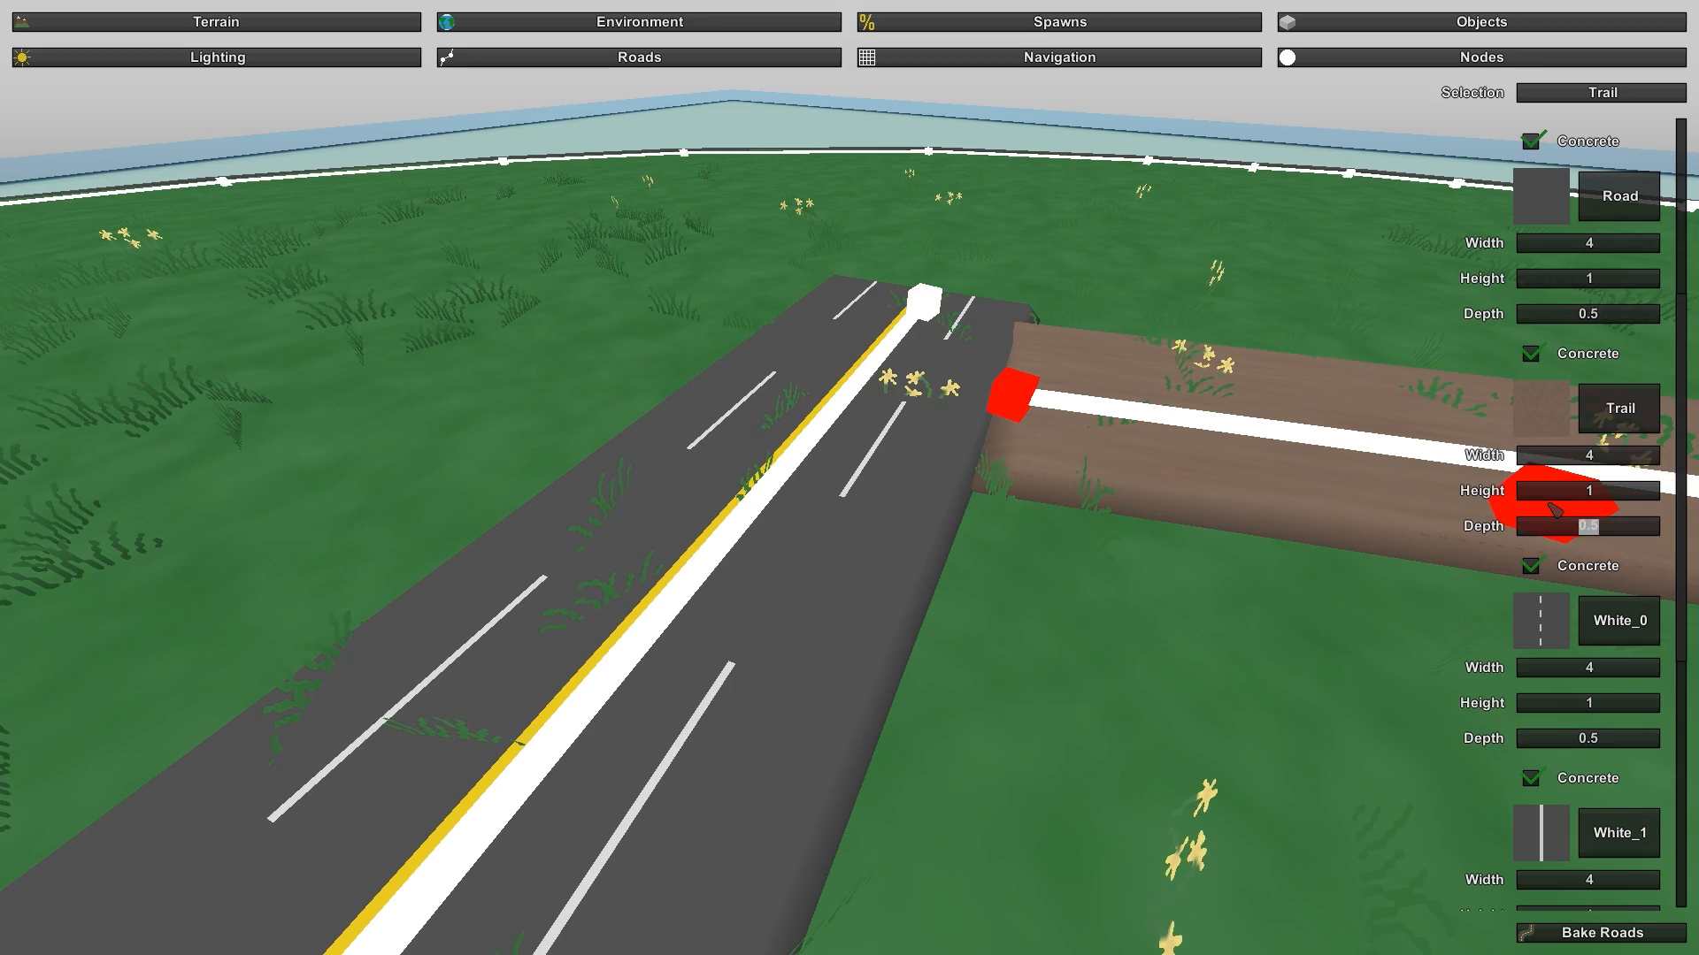
left_click(1601, 933)
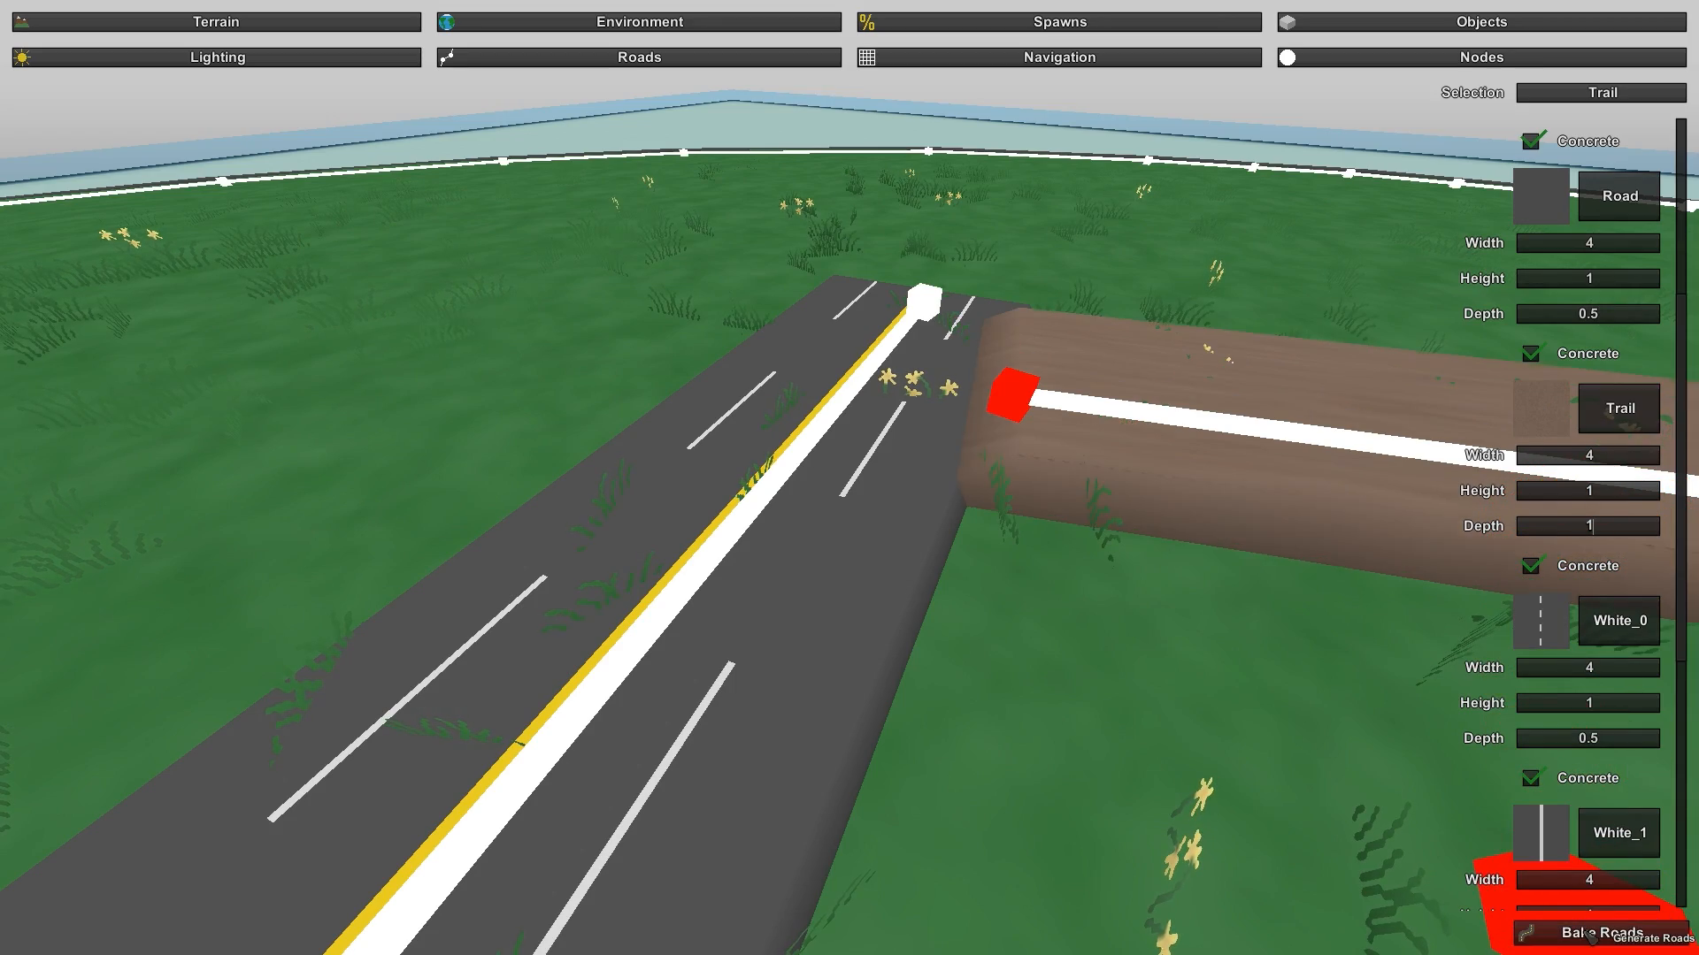
Step: Inspect the trail's junction with the highway, set the Trail depth to .4 and rebake the roads
key("w")
right_click_drag(1171, 772, 1274, 699)
key("a")
key("d")
key("s")
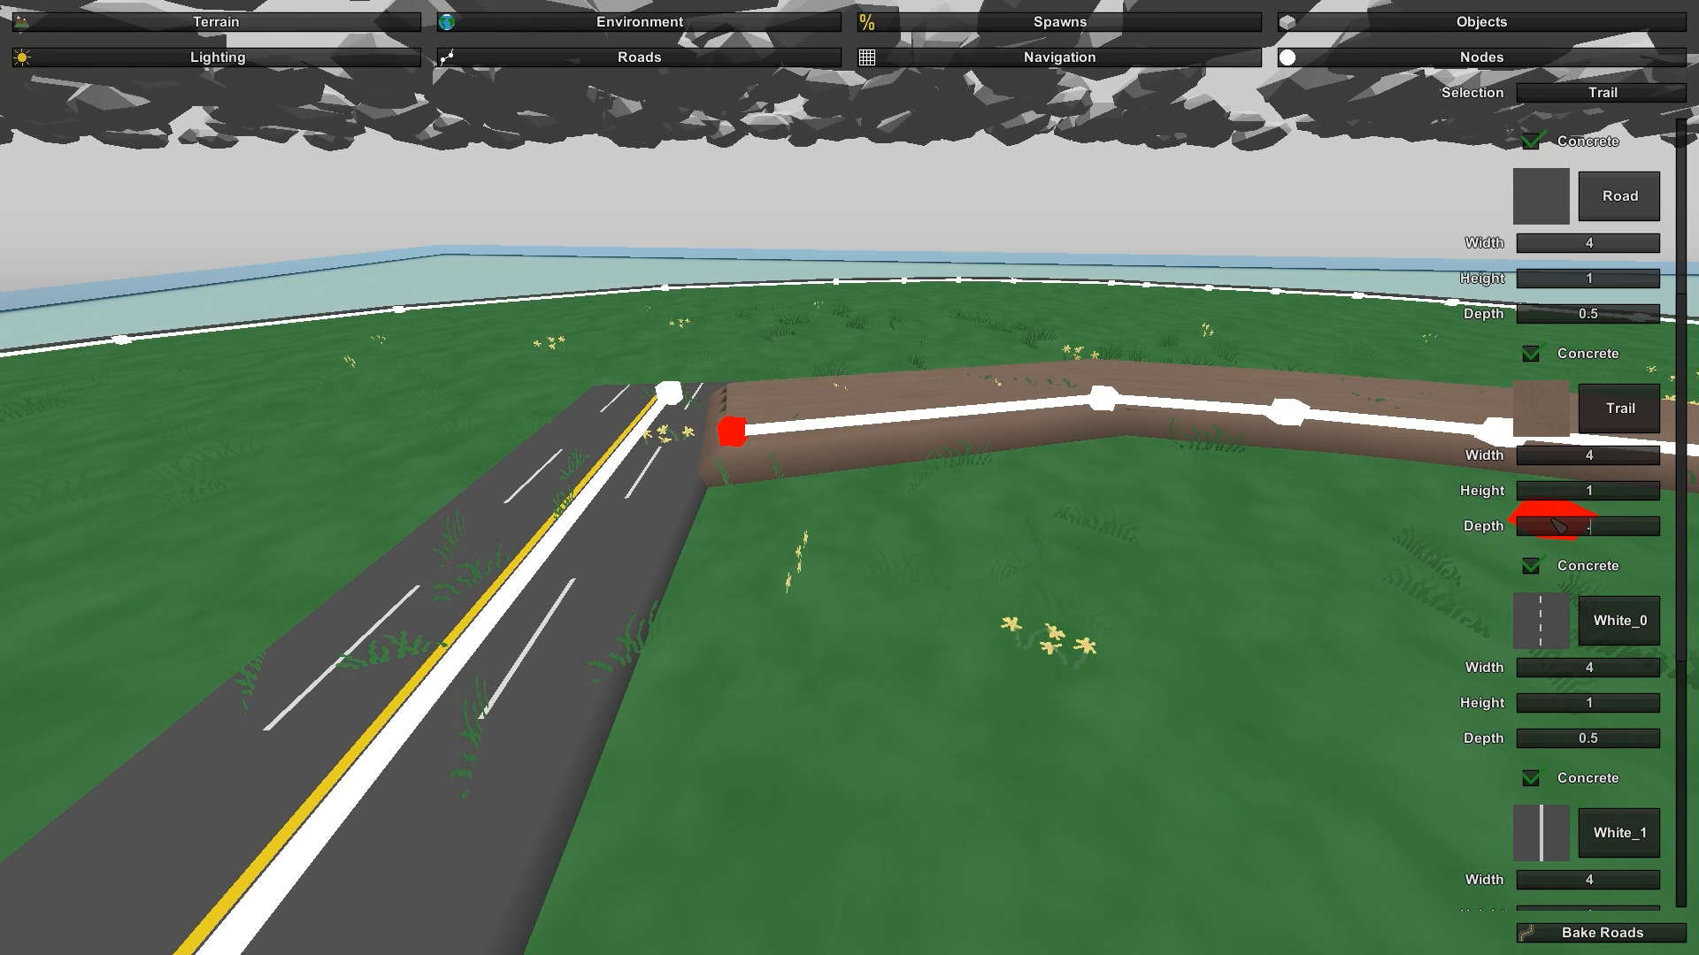
left_click(1583, 930)
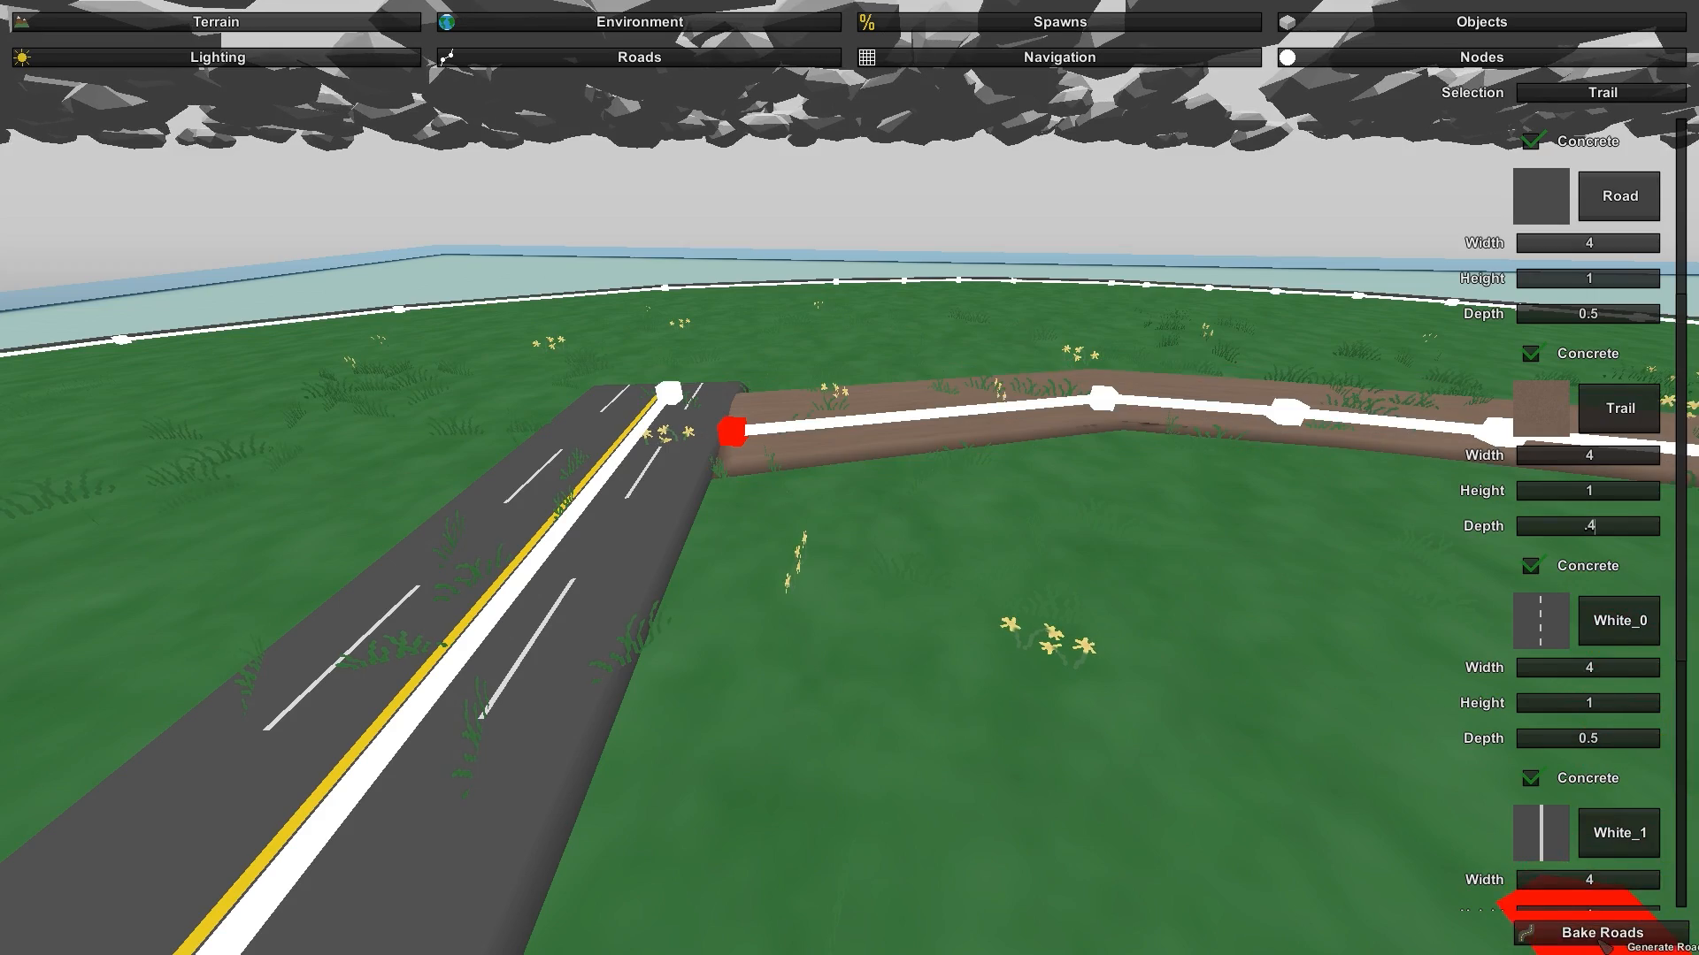
Step: Set the Trail width to 2 and bake the roads
key("w")
right_click_drag(938, 614, 1110, 549)
key("s")
key("w")
key("s")
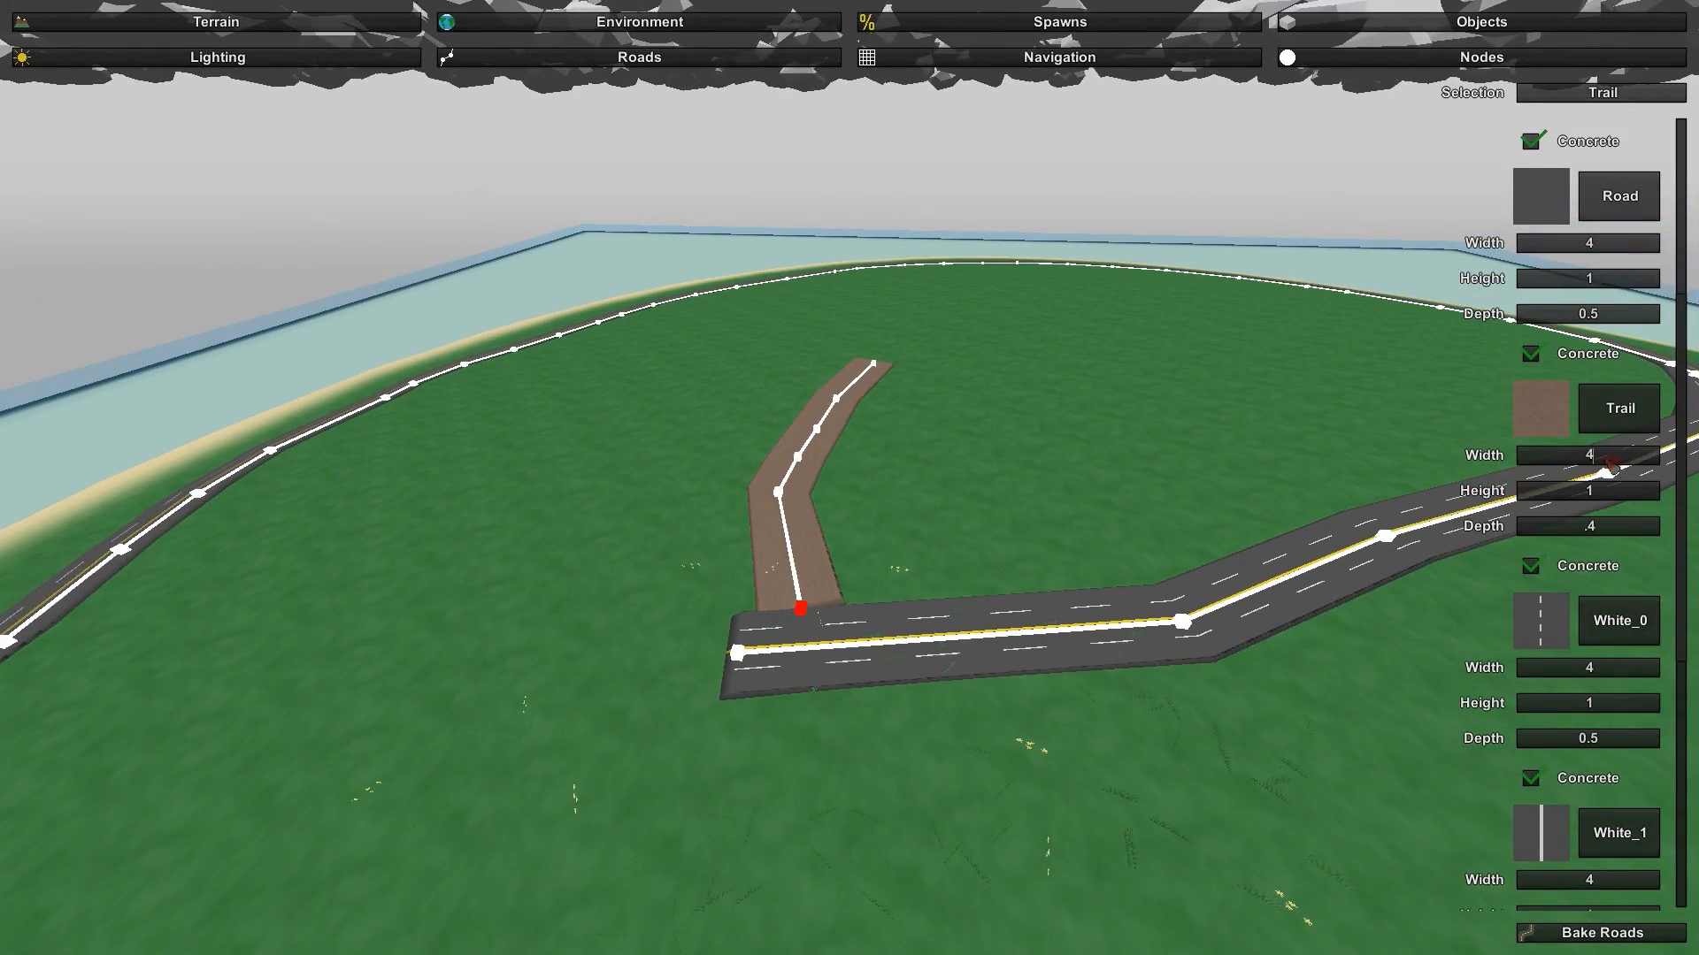
left_click(1617, 927)
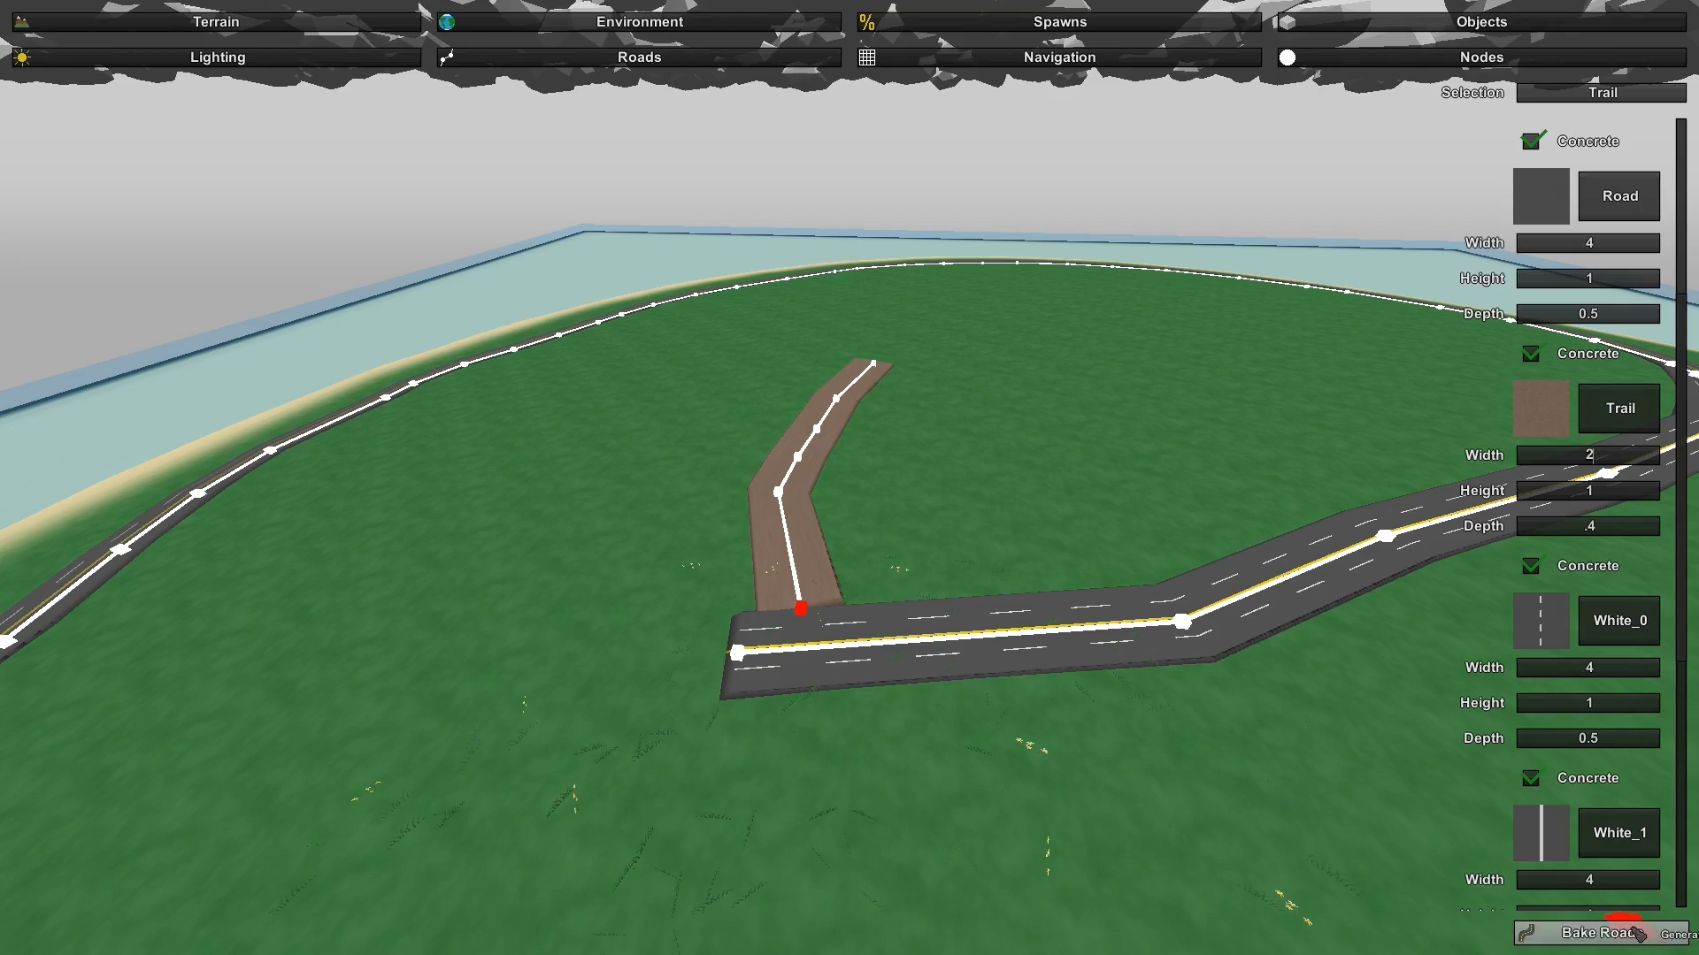
Step: Set the Trail depth to .2 and rebake the roads
key("w")
right_click_drag(871, 524, 943, 474)
key("a")
key("w")
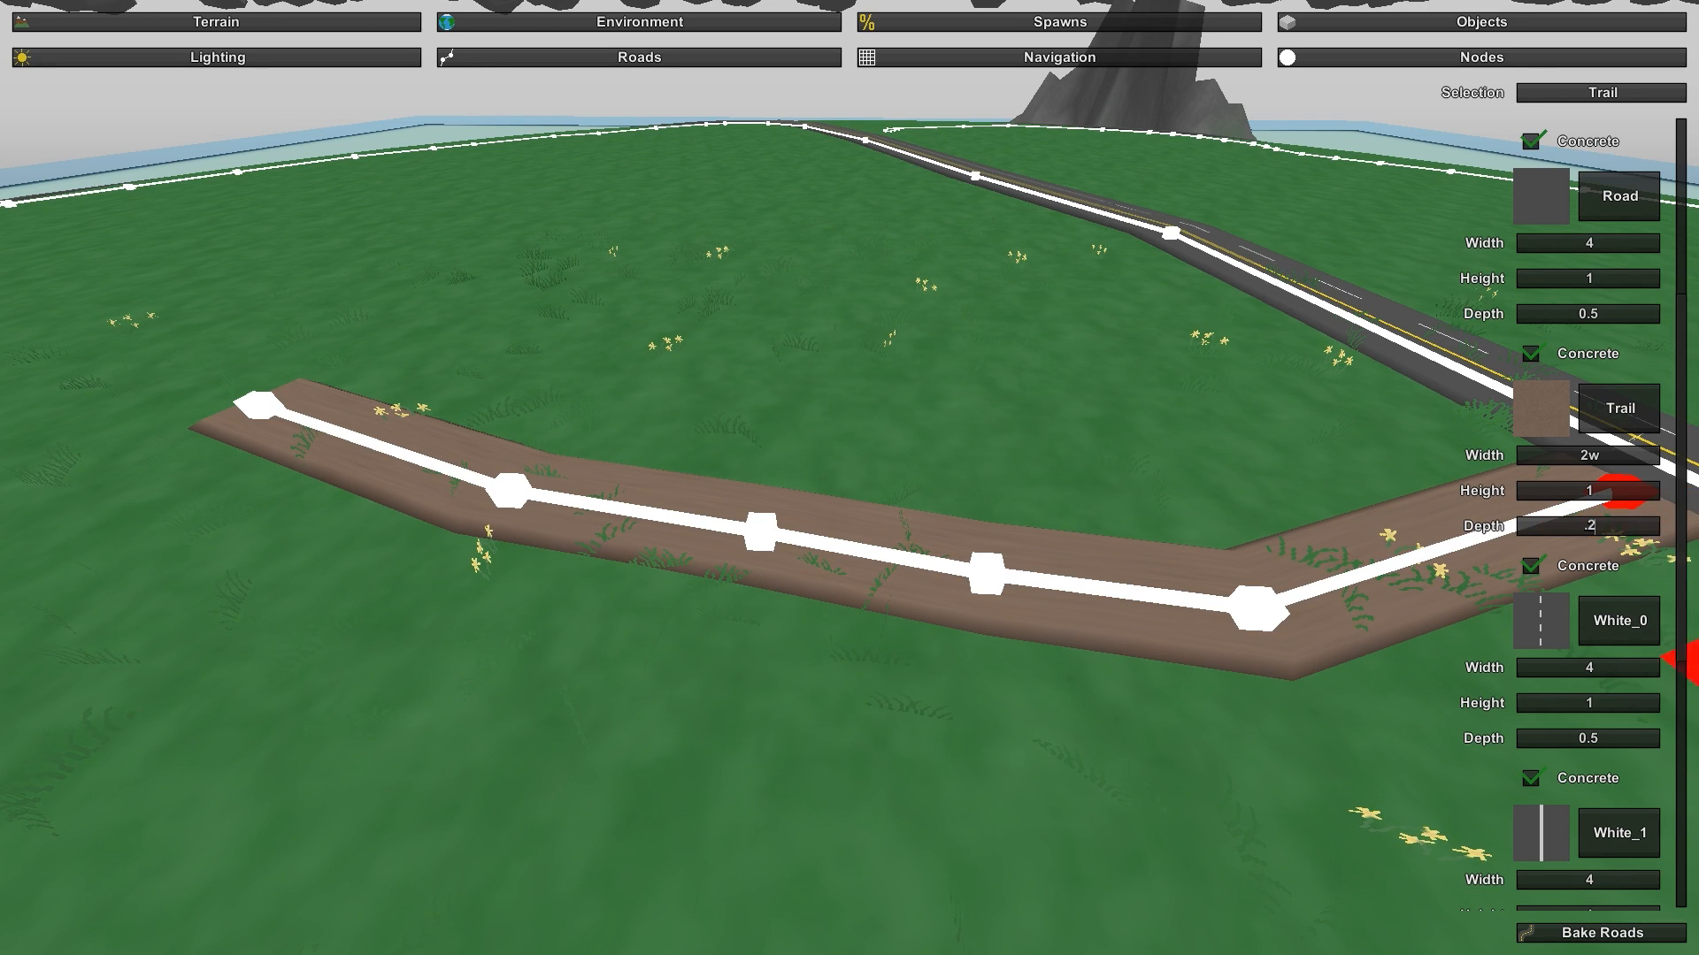
left_click(1591, 932)
Step: Correct the Trail width entry to 2, set the Trail height to 8 and bake the roads
right_click_drag(1255, 778, 1504, 708)
key("w")
key("d")
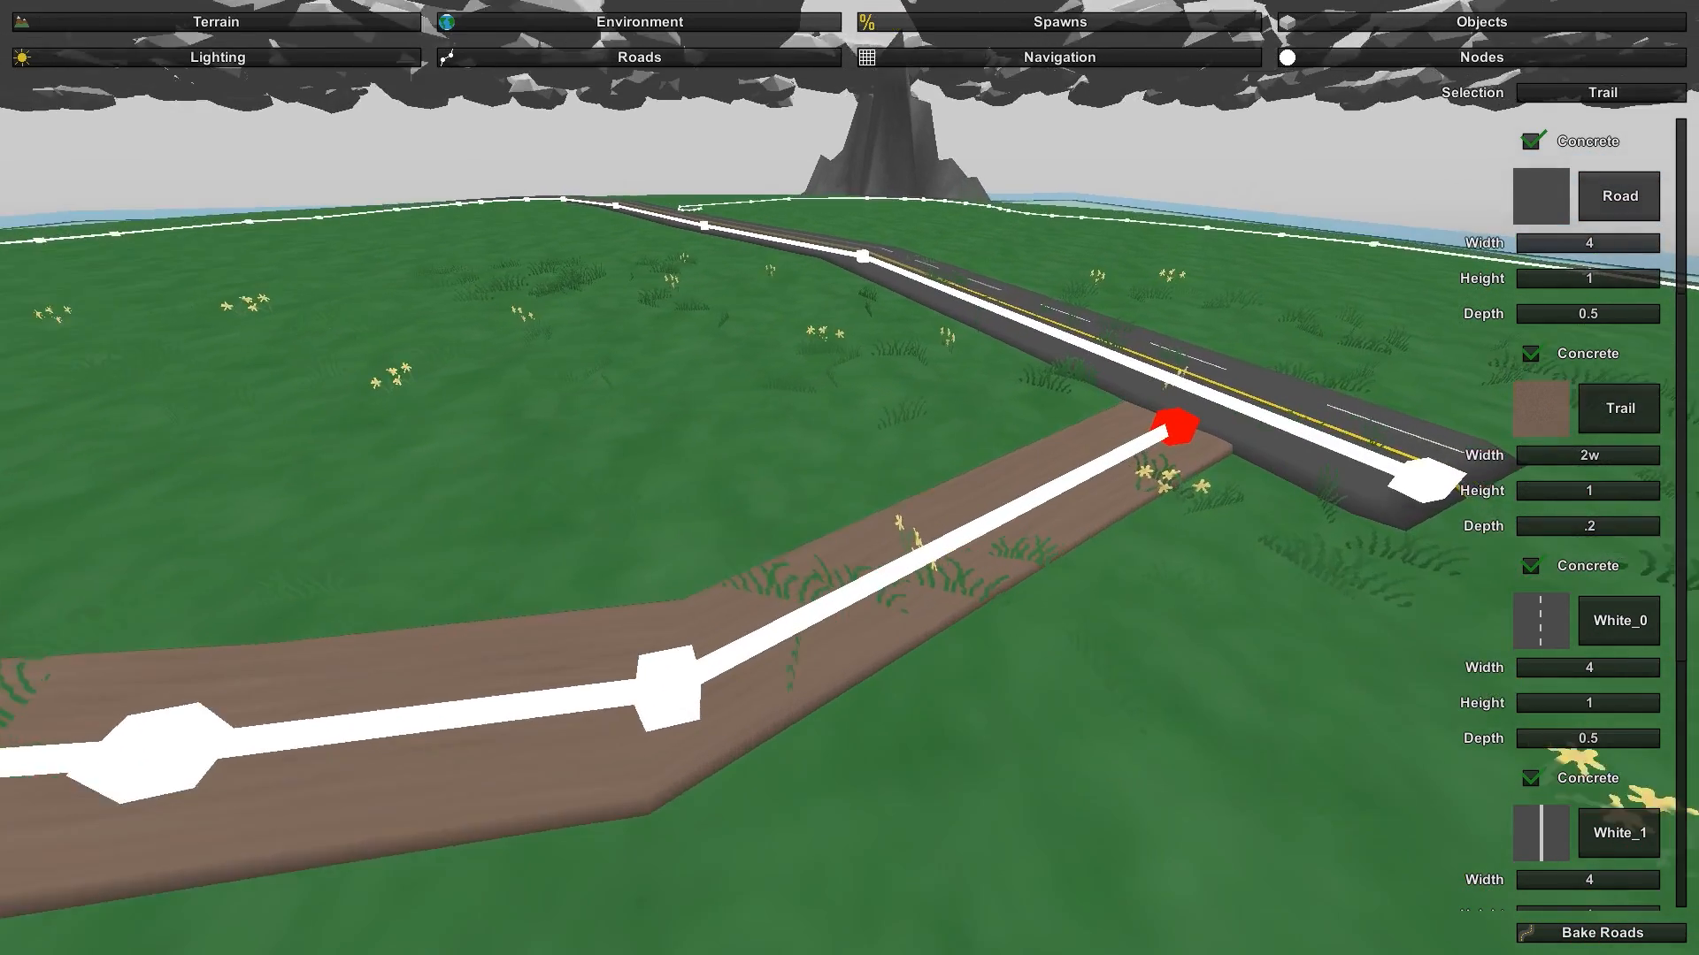
key("w")
right_click_drag(850, 478, 292, 601)
key("s")
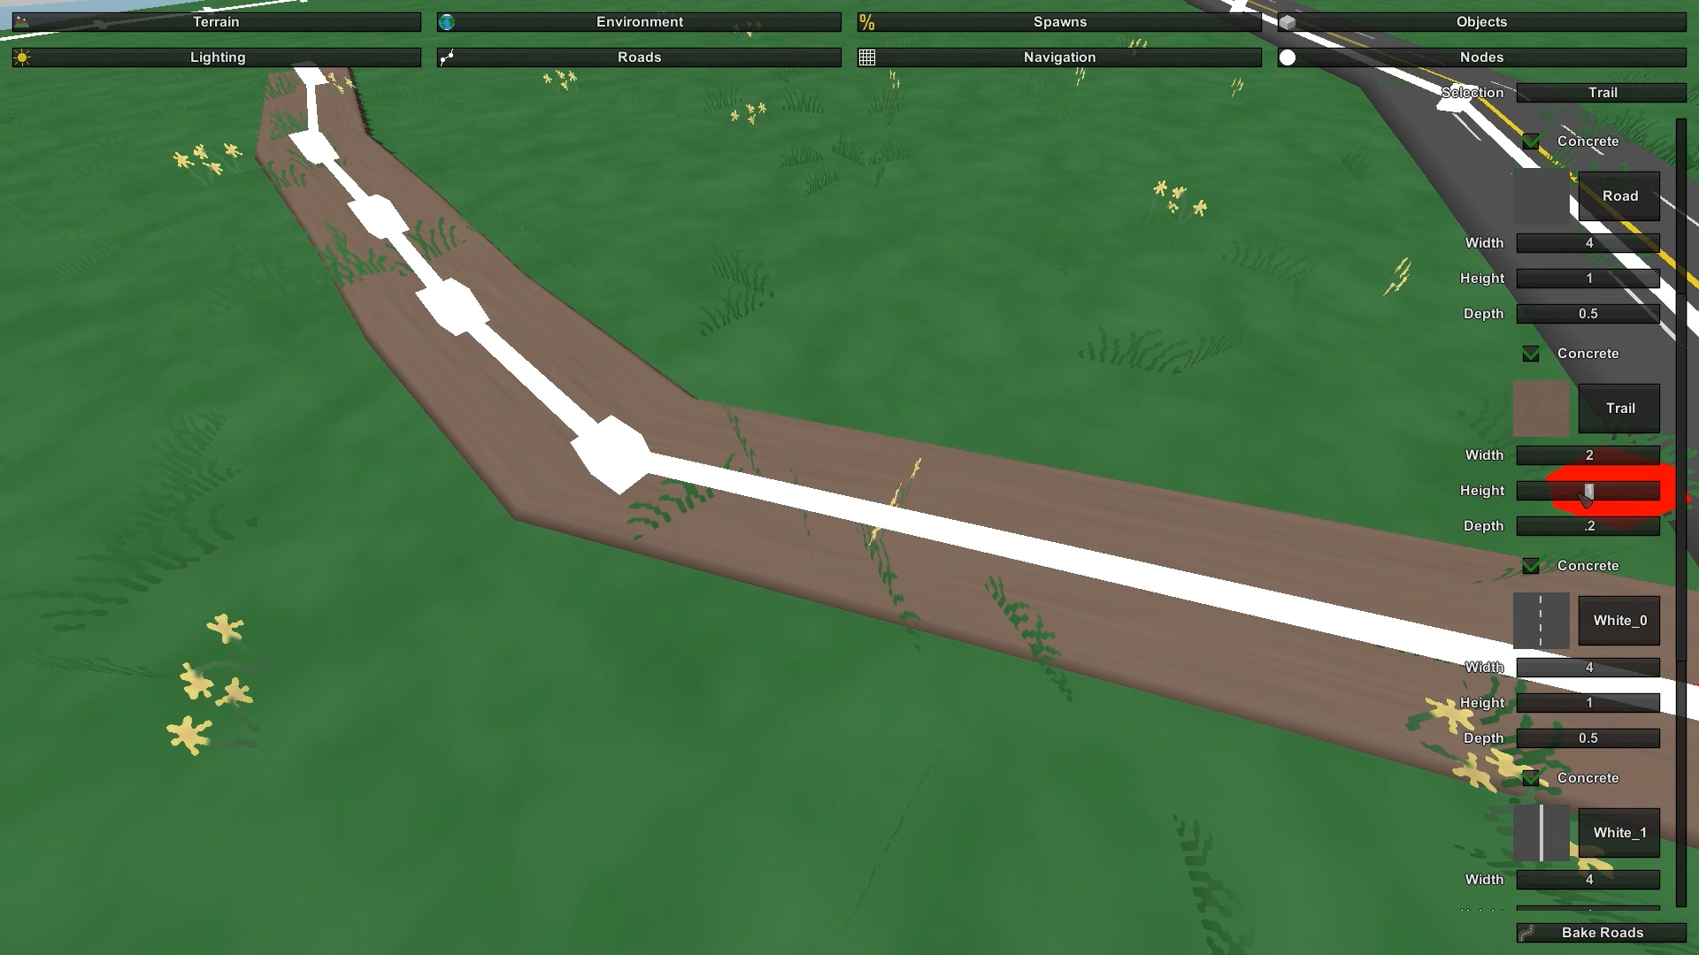
type("8")
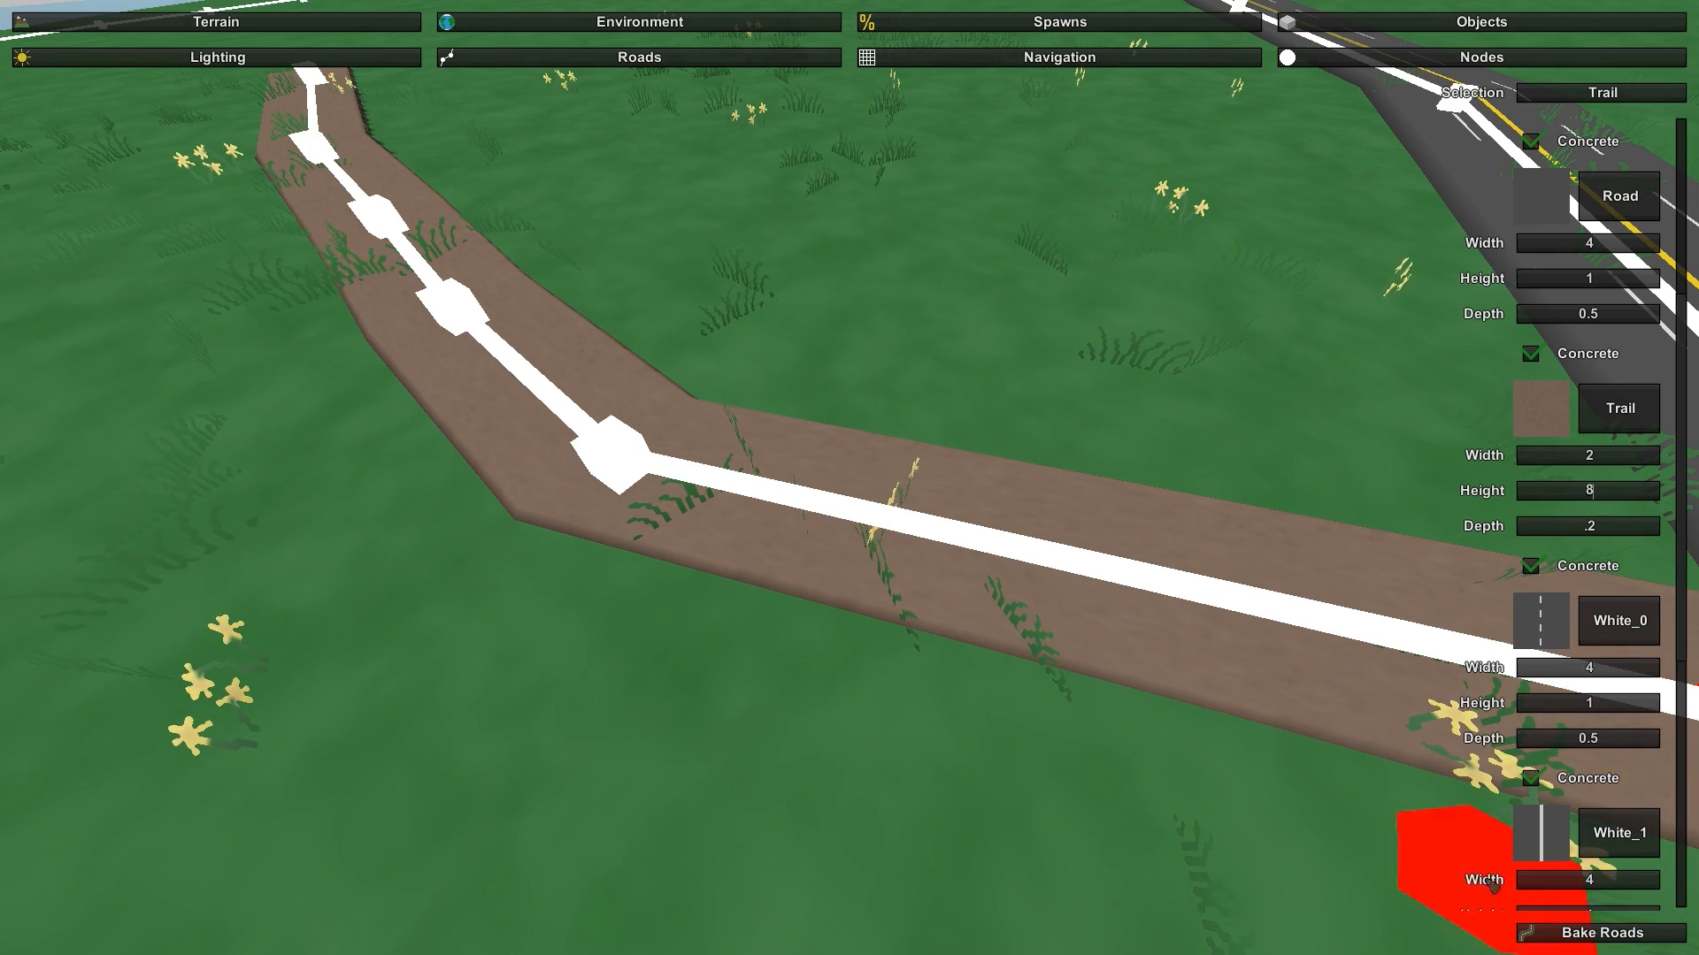
mouse_move(1442, 865)
right_mouse_down()
mouse_move(1222, 733)
mouse_move(1292, 867)
mouse_move(672, 353)
mouse_move(646, 292)
right_mouse_up()
scroll(850, 478, "down", 10)
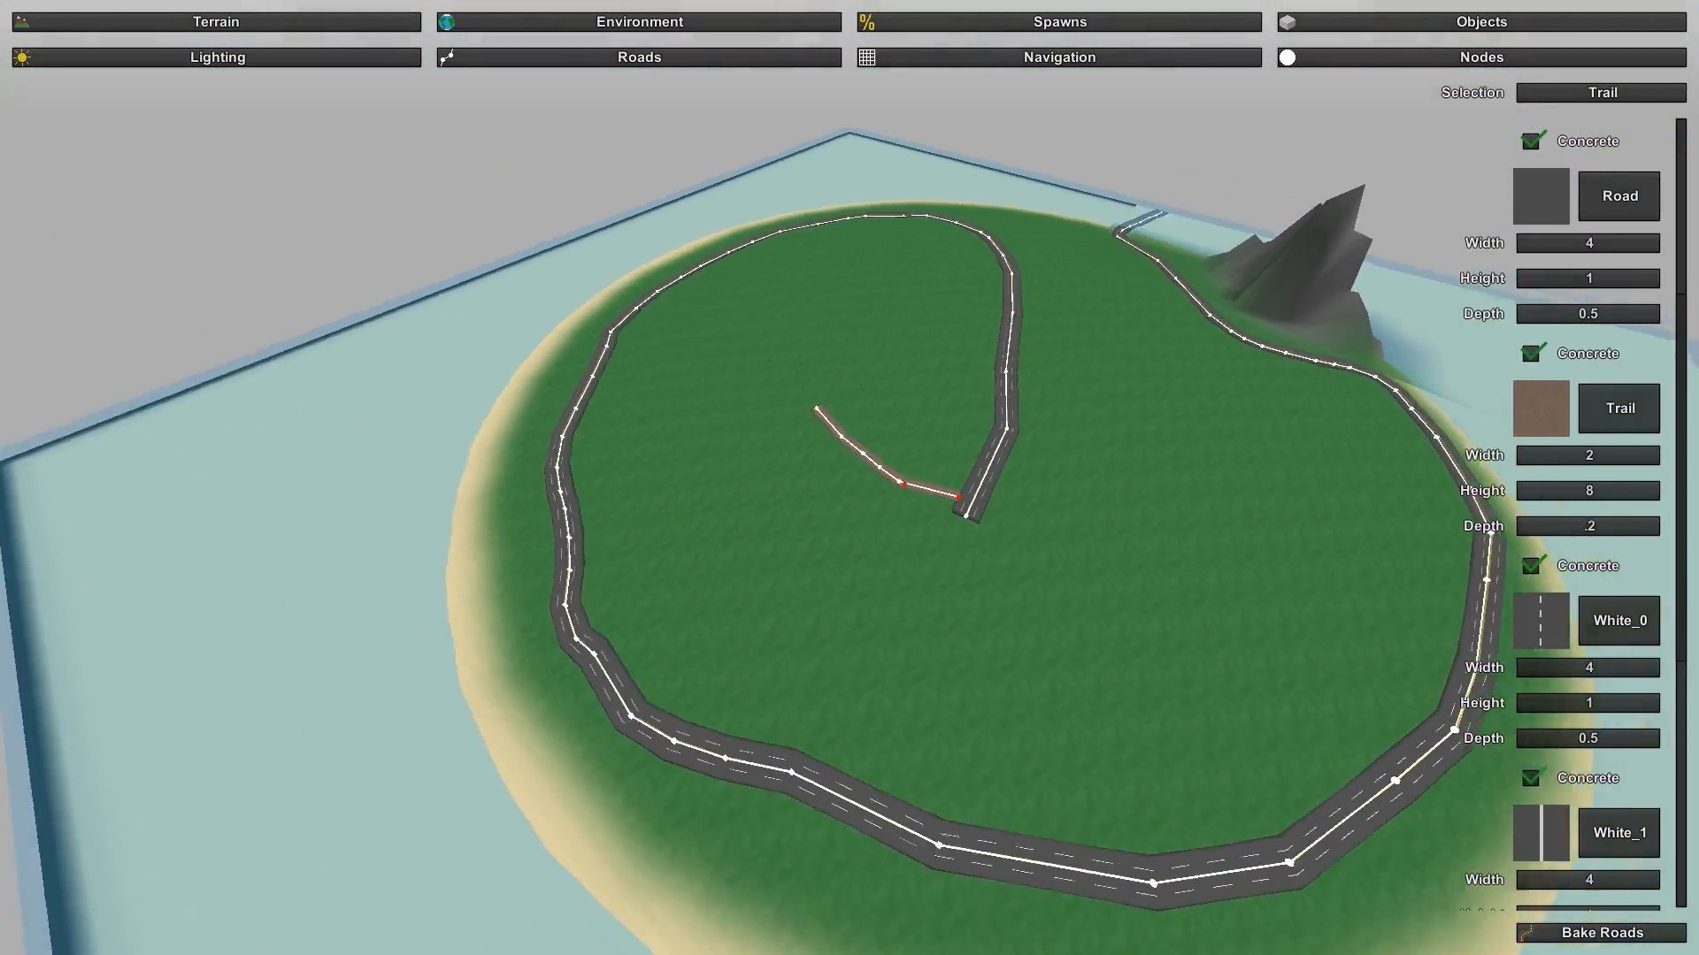
Step: Place the large object House #1 on the grass beside the interior highway, on the side opposite the trail
left_click(216, 21)
key("w")
right_click_drag(849, 477, 818, 504)
key("s")
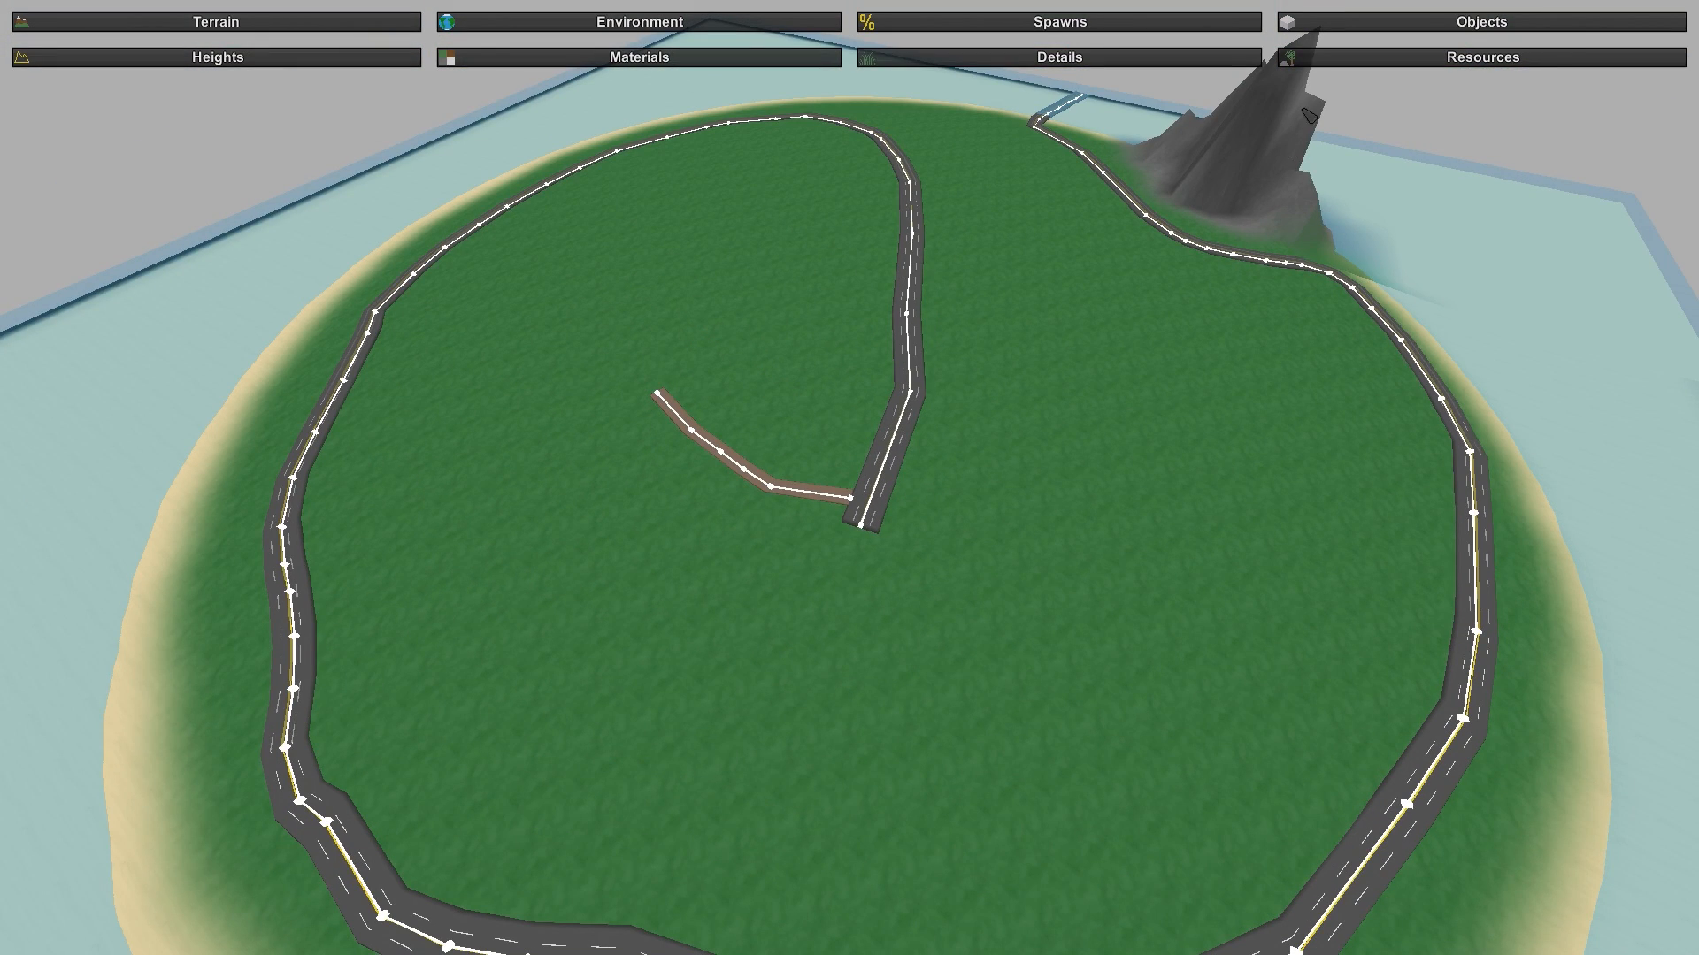
left_click(1338, 19)
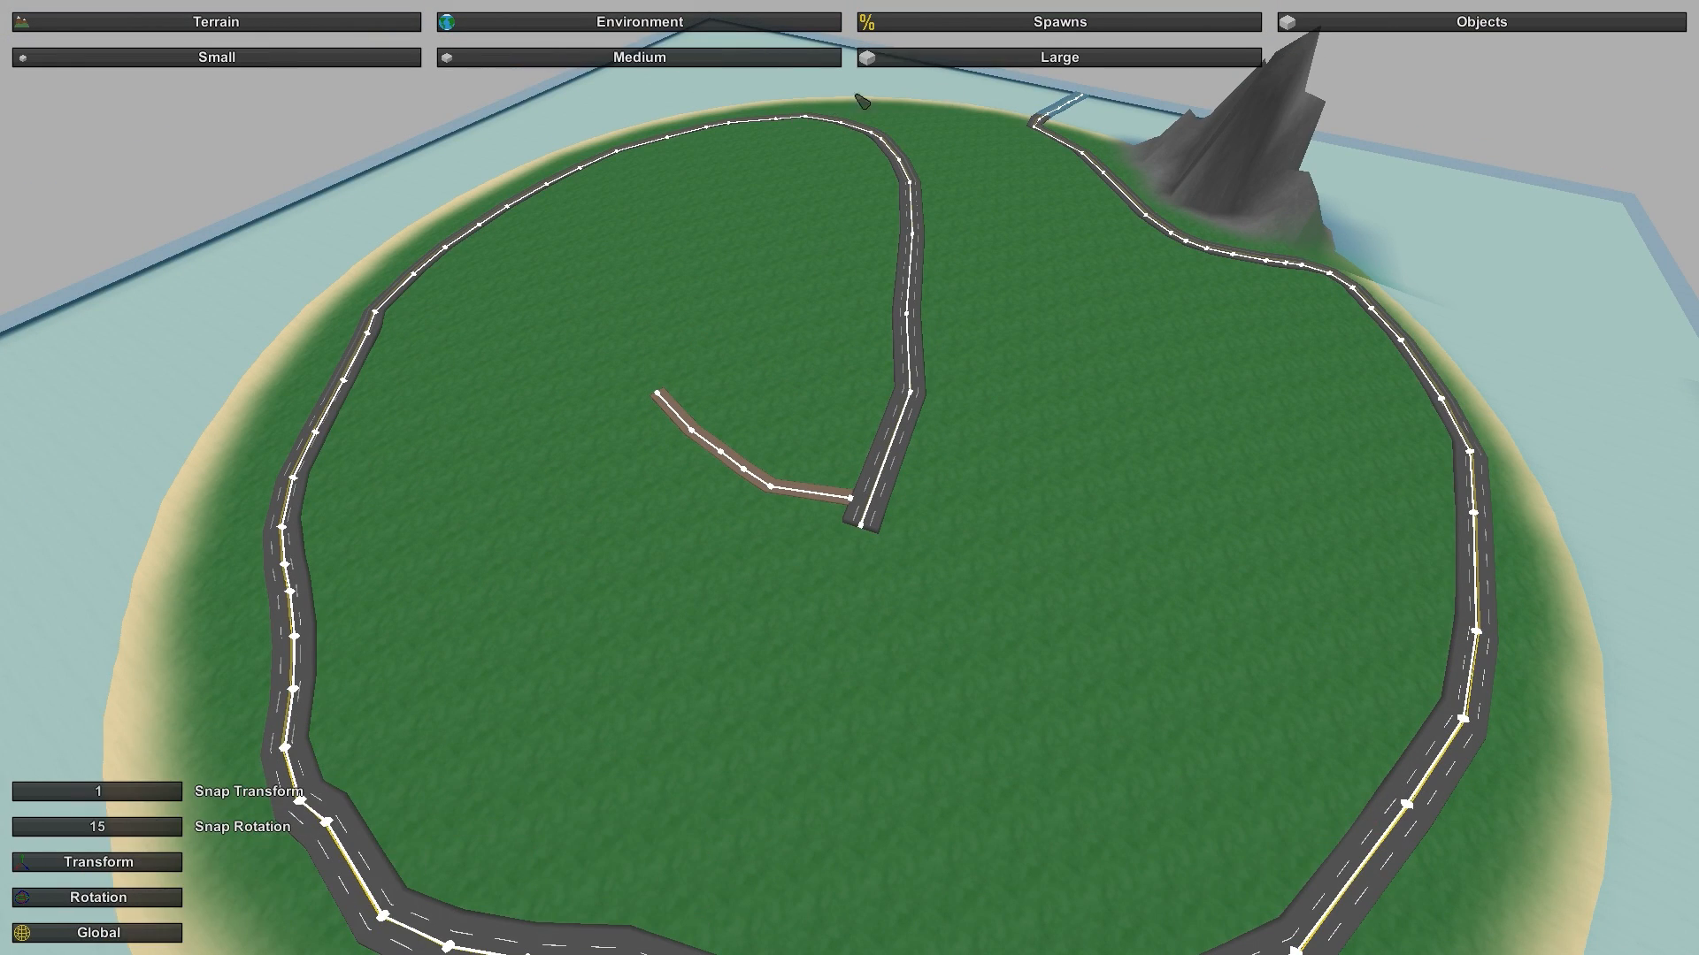
left_click(1035, 56)
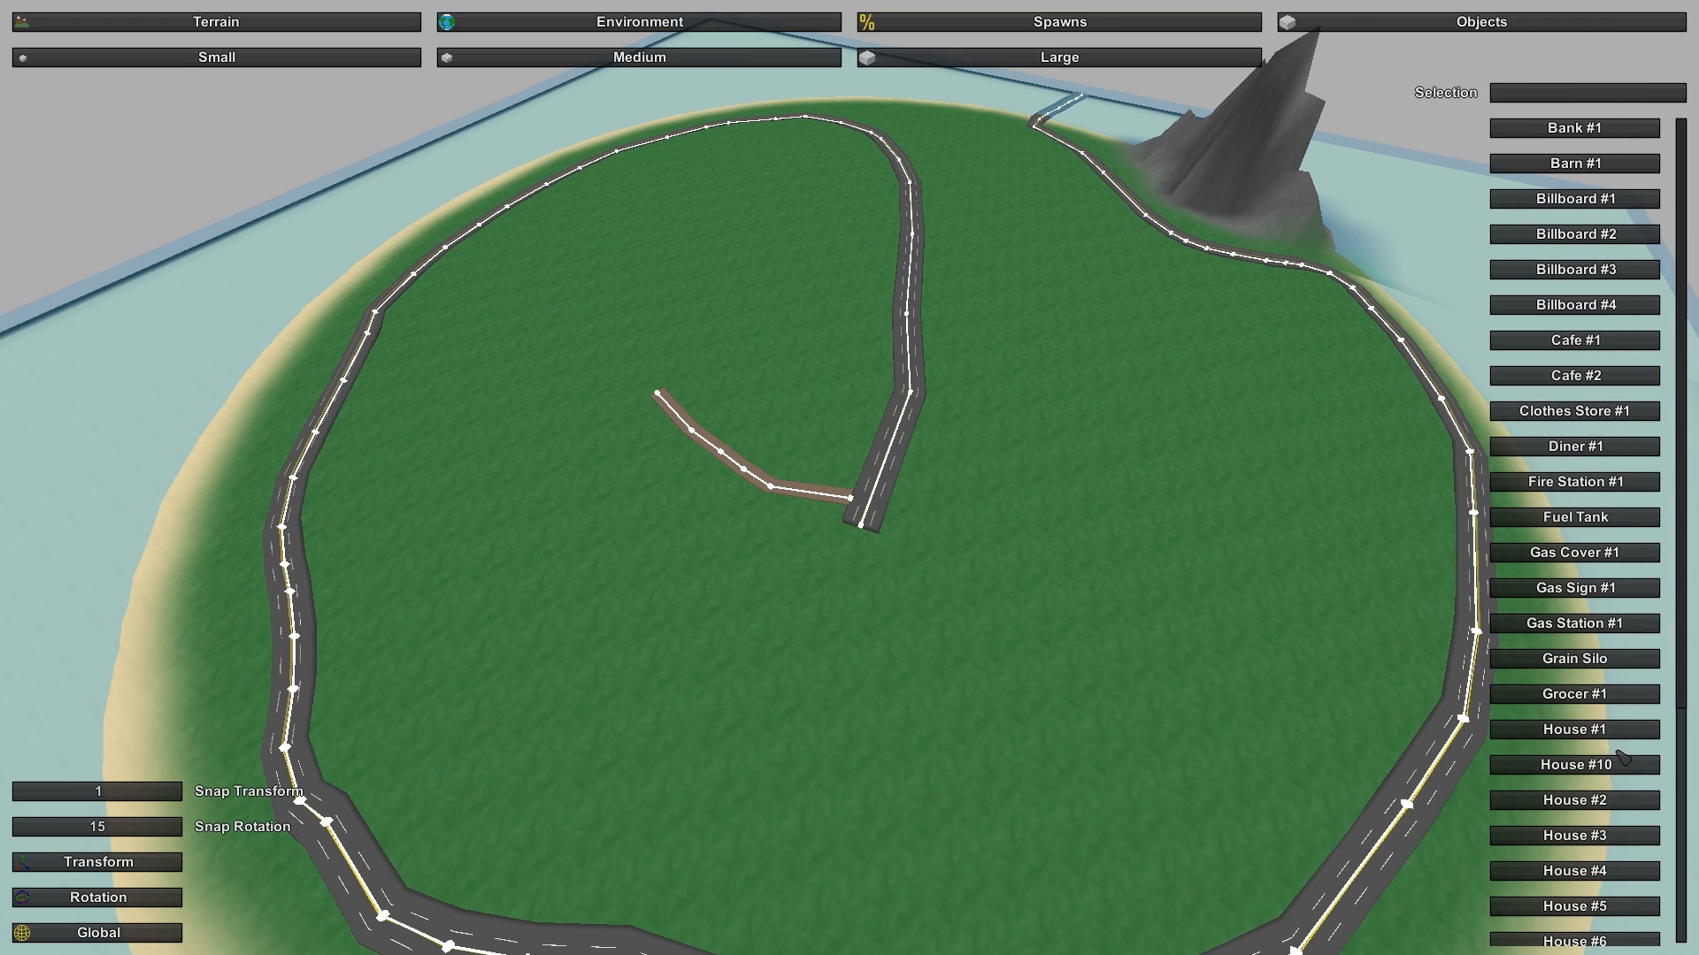
scroll(1623, 757, "down", 2)
left_click(1621, 521)
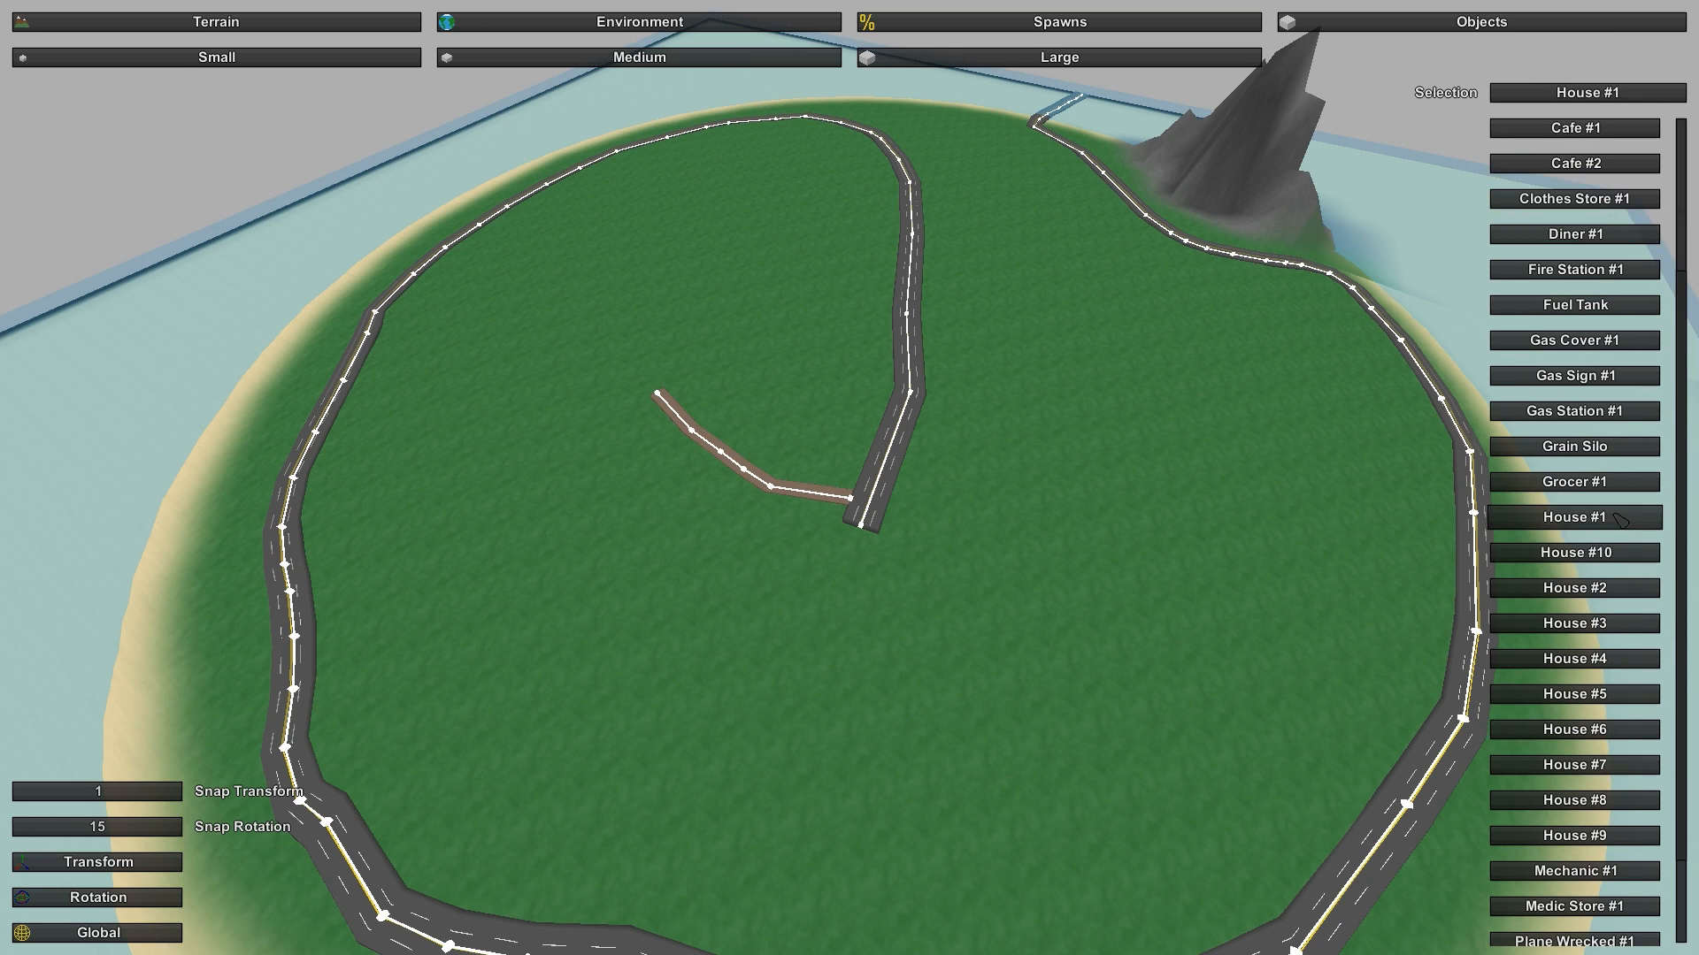
scroll(1605, 715, "down", 1)
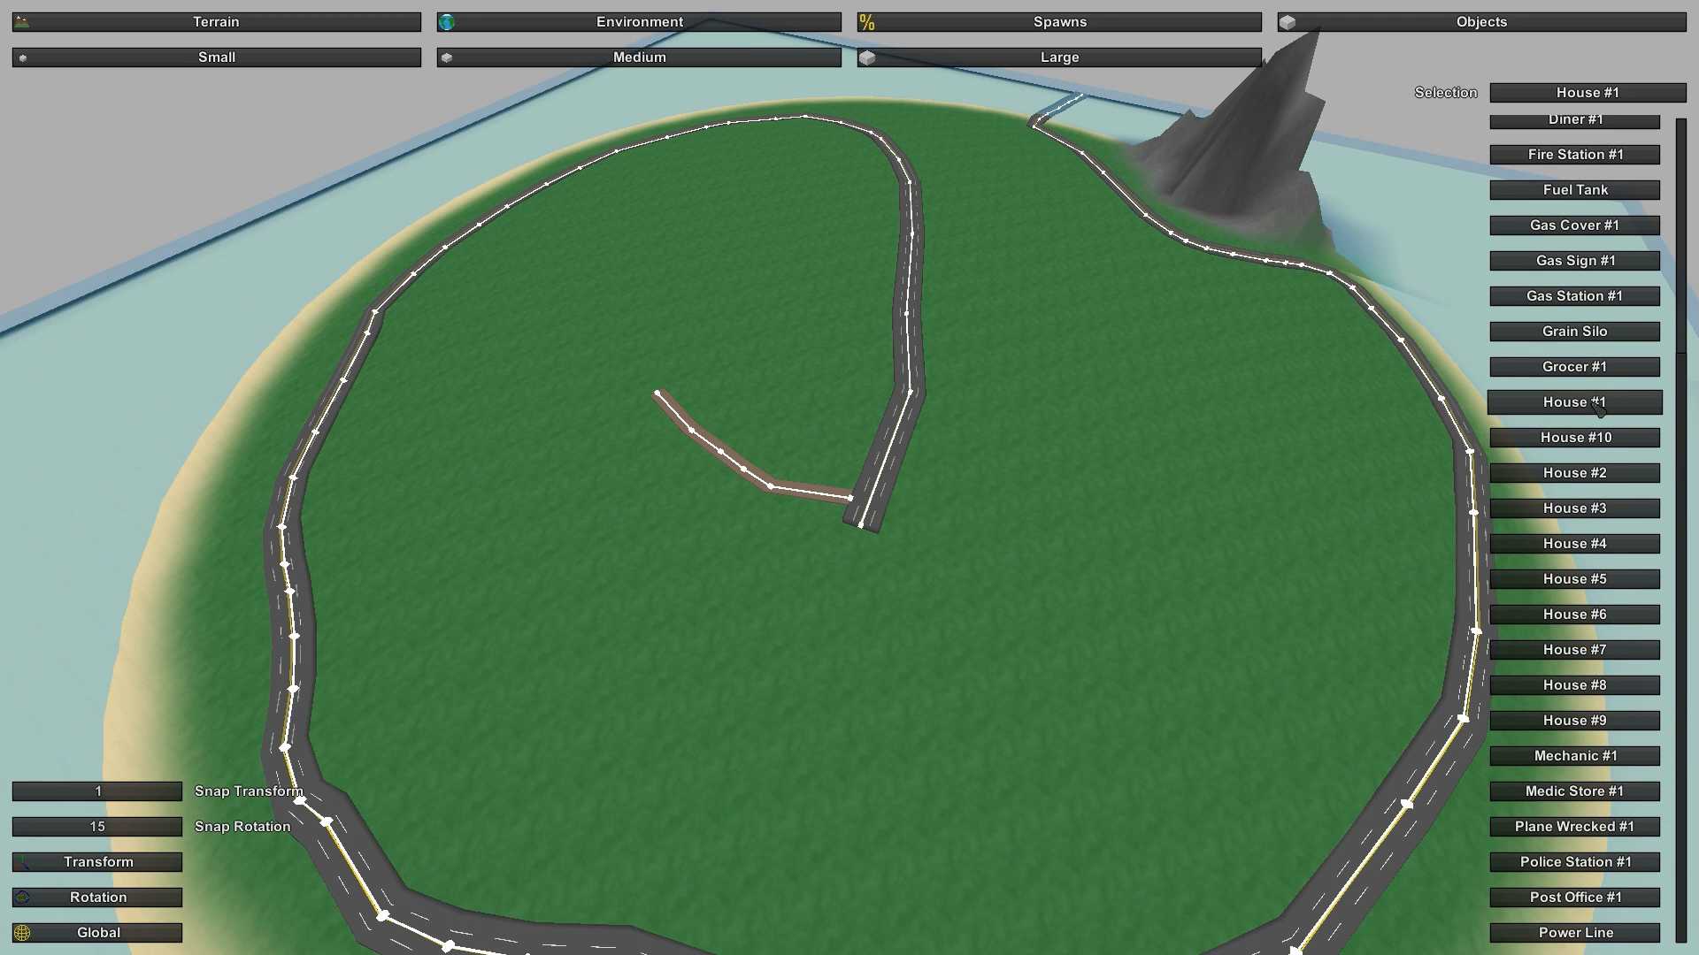
left_click(1067, 455)
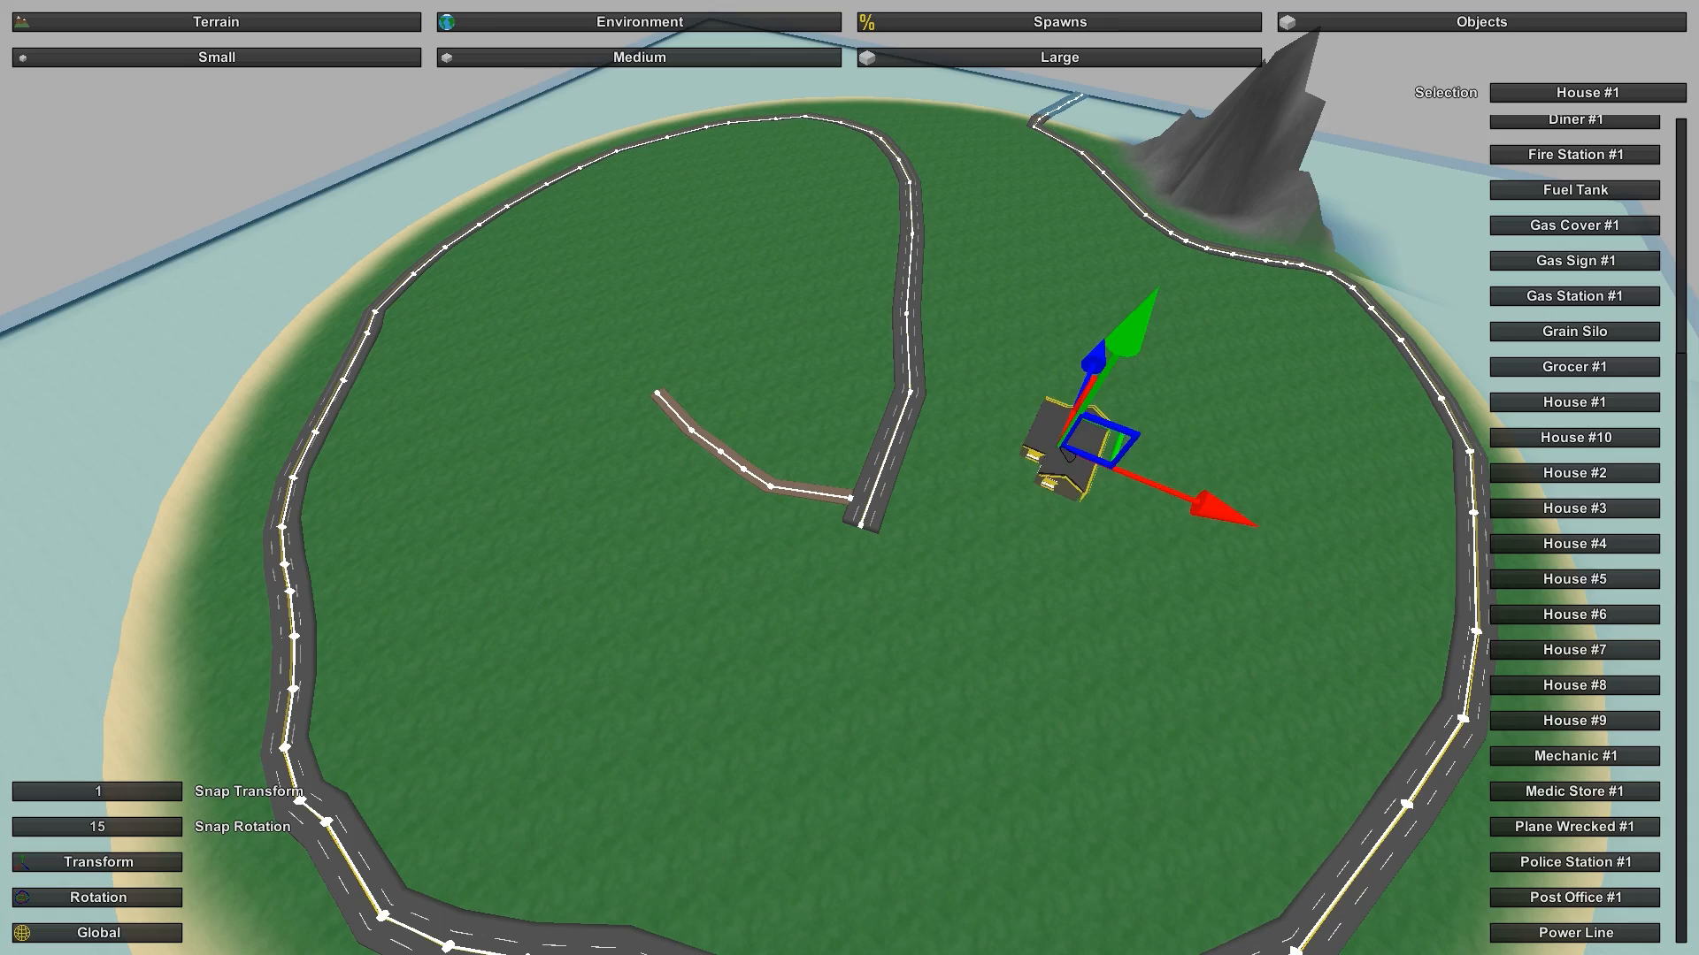
Step: Examine the placed house up close and its position relative to the interior highway
key("w")
key("a")
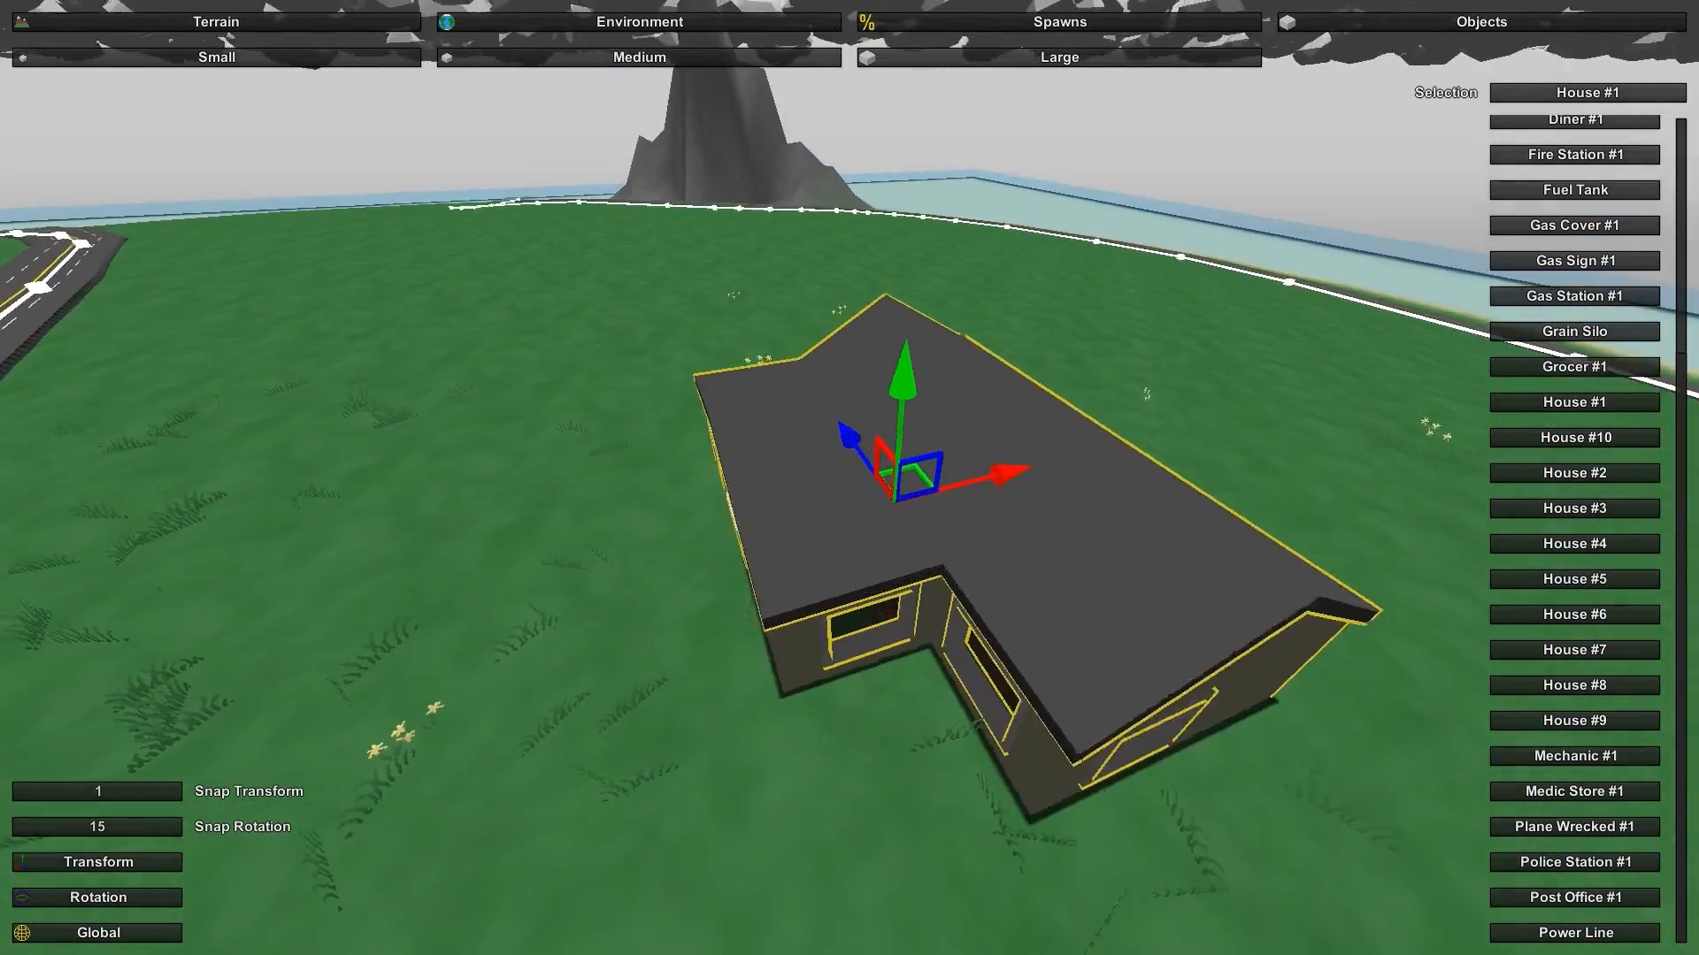
key("w")
key("d")
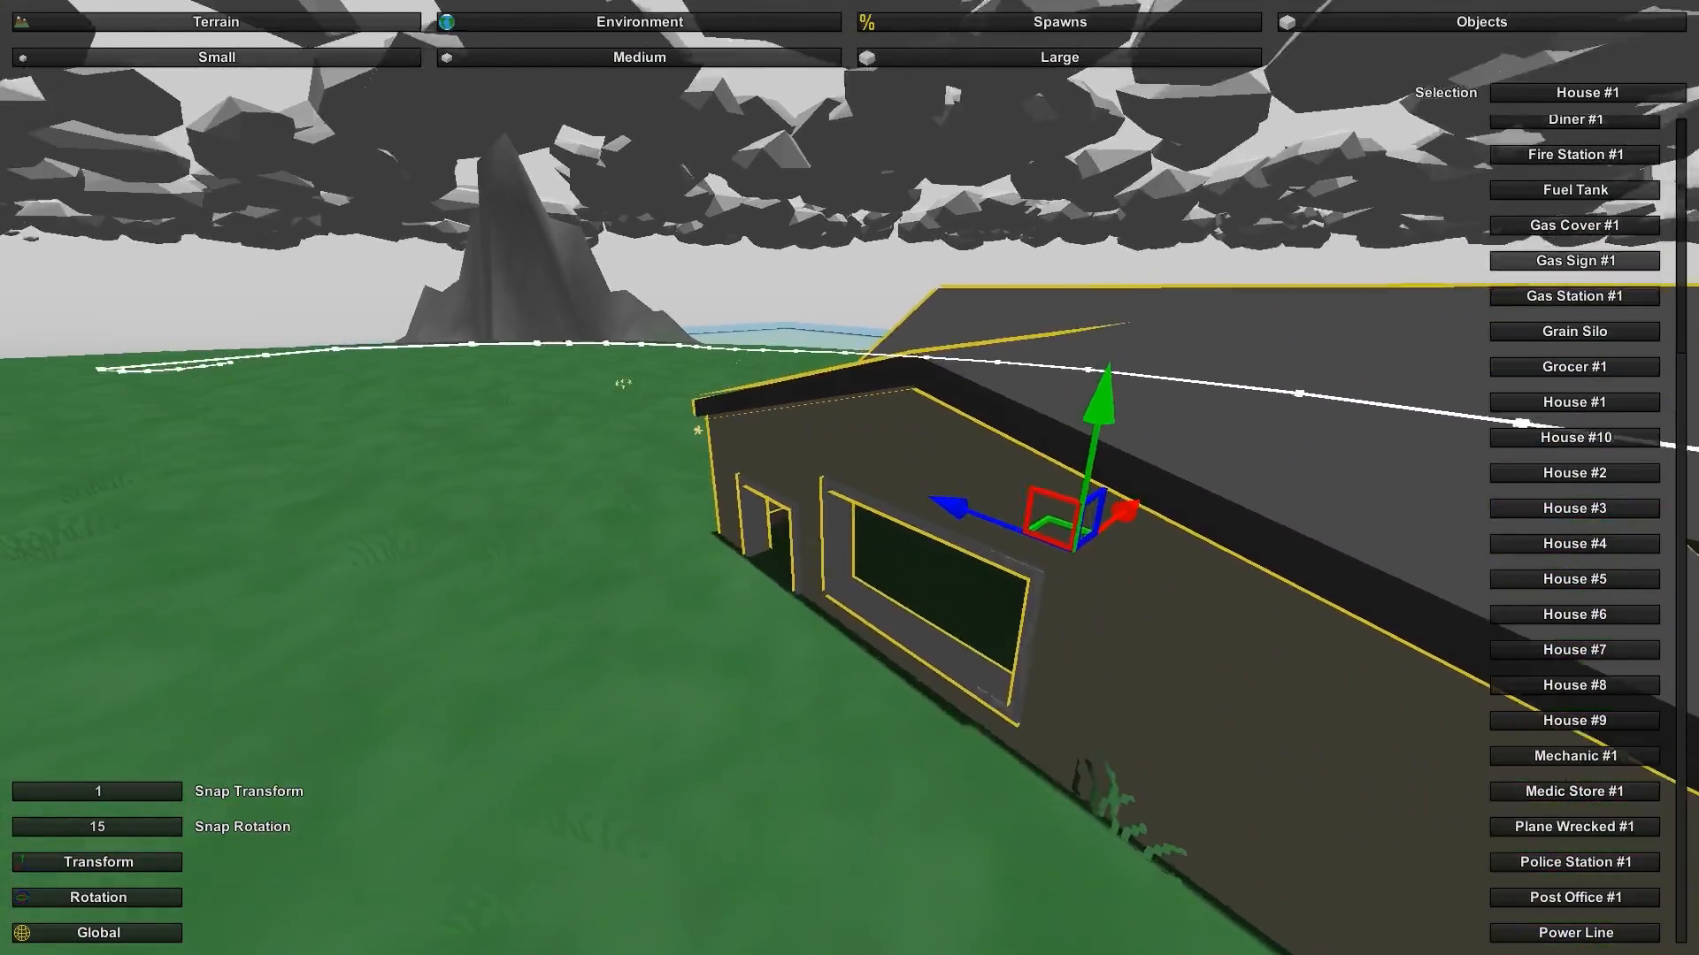
key("s")
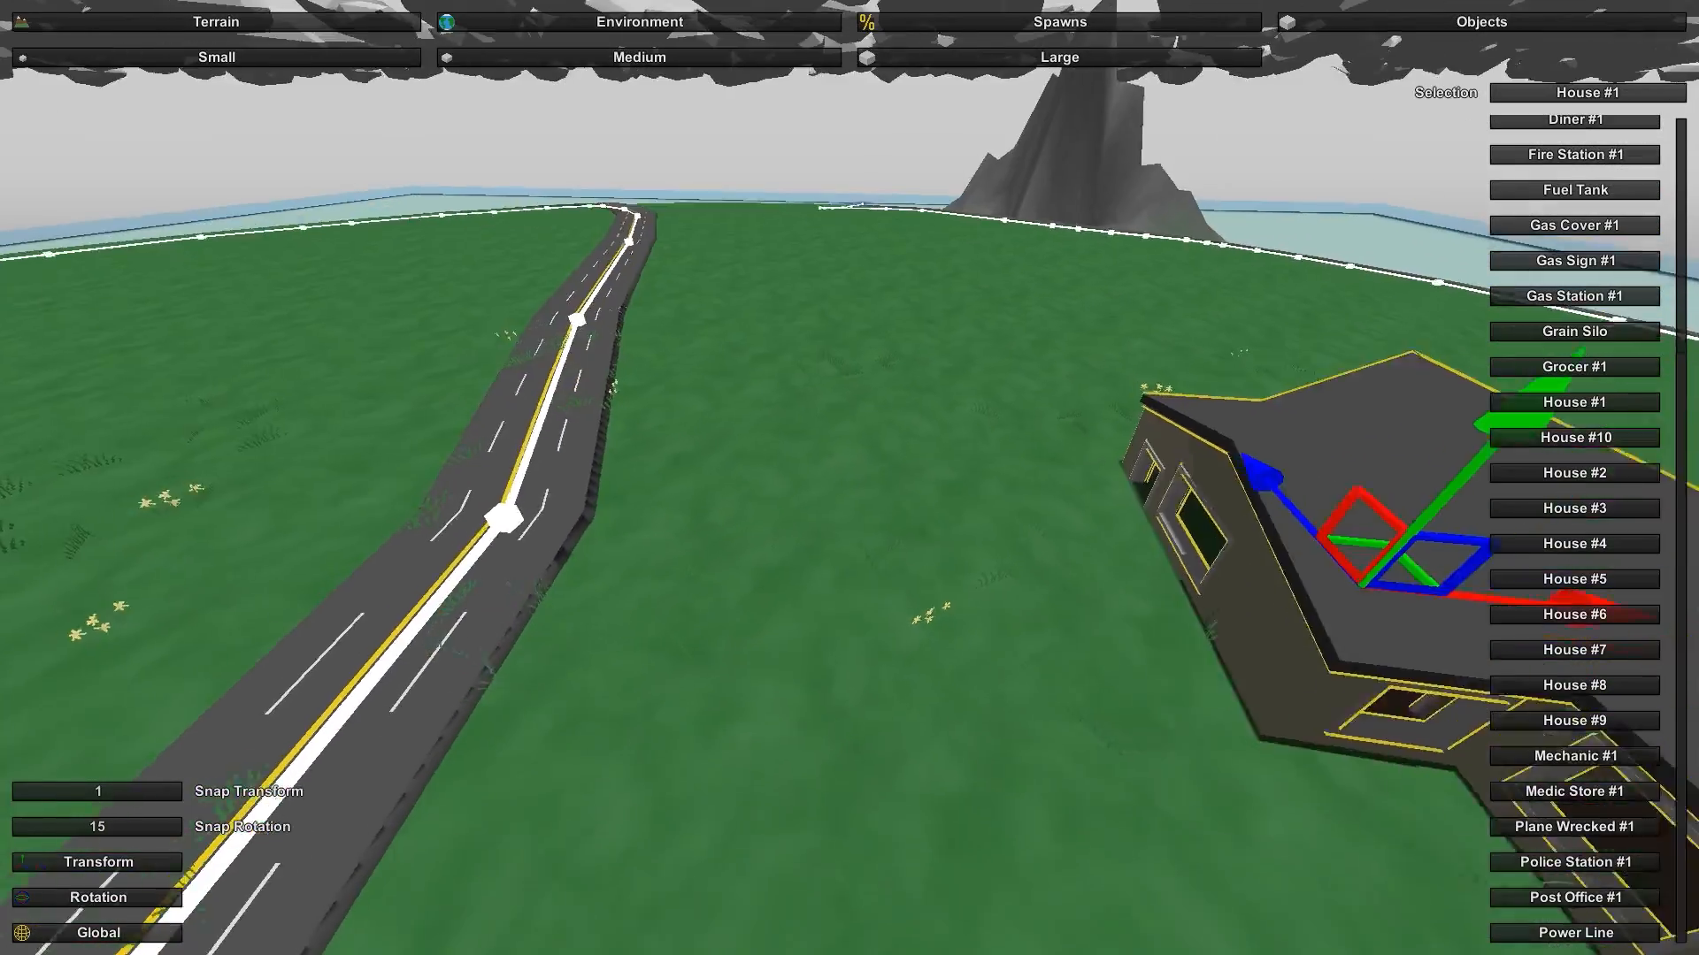
key("s")
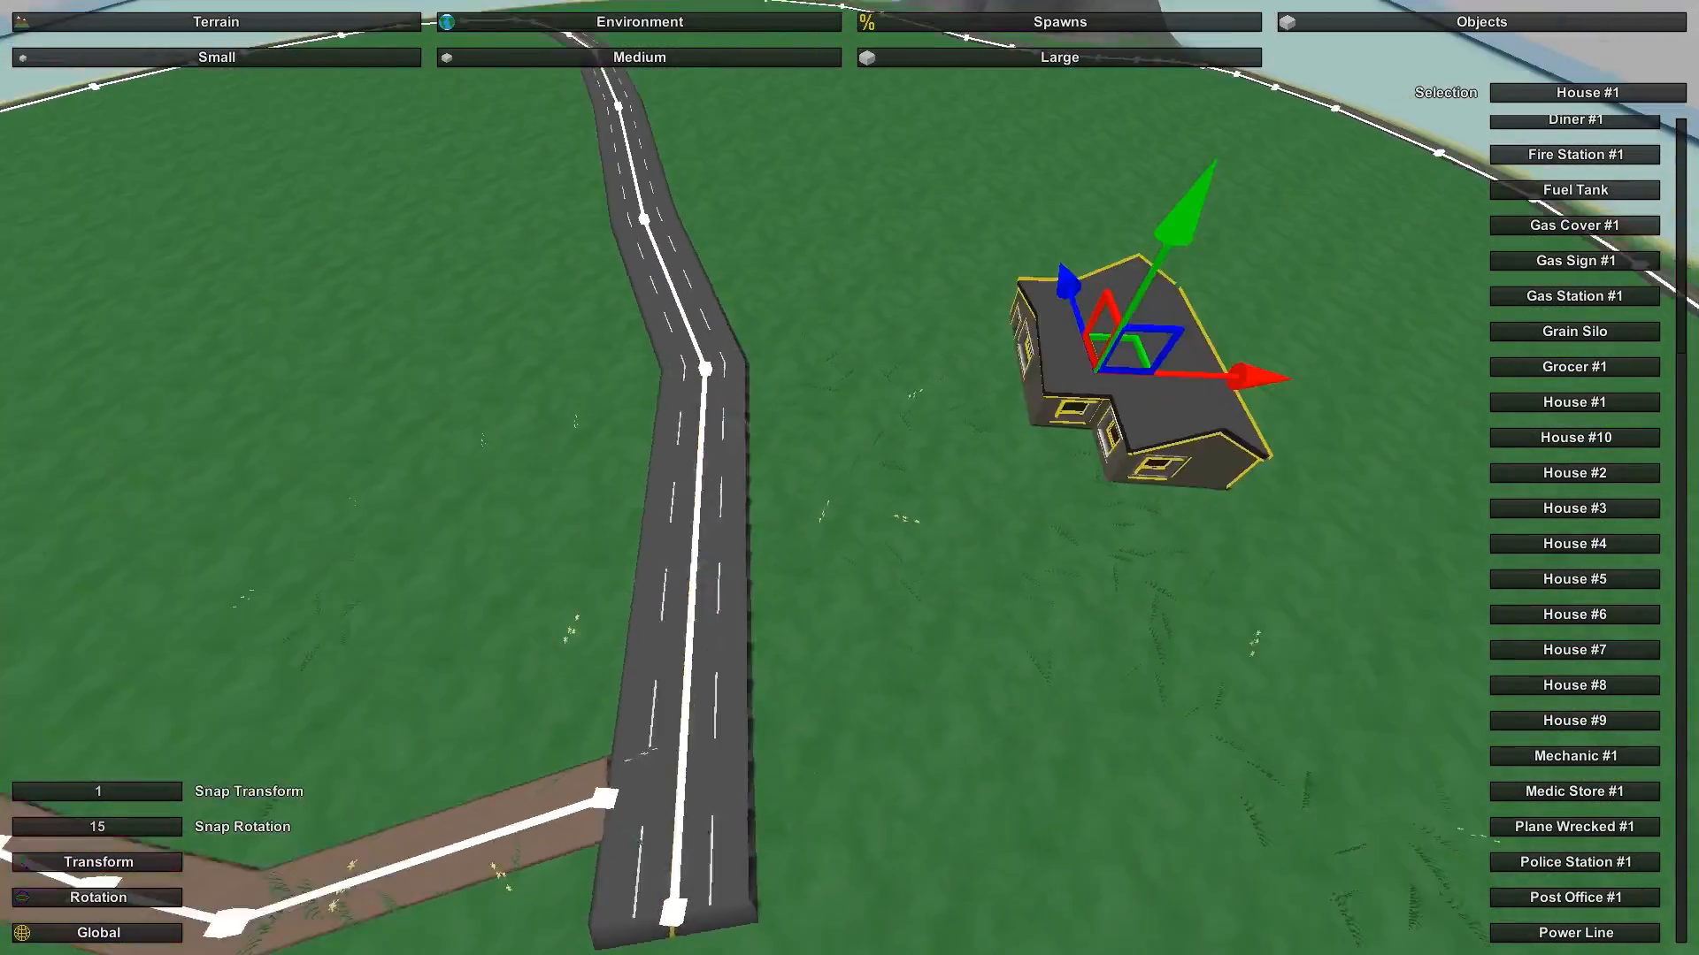
key("w")
key("w")
key("s")
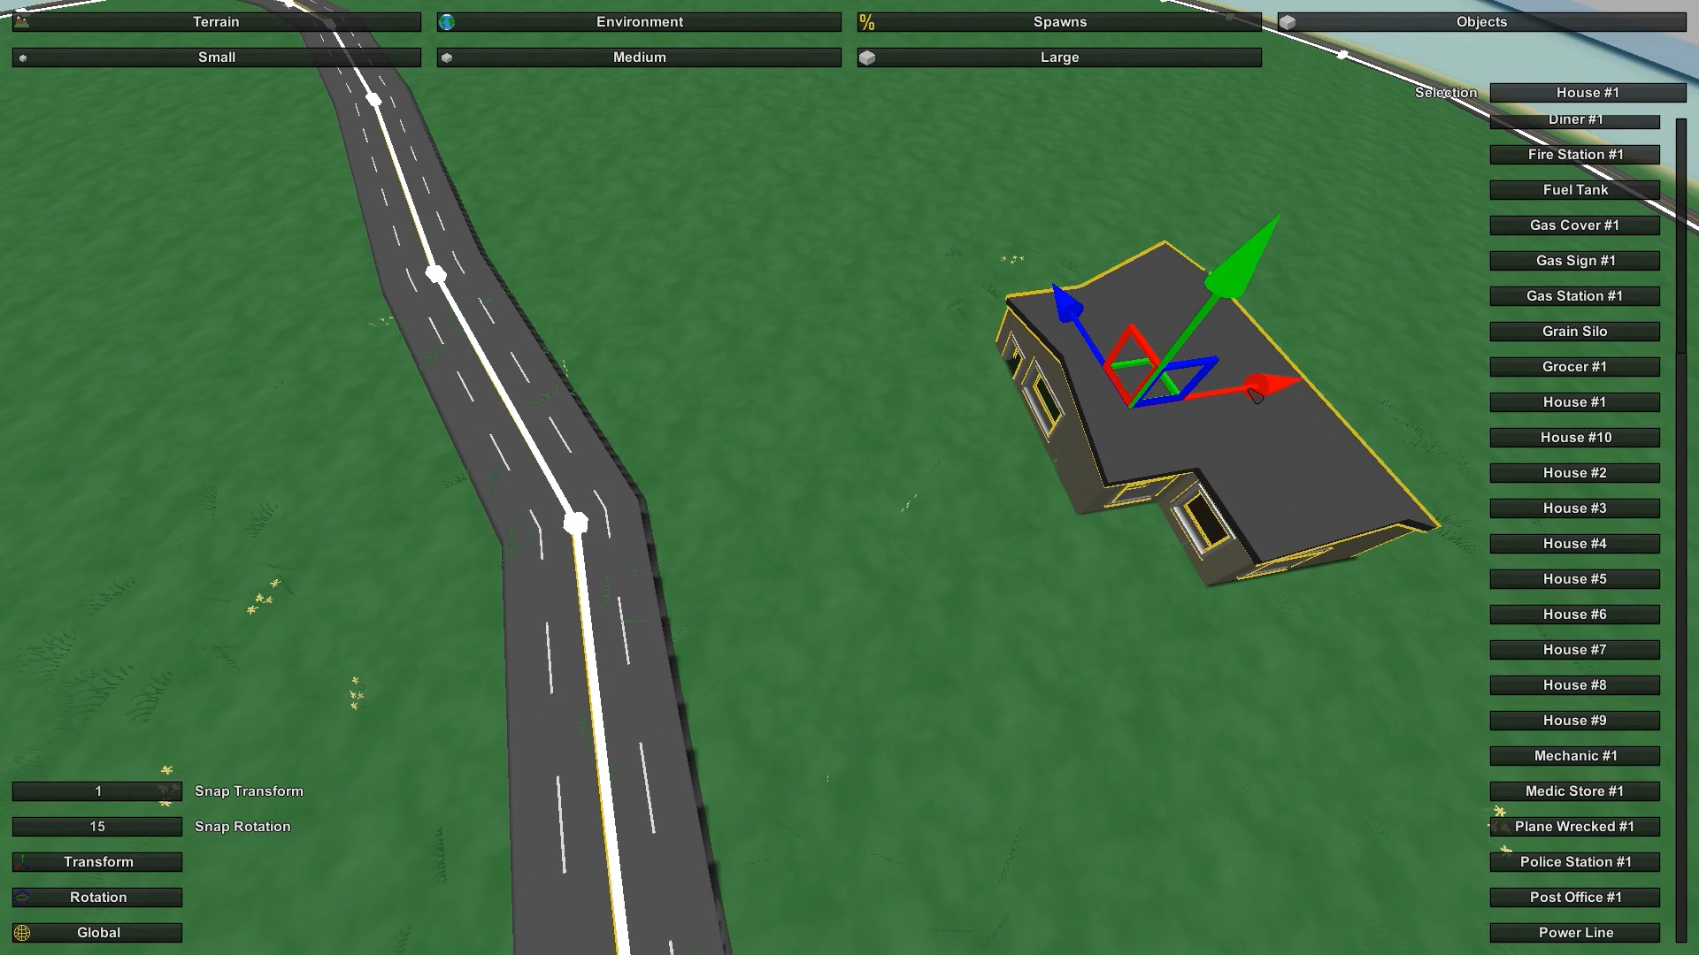
Step: Check the house's rotation handles, return to the transform handles and move the house closer to the interior highway
key("w")
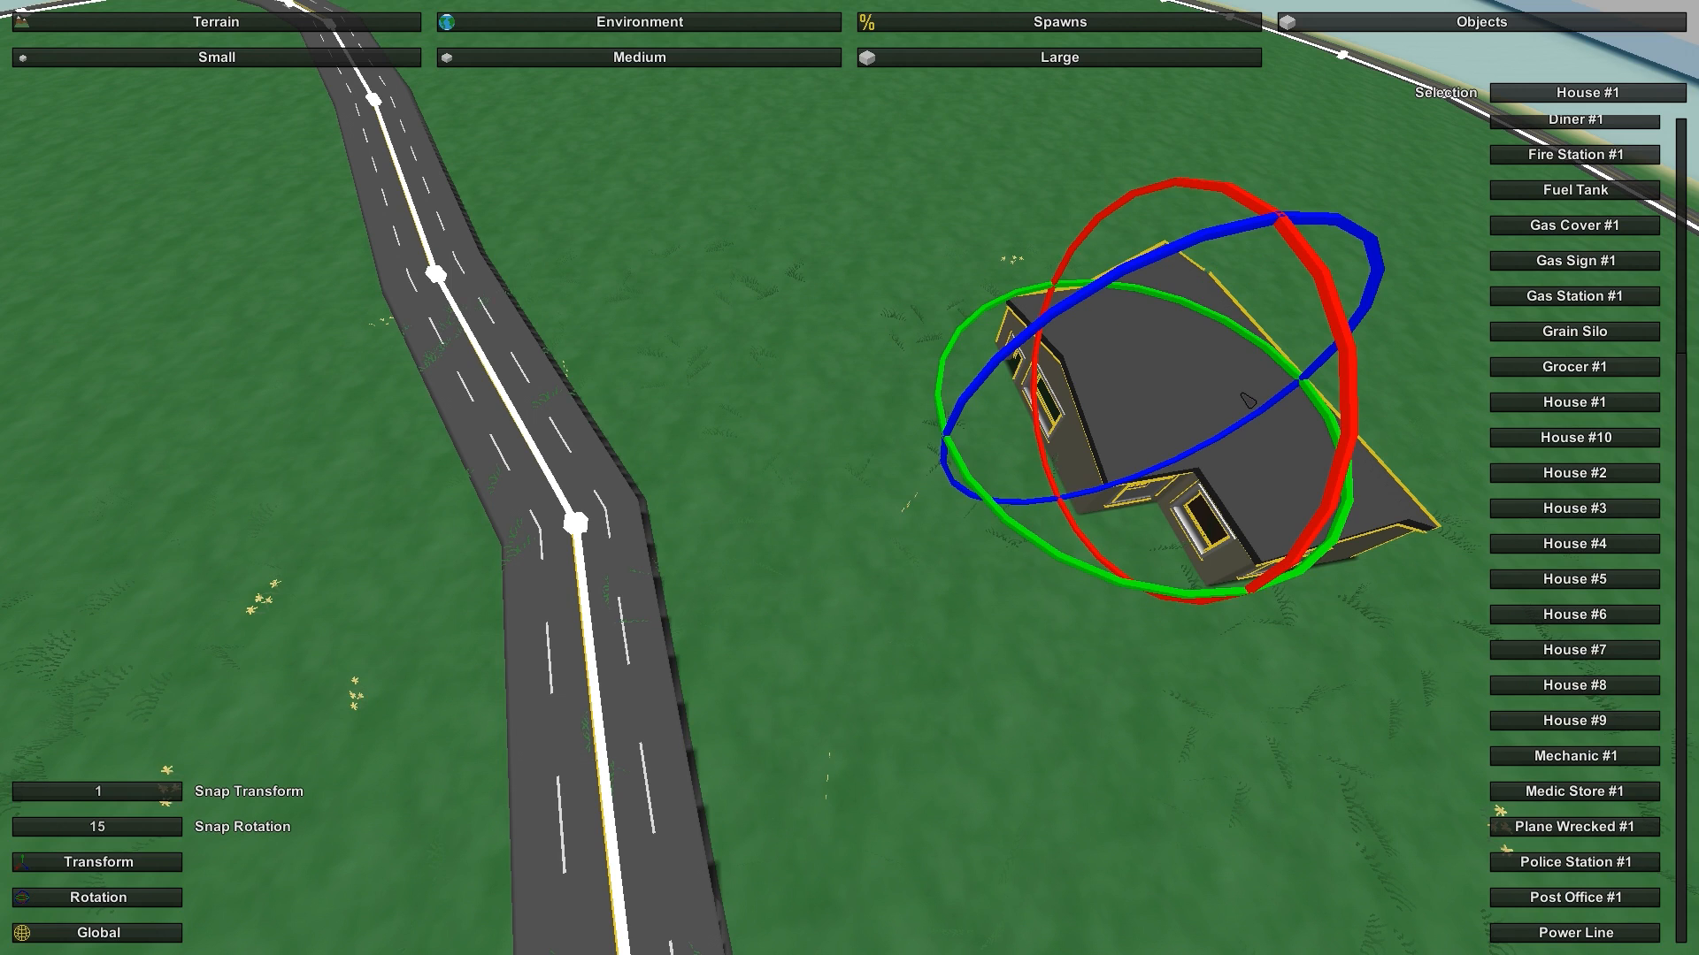
key("w")
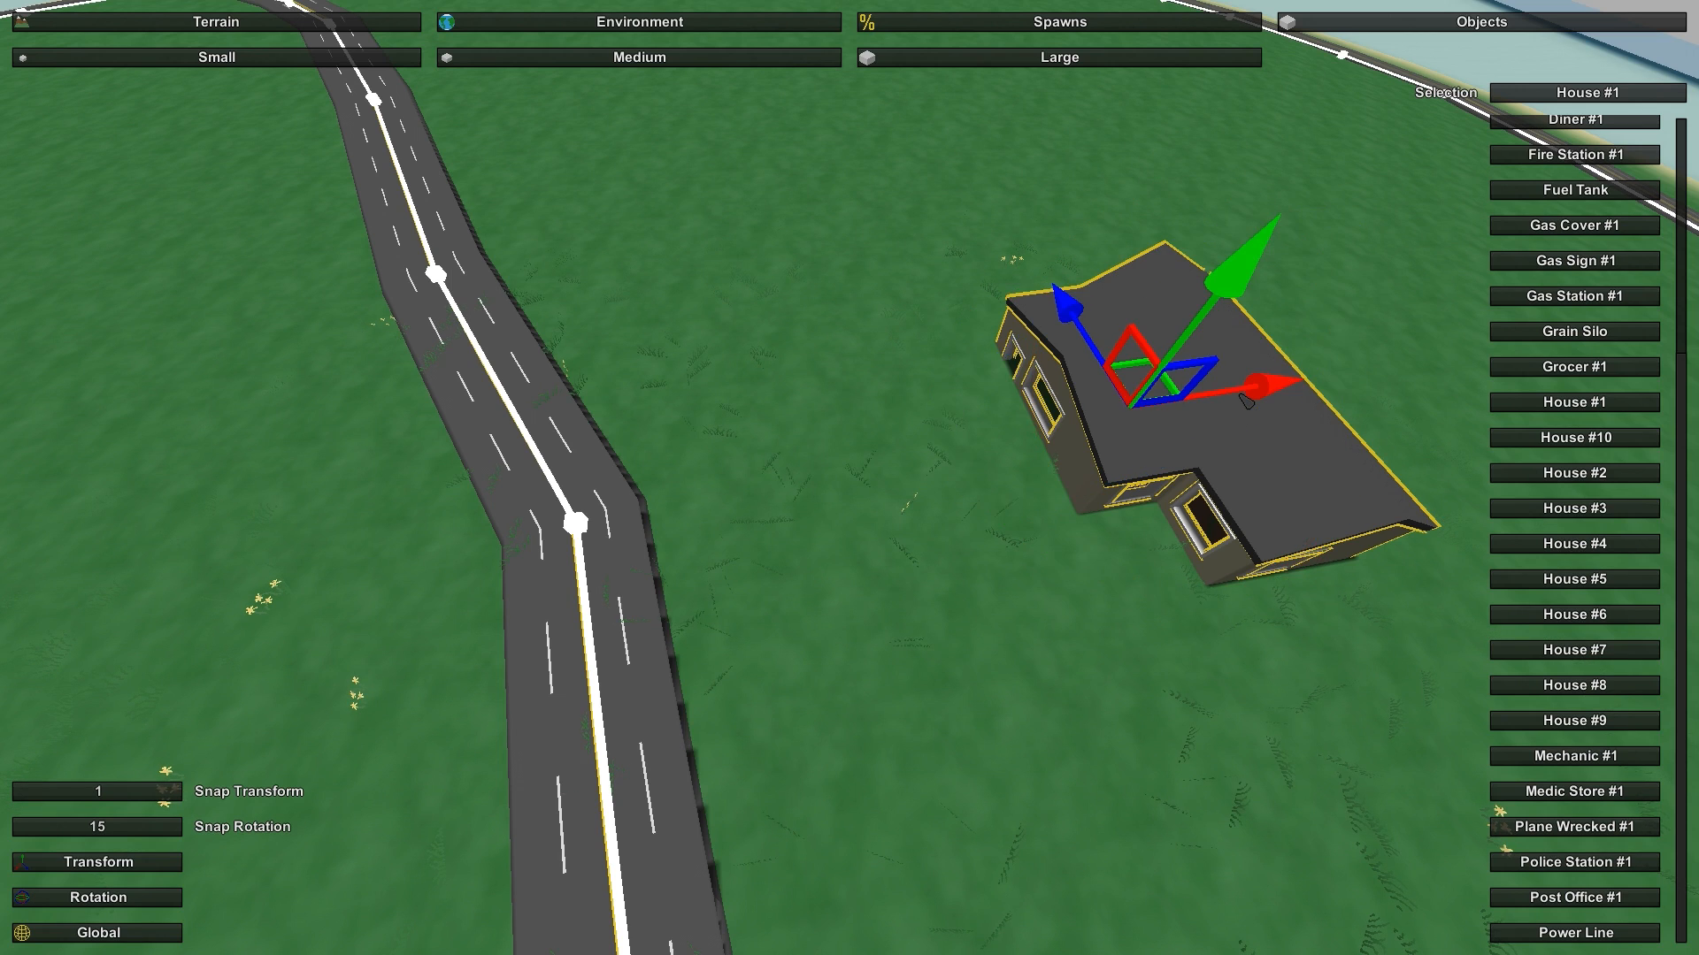
key("w")
key("w")
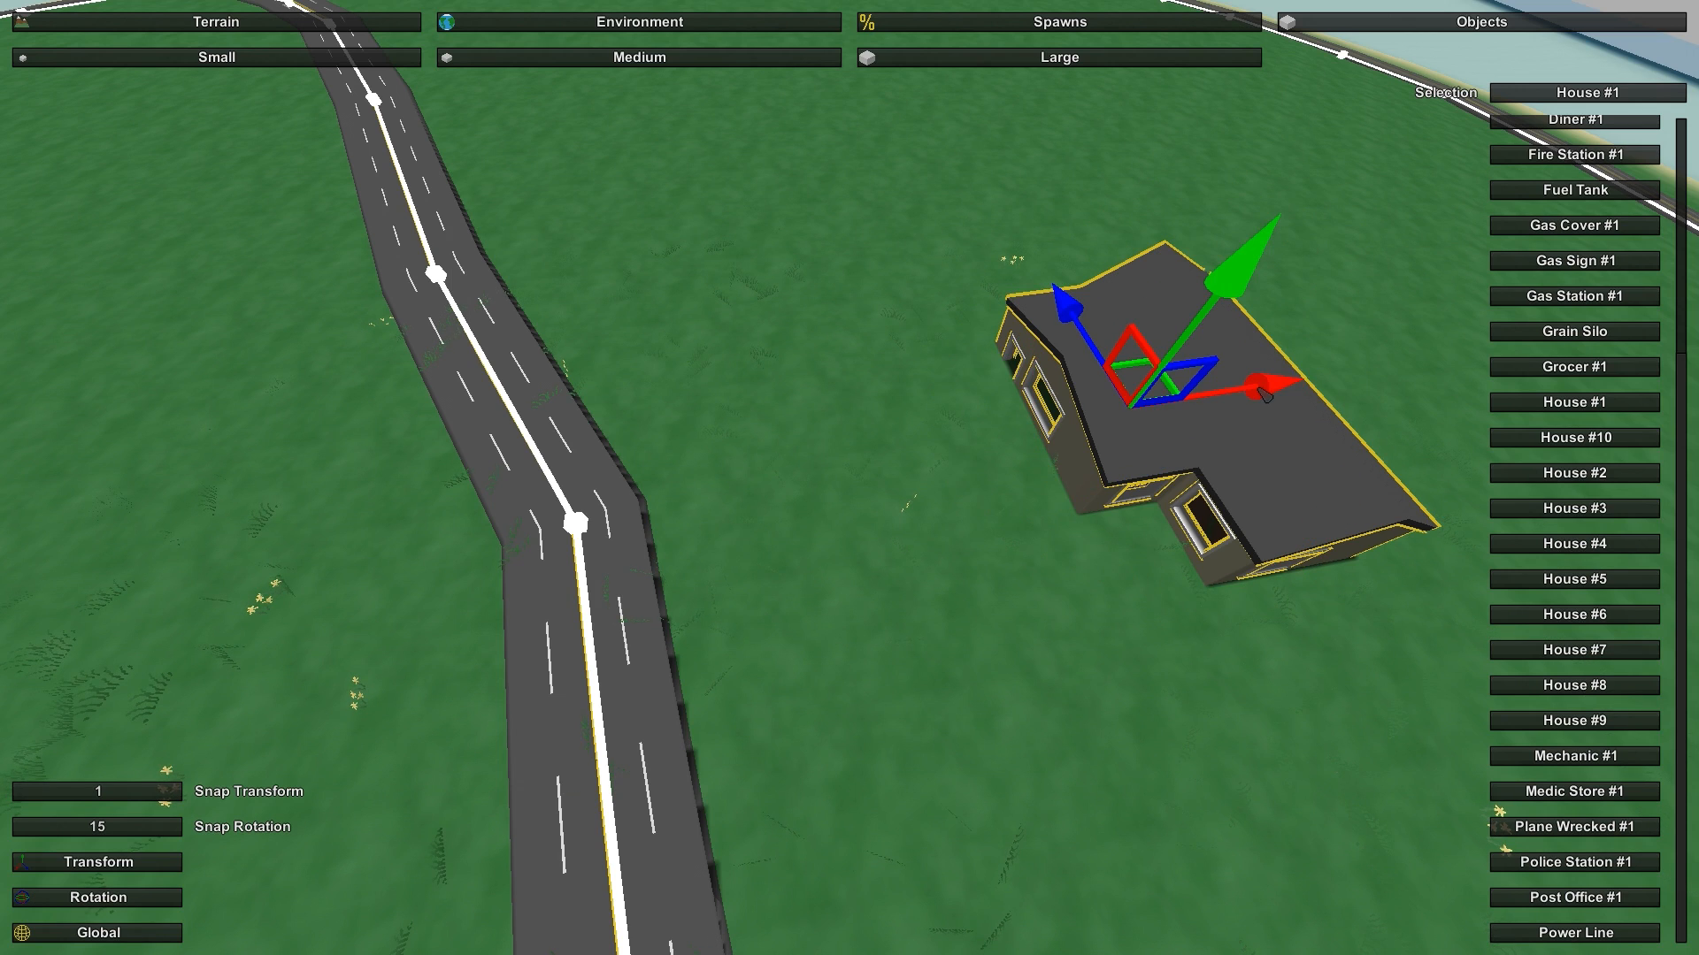
left_click_drag(1265, 393, 1170, 404)
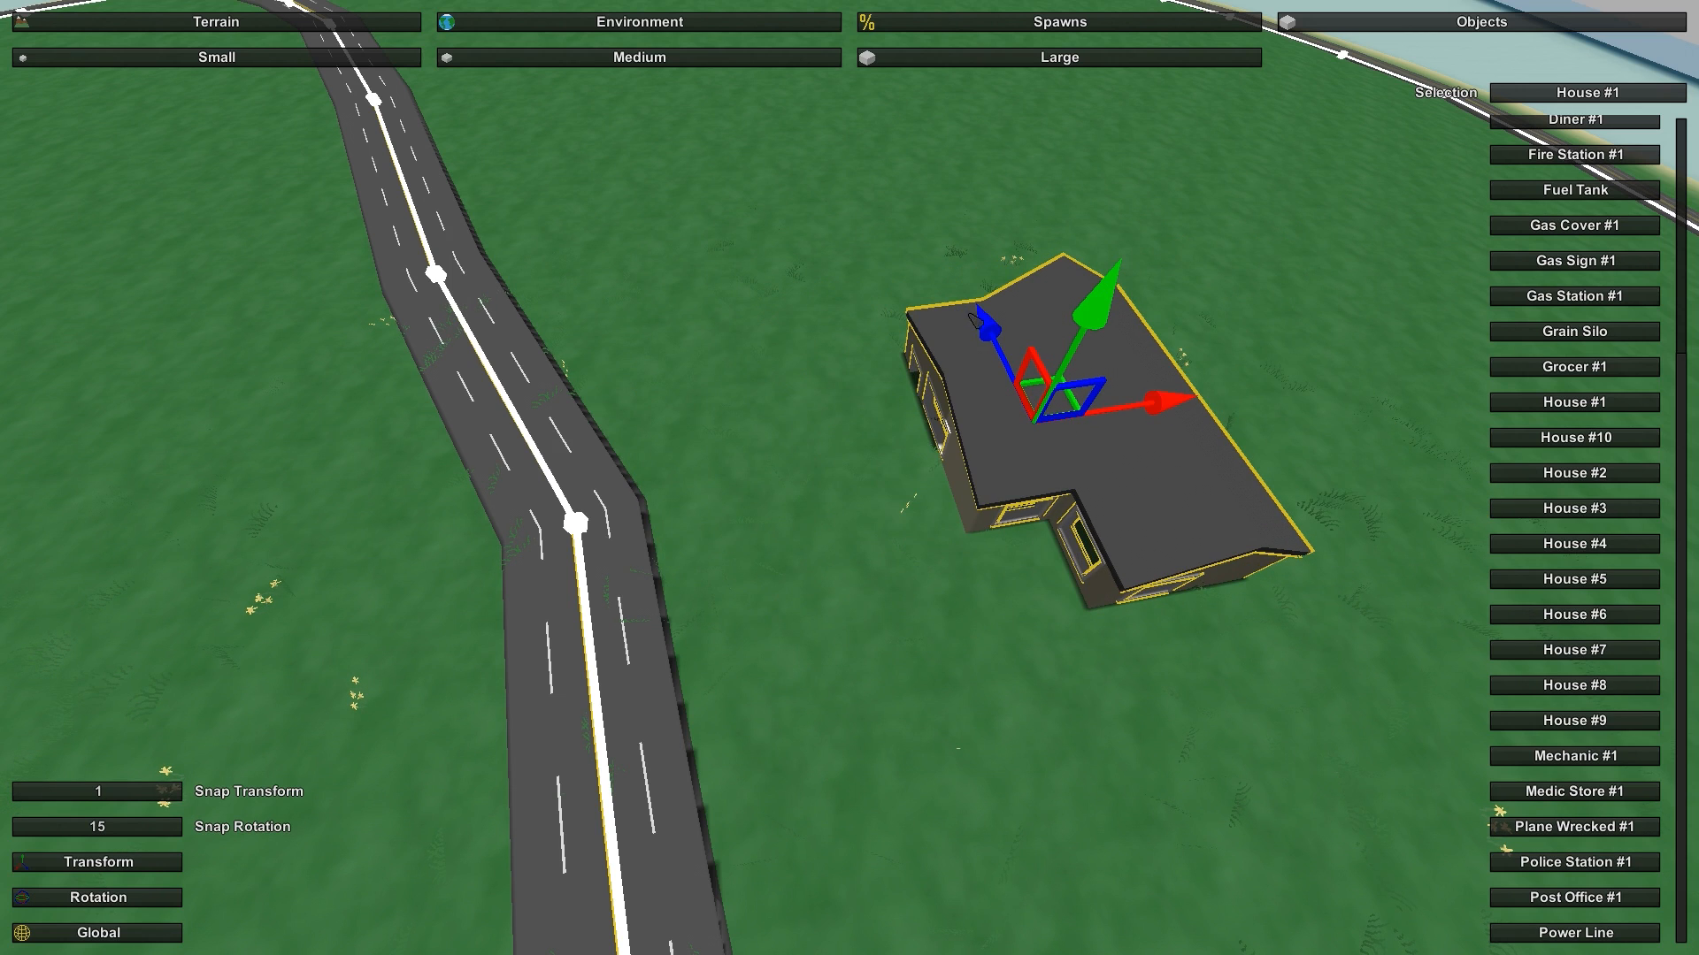
Step: Move the selected house along the interior highway and bring it close to the road's edge
left_click_drag(973, 318, 1016, 393)
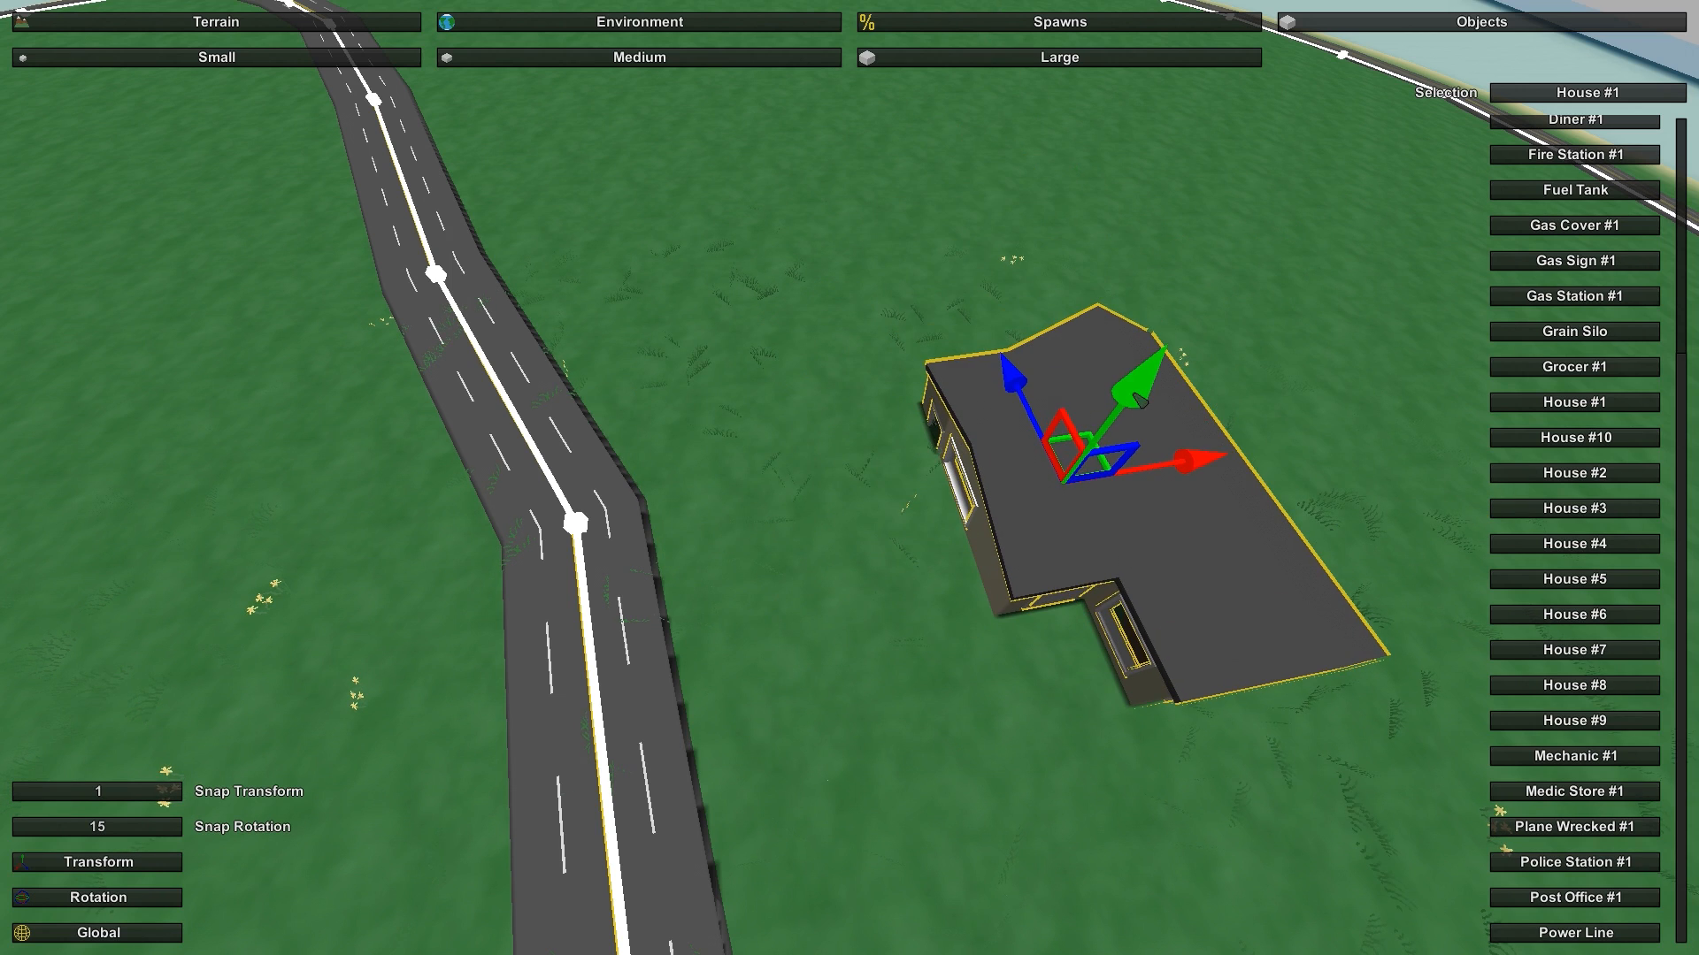
mouse_move(1141, 401)
left_mouse_down()
mouse_move(1274, 217)
mouse_move(1141, 398)
left_mouse_up()
left_click_drag(1224, 455, 968, 467)
Step: Rotate the house to line up its front with the highway and lower it onto the ground
right_click_drag(776, 520, 955, 567)
key("a")
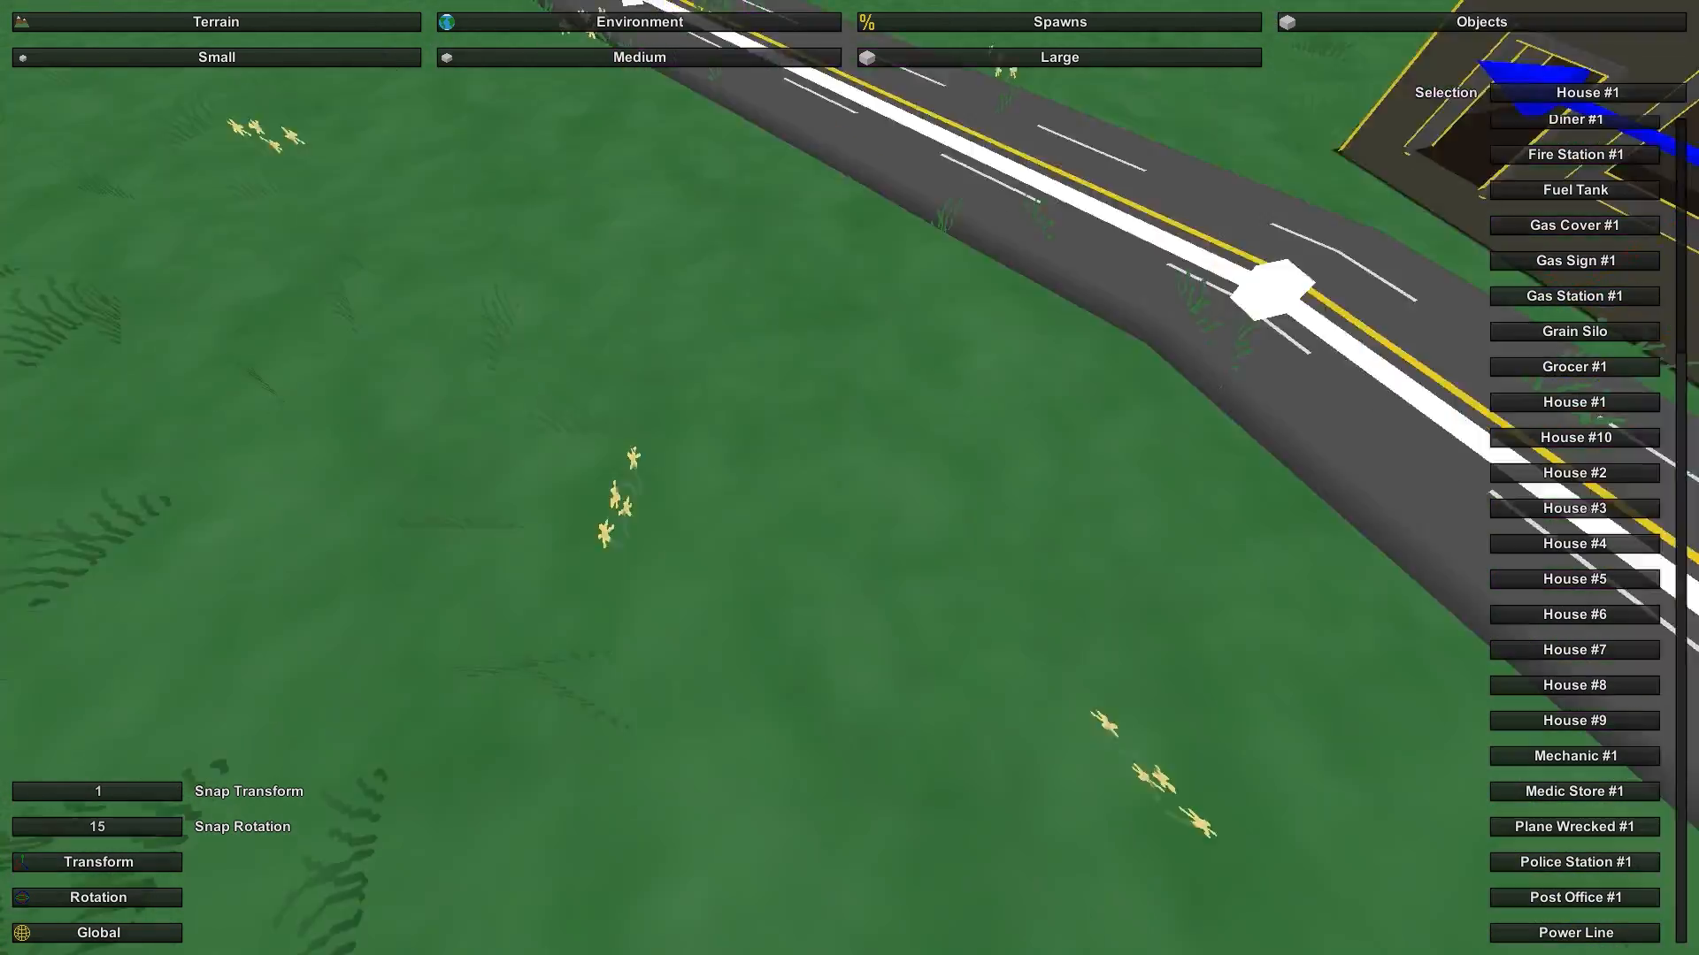
right_click_drag(850, 478, 761, 557)
key("w")
key("s")
left_click_drag(768, 395, 865, 414)
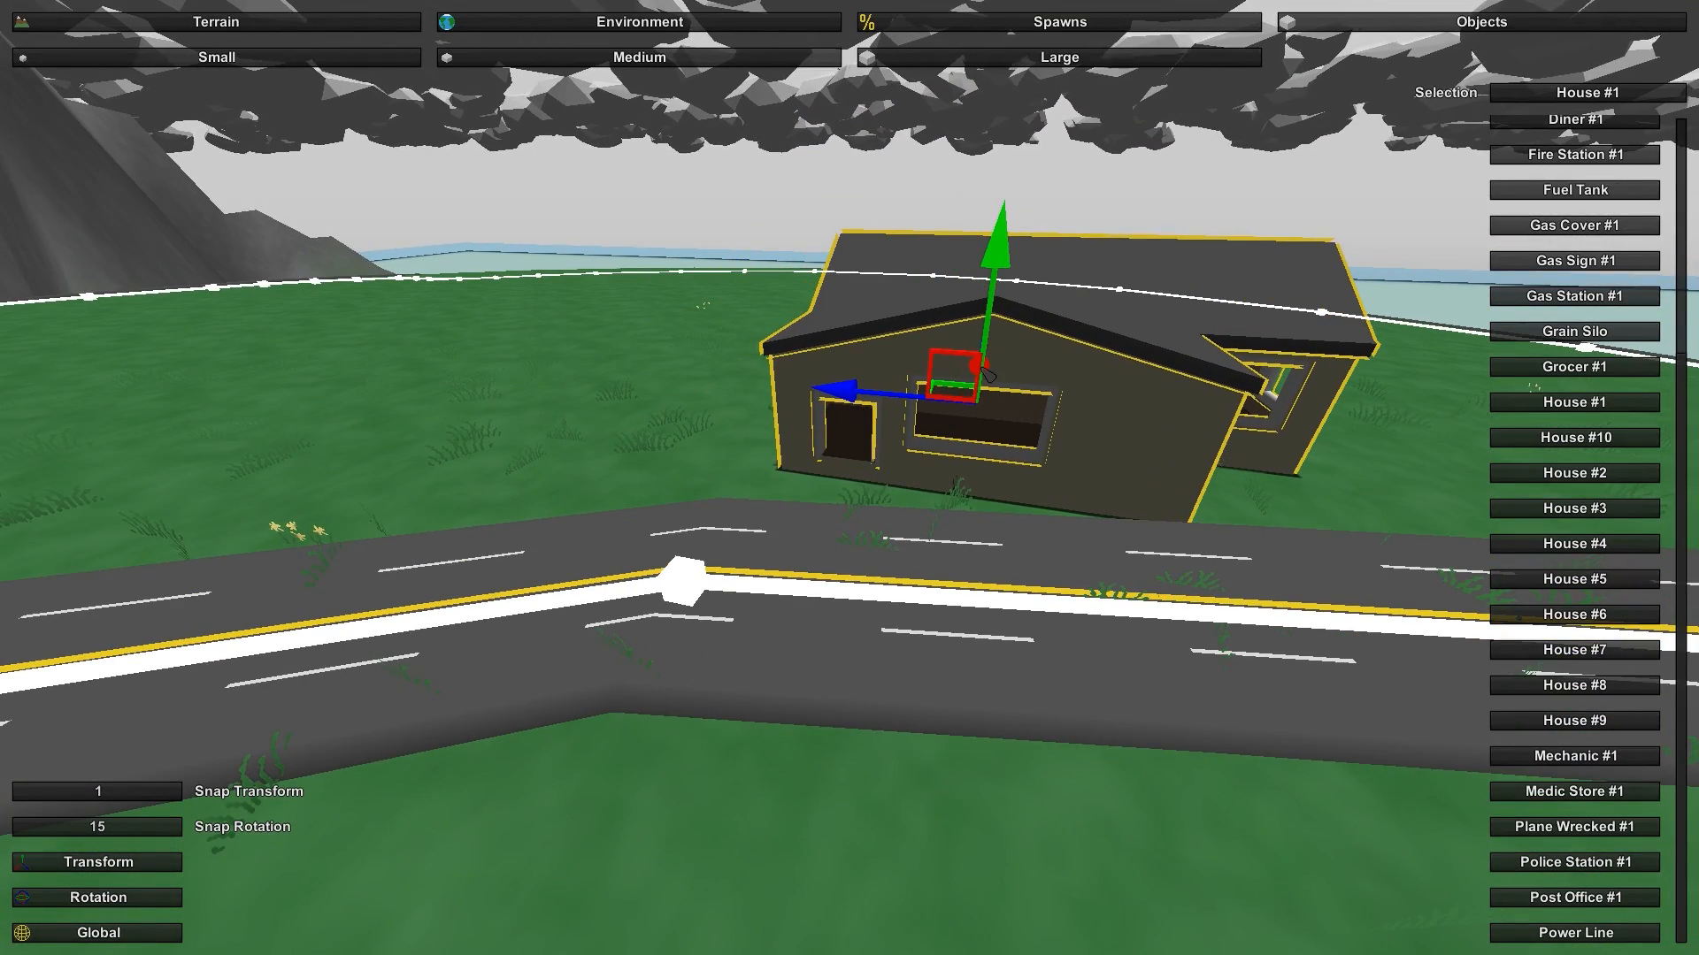
key("w")
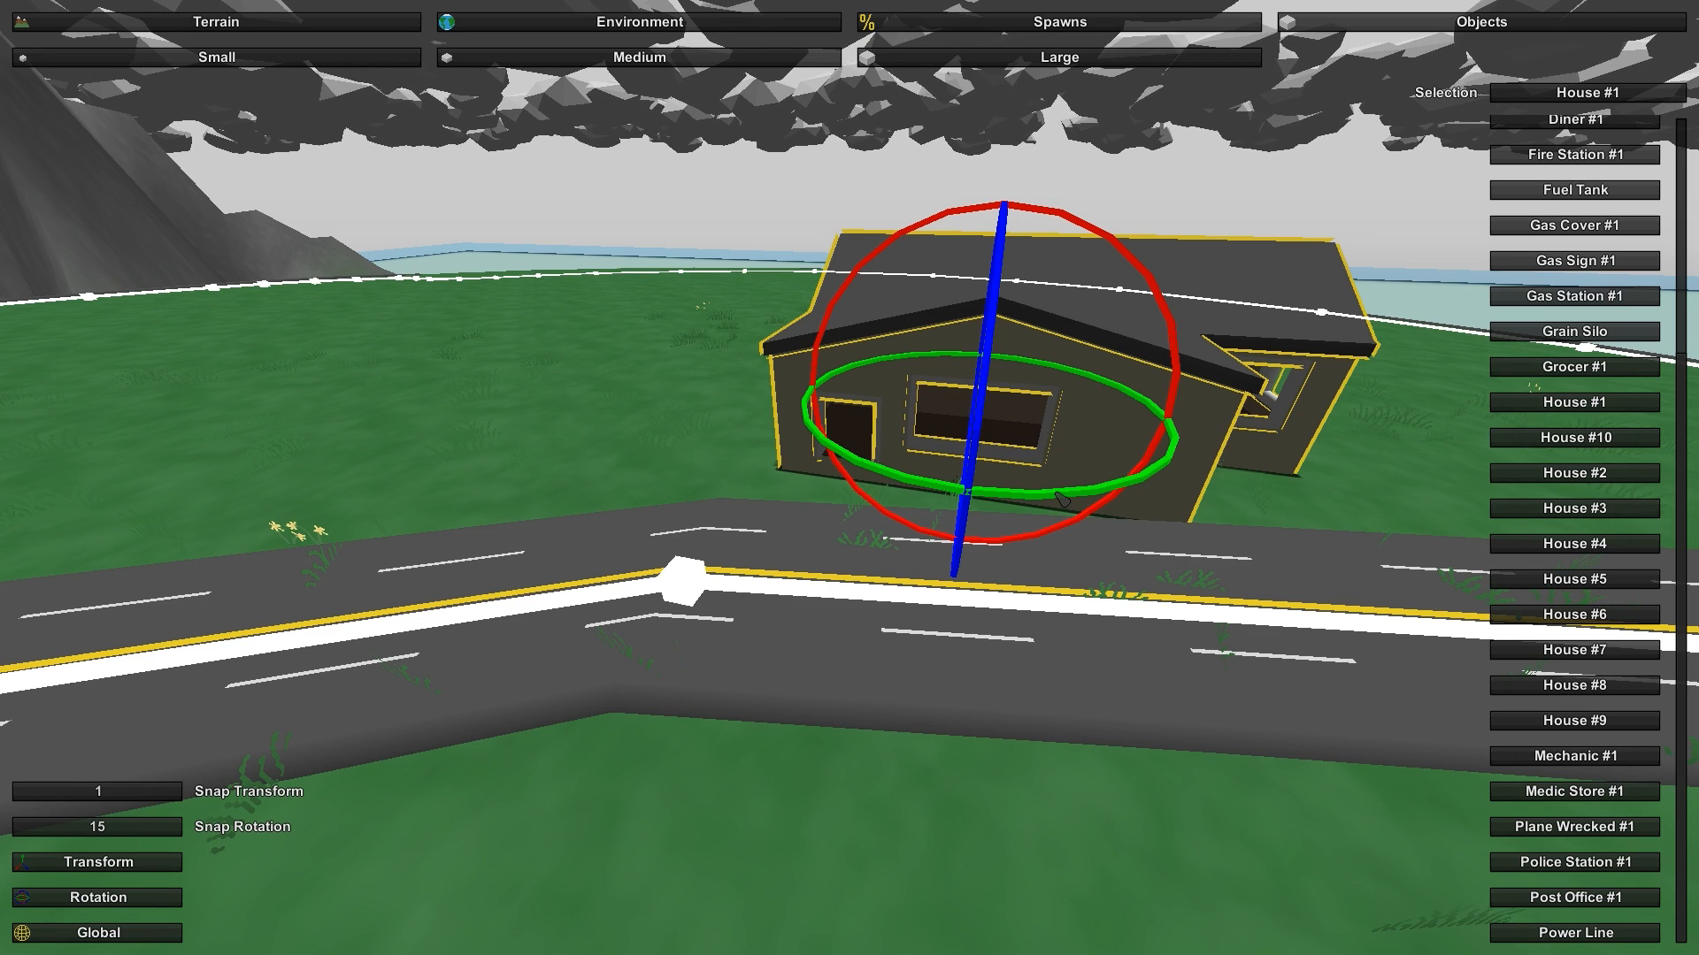
left_click_drag(1060, 499, 1070, 498)
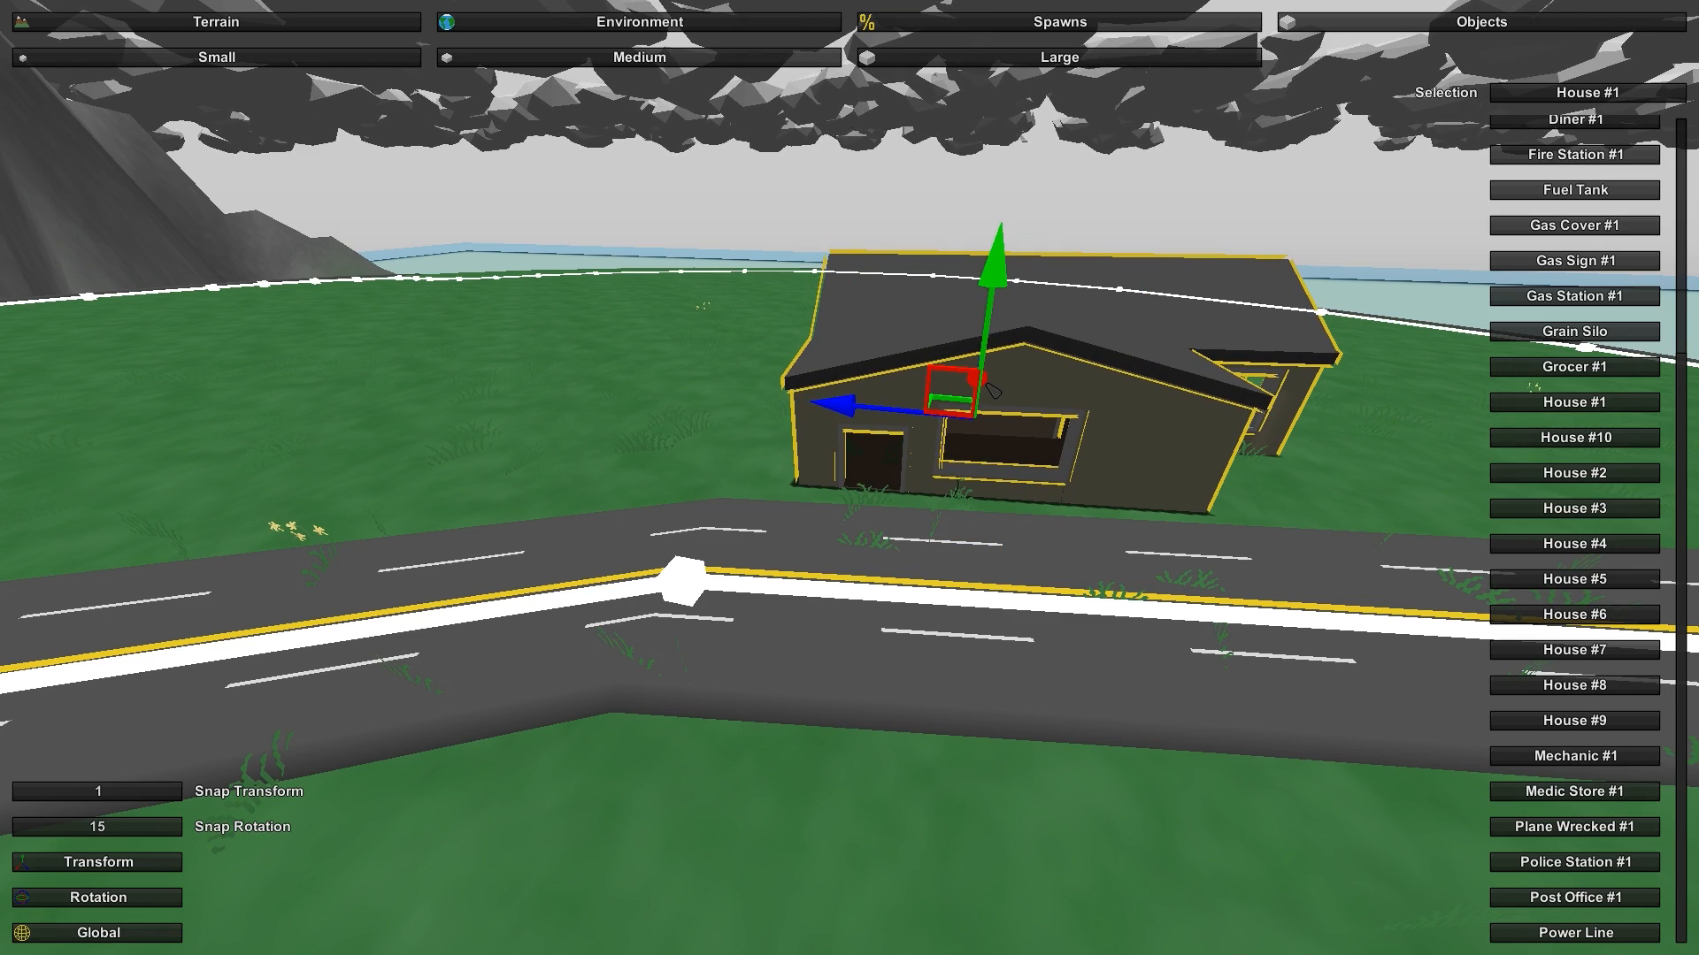
Step: Examine the grass growing inside the house and the foliage around it with the terrain details settings open
key("w")
right_click_drag(953, 462, 885, 433)
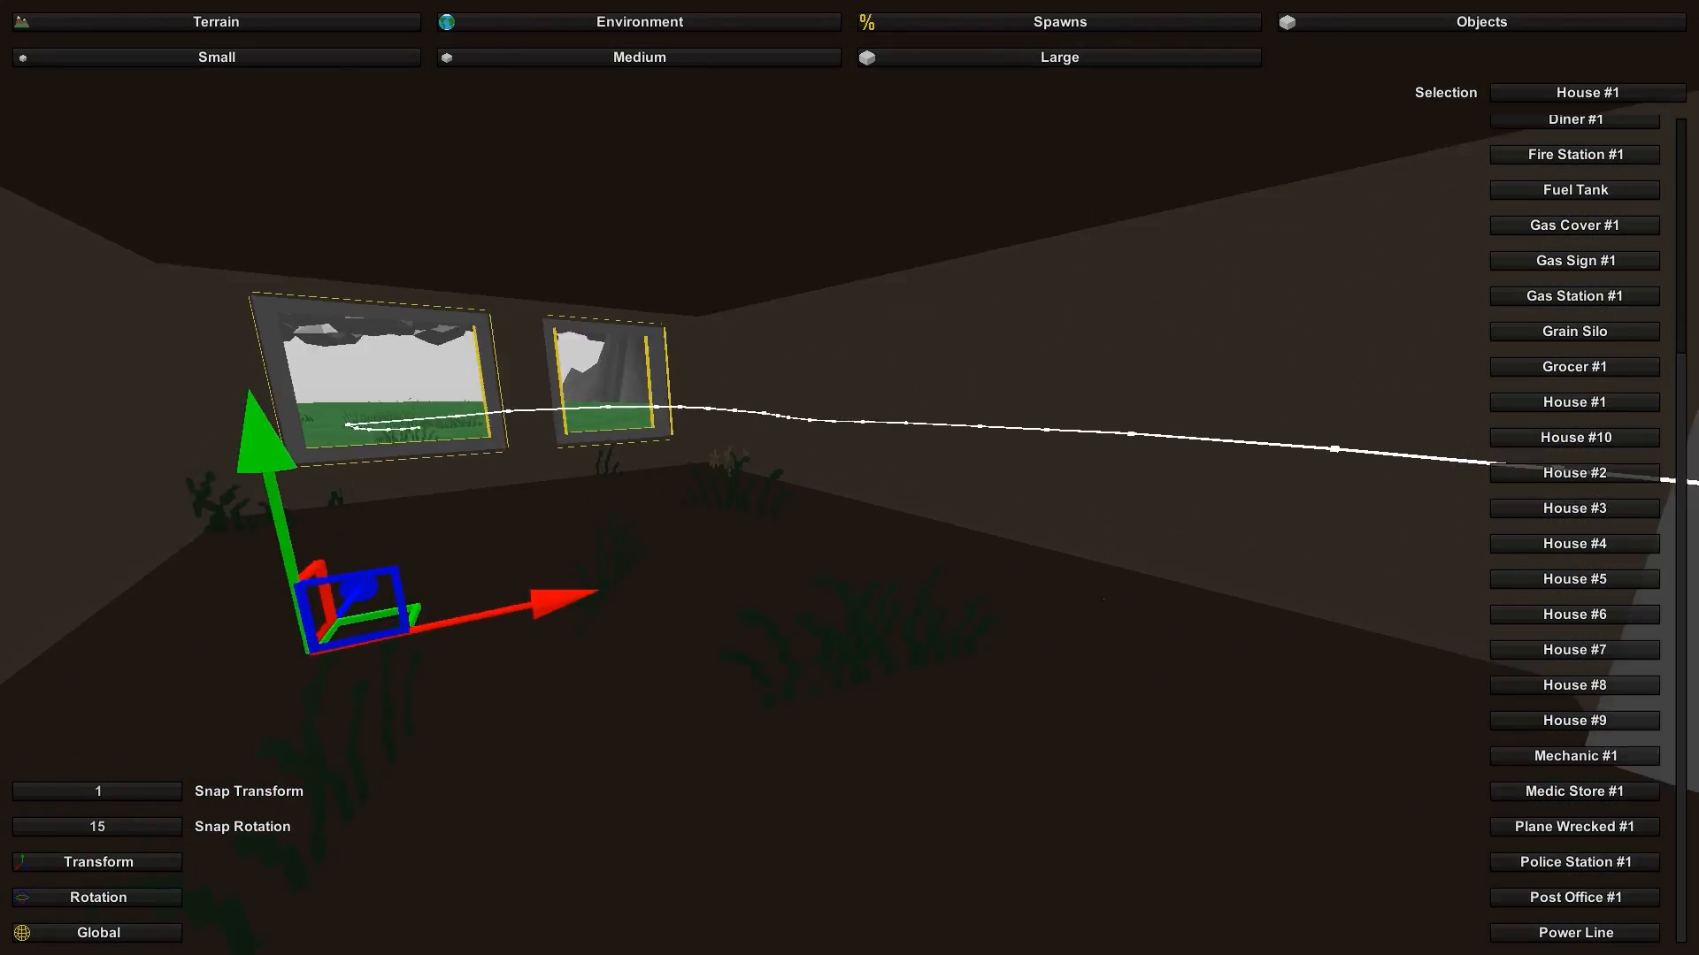
key("w")
right_click_drag(885, 433, 1106, 509)
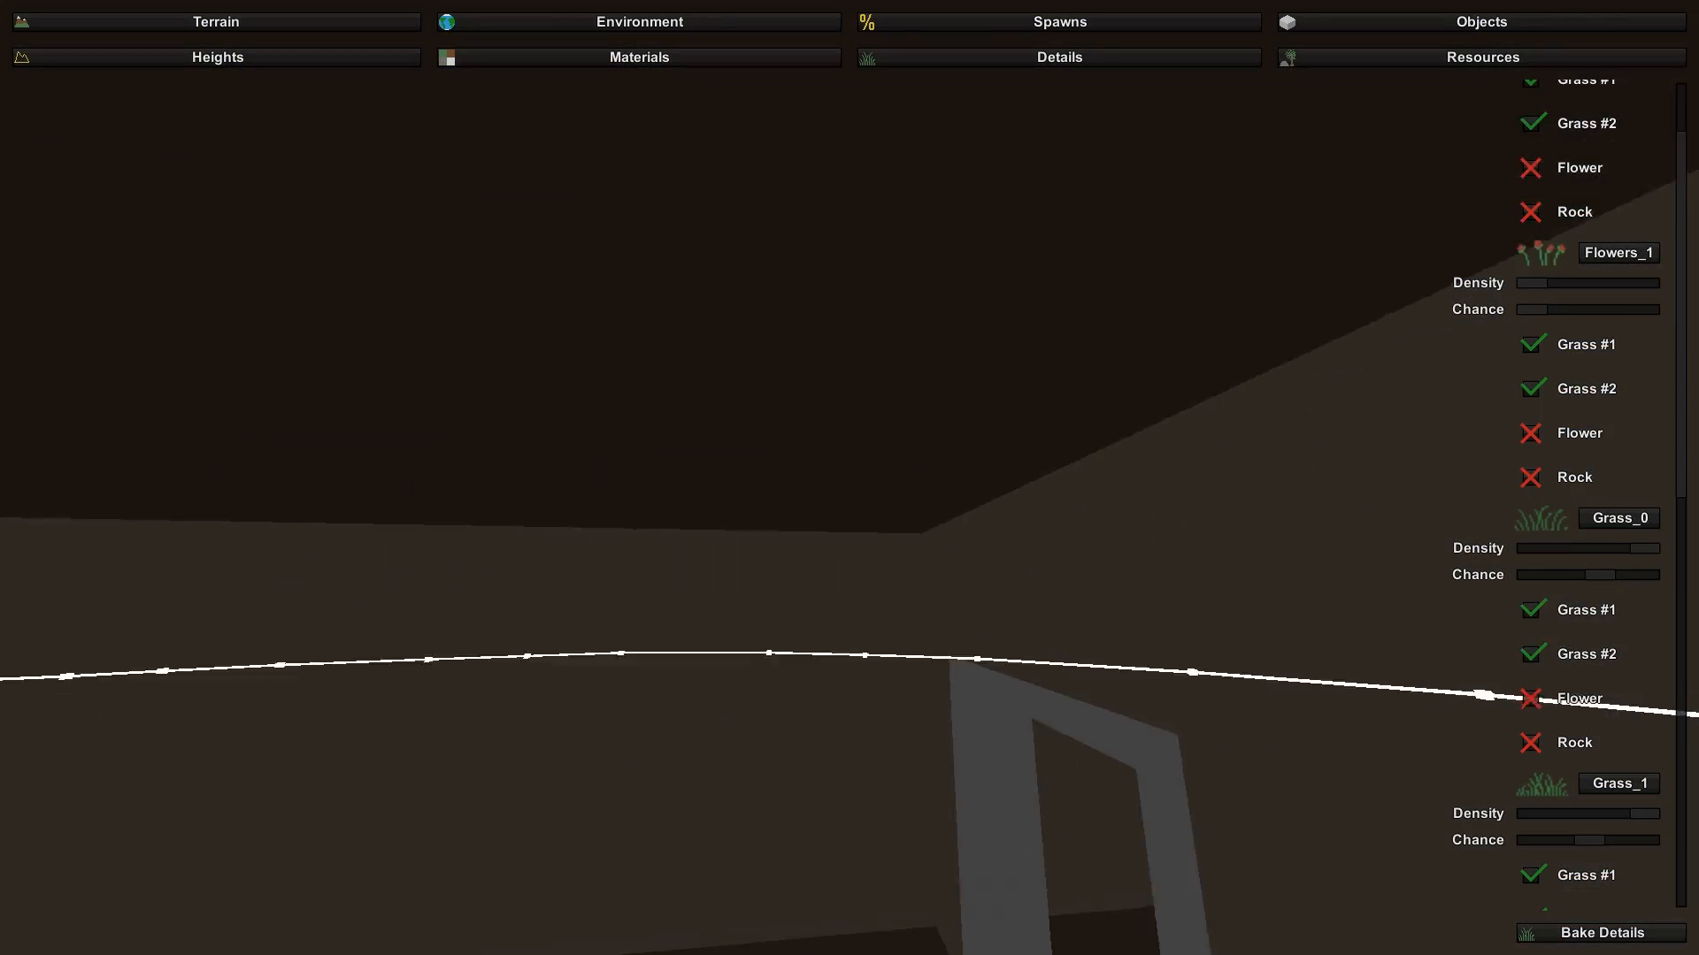
key("w")
key("s")
key("w")
key("s")
key("a")
key("s")
key("w")
key("s")
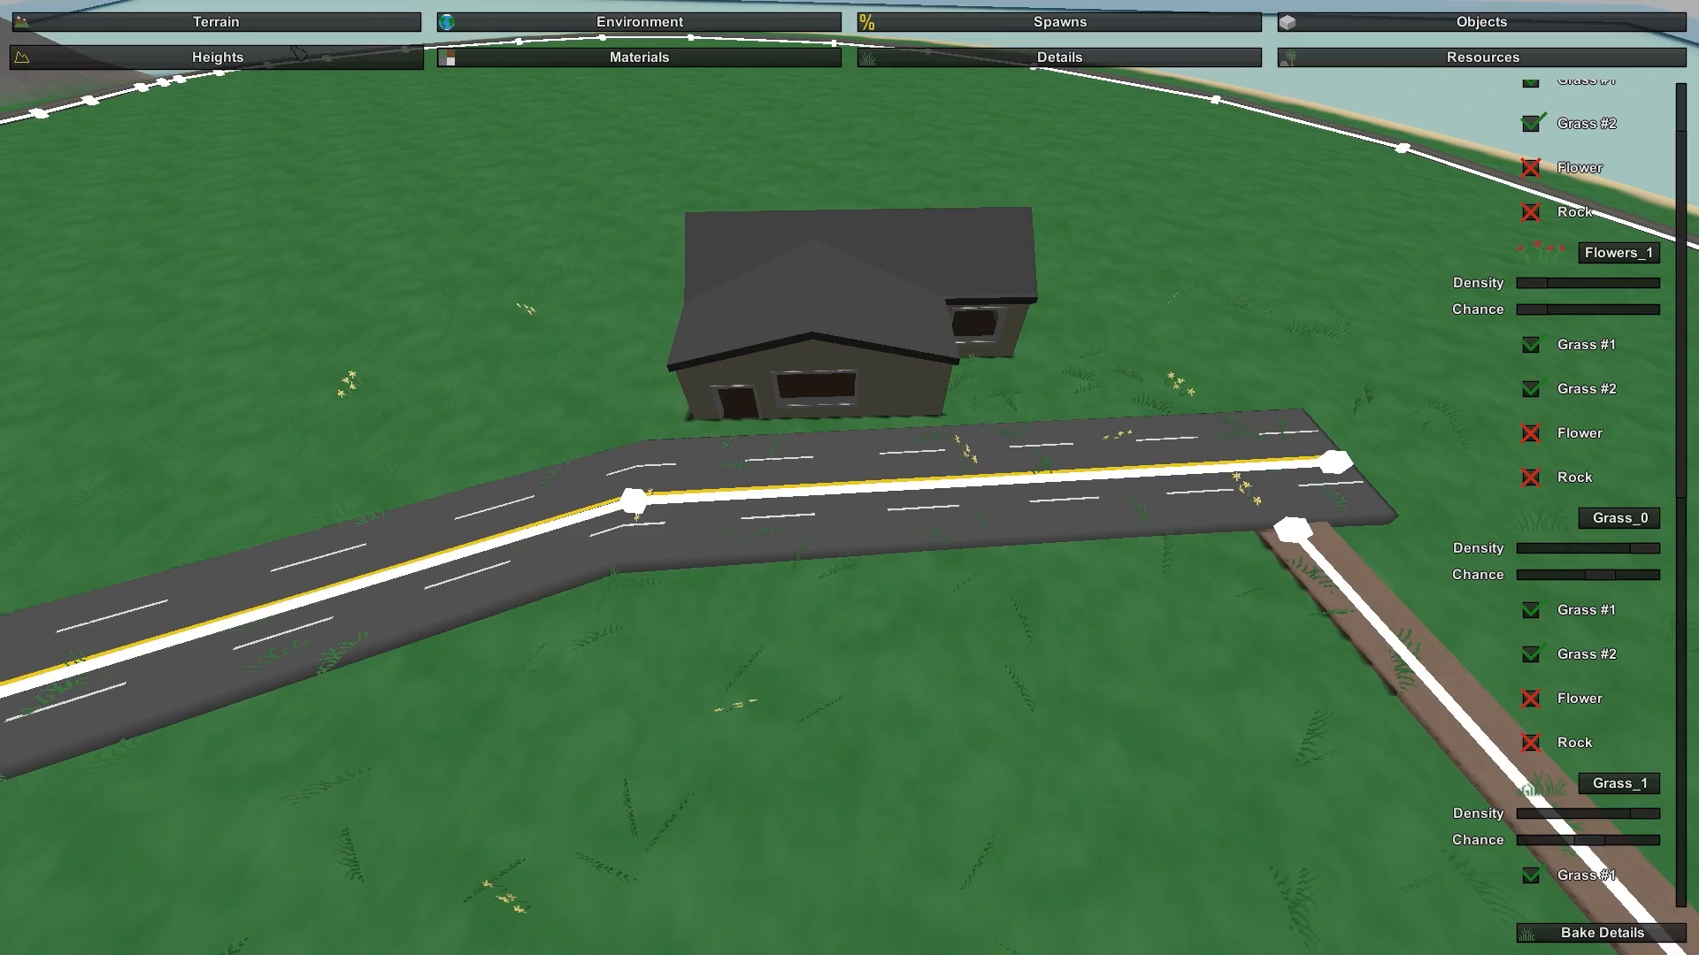
key("w")
right_click_drag(584, 383, 654, 310)
key("s")
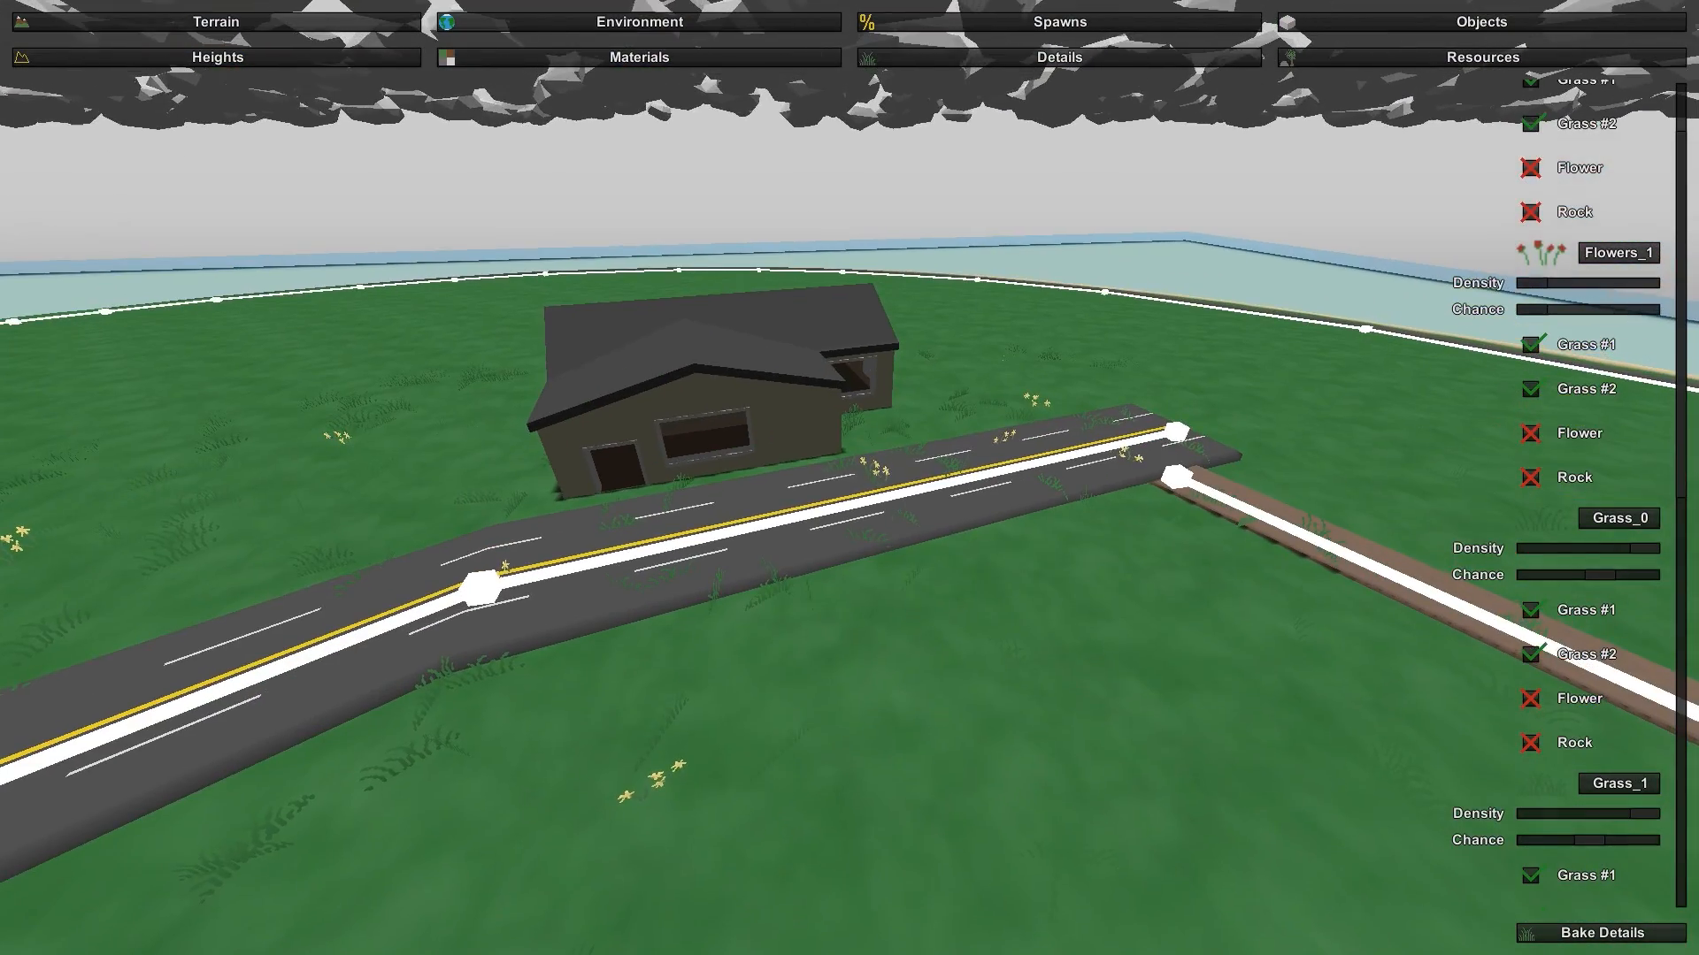
Step: Bring up the Flowers_0 detail settings, rebake the terrain details and check the foliage in front of the house
scroll(1648, 164, "up", 3)
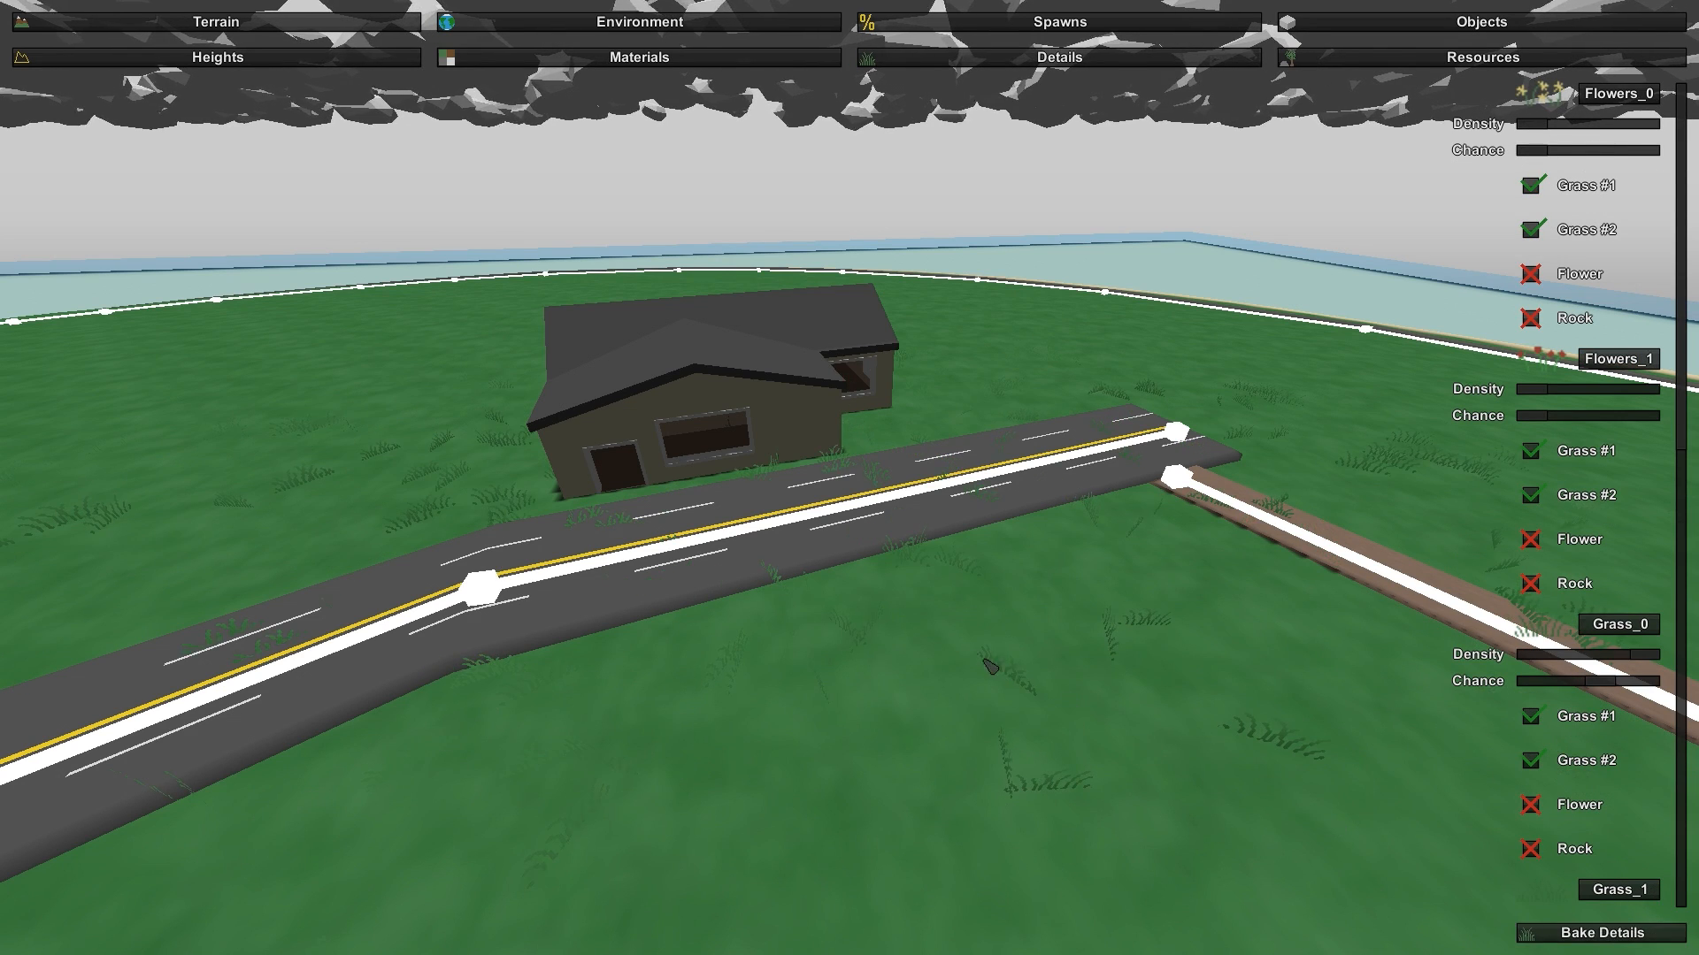
key("w")
right_click_drag(984, 659, 783, 667)
key("s")
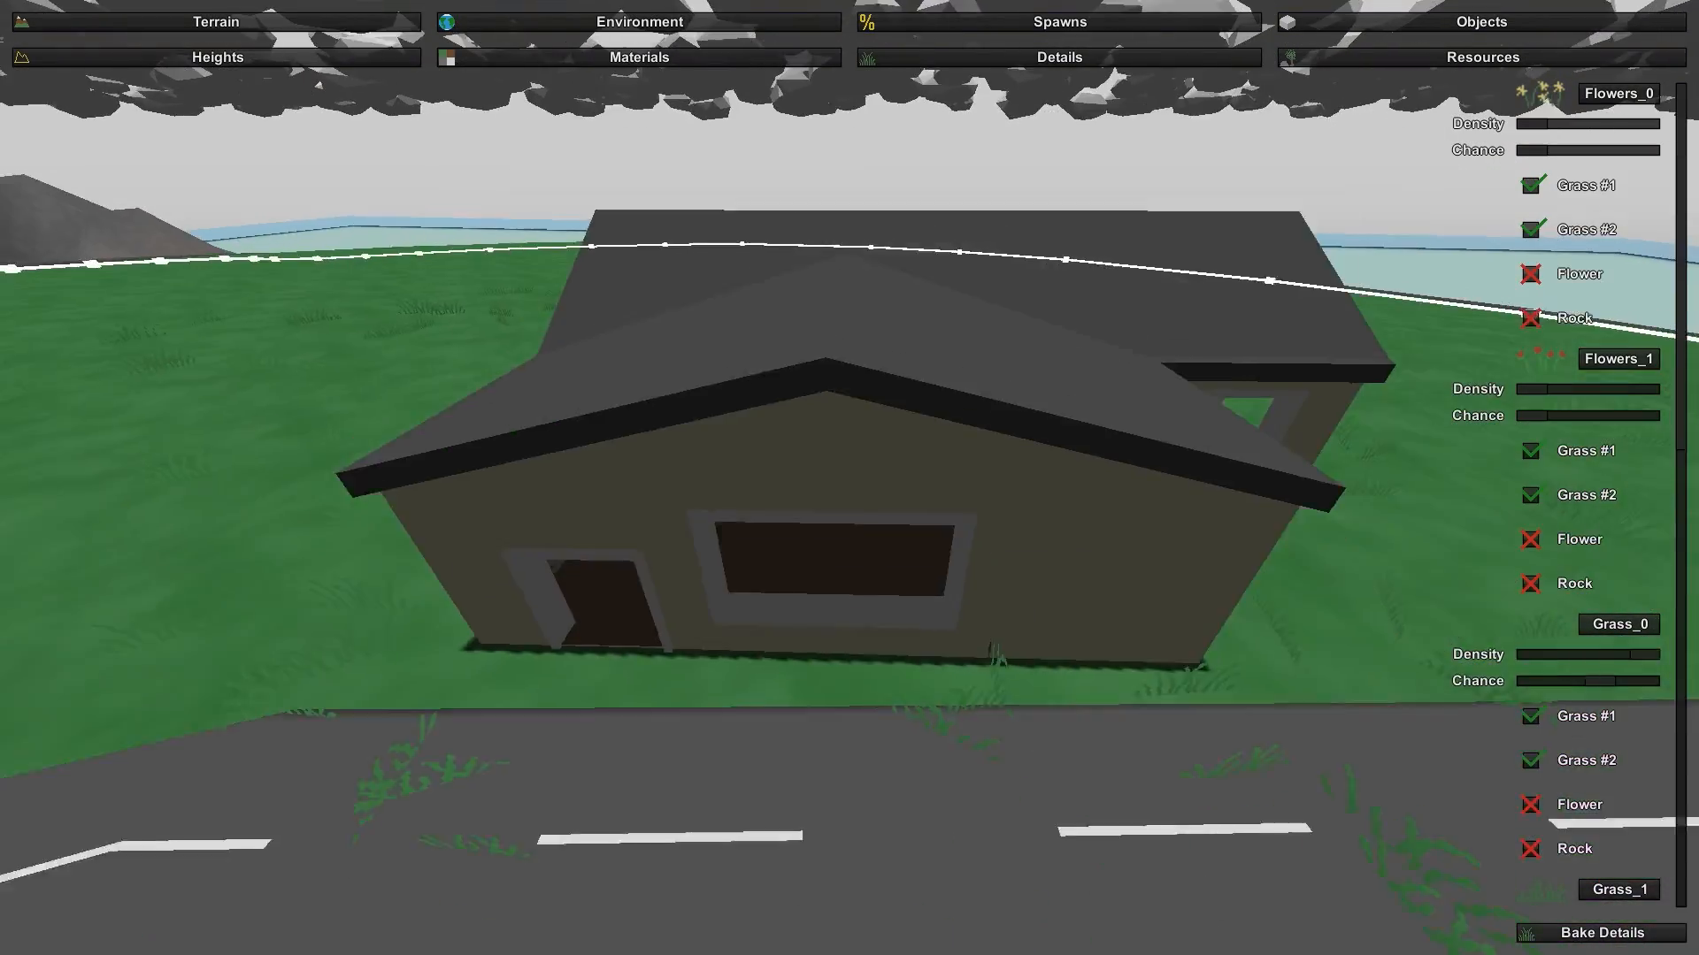
key("s")
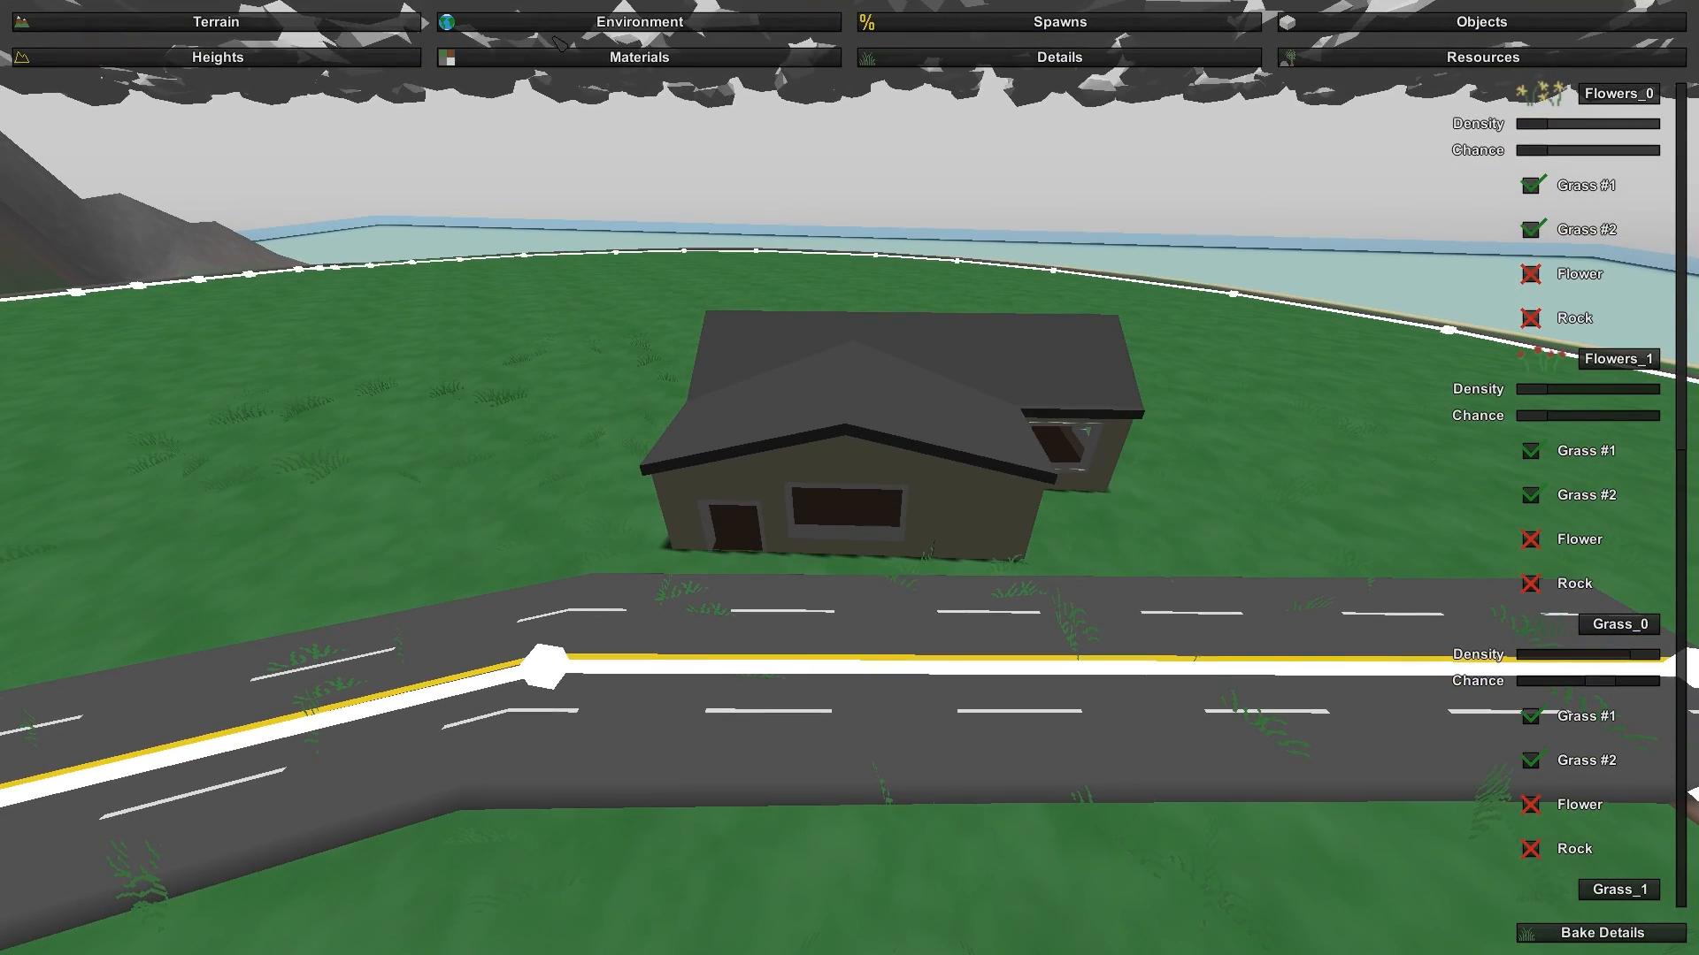
Step: Paint the Gravel material on the ground under and around all sides of the house
left_click(604, 56)
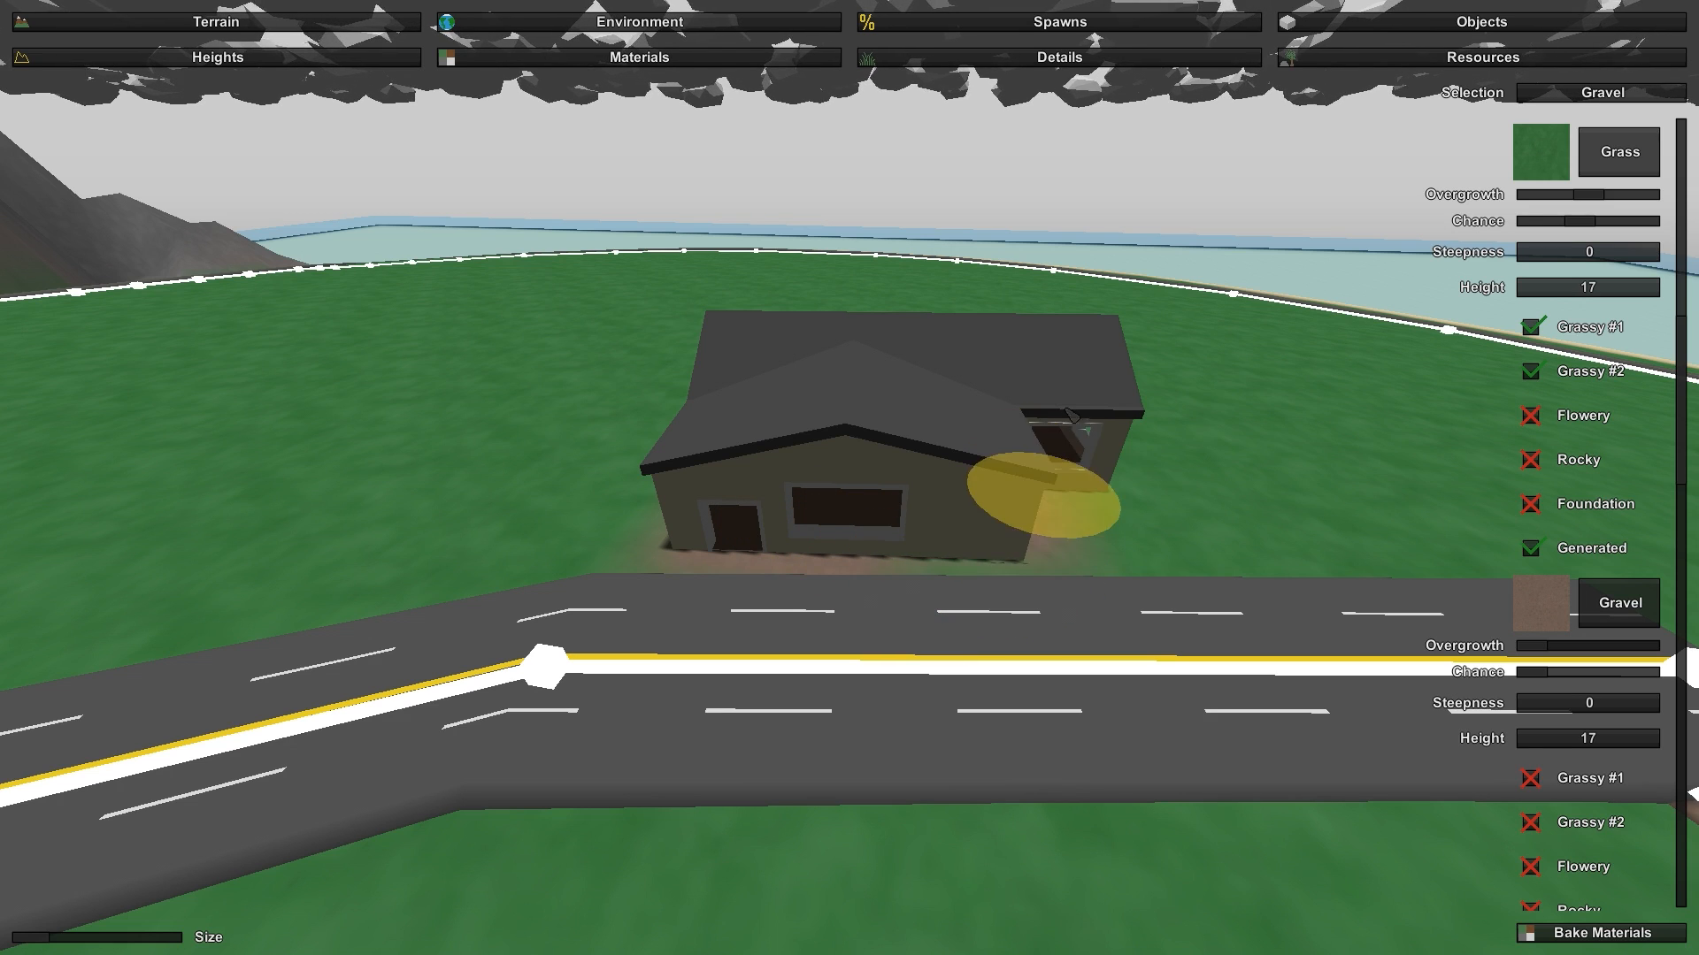
key("a")
mouse_move(820, 439)
right_mouse_down()
mouse_move(1008, 442)
mouse_move(947, 456)
right_mouse_up()
mouse_move(804, 459)
left_mouse_down()
mouse_move(744, 492)
mouse_move(681, 467)
mouse_move(689, 492)
left_mouse_up()
key("a")
right_click_drag(688, 492, 854, 469)
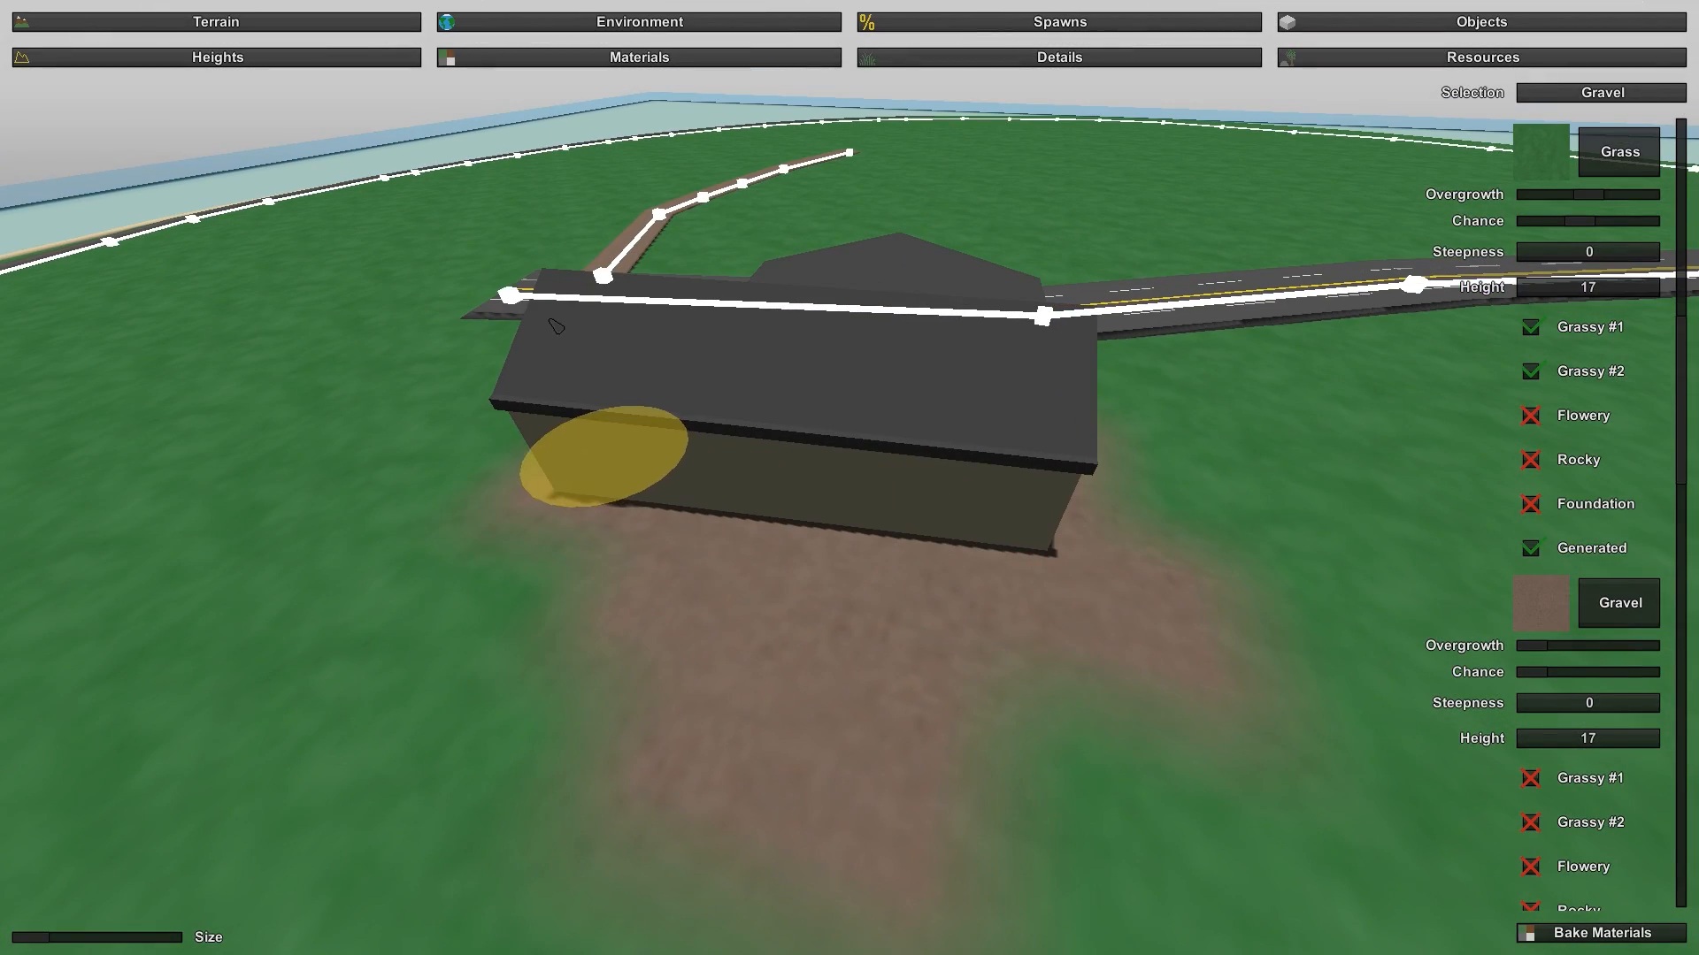
key("a")
mouse_move(555, 326)
right_mouse_down()
mouse_move(725, 398)
mouse_move(849, 478)
right_mouse_up()
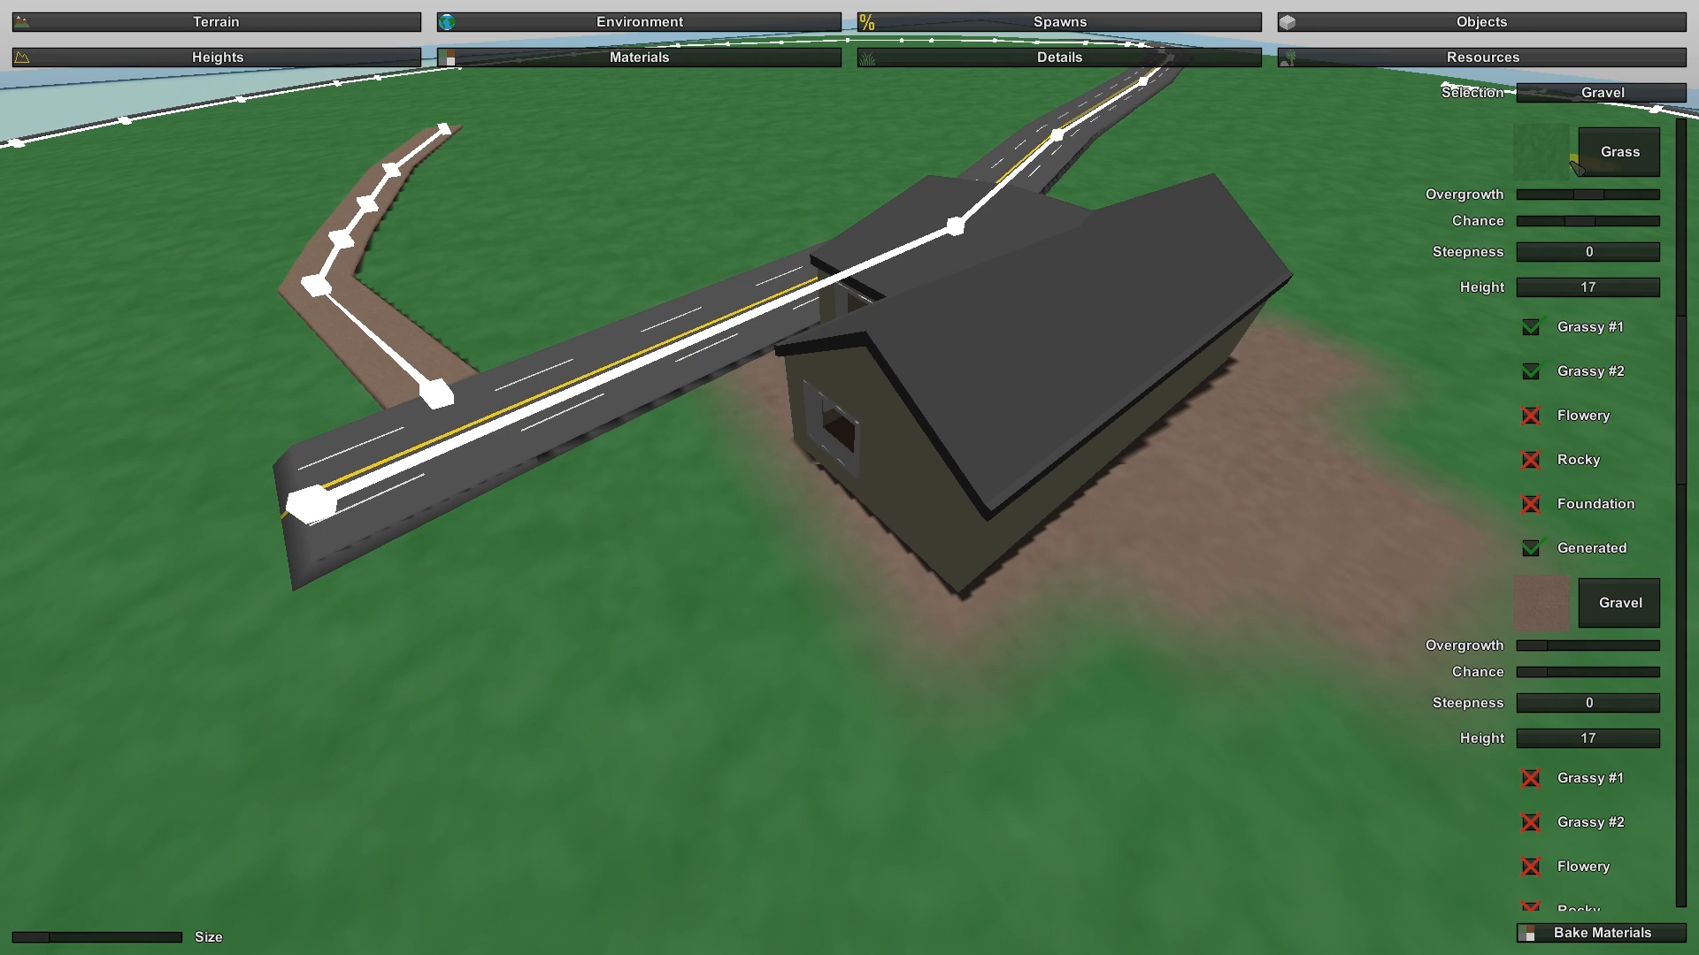
Step: Paint the Grass material over the excess gravel behind and beside the house, leaving a narrow gravel border
mouse_move(1370, 436)
left_mouse_down()
mouse_move(1270, 614)
mouse_move(1365, 504)
mouse_move(1309, 492)
mouse_move(1241, 540)
left_mouse_up()
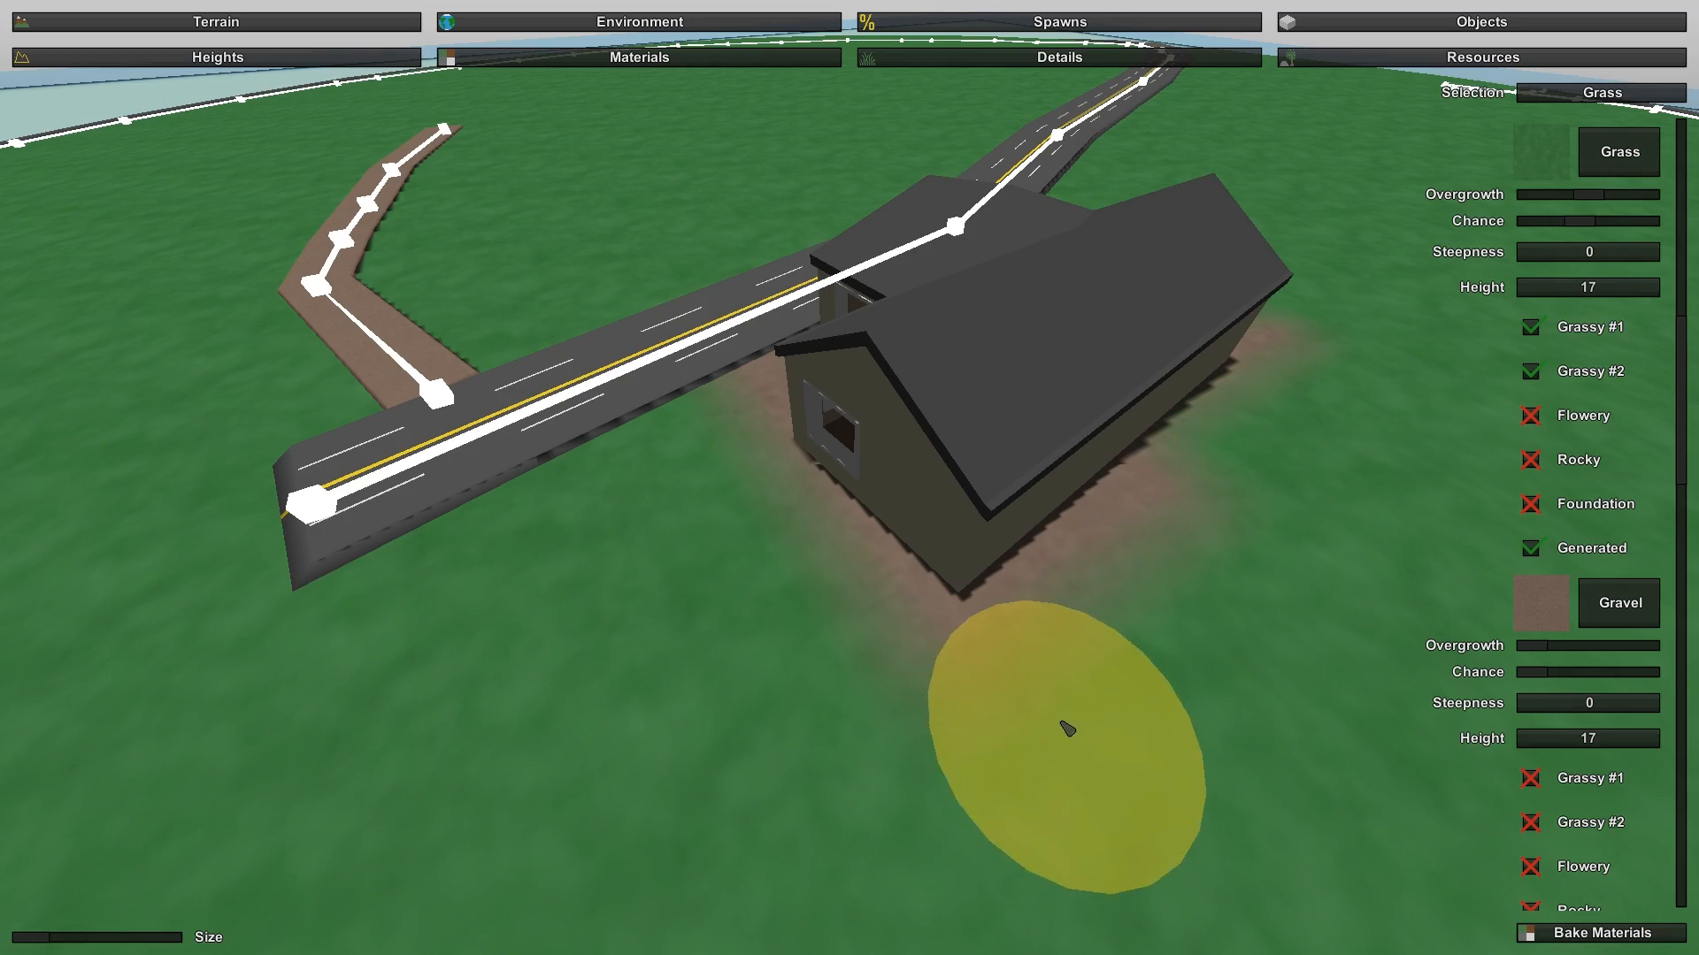
mouse_move(1066, 724)
right_mouse_down()
mouse_move(1101, 672)
mouse_move(1119, 531)
mouse_move(1012, 341)
mouse_move(854, 522)
right_mouse_up()
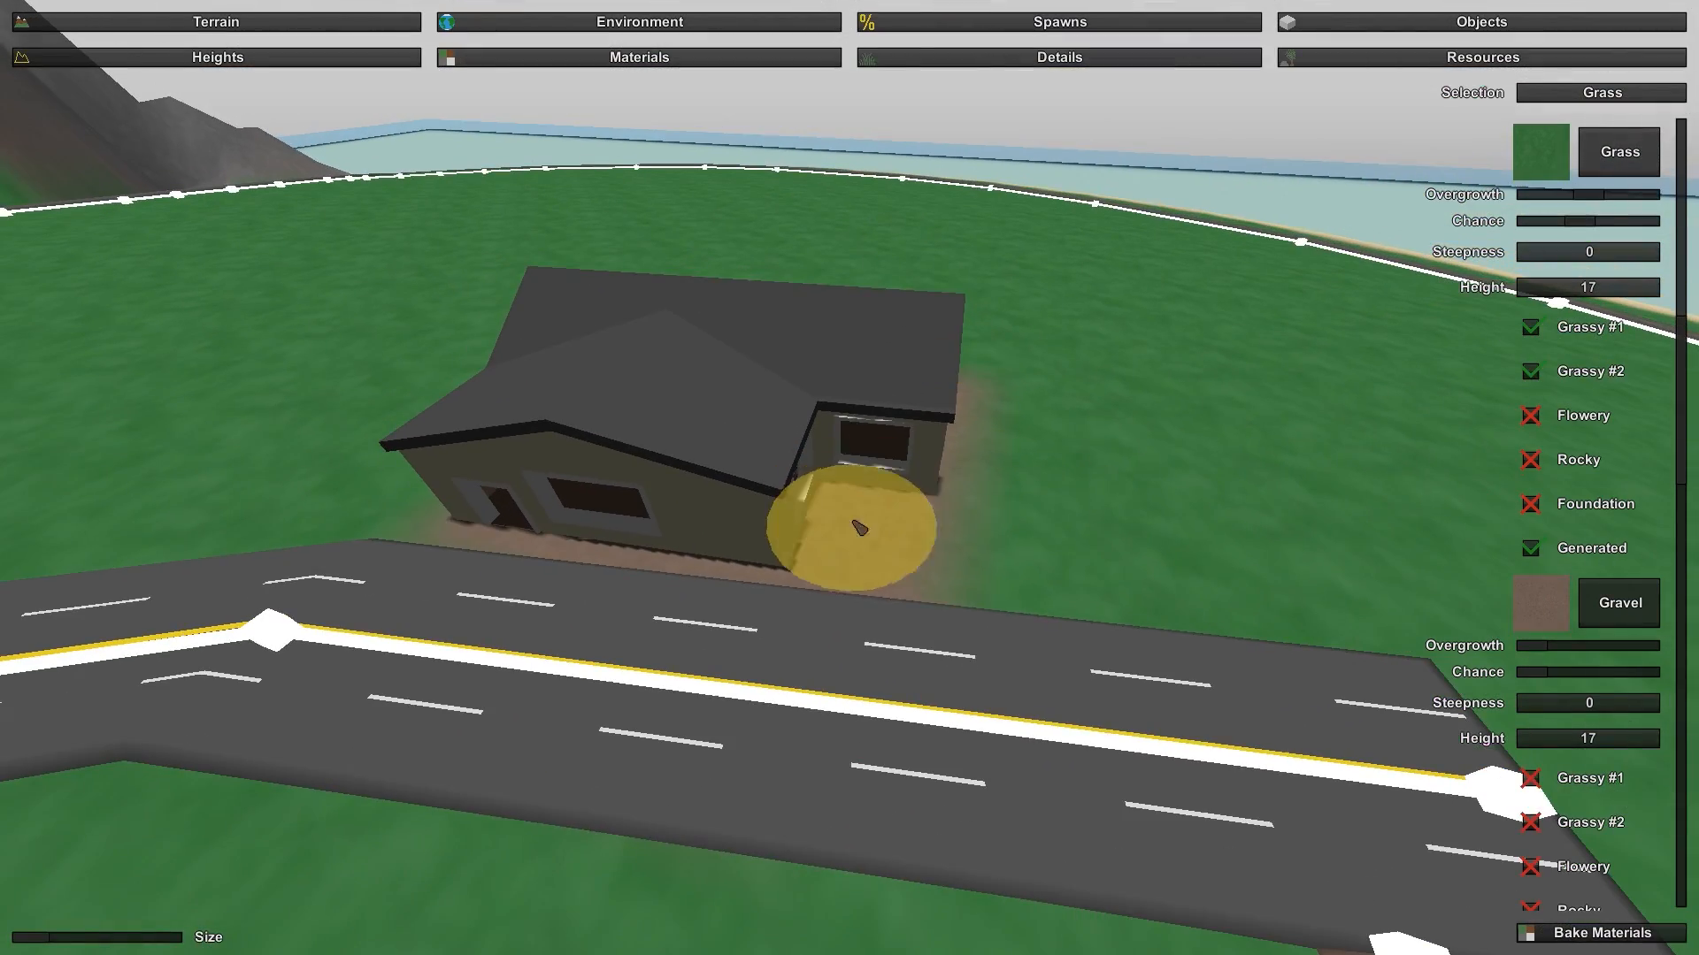
mouse_move(911, 593)
right_mouse_down()
mouse_move(1176, 645)
mouse_move(795, 253)
right_mouse_up()
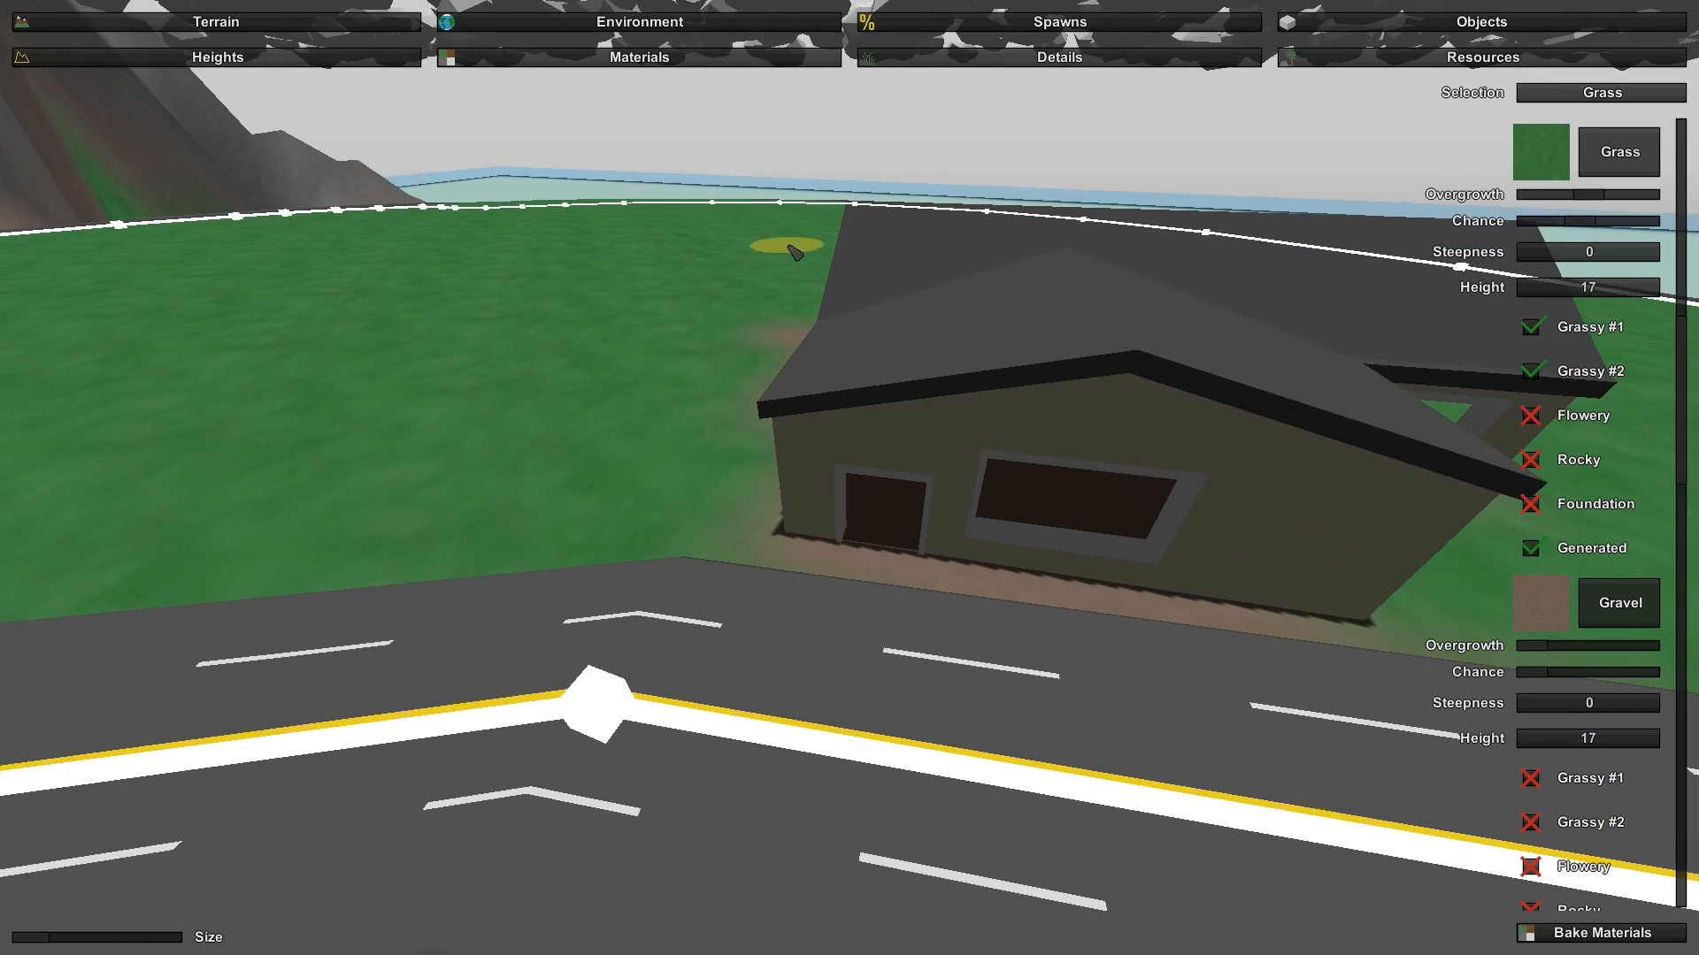
Step: Bake the terrain details again and check the house's gravel border and entrance for grass
left_click(899, 65)
key("w")
right_click_drag(898, 80, 947, 35)
key("s")
key("w")
key("s")
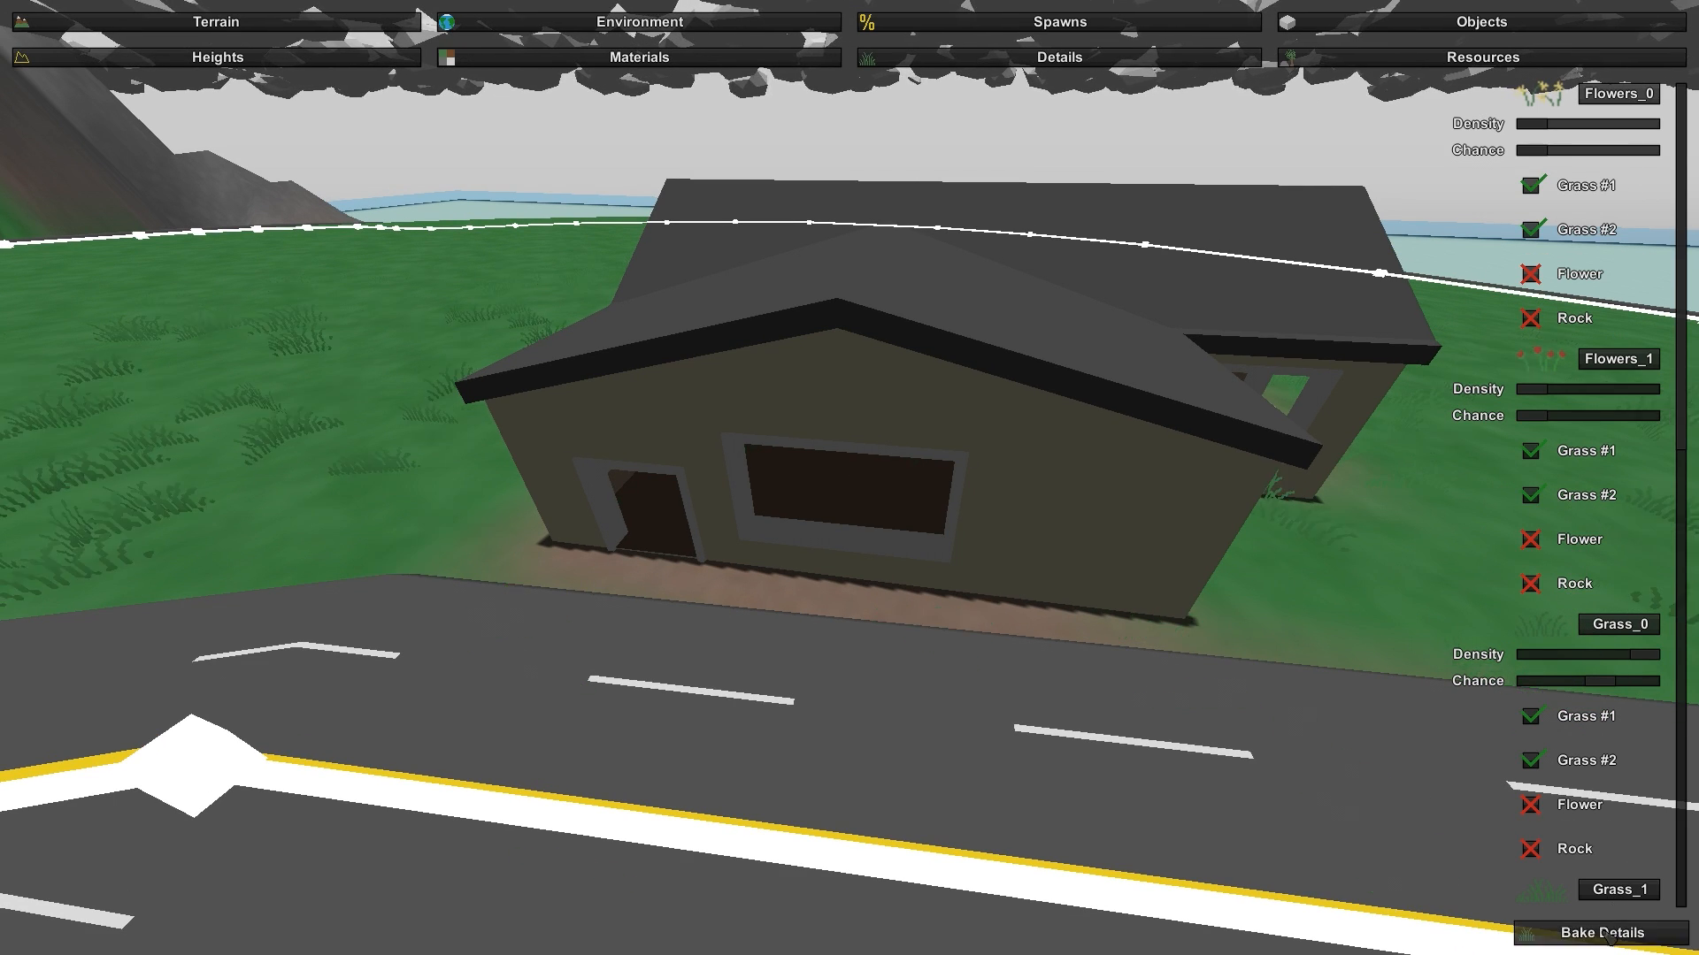
key("w")
key("s")
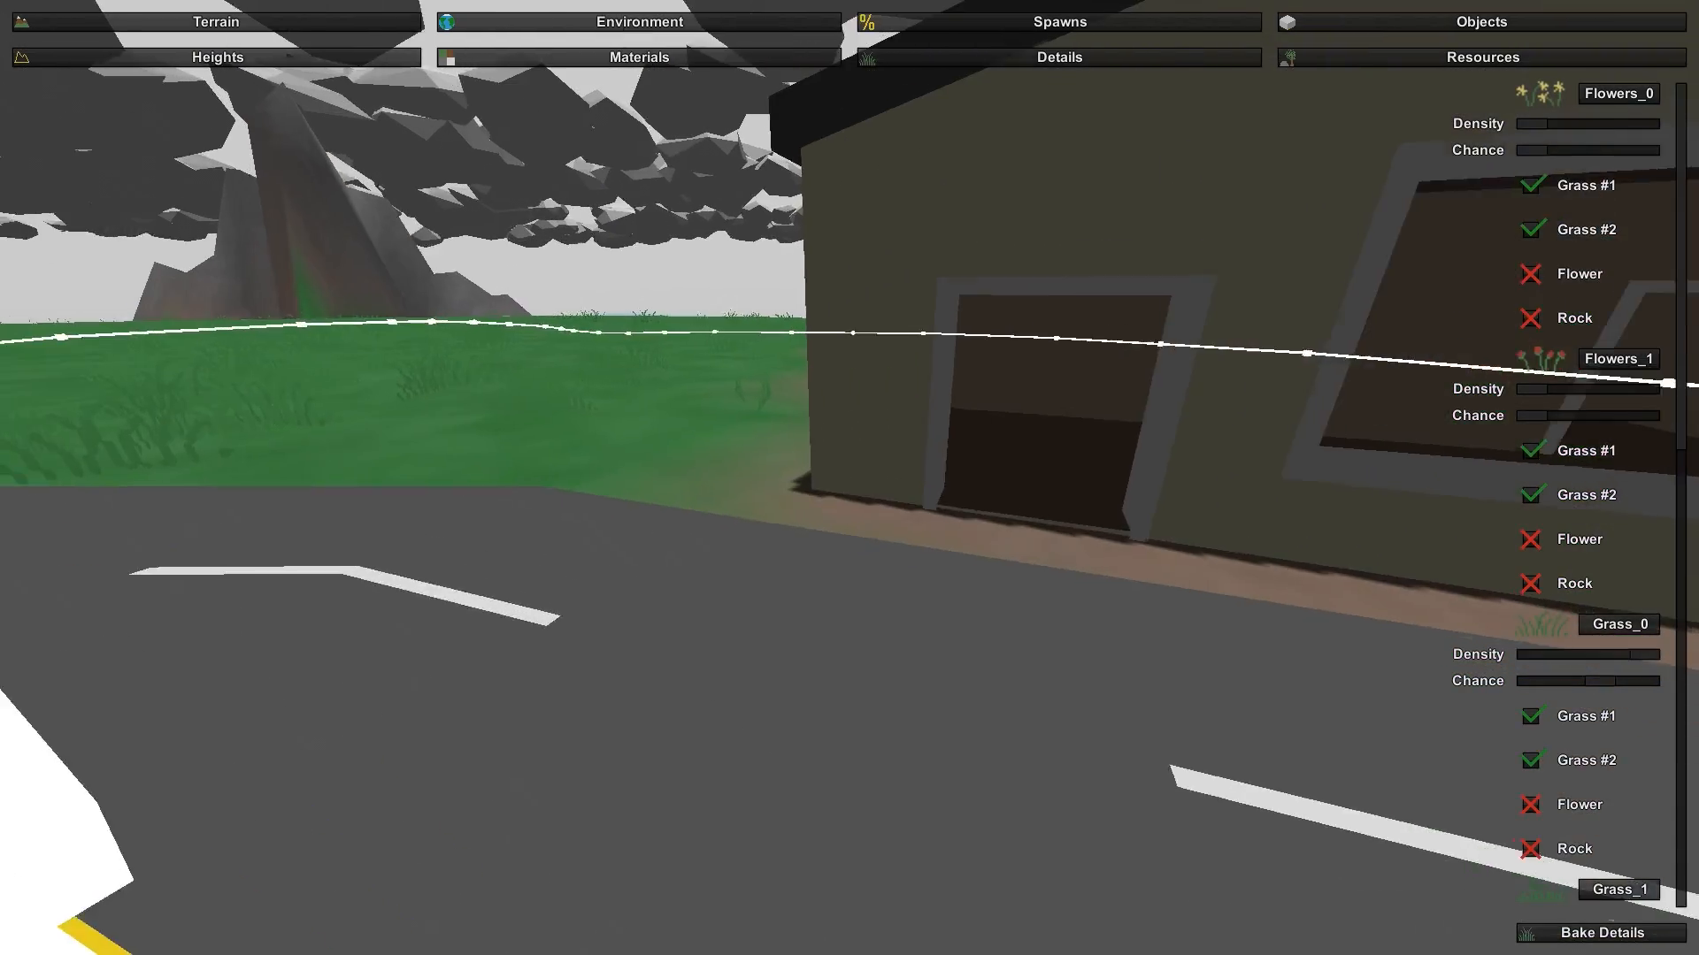
Step: Examine the house, interior highway, trail and coastal road from several sides of the island
key("s")
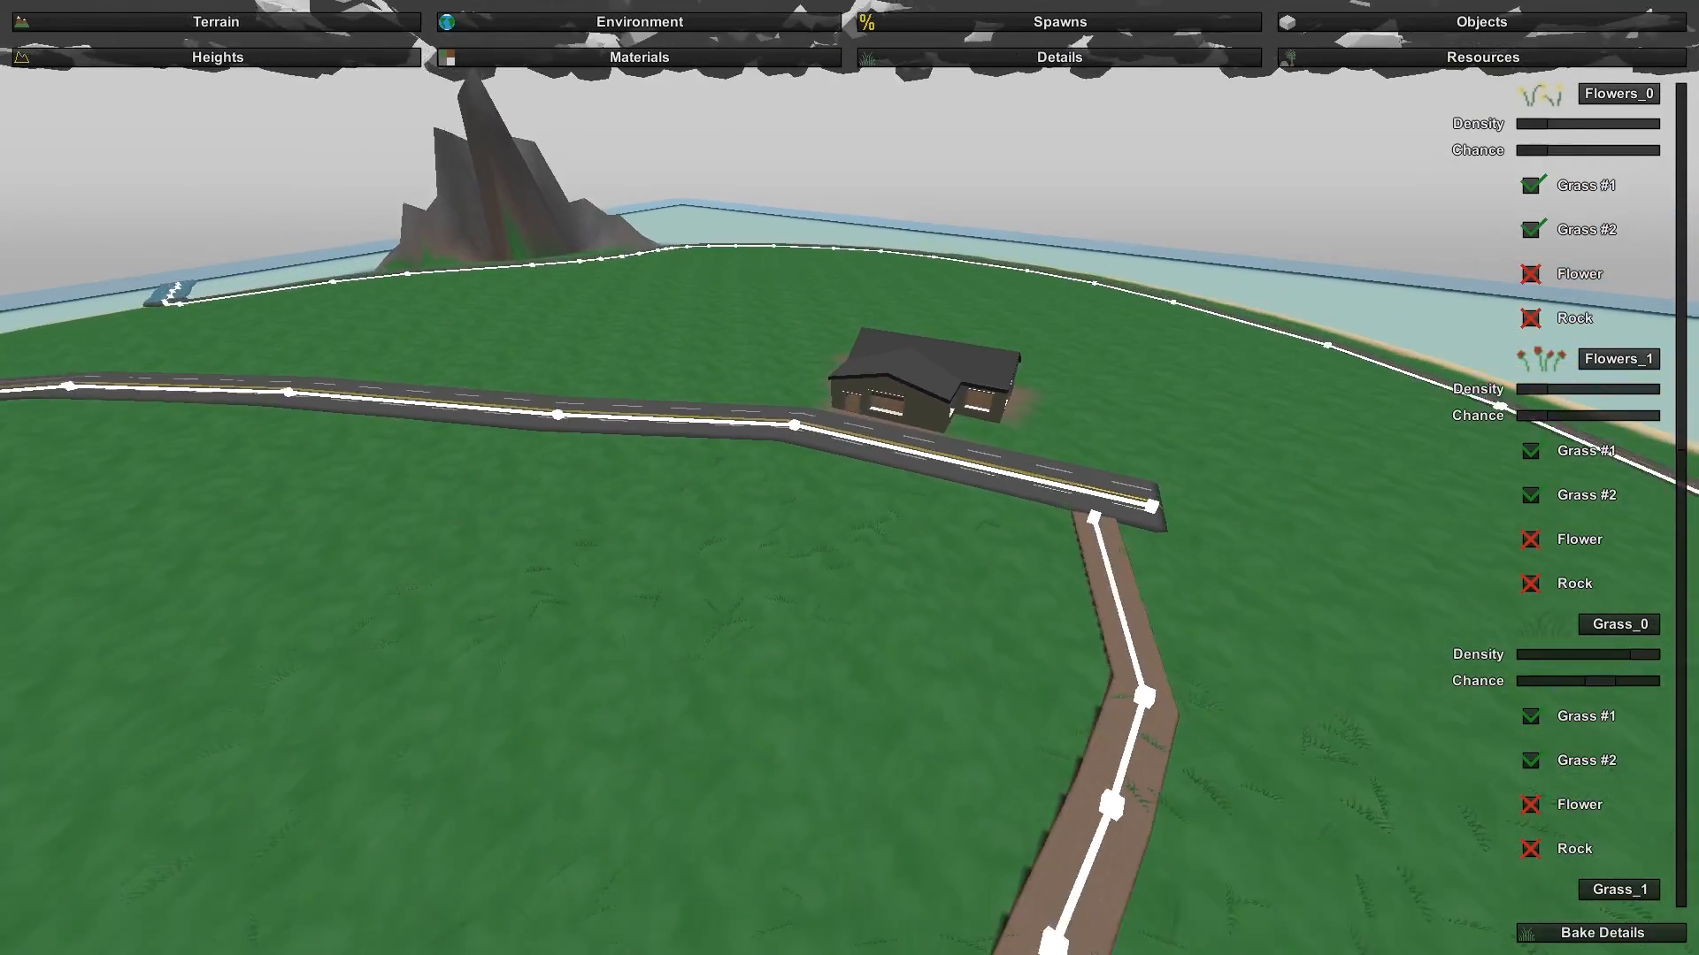
key("s")
key("d")
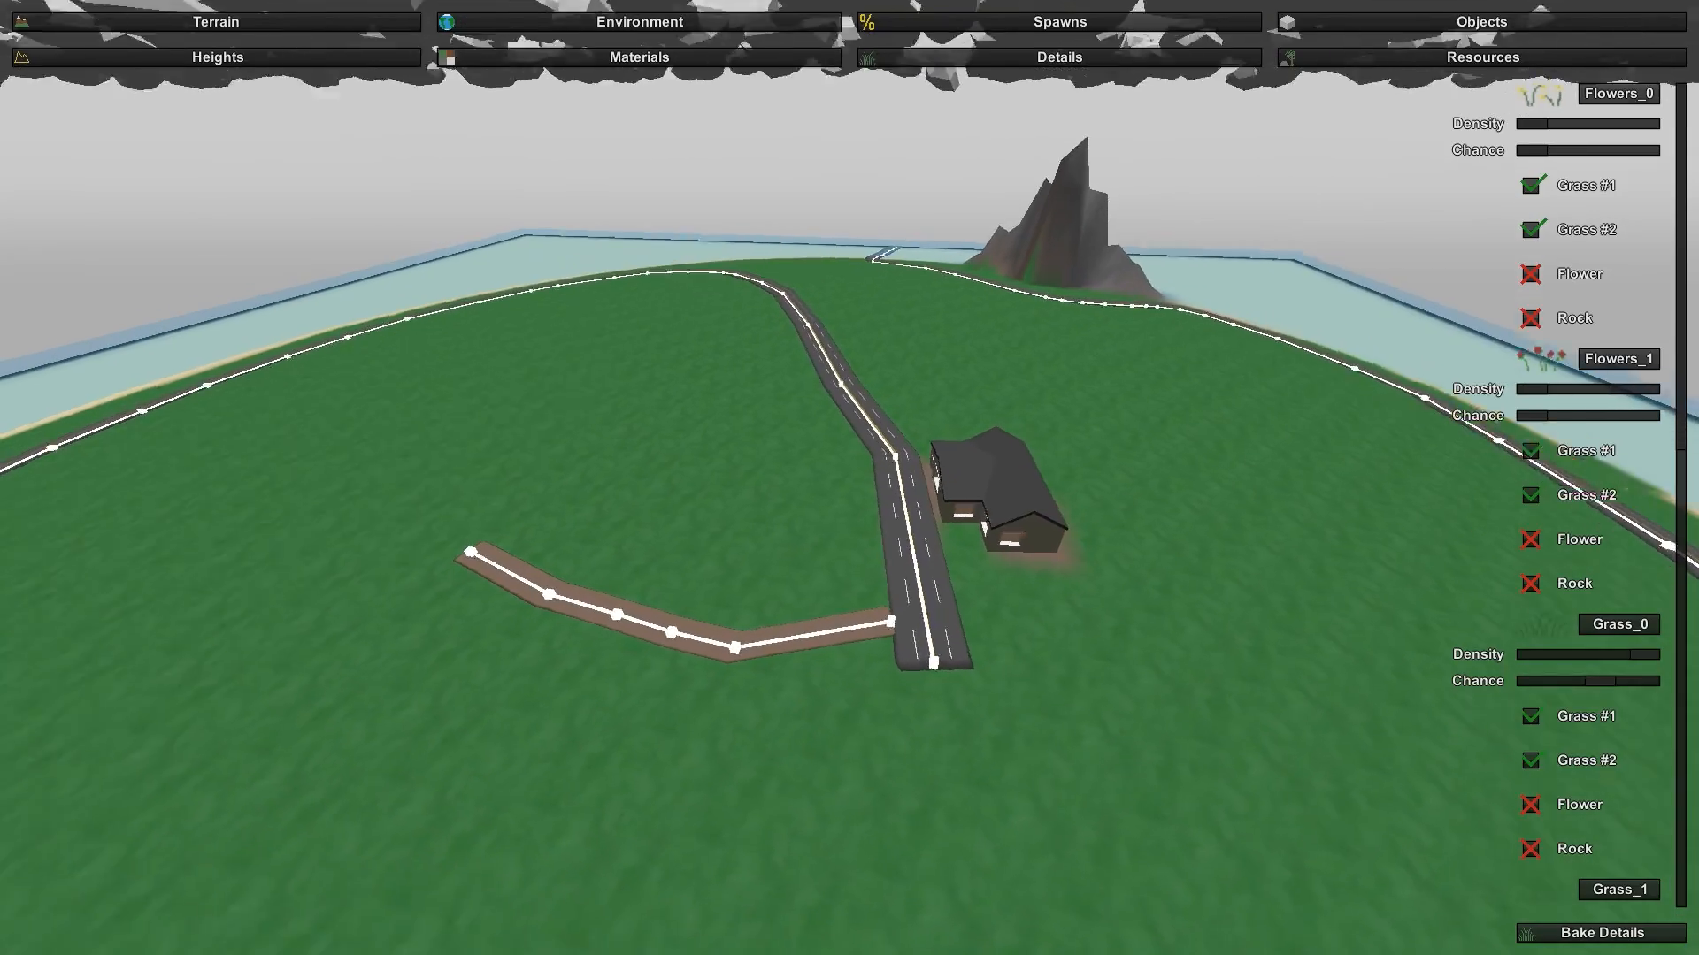
key("w")
key("a")
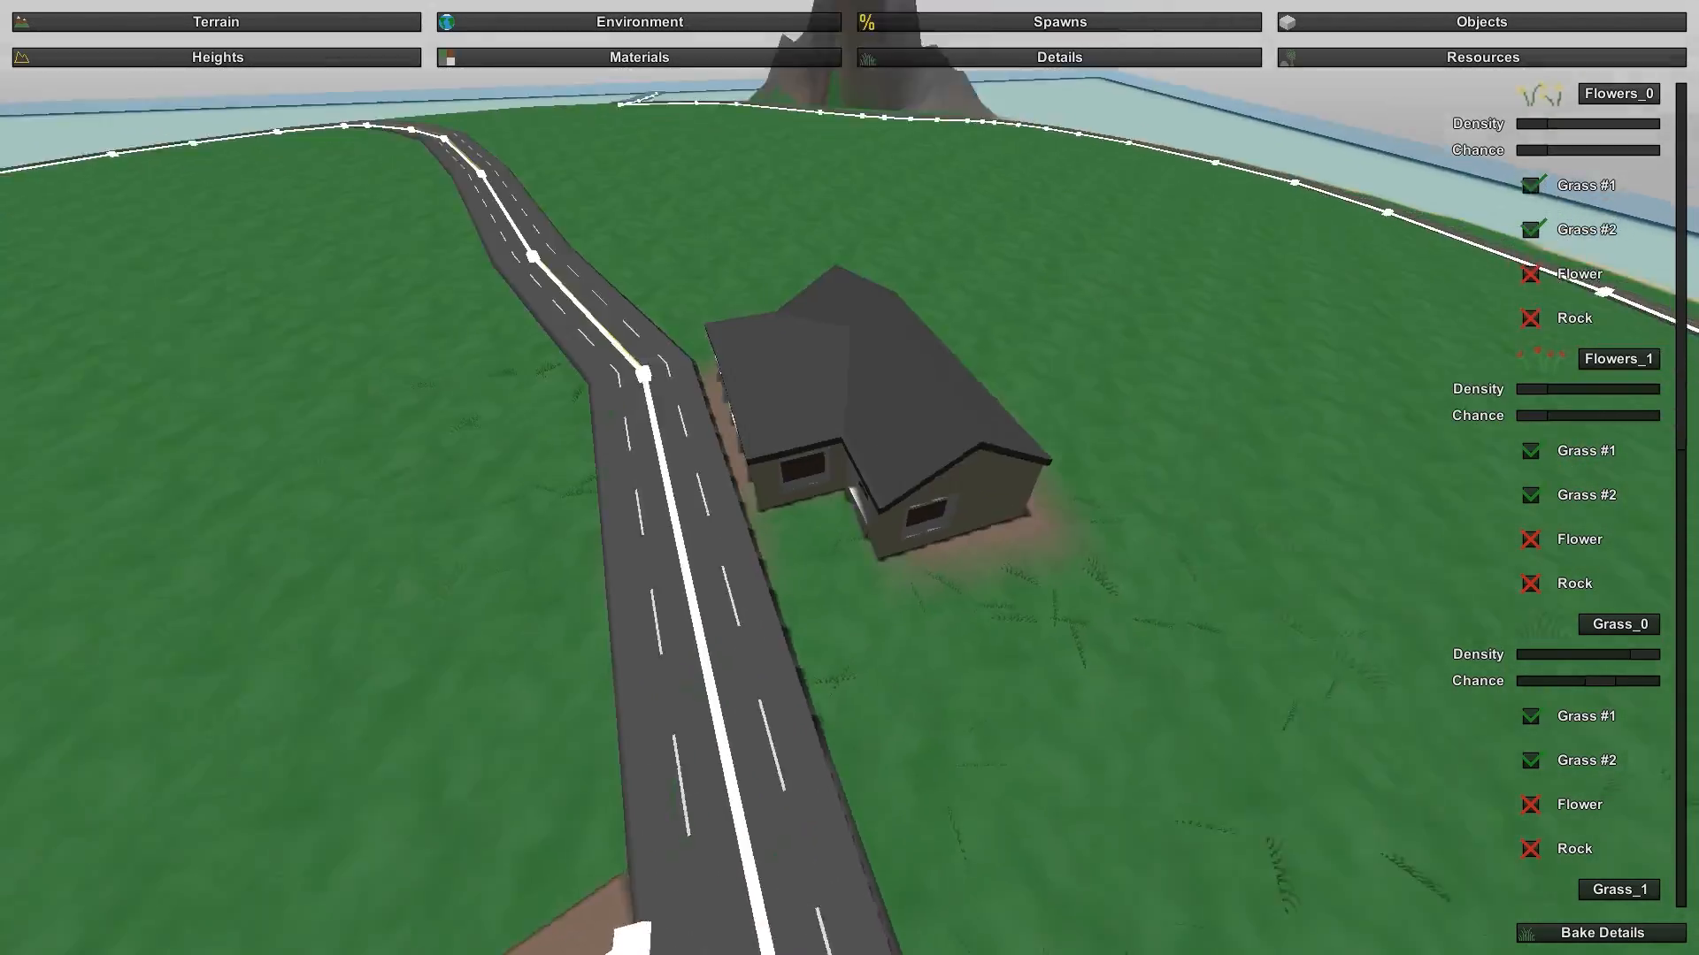
key("s")
key("a")
key("w")
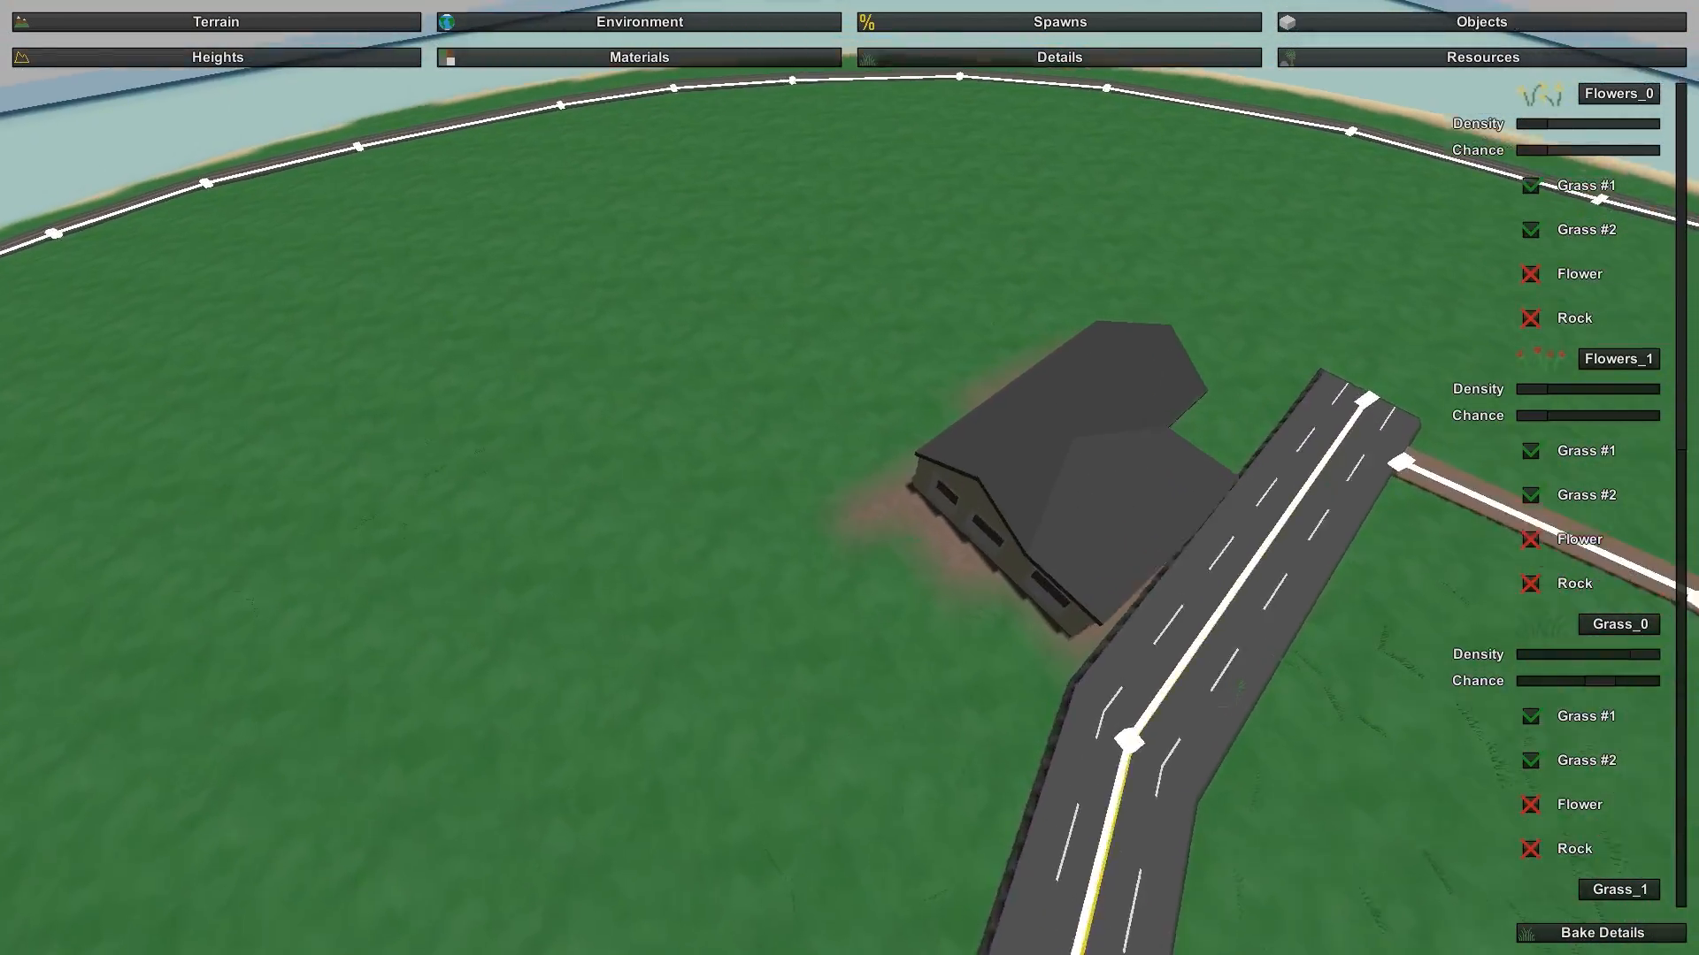
key("w")
key("a")
key("s")
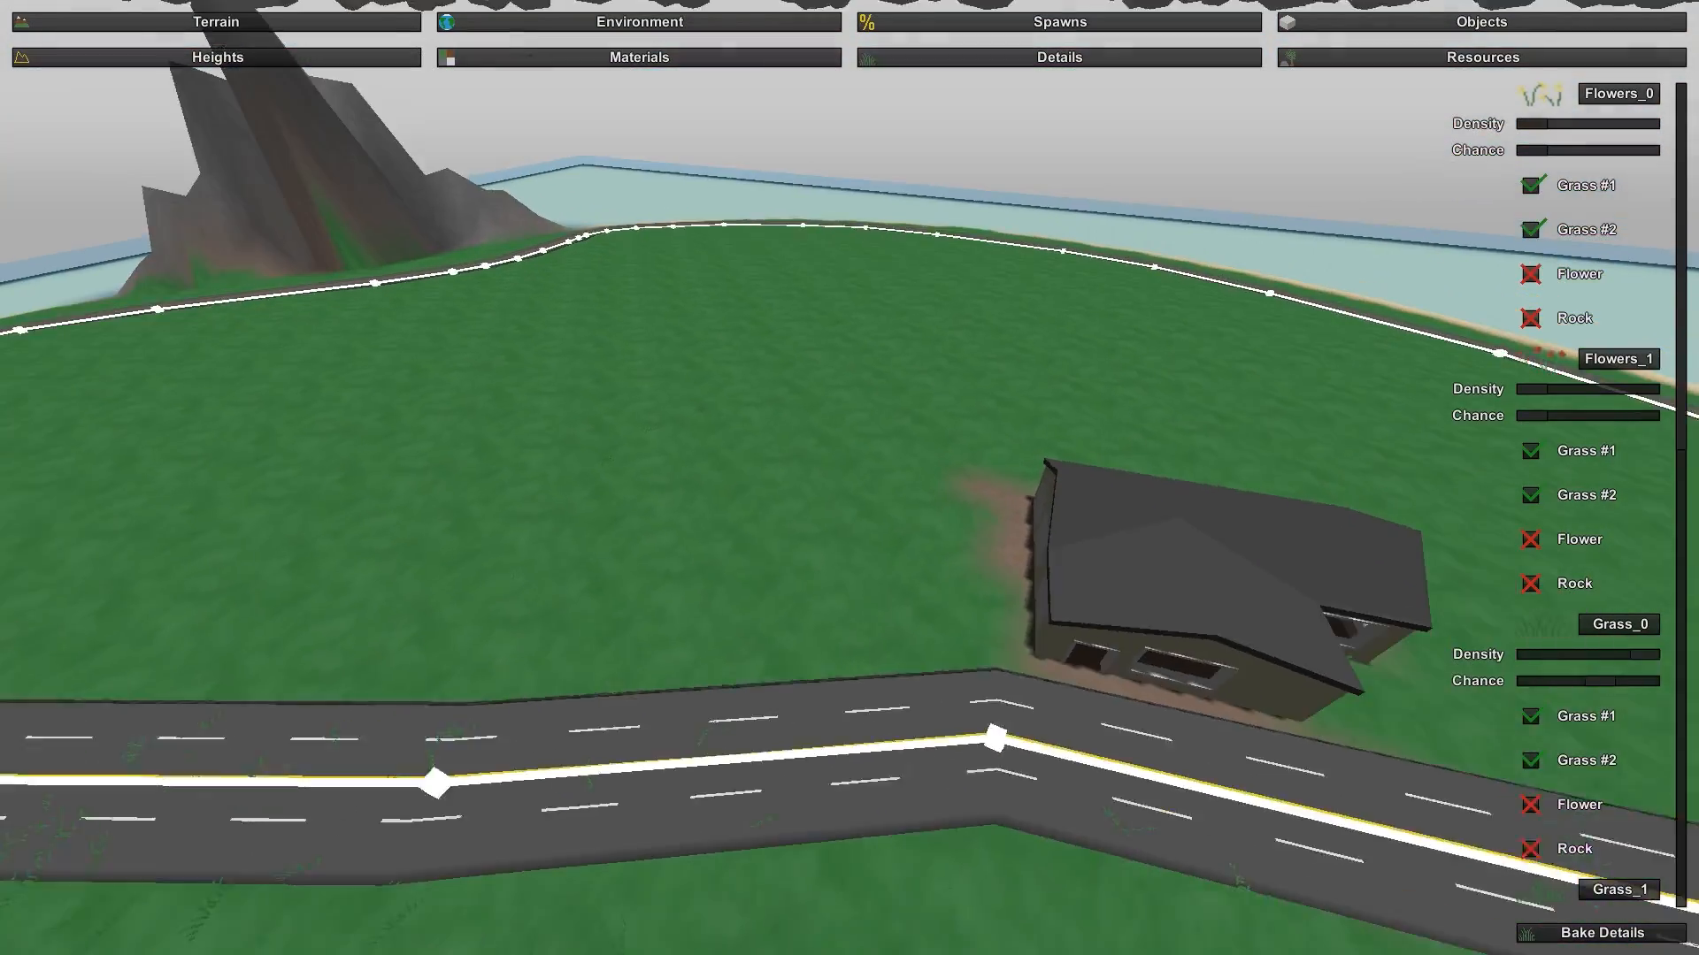
key("s")
key("d")
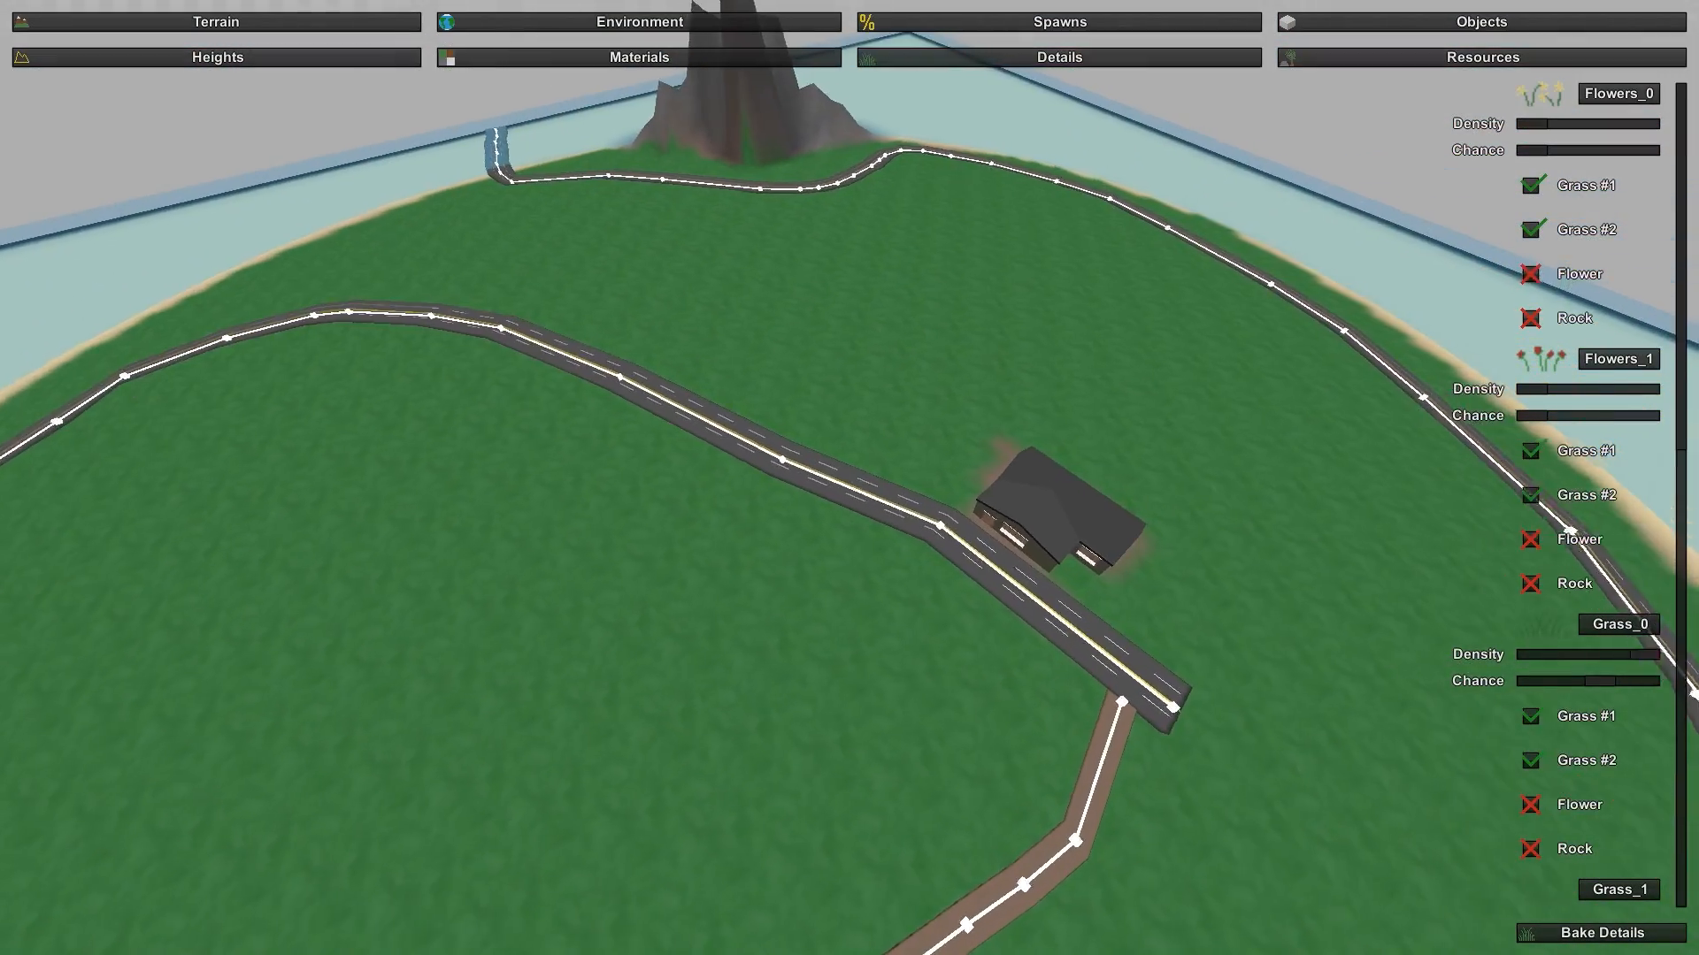
key("d")
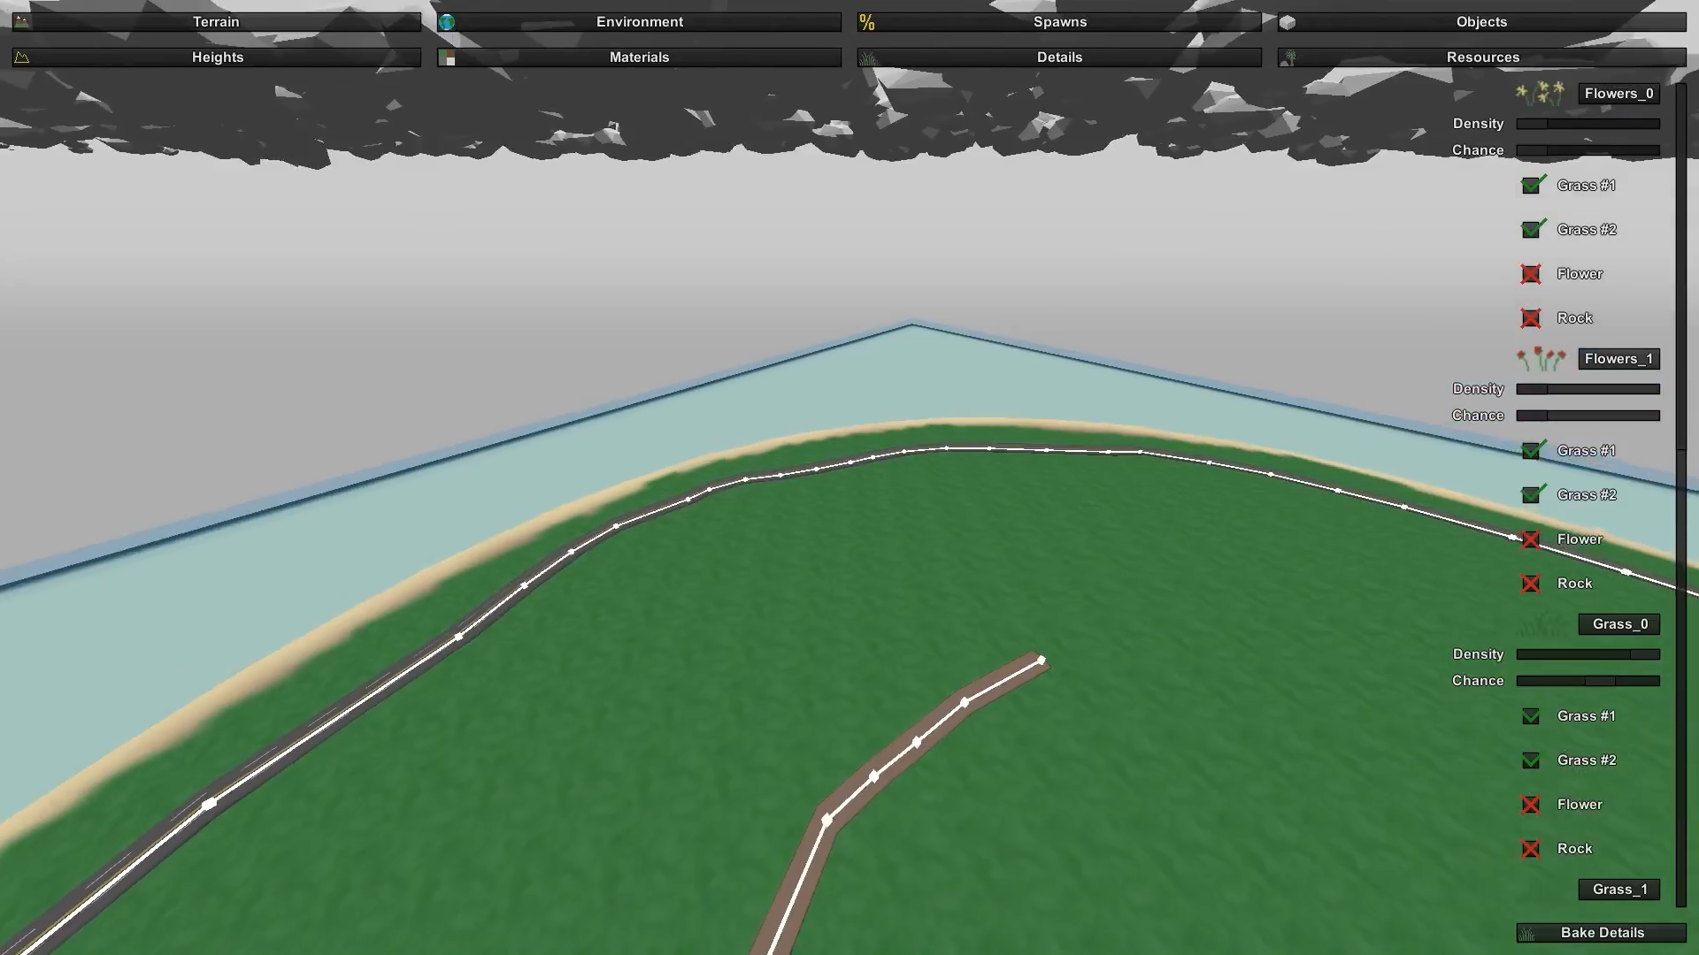
key("s")
key("a")
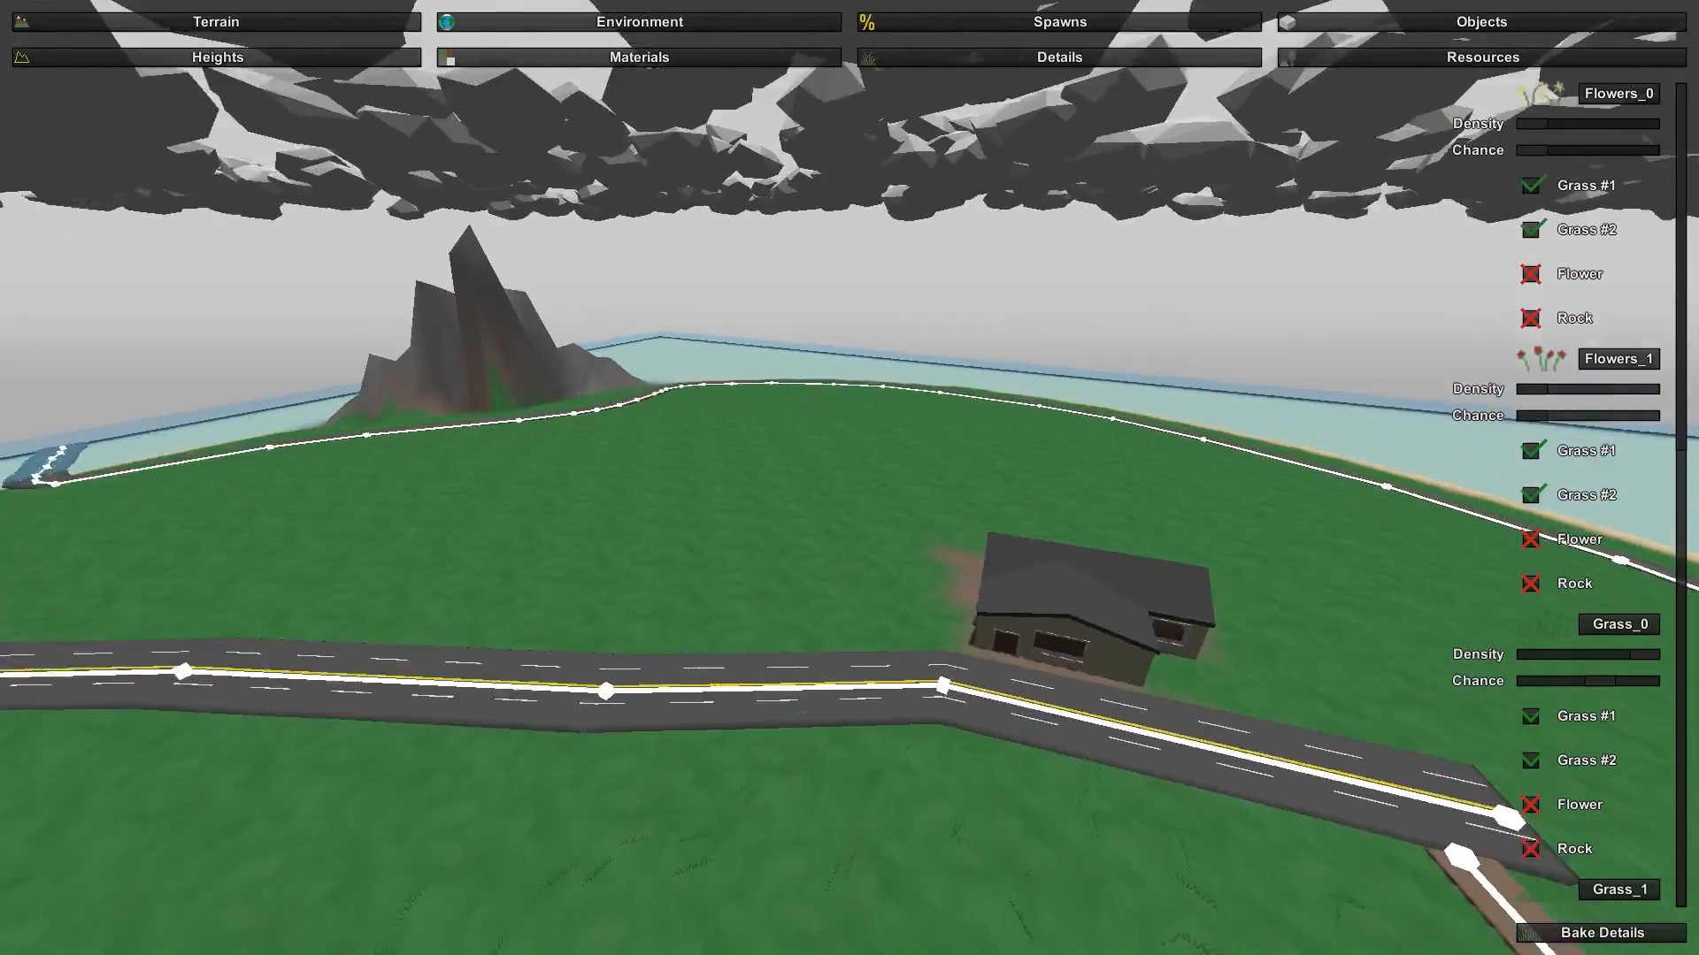
key("s")
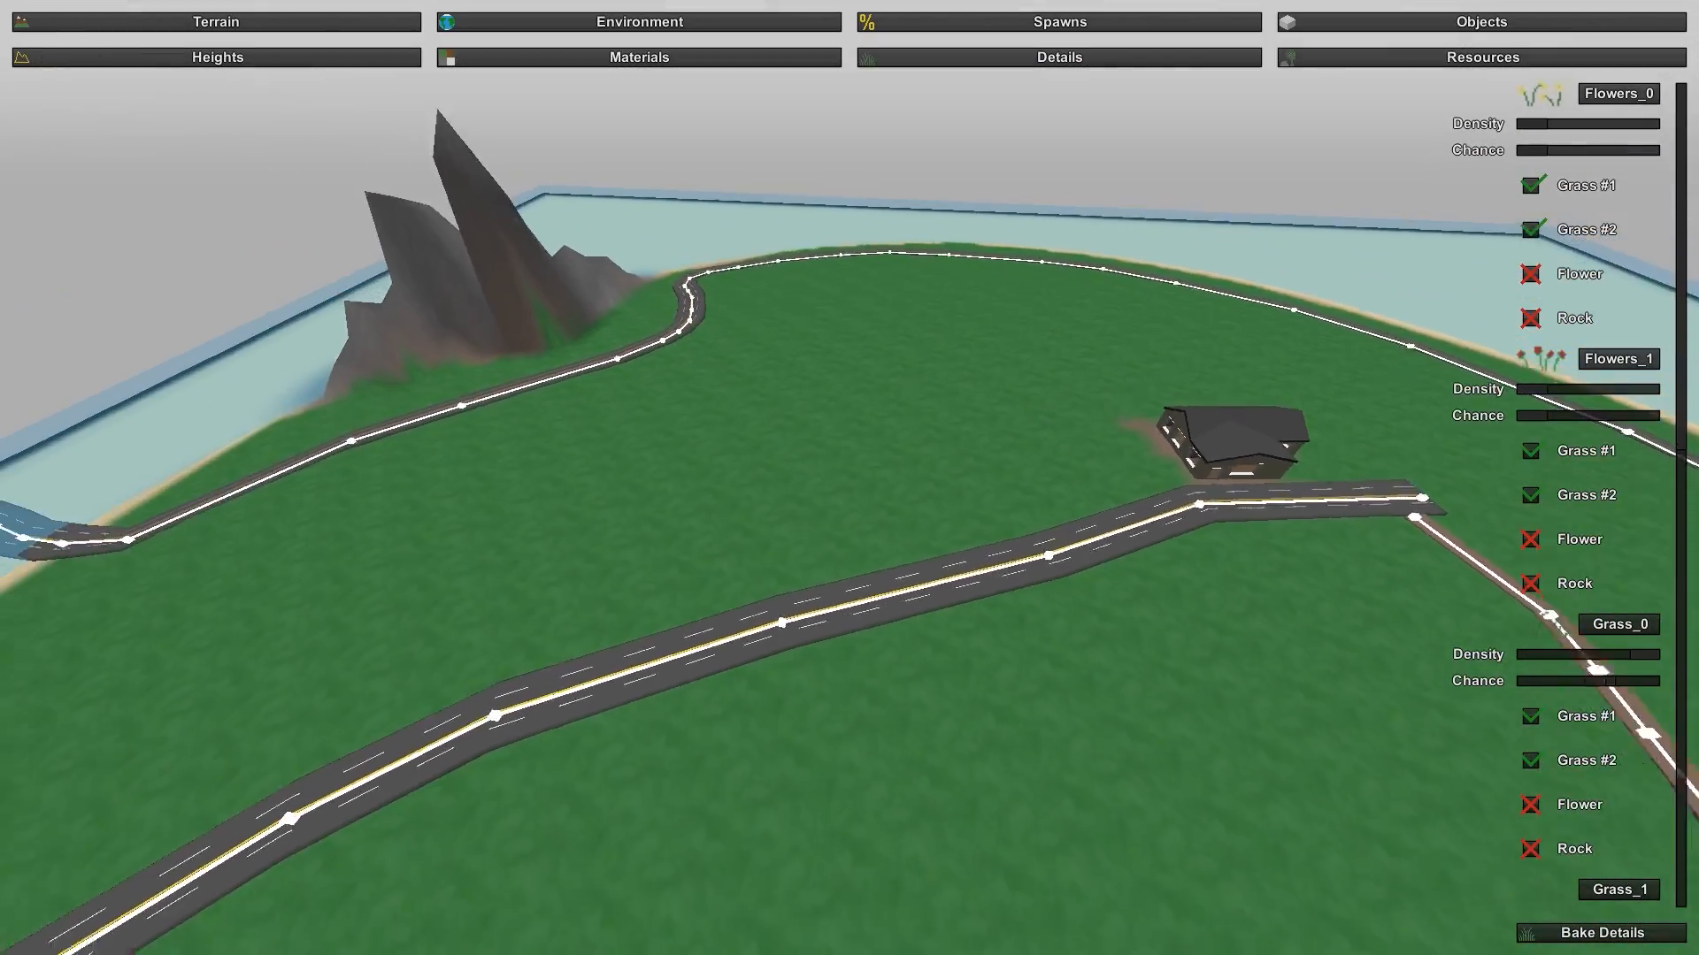
Step: Paint the Stone material over the gravel and grass patches on the mountain's inland slopes and base
key("w")
key("w")
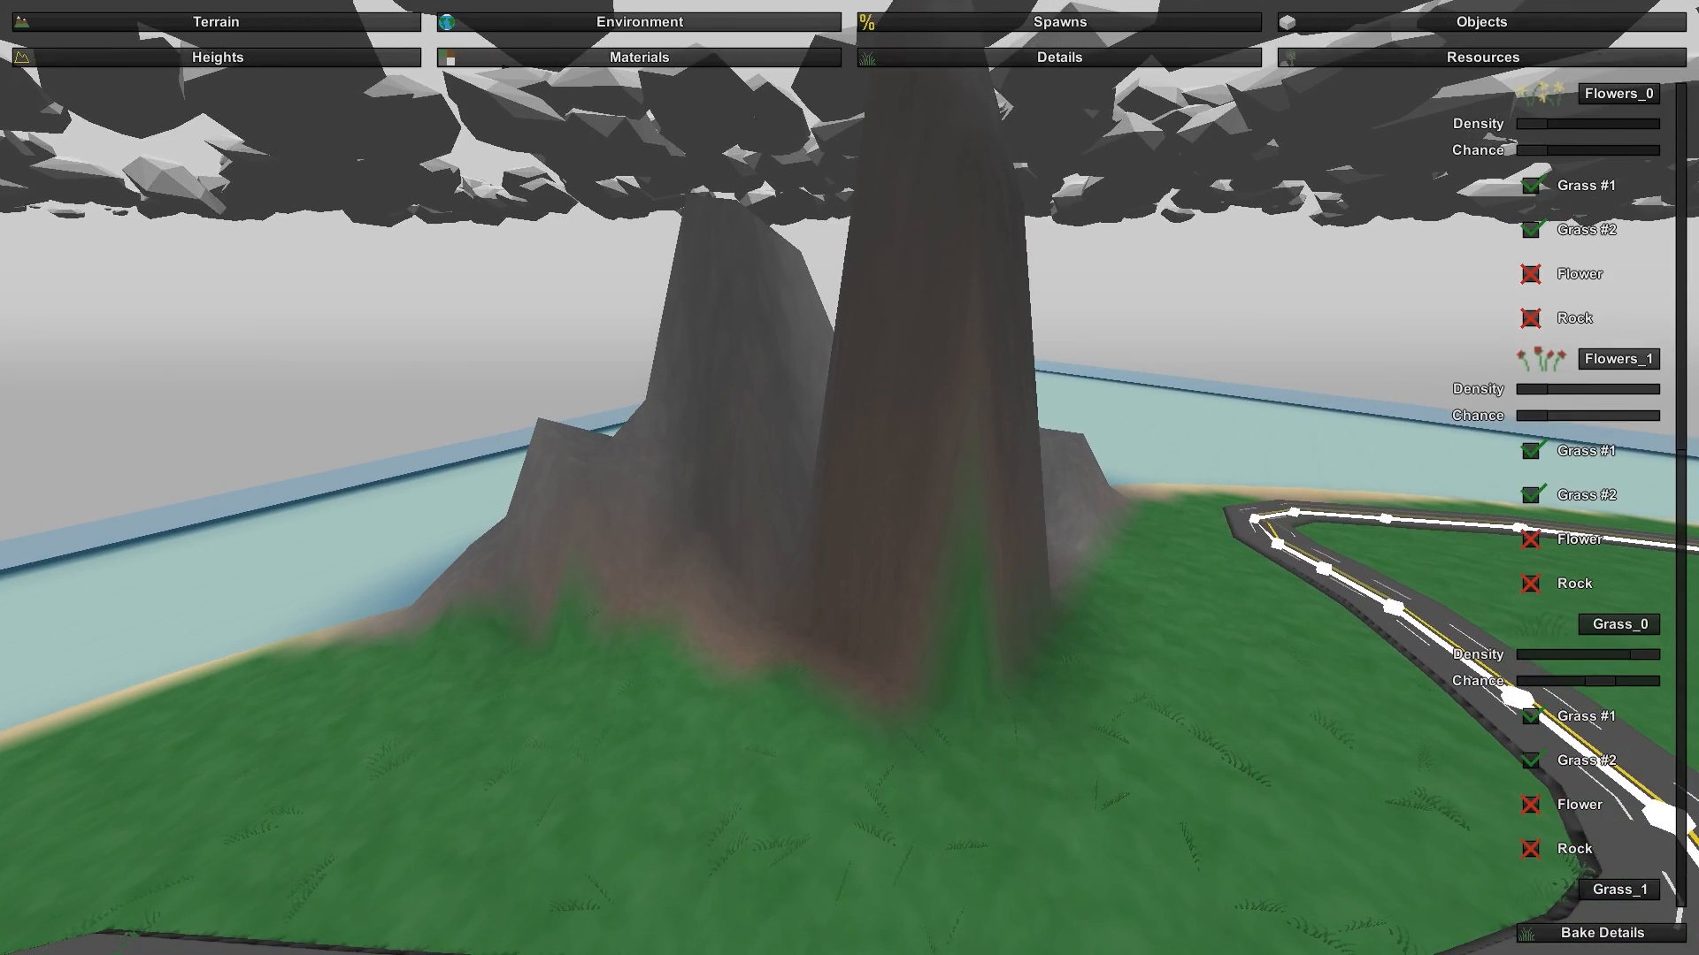
left_click(535, 60)
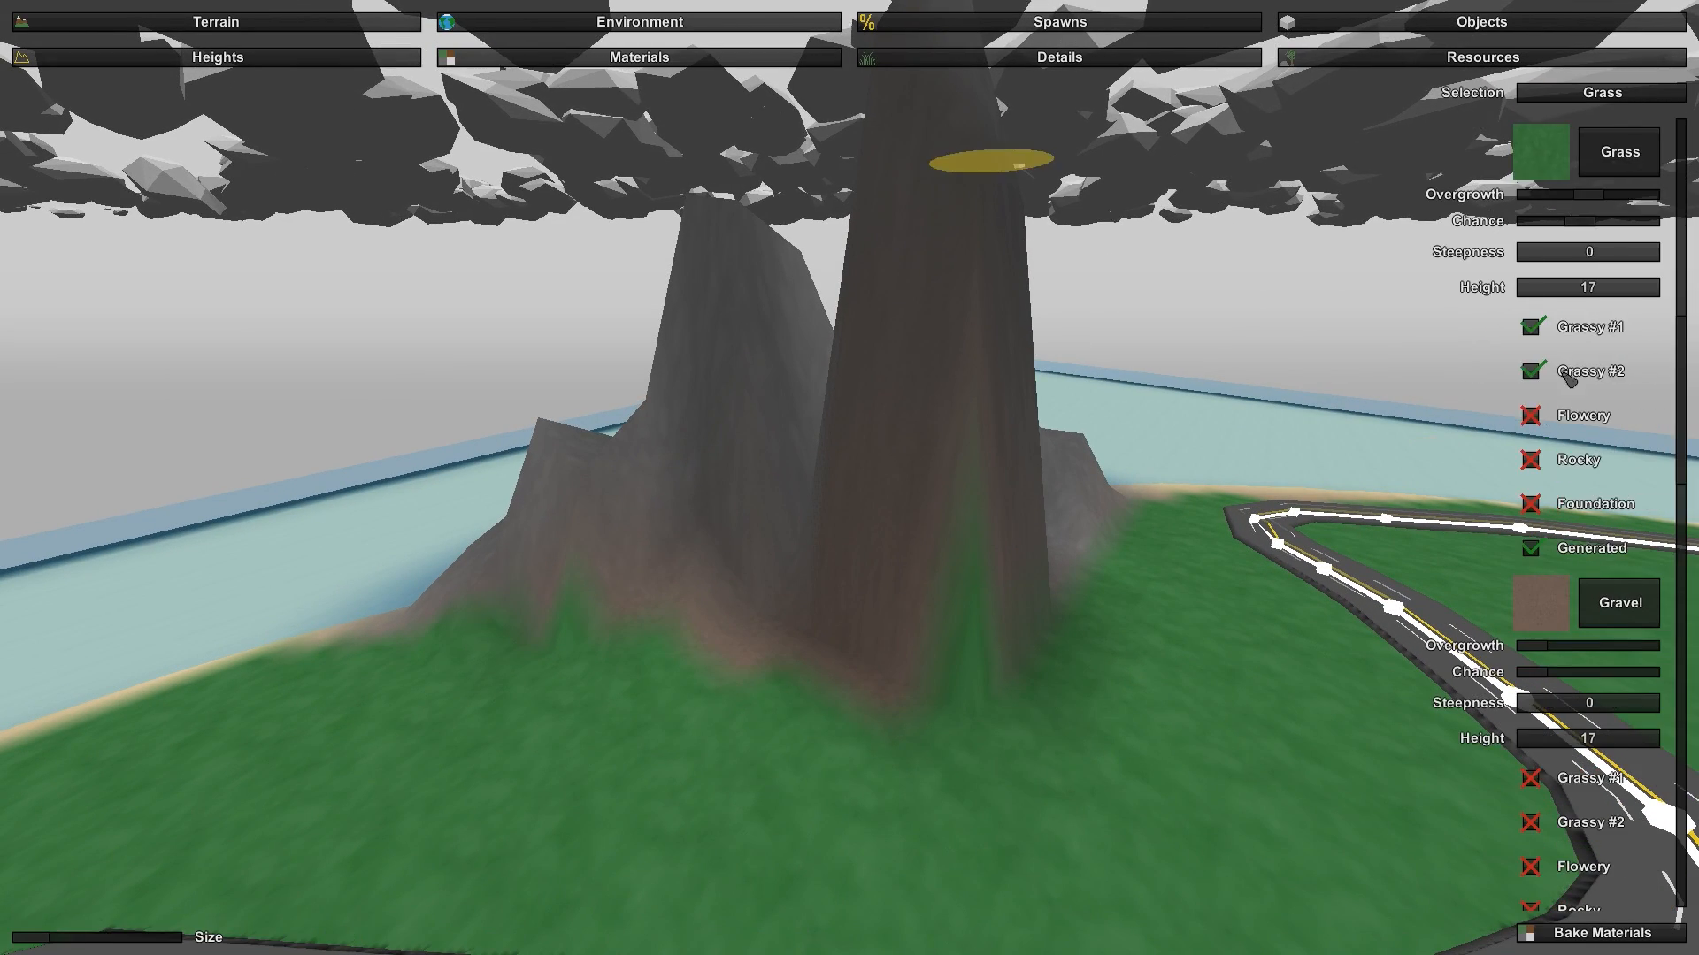
scroll(1610, 625, "down", 10)
scroll(1610, 624, "down", 3)
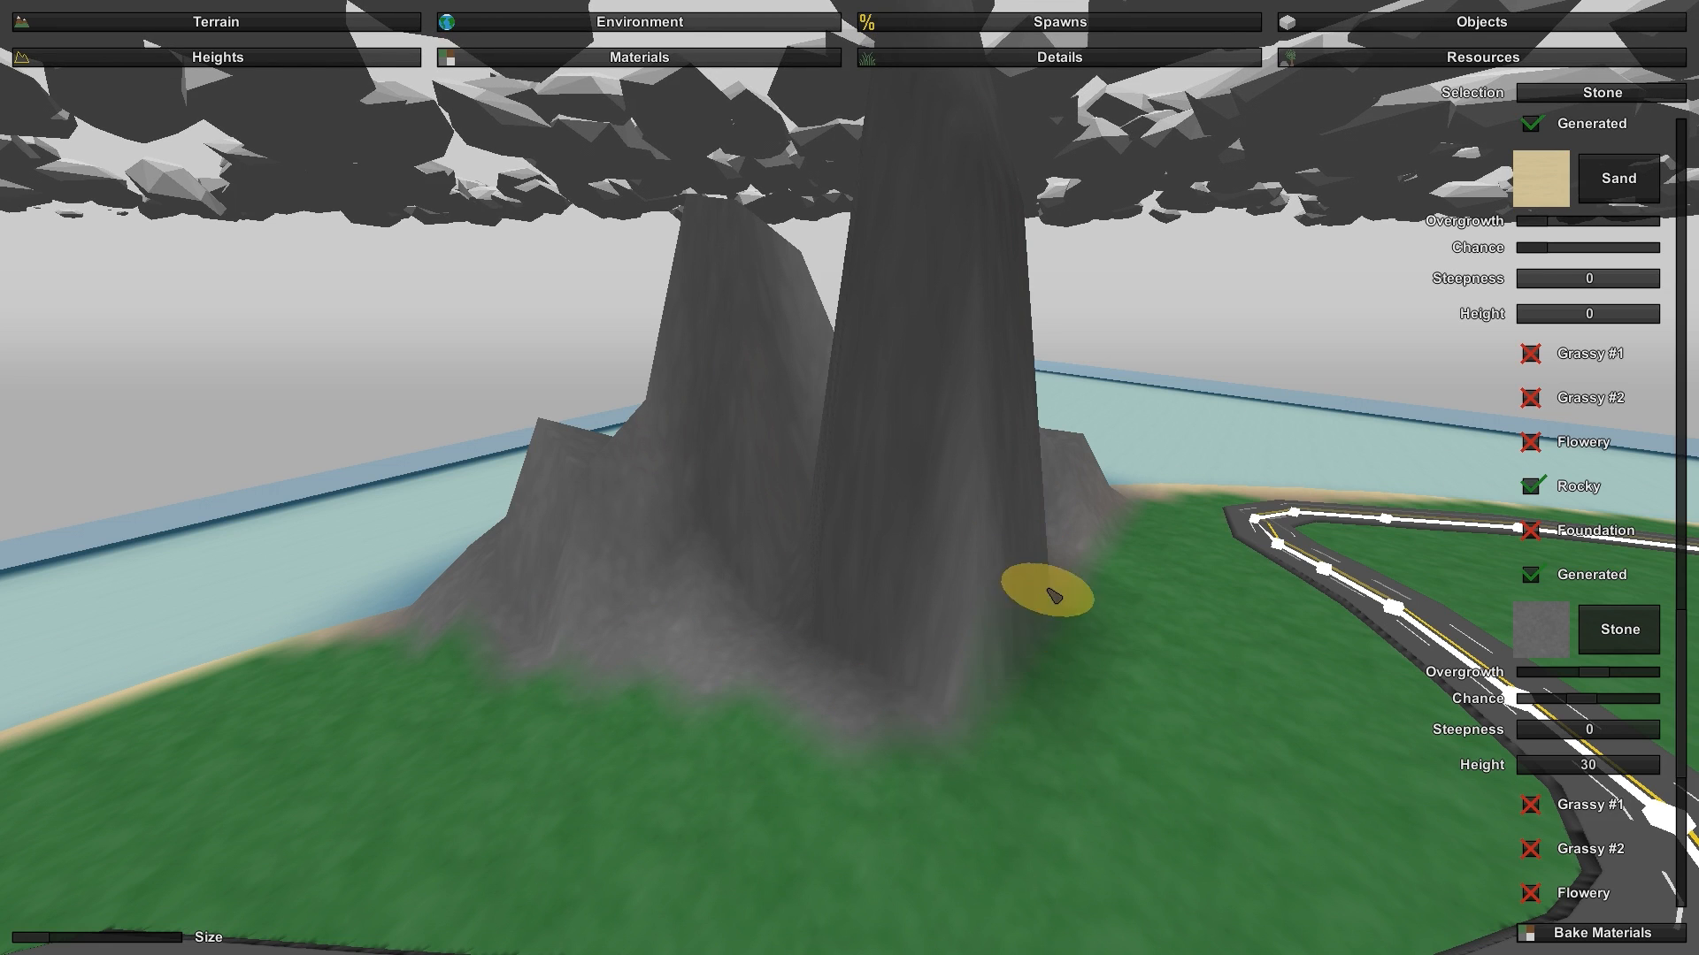
Step: Extend the Stone material around the mountain's remaining sides and along its base at the shoreline
key("d")
right_click_drag(999, 651, 850, 681)
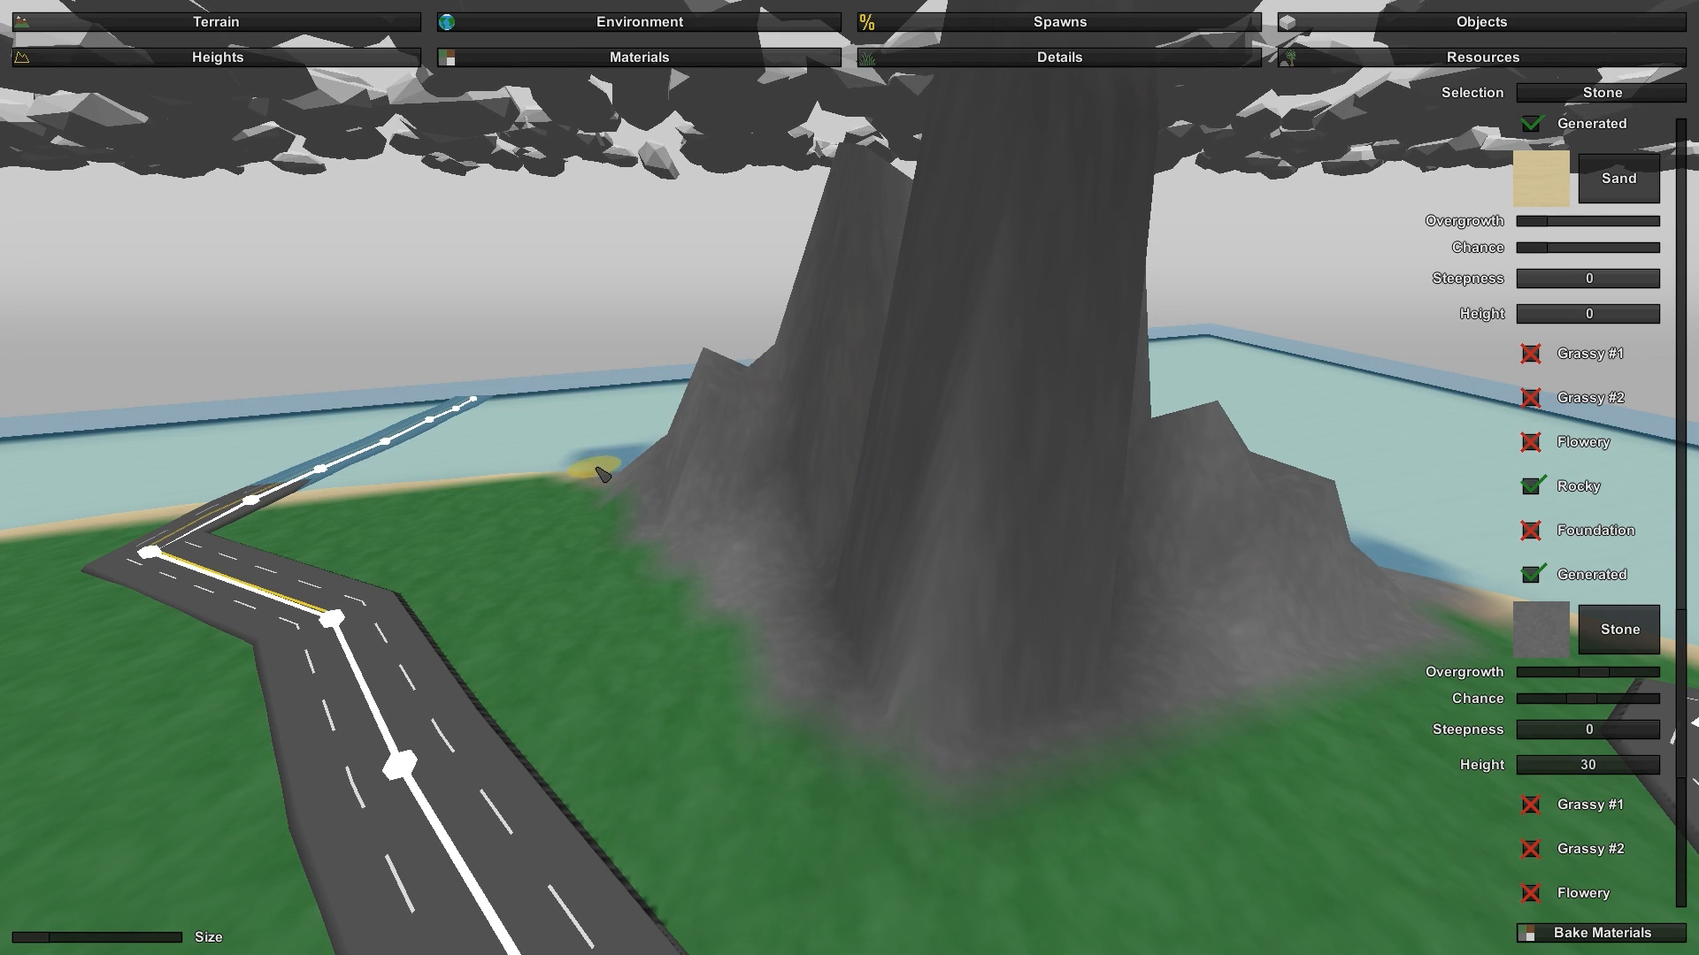
right_click_drag(655, 495, 854, 473)
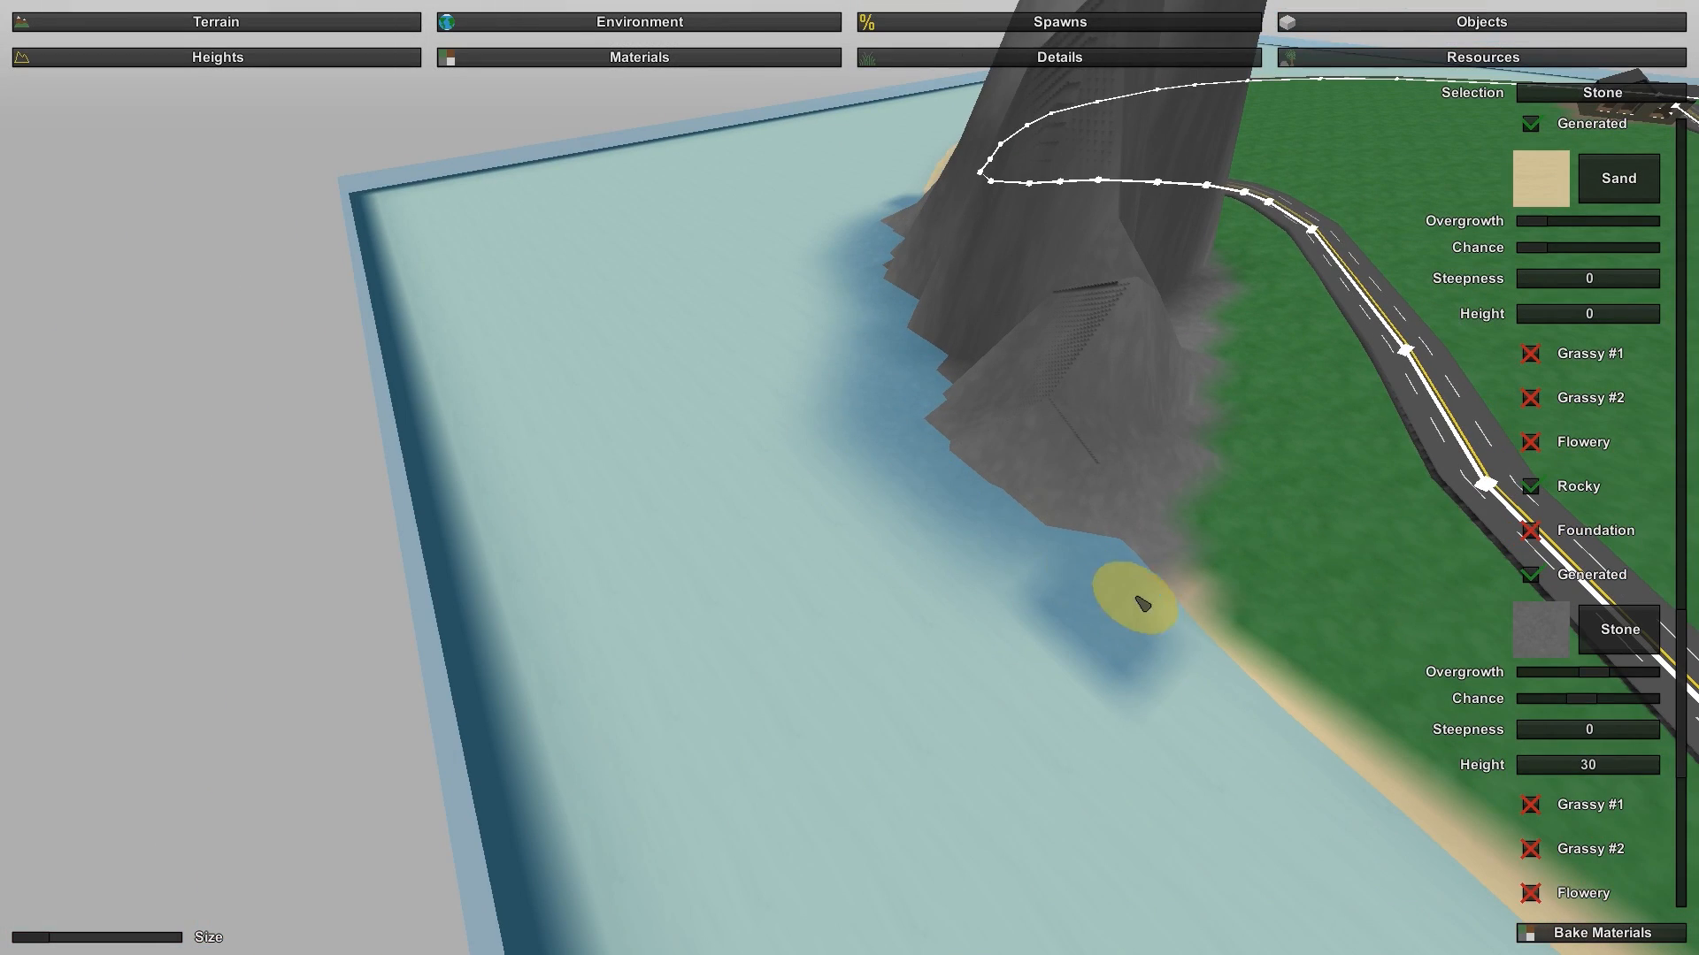
right_click_drag(904, 267, 708, 566)
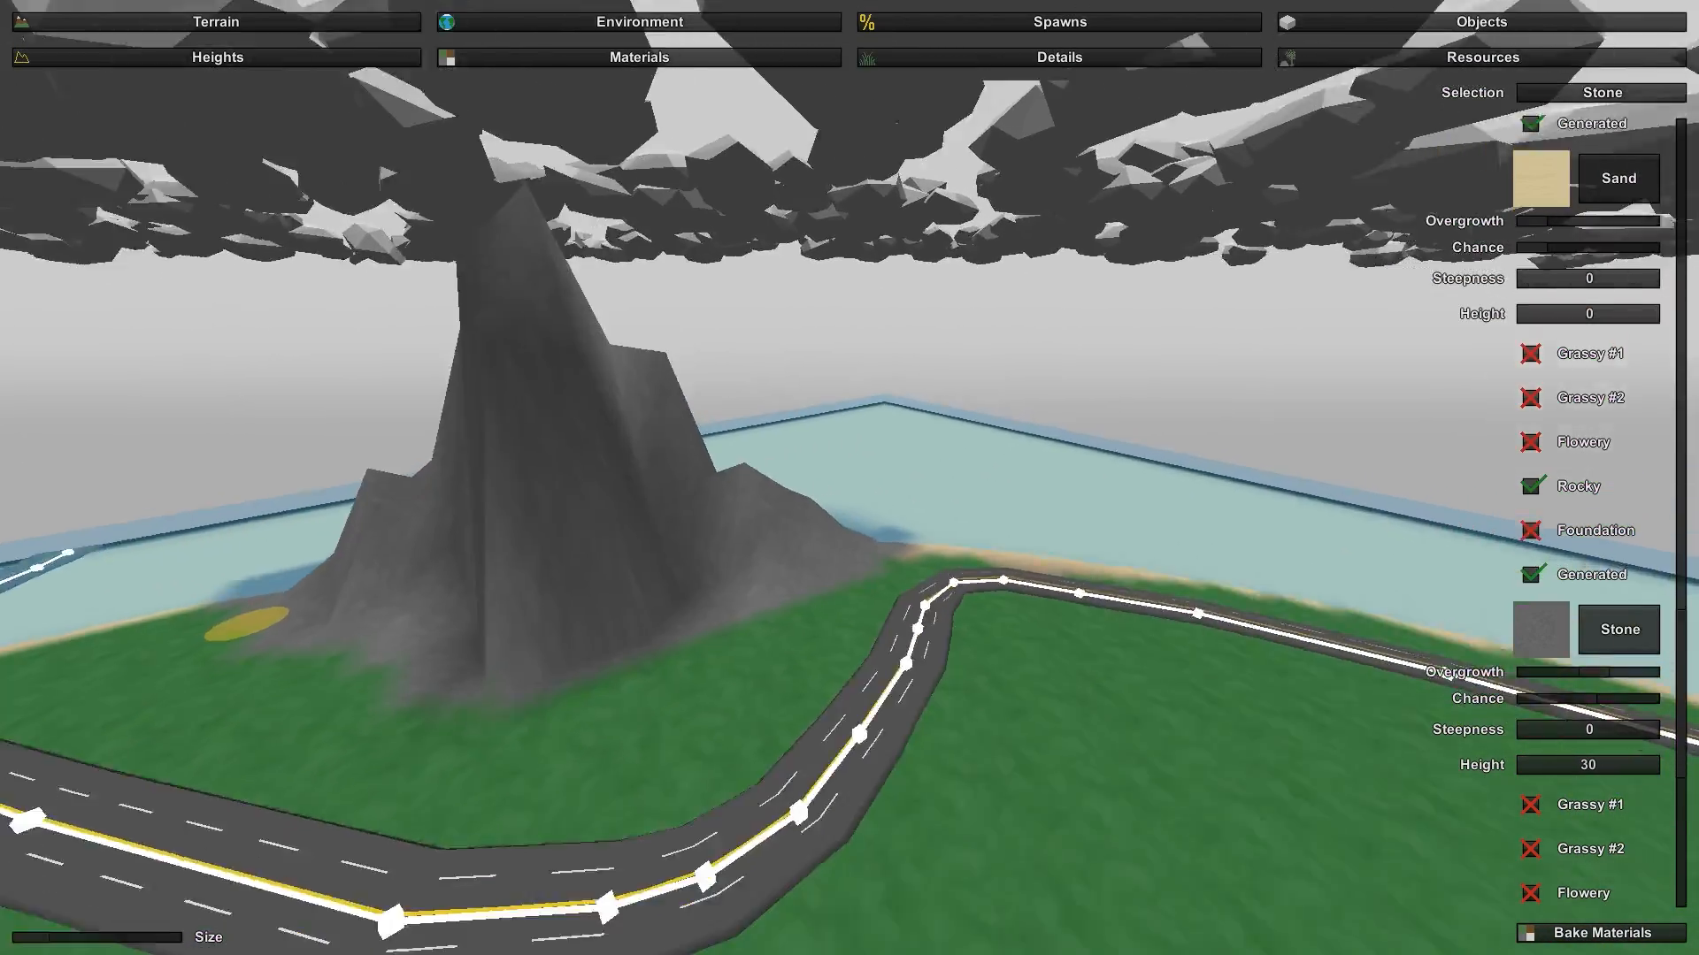
Step: Lower the terrain covering the buried asphalt section of the road near the sandy coast
mouse_move(849, 478)
right_mouse_down()
mouse_move(973, 425)
mouse_move(947, 513)
mouse_move(860, 450)
right_mouse_up()
left_click(255, 57)
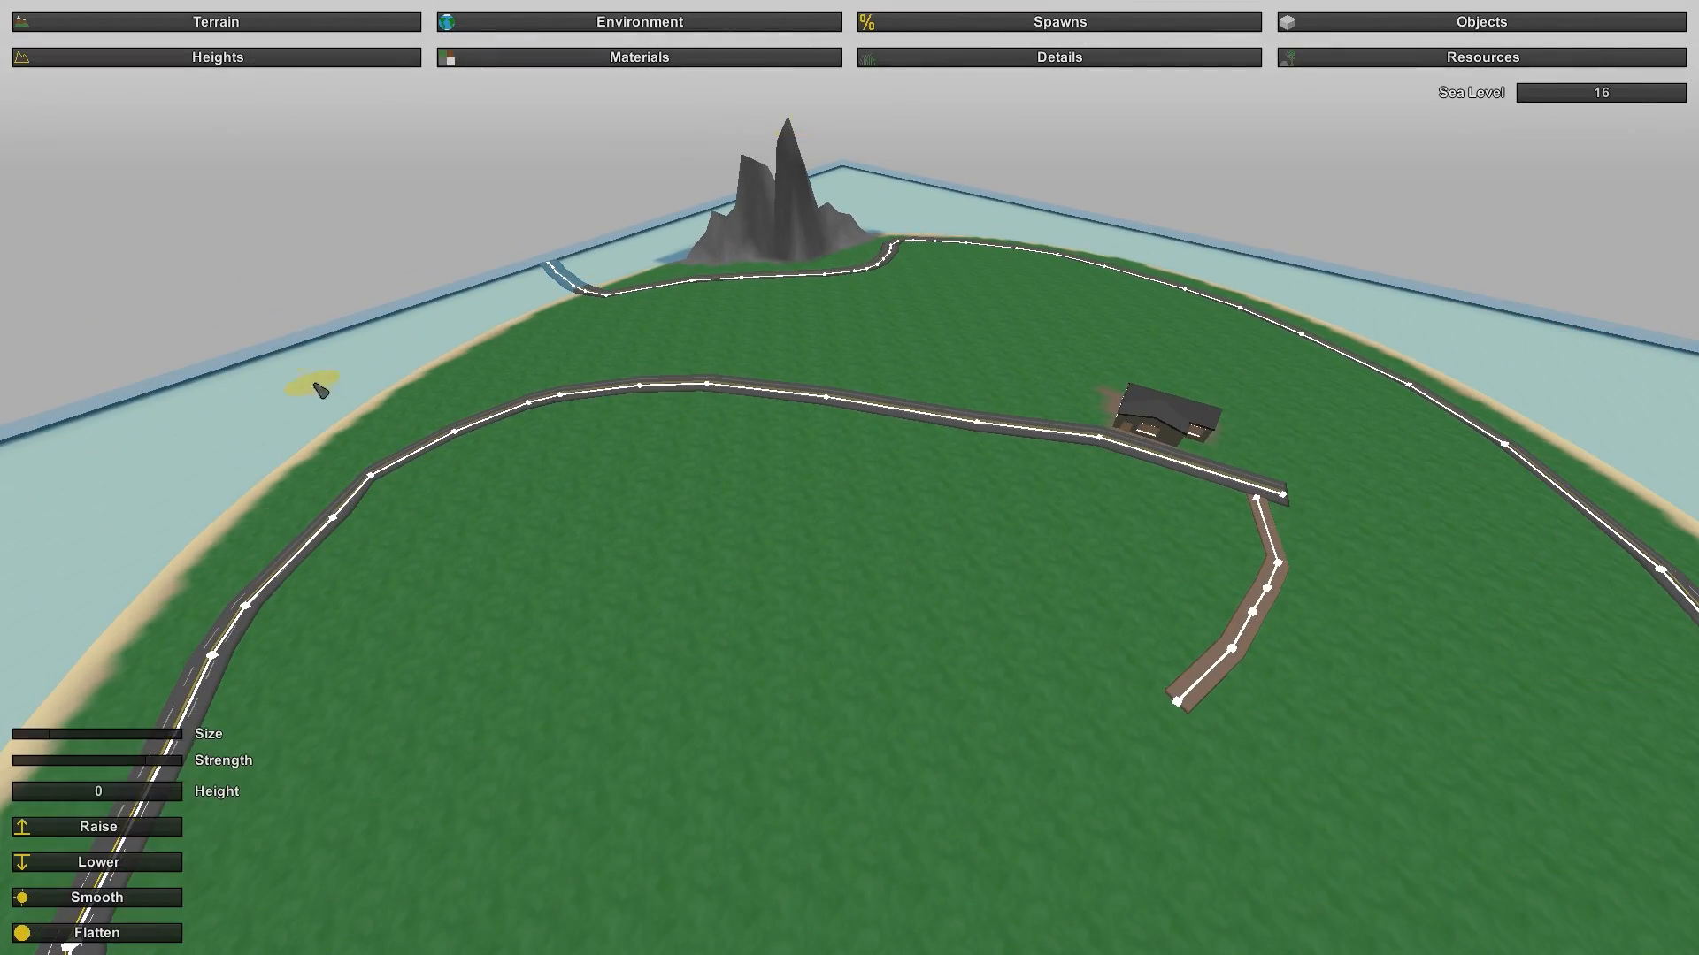
key("w")
right_click_drag(363, 820, 129, 874)
key("a")
key("d")
key("d")
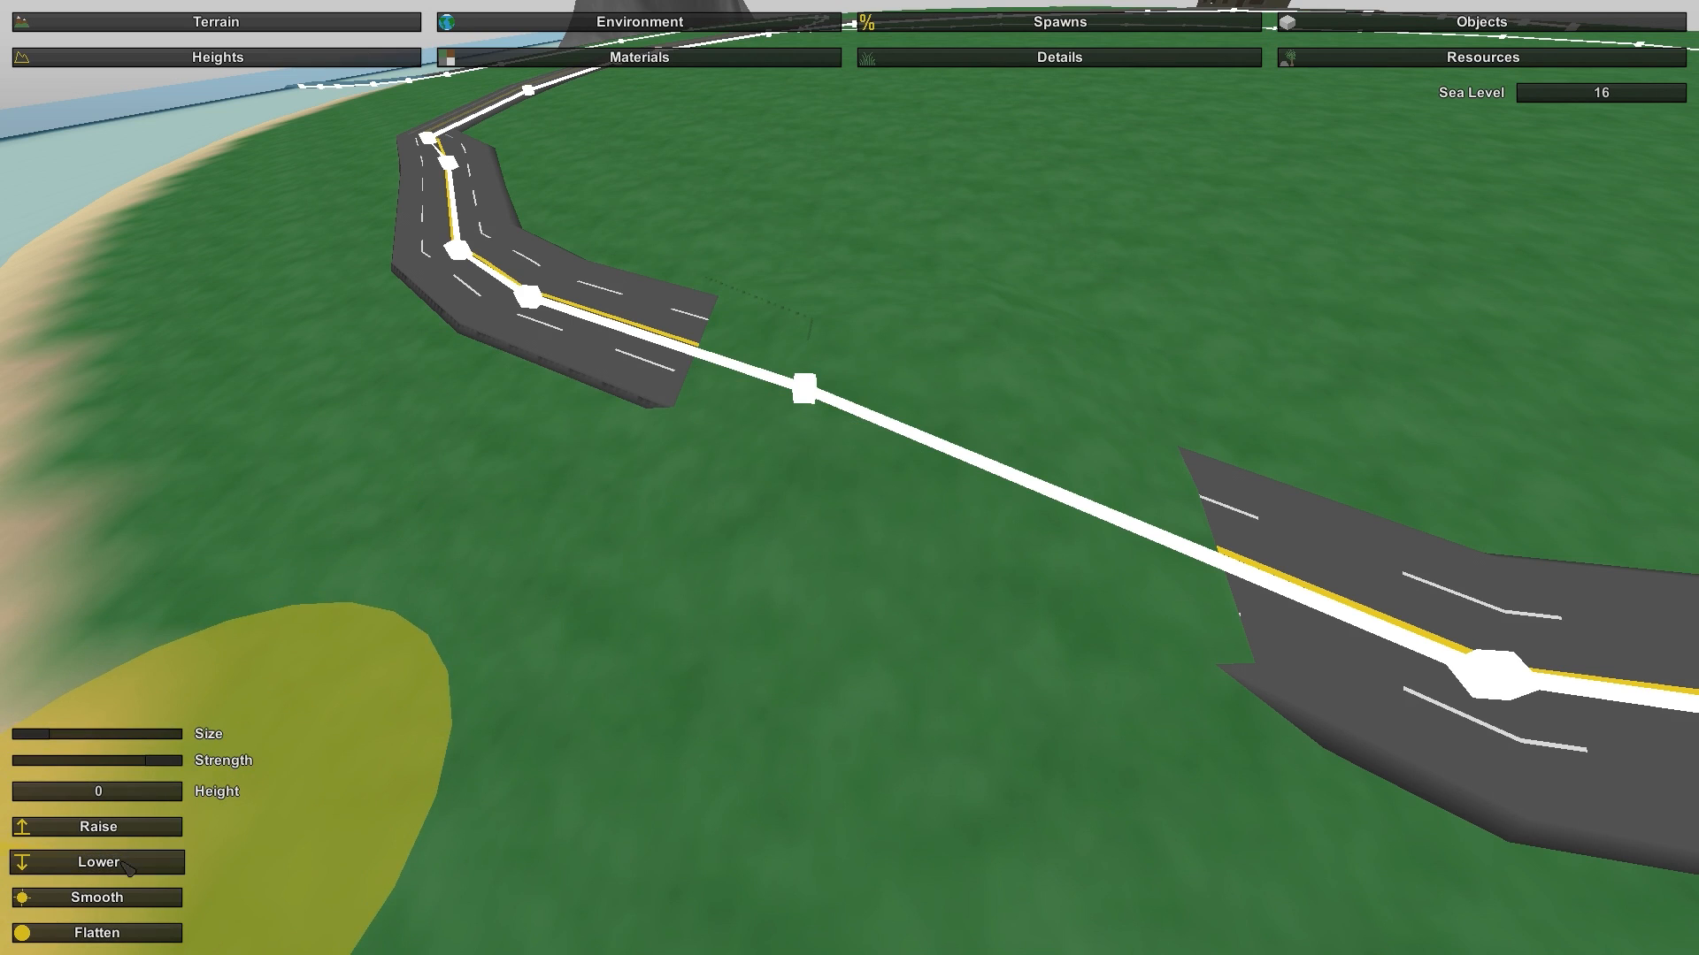
mouse_move(761, 340)
left_mouse_down()
mouse_move(800, 337)
mouse_move(971, 425)
mouse_move(1007, 465)
left_mouse_up()
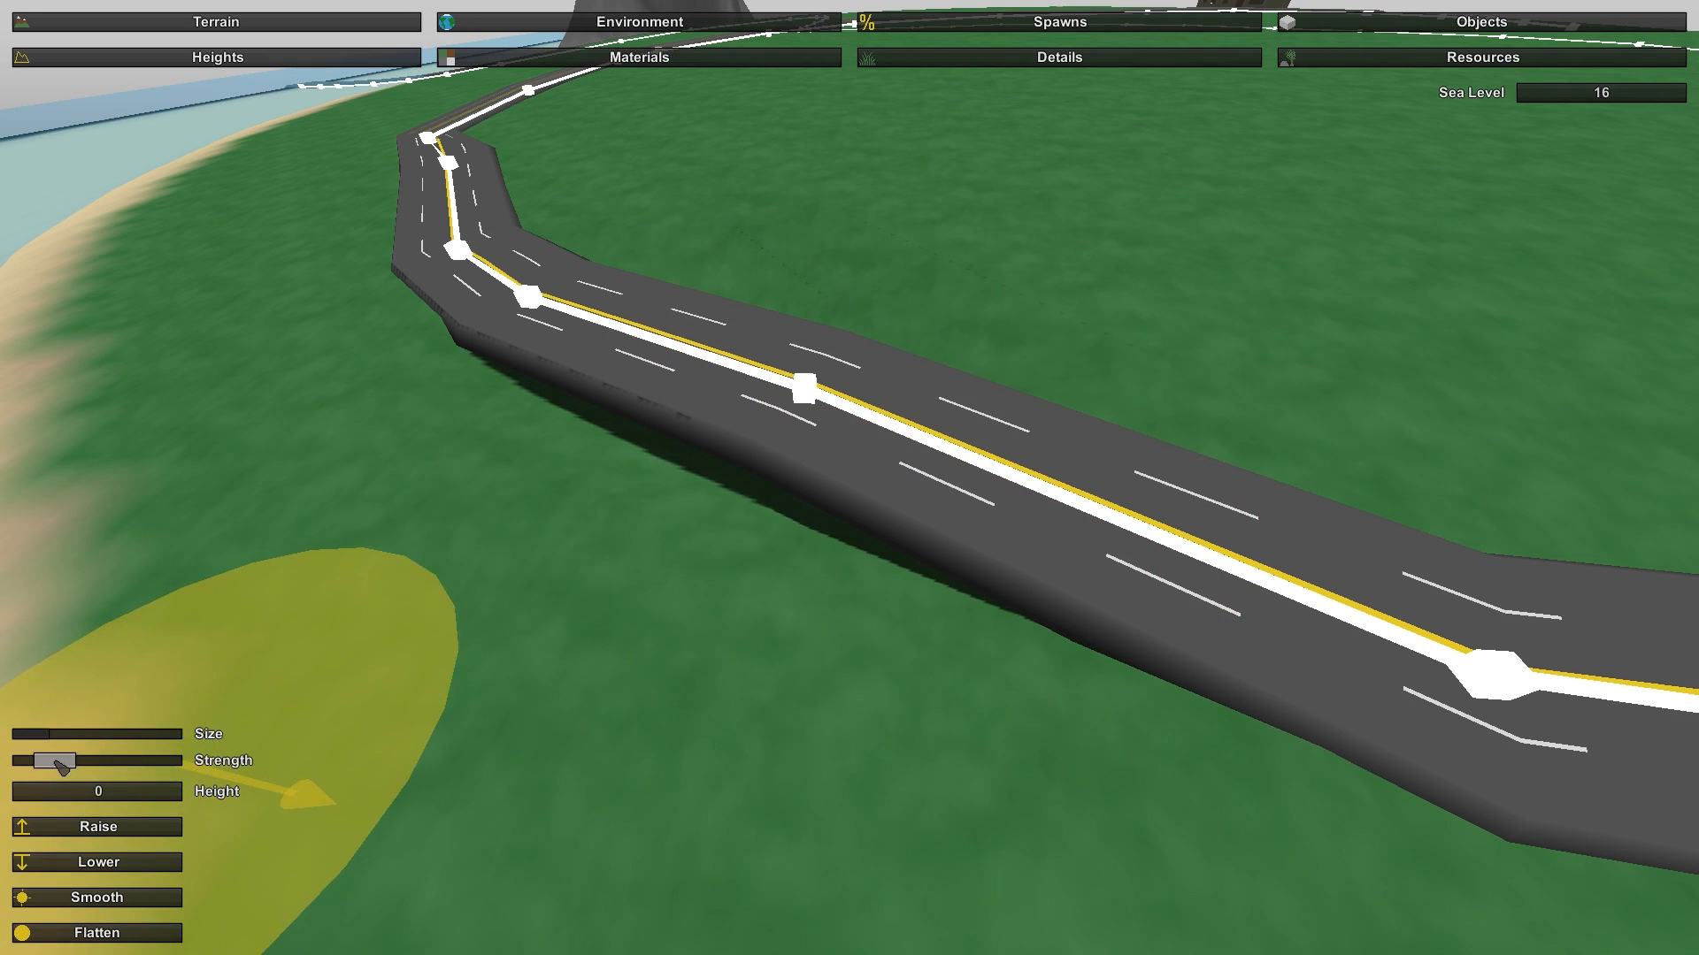
Step: Raise the ground beneath the overhanging coastal road section with a reduced brush strength
left_click(111, 830)
mouse_move(542, 290)
left_mouse_down()
mouse_move(690, 413)
mouse_move(1066, 459)
mouse_move(1262, 569)
mouse_move(599, 334)
left_mouse_up()
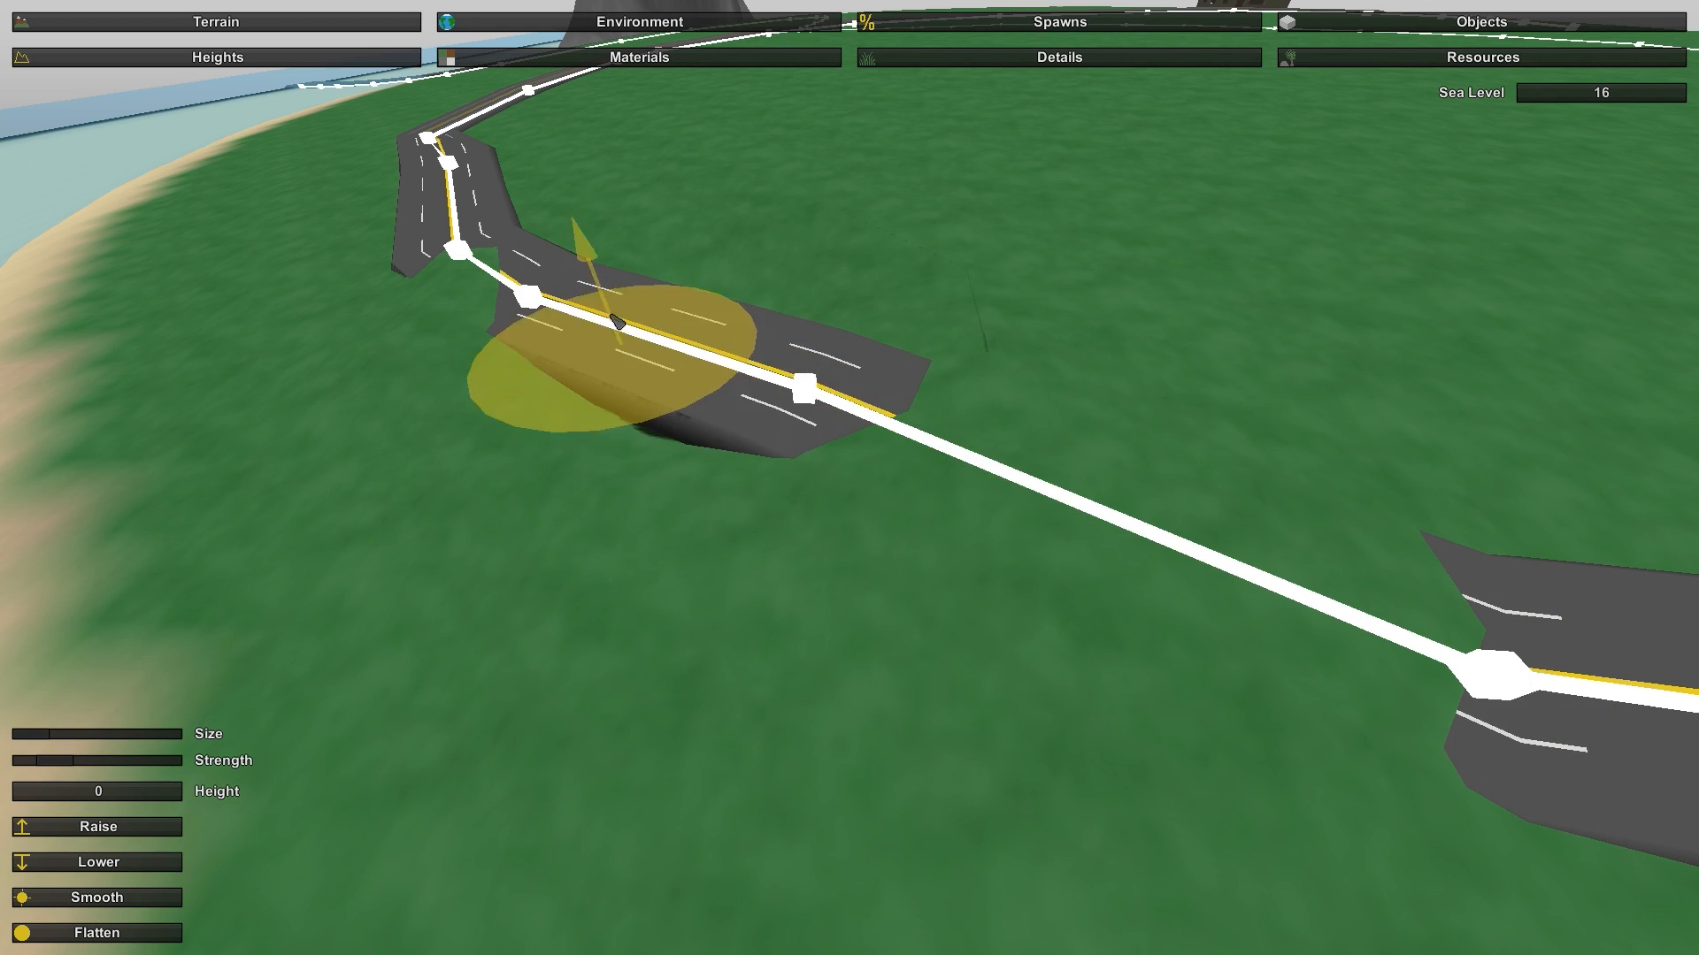
mouse_move(749, 386)
left_mouse_down()
mouse_move(1309, 605)
mouse_move(1129, 580)
left_mouse_up()
right_click_drag(1129, 580, 964, 566)
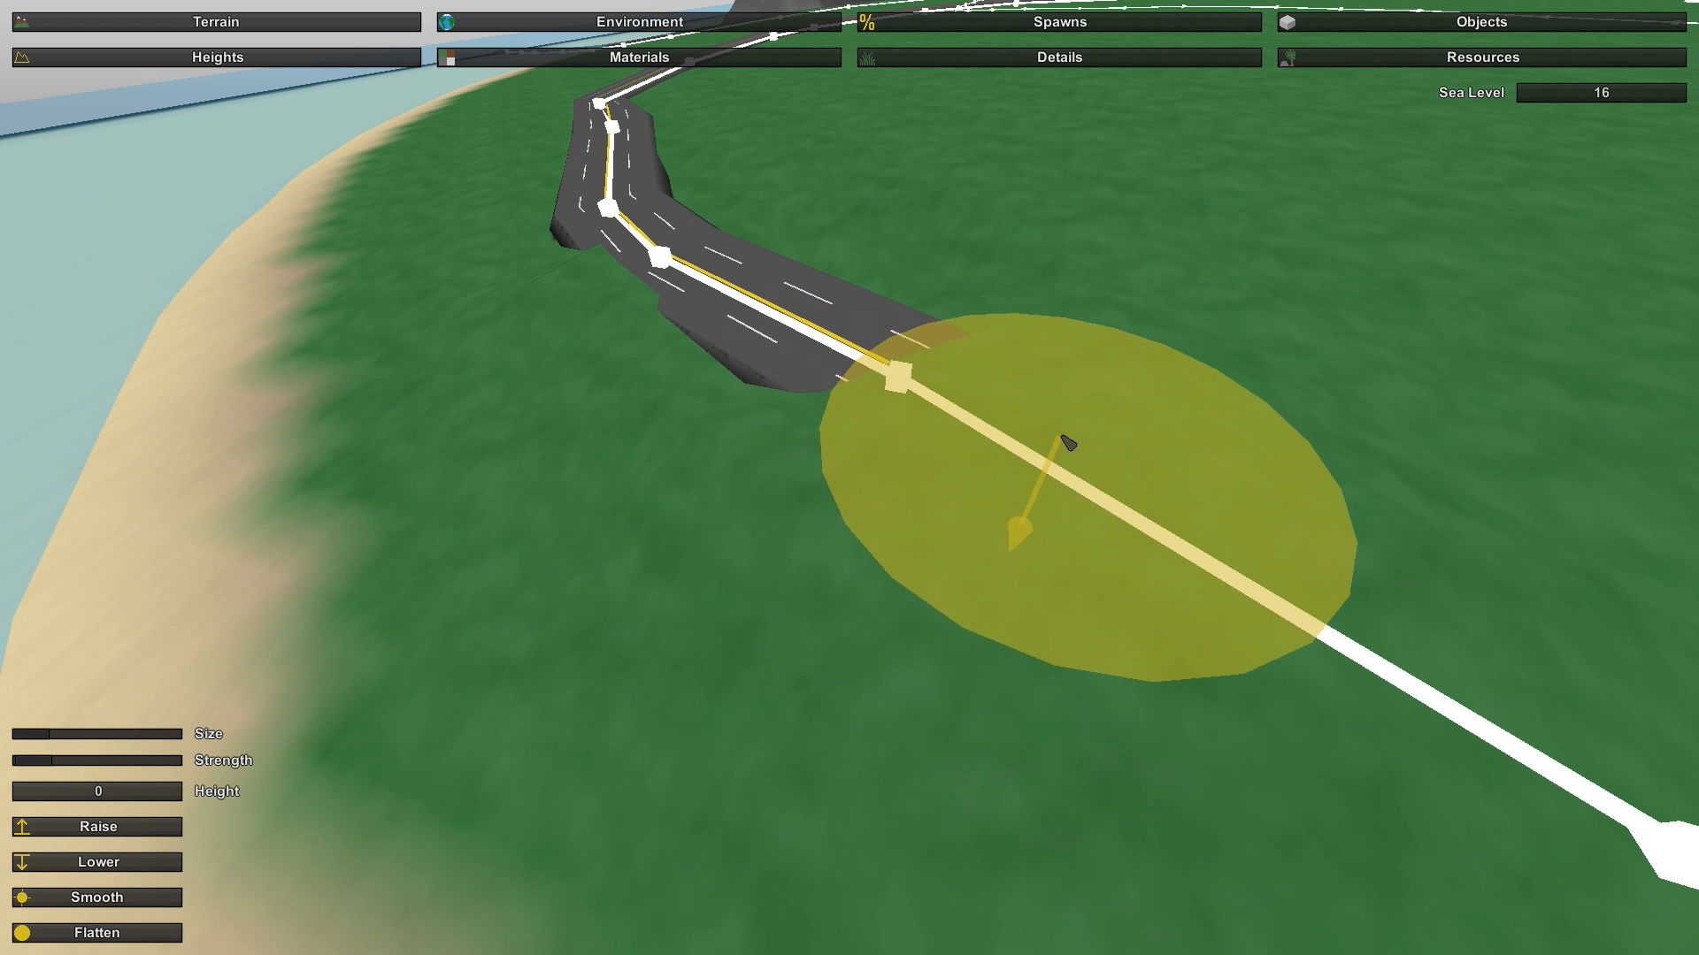
Step: Lower the terrain between the two road nodes where the asphalt is buried
right_click_drag(1099, 436, 732, 273)
key("w")
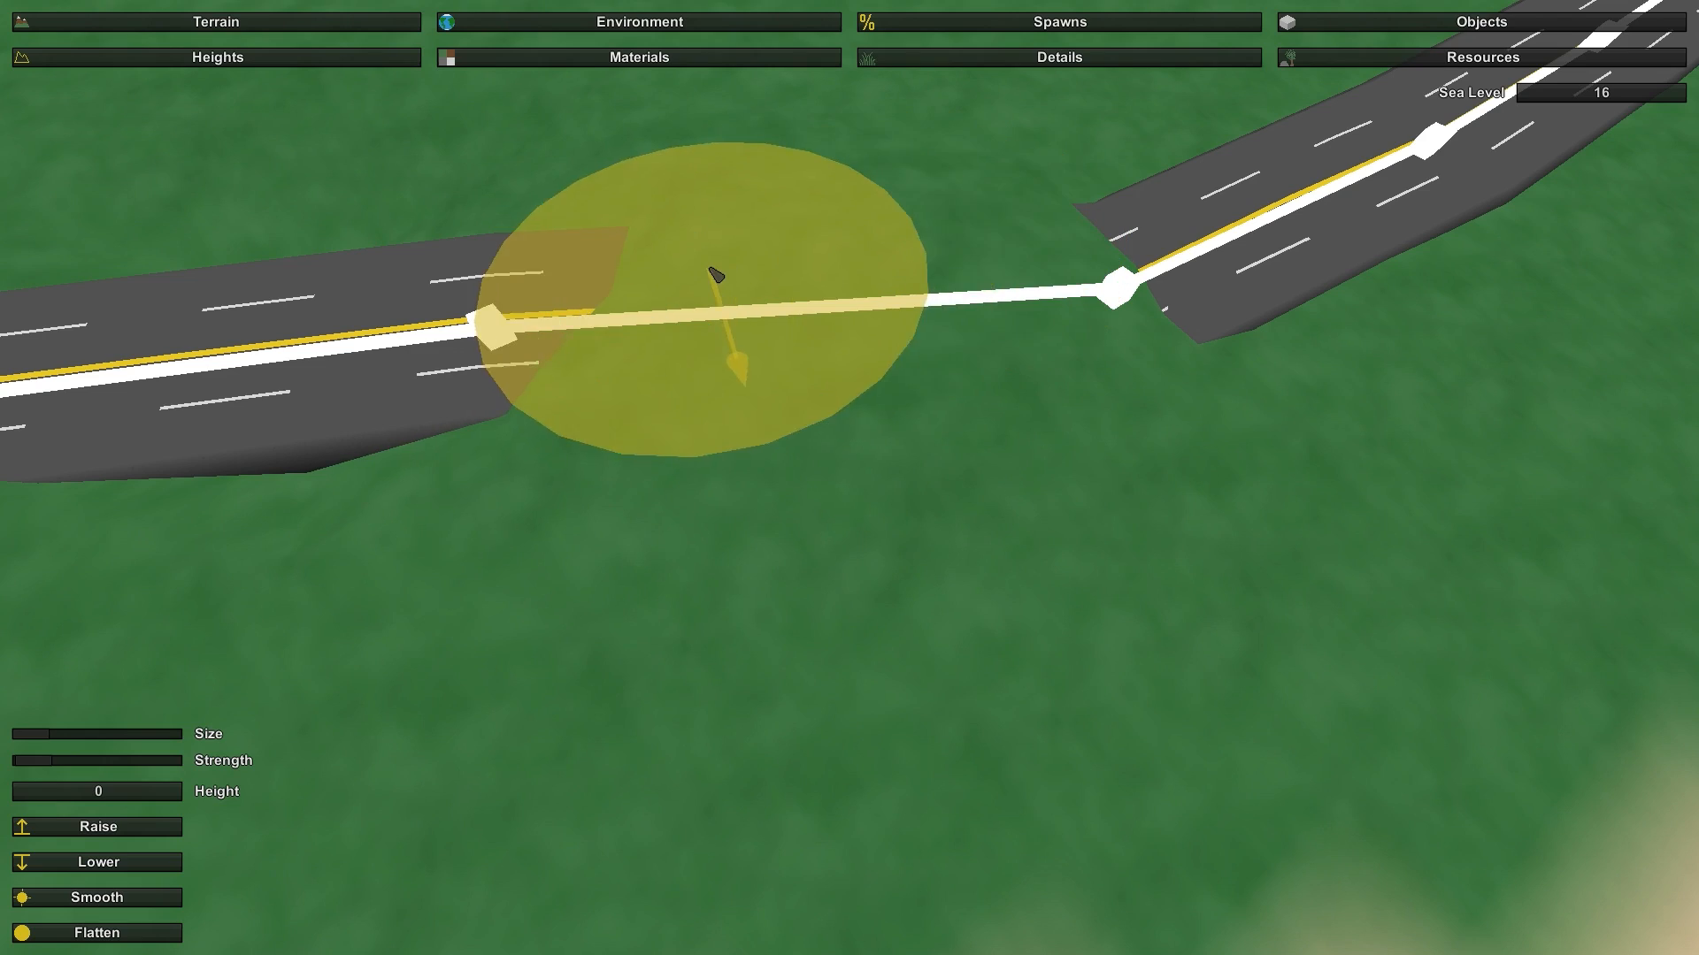
mouse_move(935, 290)
left_mouse_down()
mouse_move(957, 296)
mouse_move(998, 249)
left_mouse_up()
key("d")
mouse_move(998, 250)
right_mouse_down()
mouse_move(822, 177)
mouse_move(673, 71)
right_mouse_up()
key("d")
Step: Lower the remaining ground overlapping the coastal road just before the next node and check the whole road loop
mouse_move(849, 478)
right_mouse_down()
mouse_move(871, 478)
mouse_move(744, 531)
mouse_move(708, 526)
mouse_move(876, 558)
right_mouse_up()
key("w")
key("a")
key("s")
mouse_move(799, 433)
left_mouse_down()
mouse_move(767, 425)
mouse_move(794, 456)
mouse_move(895, 436)
left_mouse_up()
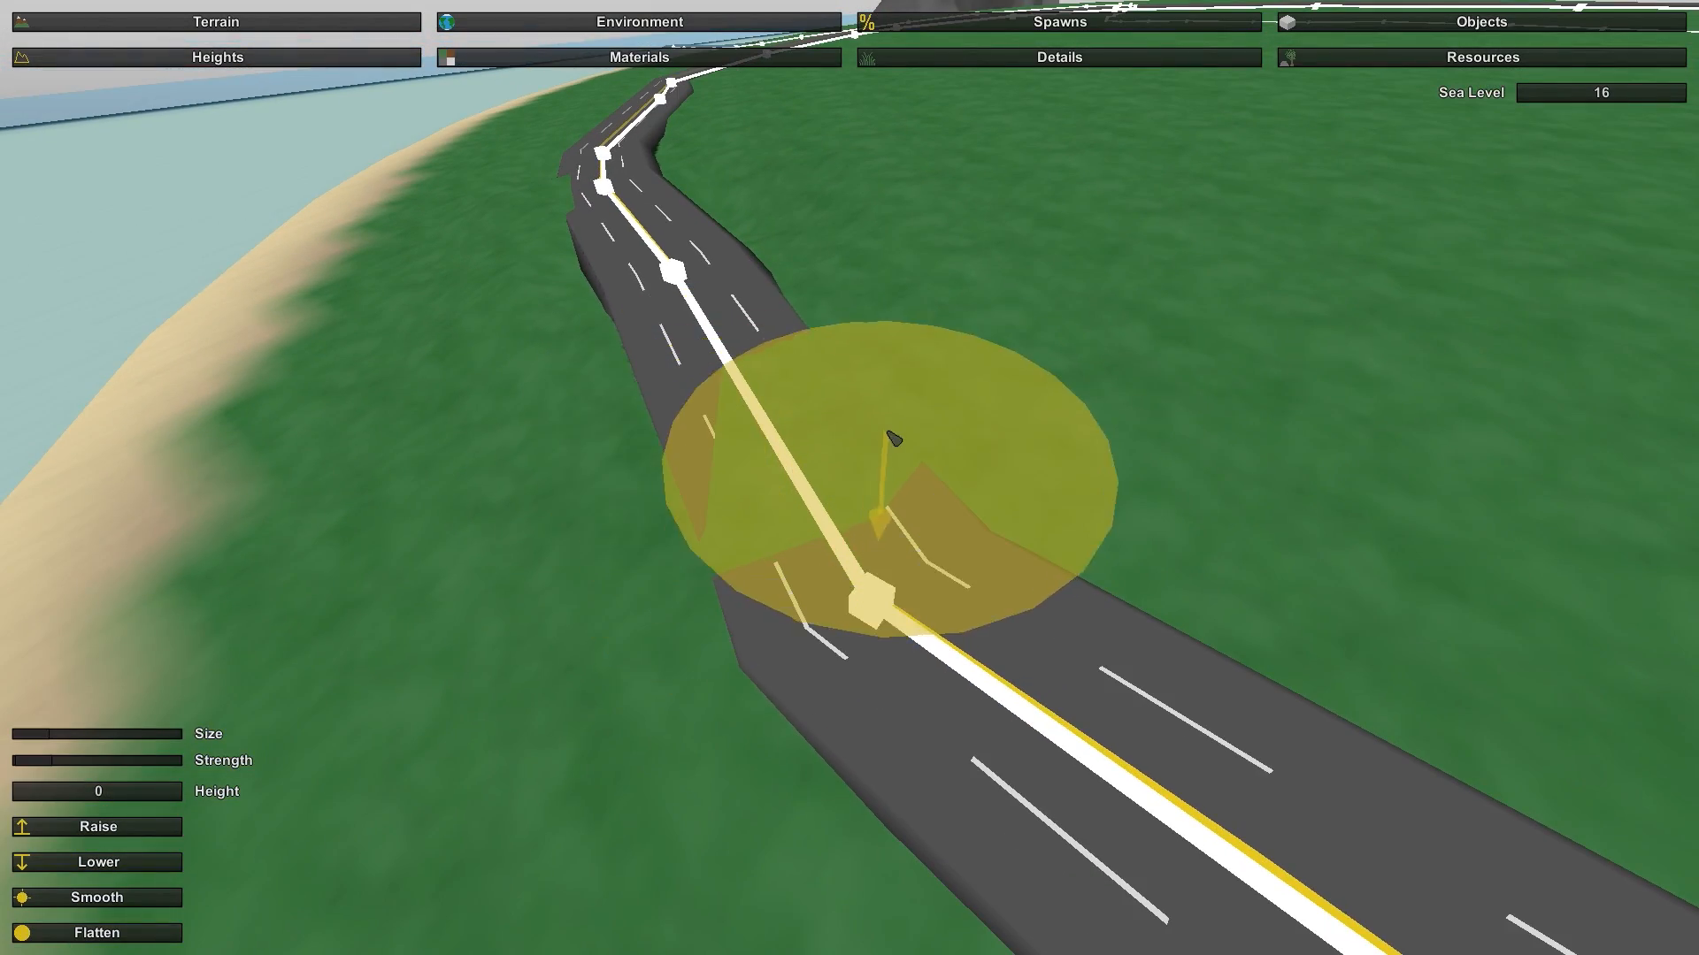
mouse_move(895, 436)
right_mouse_down()
mouse_move(982, 398)
mouse_move(984, 265)
mouse_move(1004, 261)
mouse_move(982, 443)
right_mouse_up()
key("w")
key("s")
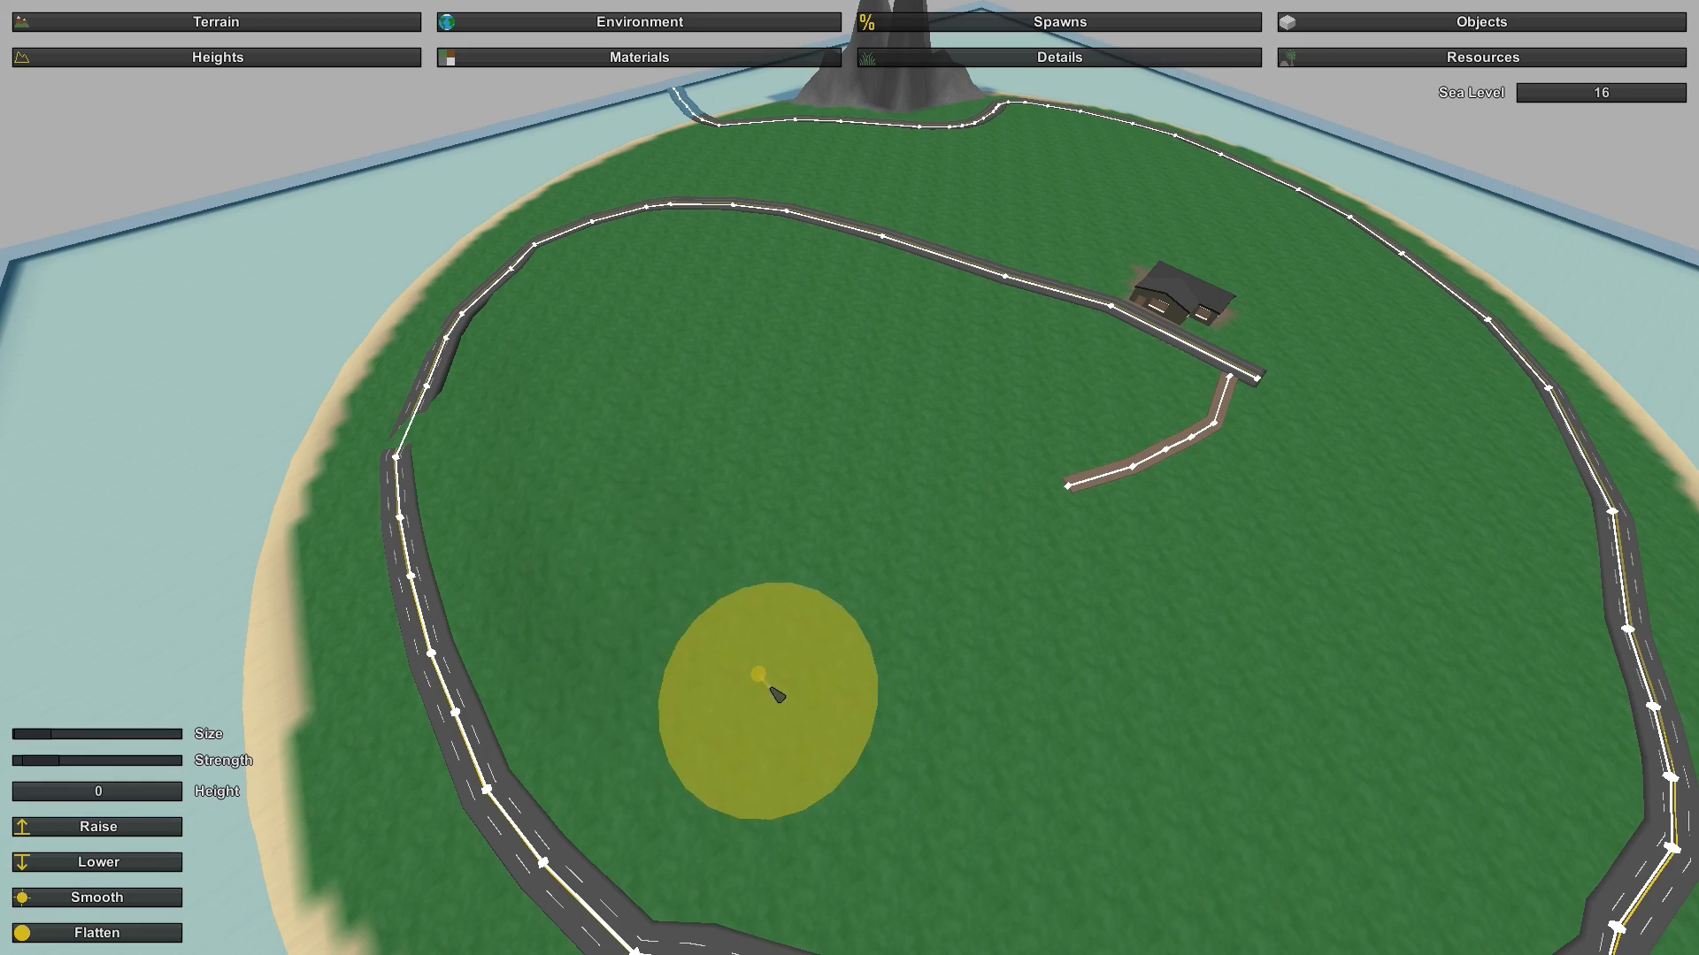
Step: Raise the grassy terrain inside the road loop into a hill near the coastal stretch of road
key("w")
mouse_move(773, 686)
right_mouse_down()
mouse_move(780, 619)
mouse_move(752, 619)
mouse_move(1188, 538)
mouse_move(1150, 517)
mouse_move(1154, 566)
right_mouse_up()
key("w")
key("s")
key("d")
key("w")
key("s")
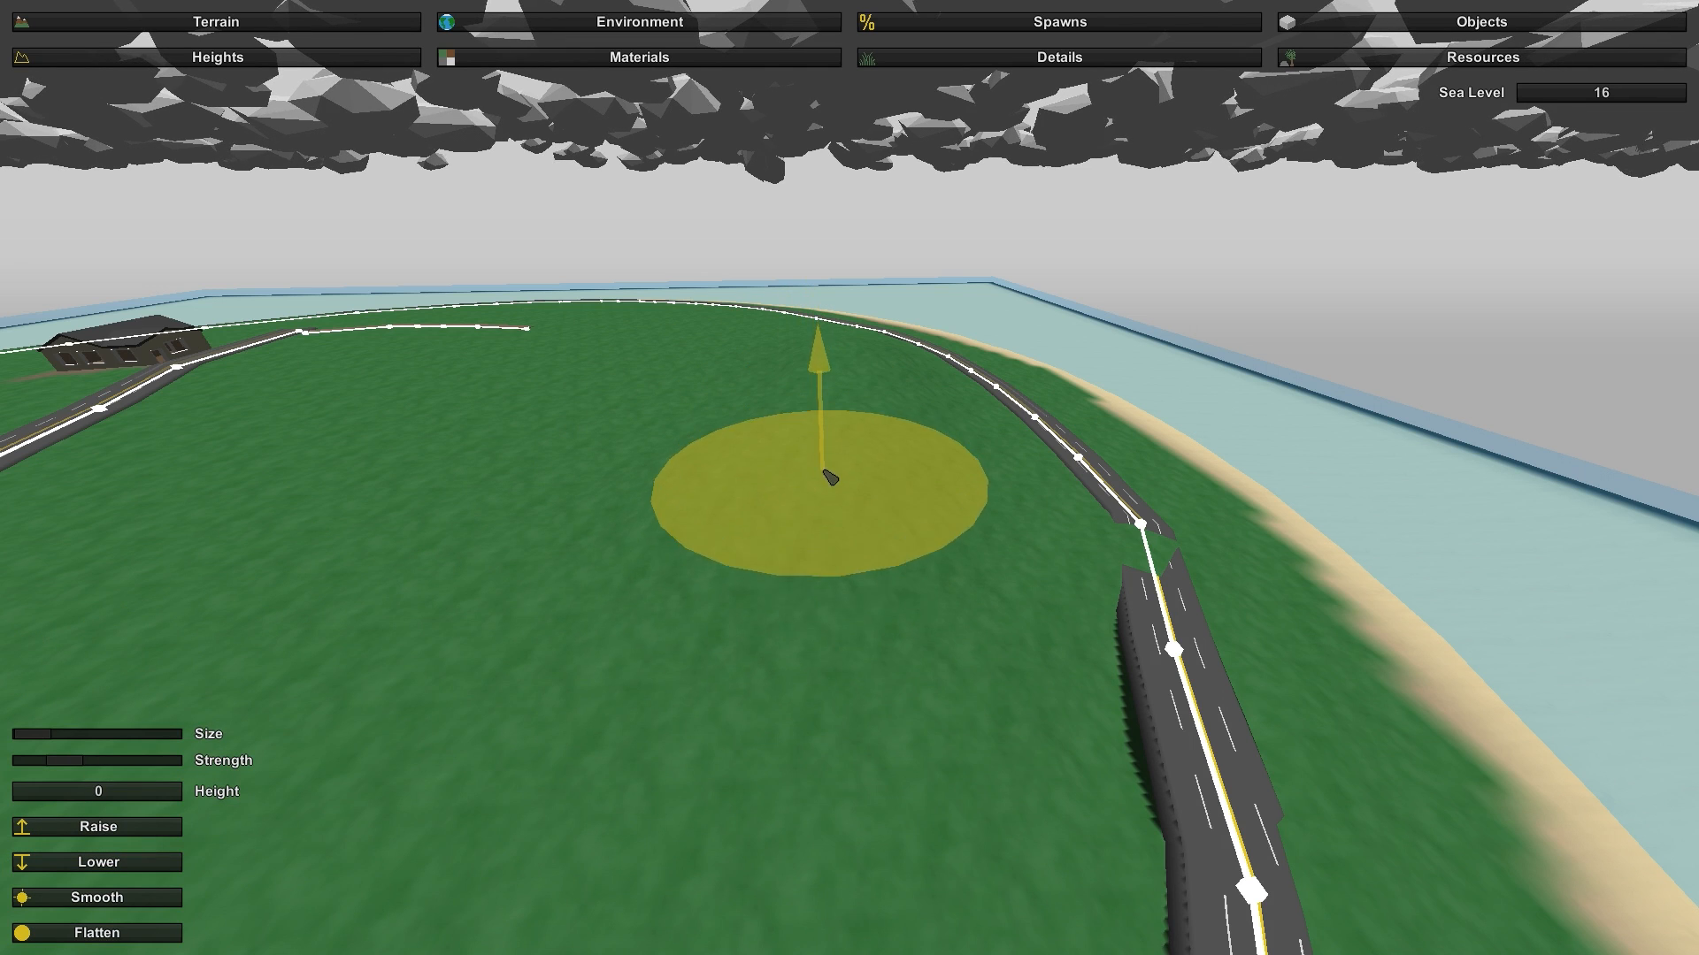
mouse_move(823, 471)
left_mouse_down()
mouse_move(734, 560)
mouse_move(768, 398)
left_mouse_up()
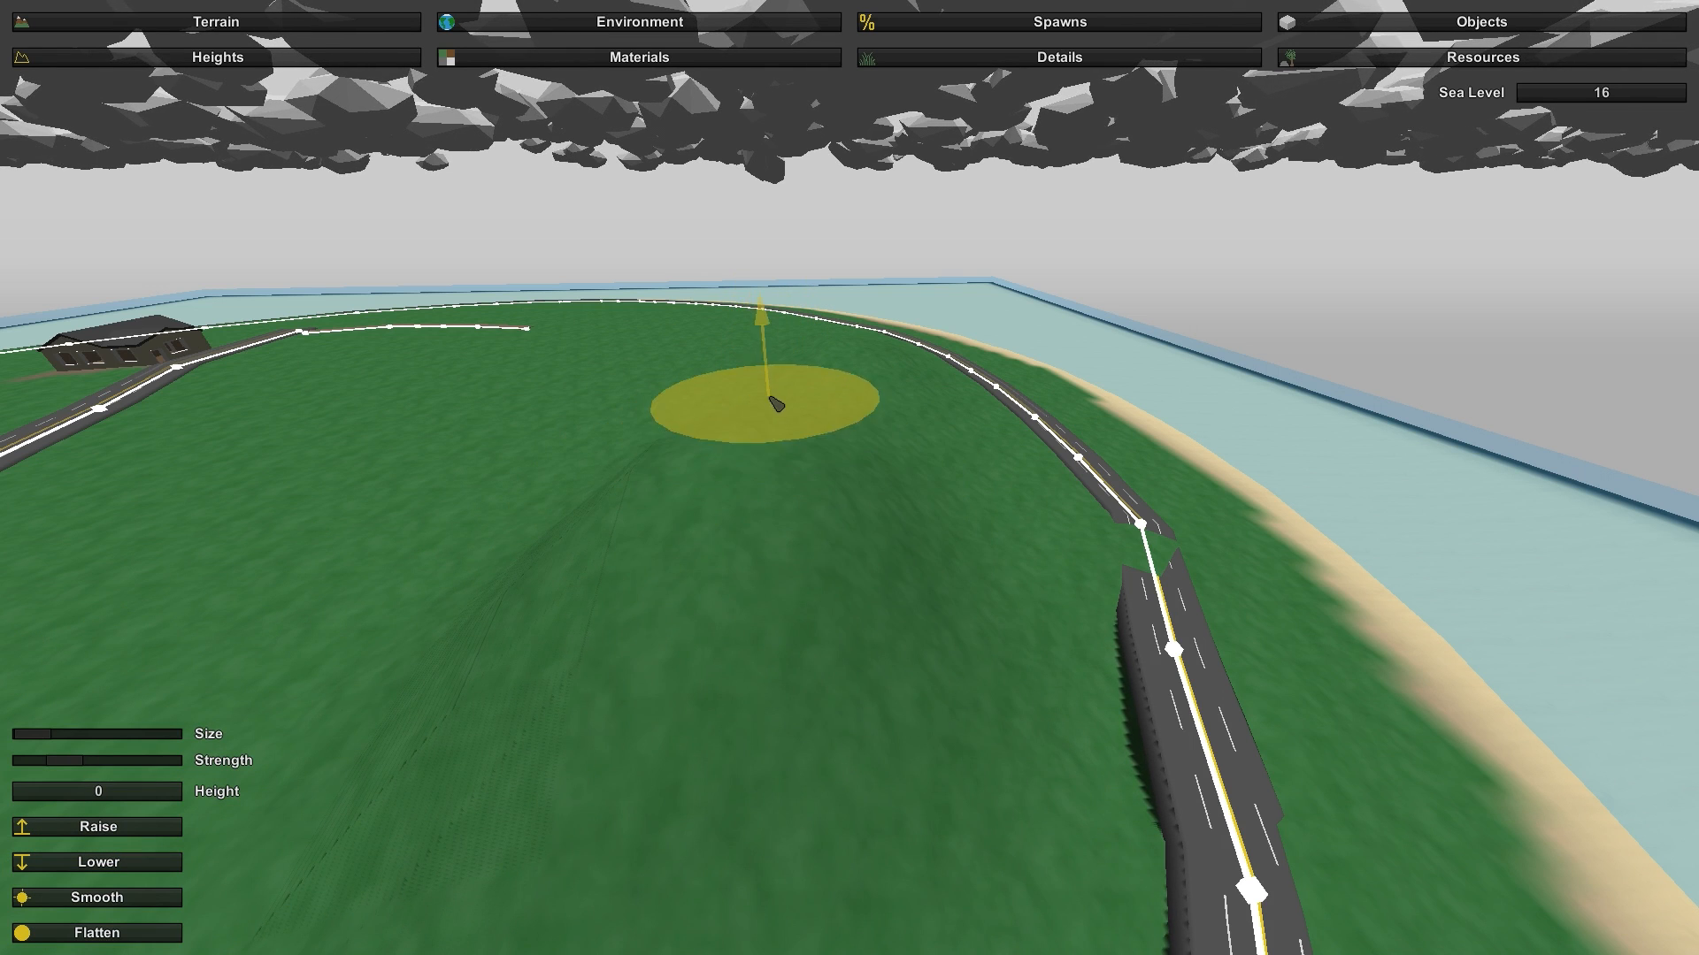
key("s")
right_click_drag(743, 562, 827, 506)
left_click_drag(819, 573, 785, 576)
Step: Raise a second, lower mound in the open grass inside the road loop
key("s")
mouse_move(796, 562)
right_mouse_down()
mouse_move(846, 463)
mouse_move(677, 451)
mouse_move(575, 394)
mouse_move(608, 358)
right_mouse_up()
key("d")
key("w")
key("s")
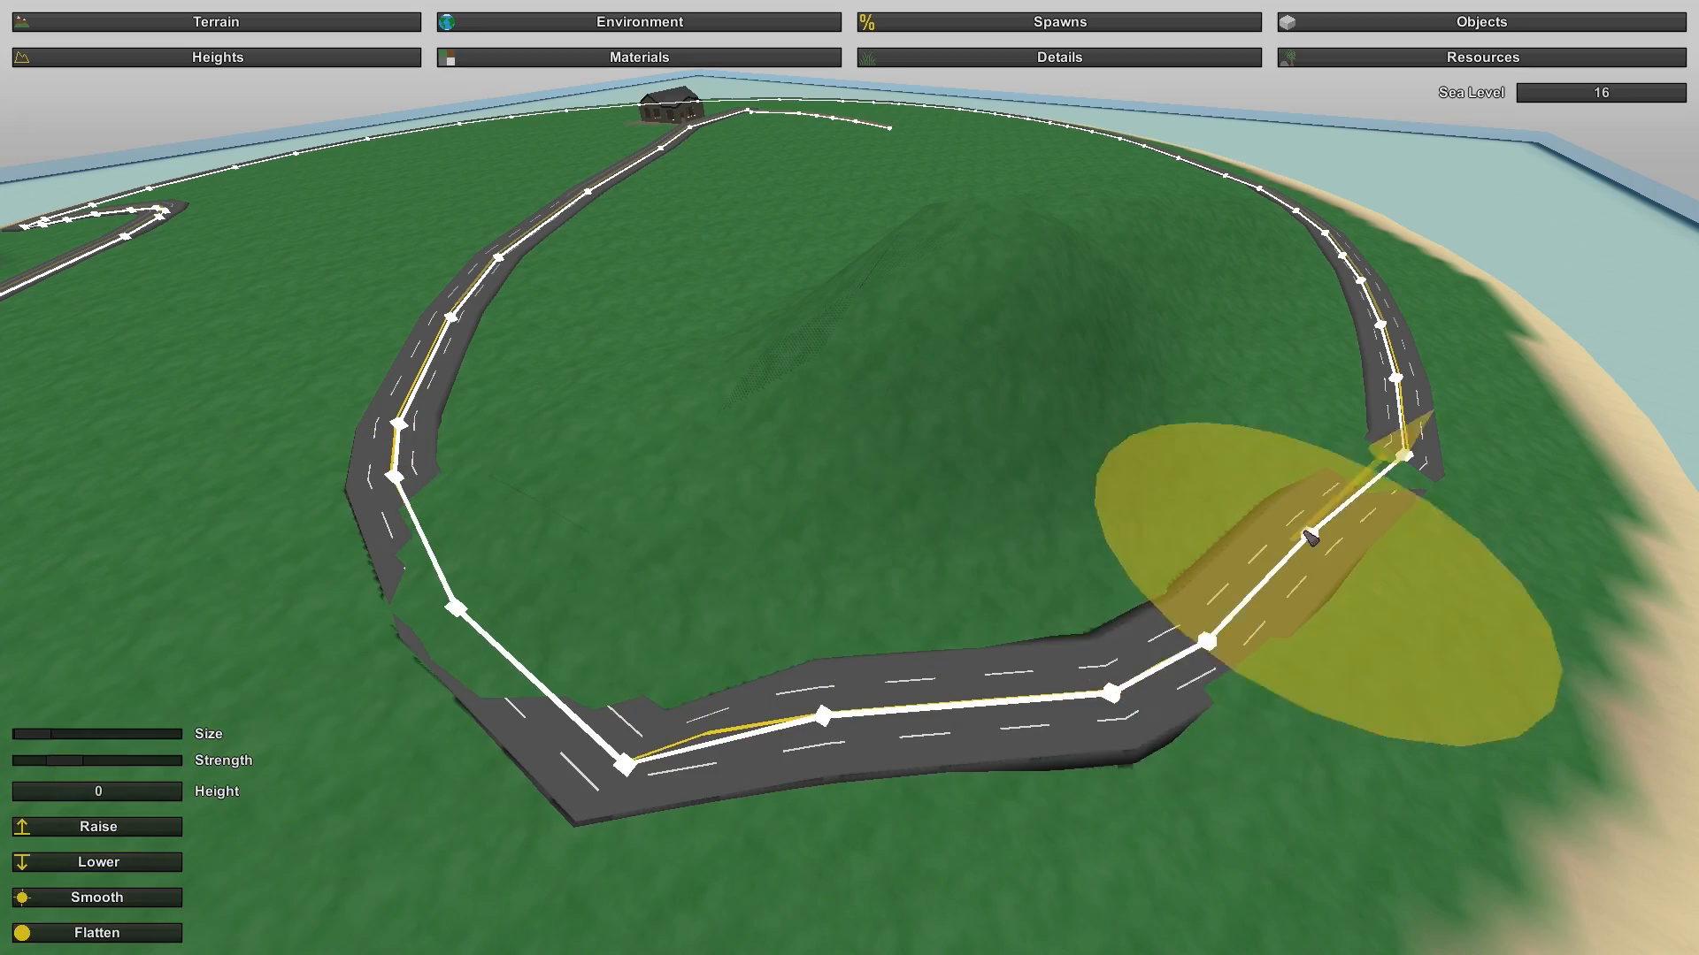
mouse_move(1328, 568)
right_mouse_down()
mouse_move(1504, 531)
mouse_move(1105, 425)
mouse_move(1075, 221)
mouse_move(1062, 354)
mouse_move(1194, 611)
mouse_move(1296, 894)
mouse_move(1278, 646)
mouse_move(1363, 681)
mouse_move(1637, 668)
right_mouse_up()
key("d")
key("w")
key("w")
key("s")
key("w")
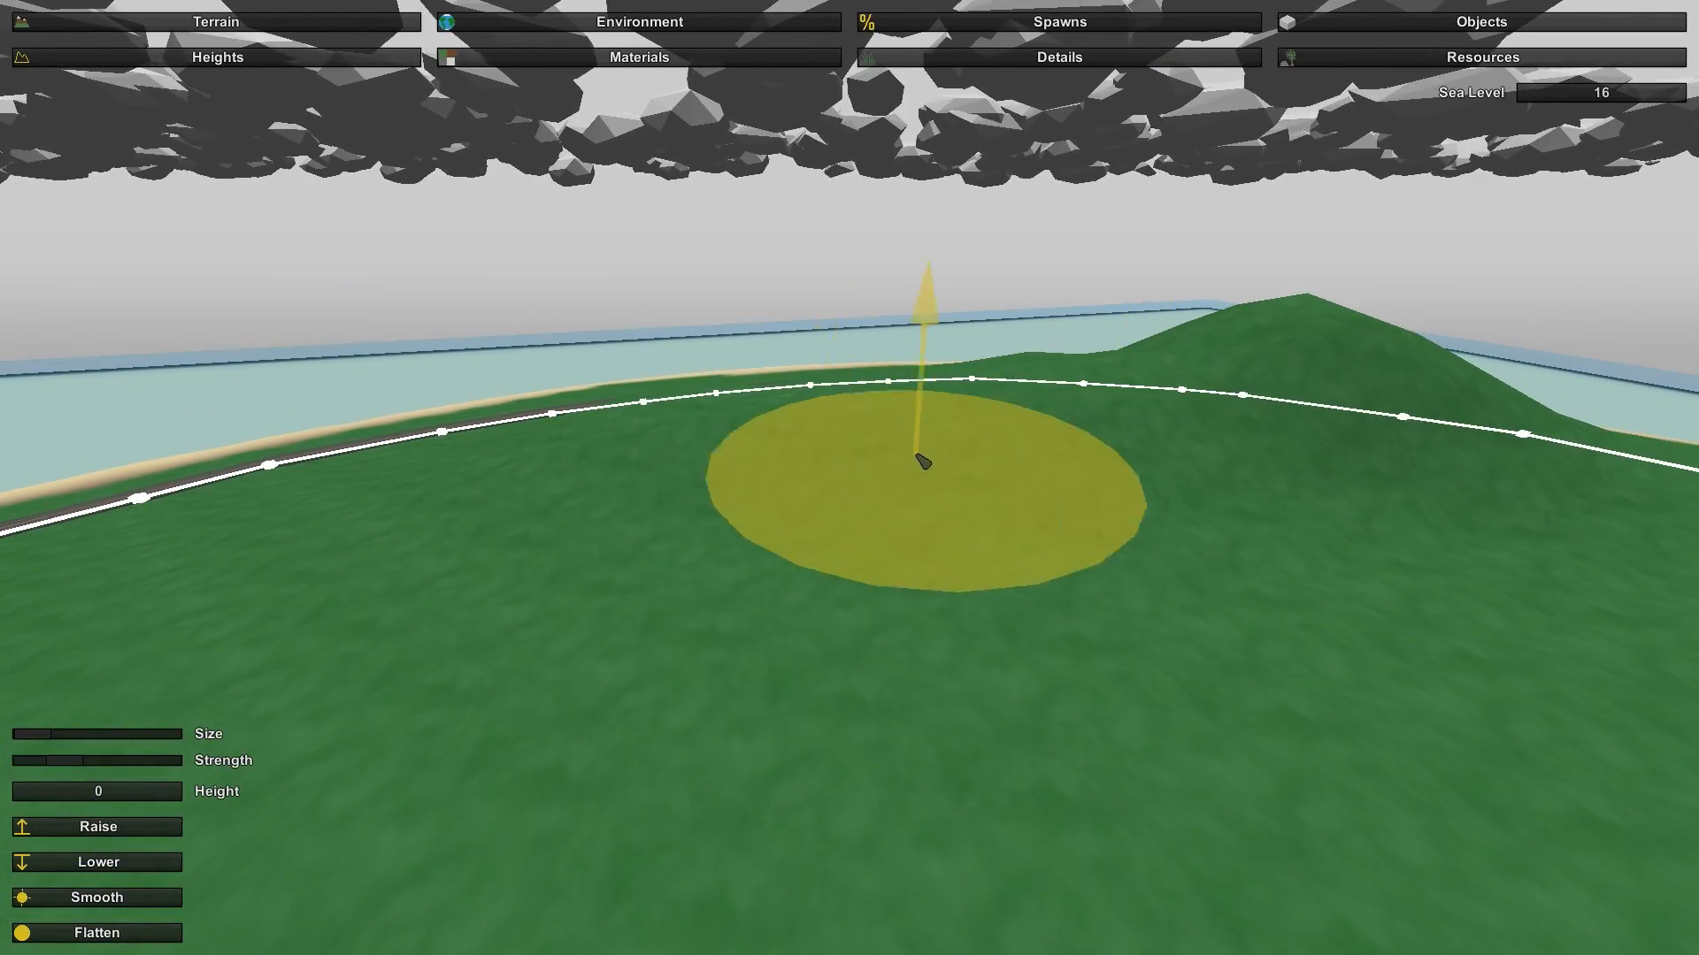
mouse_move(402, 573)
right_mouse_down()
mouse_move(150, 659)
mouse_move(248, 672)
right_mouse_up()
key("a")
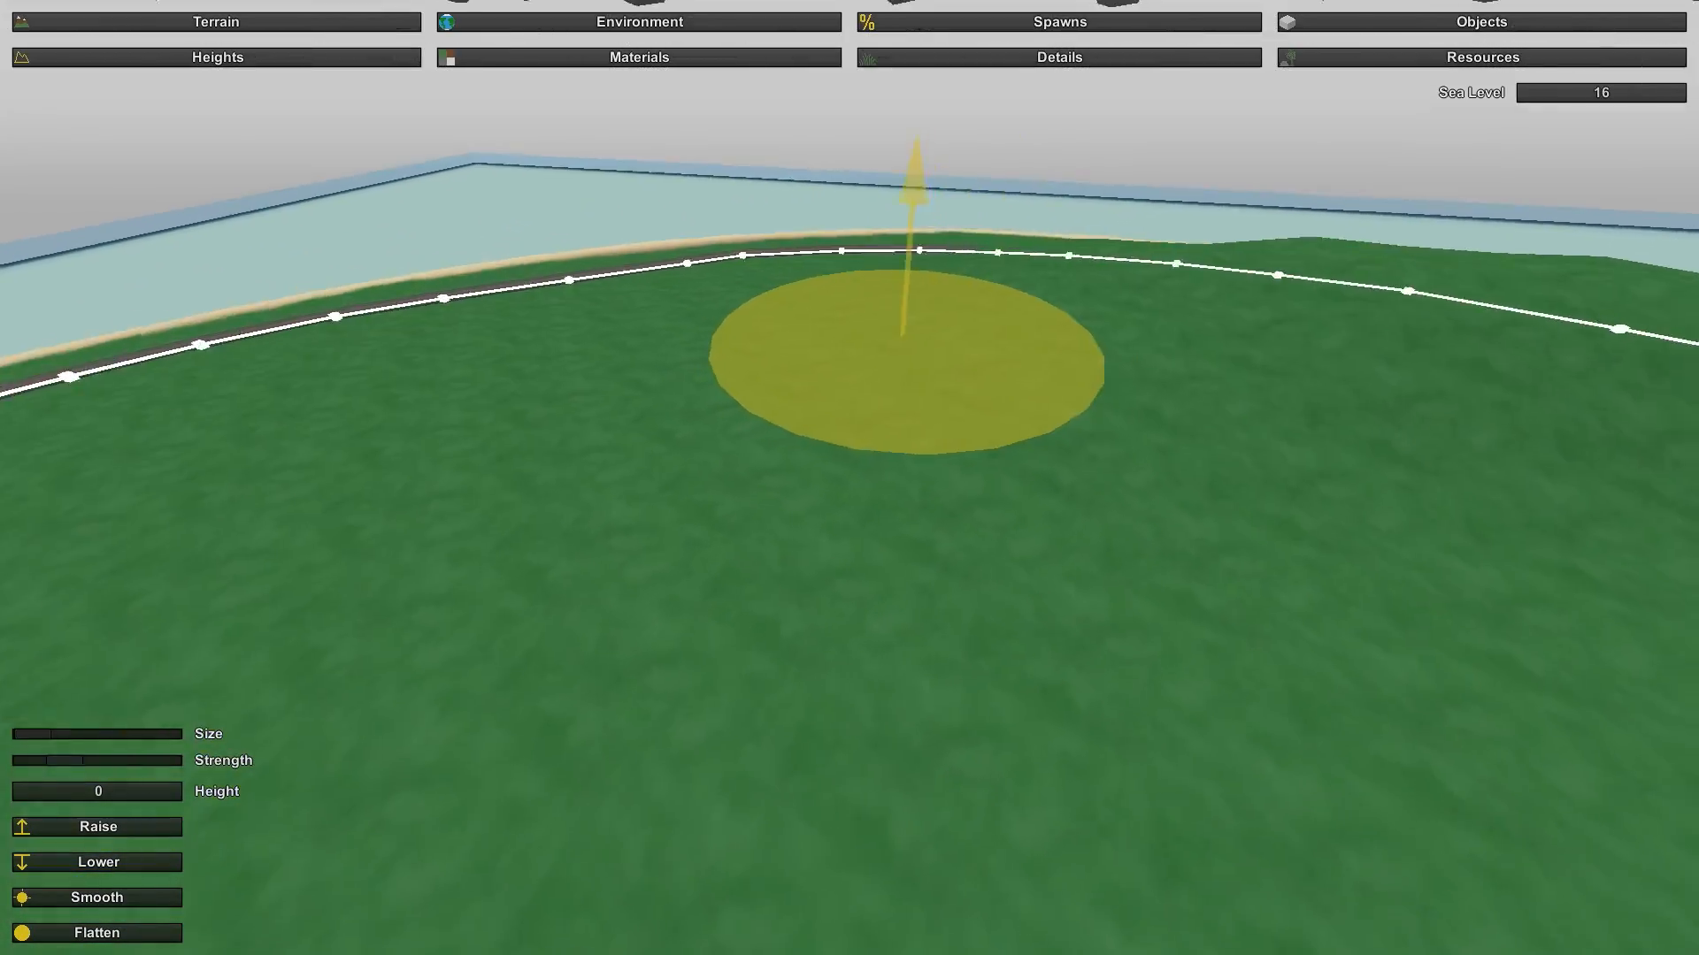
mouse_move(727, 345)
left_mouse_down()
mouse_move(744, 322)
mouse_move(645, 276)
mouse_move(691, 319)
left_mouse_up()
Step: Lower the ground over the buried road stretch beside the beach and switch to the smoothing brush
mouse_move(691, 320)
right_mouse_down()
mouse_move(598, 248)
mouse_move(469, 331)
right_mouse_up()
key("s")
key("e")
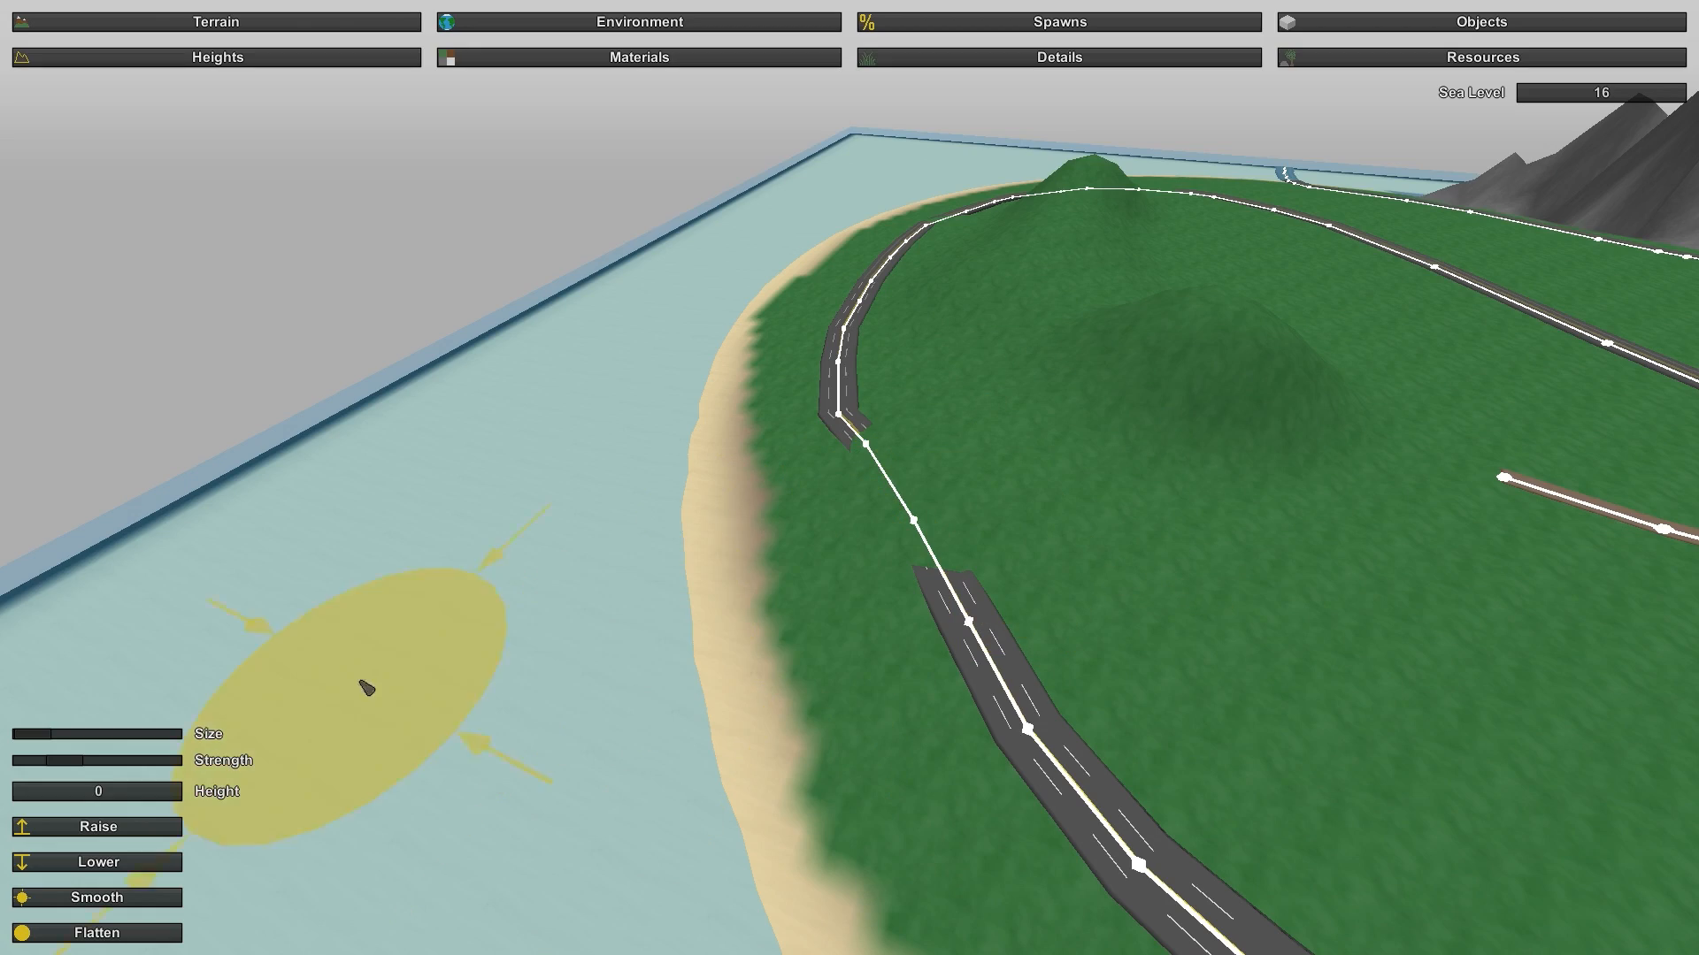
left_click(113, 862)
mouse_move(891, 566)
left_mouse_down()
mouse_move(909, 475)
mouse_move(943, 556)
left_mouse_up()
key("e")
key("w")
mouse_move(938, 550)
right_mouse_down()
mouse_move(1114, 588)
mouse_move(1177, 575)
right_mouse_up()
key("w")
right_click_drag(849, 478, 783, 473)
key("s")
key("w")
key("s")
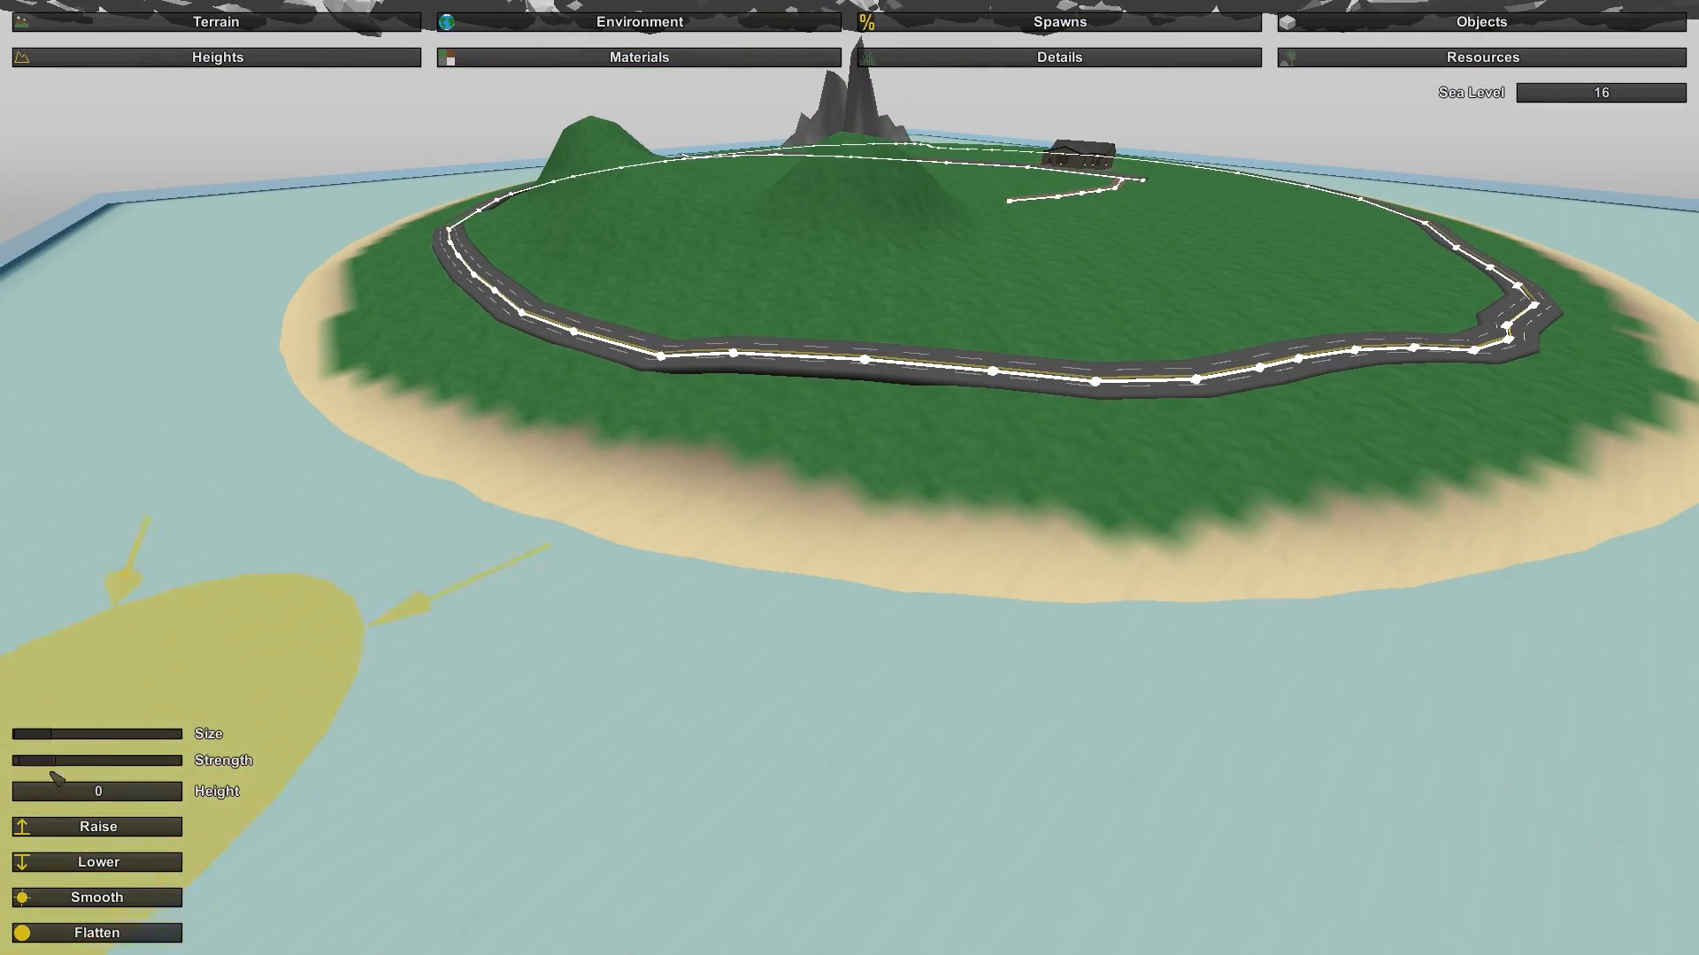
Step: Switch to the raise brush and inspect the hills and road loop across the island
left_click(64, 826)
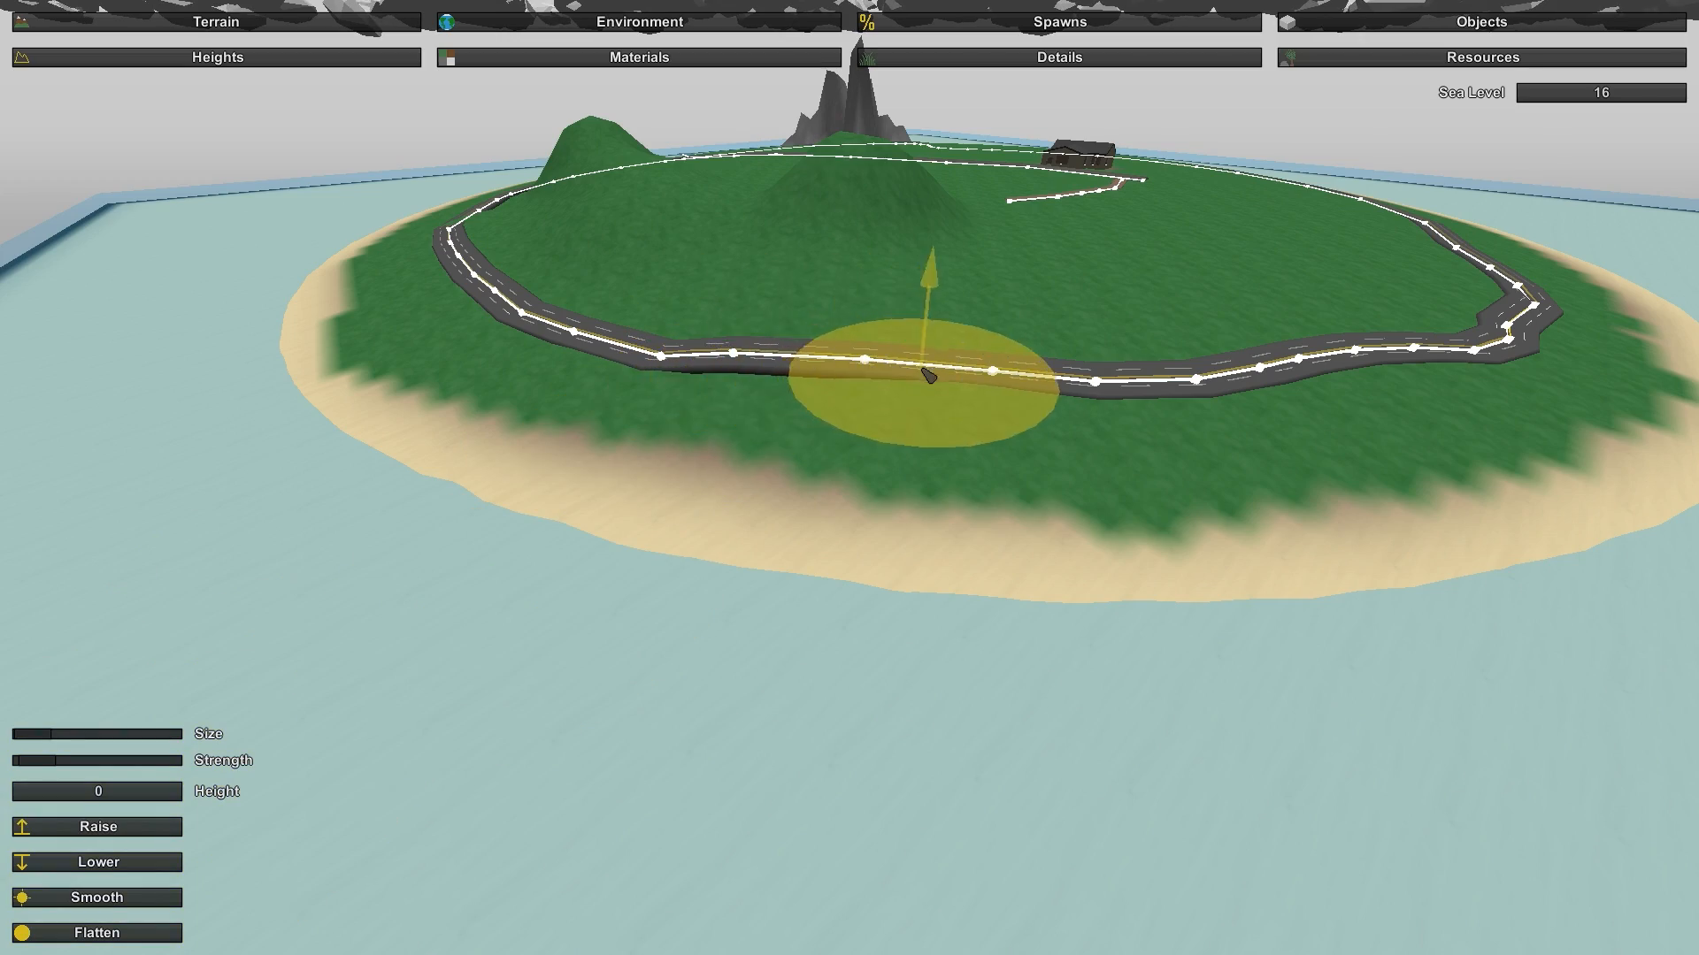
mouse_move(876, 387)
right_mouse_down()
mouse_move(892, 256)
mouse_move(810, 292)
mouse_move(800, 420)
right_mouse_up()
key("w")
key("s")
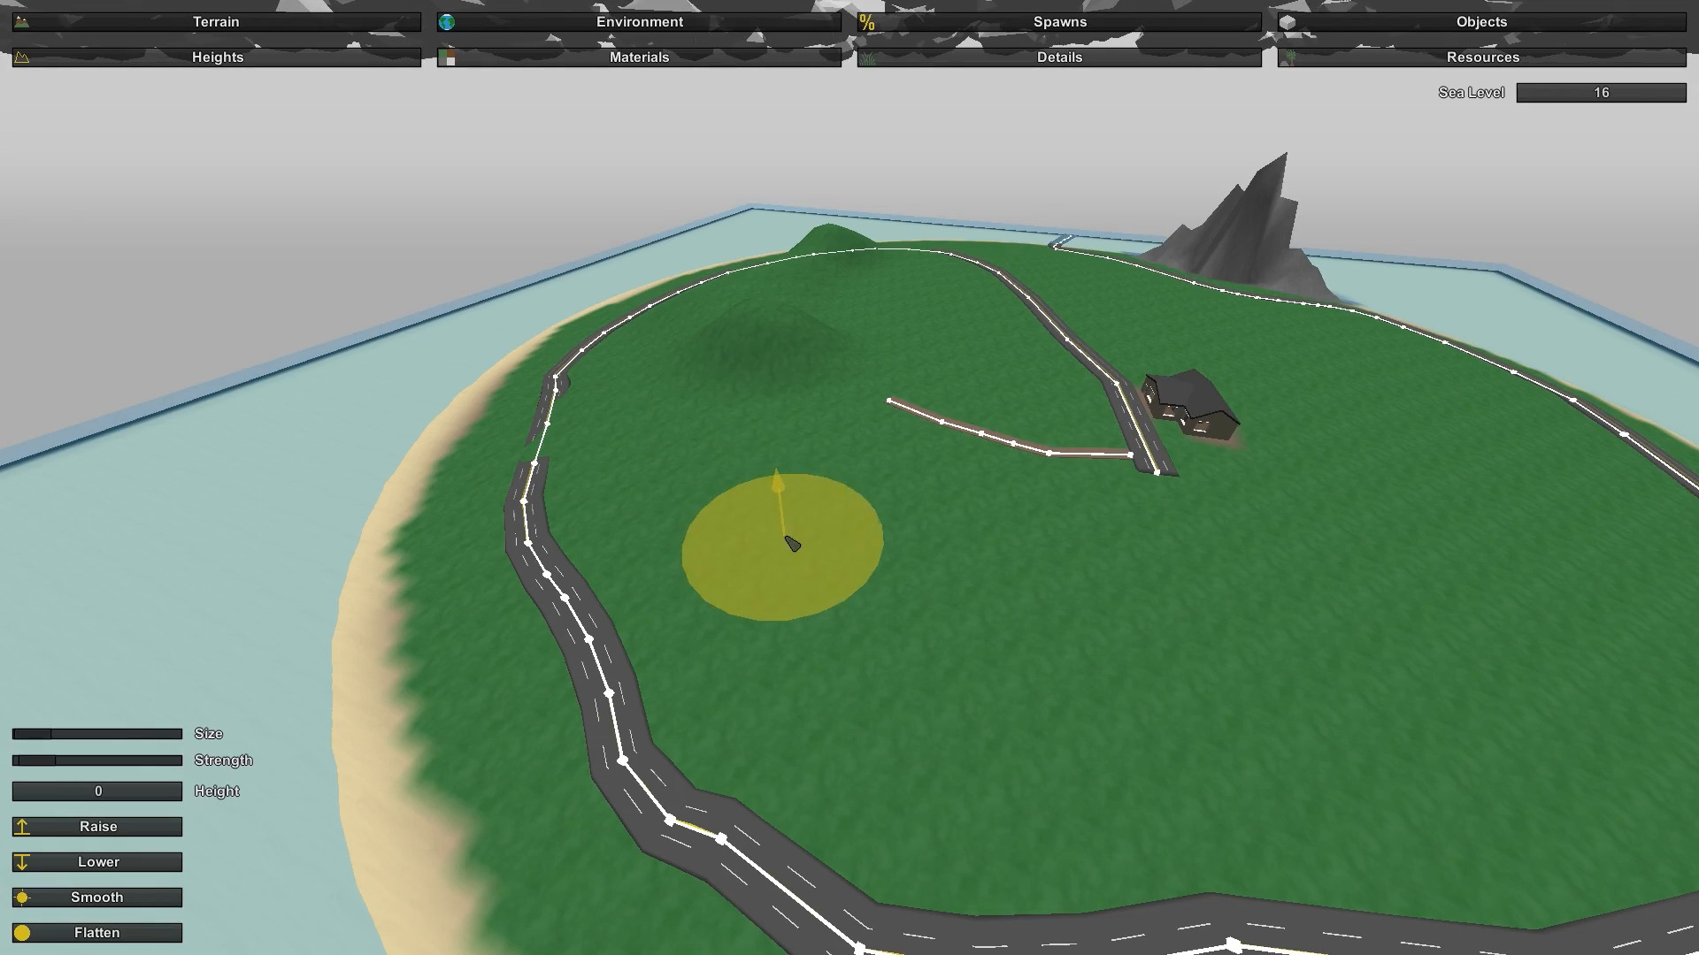
mouse_move(786, 537)
right_mouse_down()
mouse_move(784, 460)
mouse_move(699, 482)
mouse_move(814, 548)
mouse_move(732, 520)
mouse_move(732, 537)
mouse_move(893, 550)
mouse_move(874, 534)
mouse_move(839, 531)
mouse_move(872, 548)
mouse_move(796, 536)
mouse_move(818, 542)
mouse_move(801, 543)
mouse_move(863, 488)
right_mouse_up()
key("w")
key("w")
key("s")
key("s")
key("w")
key("a")
key("s")
key("d")
key("w")
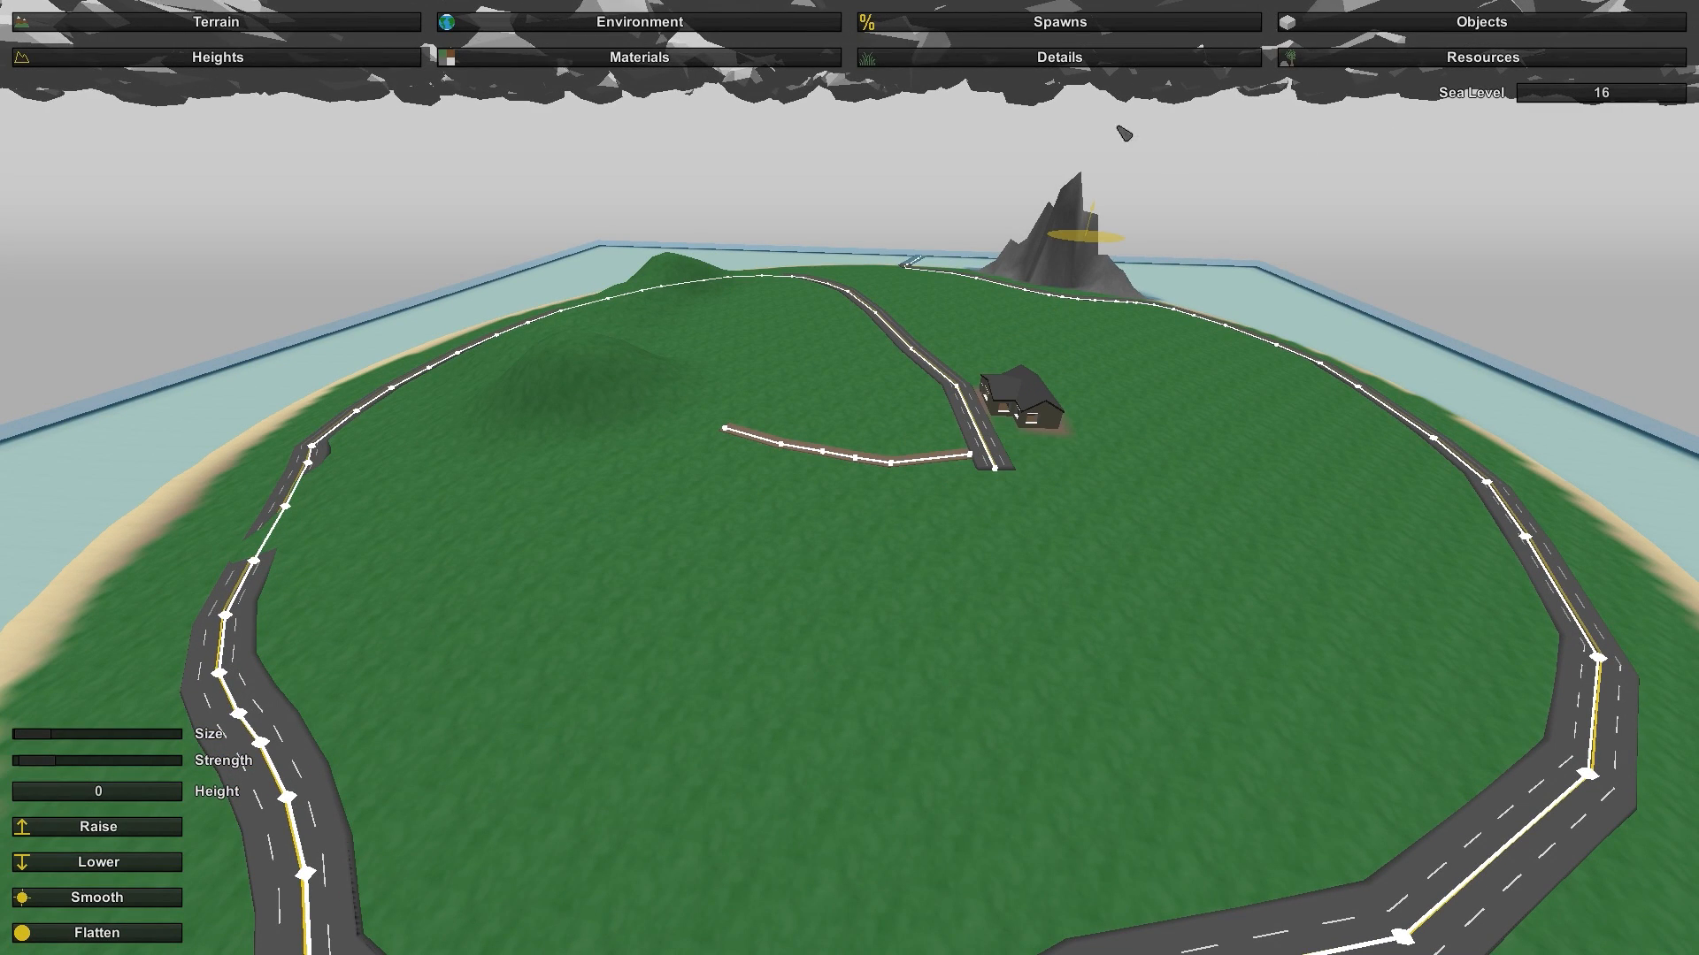
Step: Bake the Maple_0 and Pine_0 tree resources onto the island
left_click(1363, 57)
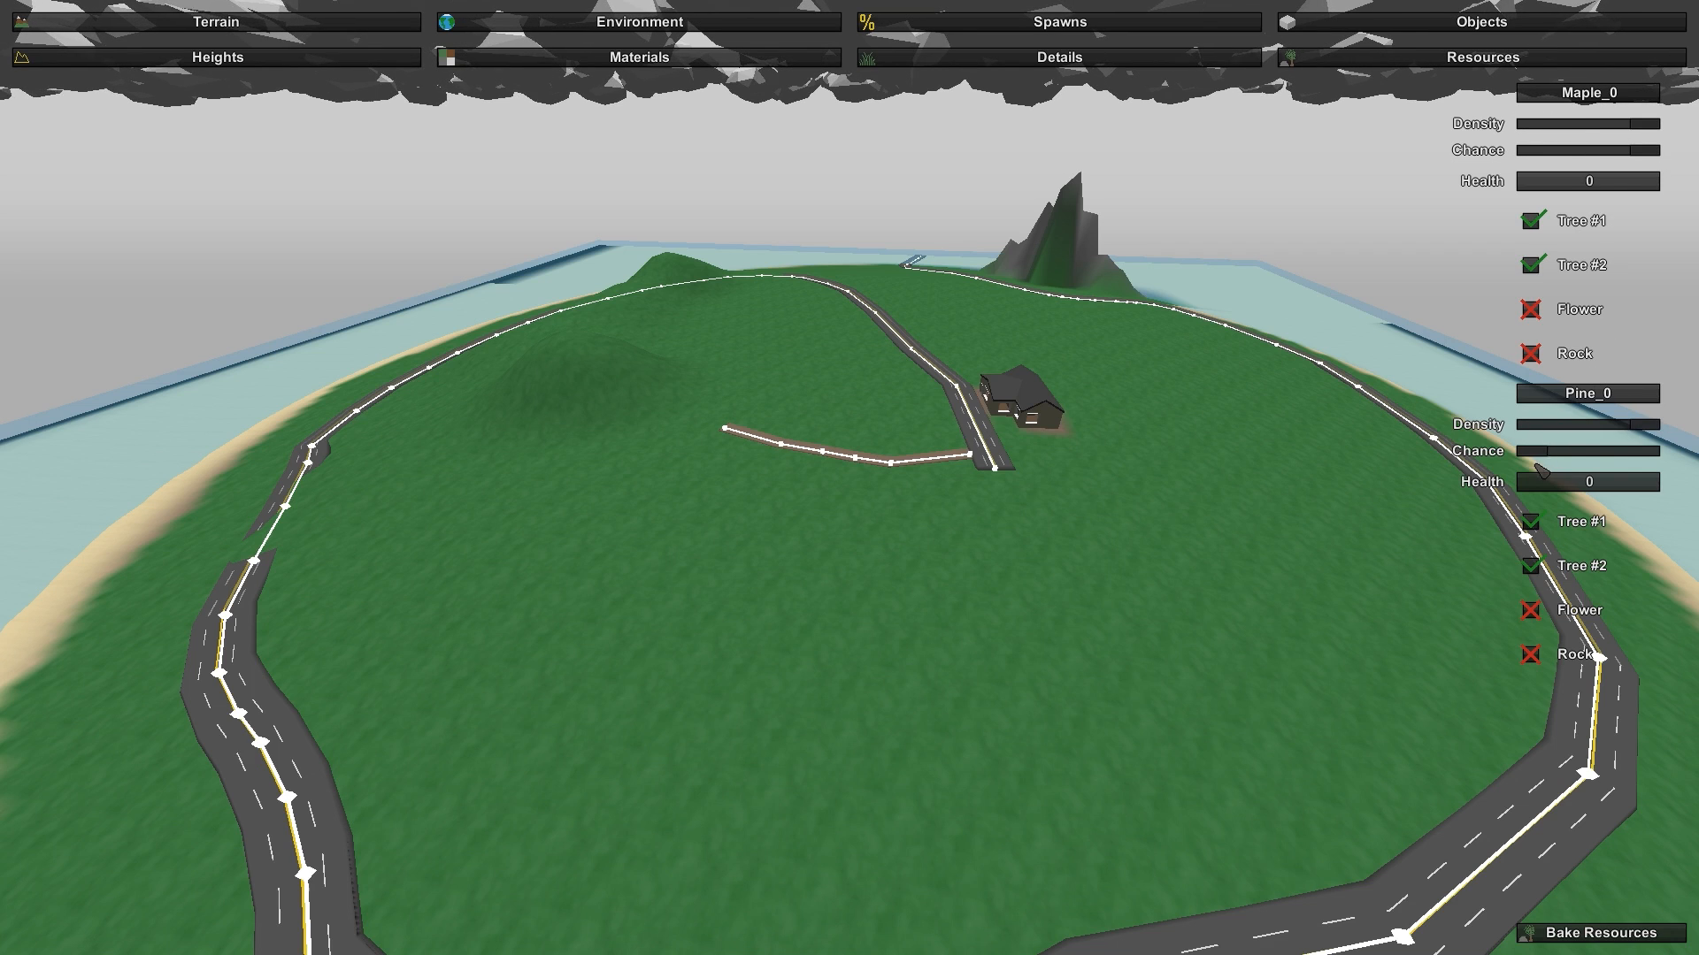
left_click(1578, 938)
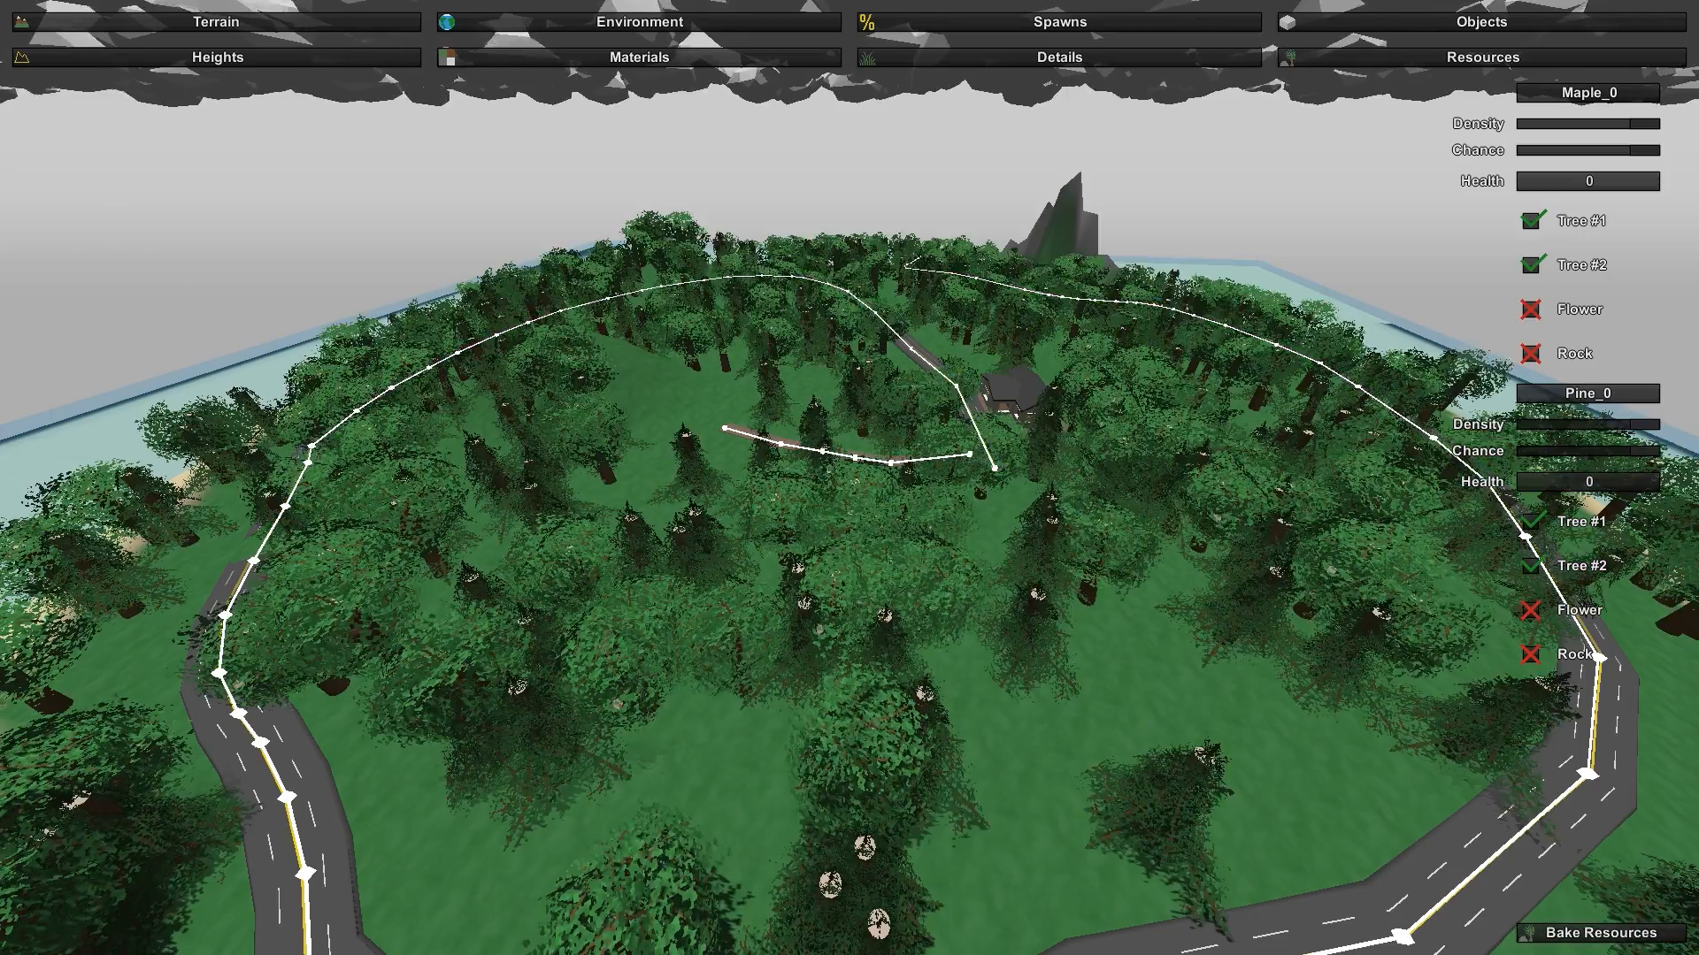
Step: Inspect the baked forest around the house, along the roads and near the mountain
key("w")
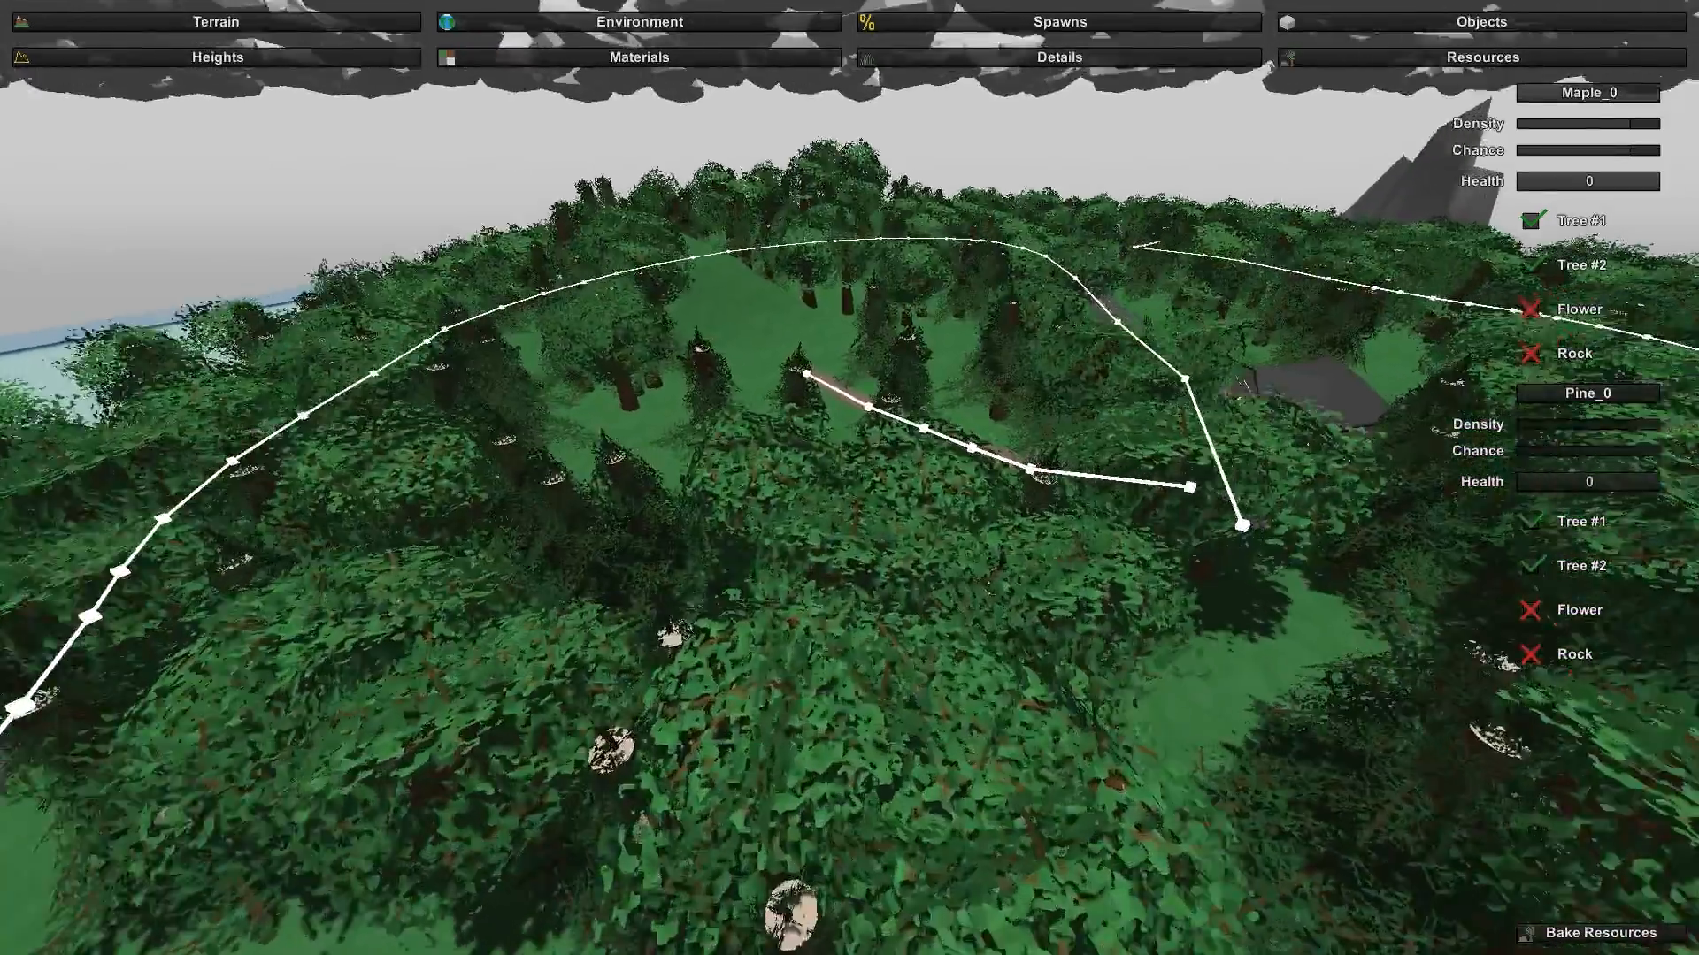
key("w")
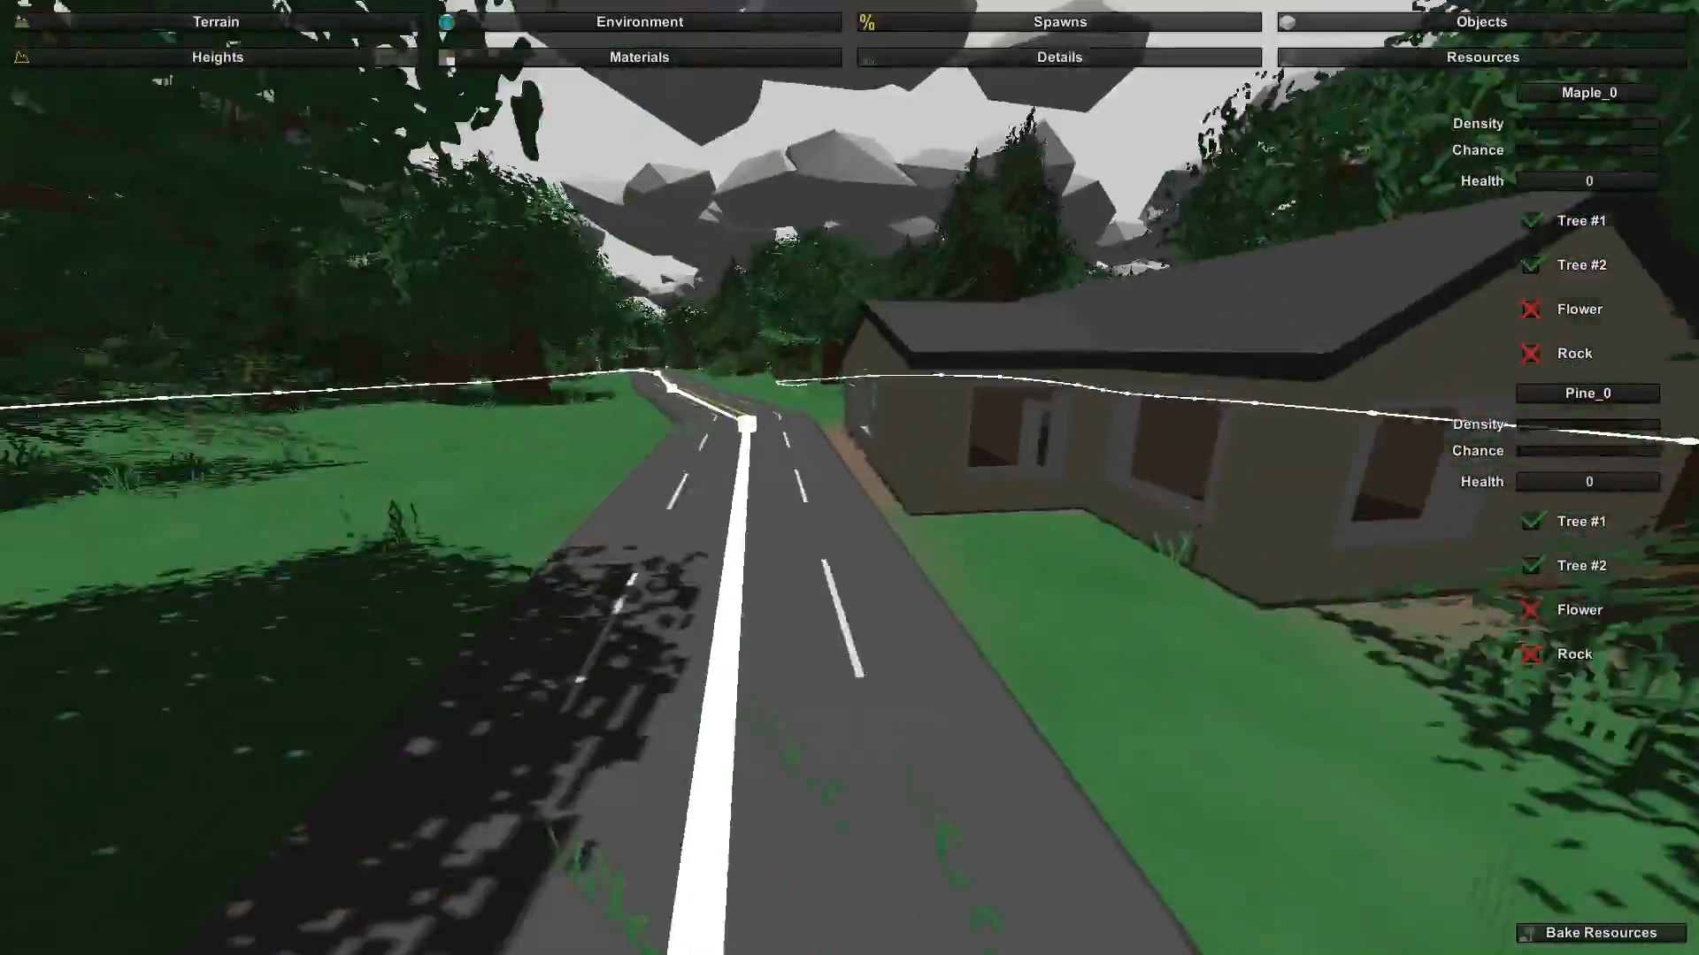
key("w")
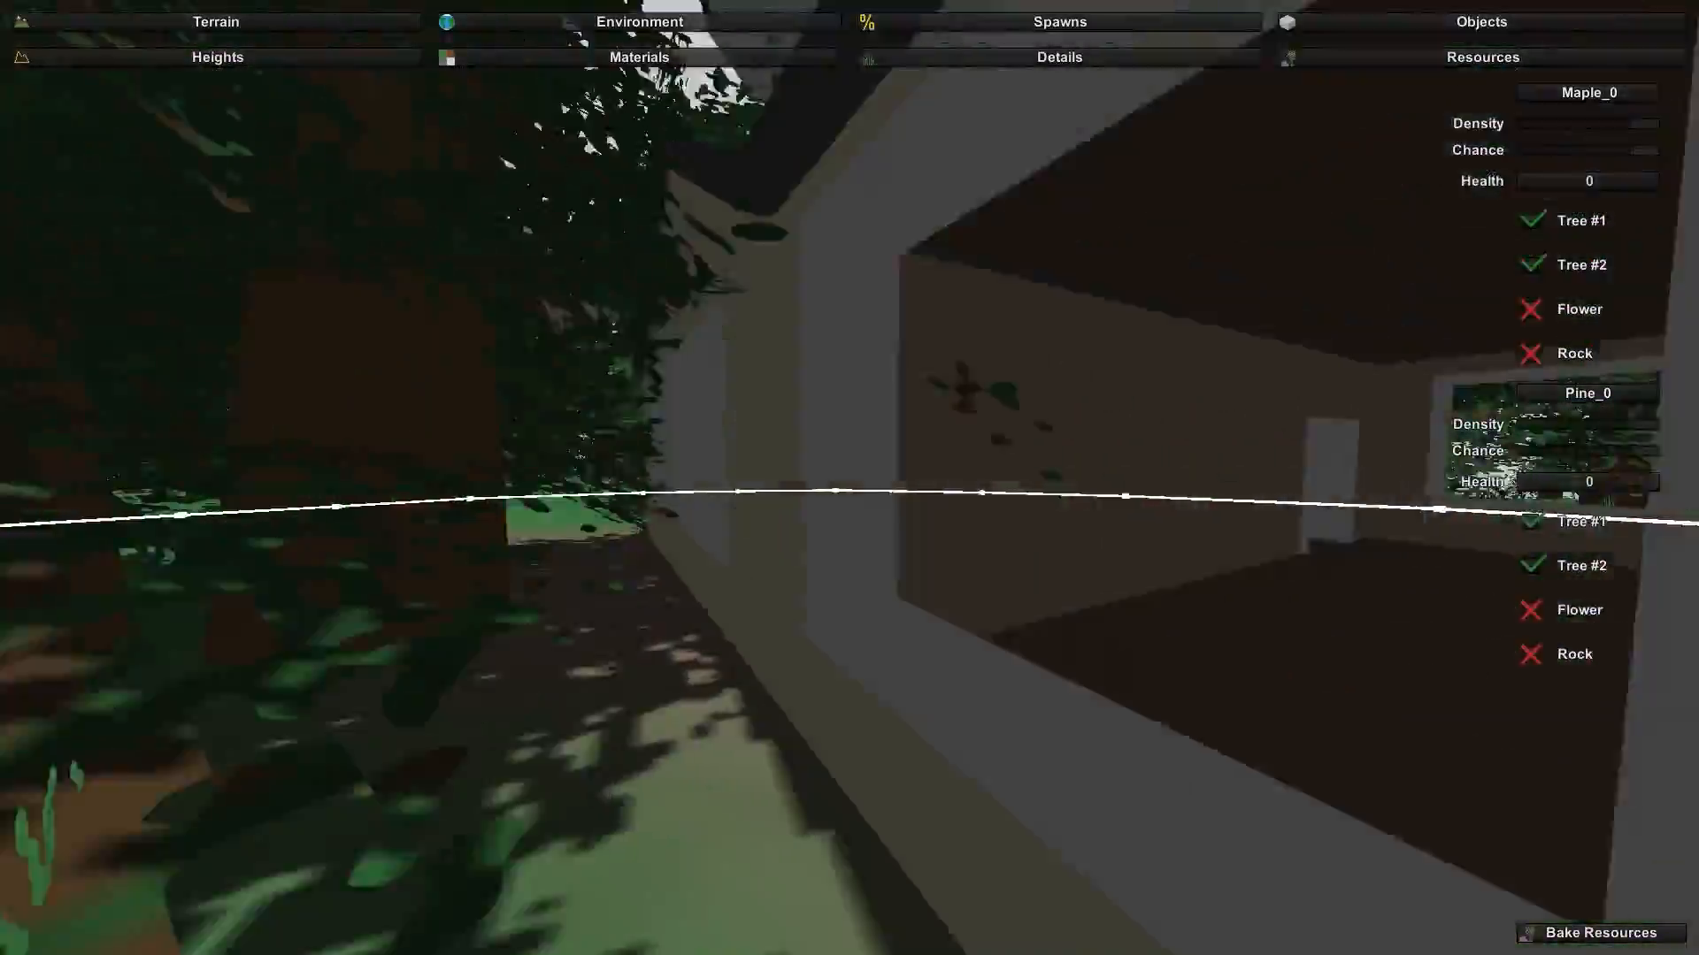
key("s")
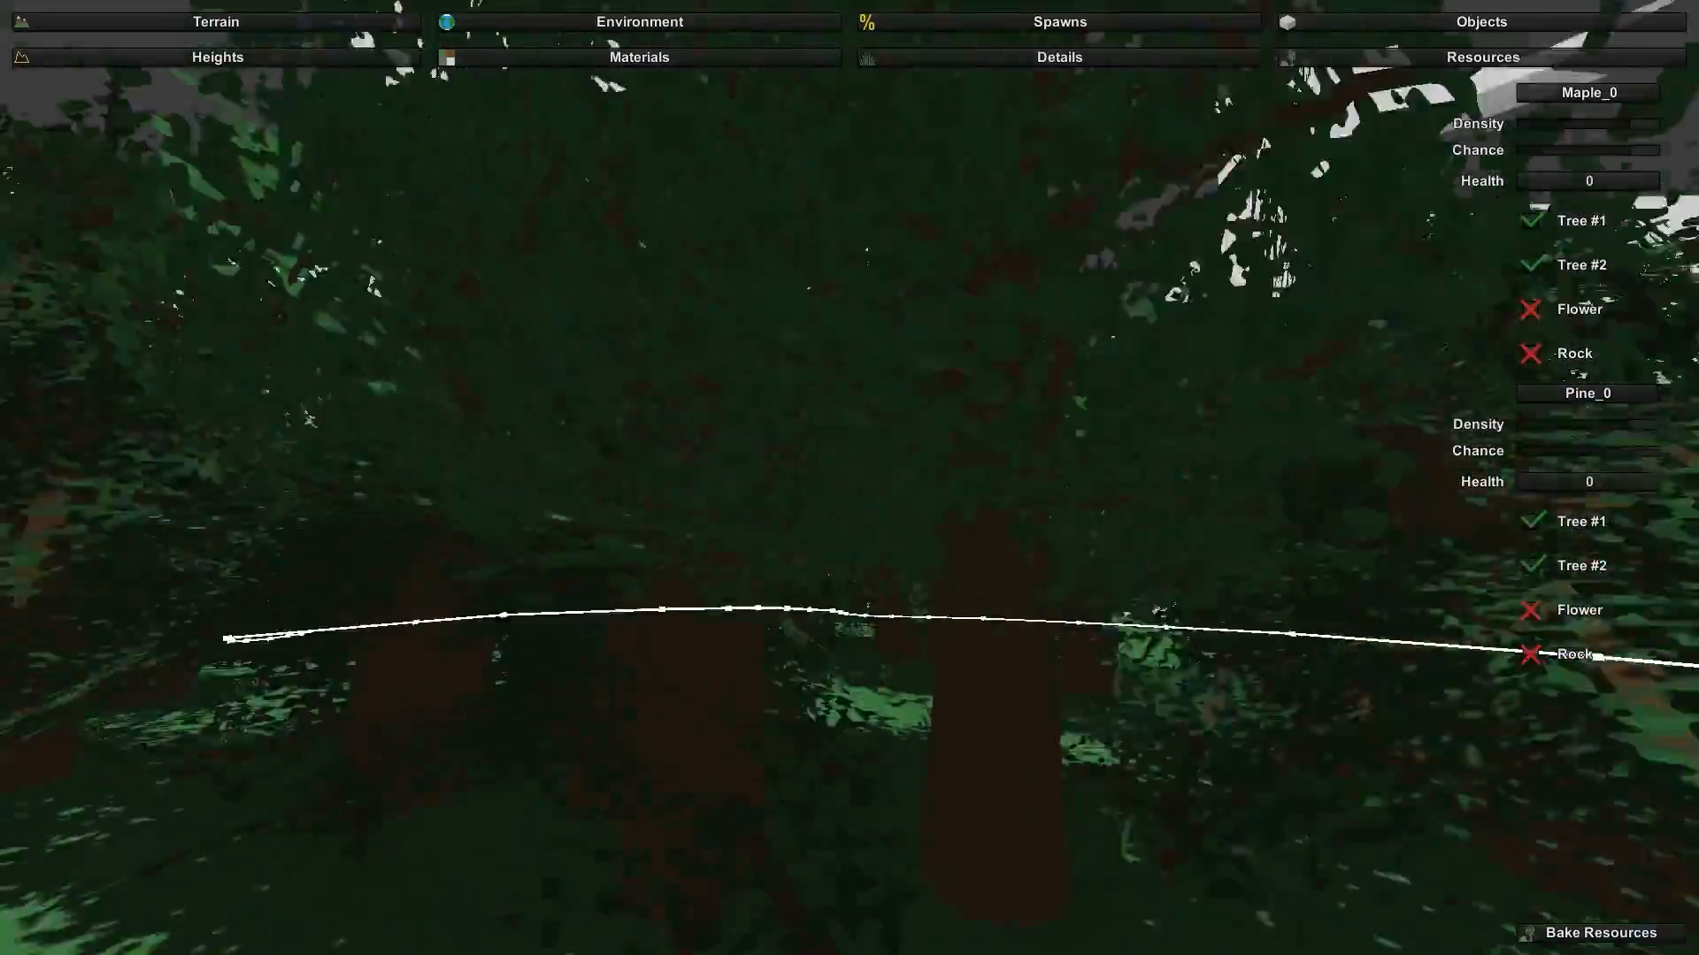
key("w")
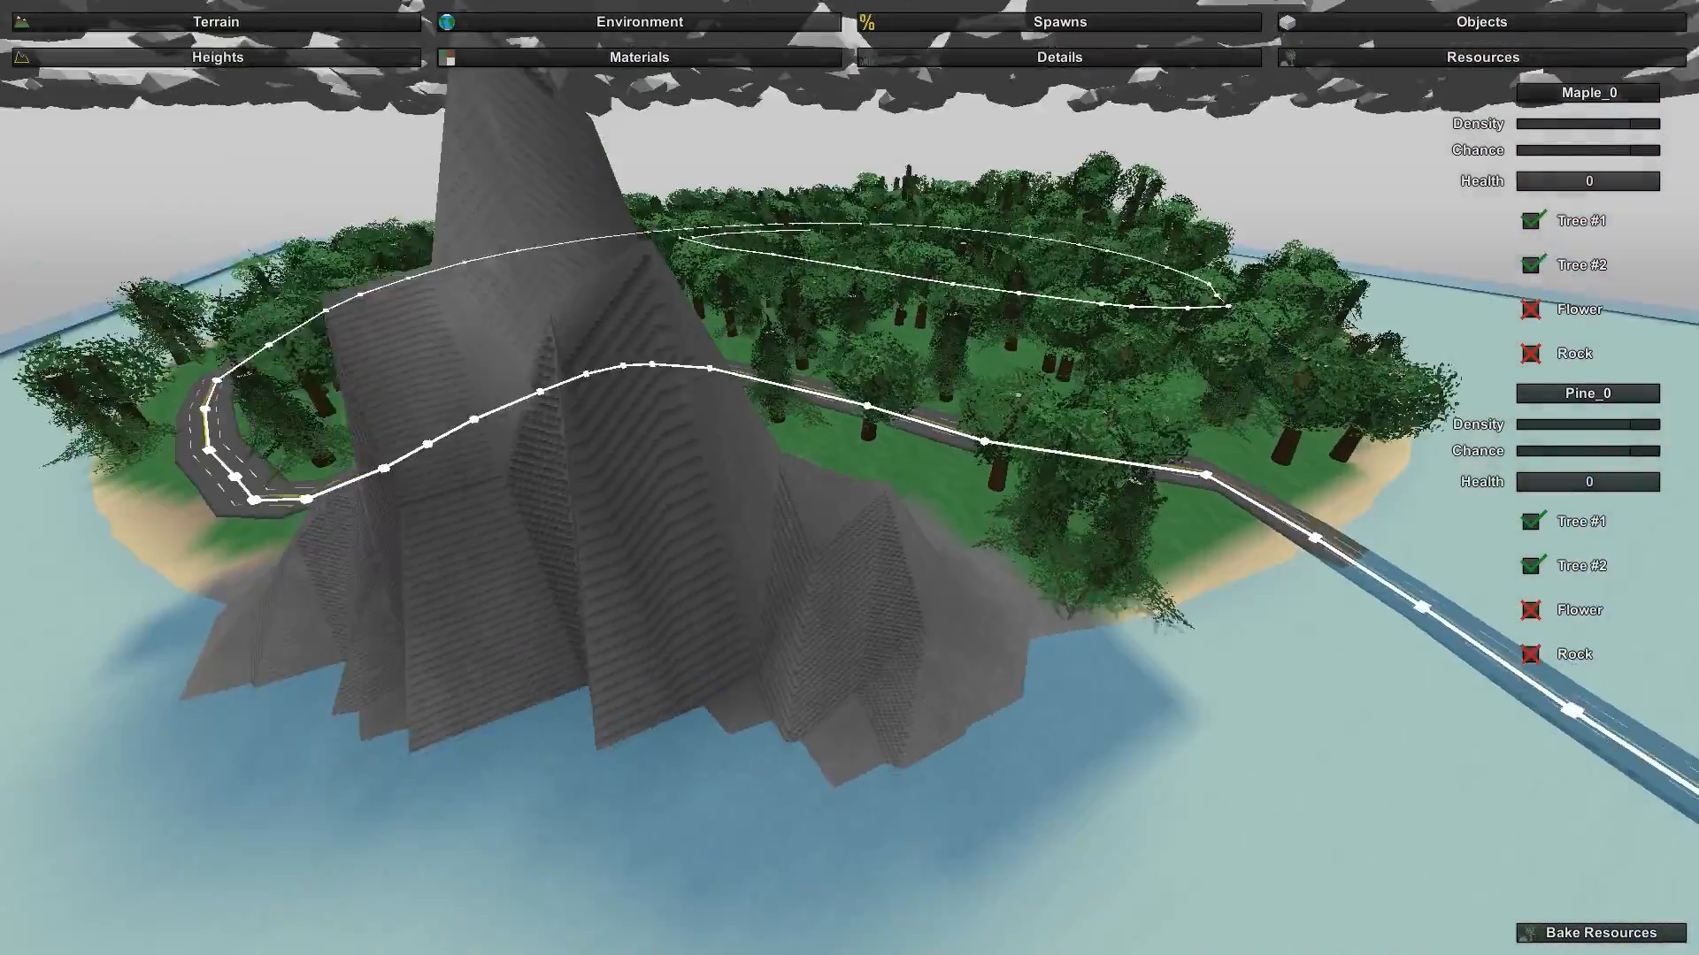
key("w")
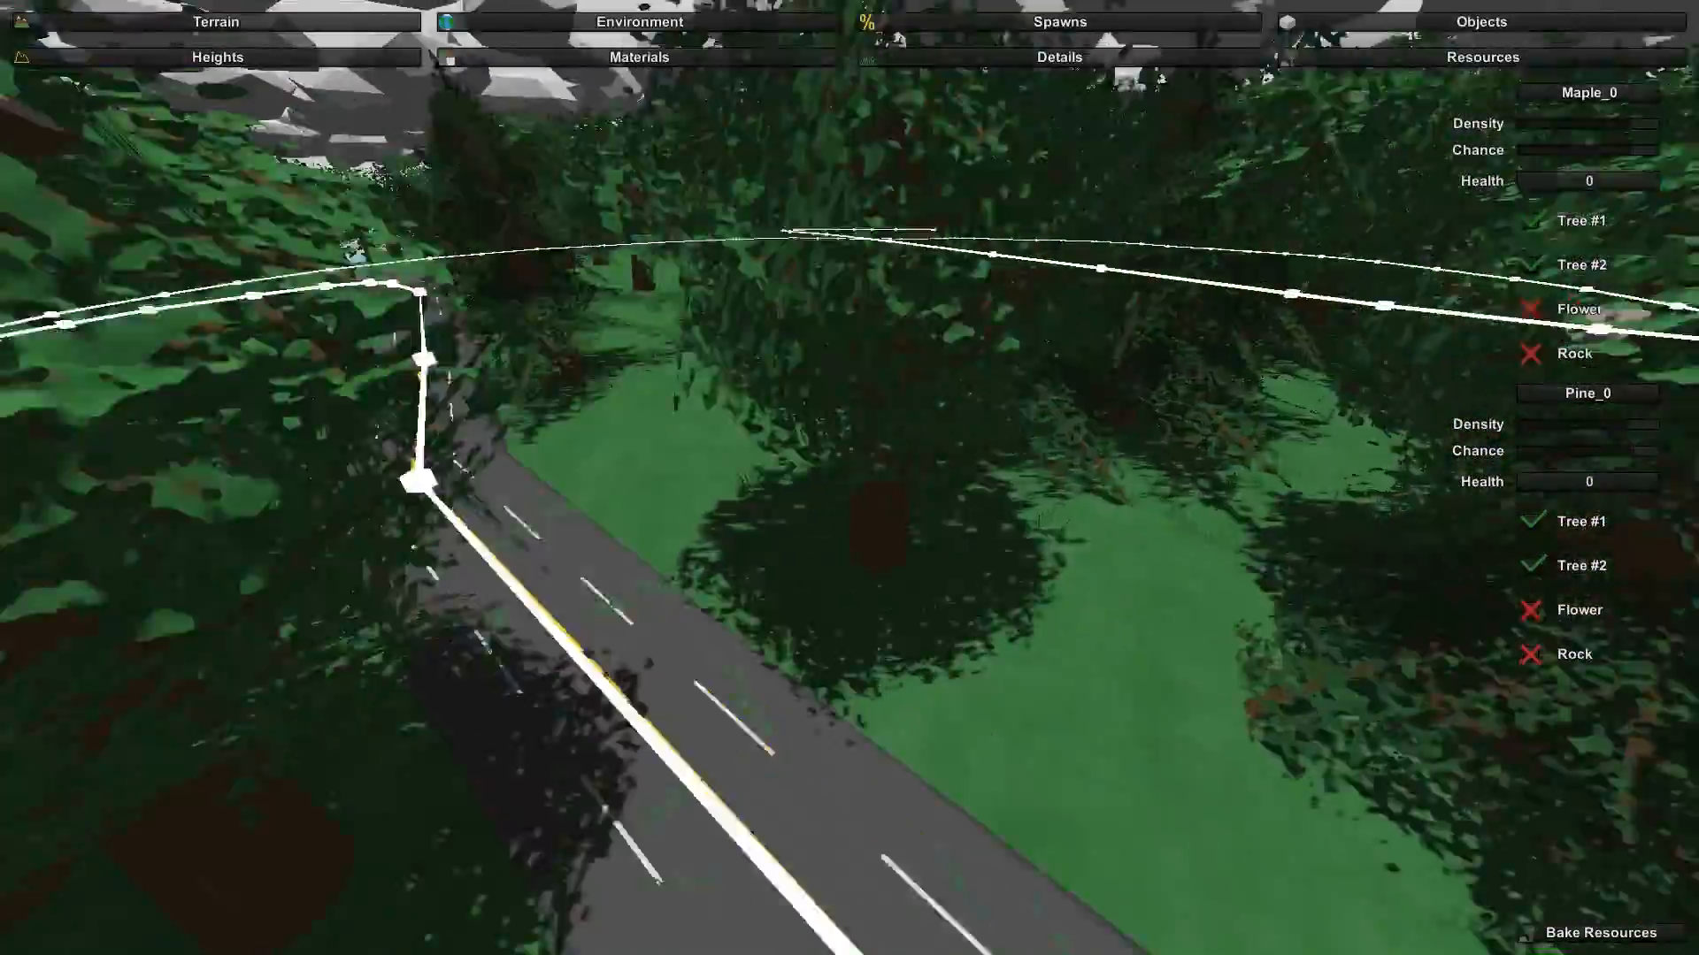
key("w")
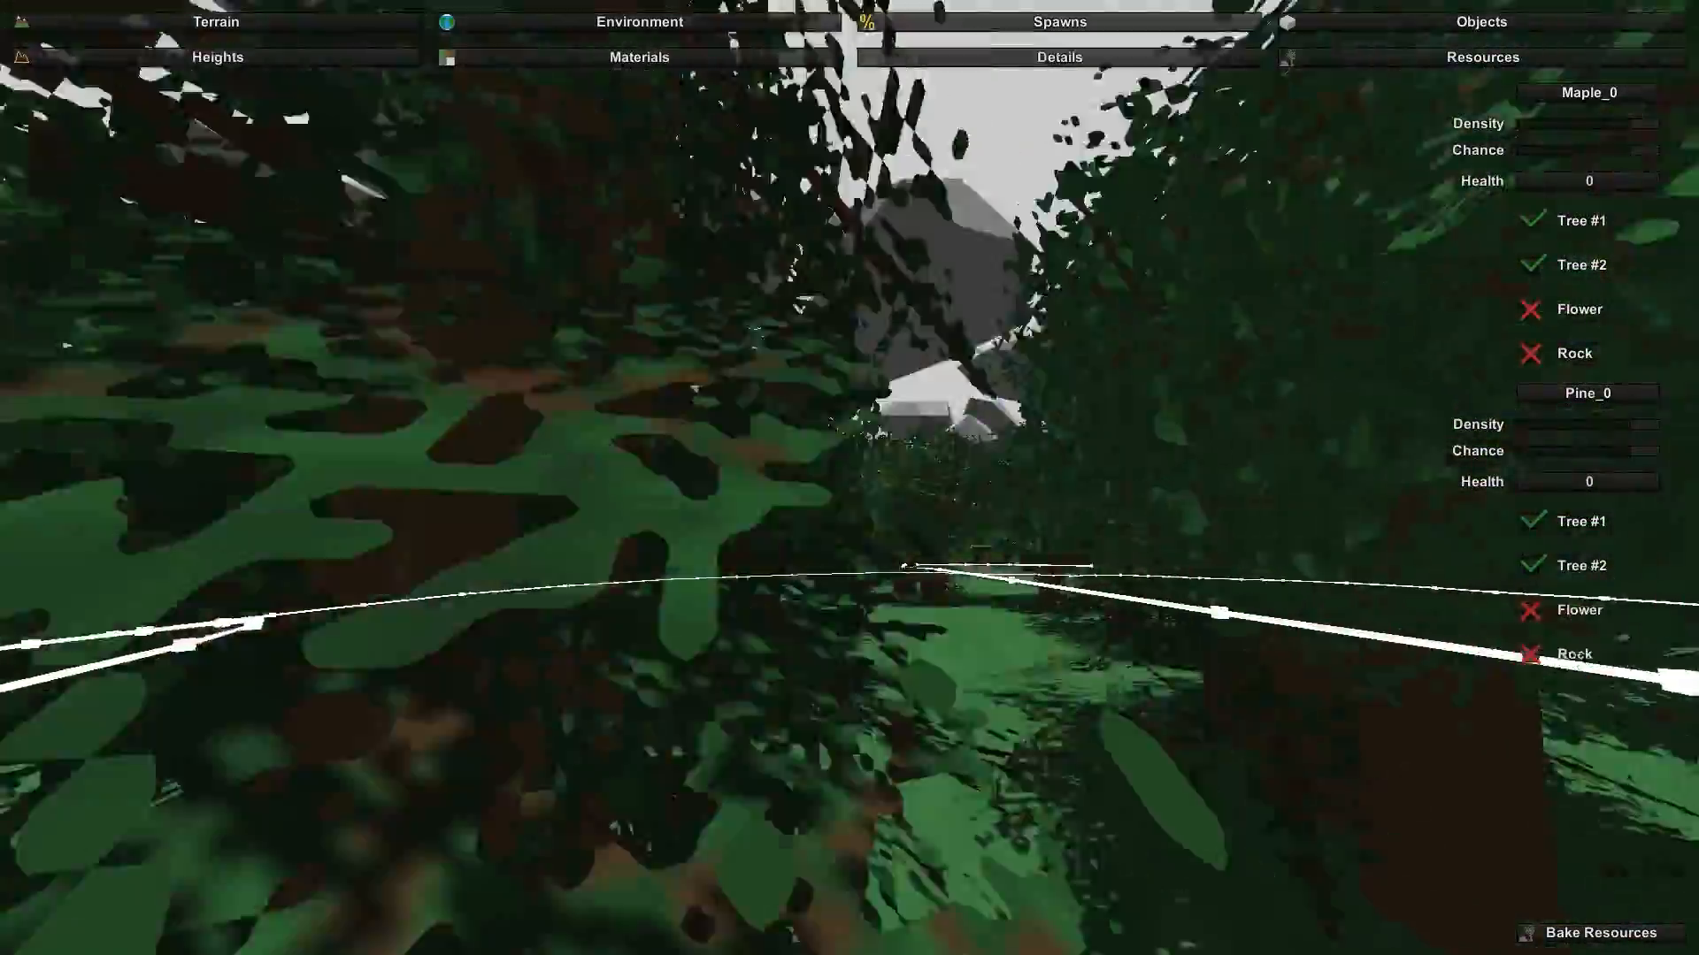
key("w")
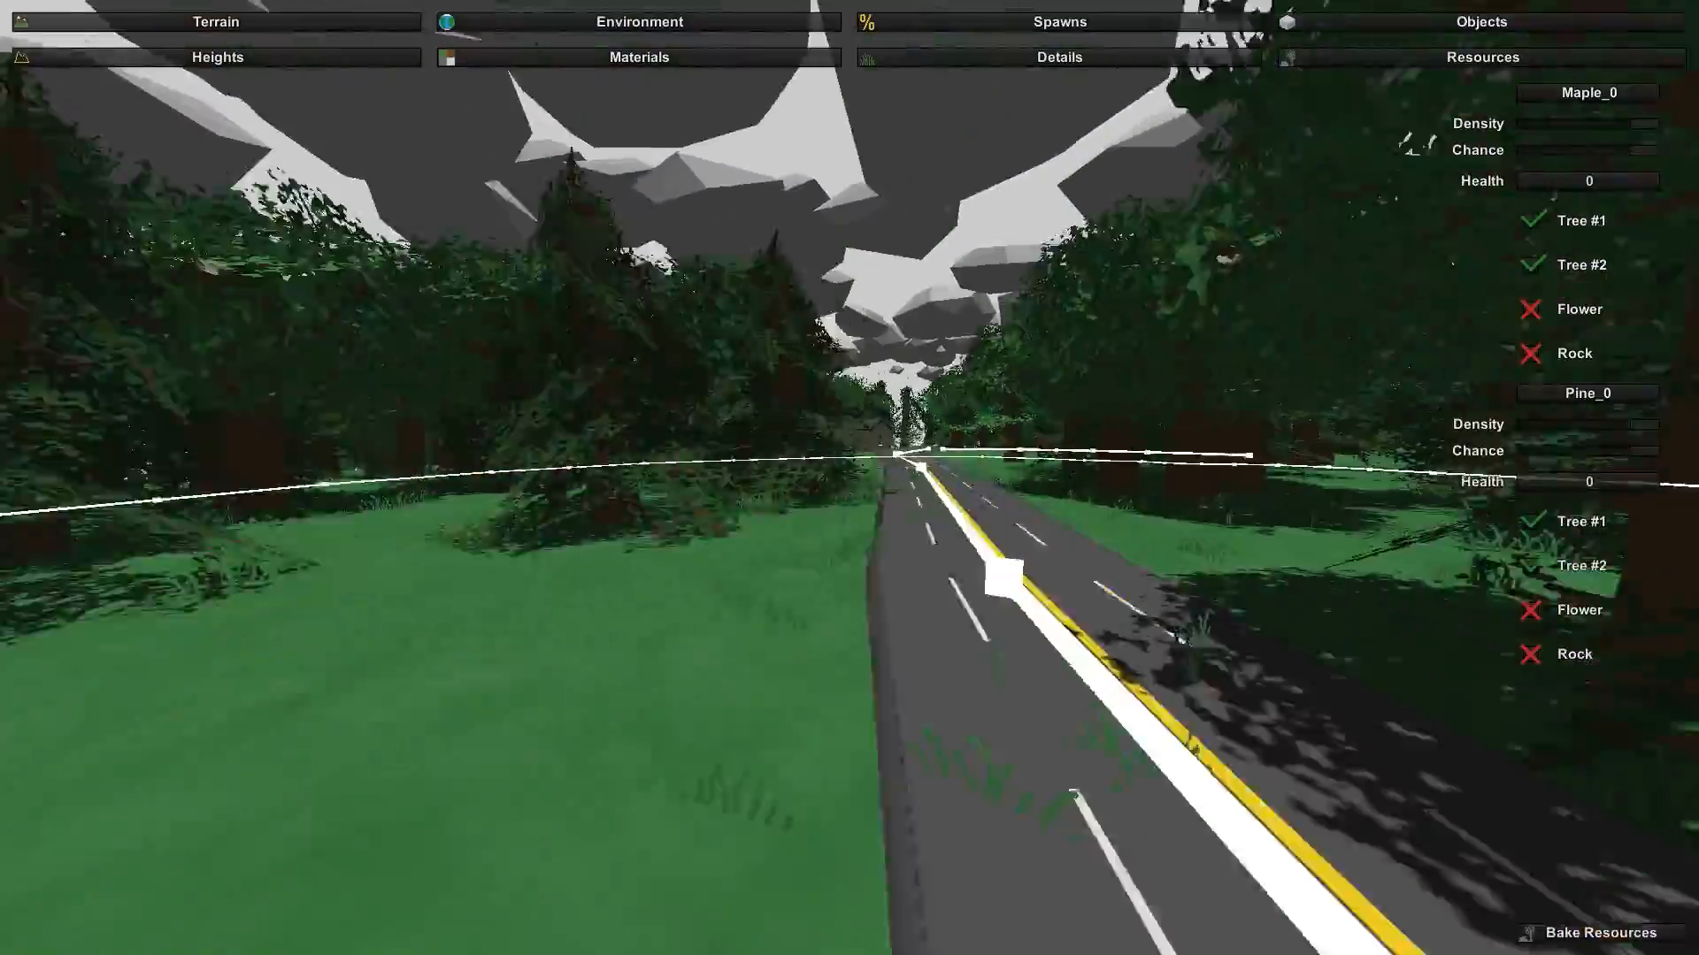
key("w")
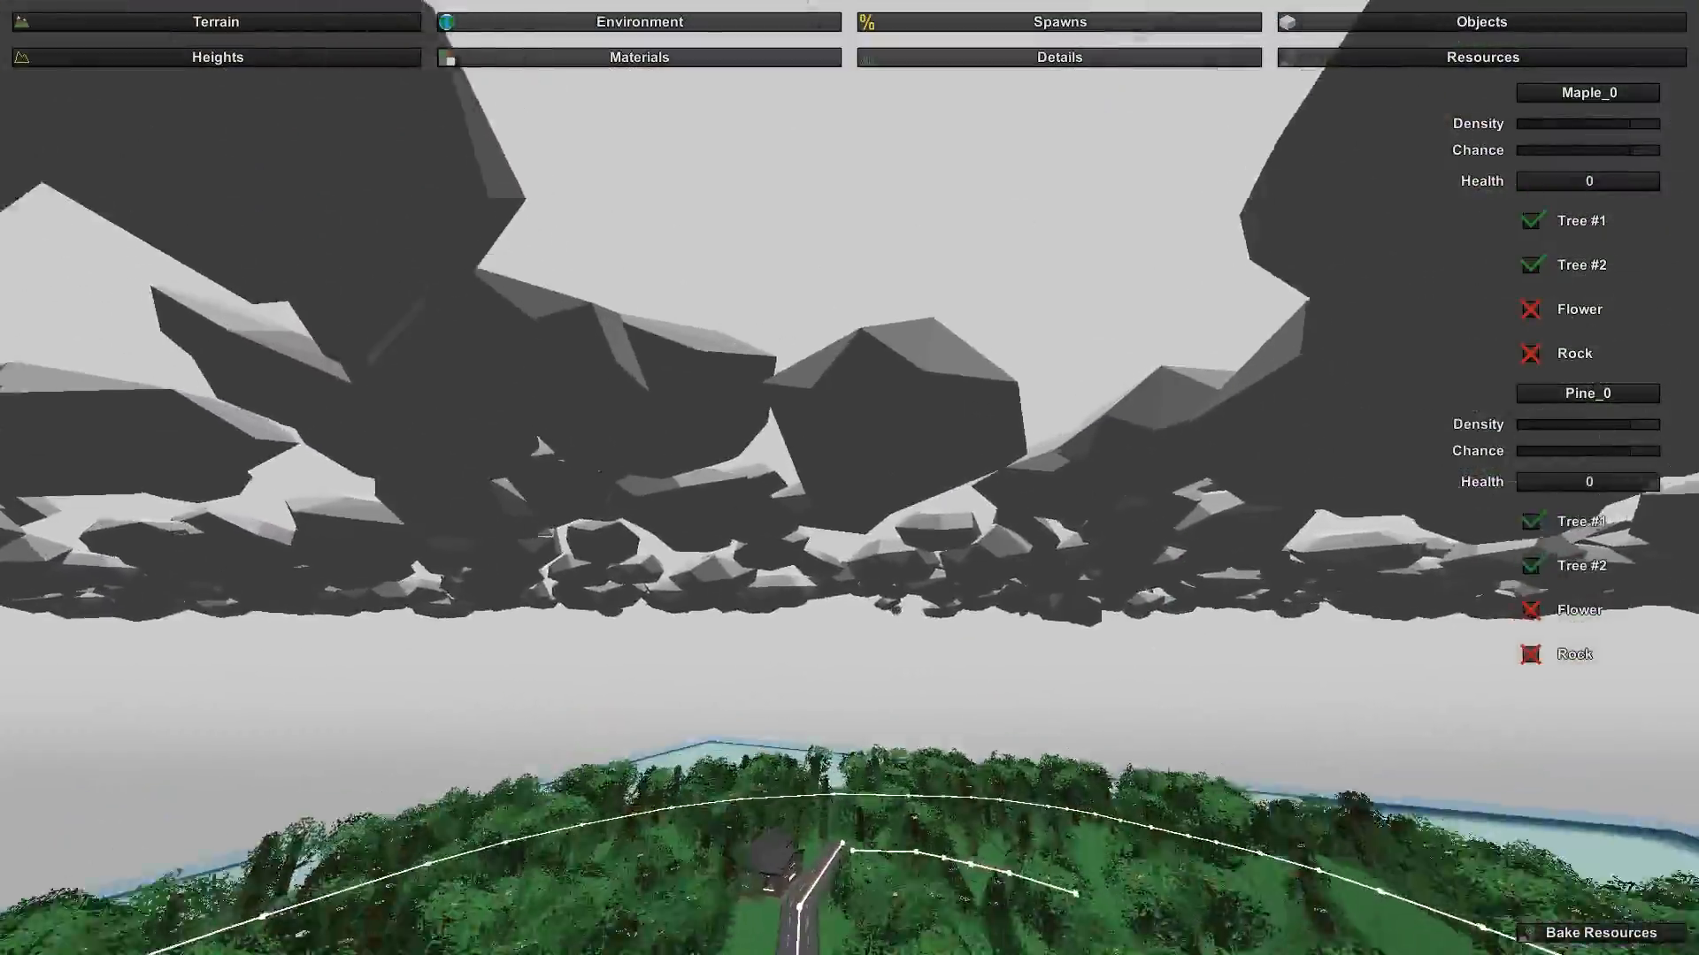
key("w")
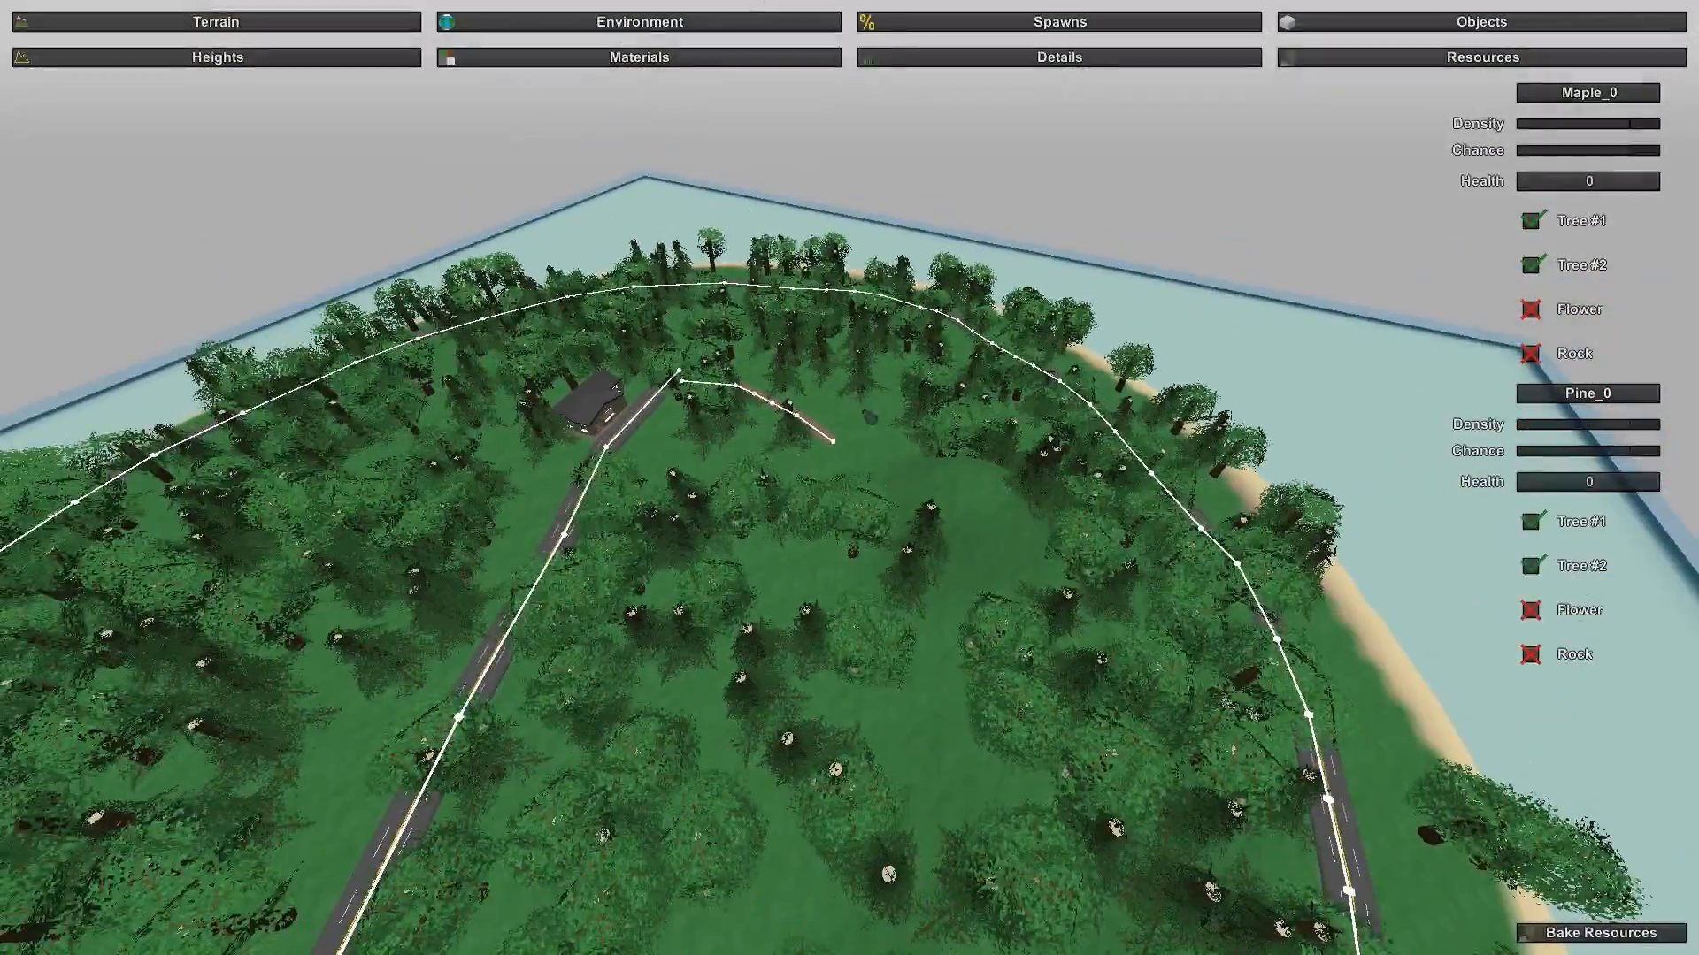
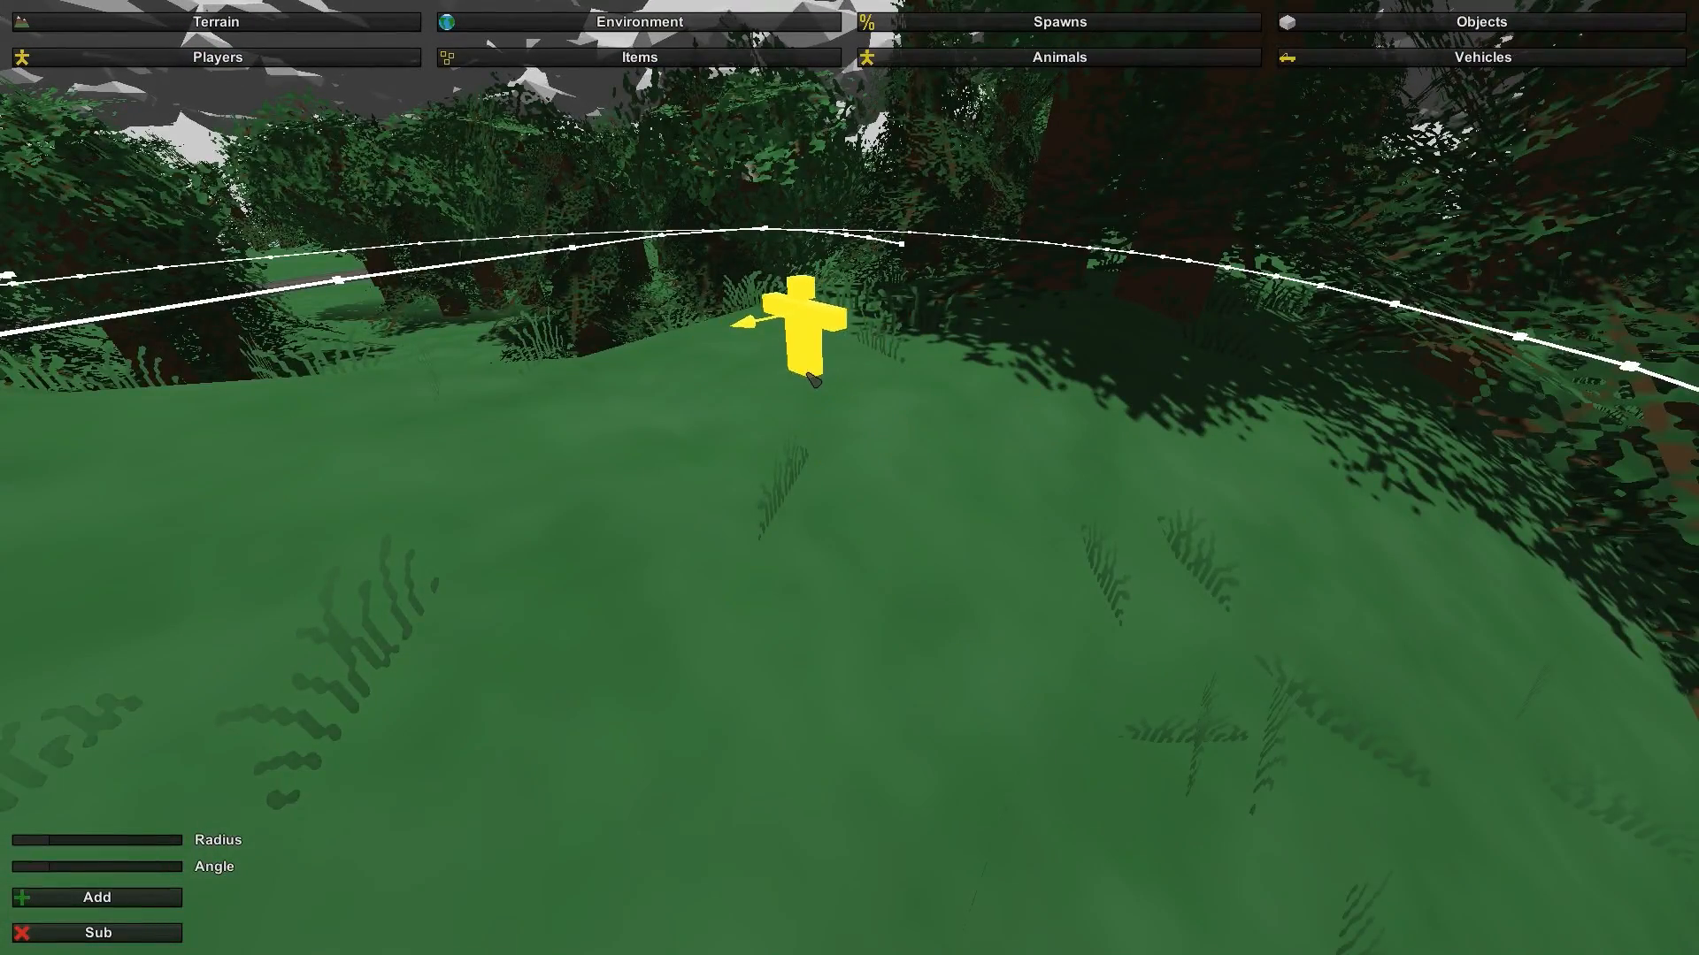
Step: Adjust the player spawn's facing angle and place a player spawn on the grassy hilltop
left_click_drag(53, 865, 91, 856)
mouse_move(495, 611)
right_mouse_down()
mouse_move(492, 591)
mouse_move(619, 610)
mouse_move(884, 478)
right_mouse_up()
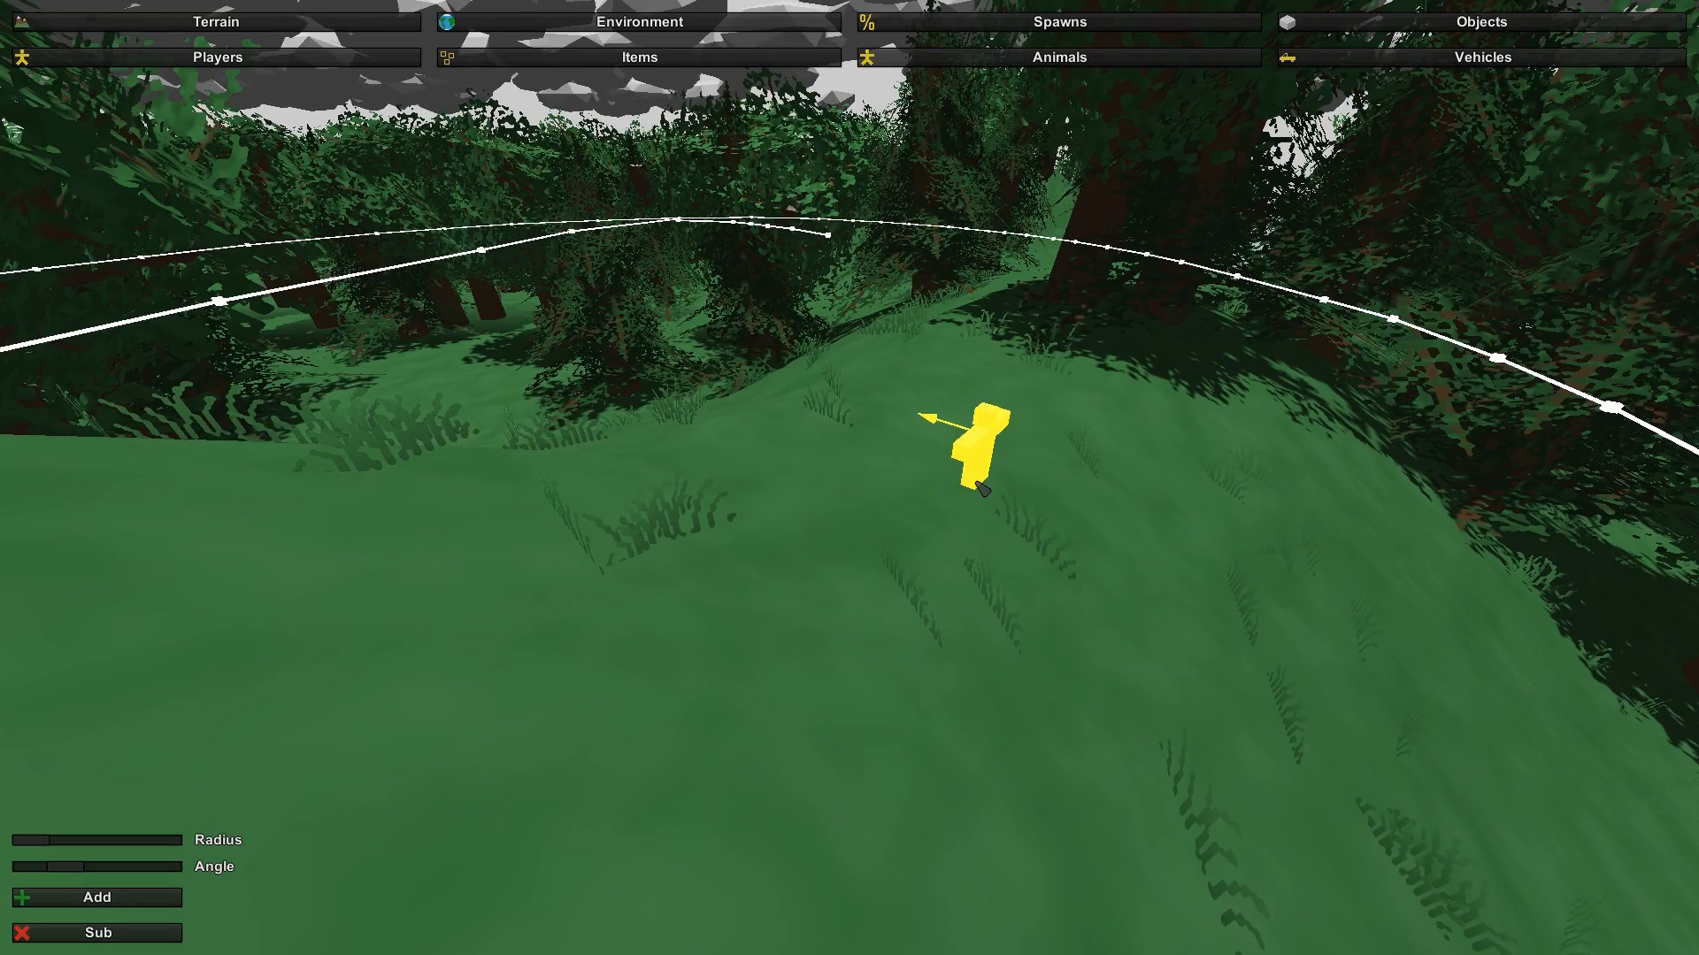
left_click(975, 461)
Step: Set the Military item table's colour to 170, 255, 0 and add a tier named Common
key("s")
mouse_move(832, 480)
right_mouse_down()
mouse_move(837, 567)
mouse_move(893, 584)
mouse_move(850, 531)
mouse_move(796, 389)
mouse_move(752, 380)
mouse_move(797, 292)
mouse_move(752, 363)
mouse_move(876, 548)
mouse_move(708, 637)
mouse_move(690, 628)
mouse_move(708, 575)
mouse_move(999, 407)
right_mouse_up()
key("w")
key("w")
key("s")
key("w")
key("s")
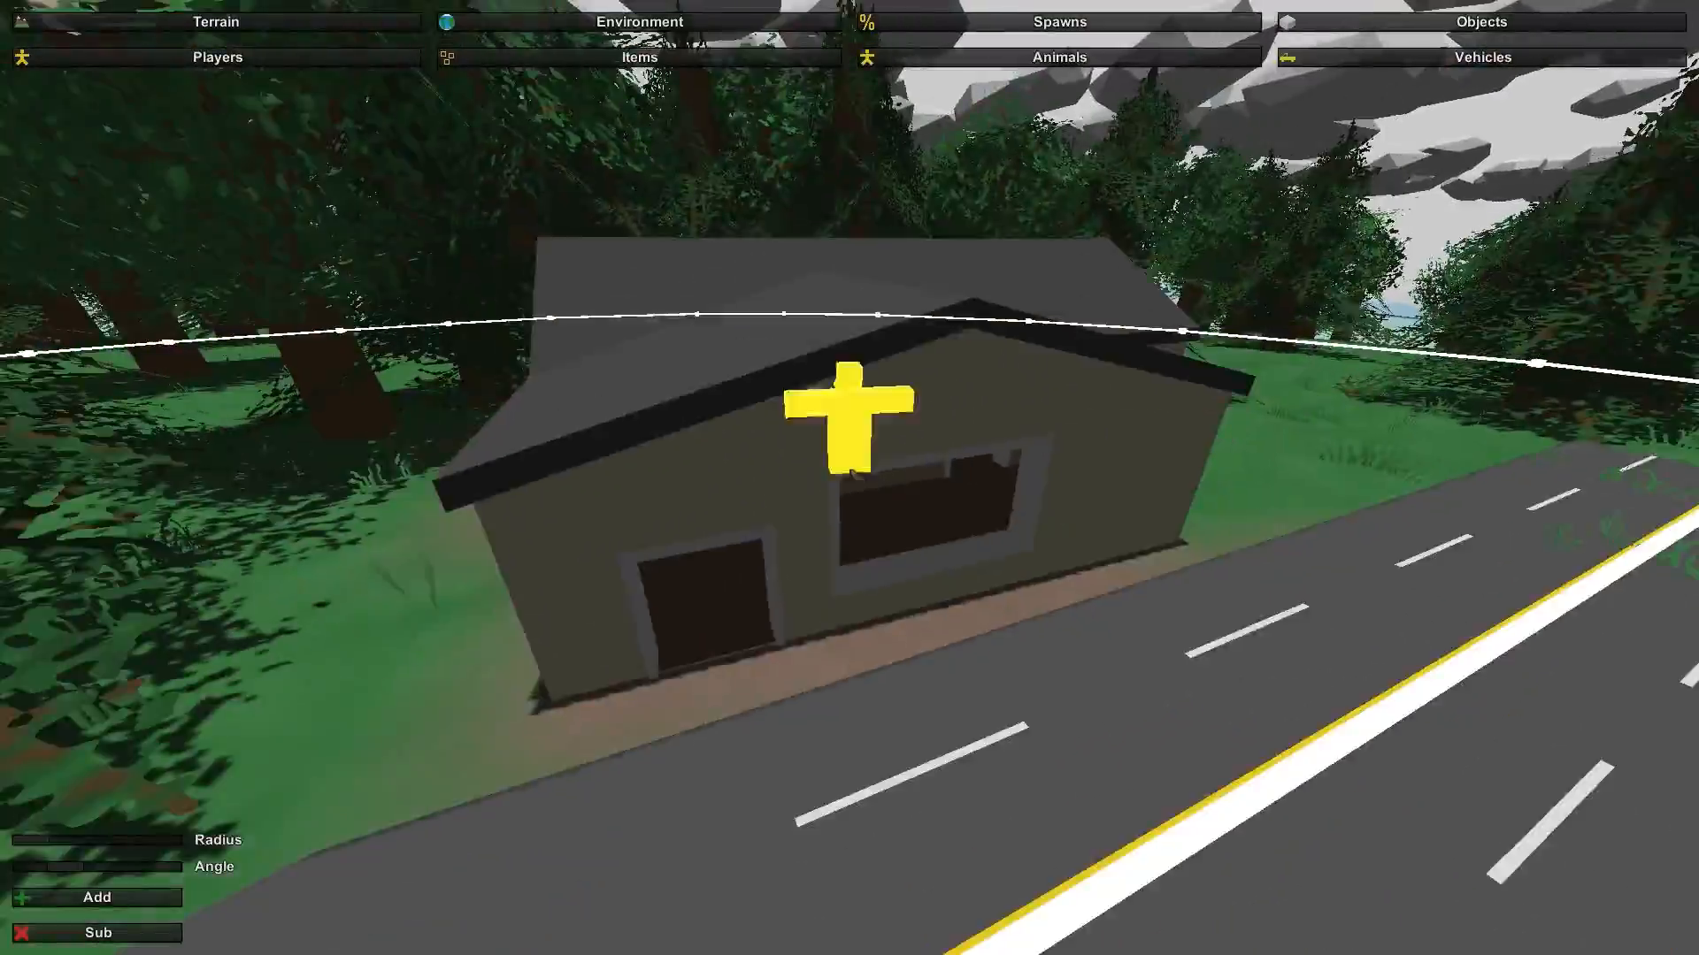
left_click(784, 64)
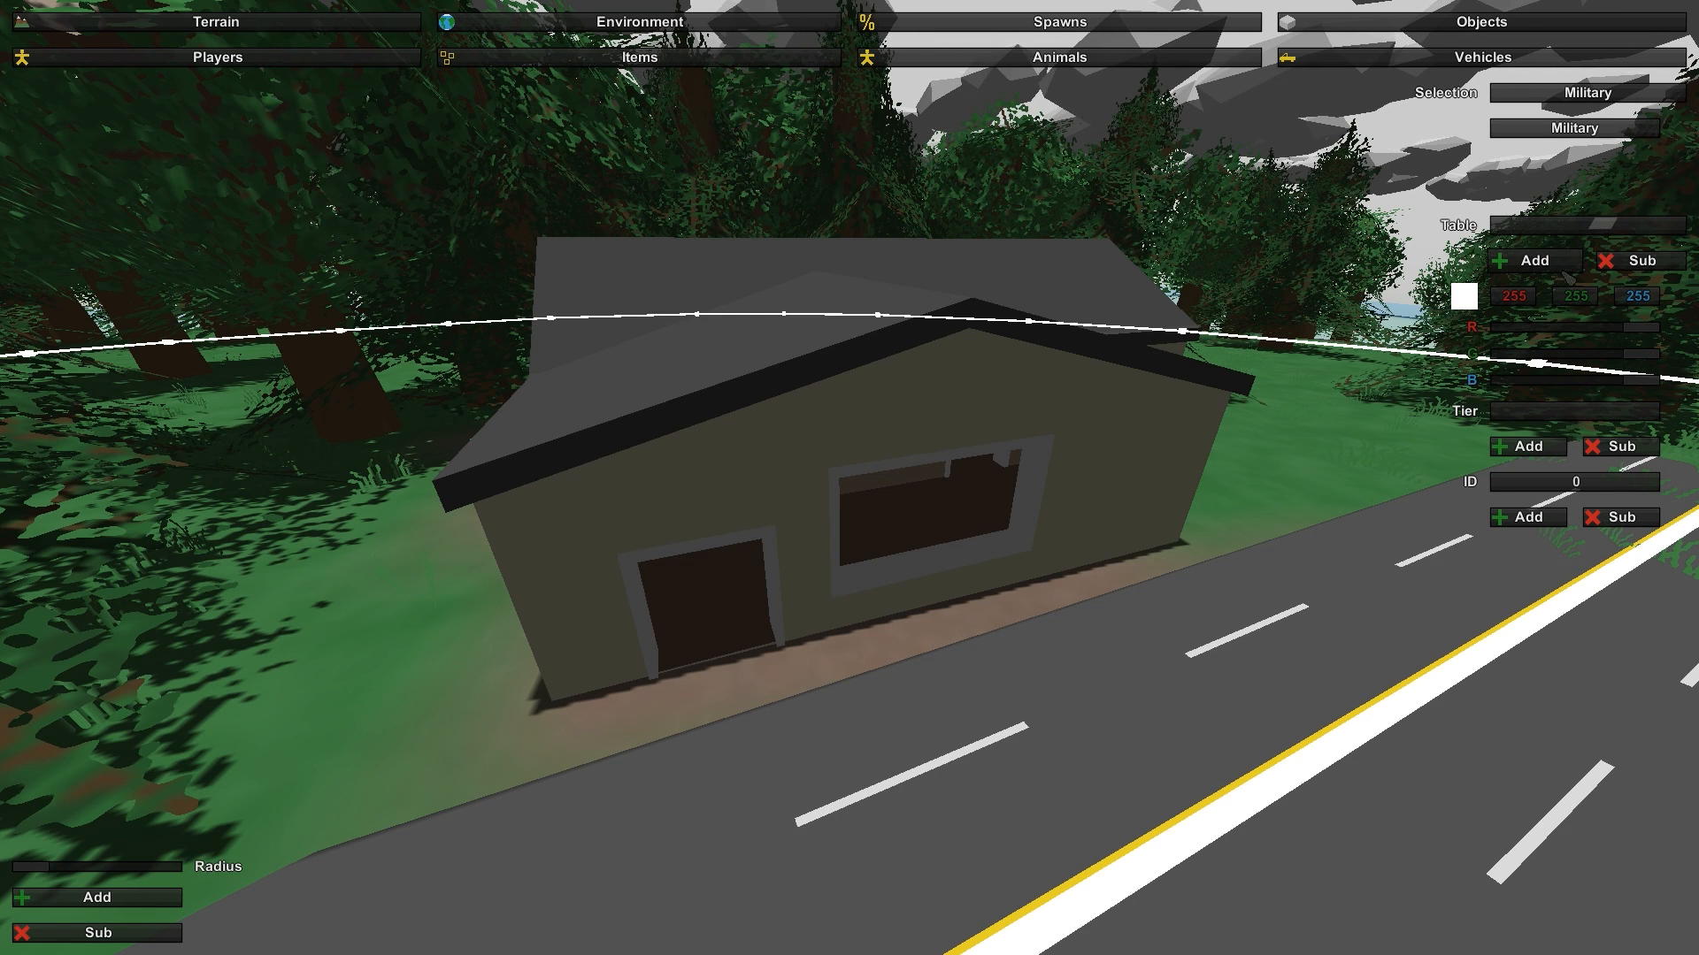
mouse_move(1640, 327)
left_mouse_down()
mouse_move(1548, 393)
mouse_move(1628, 351)
left_mouse_up()
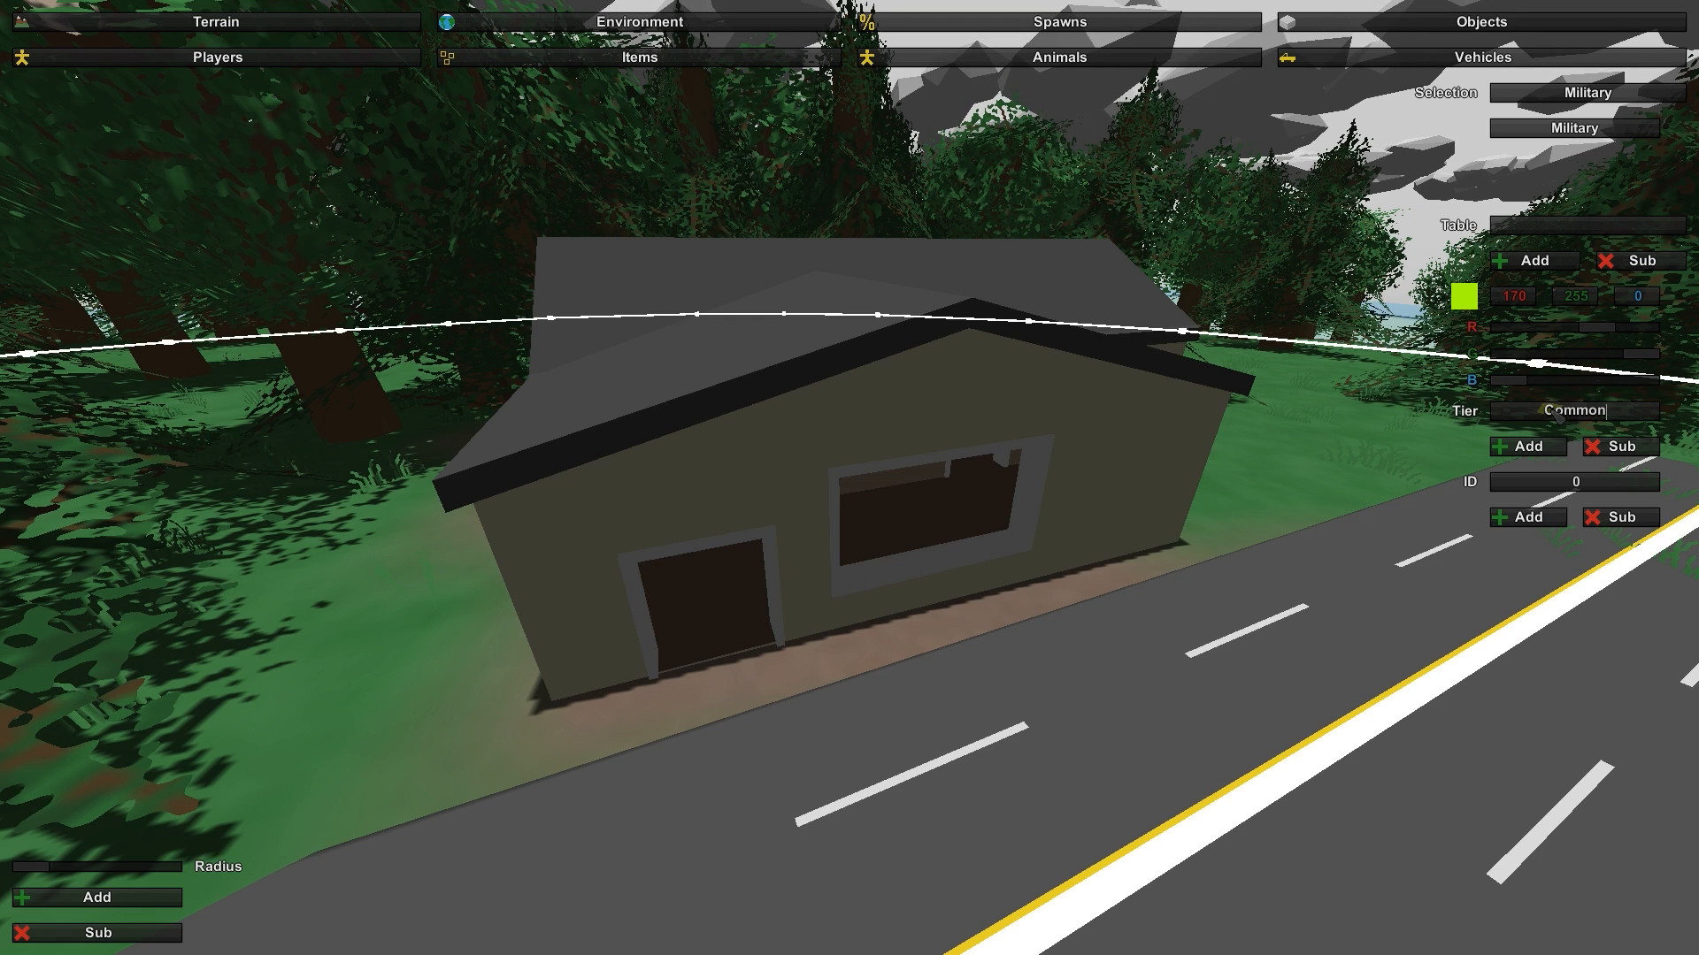
left_click(1547, 447)
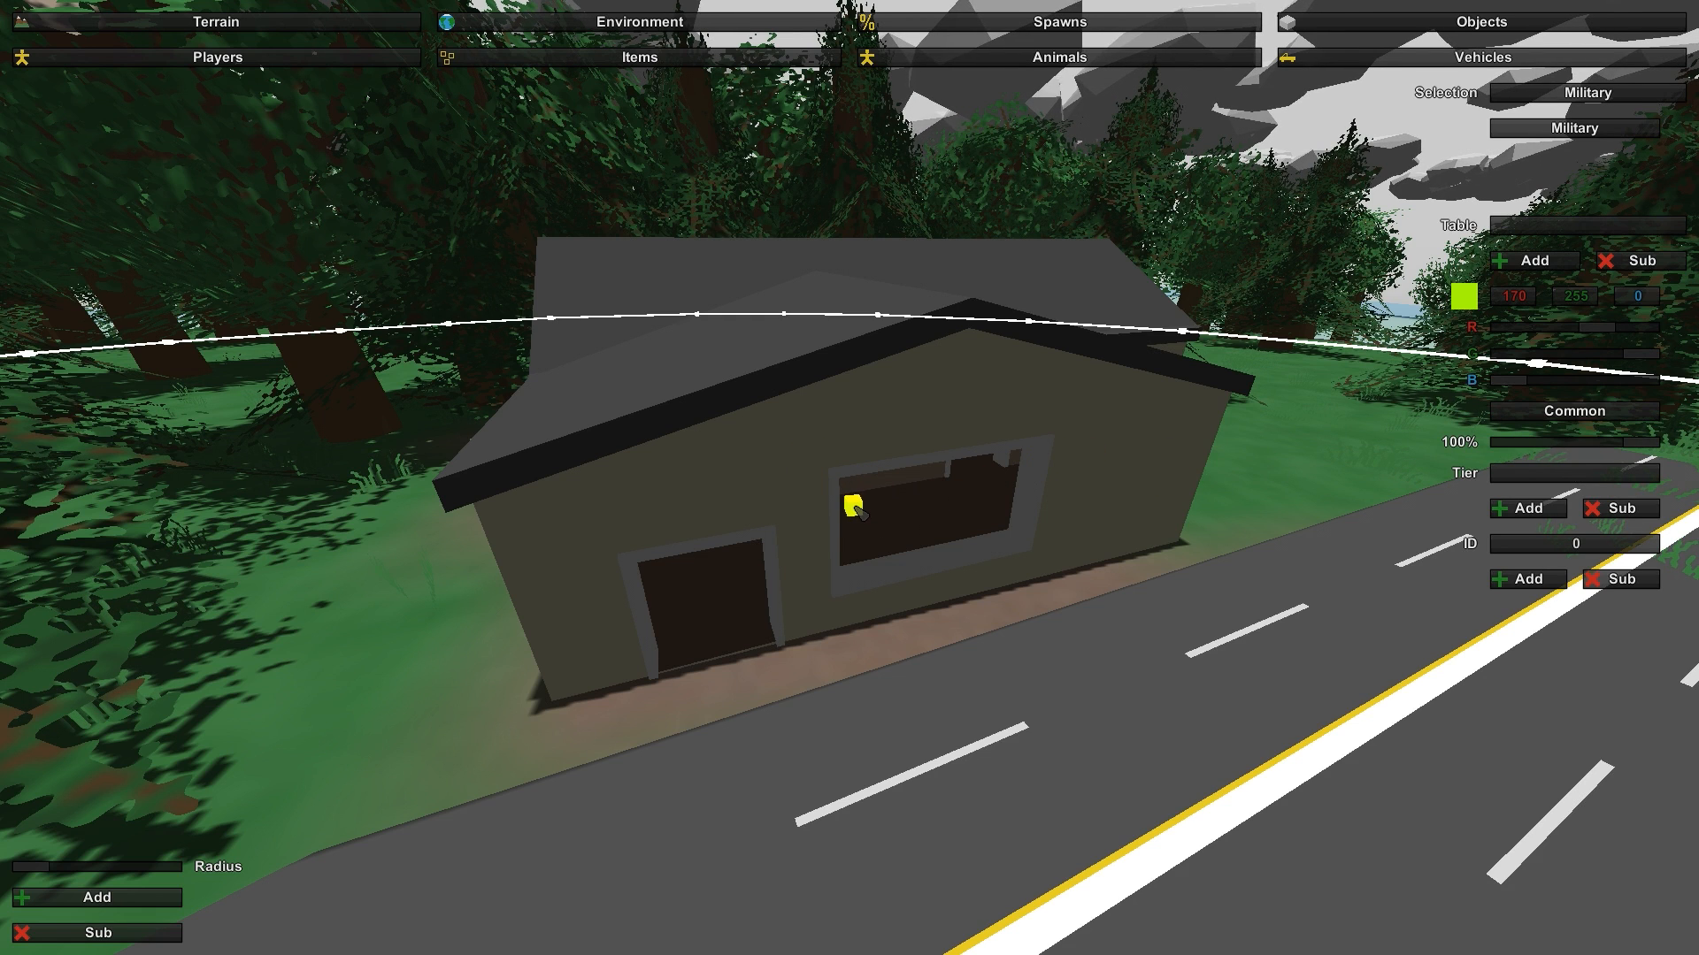
Step: Place several Military item spawns on the floors inside the roadside house
key("w")
right_click_drag(847, 529, 850, 470)
left_click(774, 421)
right_click_drag(705, 657, 849, 477)
key("a")
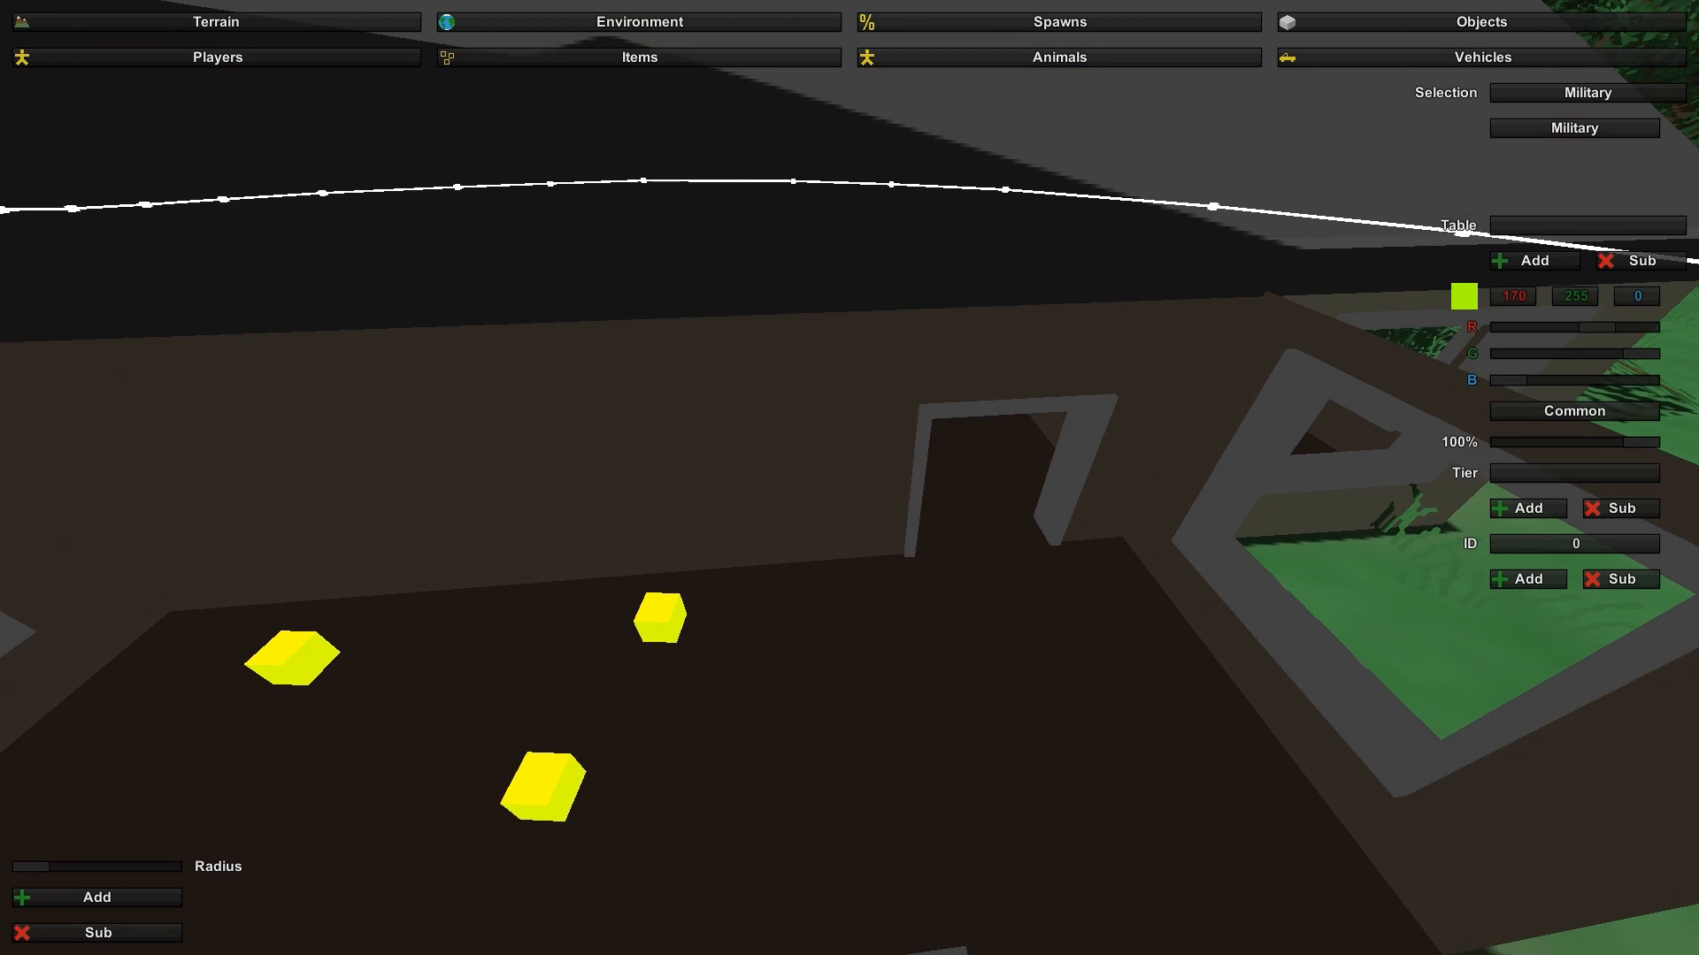
left_click(1153, 761)
key("w")
right_click_drag(1021, 528, 849, 478)
left_click(766, 495)
left_click(1088, 641)
right_click_drag(649, 645, 849, 478)
Step: Place two Military item spawns on the grassy hilltop beside the player spawn
key("w")
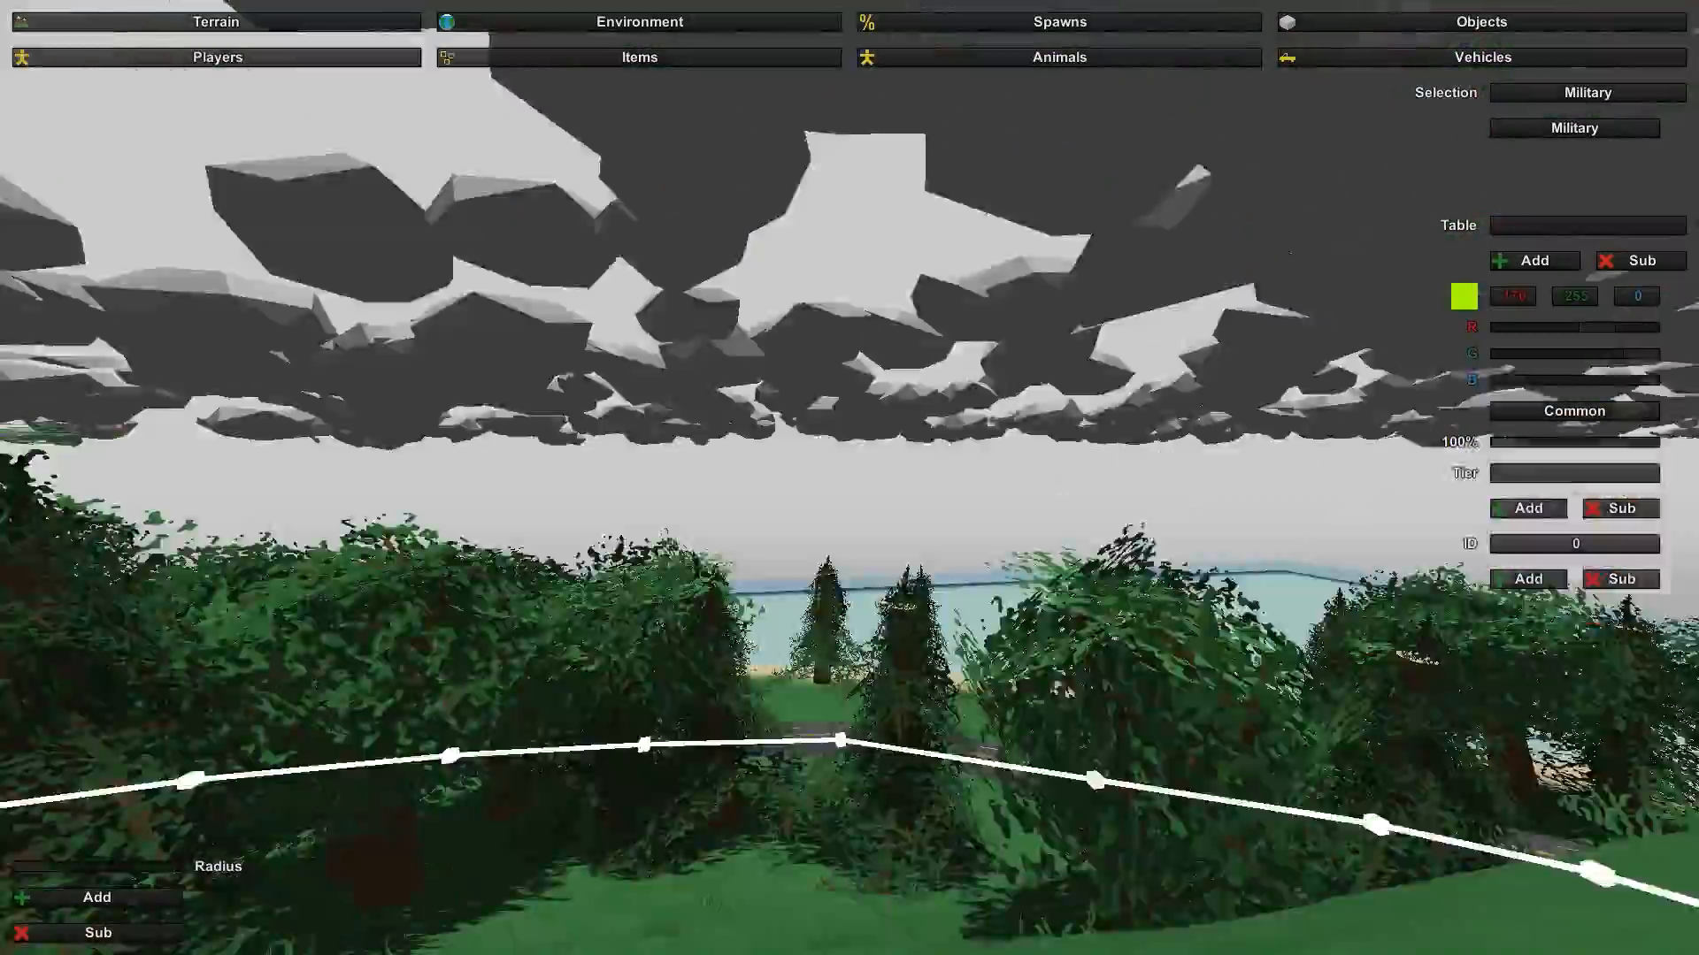
key("w")
mouse_move(849, 478)
right_mouse_down()
mouse_move(849, 673)
mouse_move(902, 699)
right_mouse_up()
left_click(929, 391)
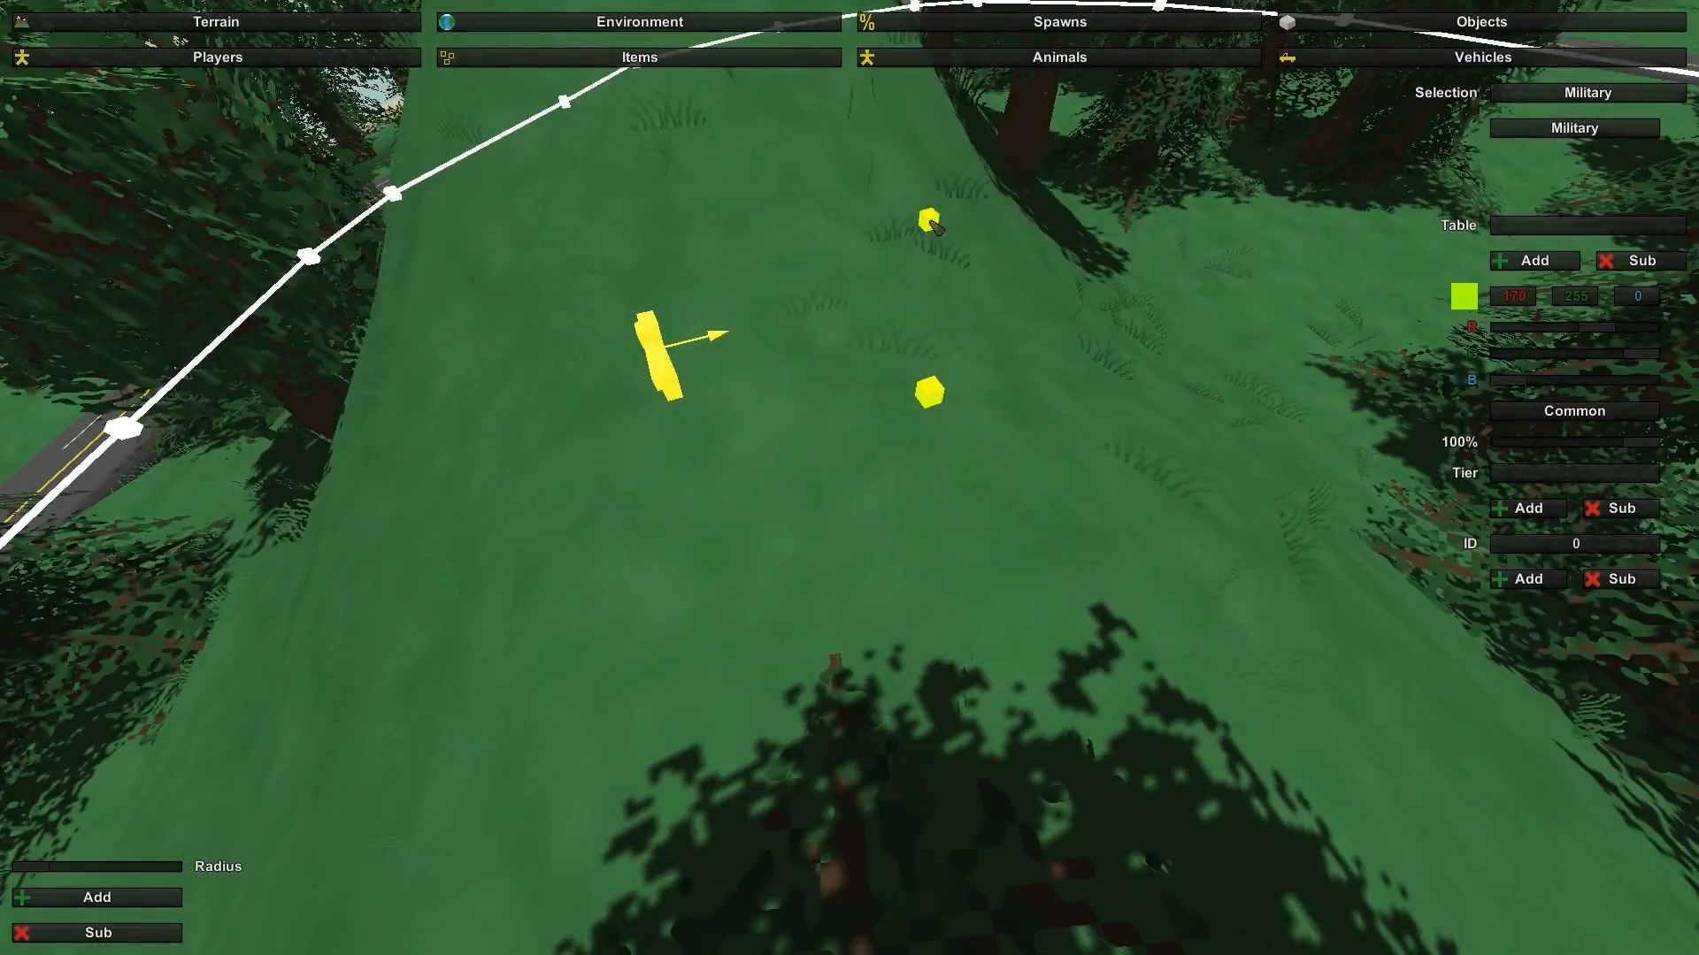
left_click(936, 227)
Step: Add a tier named Rare with an 85% chance to the Military table and select the Common tier
mouse_move(961, 323)
right_mouse_down()
mouse_move(938, 354)
mouse_move(867, 354)
mouse_move(796, 301)
mouse_move(797, 390)
right_mouse_up()
key("s")
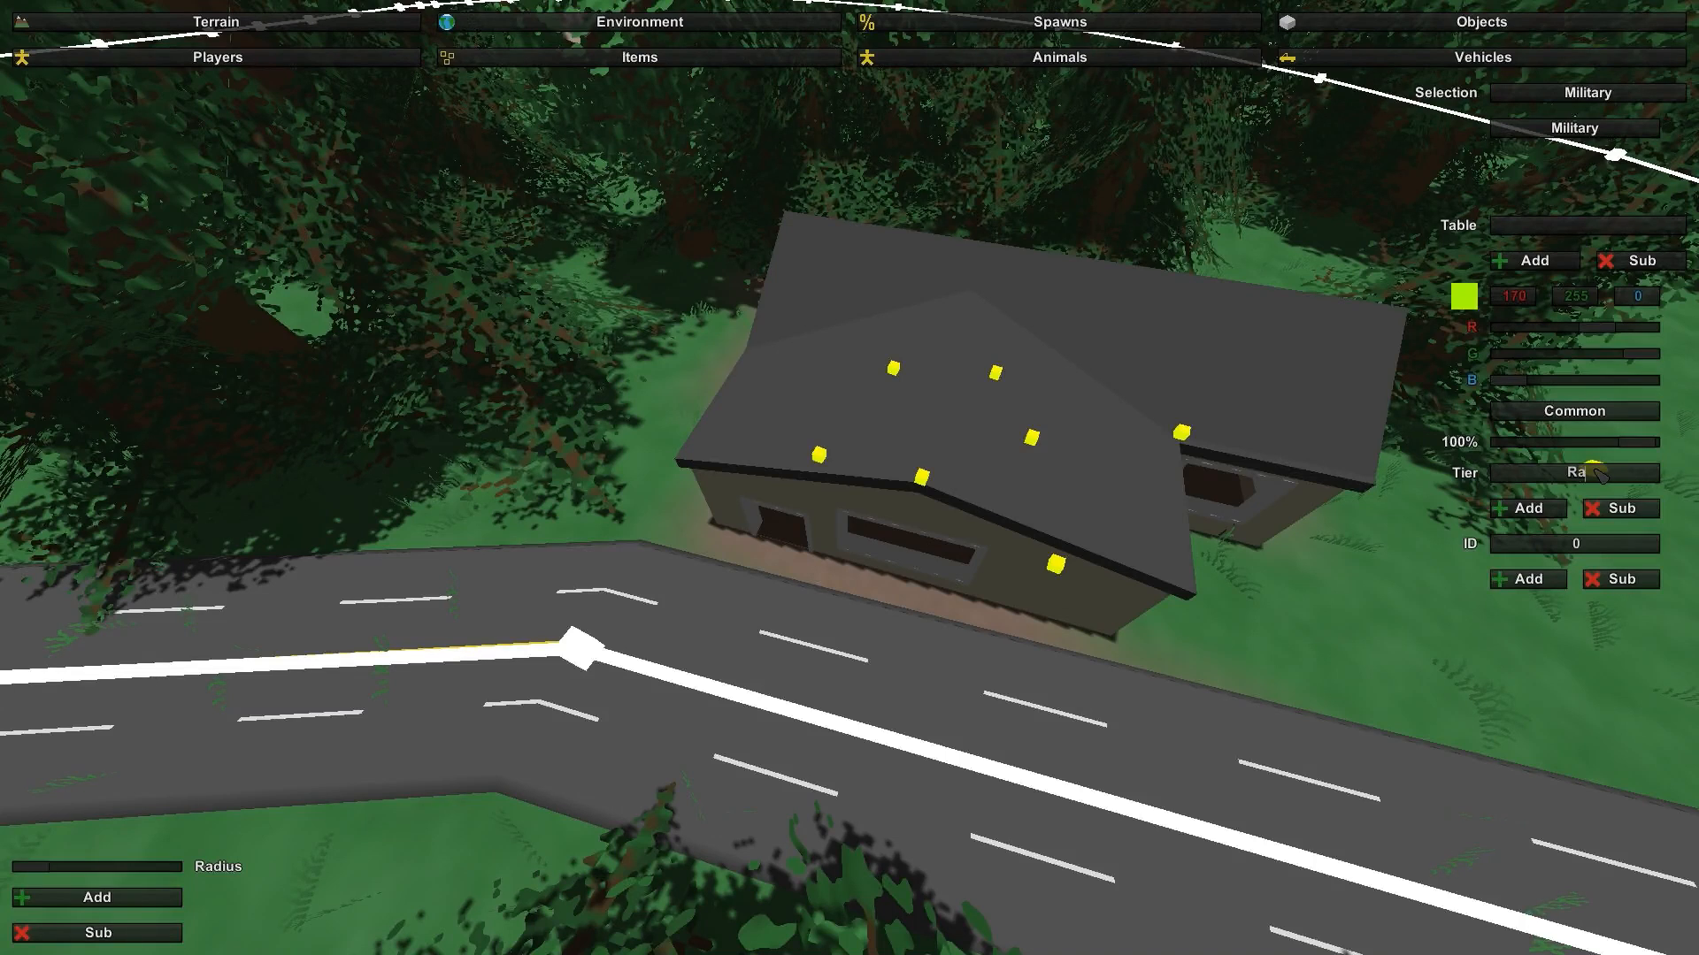
left_click(1528, 508)
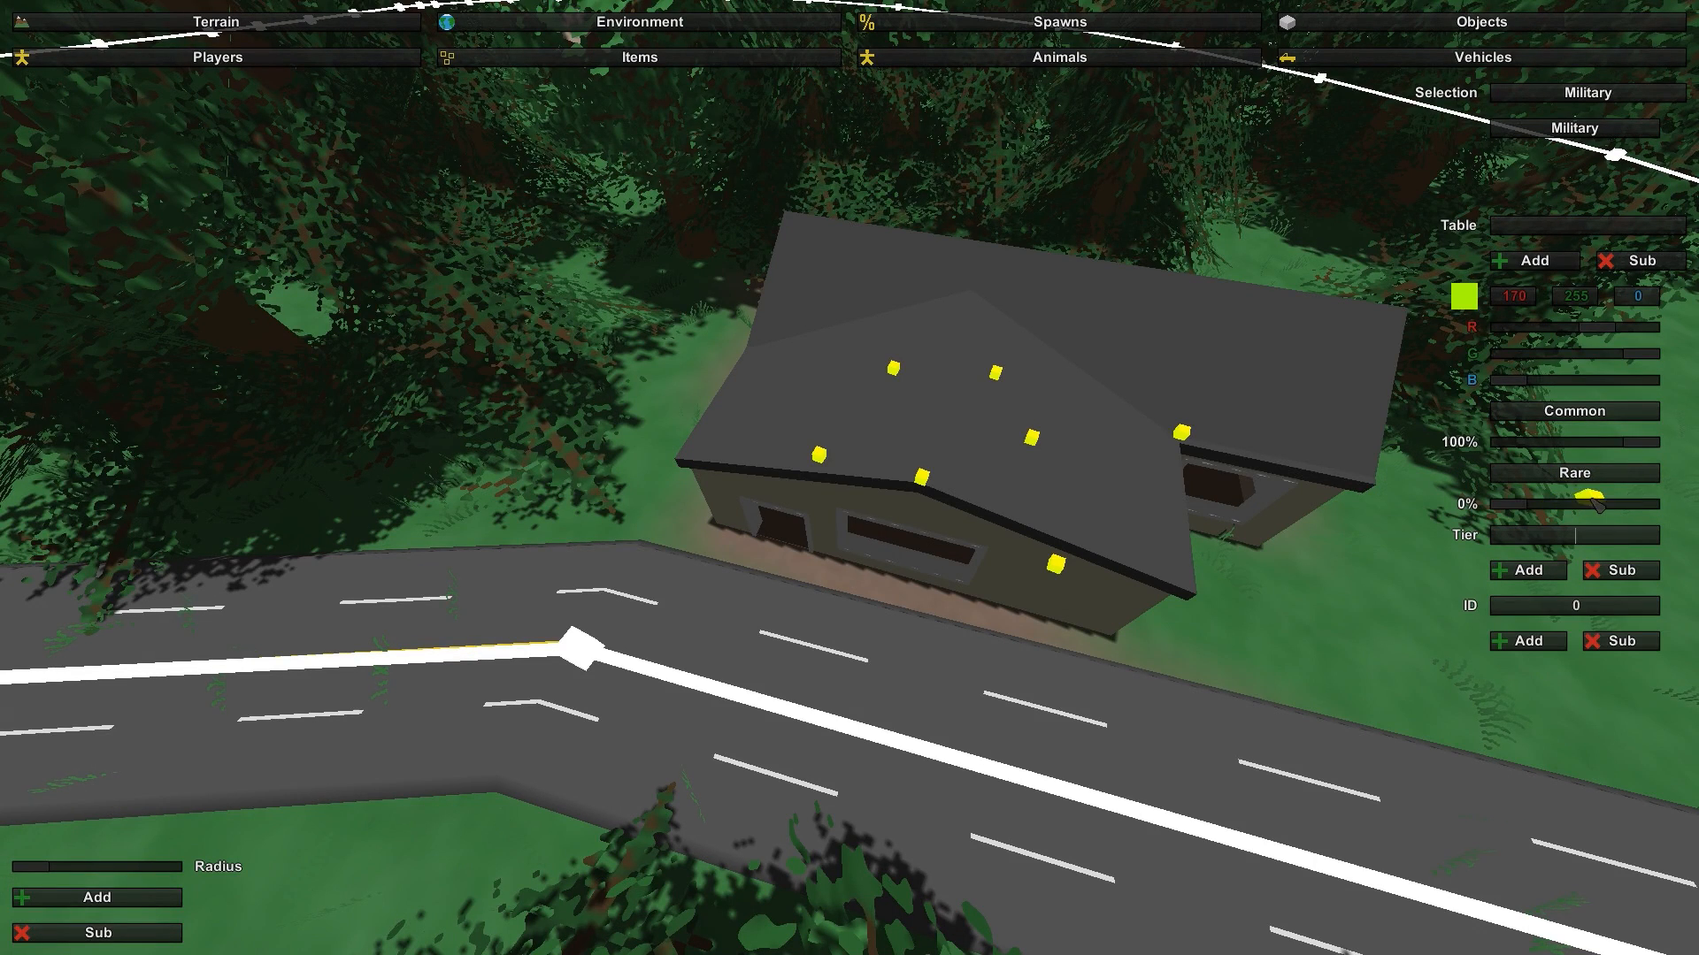
left_click_drag(1523, 511, 1638, 513)
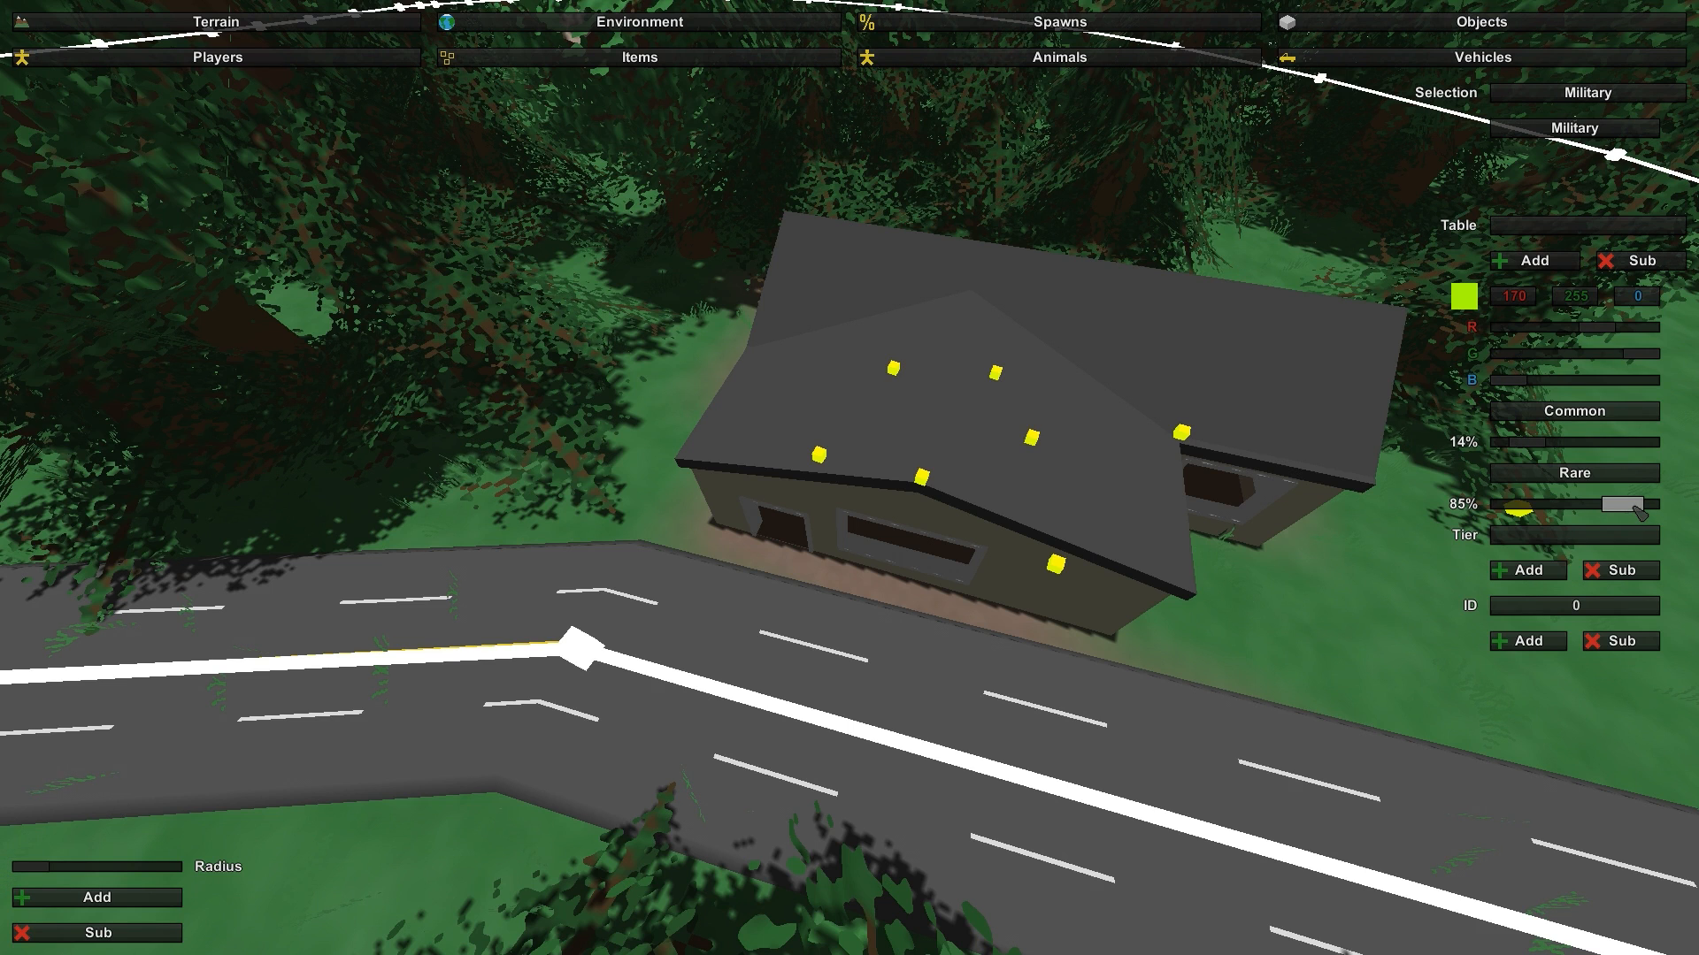
left_click(1571, 409)
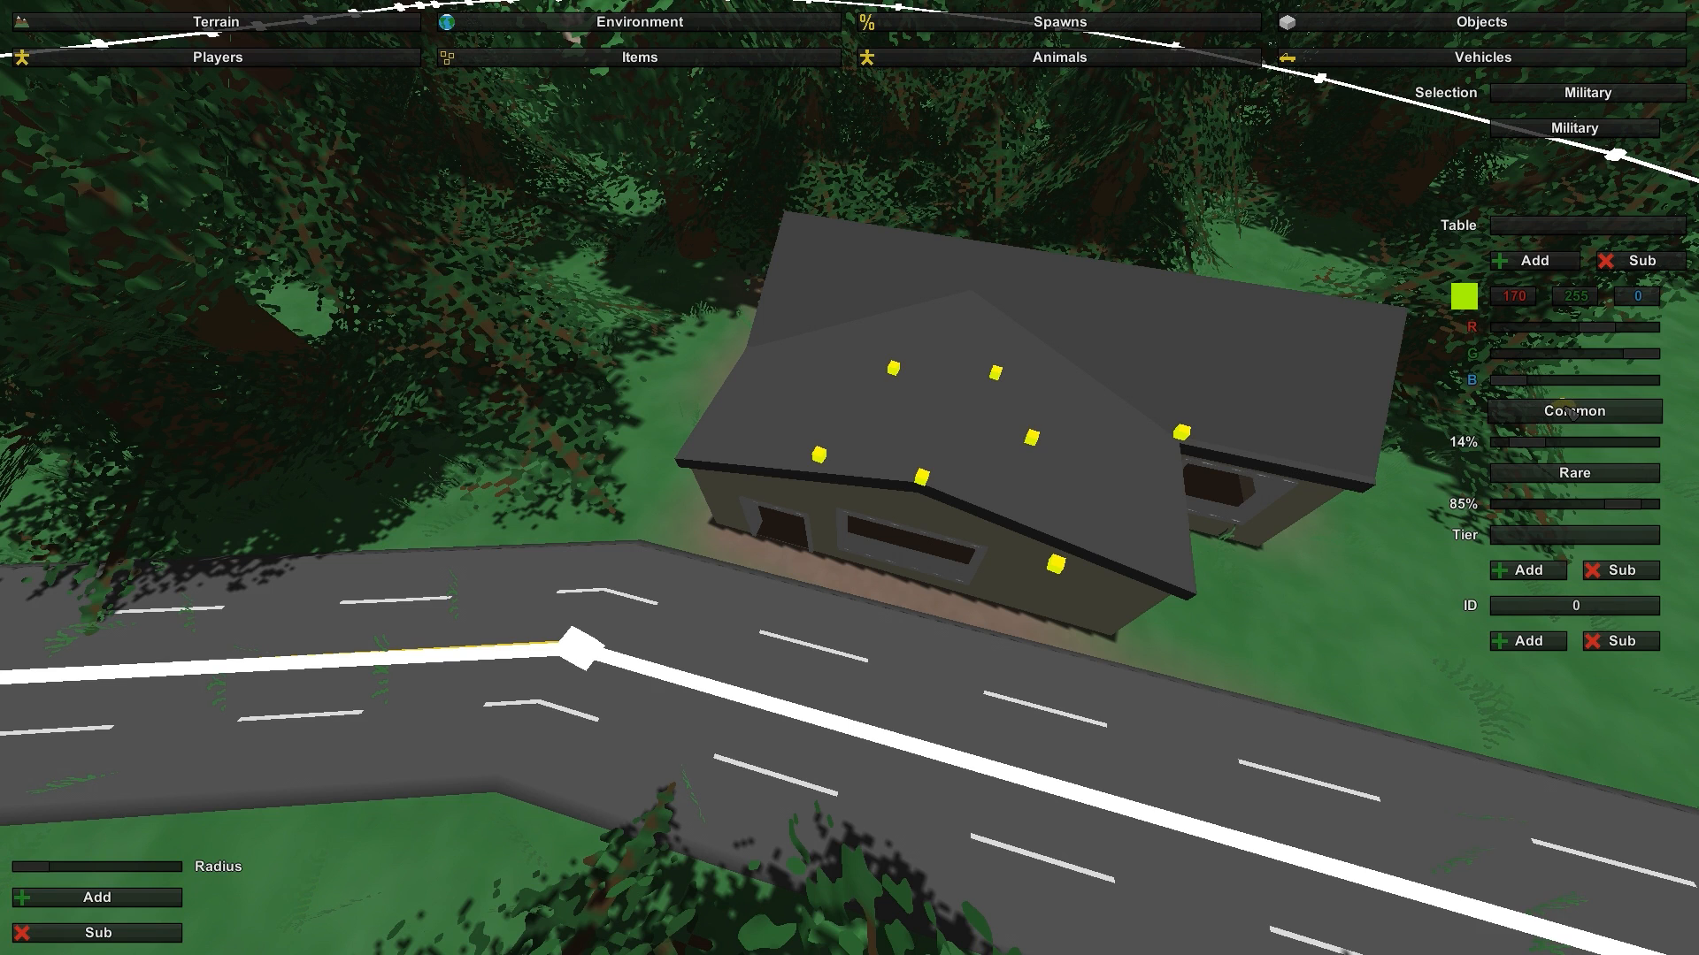
left_click(993, 471)
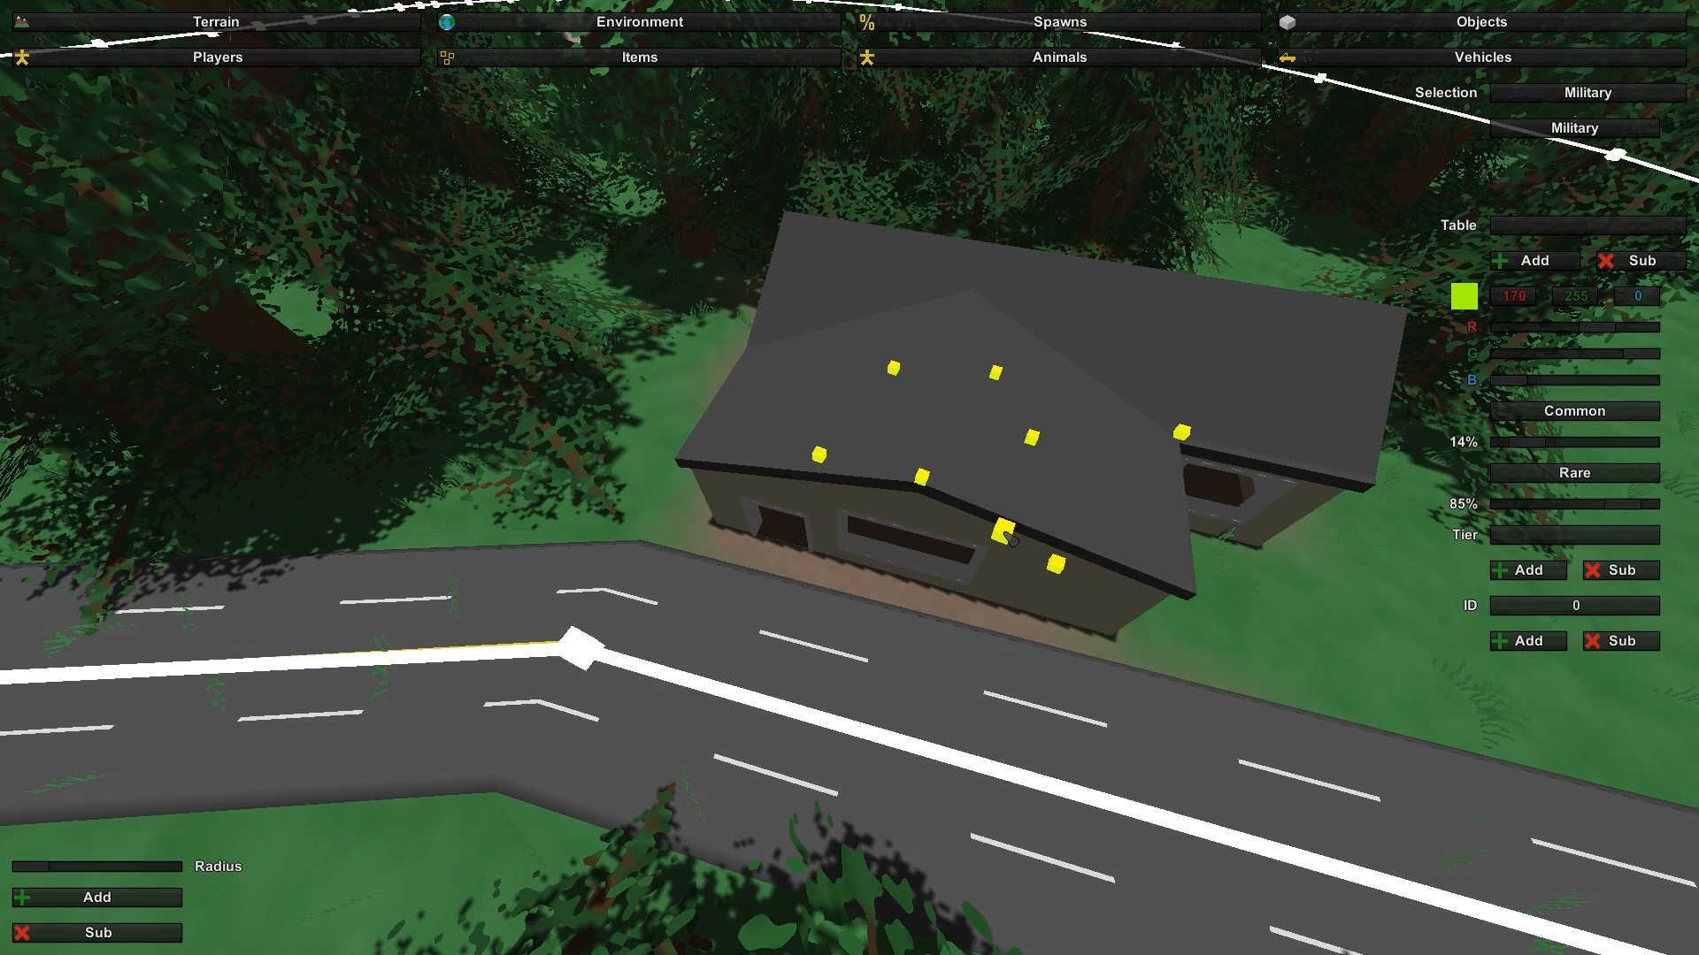
mouse_move(1009, 537)
left_mouse_down()
mouse_move(1540, 546)
mouse_move(1605, 598)
mouse_move(1123, 536)
mouse_move(1427, 462)
left_mouse_up()
mouse_move(1630, 440)
left_mouse_down()
mouse_move(1608, 419)
mouse_move(1550, 439)
left_mouse_up()
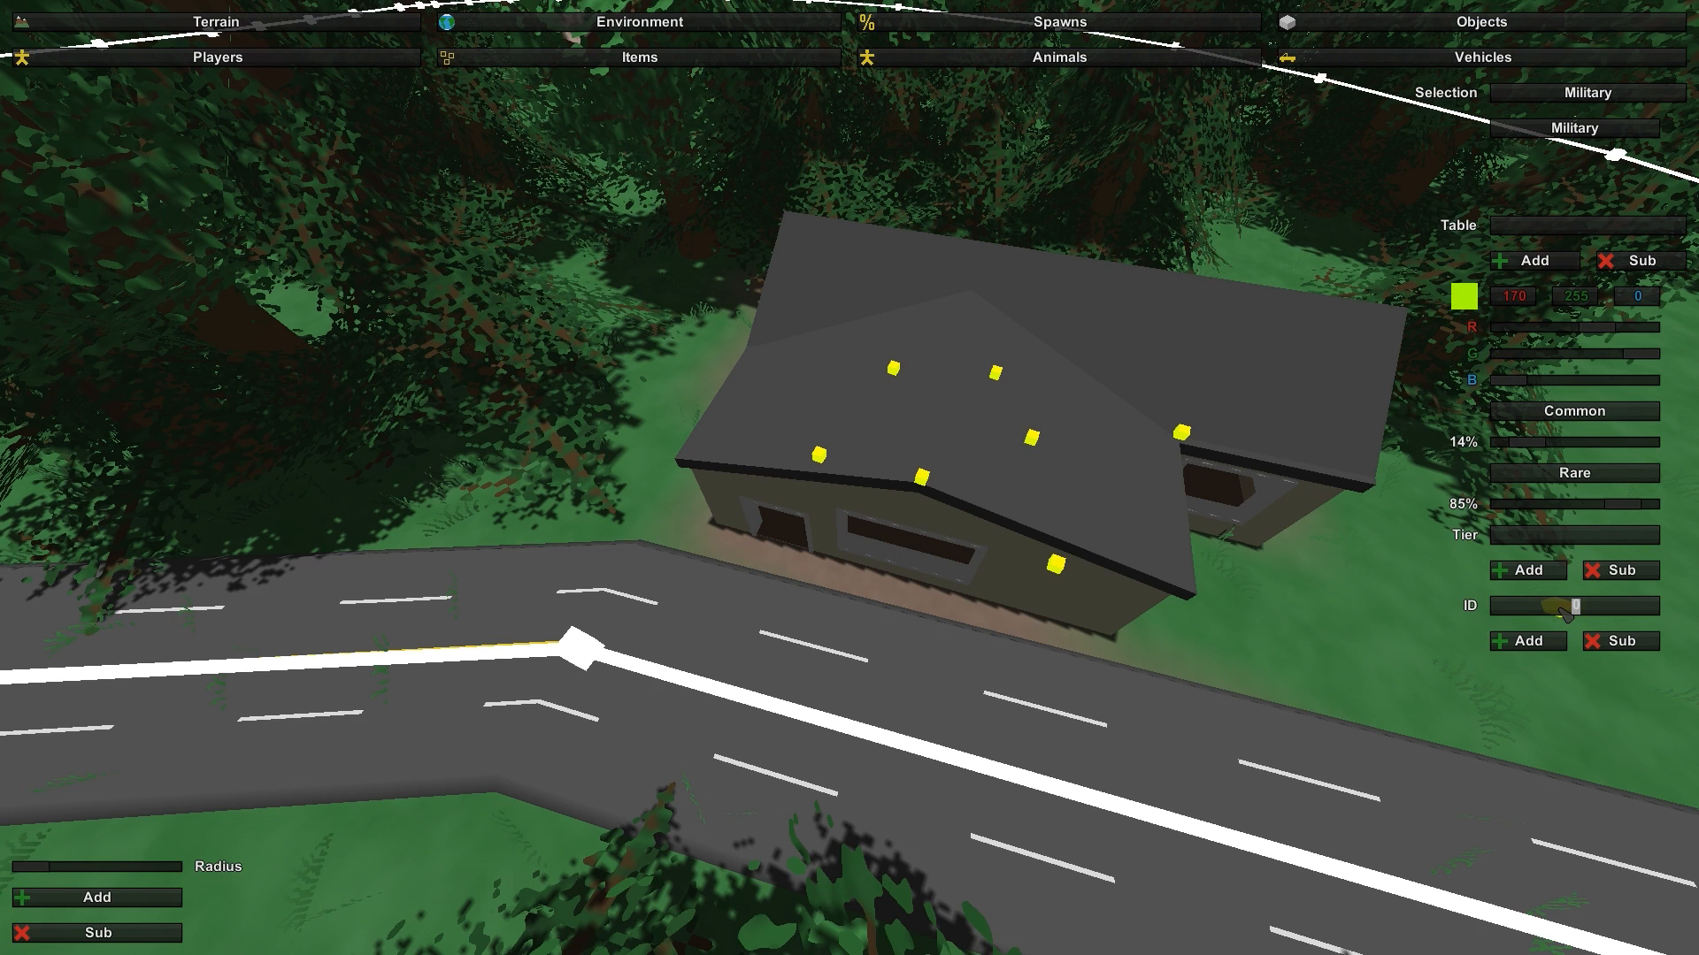
Step: Add the items Shades, Jeans and Orange Hoodie (ID 3) to the Common tier
left_click(1550, 640)
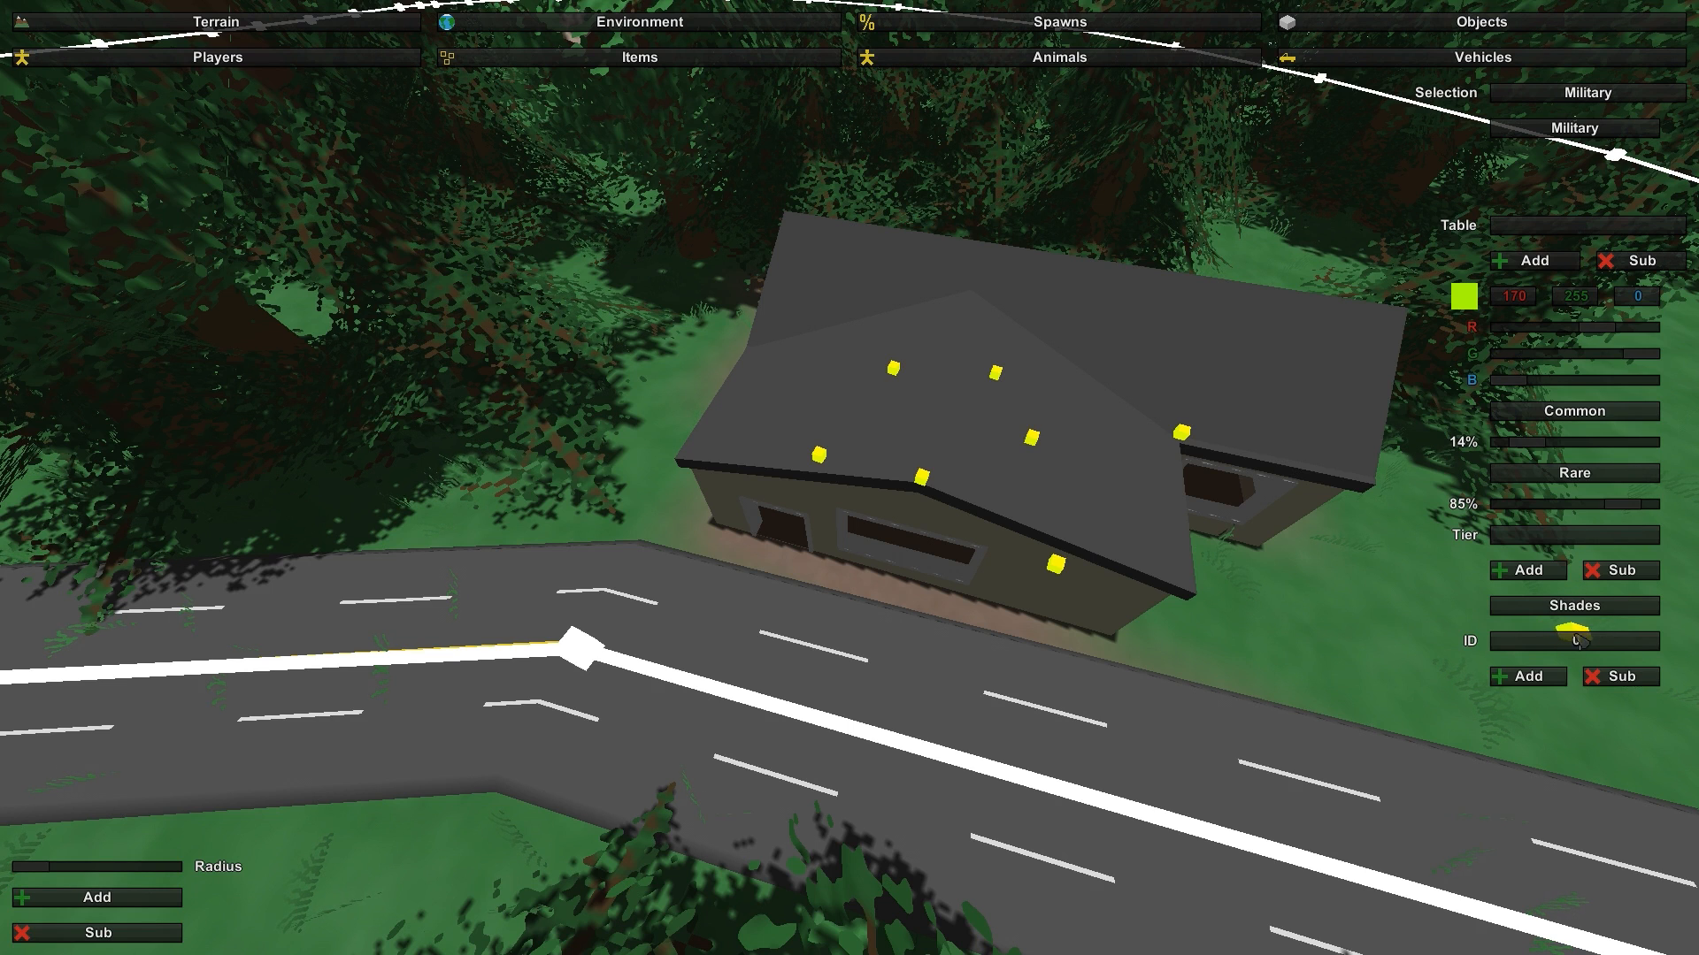
left_click(1528, 676)
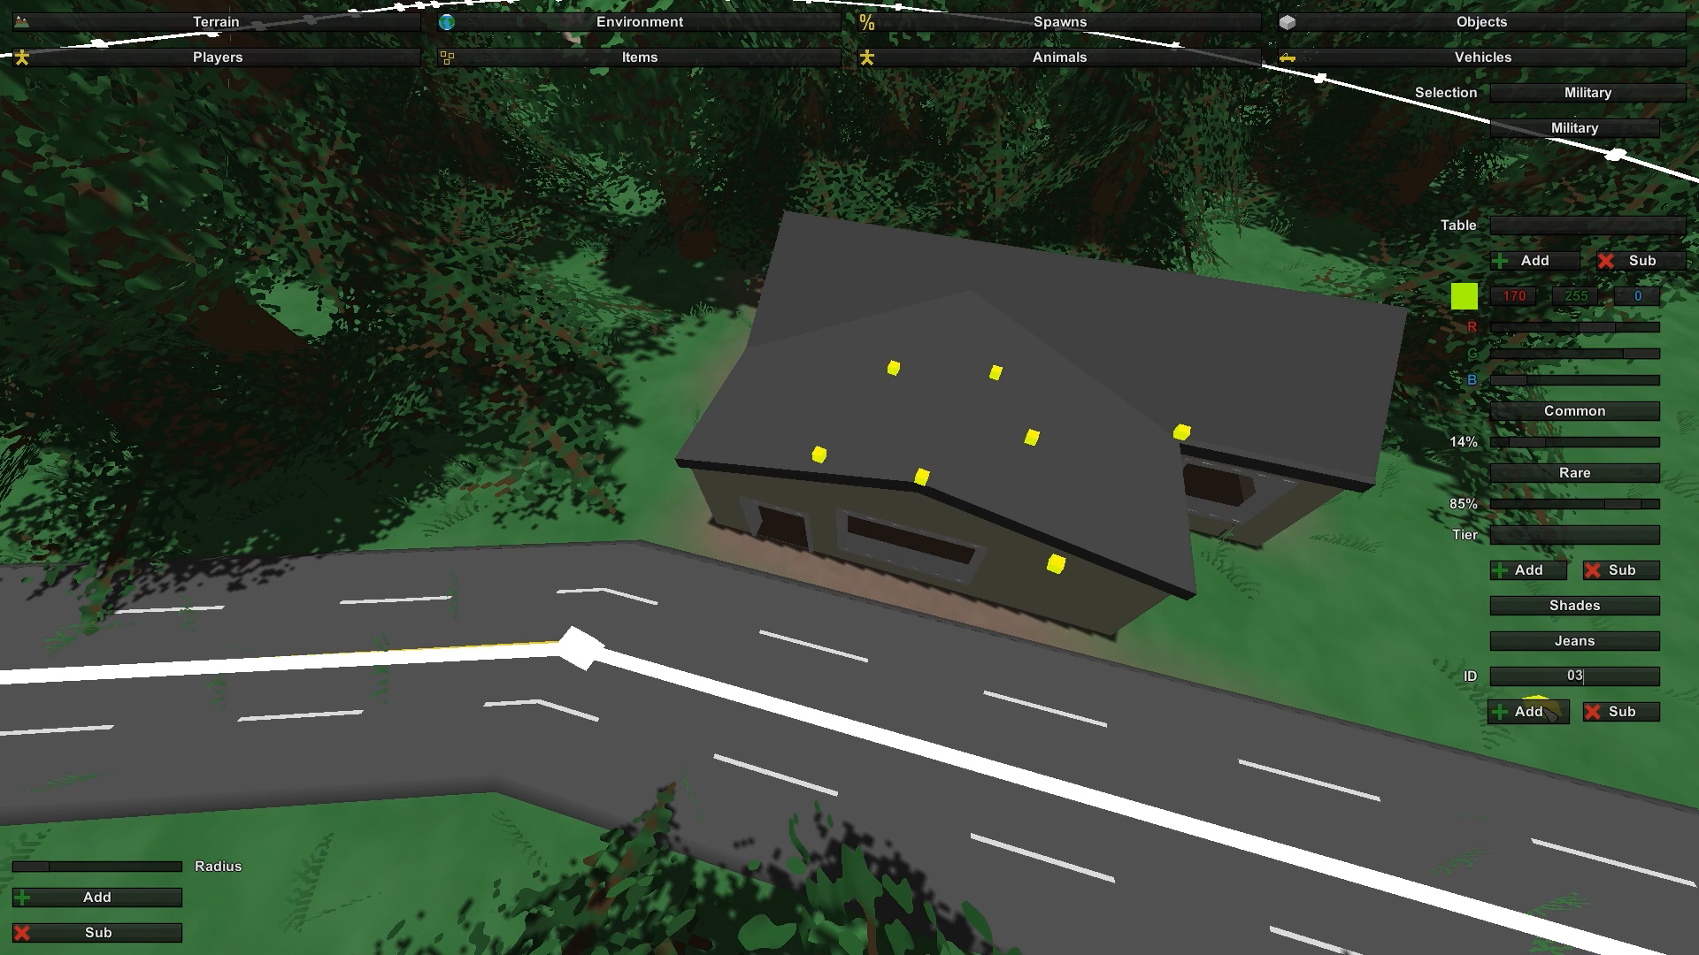
left_click(1528, 711)
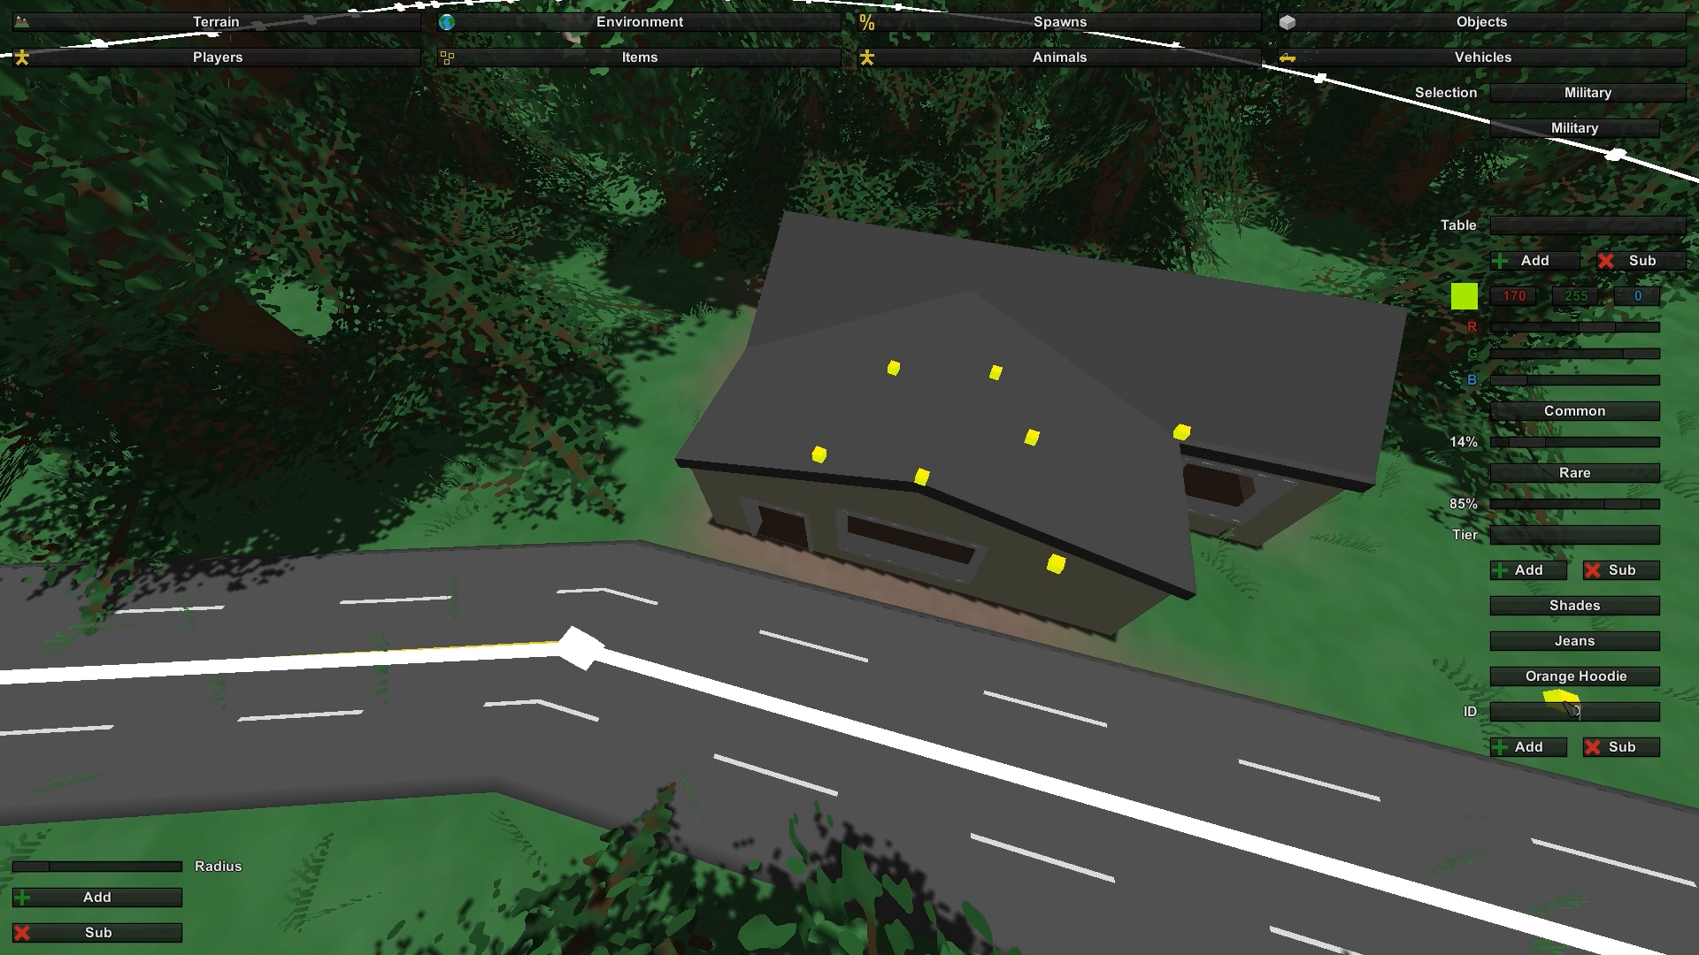
Step: Try AR32, AR32 Iron Sights, 5.56mm Silencer and Vertical Grip in the Common tier, removing each one again
left_click(1527, 747)
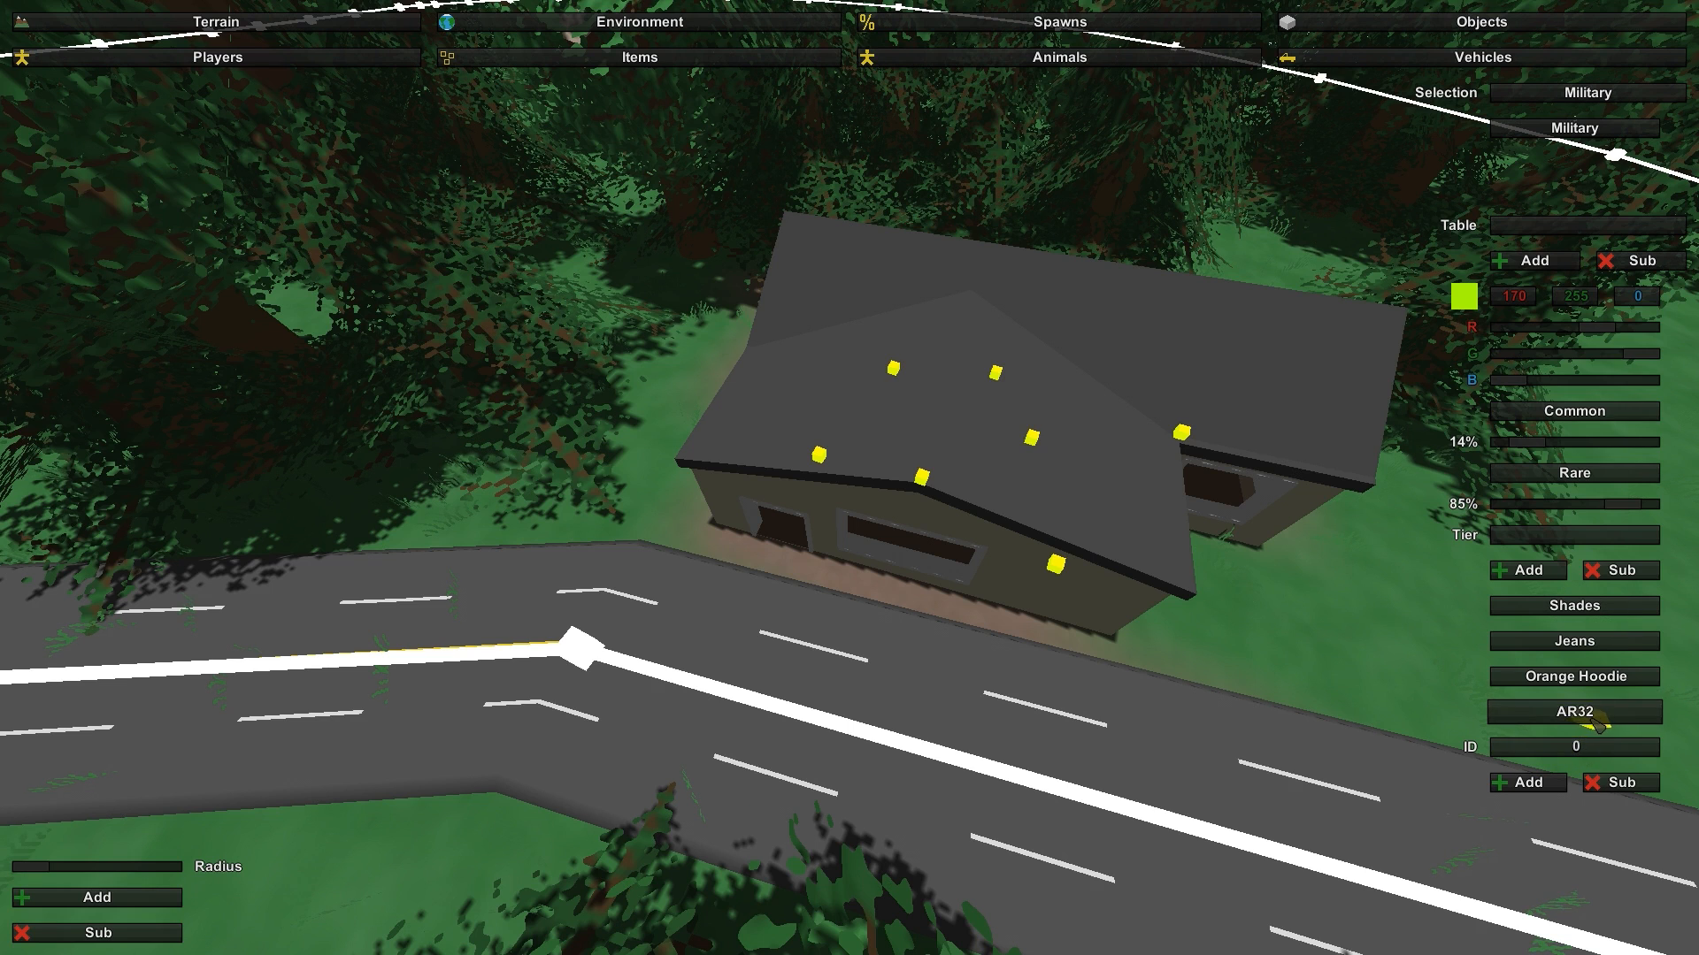
left_click(1599, 782)
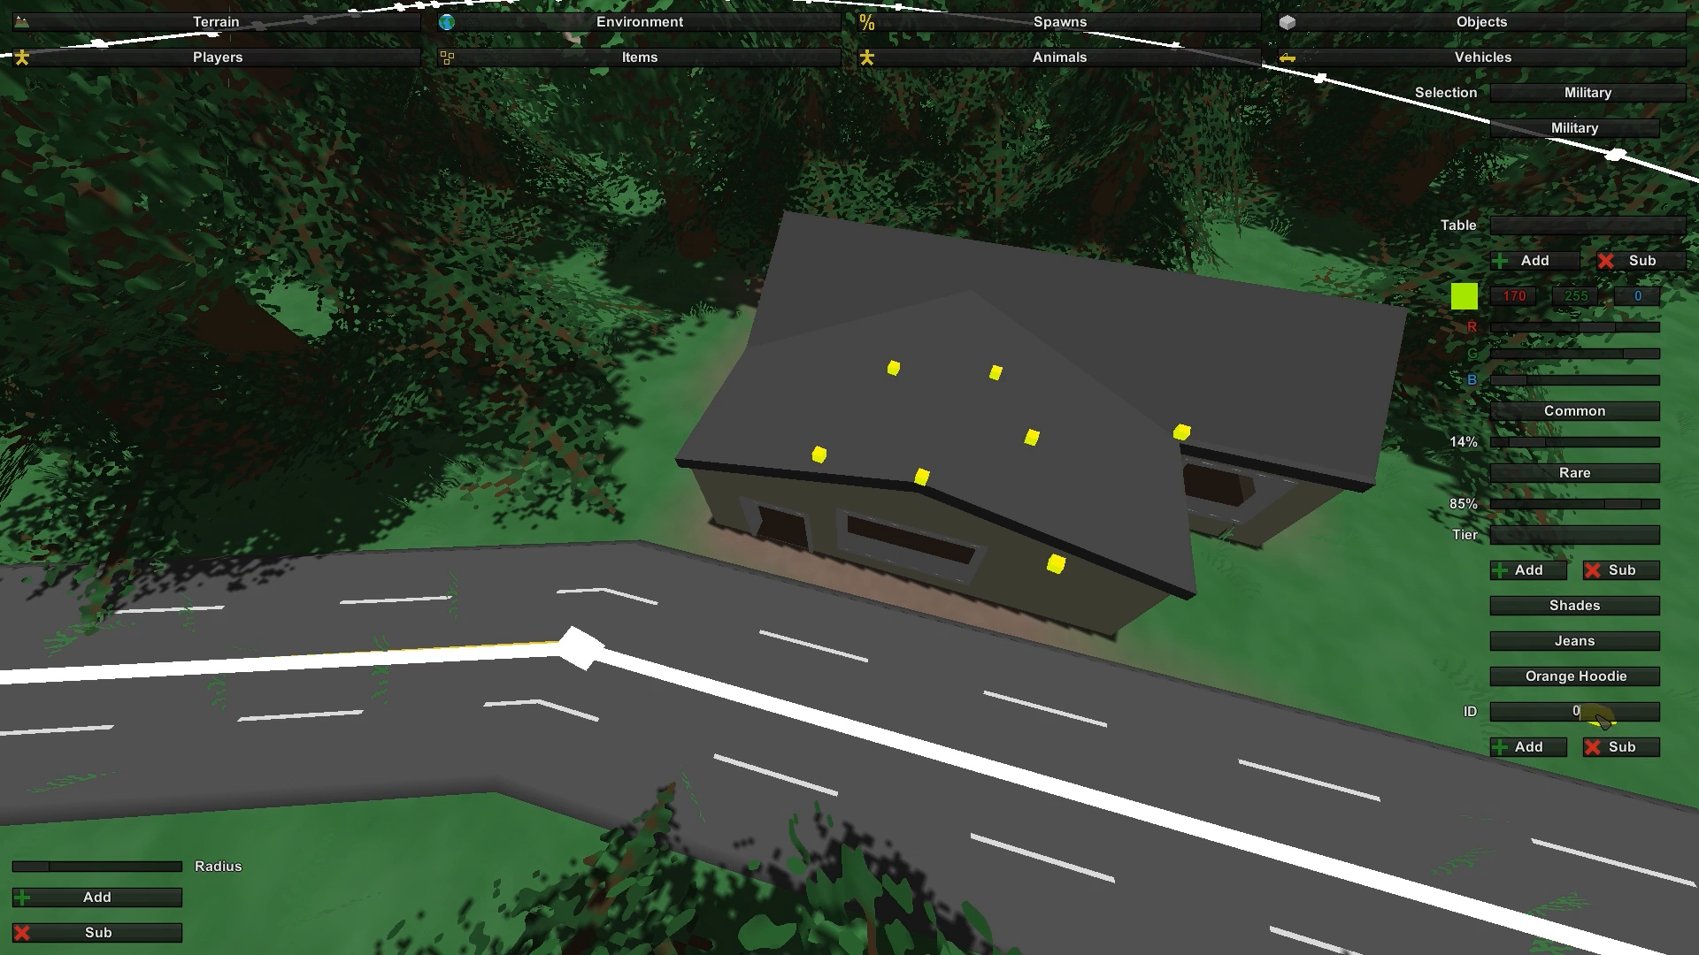
left_click(1528, 747)
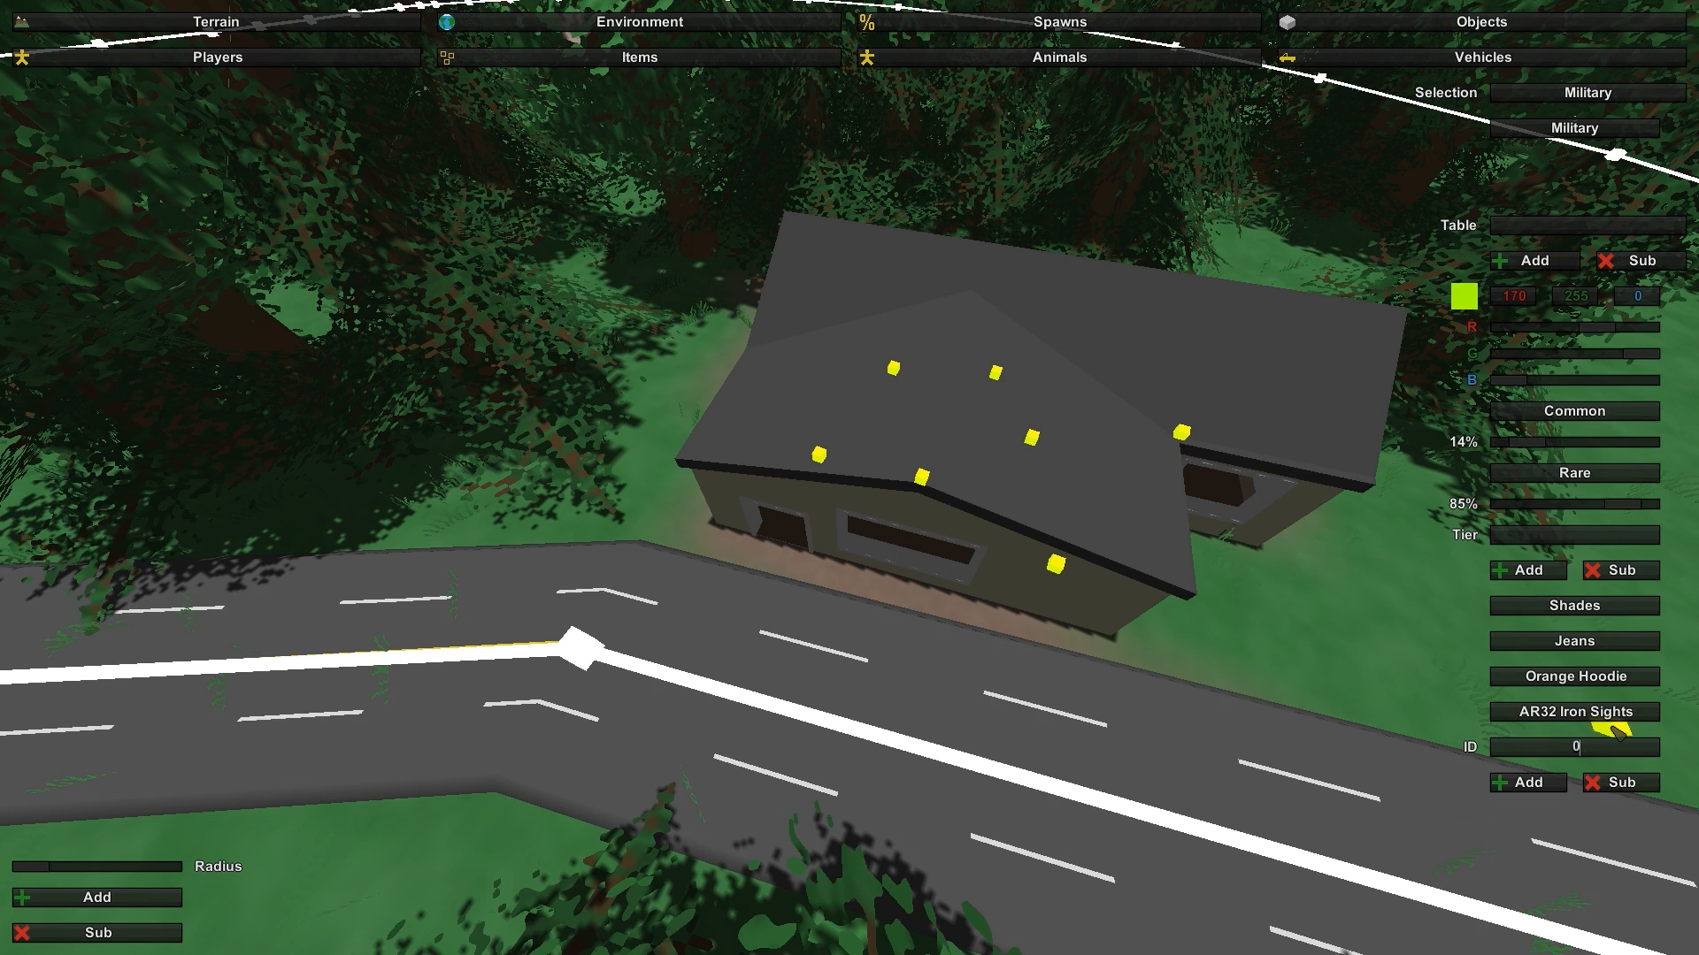
left_click(1619, 782)
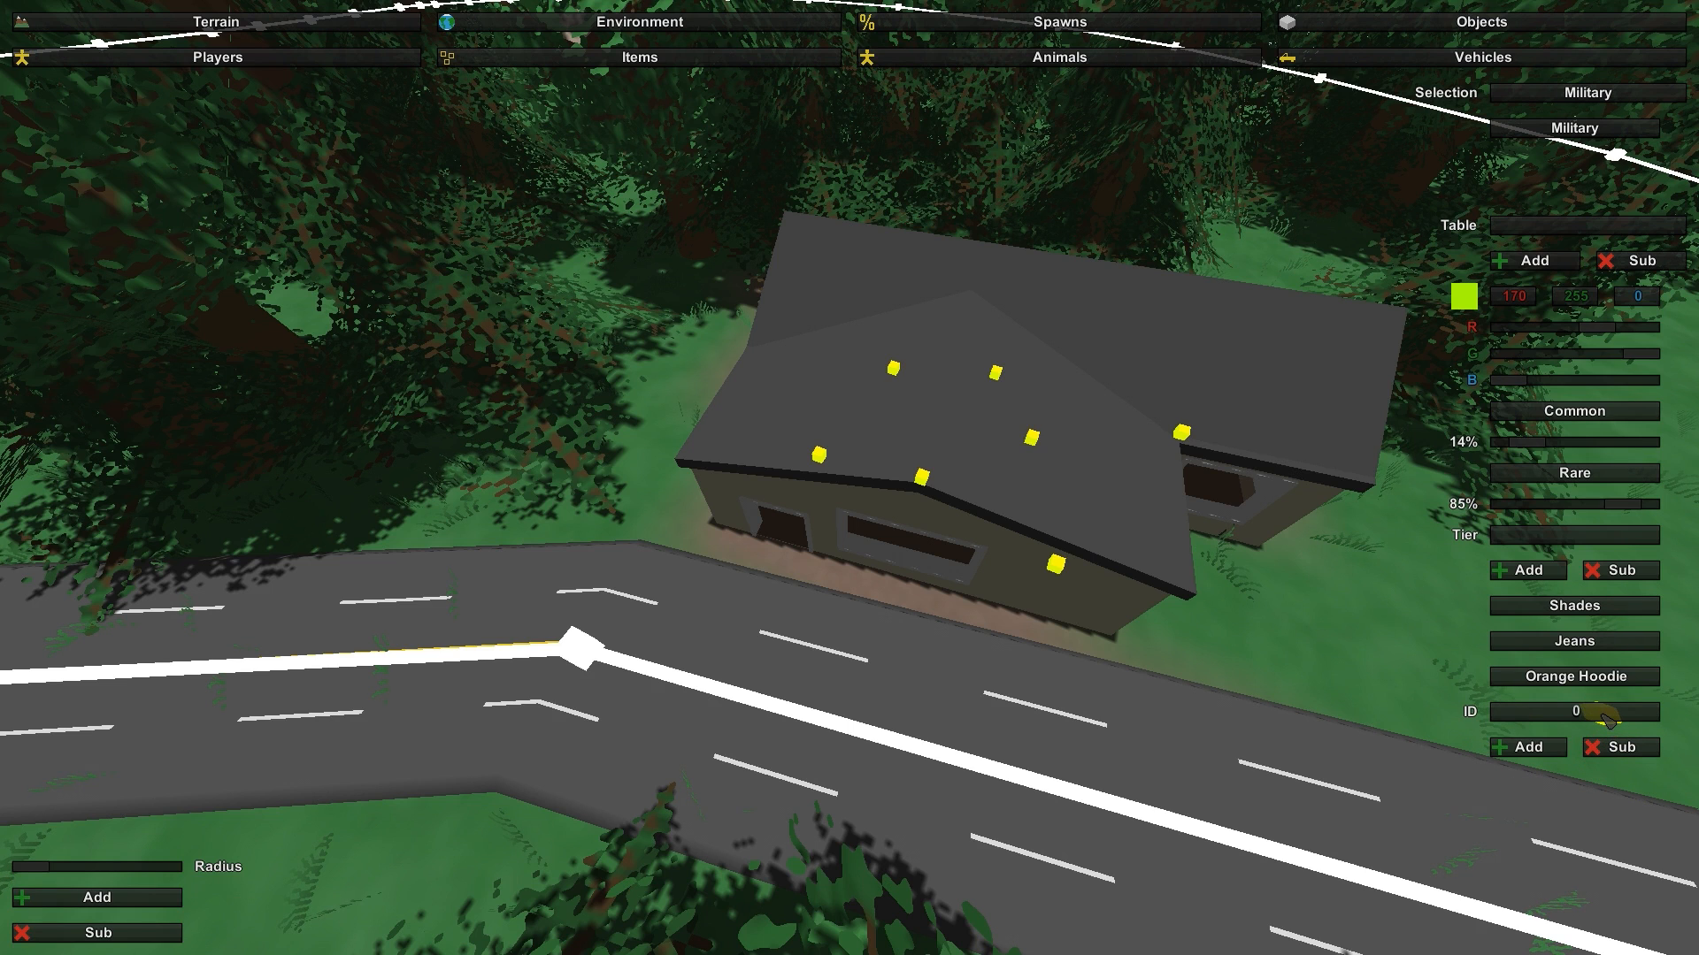
left_click(1536, 751)
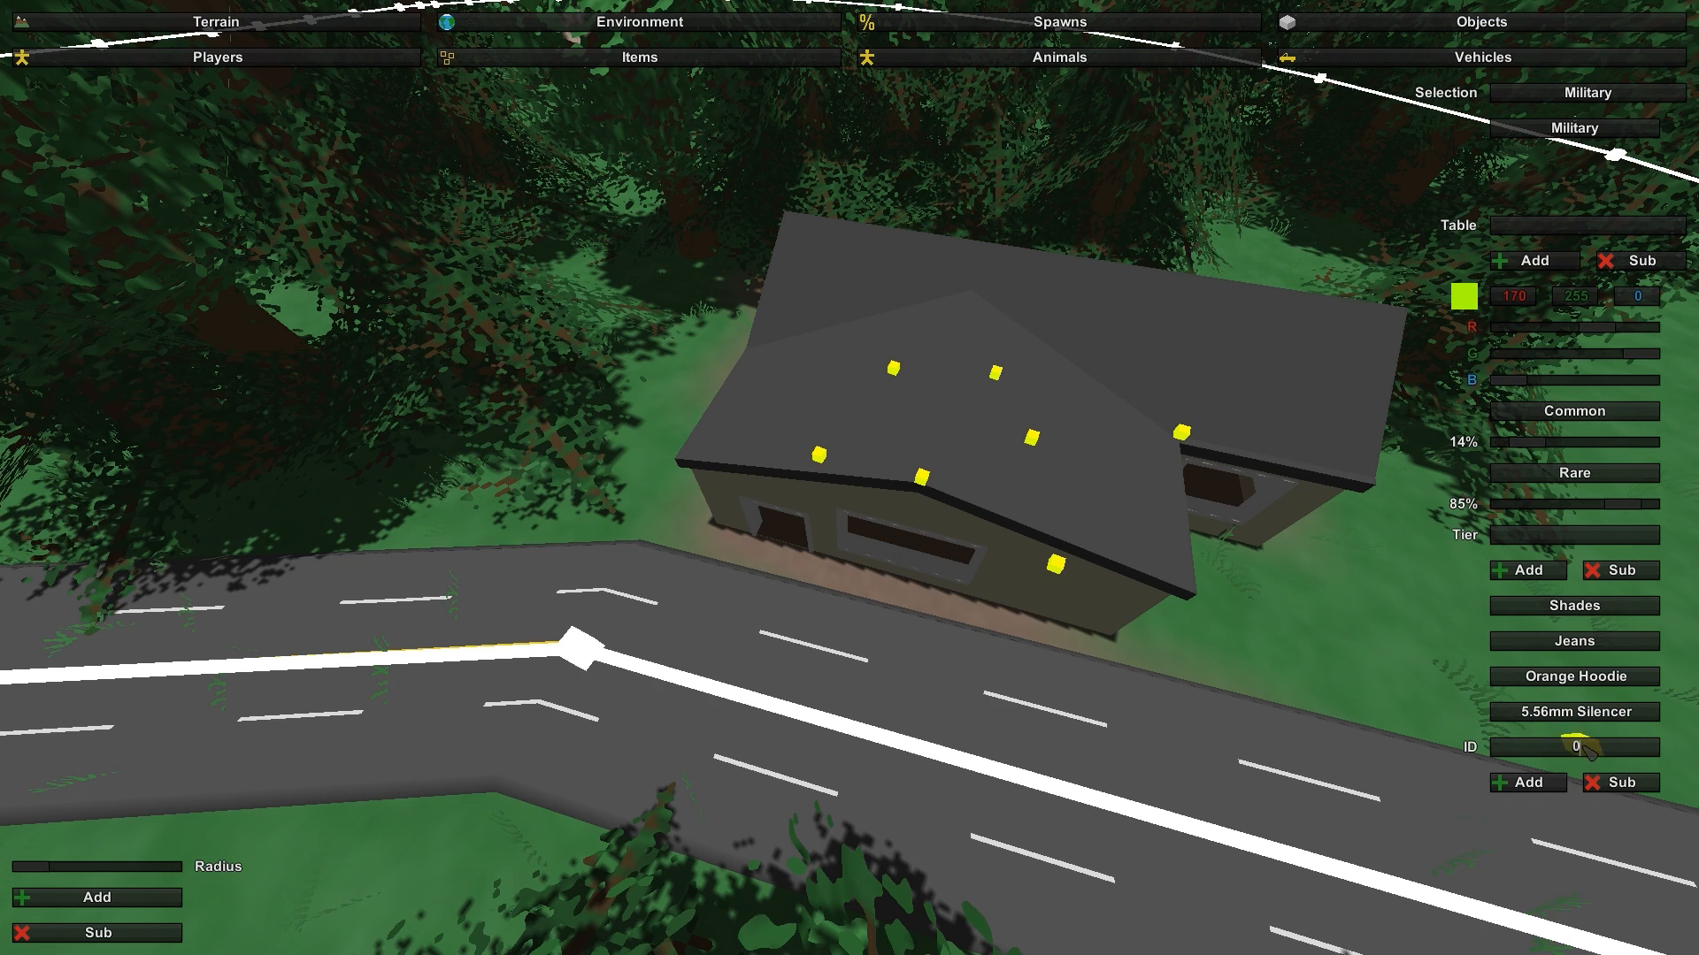
left_click(1636, 783)
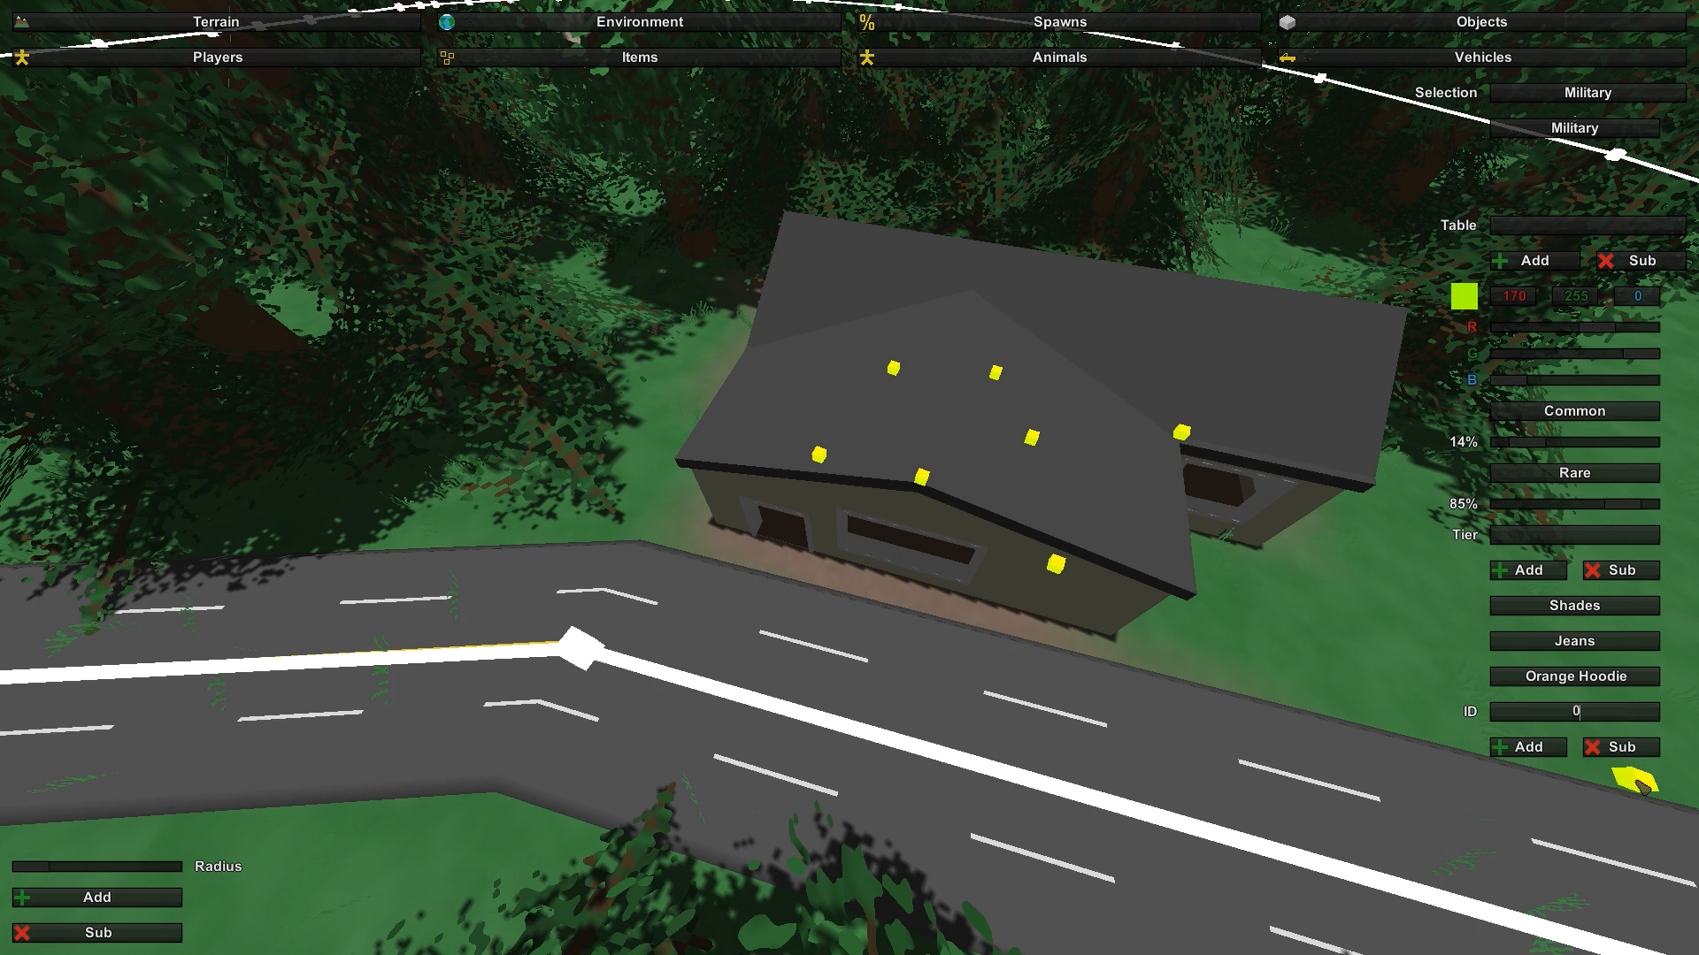
left_click(1529, 748)
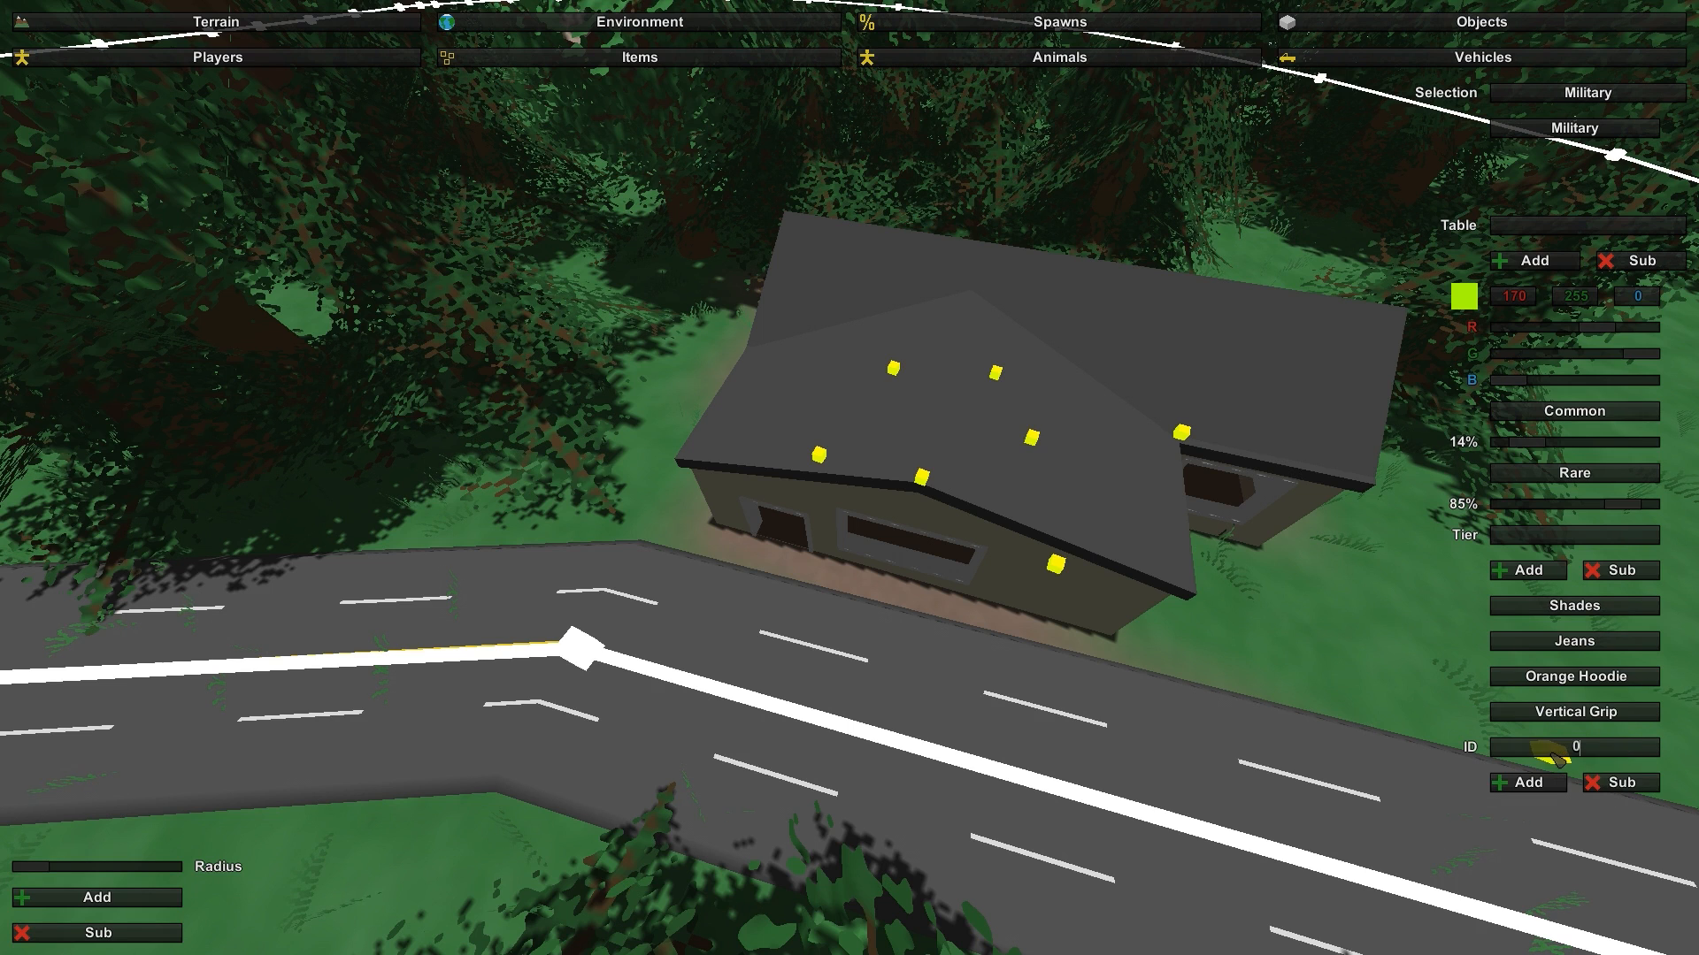
left_click(1631, 784)
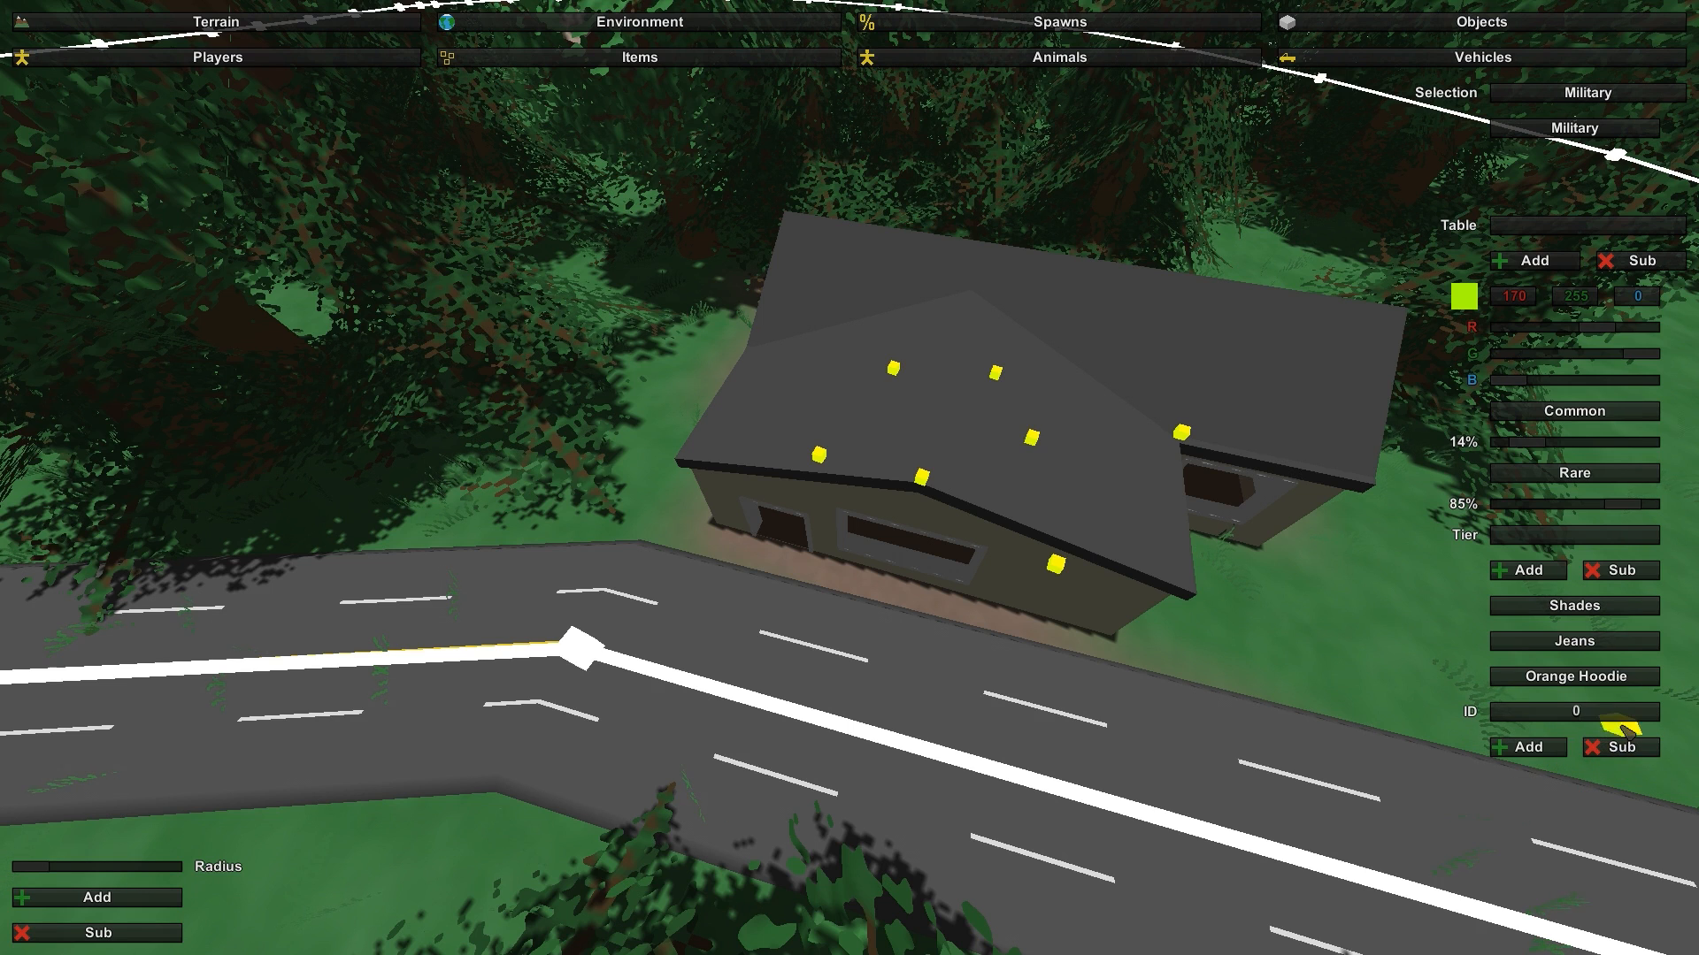
Step: Add Daypack to the Common tier and AR32 to the Rare tier of the Military table
left_click(1529, 747)
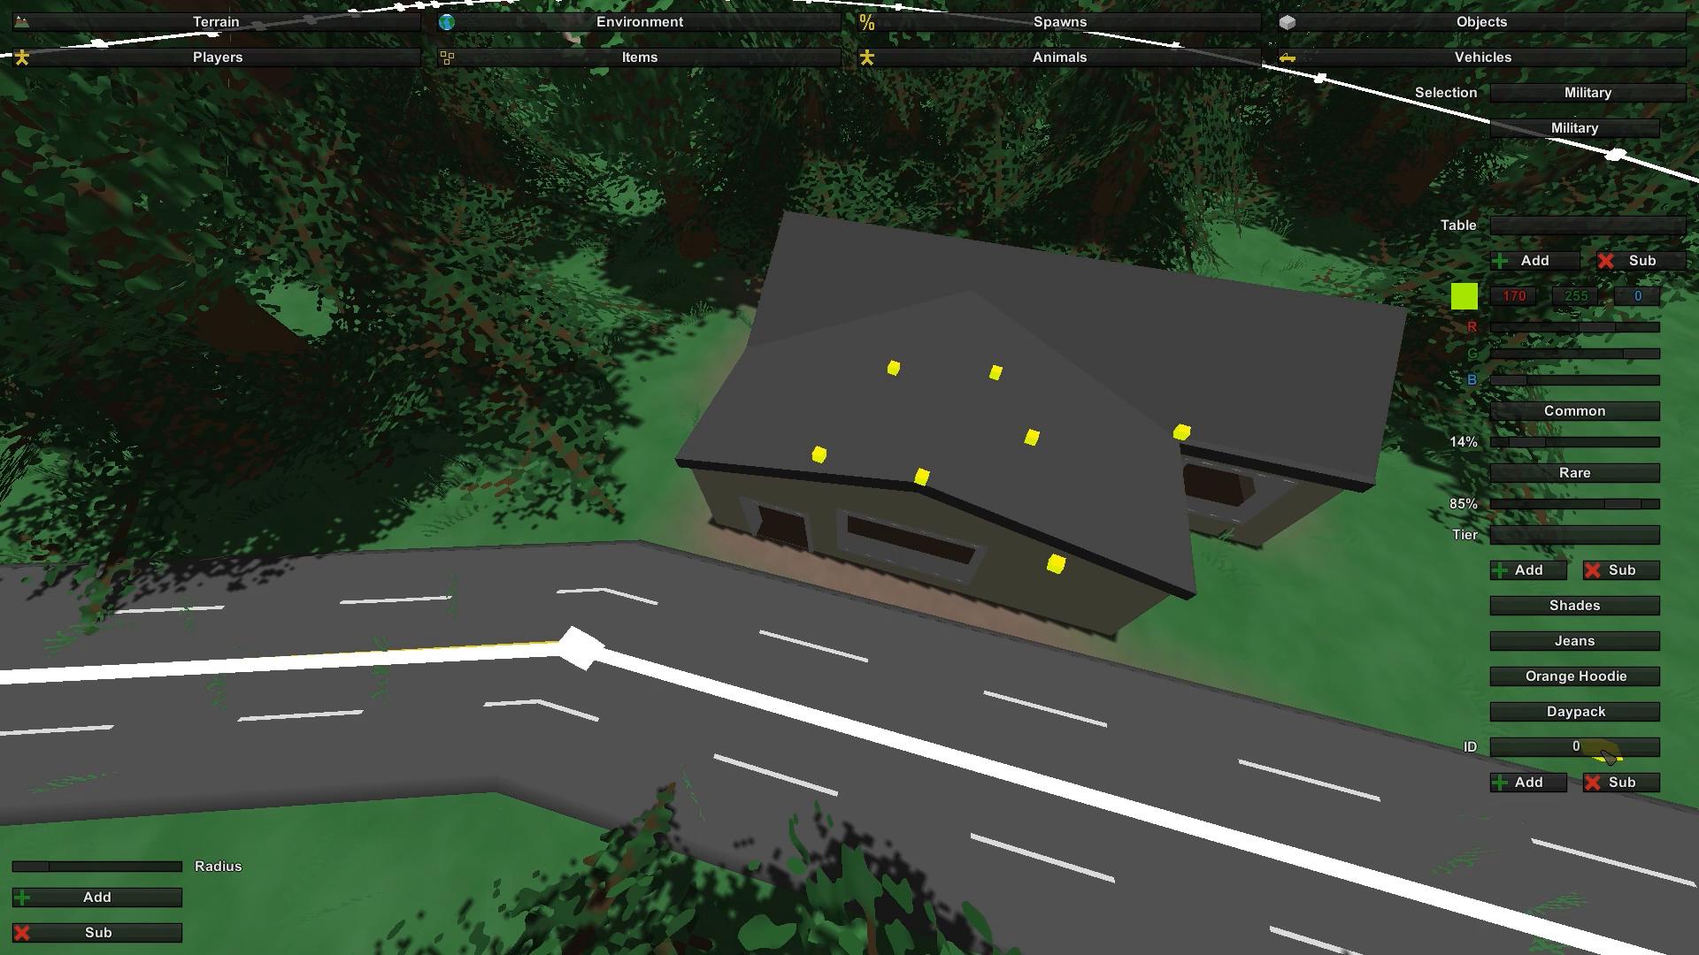
left_click(1568, 477)
left_click(1557, 607)
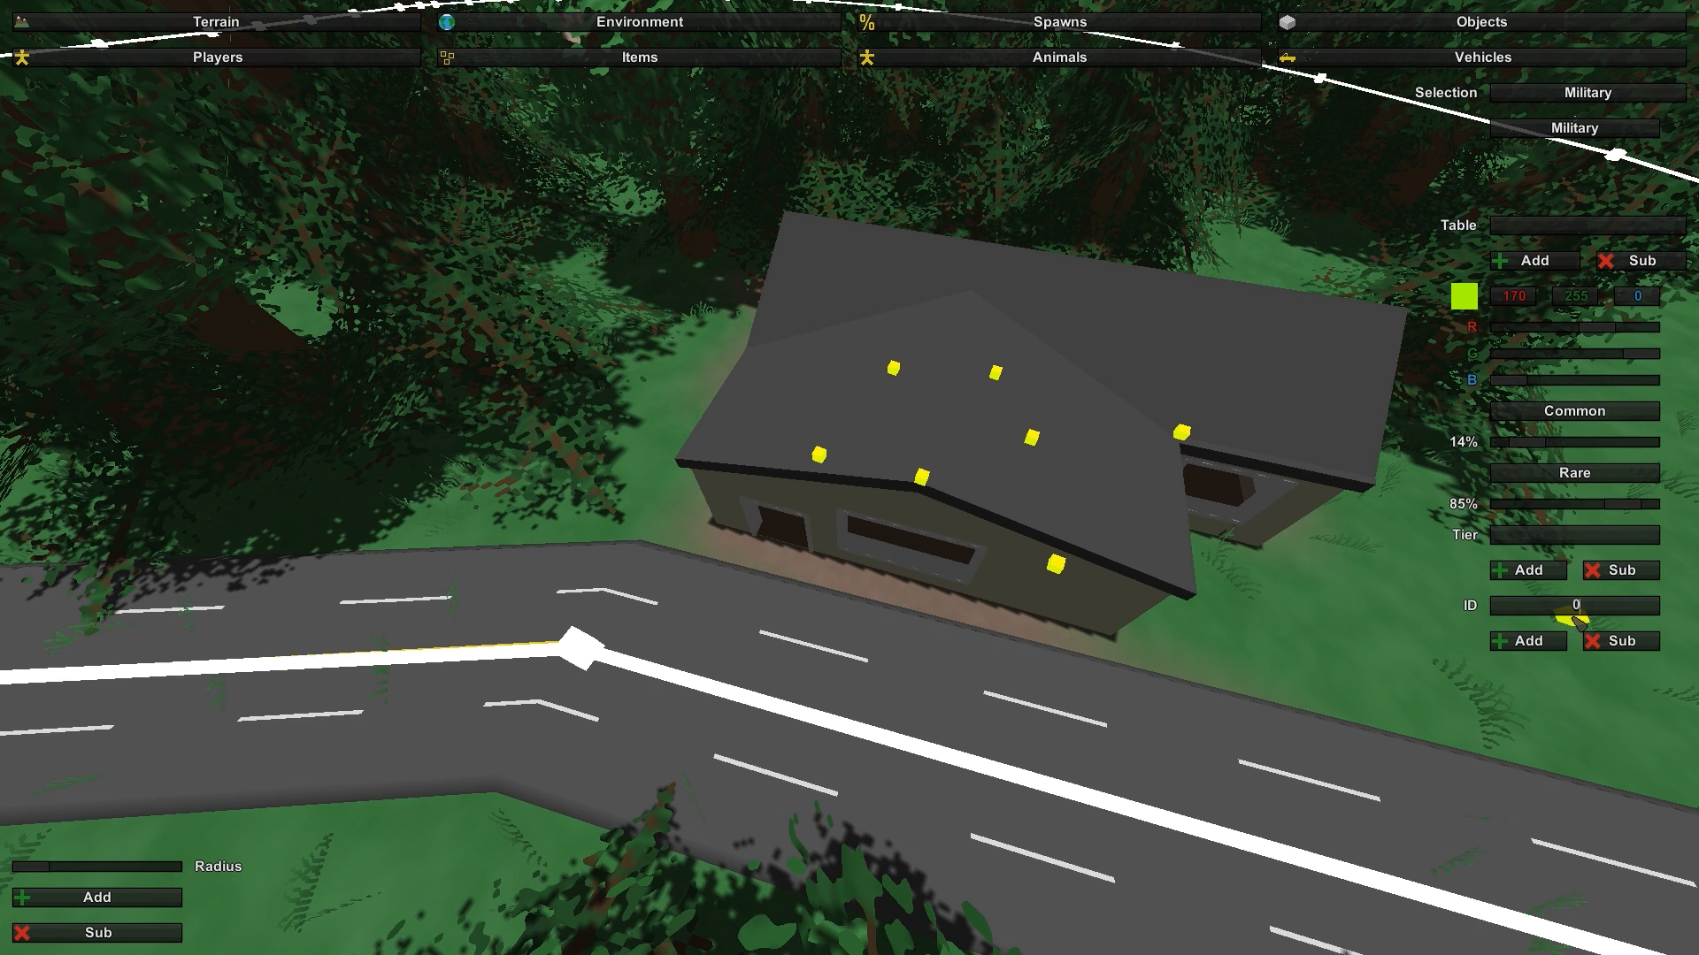
left_click(1584, 414)
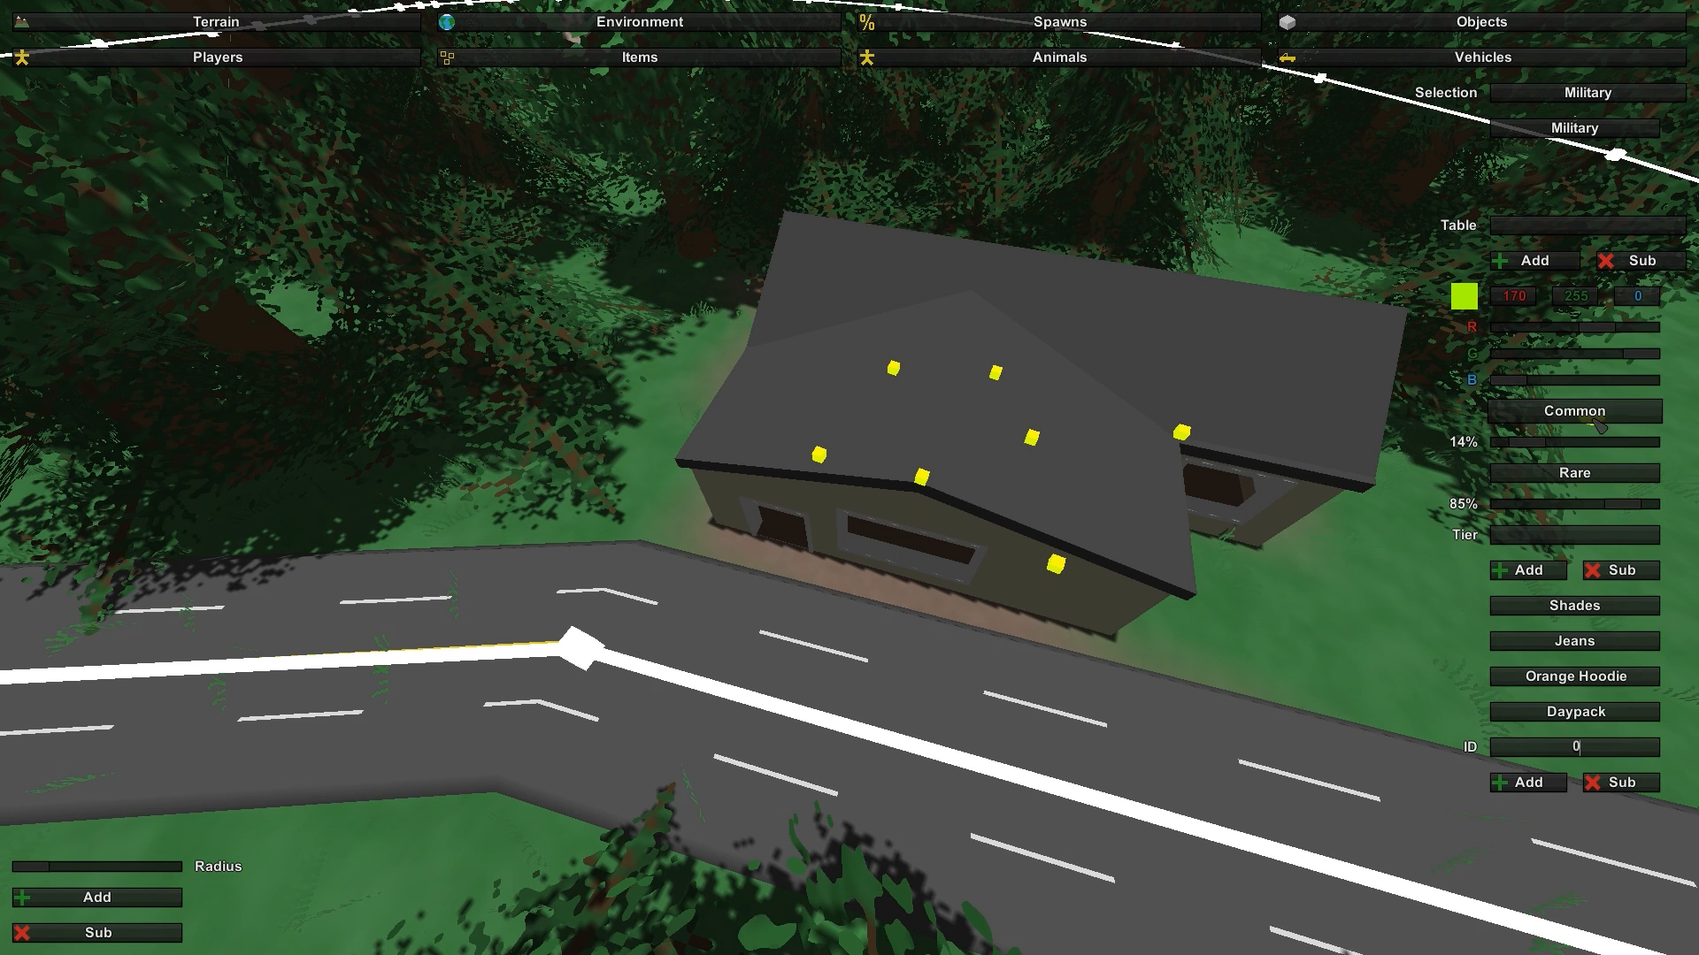
left_click(1579, 474)
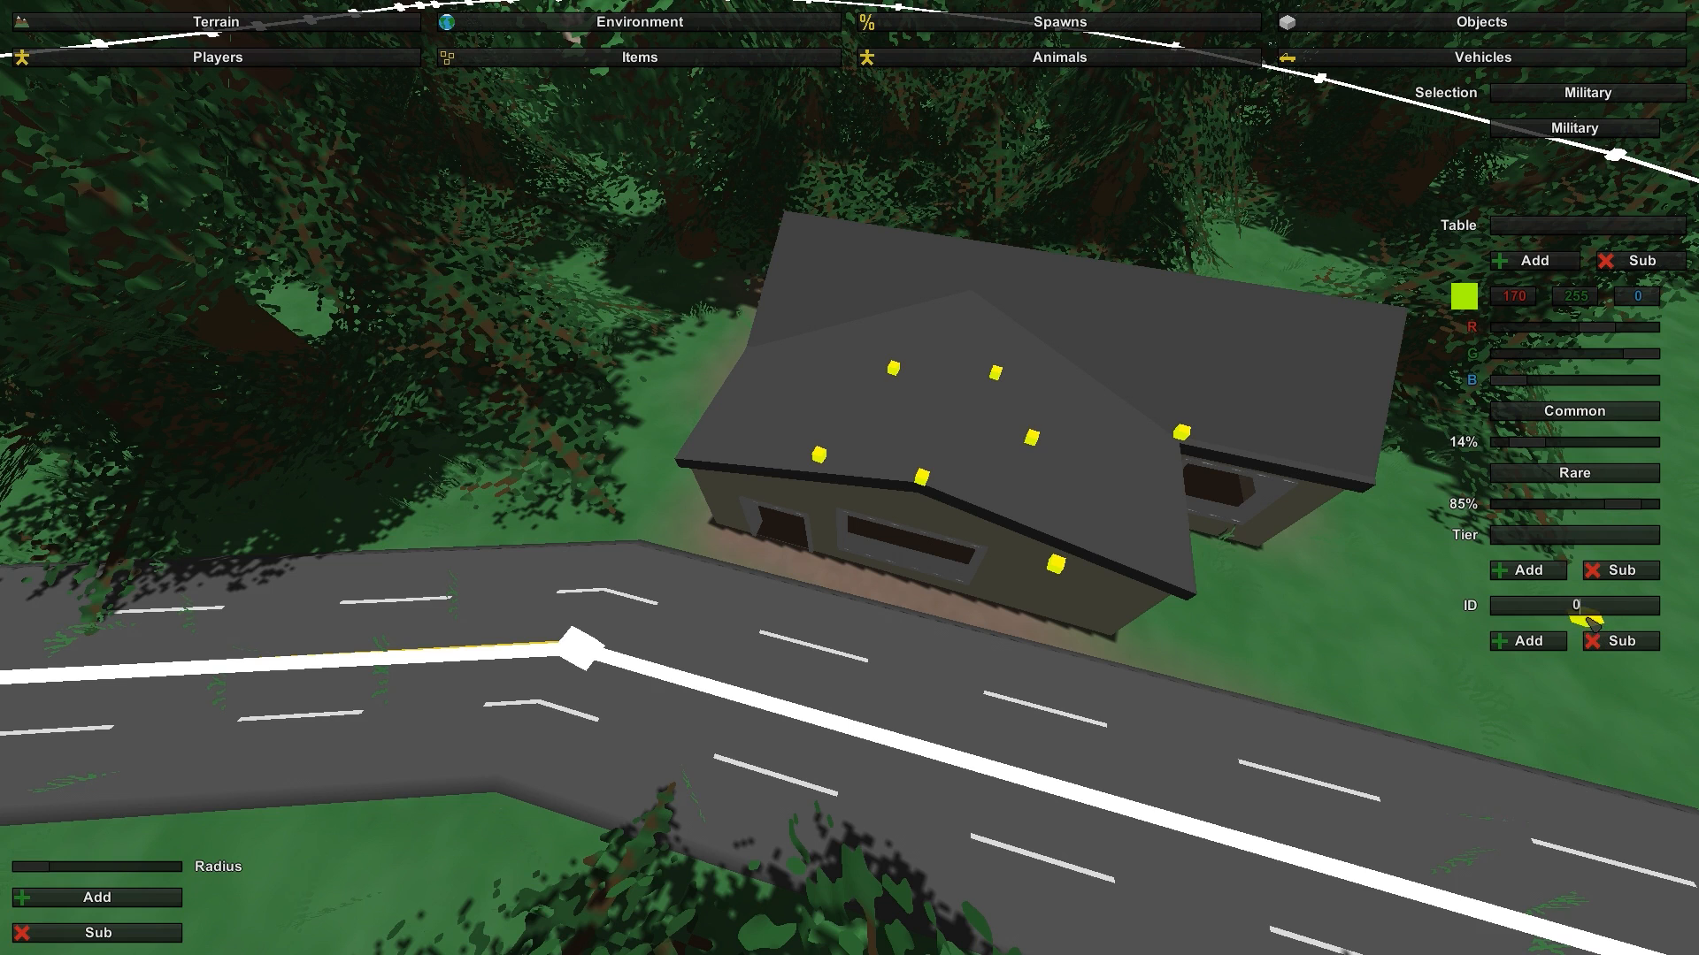
left_click(1526, 642)
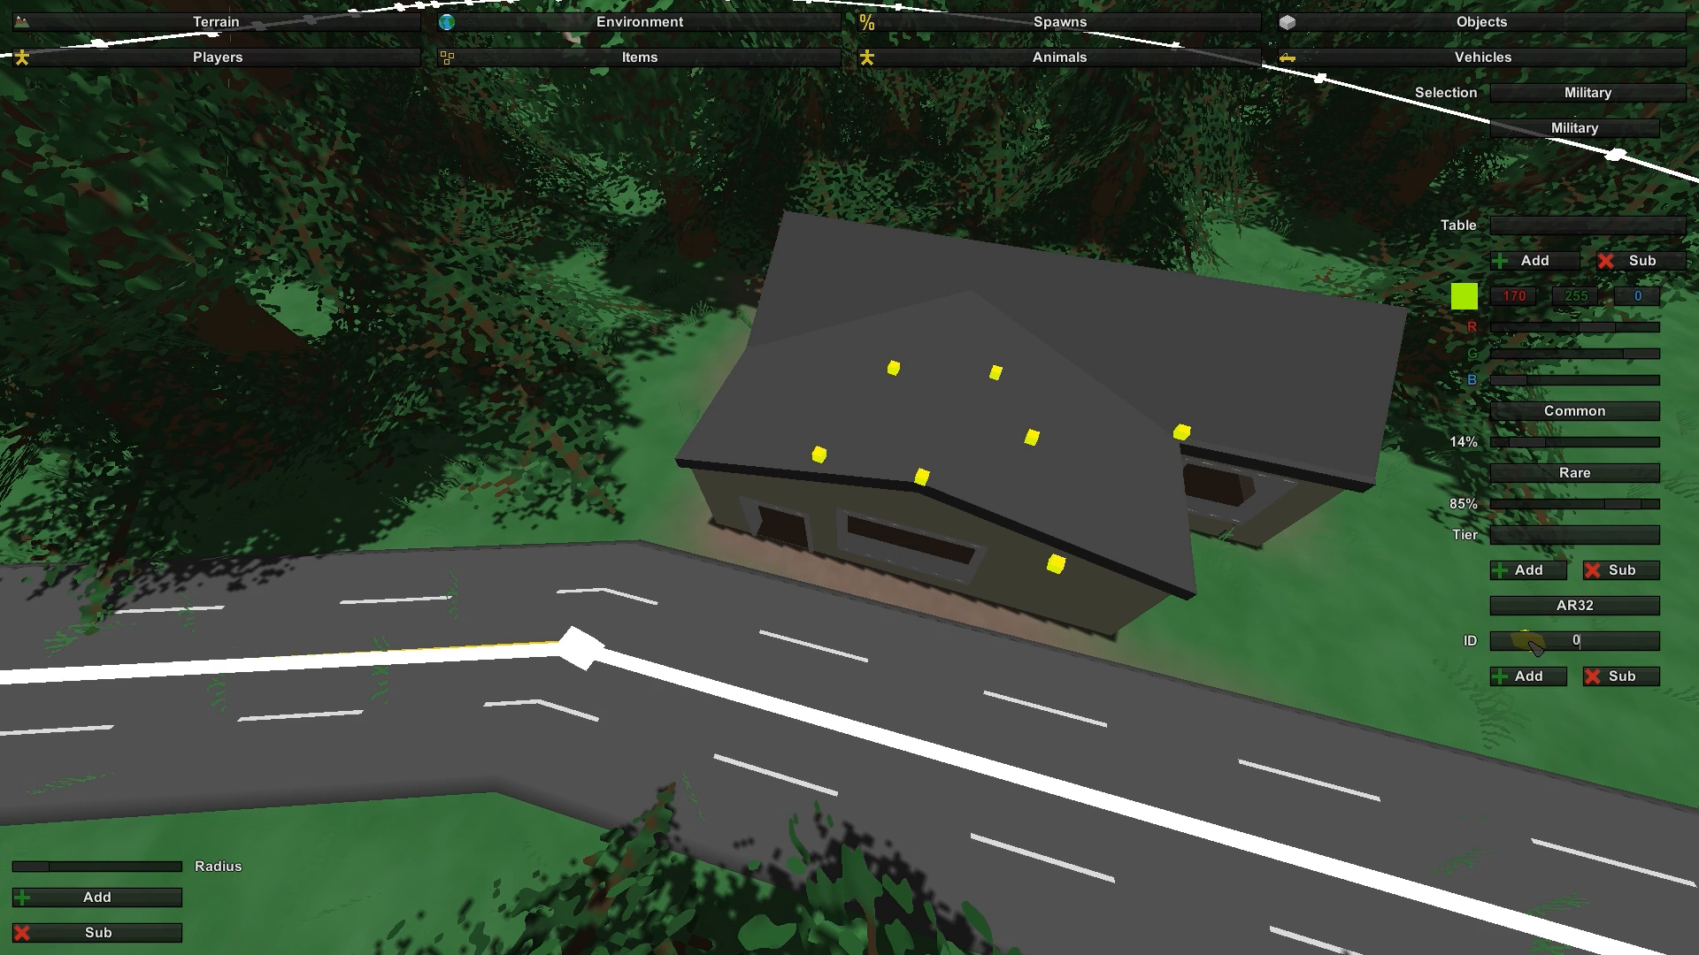
left_click(1608, 637)
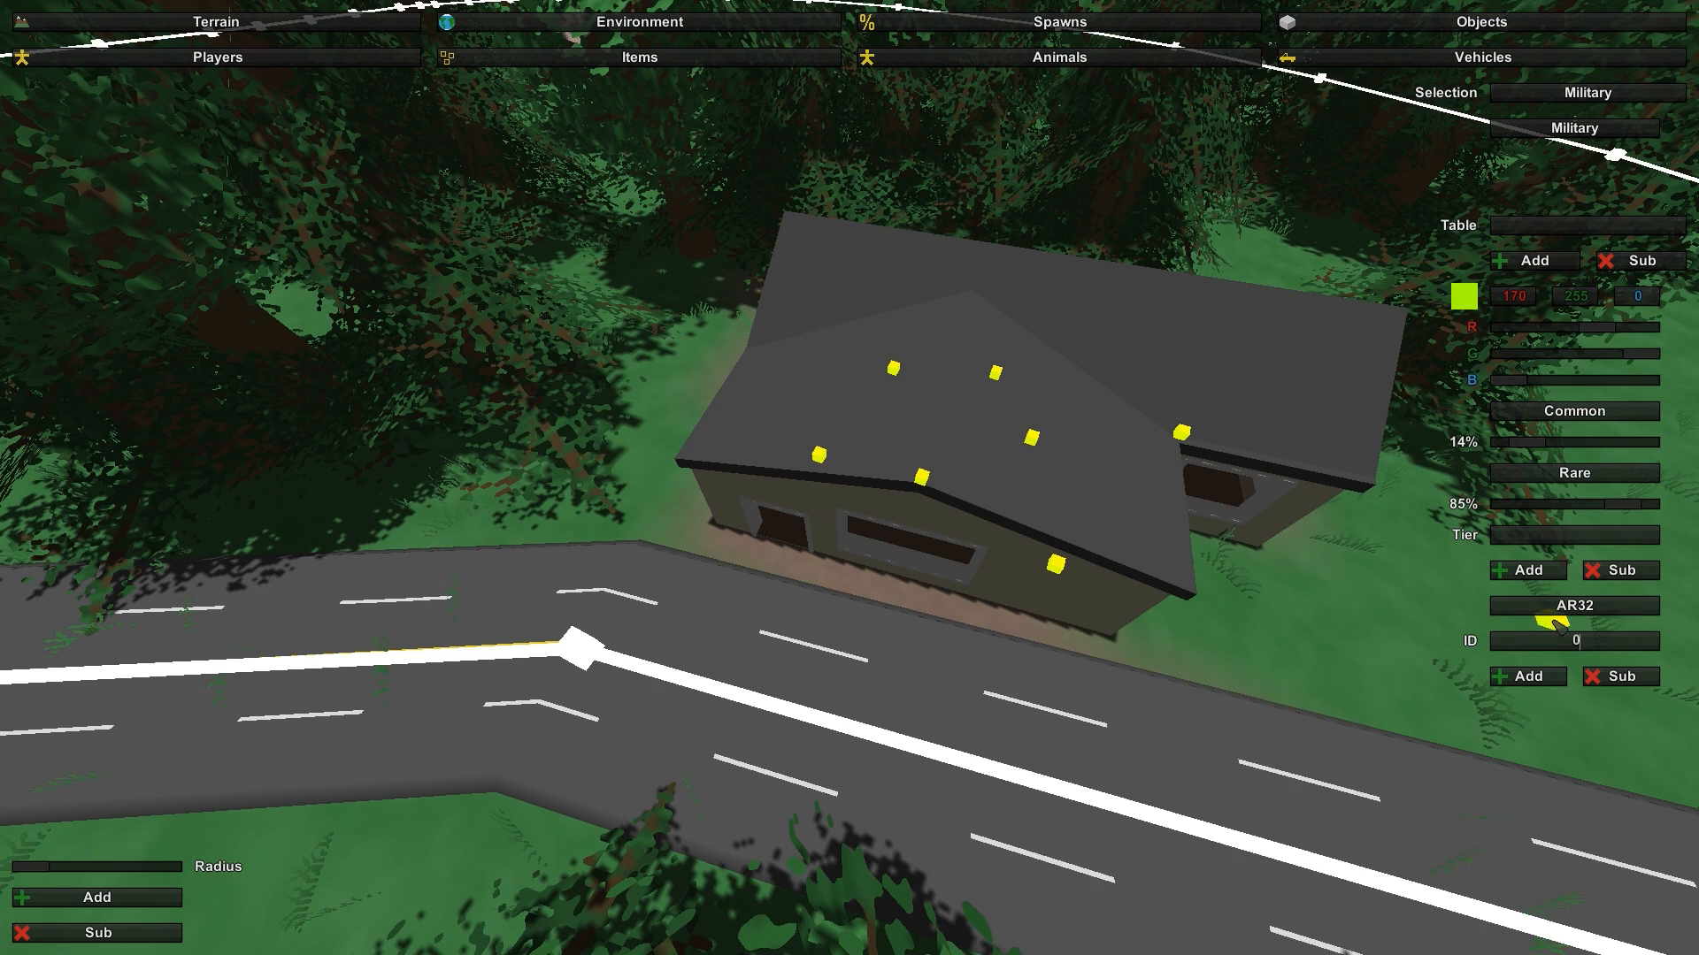
Step: Try Police Vest, Bandana (ID 11) and Ushanka (ID 12) in the Common tier, removing each one again
left_click(1550, 420)
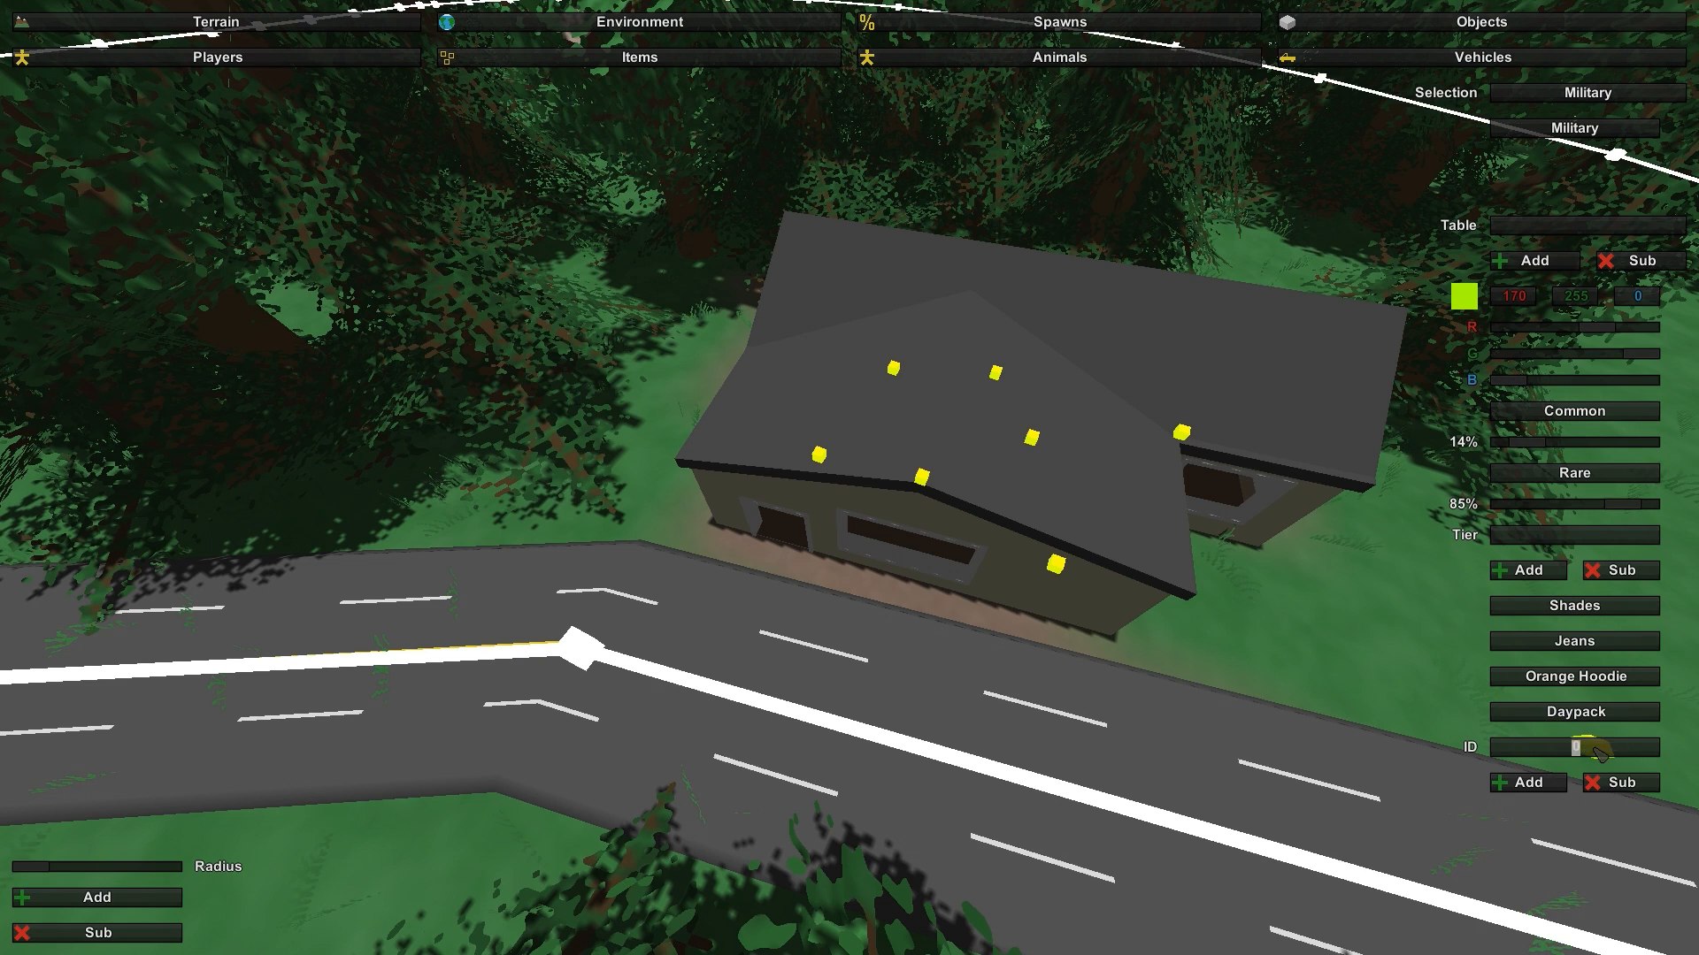
key("BackSpace")
type("1")
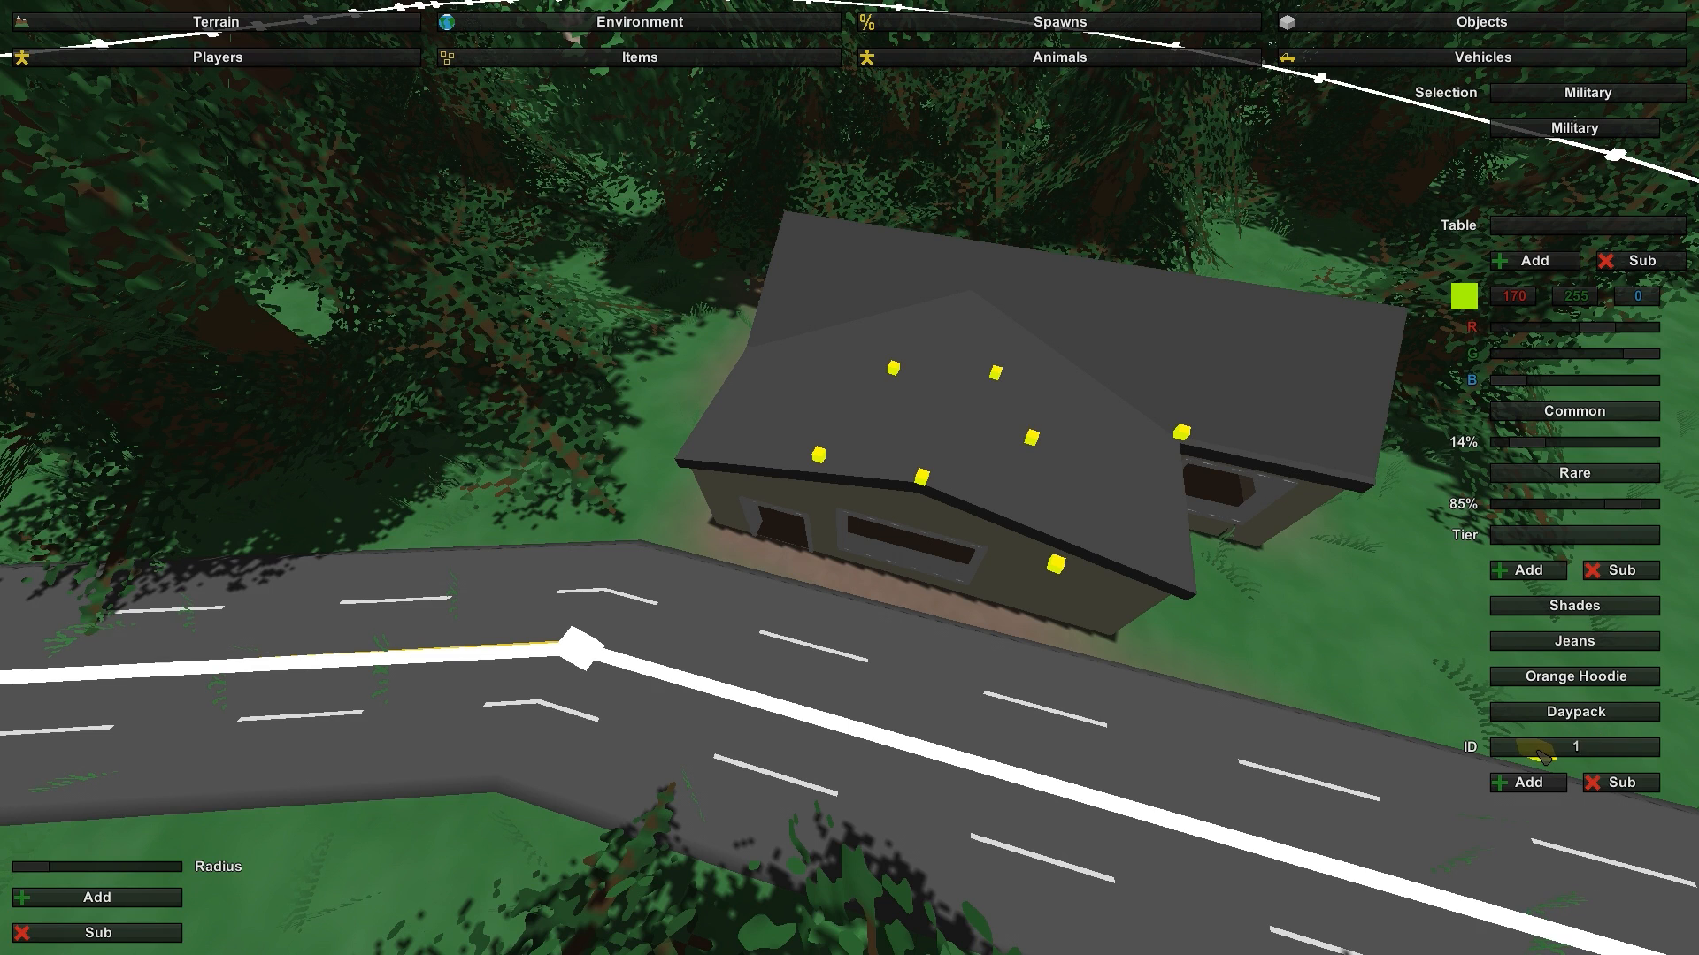
left_click(1544, 785)
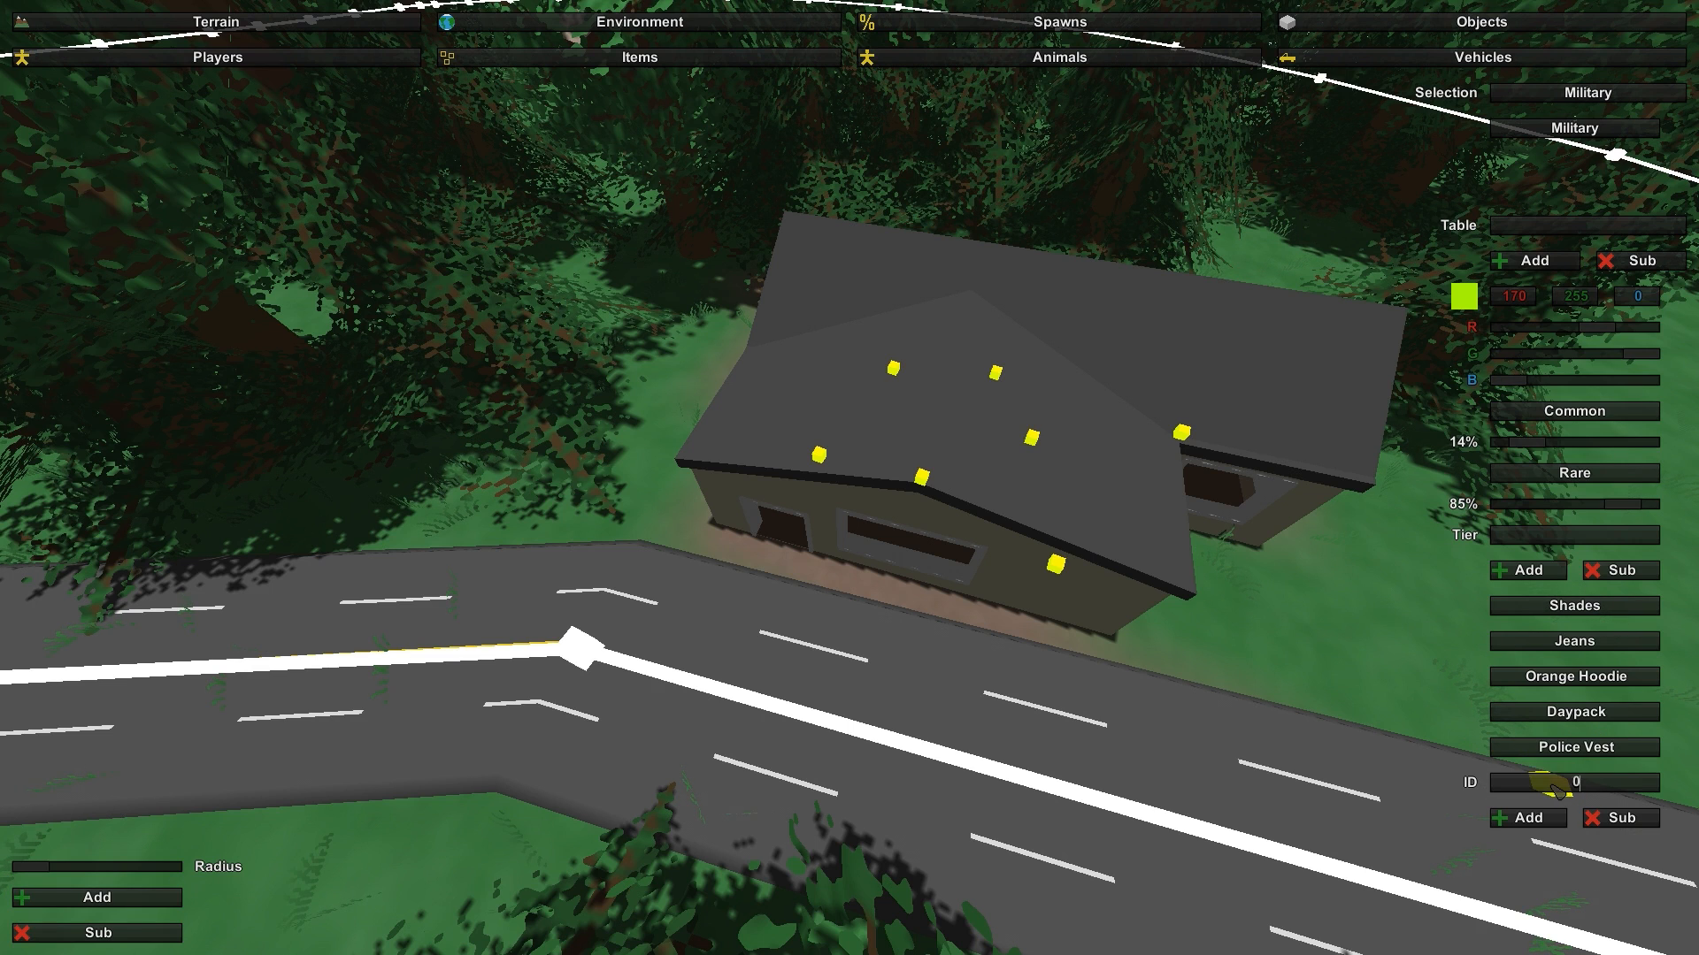
left_click(1612, 816)
left_click_drag(1589, 752, 1546, 755)
type("11")
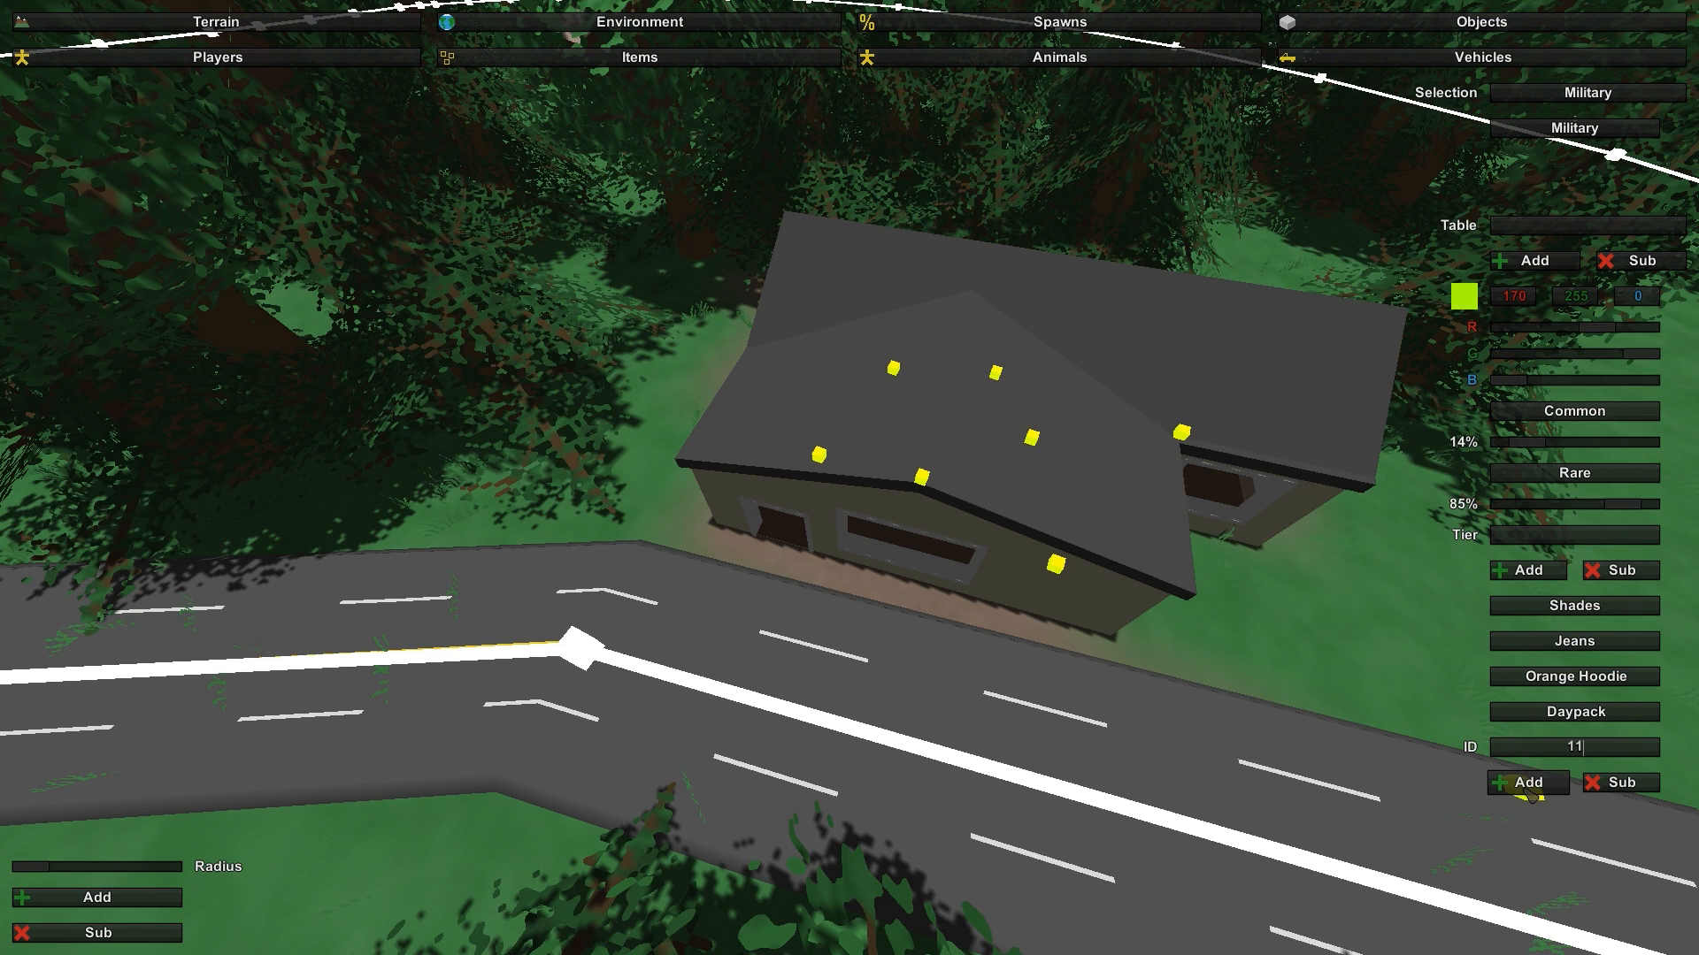
left_click(1524, 784)
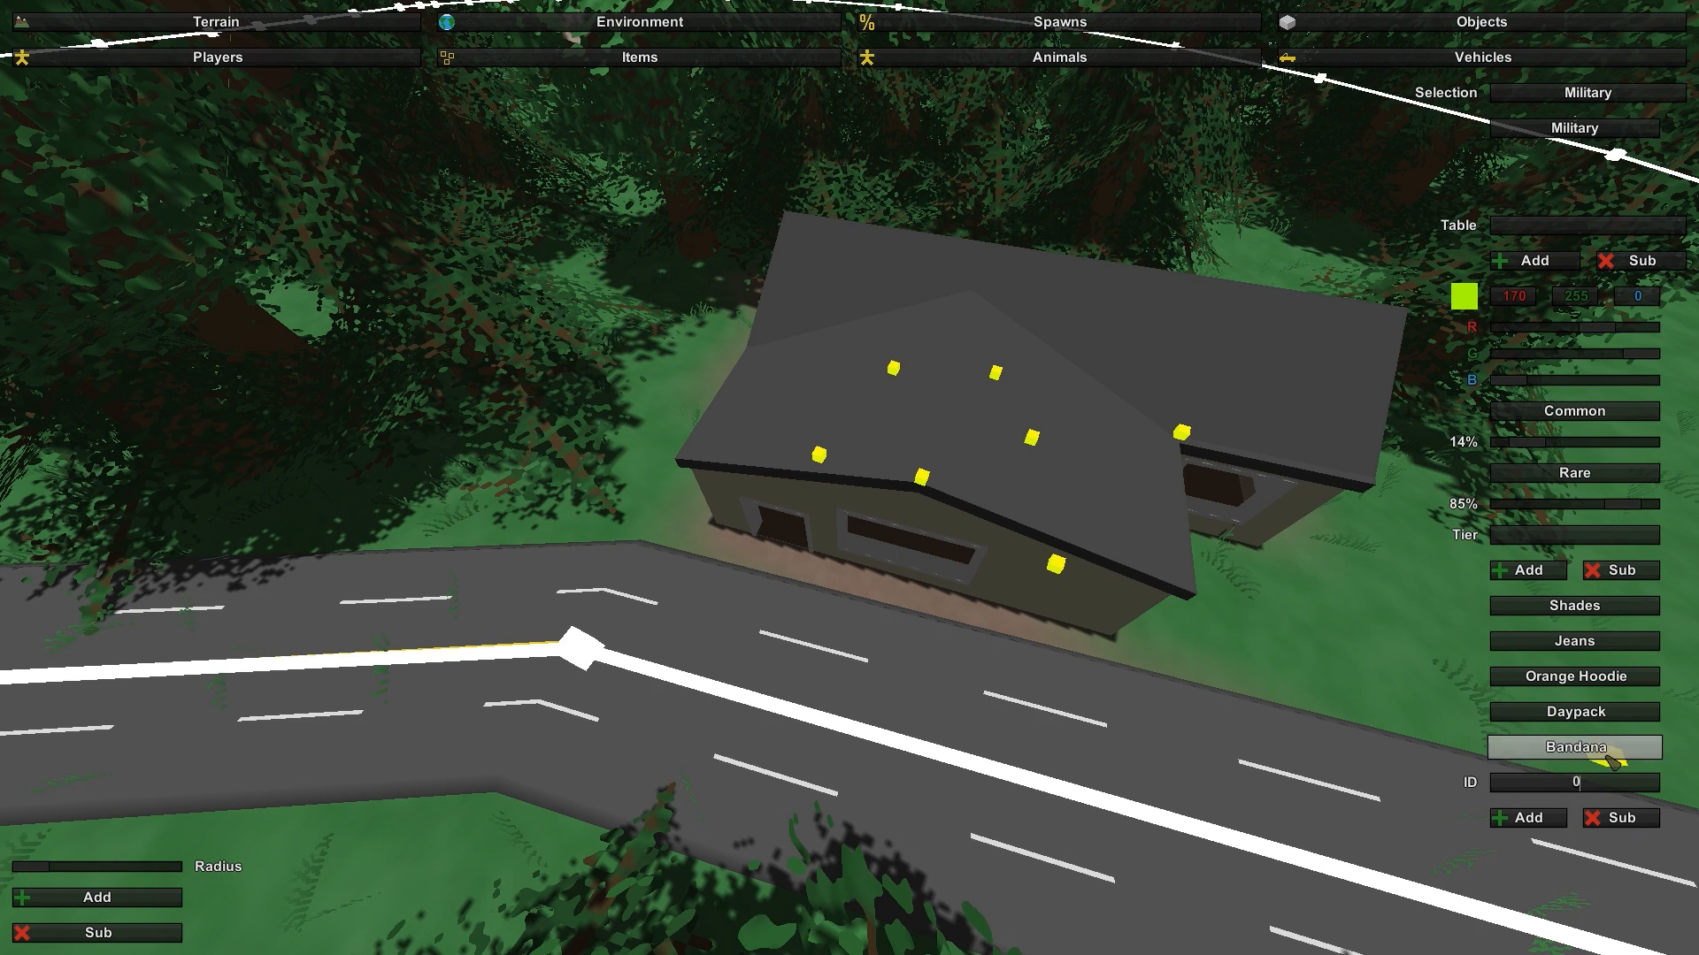
left_click(1619, 817)
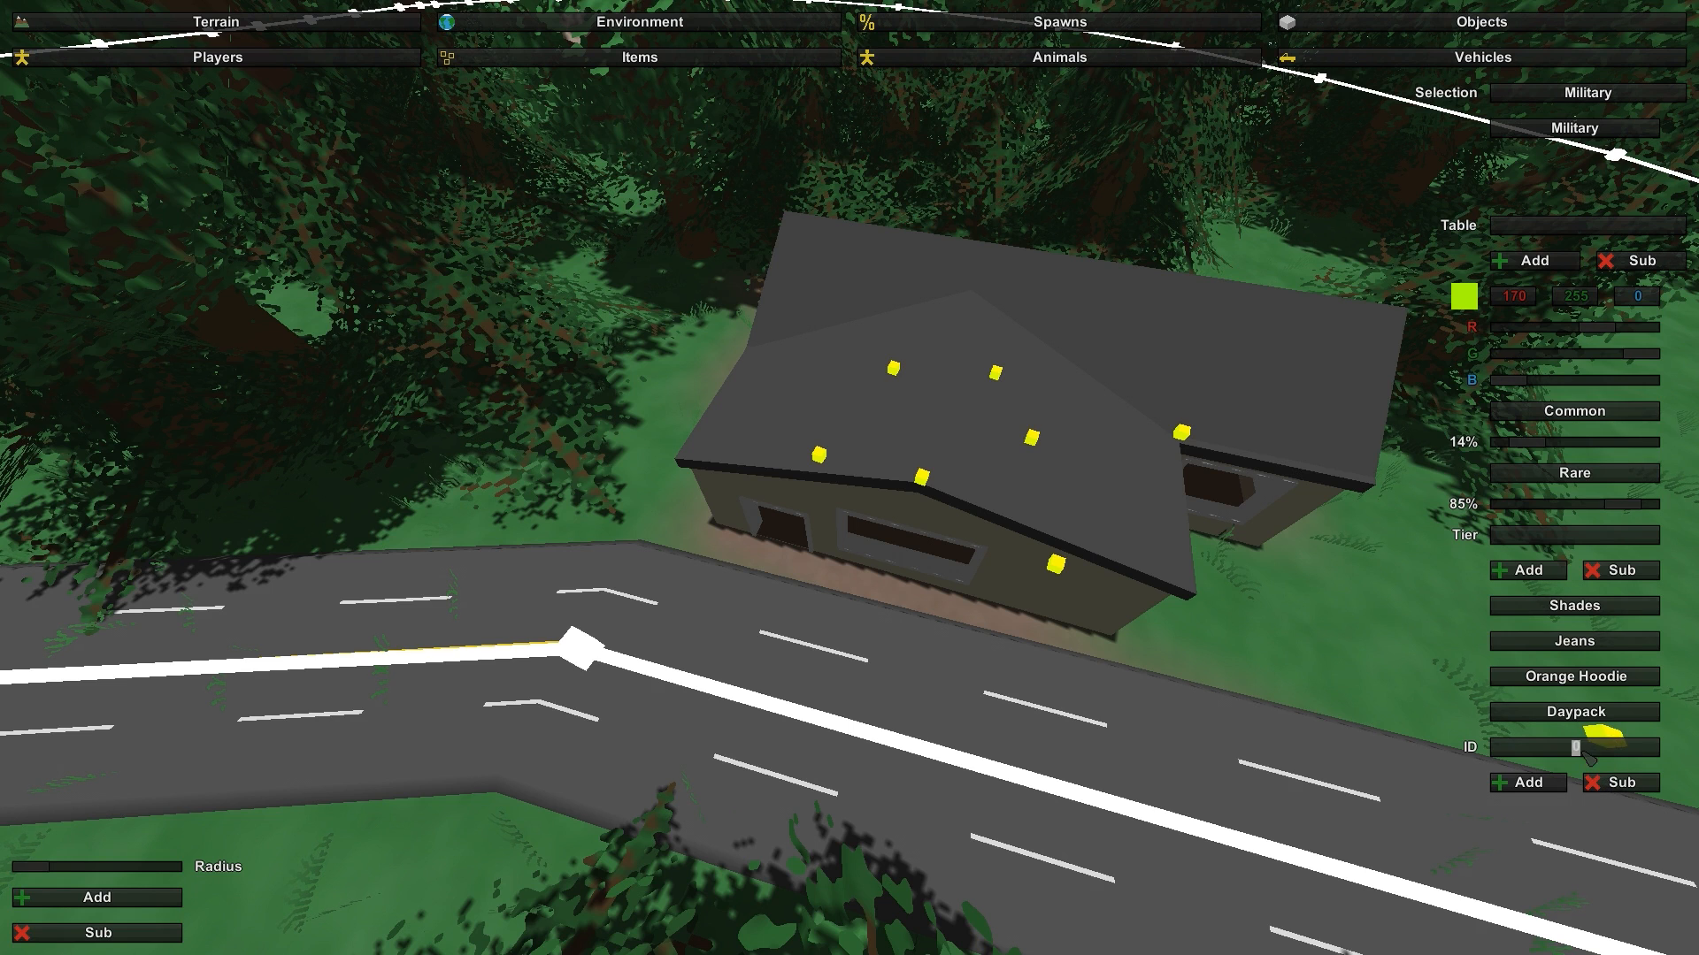
type("12")
left_click(1526, 784)
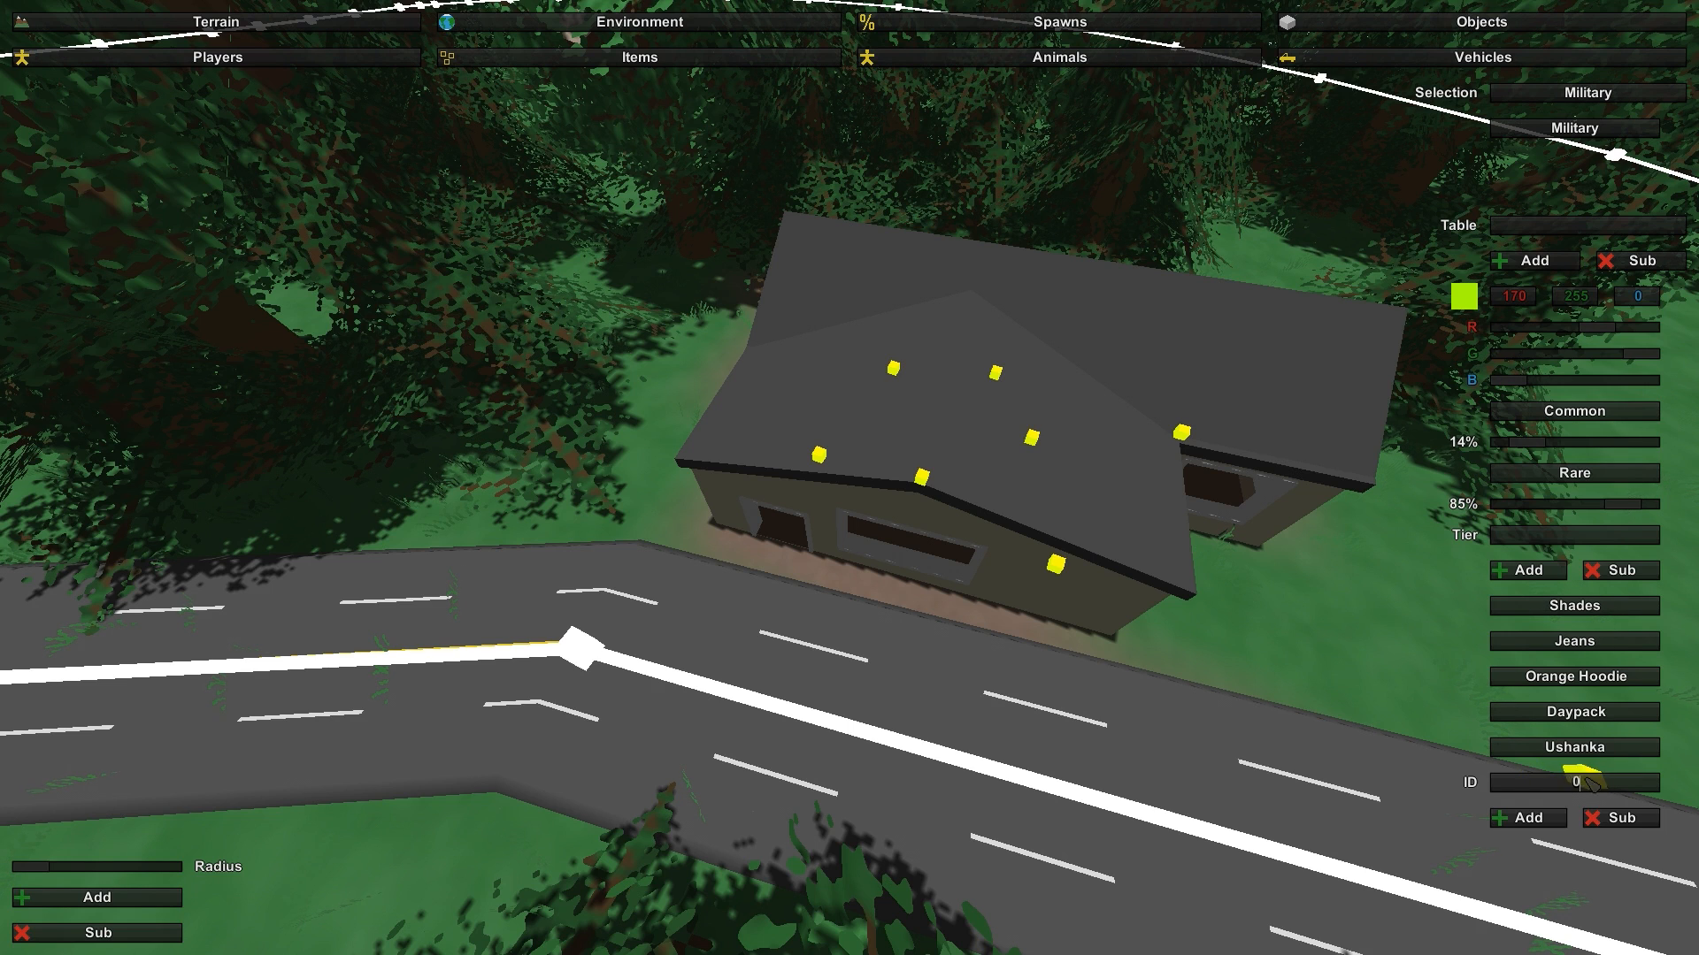
left_click(1612, 815)
Step: Add Canned Beans (ID 13) and Bottled Water to the Common tier below Daypack
left_click(1561, 750)
type("13")
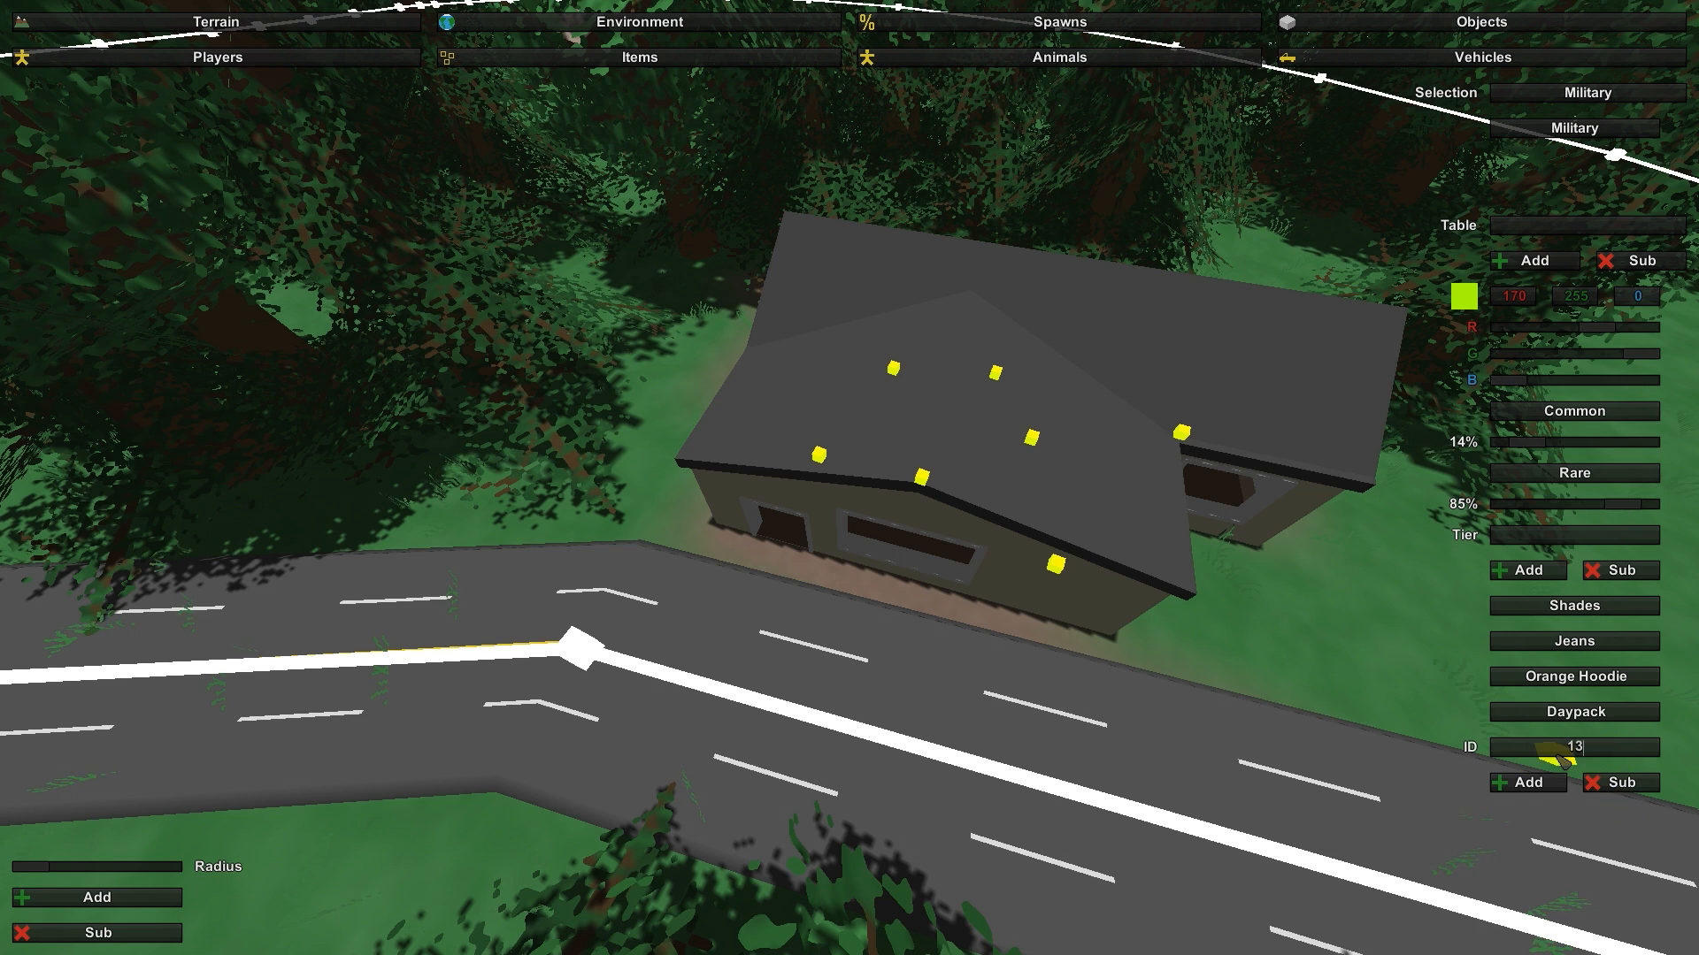
left_click(1528, 782)
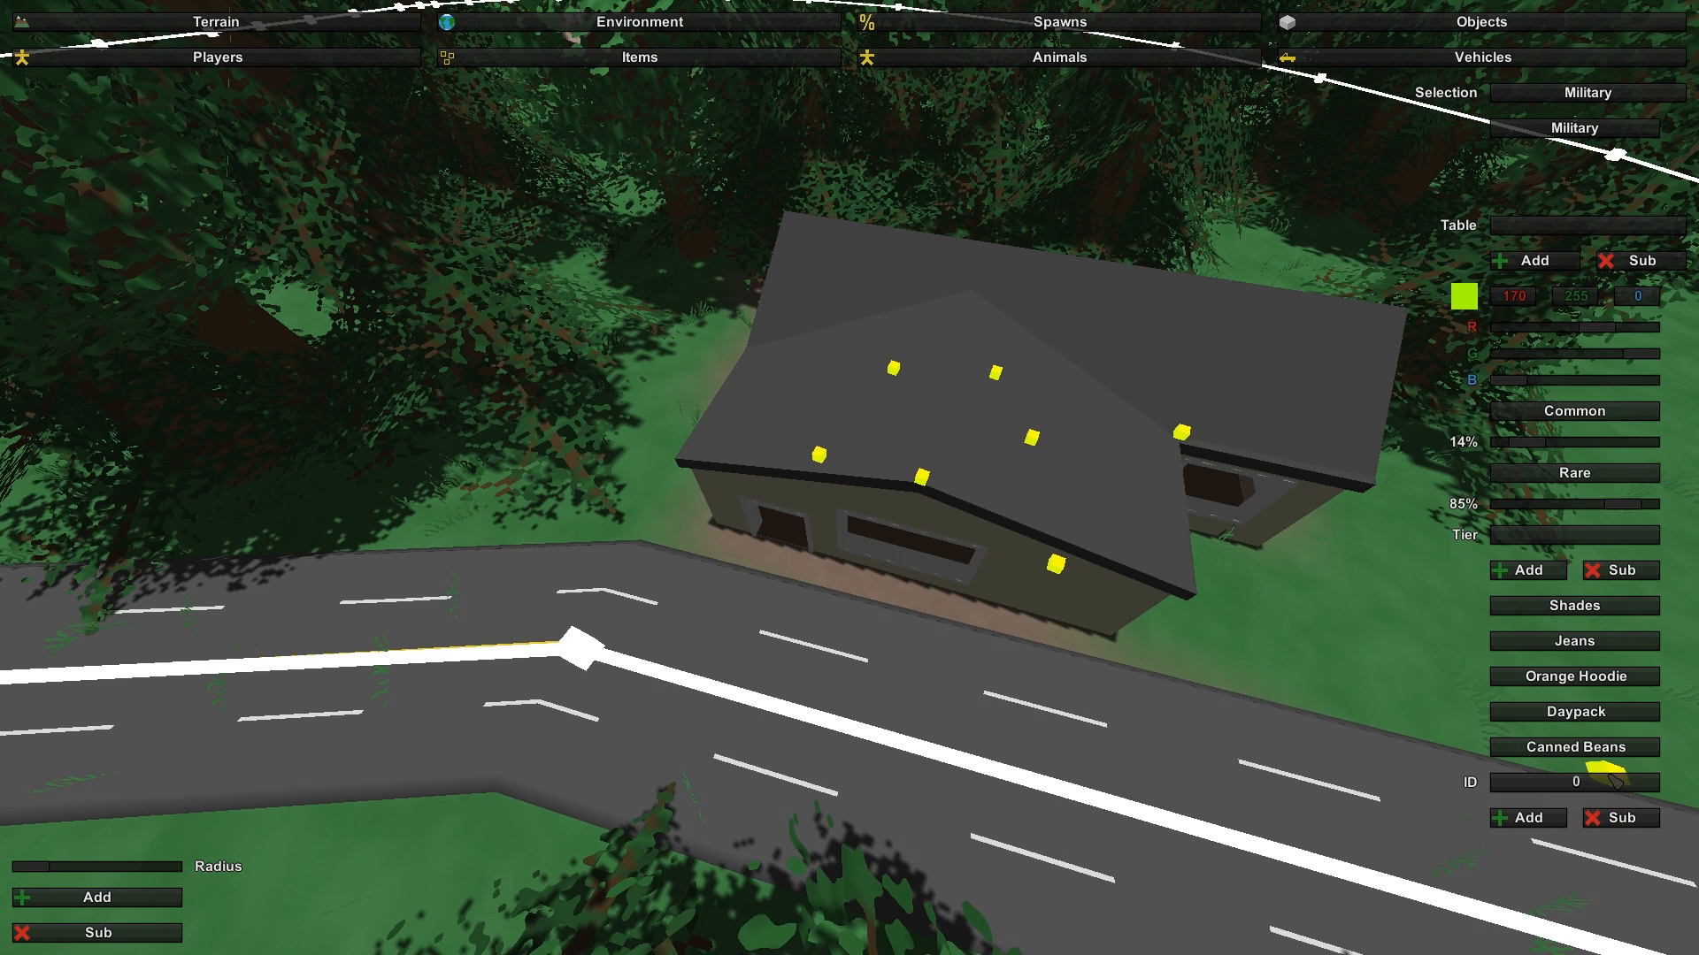
left_click(1559, 786)
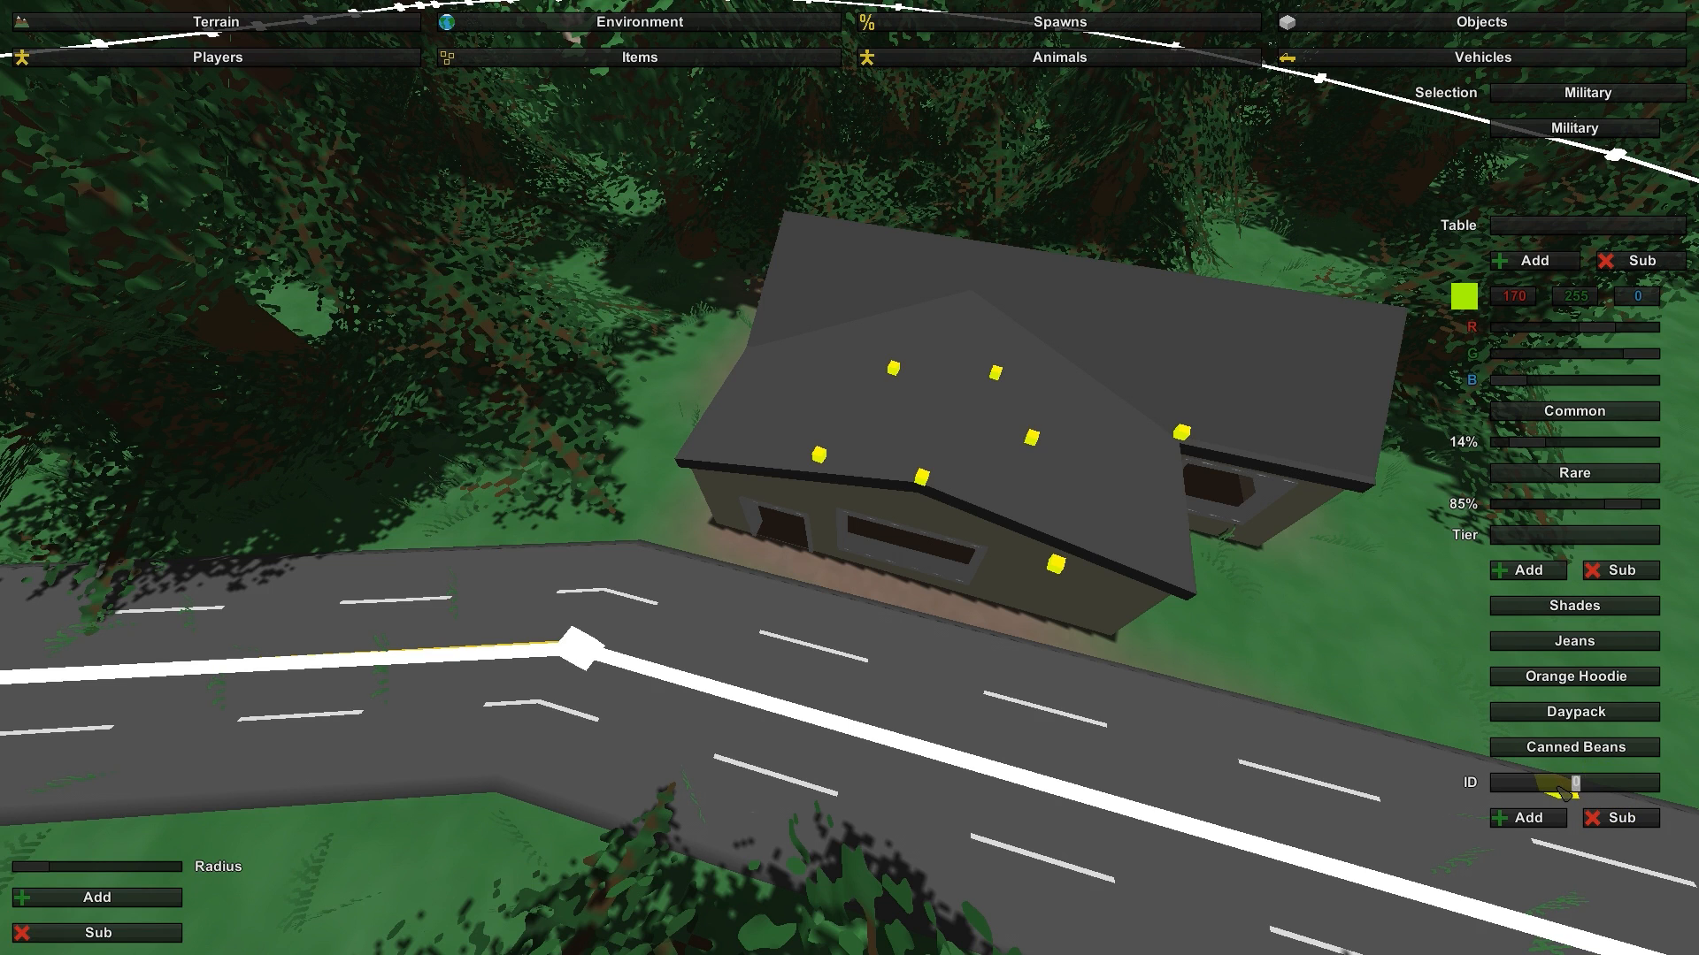
left_click(1528, 817)
Step: Add Police Vest below AR32 in the Rare tier, discarding the trial Bandana entry, and reselect the Common tier
left_click(1582, 476)
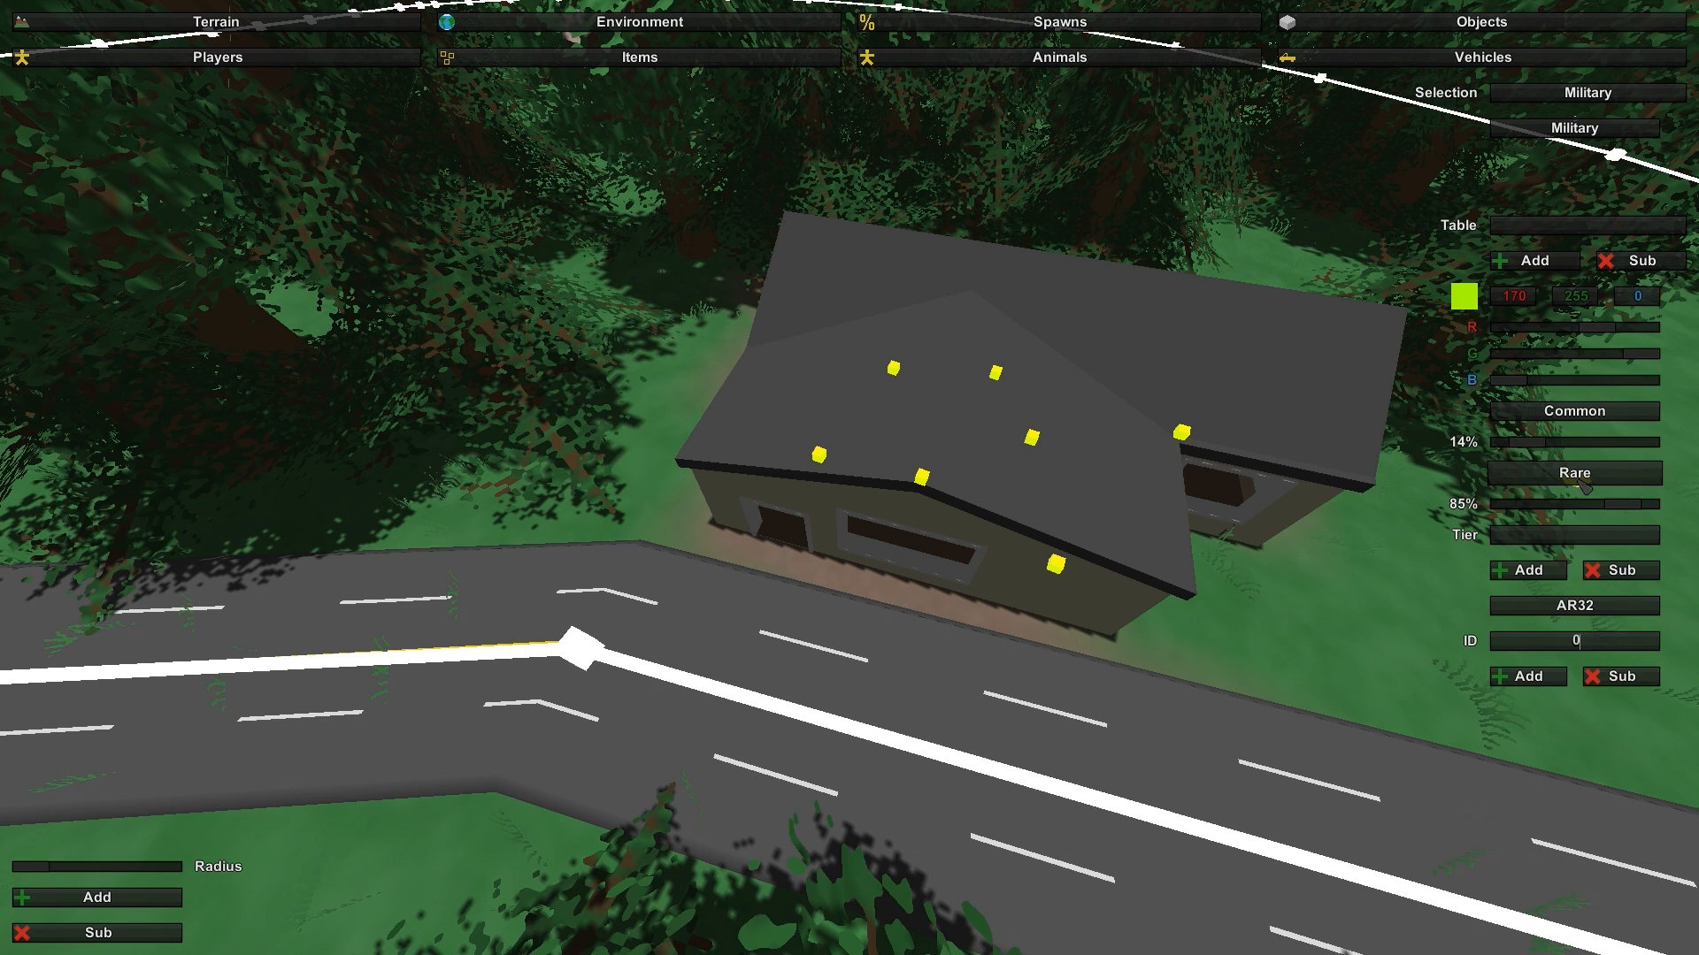
left_click(1527, 676)
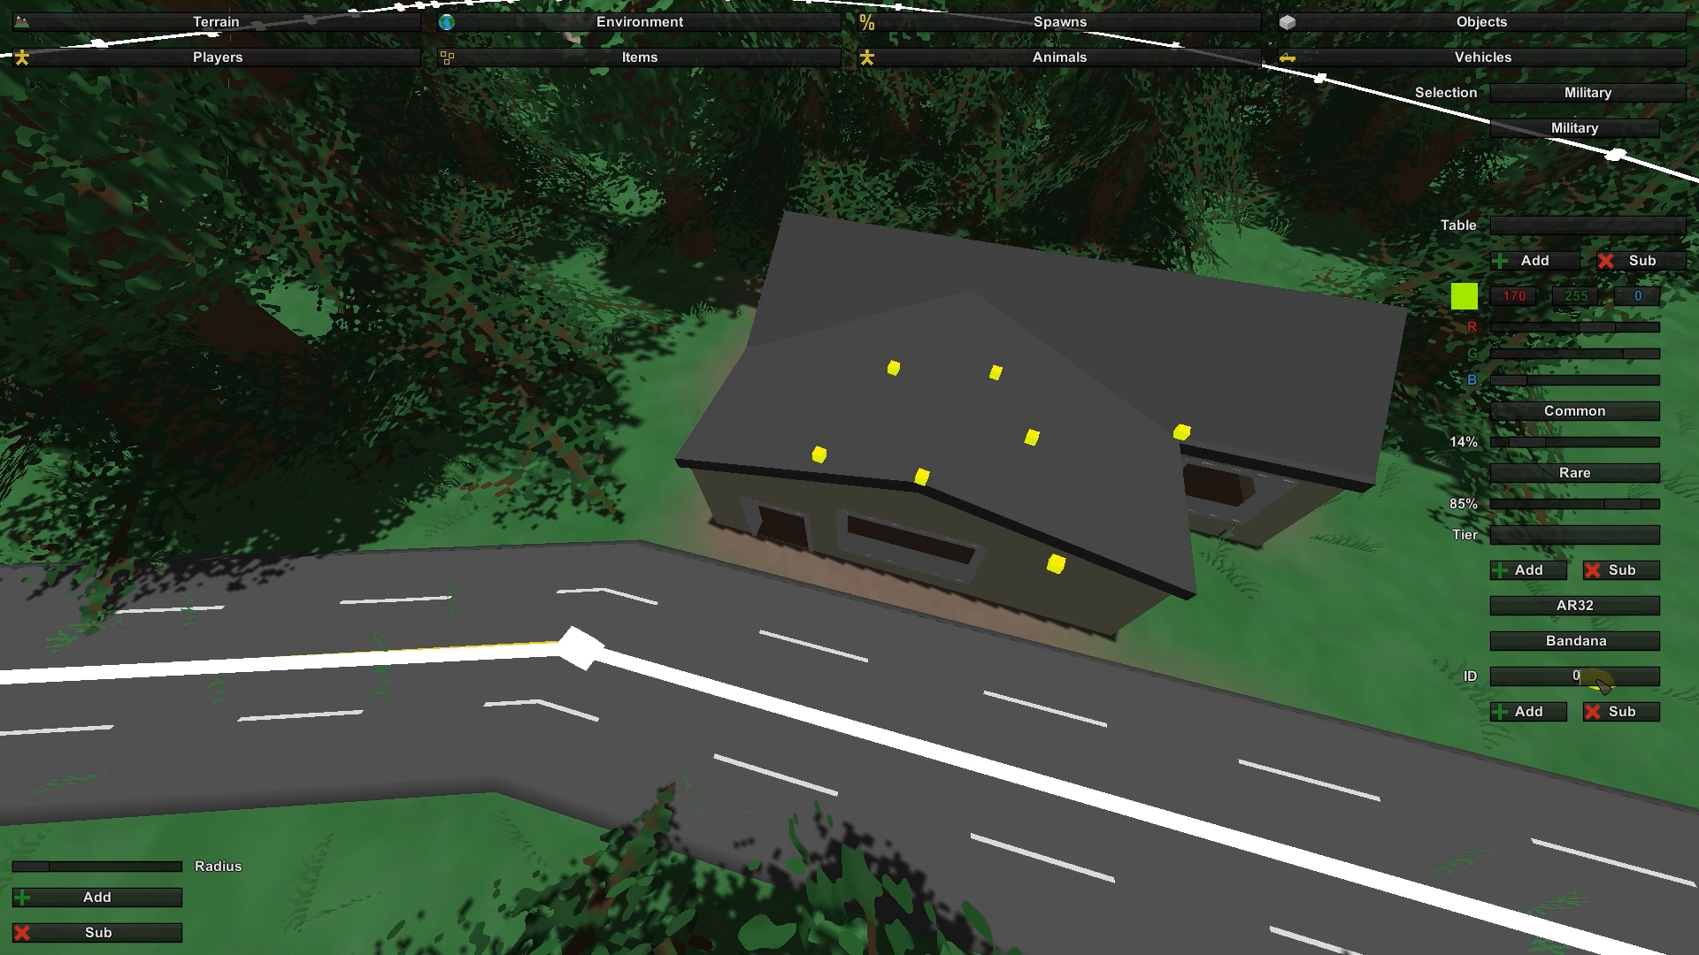
left_click(1624, 711)
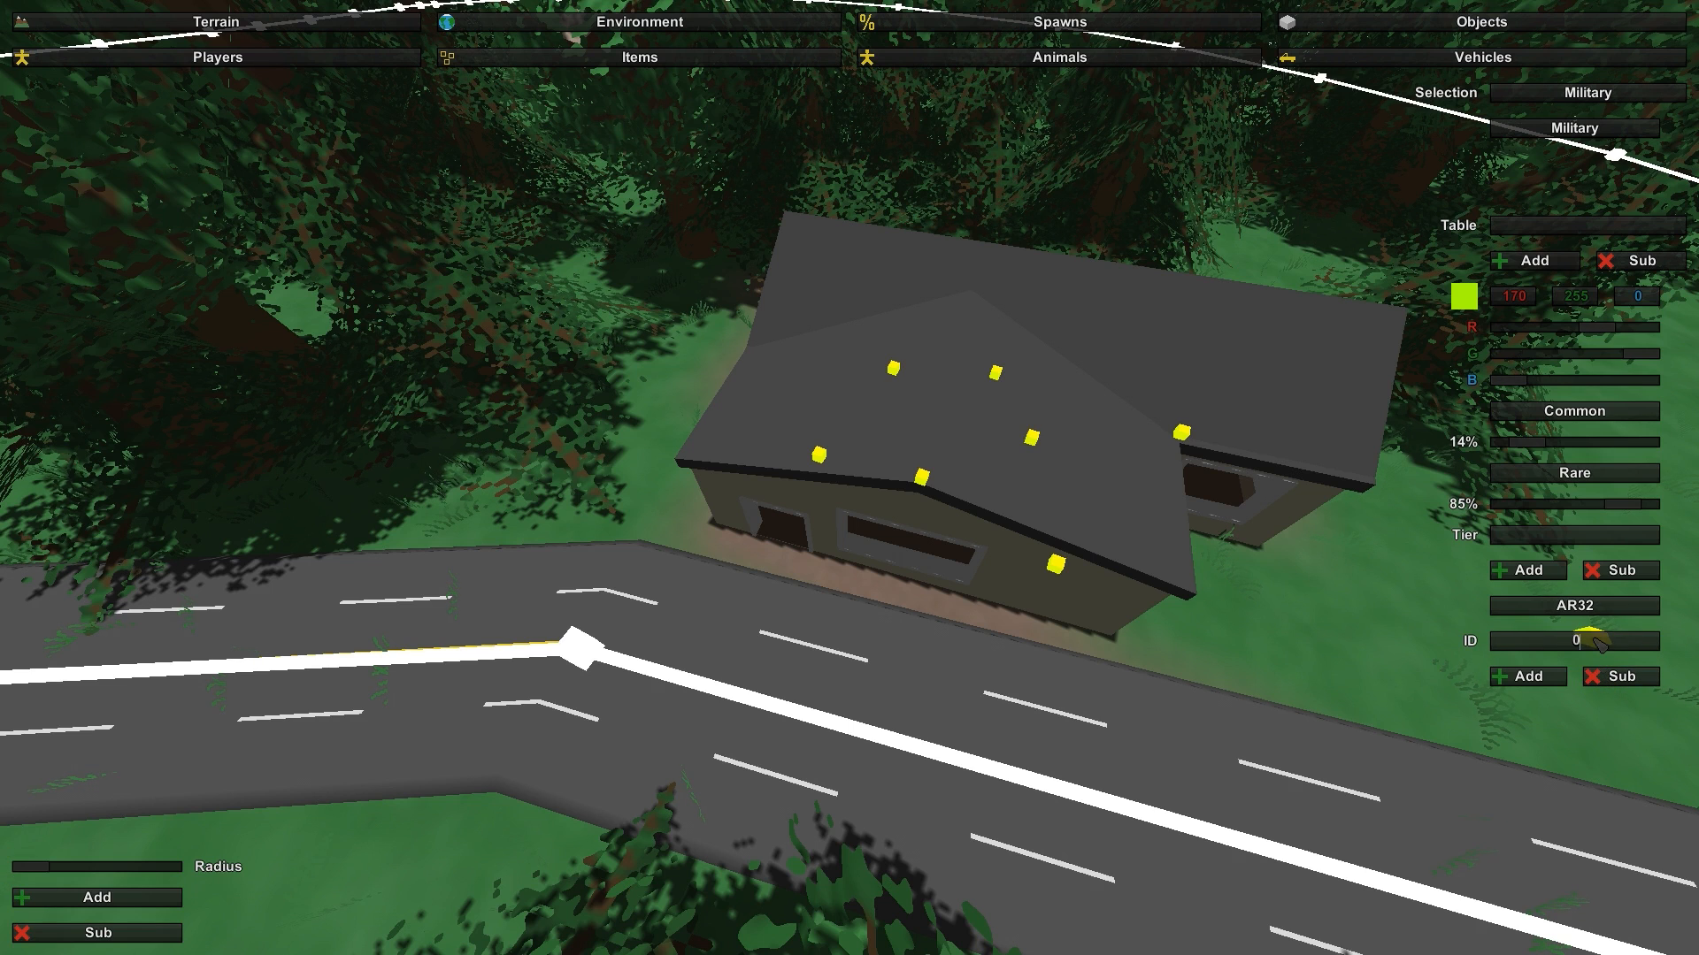
left_click(1548, 675)
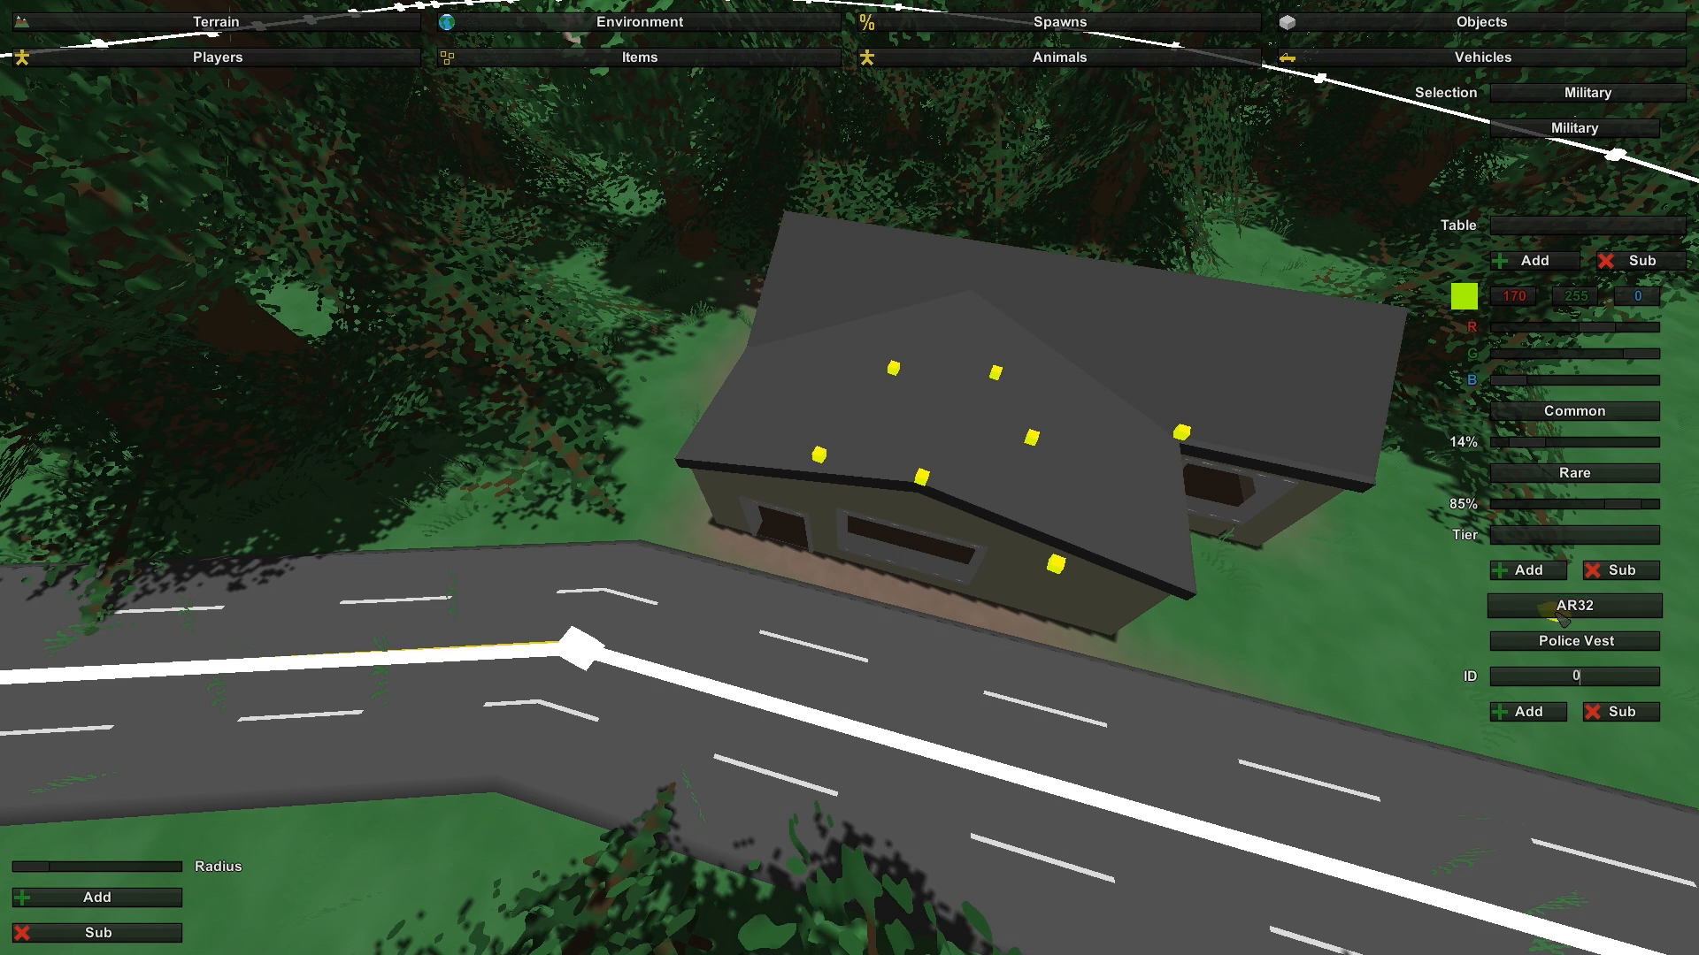
left_click(1574, 421)
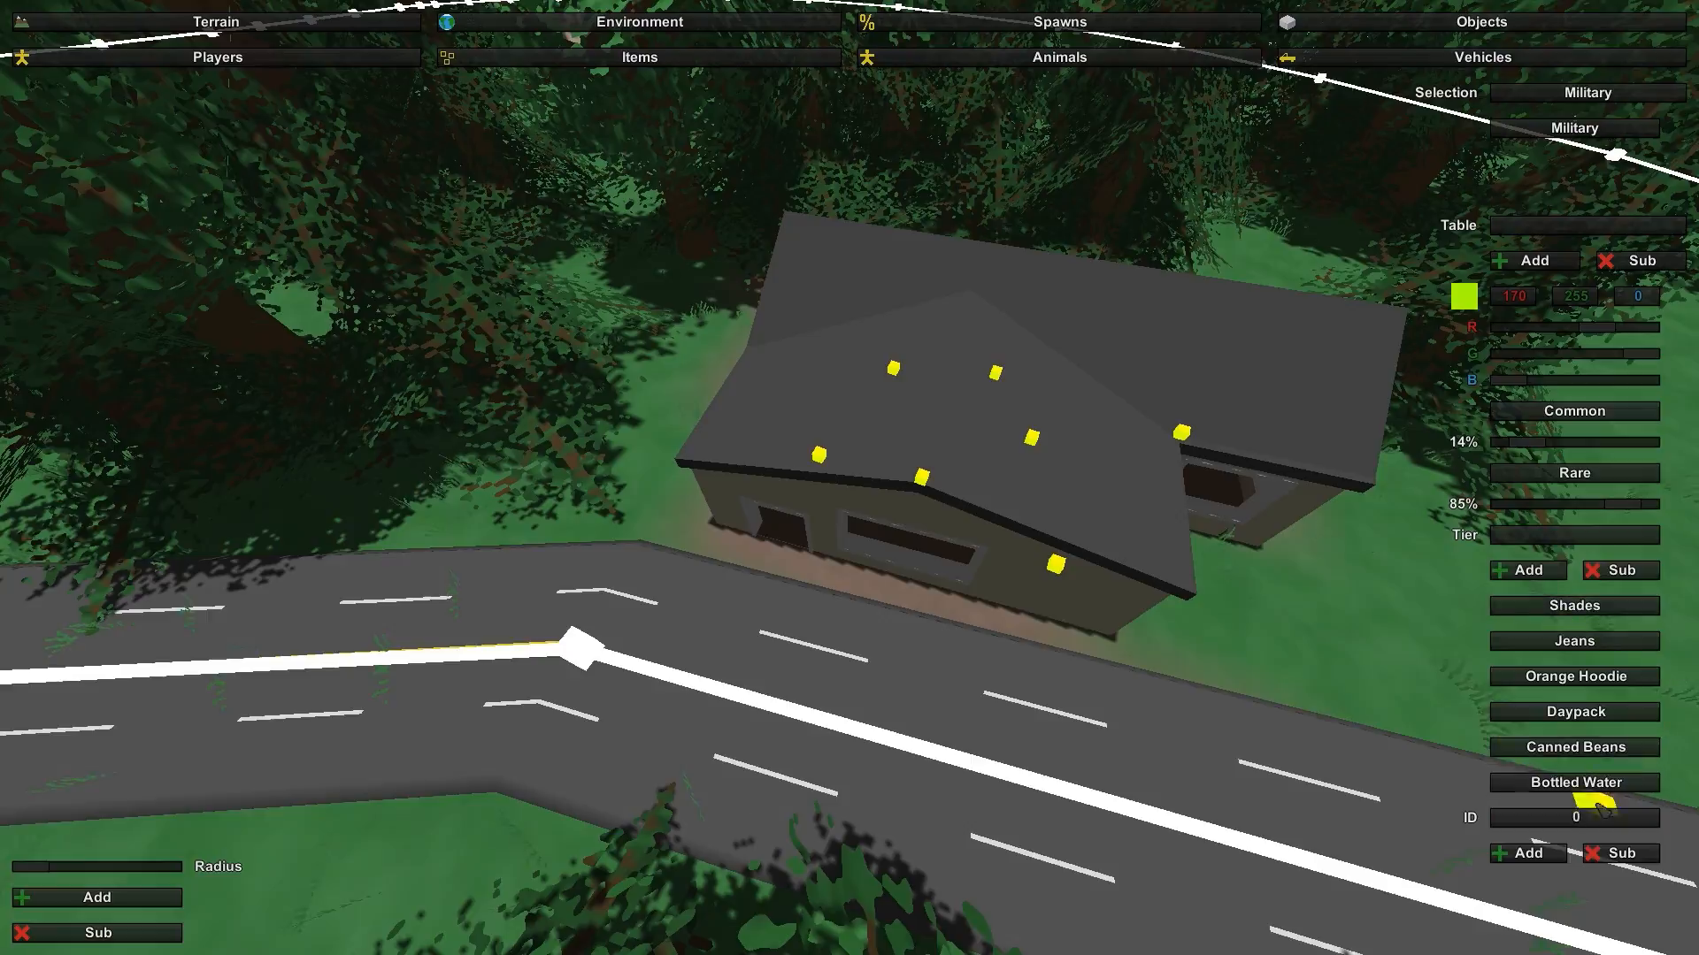
Step: Examine the player and item spawns on the grassy hilltop from above the forest
key("s")
right_click_drag(1086, 622, 902, 478)
key("d")
key("s")
key("w")
key("w")
key("w")
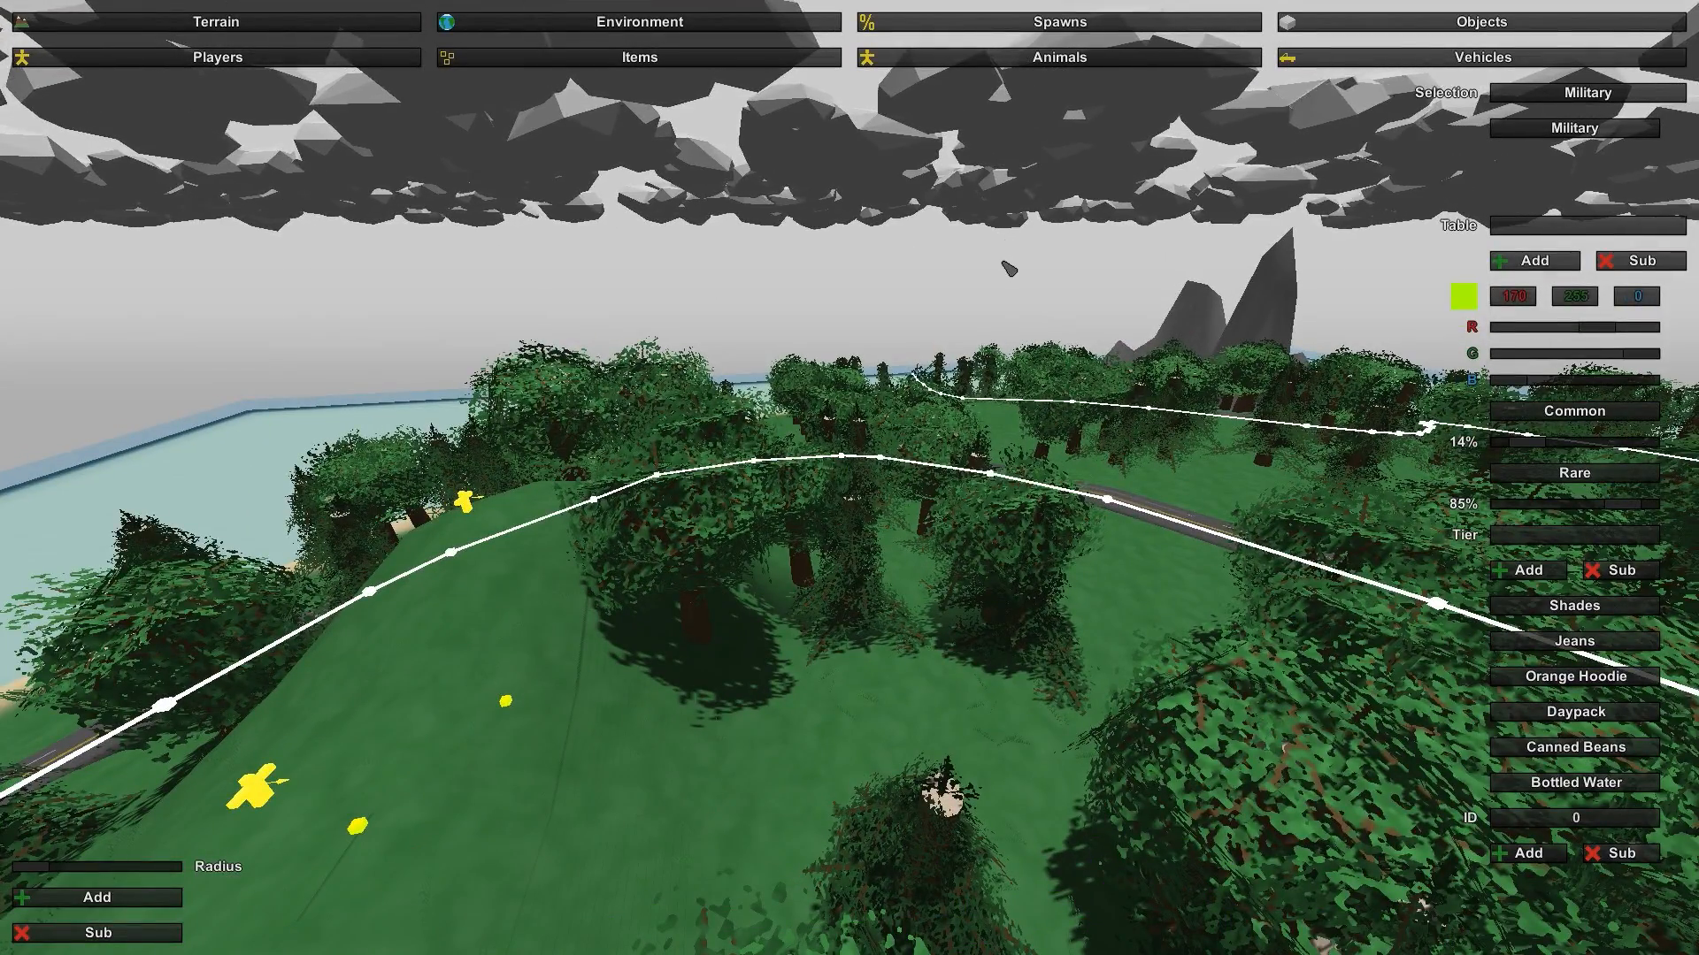
Step: Save the island map and exit the editor to the main menu
key("Escape")
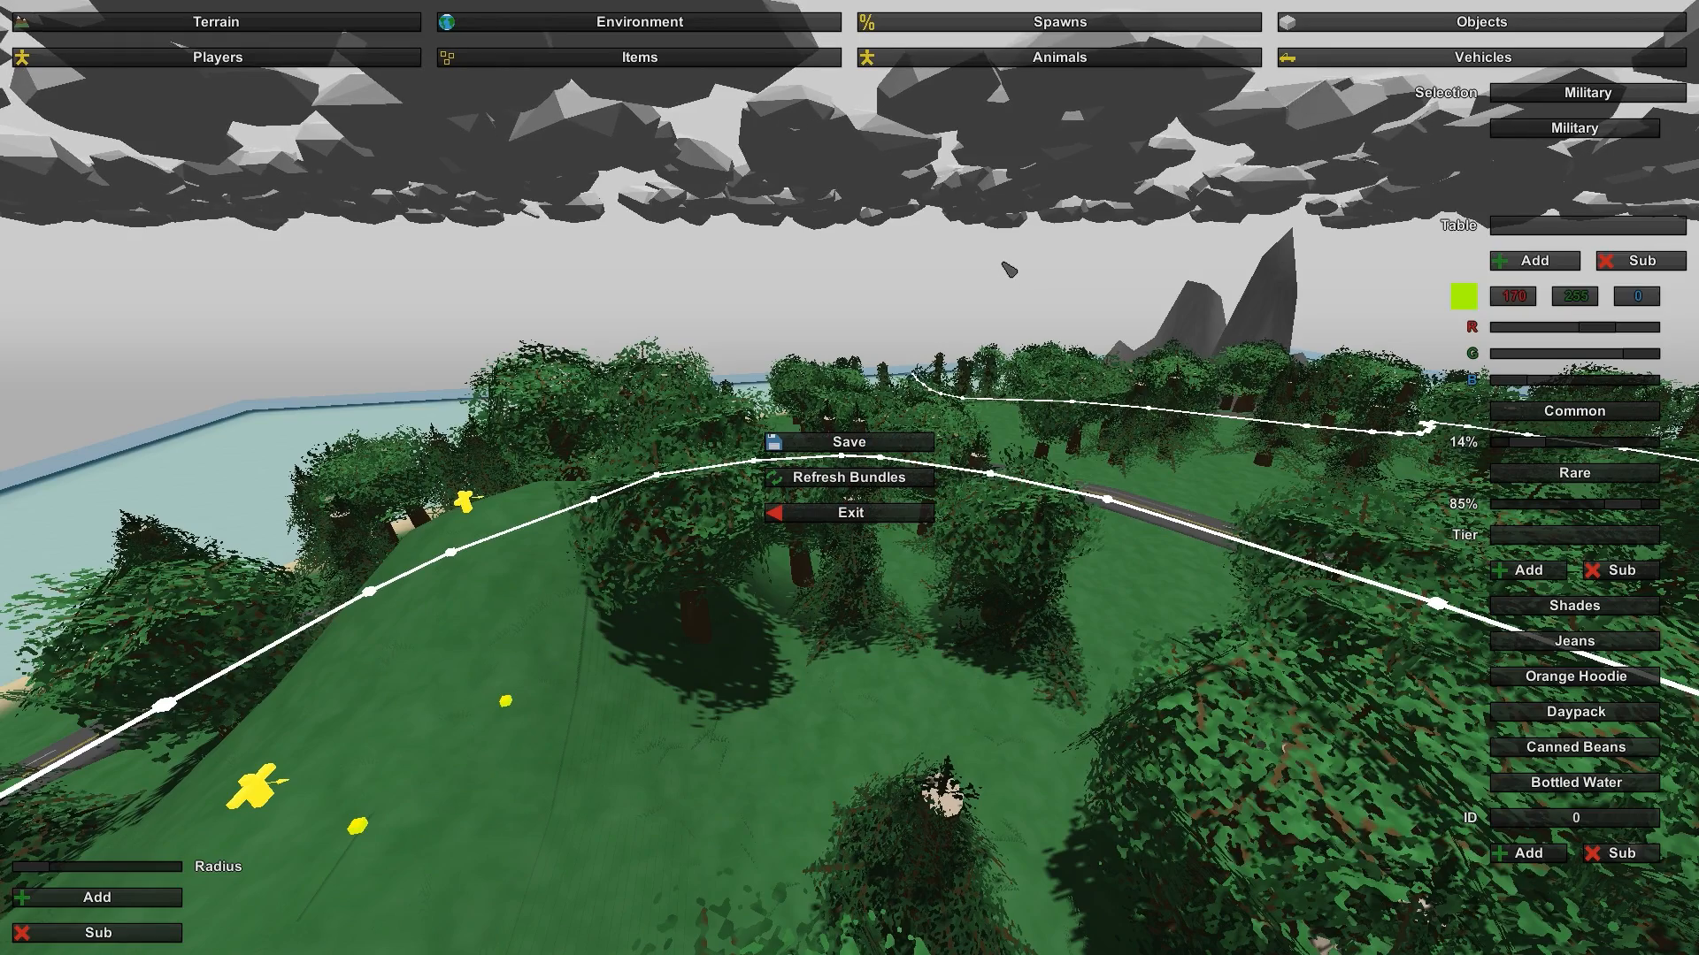
left_click(876, 452)
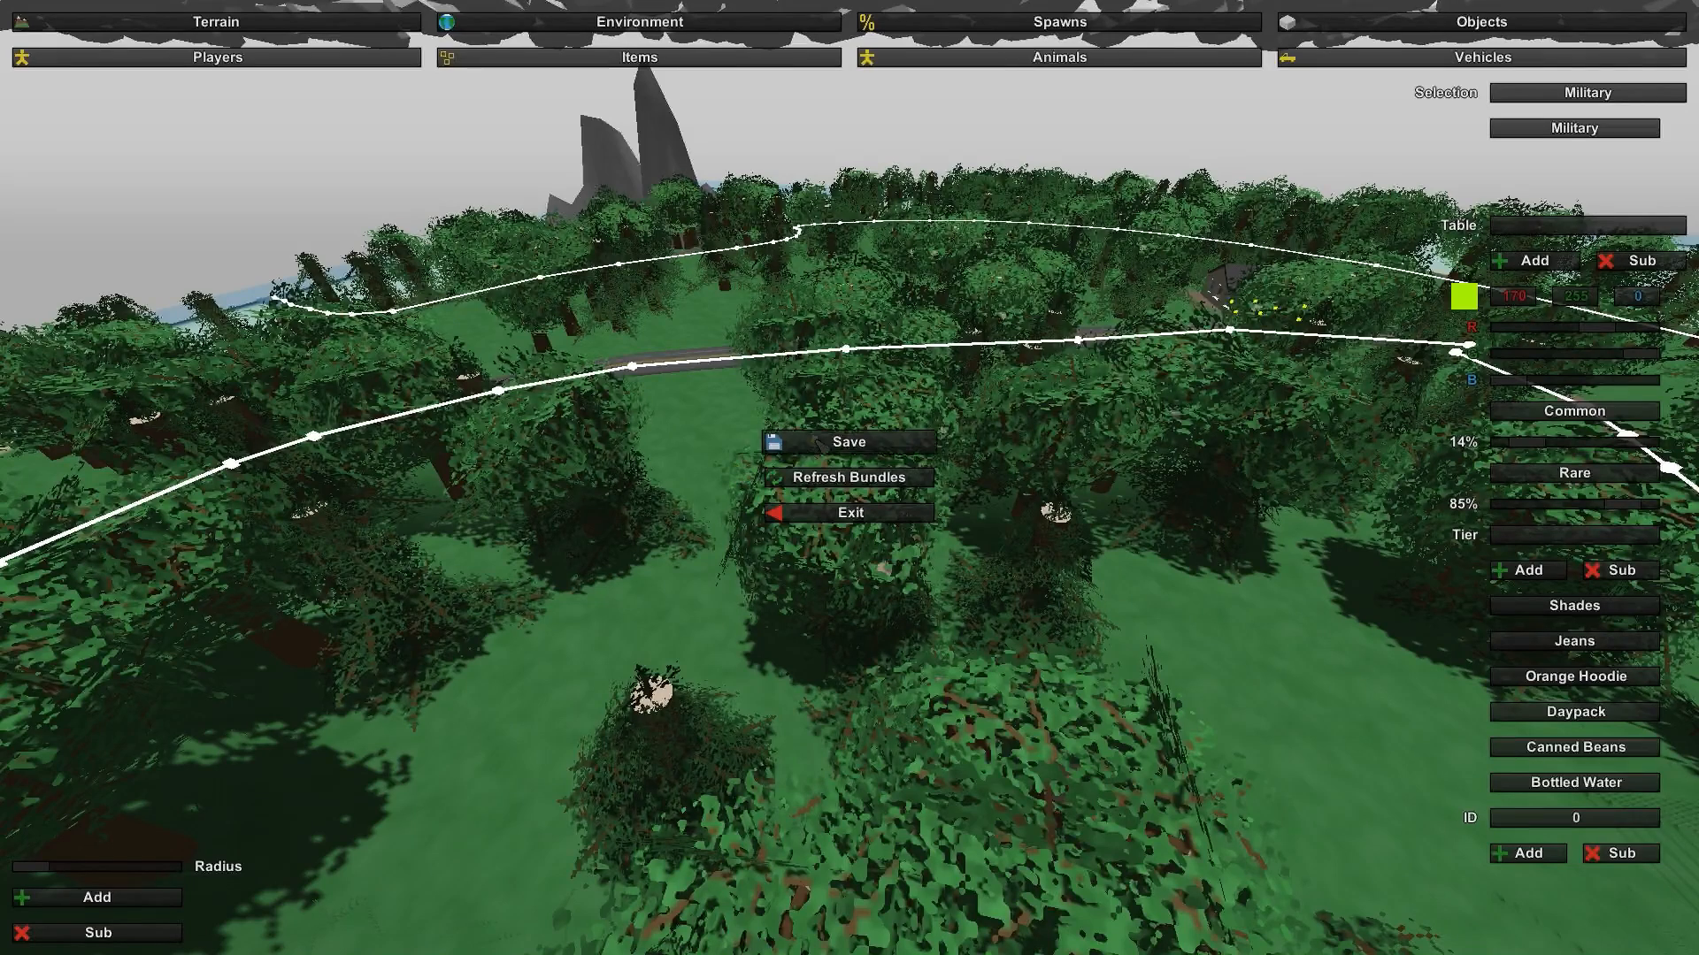
left_click(846, 514)
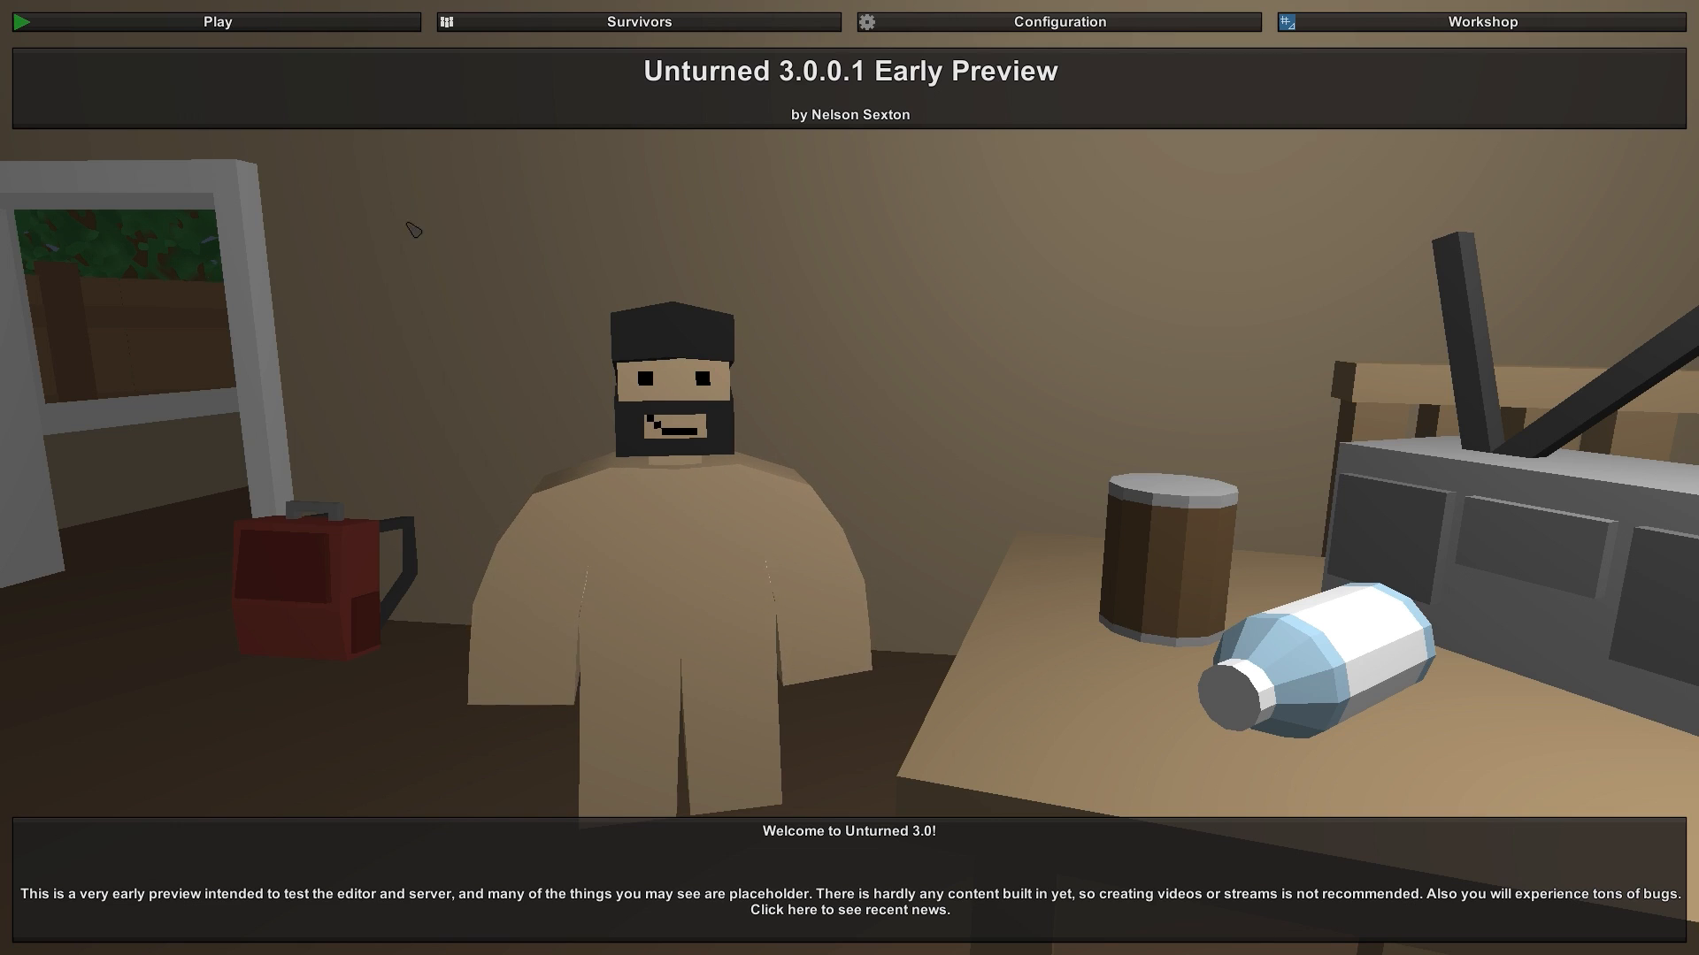
Step: Refresh the LAN server list for the test map and join the server "Unturned on test"
left_click(259, 23)
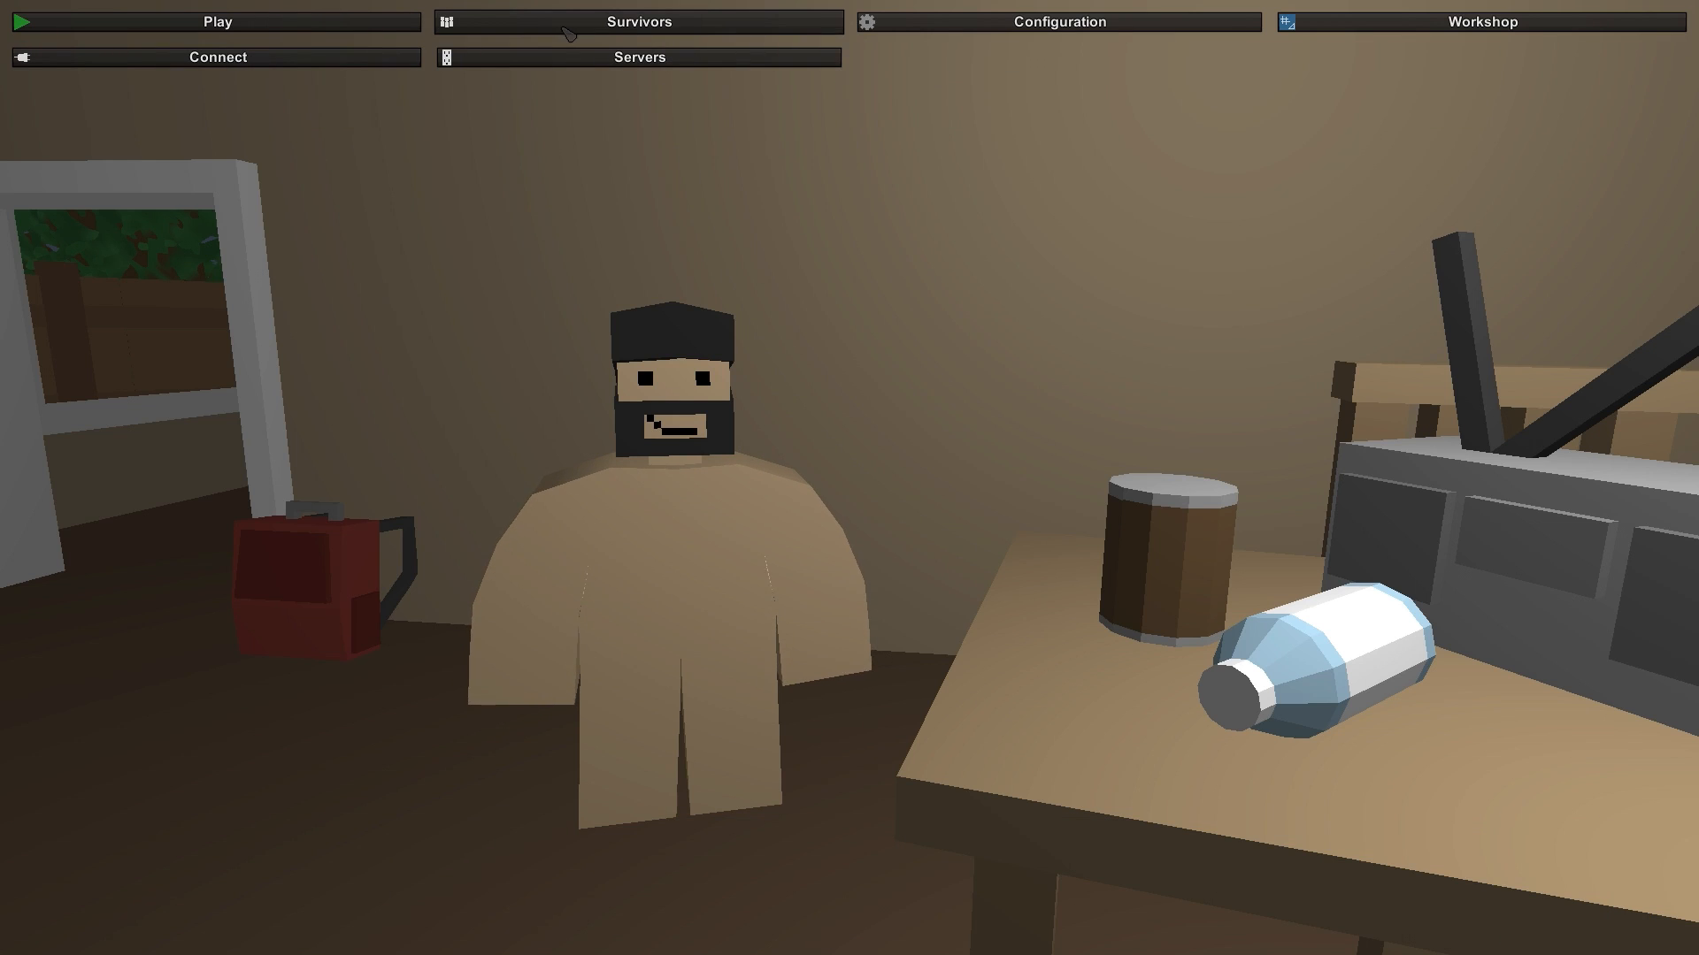
left_click(644, 57)
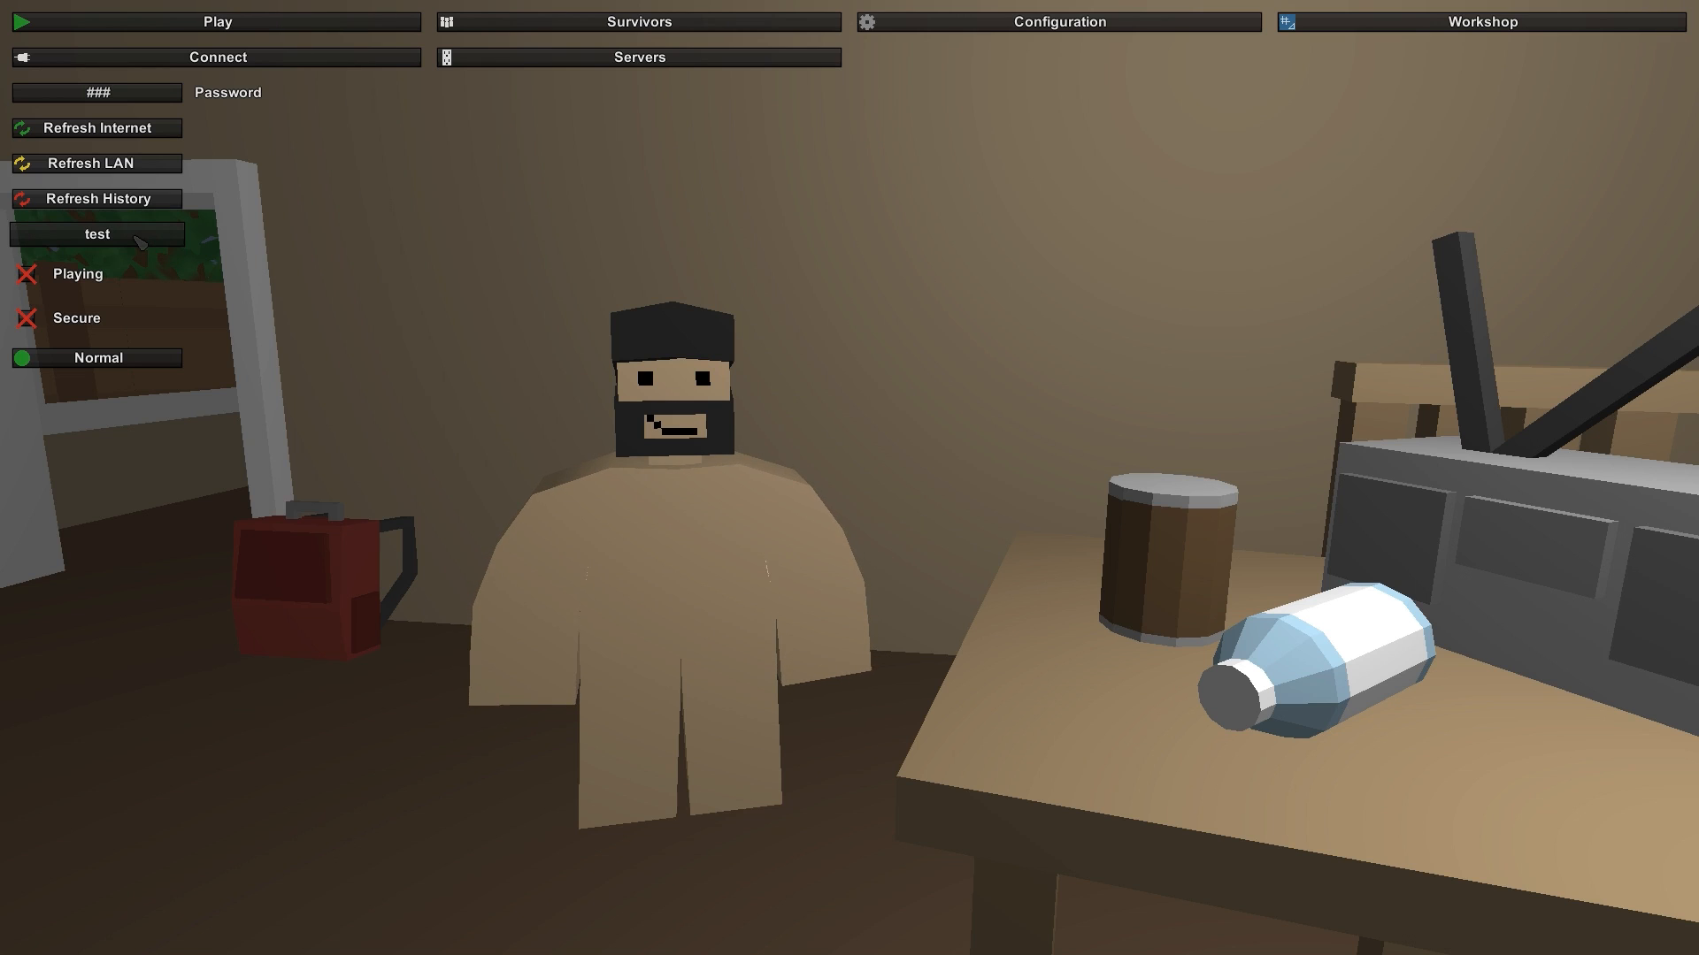
left_click(115, 164)
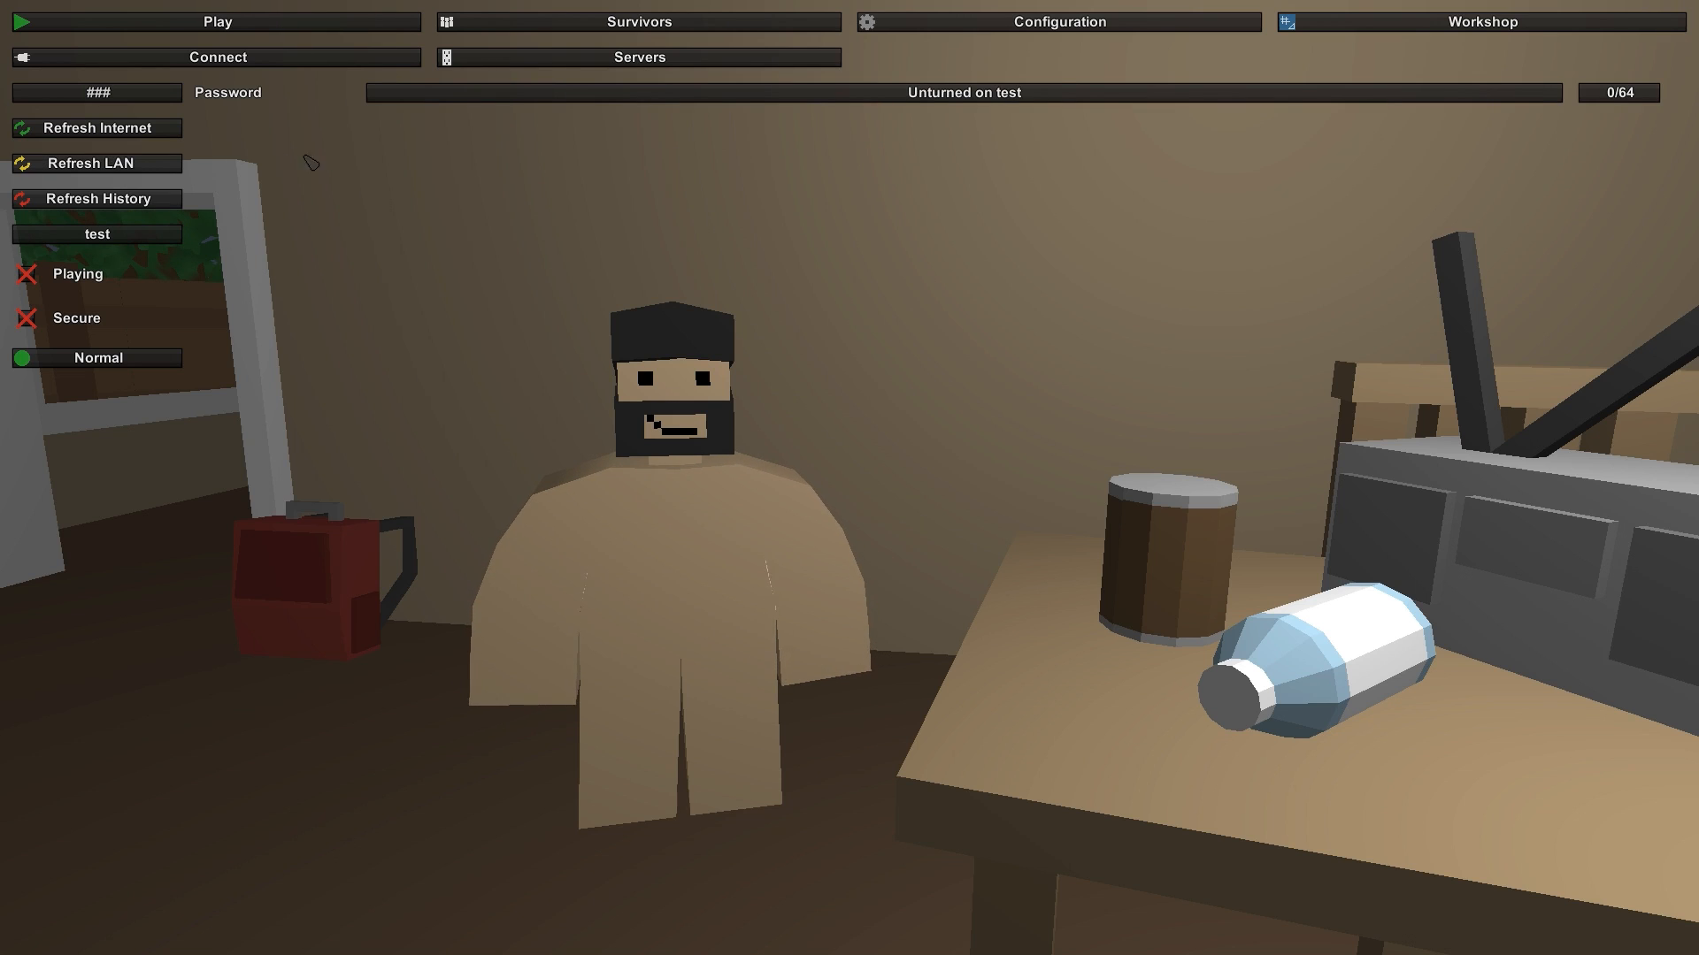
left_click(845, 96)
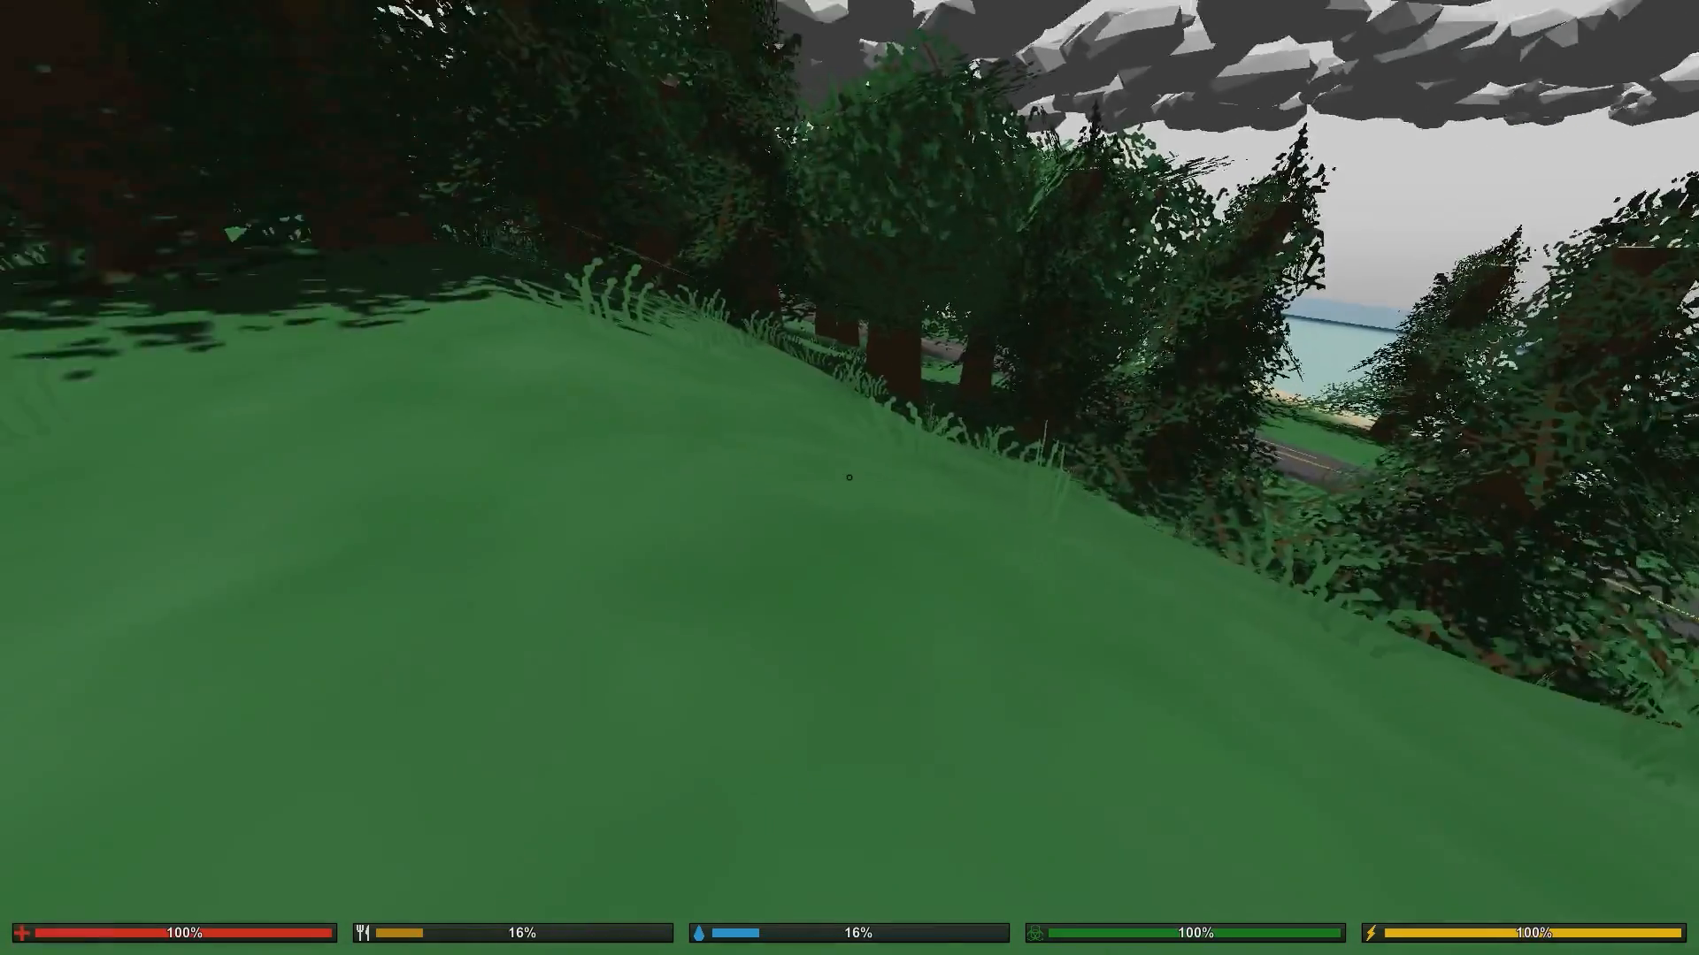
Step: Run across the hillside to the black vest lying in the grass
key("shift+w")
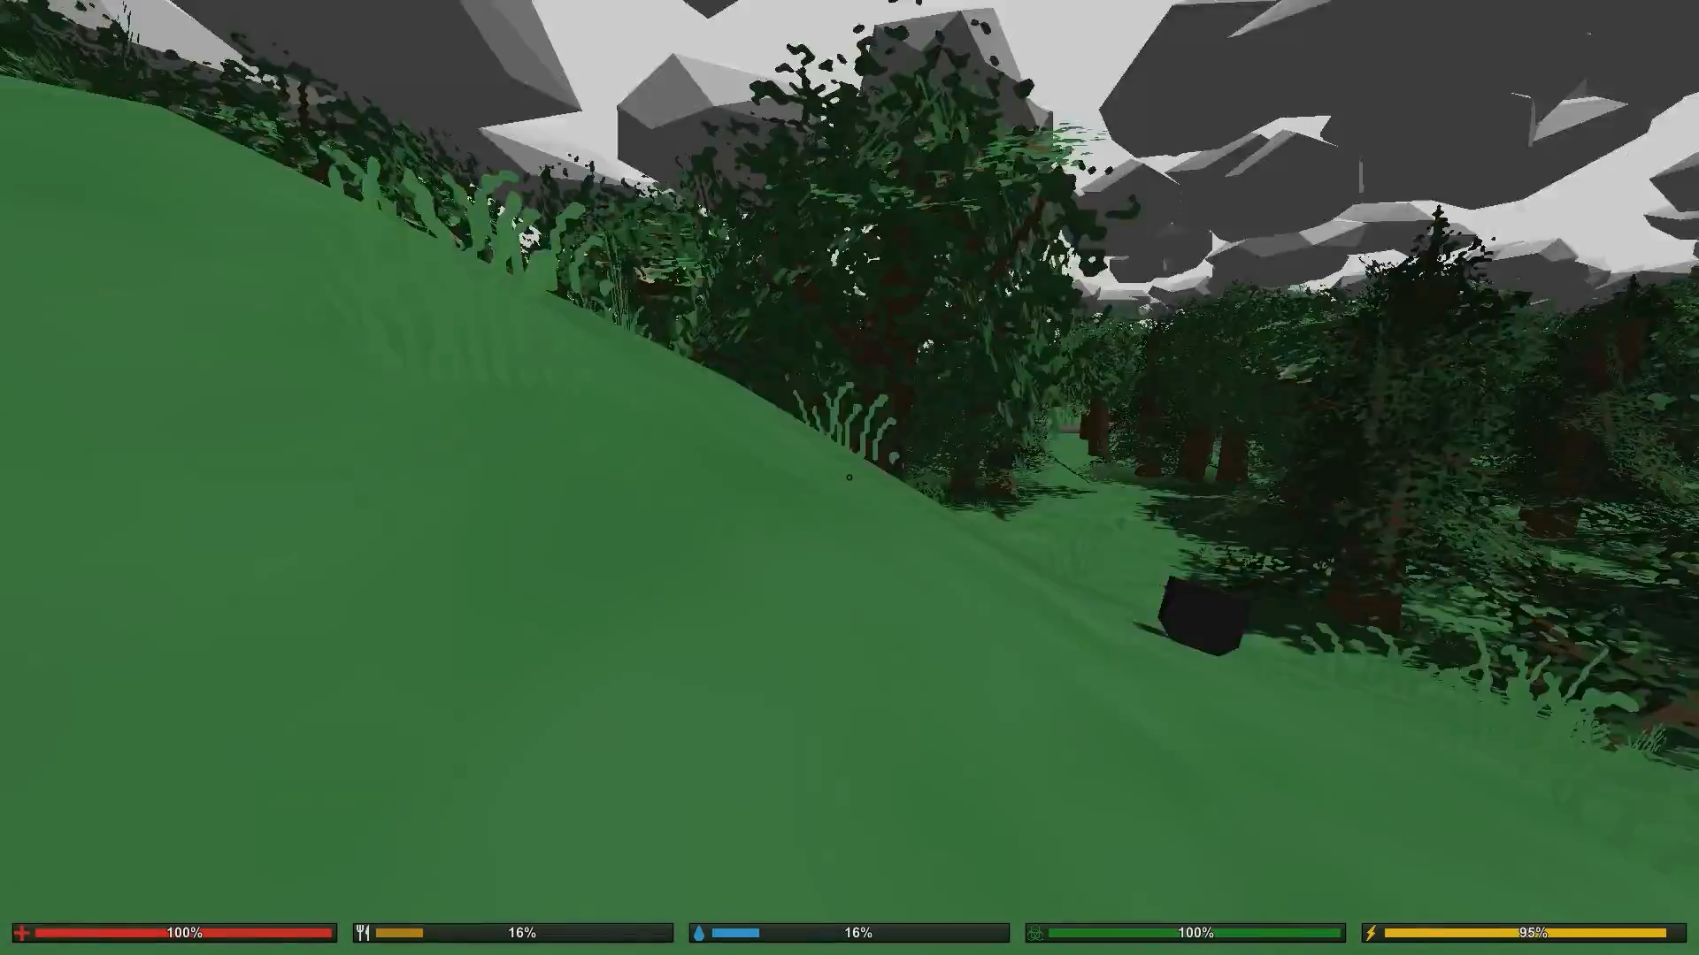
key("shift+w")
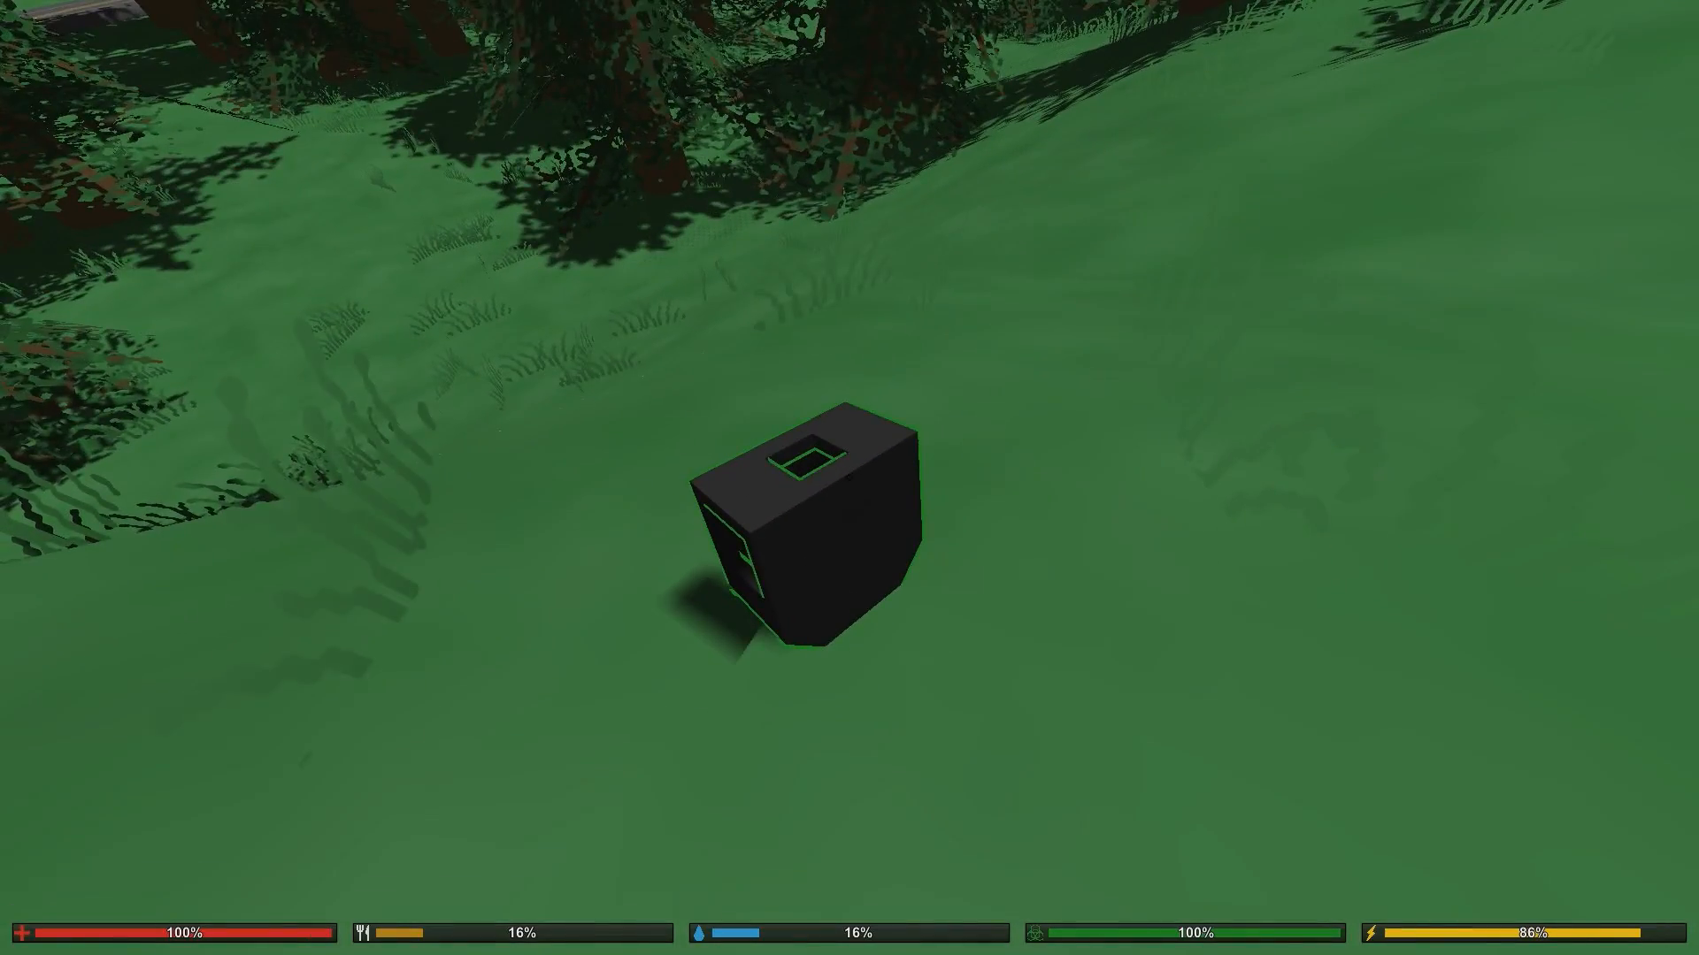
key("a")
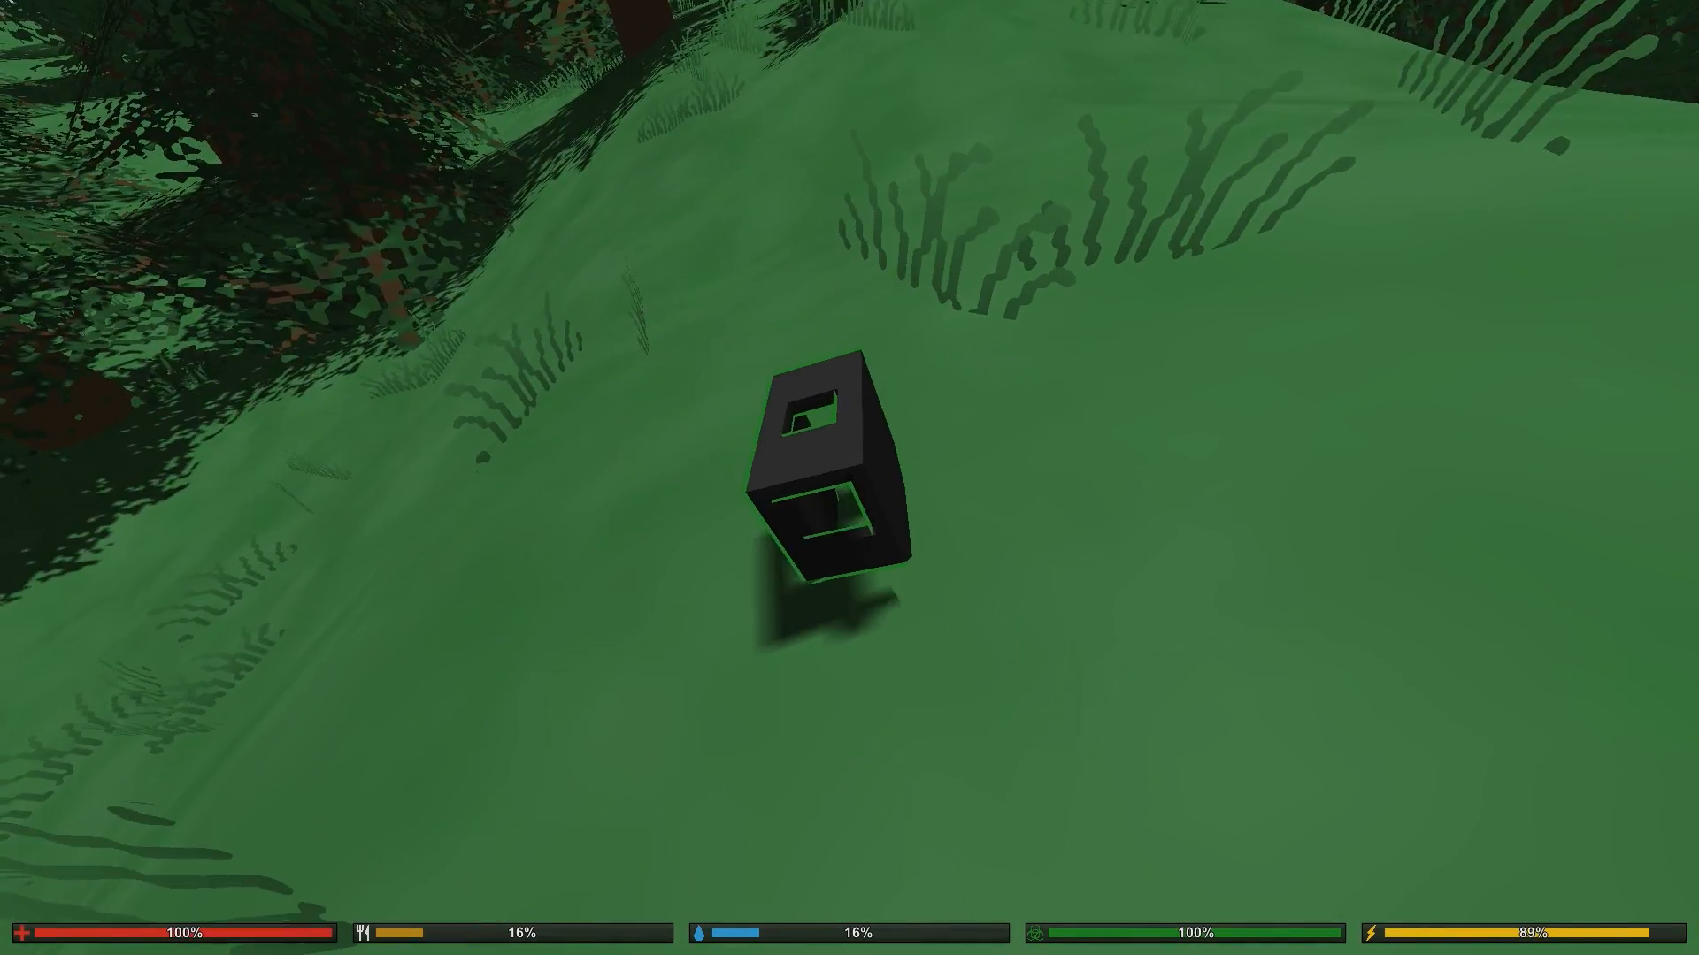
Step: Drop the rifle and magazine from the inventory and pick up the vest from the ground
key("g")
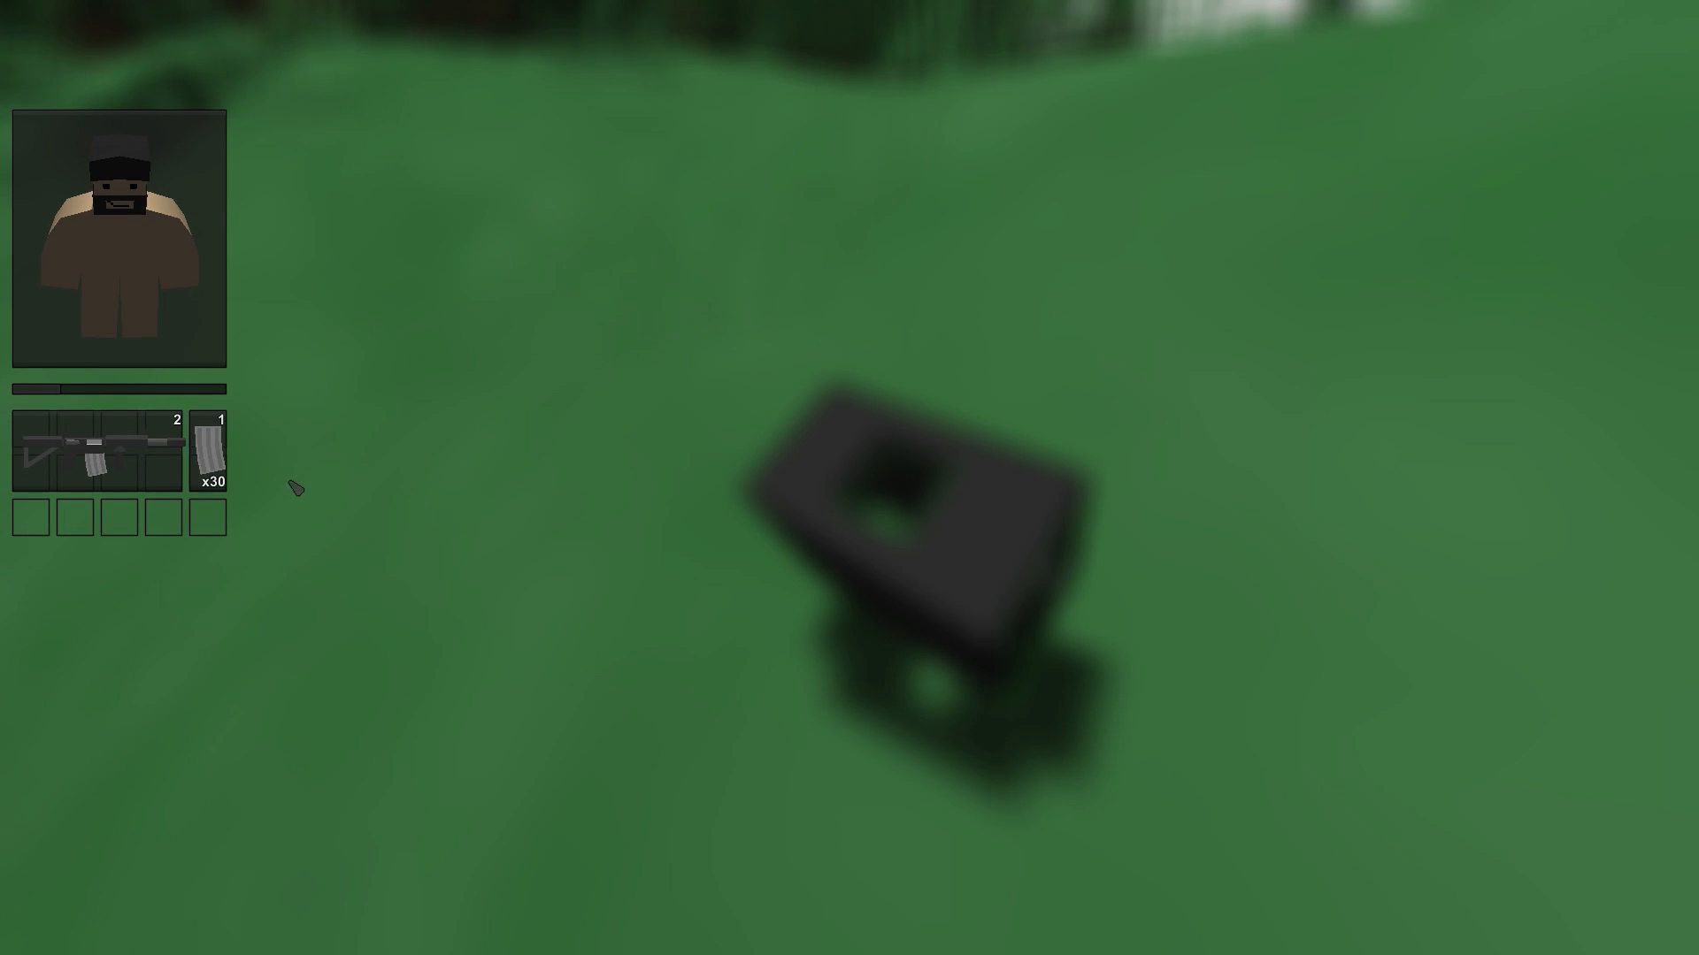
left_click(159, 473)
left_click(1535, 75)
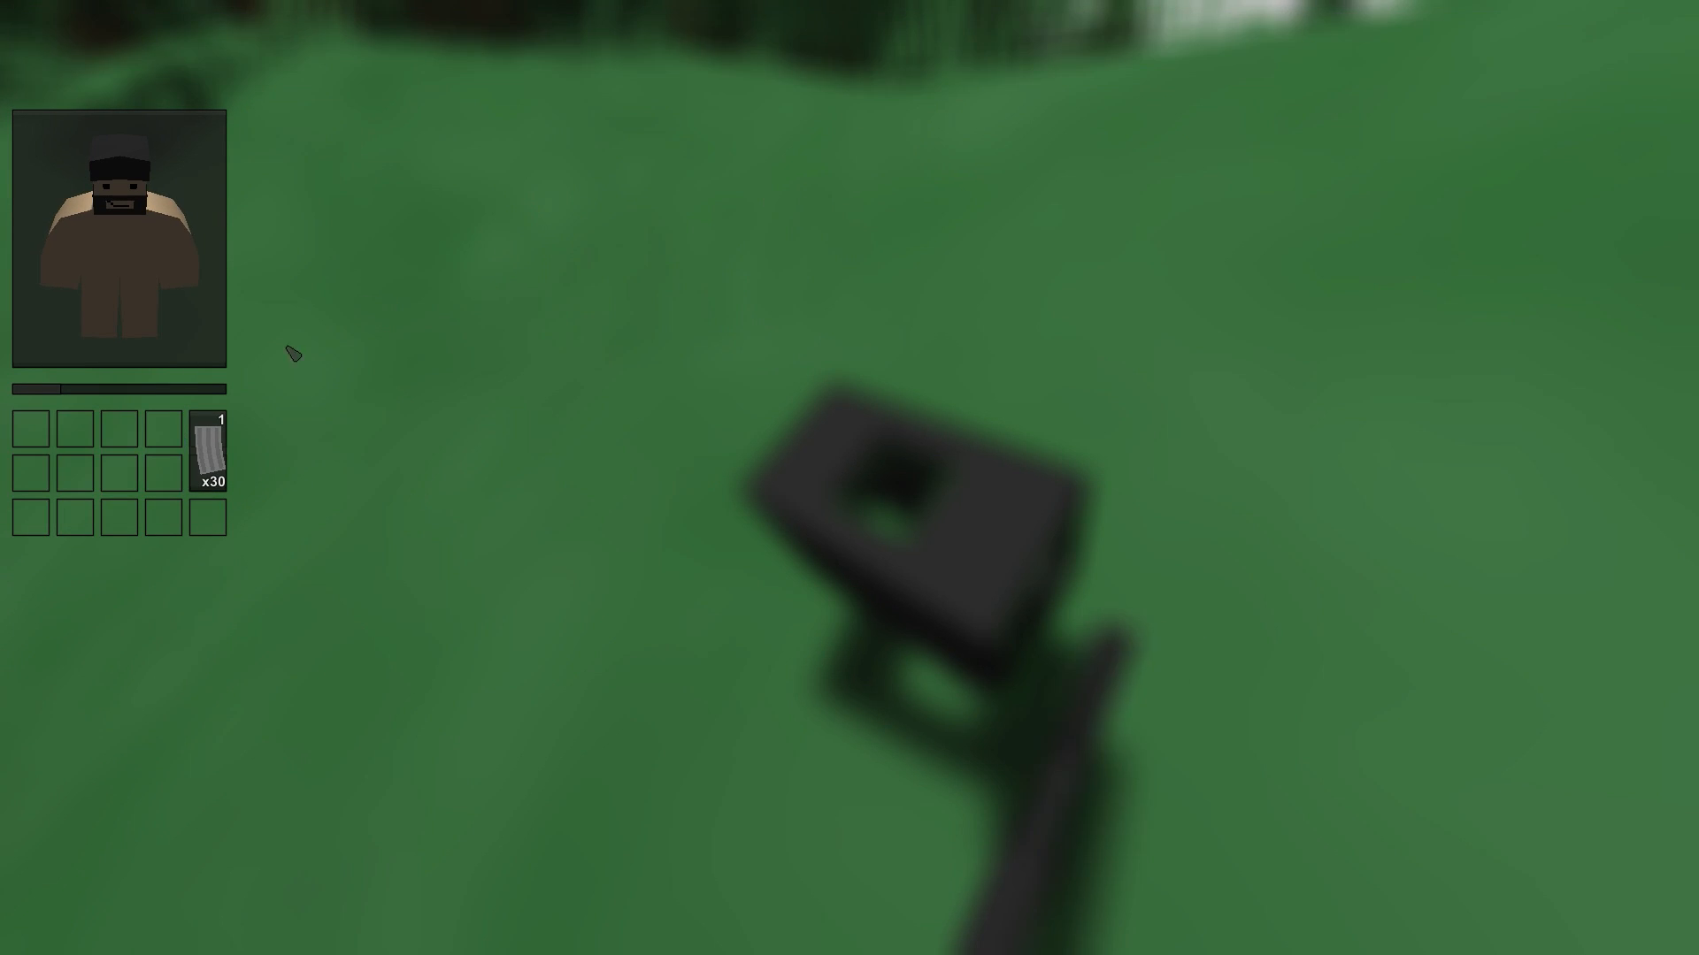
left_click(1569, 84)
key("g")
key("f")
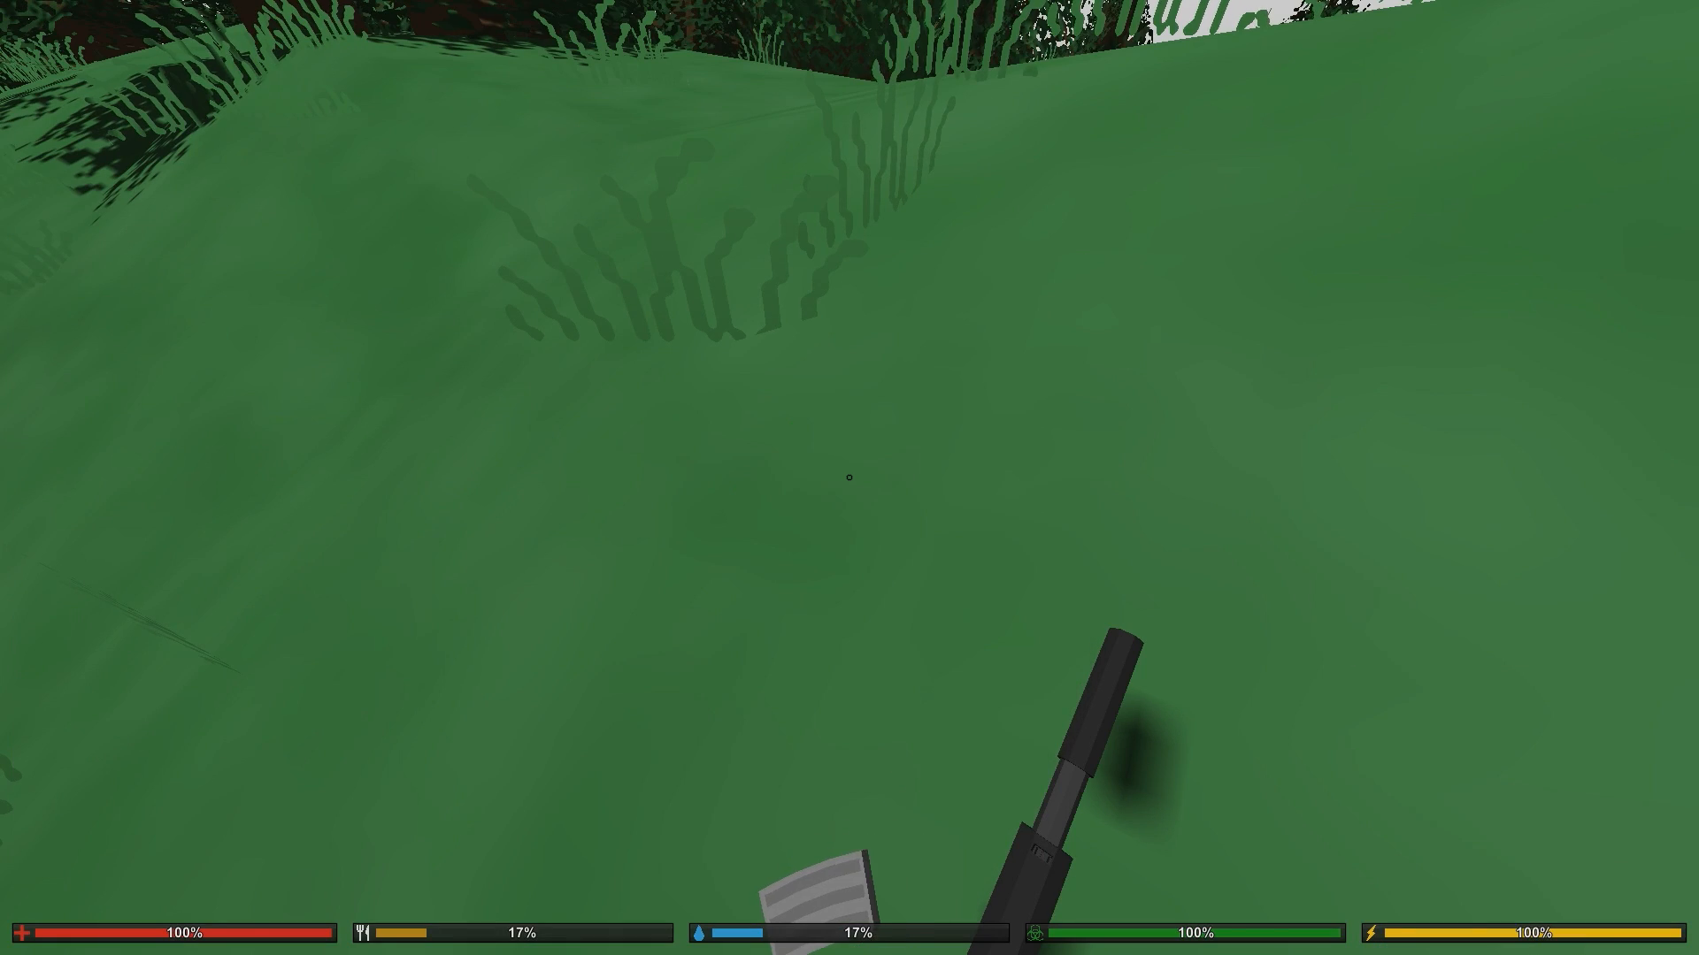
Step: Equip the Police Vest from the inventory and return to the game view
key("g")
left_click(66, 485)
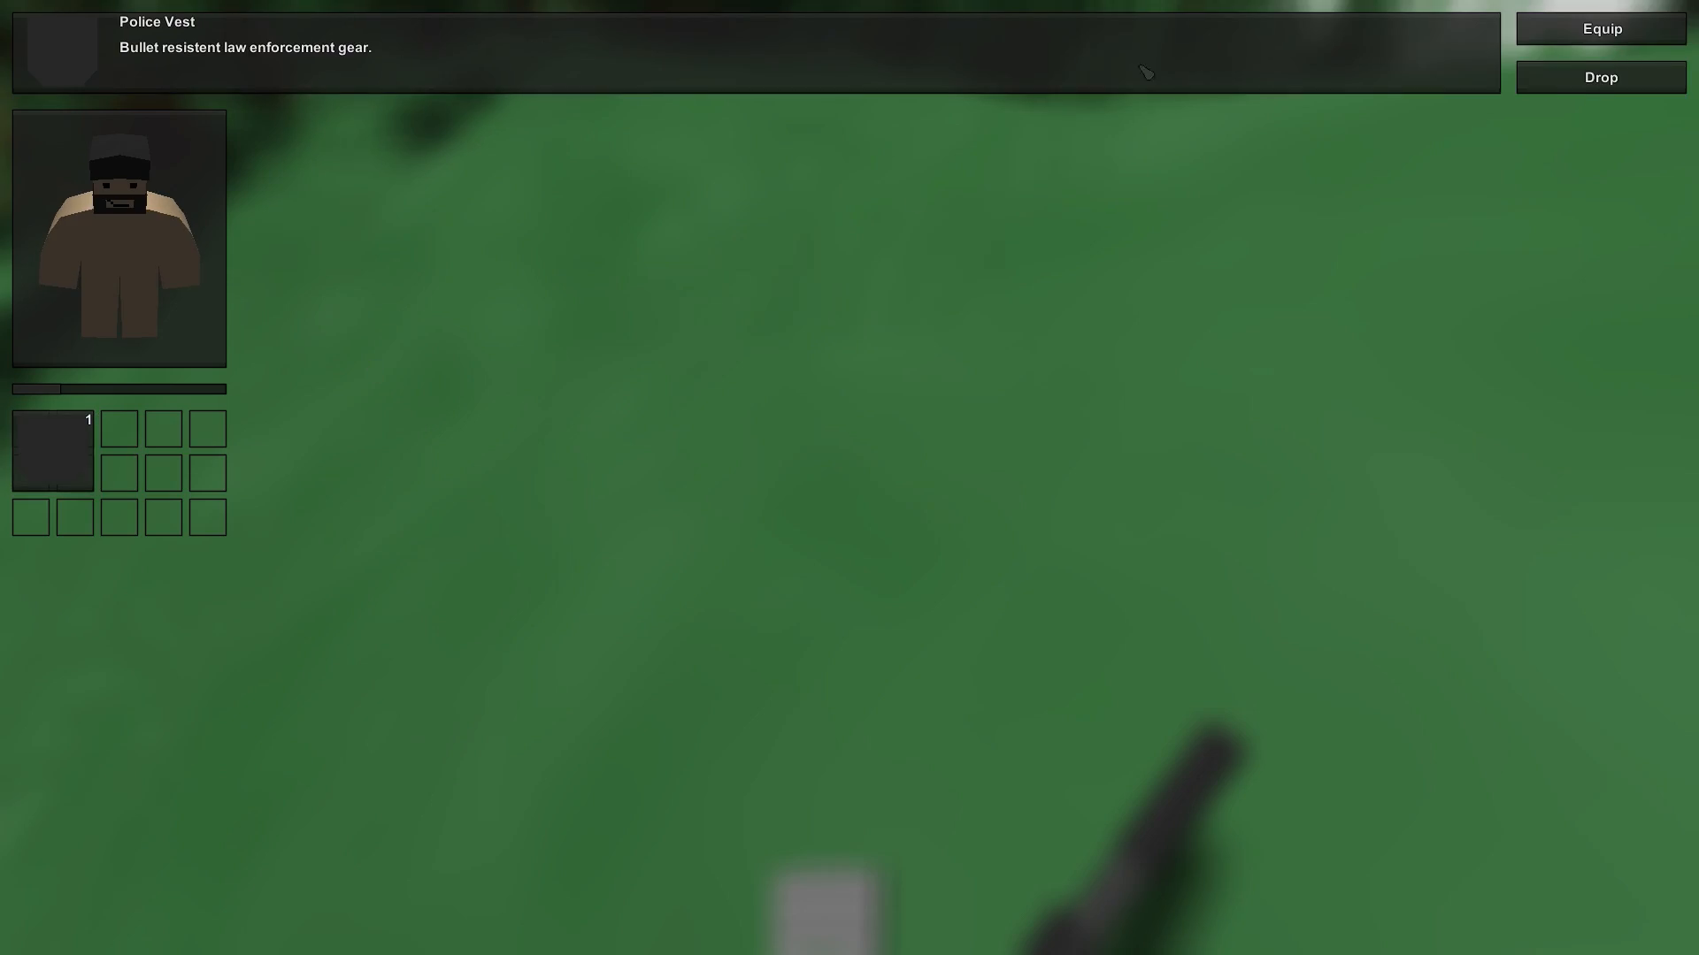
left_click(1522, 42)
key("g")
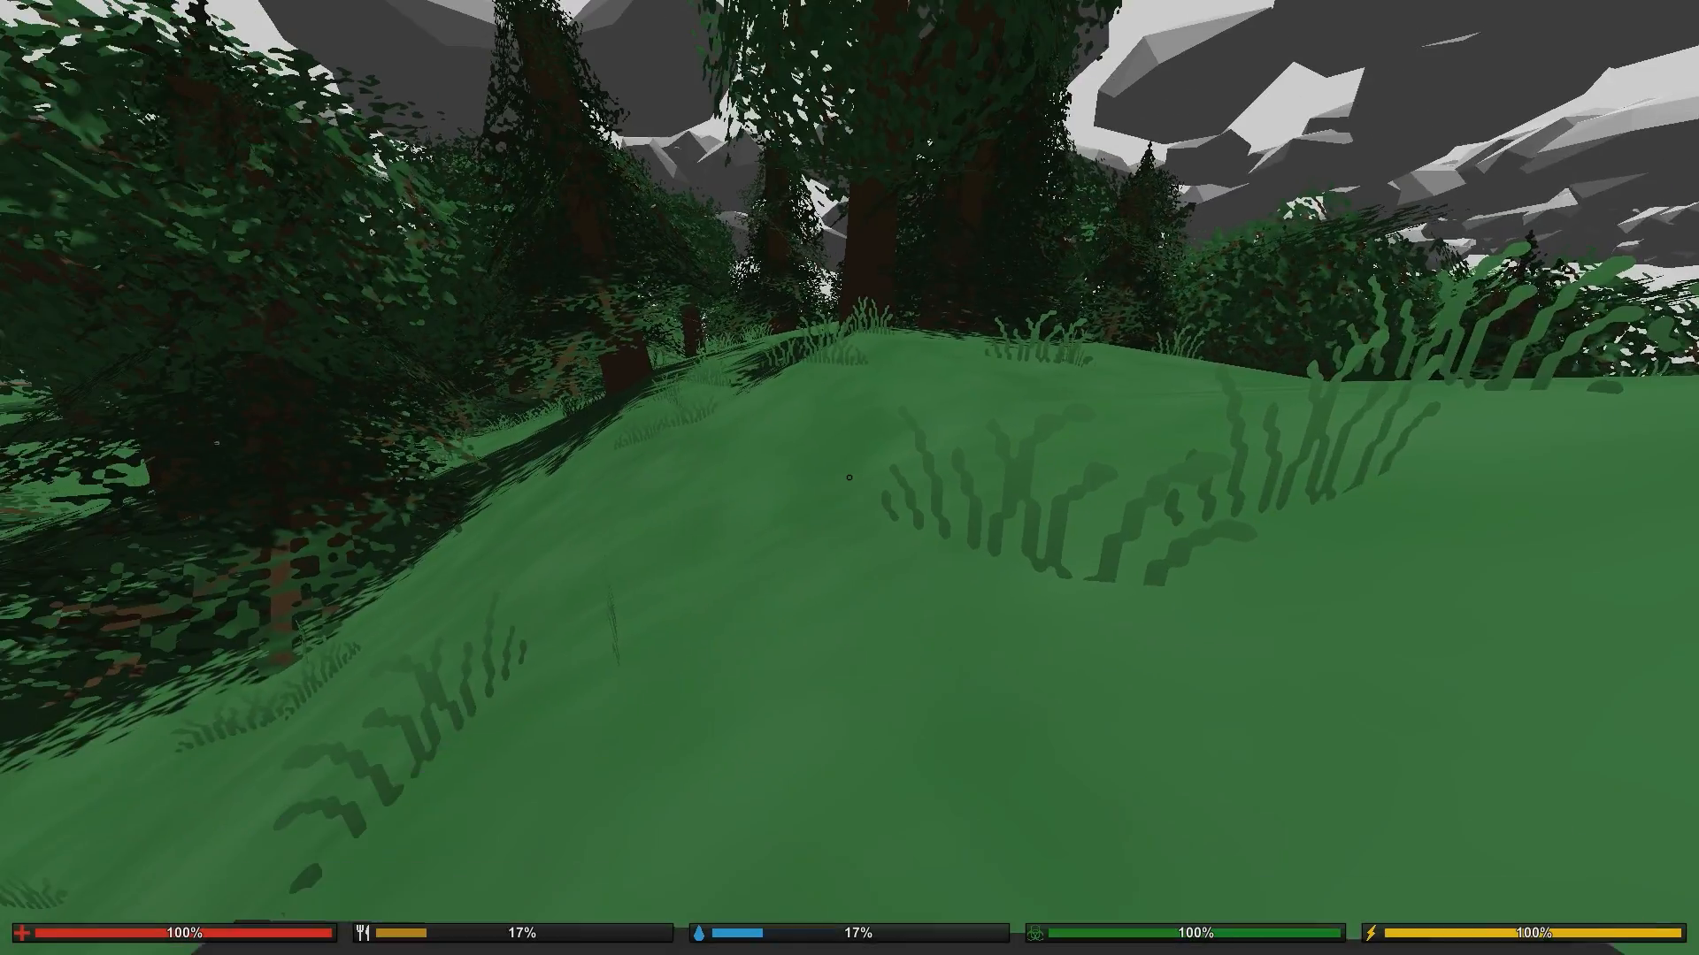
Step: Examine the grassy hill and its surroundings for spawned items
key("shift+w")
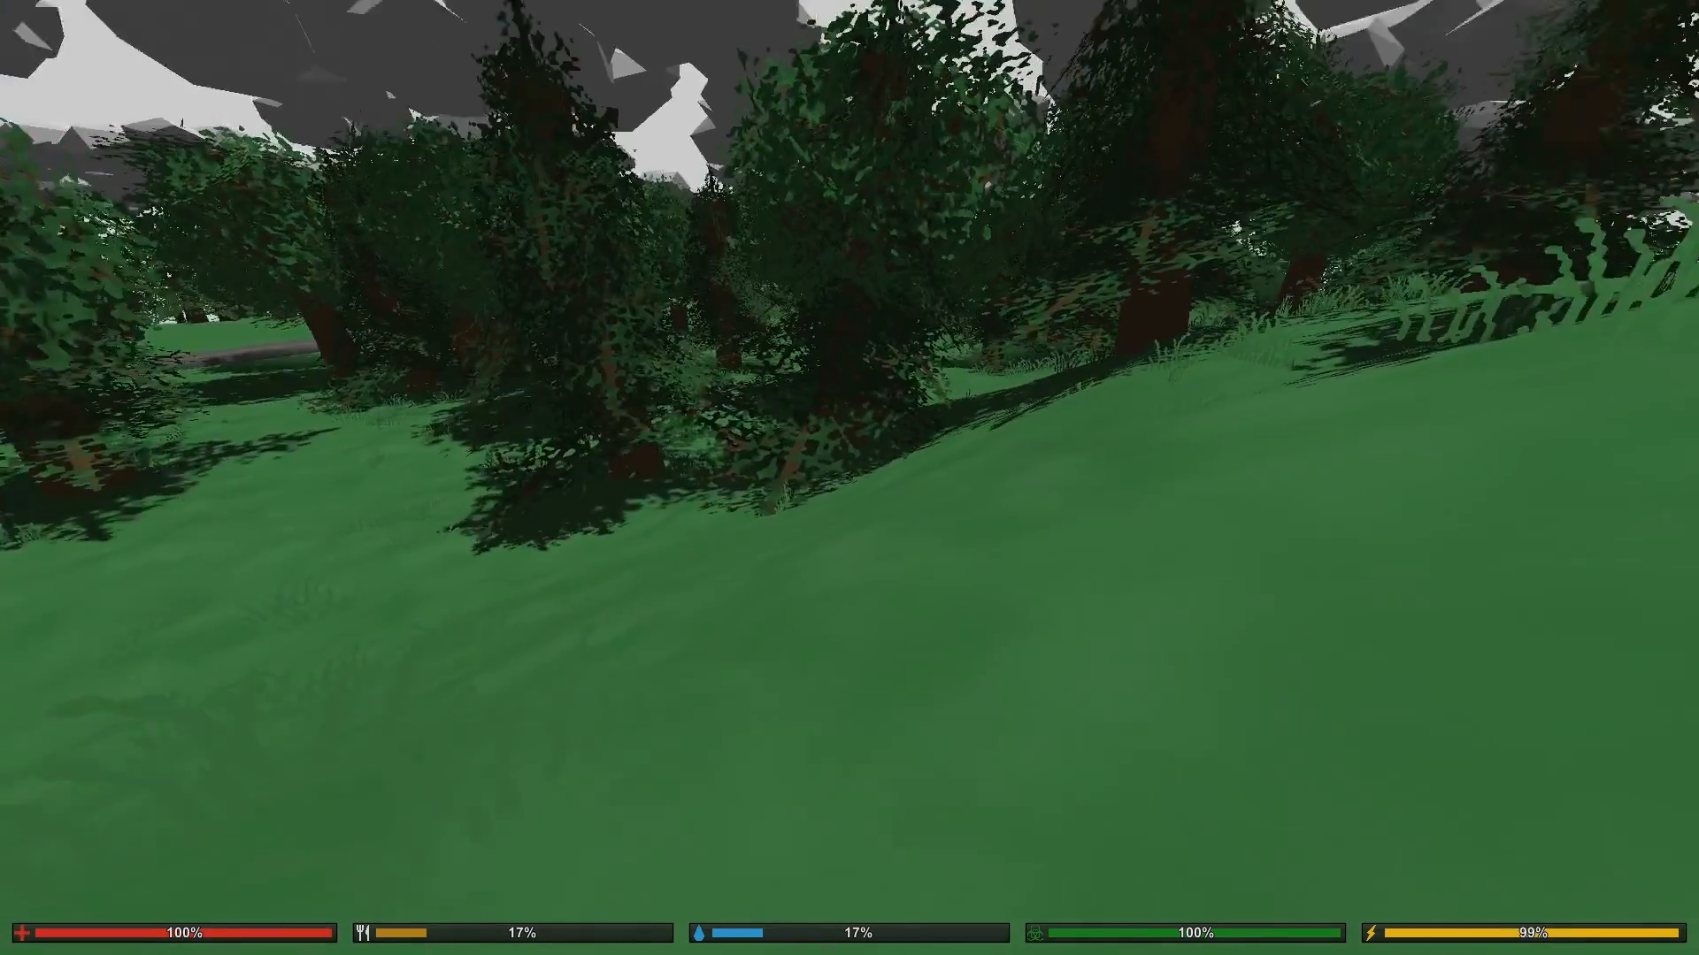
key("shift+w")
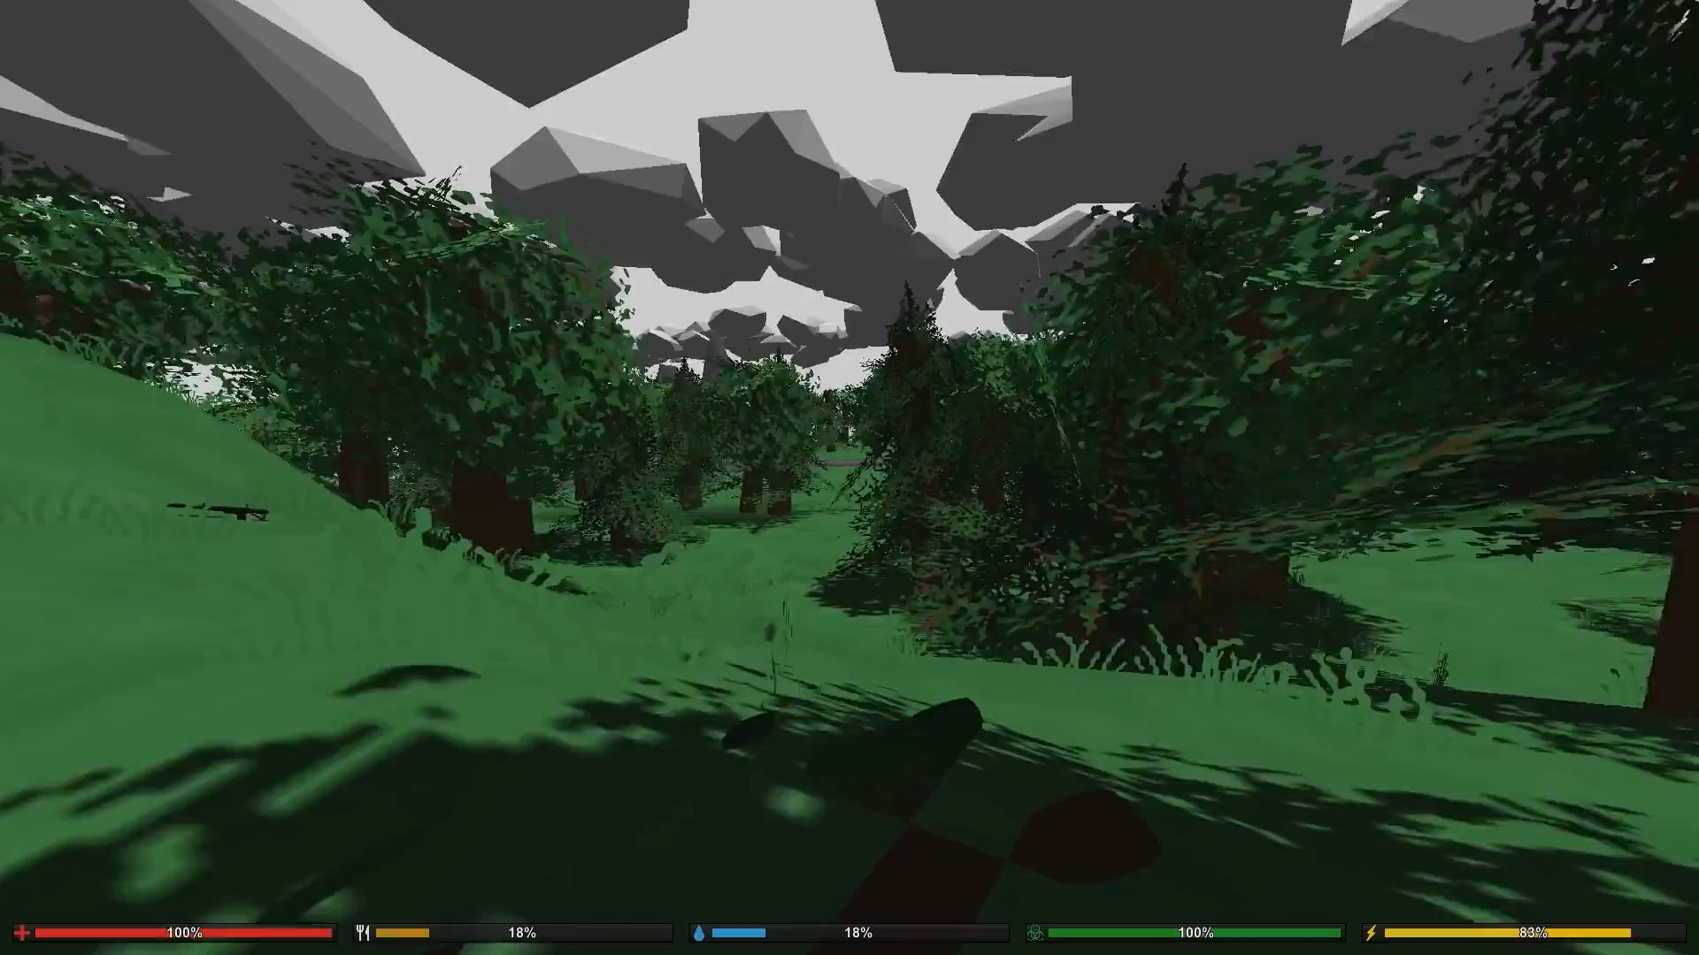
key("w")
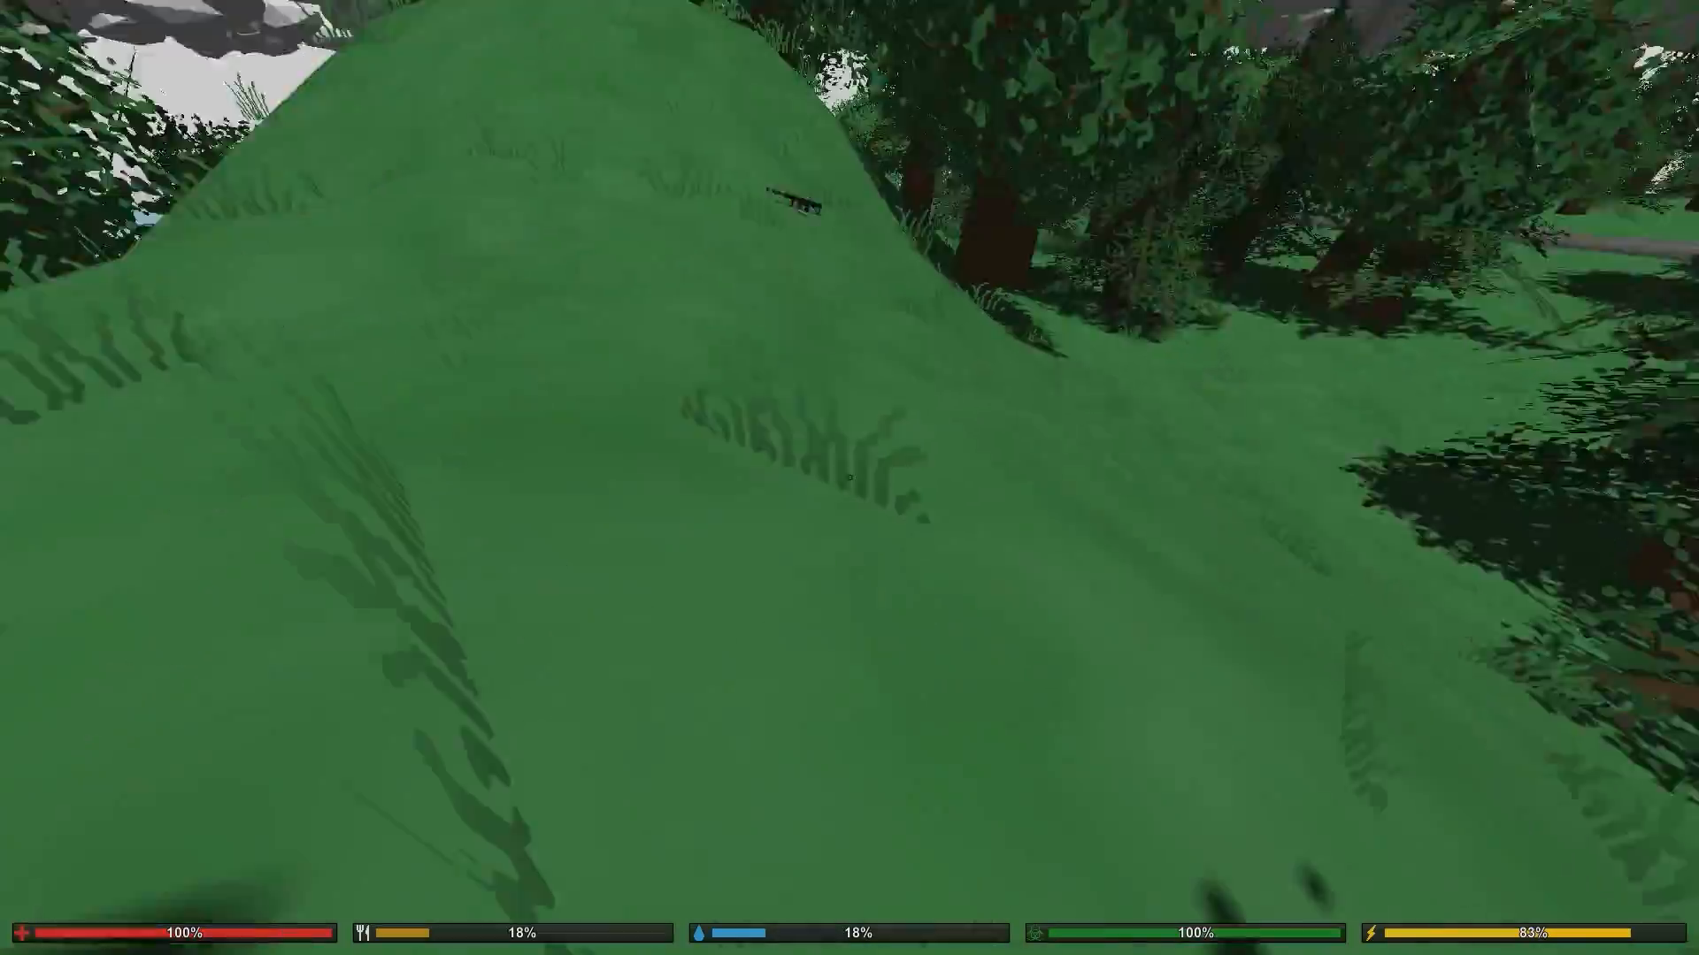
key("w")
key("w")
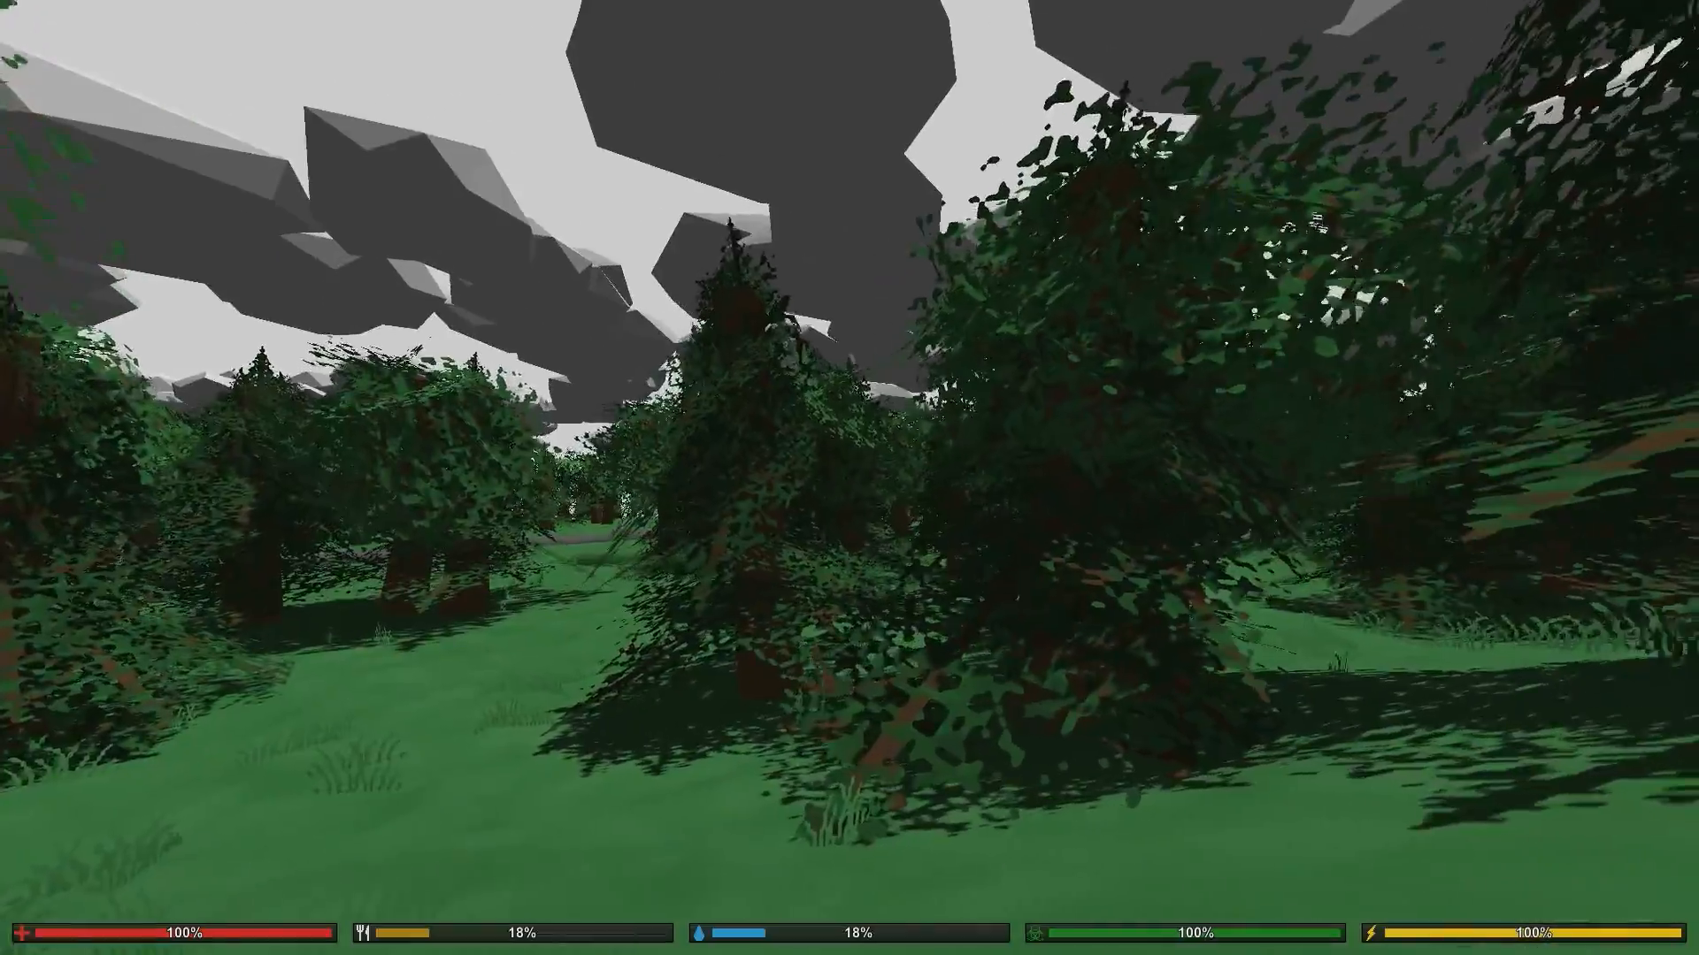
Step: Explore the forest on foot from the hill to the paved road, checking the terrain and trees
key("w")
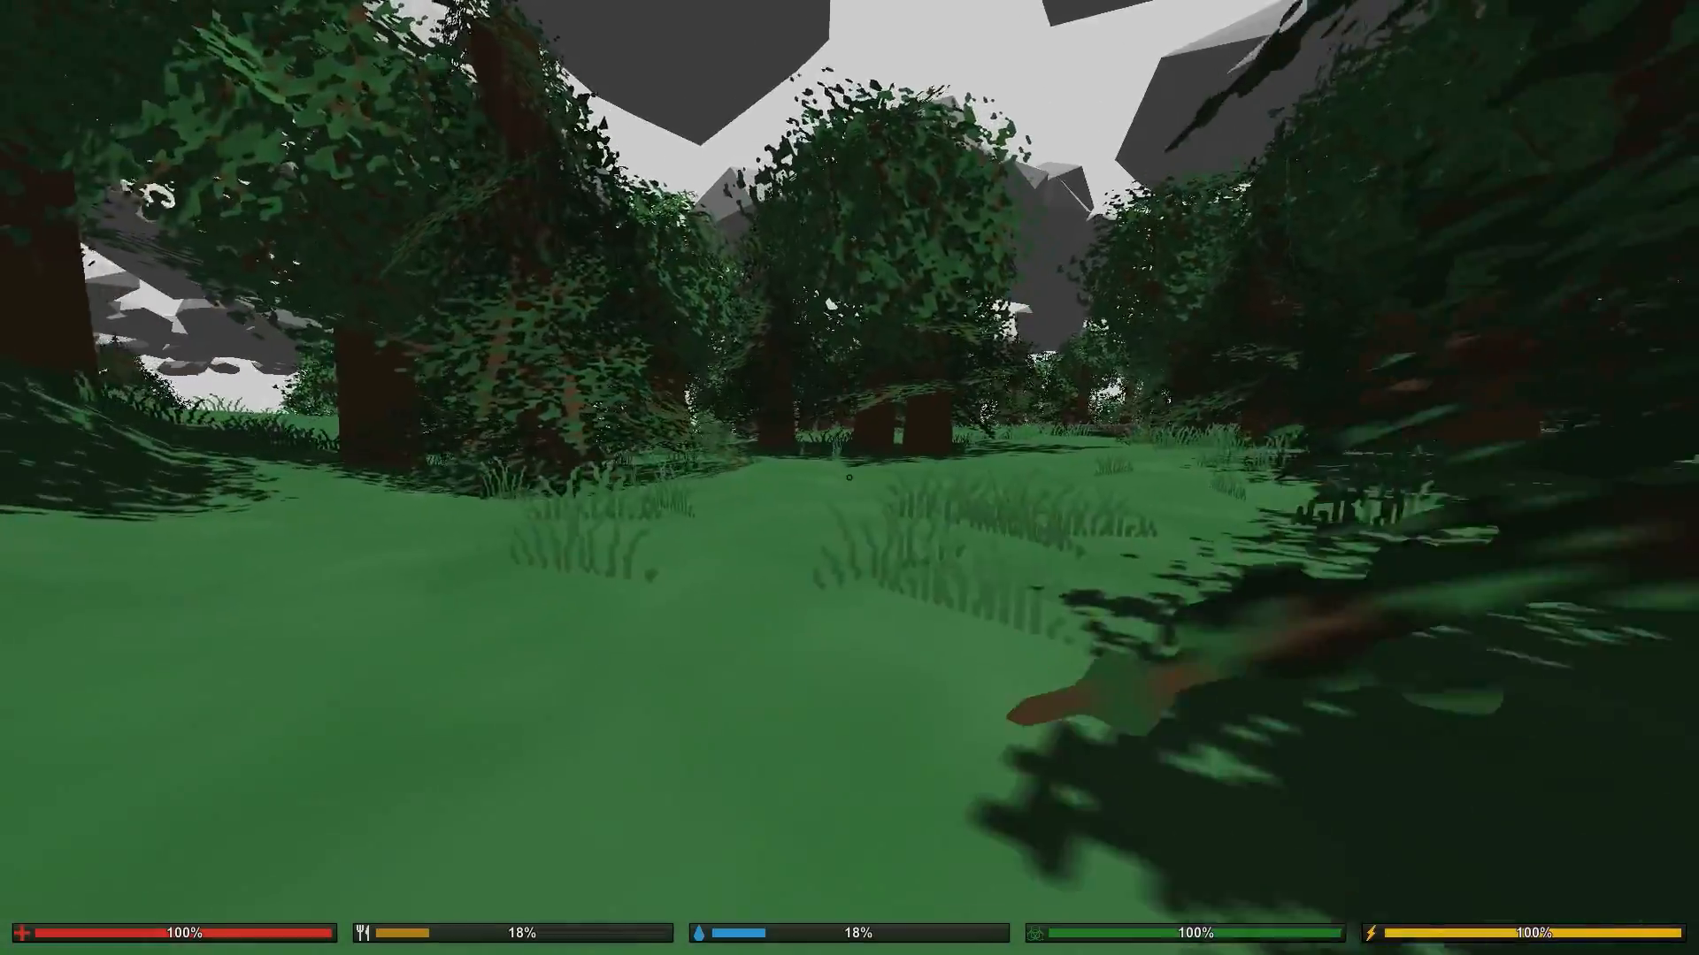
key("w")
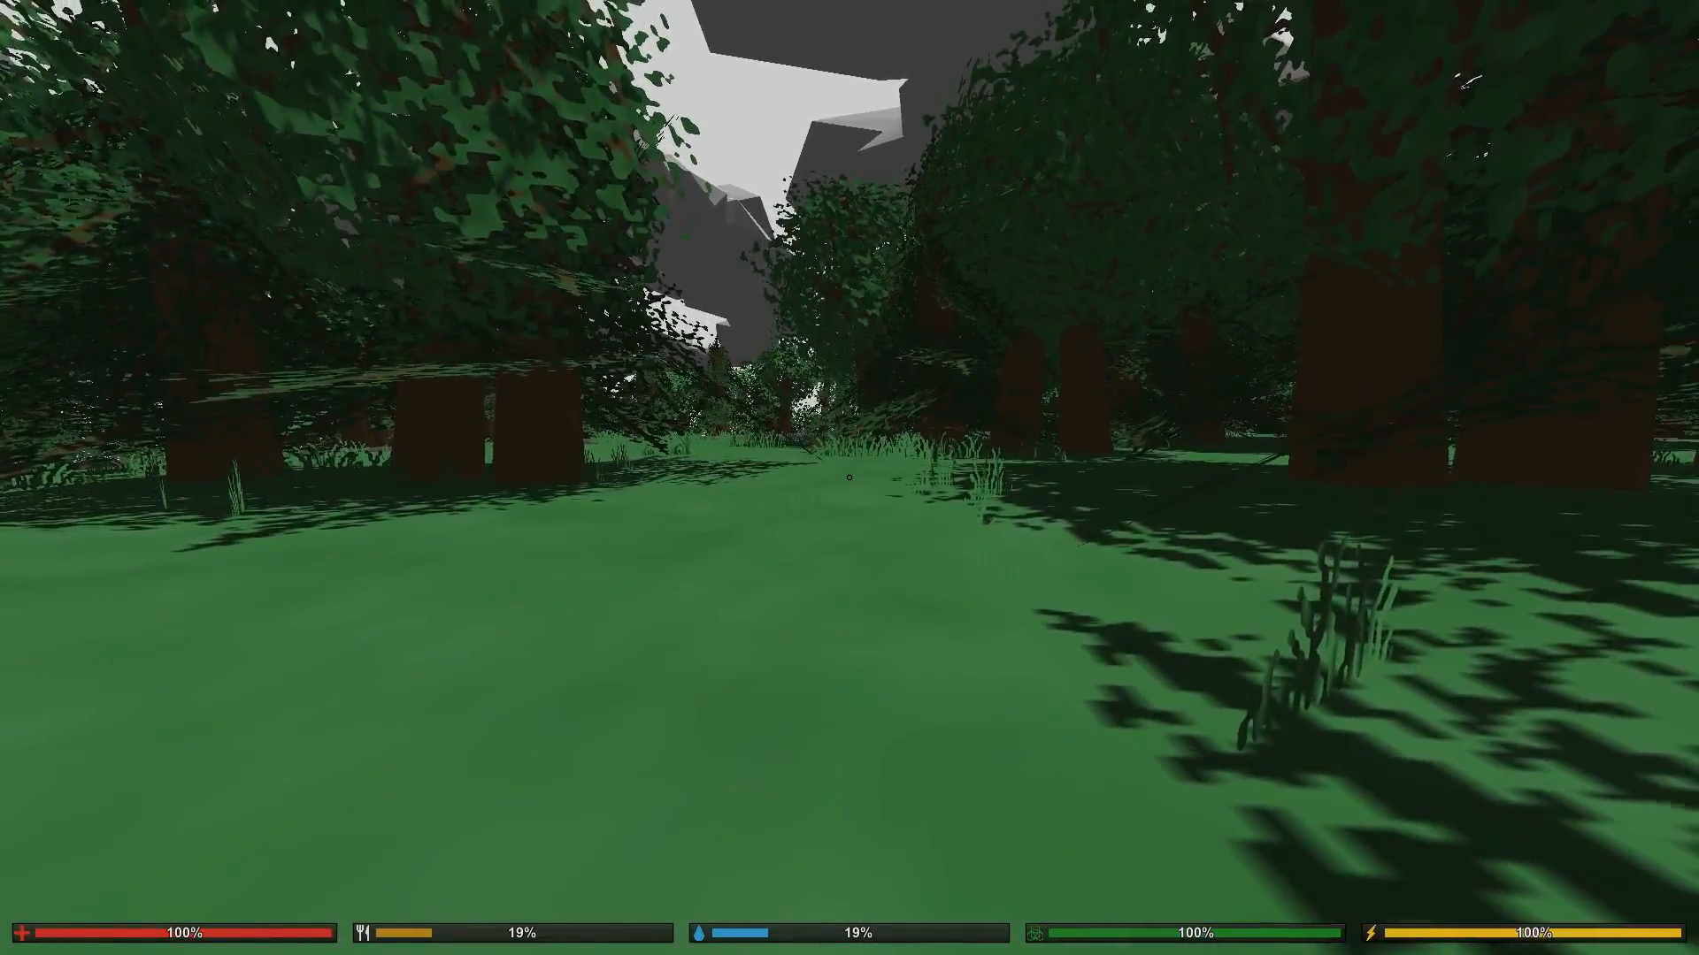
key("shift+w")
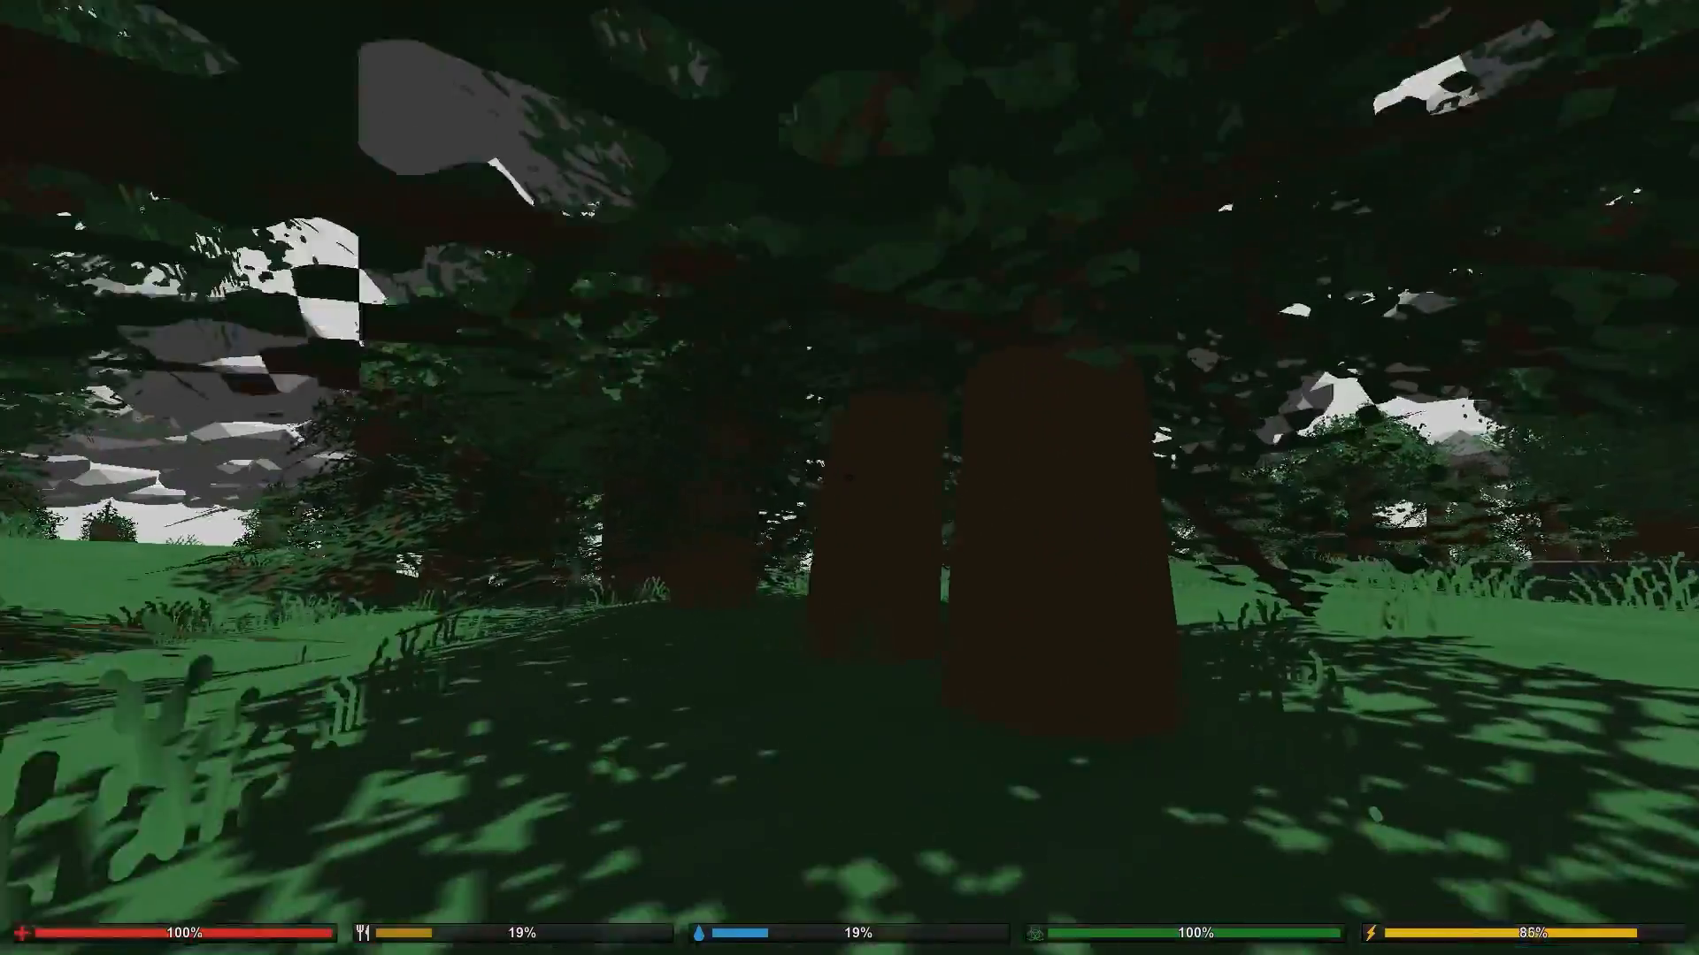
key("shift+w")
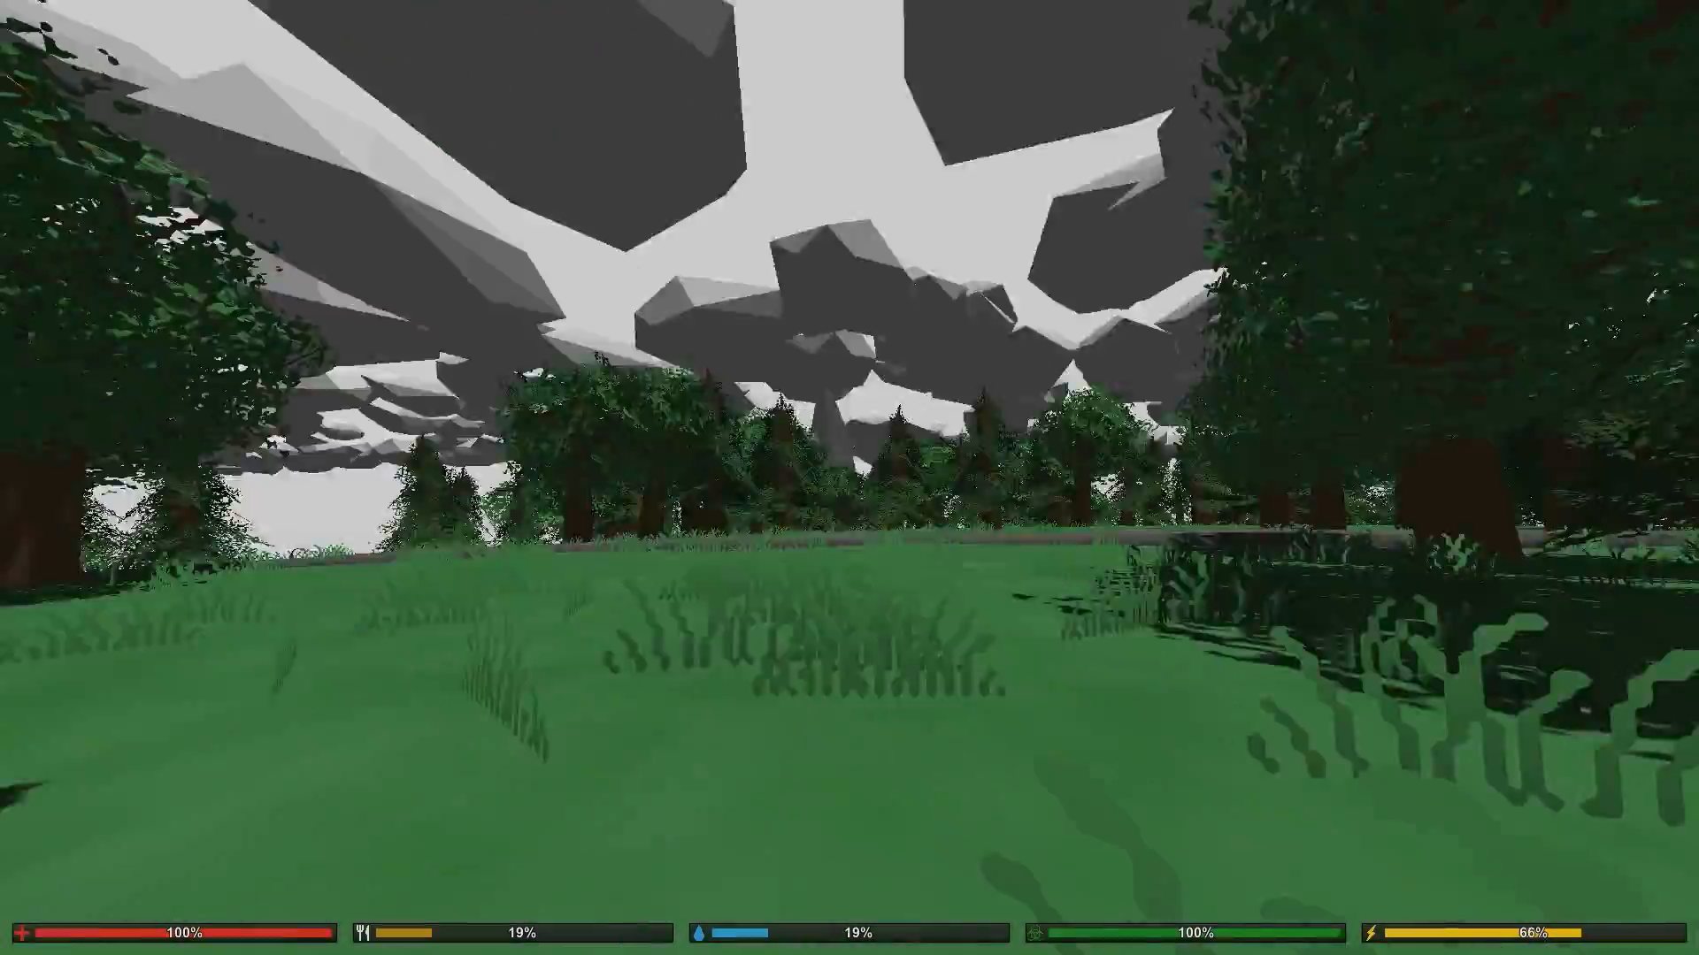
key("shift+w")
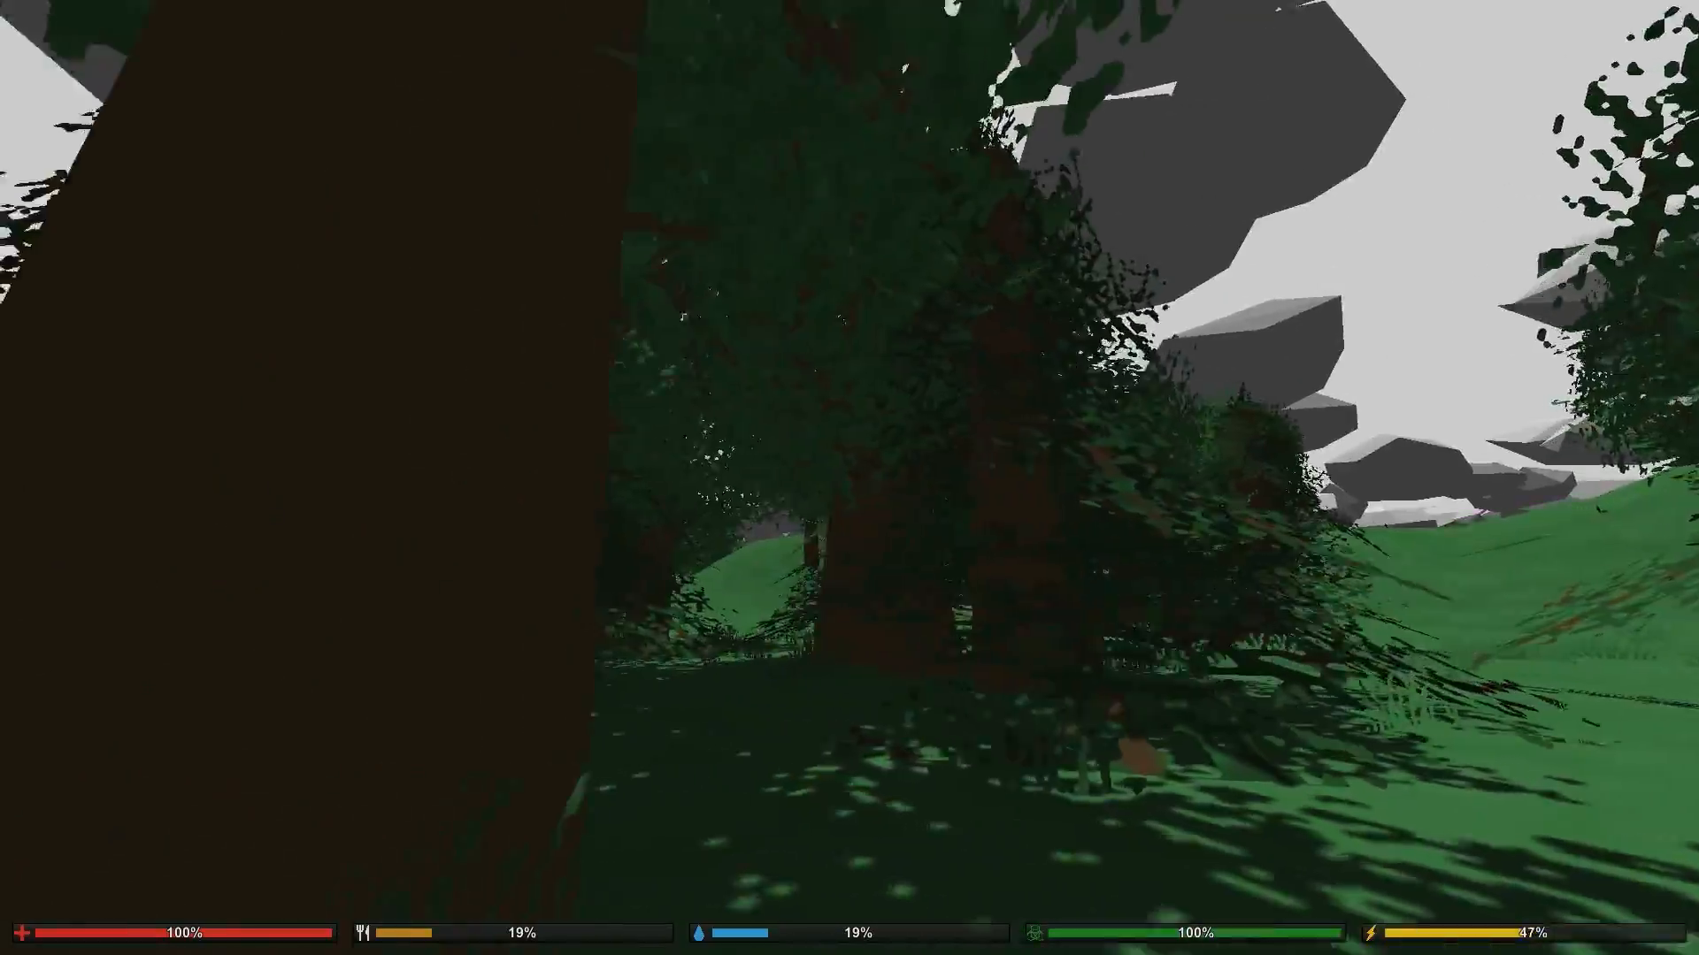
key("shift+w")
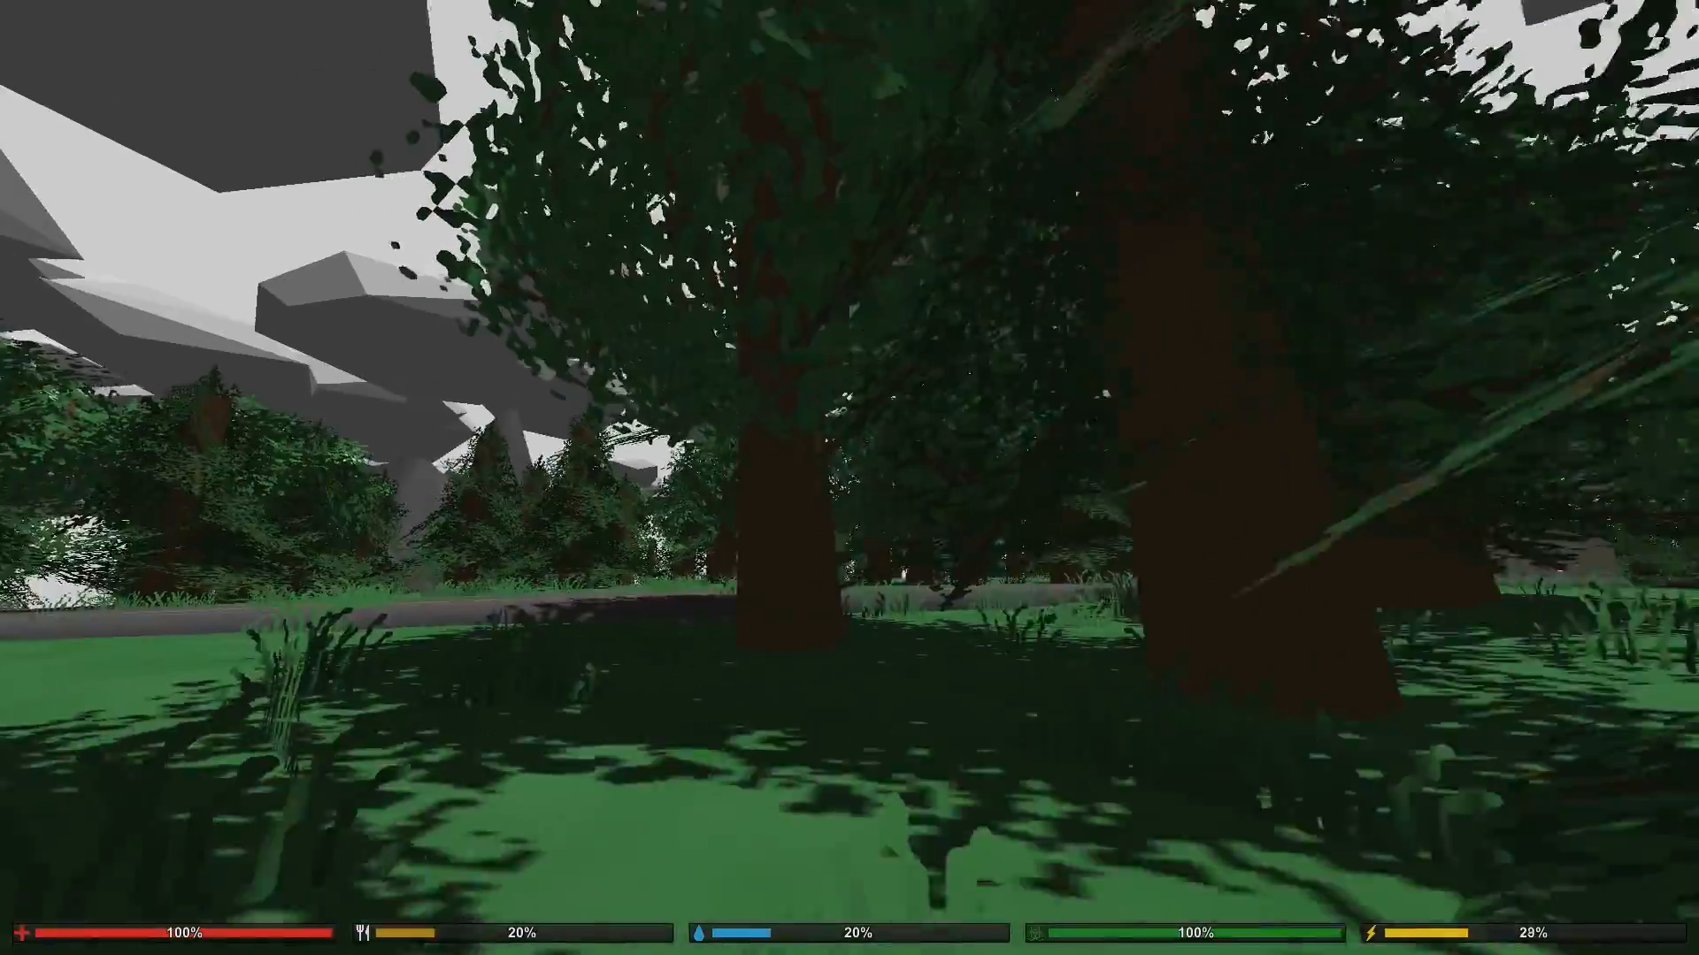
key("shift+w")
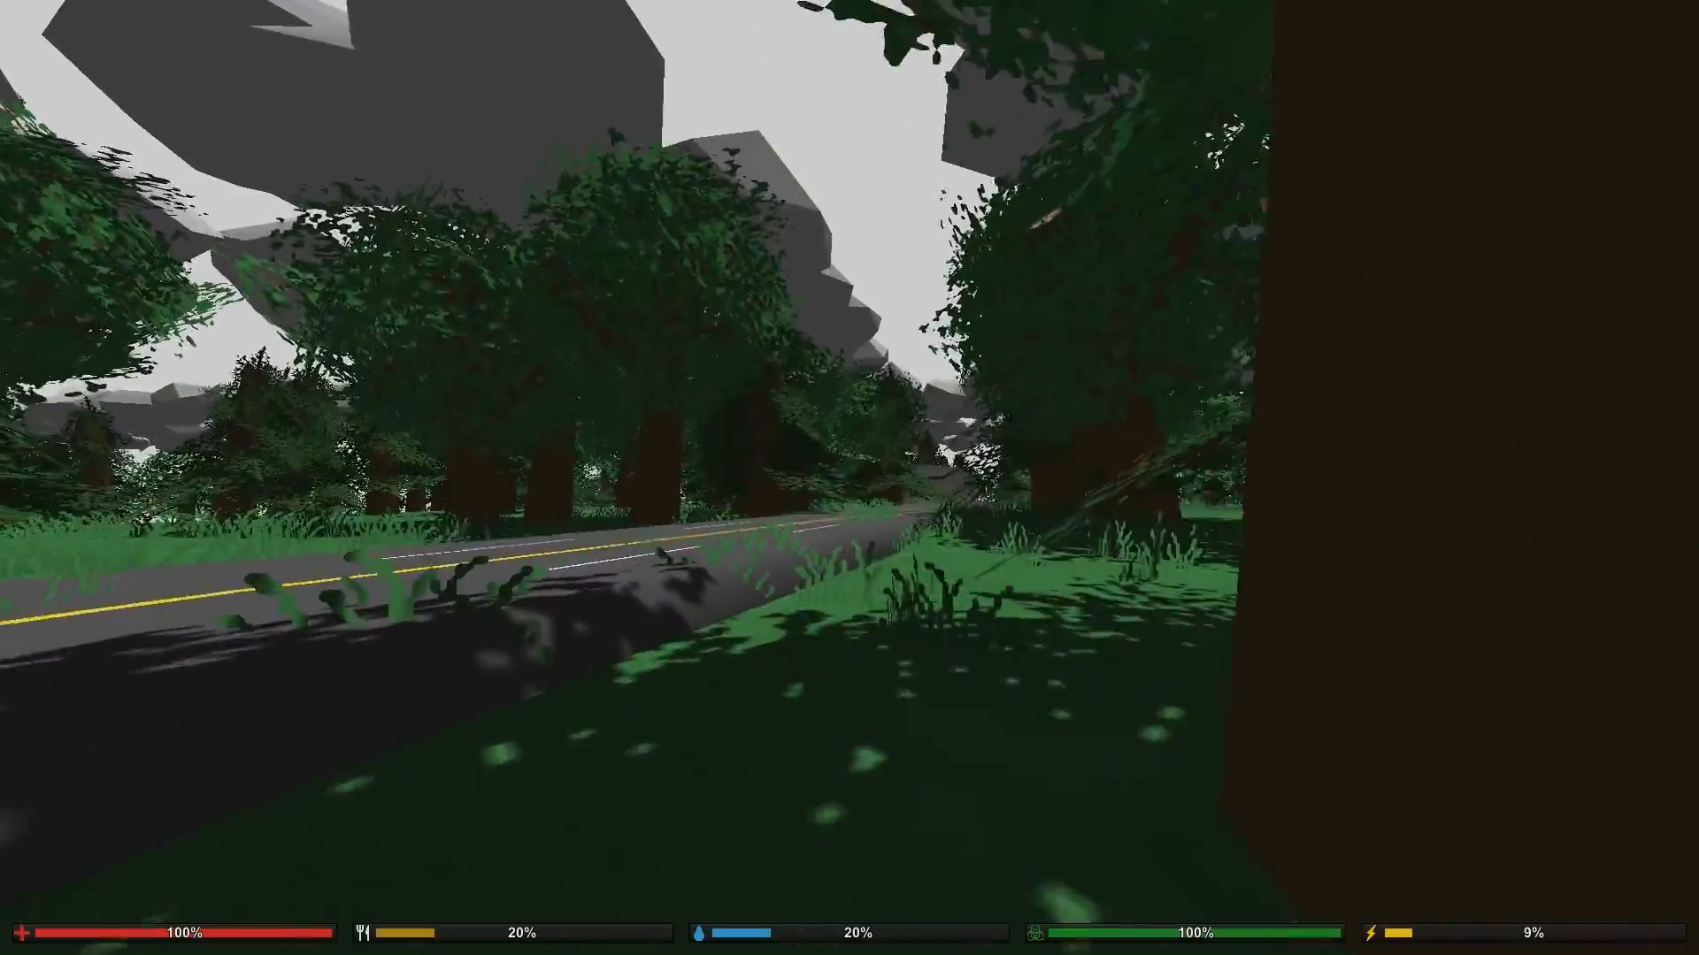
key("shift+w")
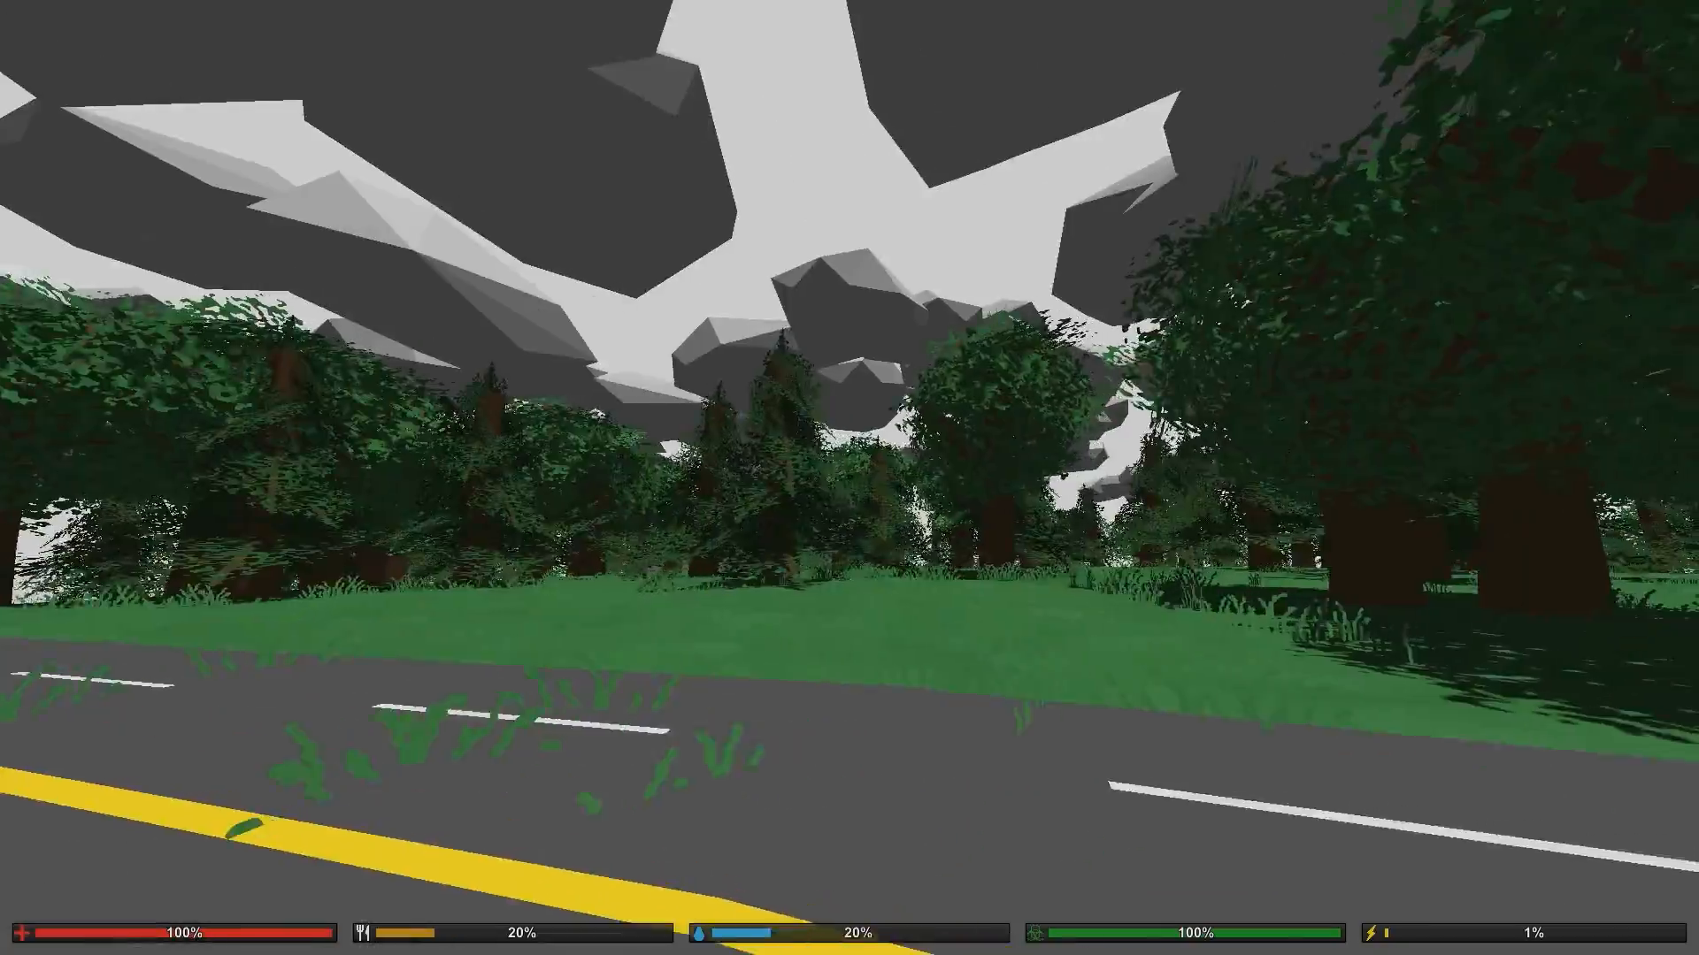
key("shift+w")
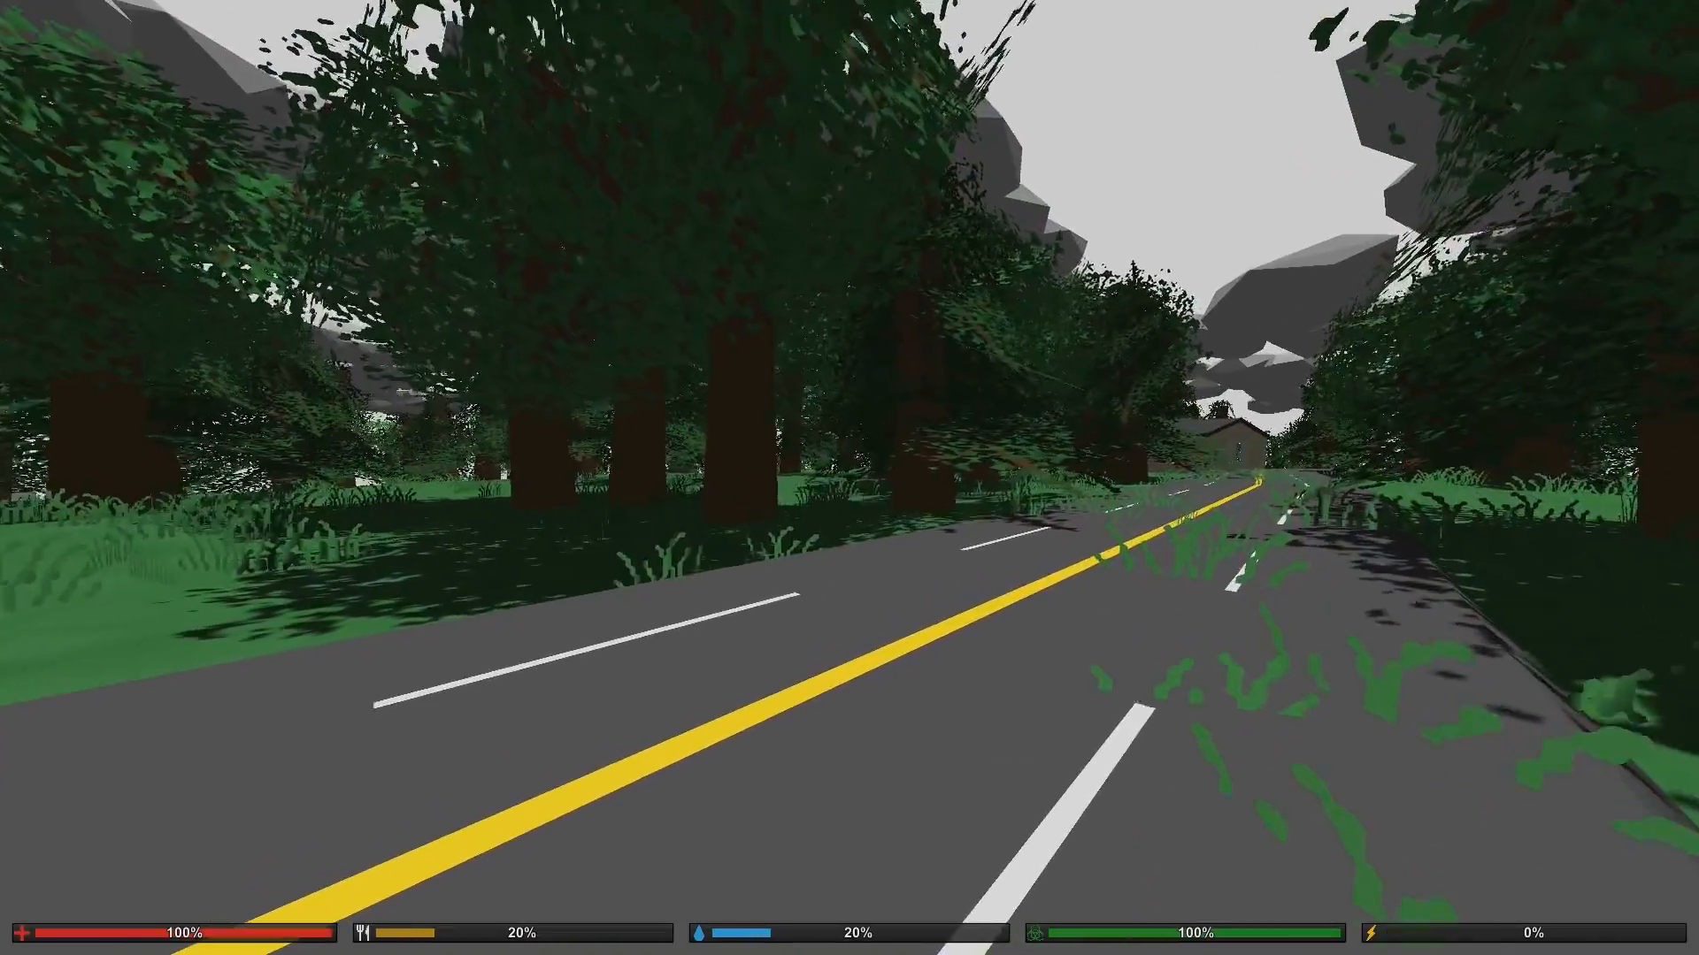
Step: Follow the road to the house standing beside it
key("w")
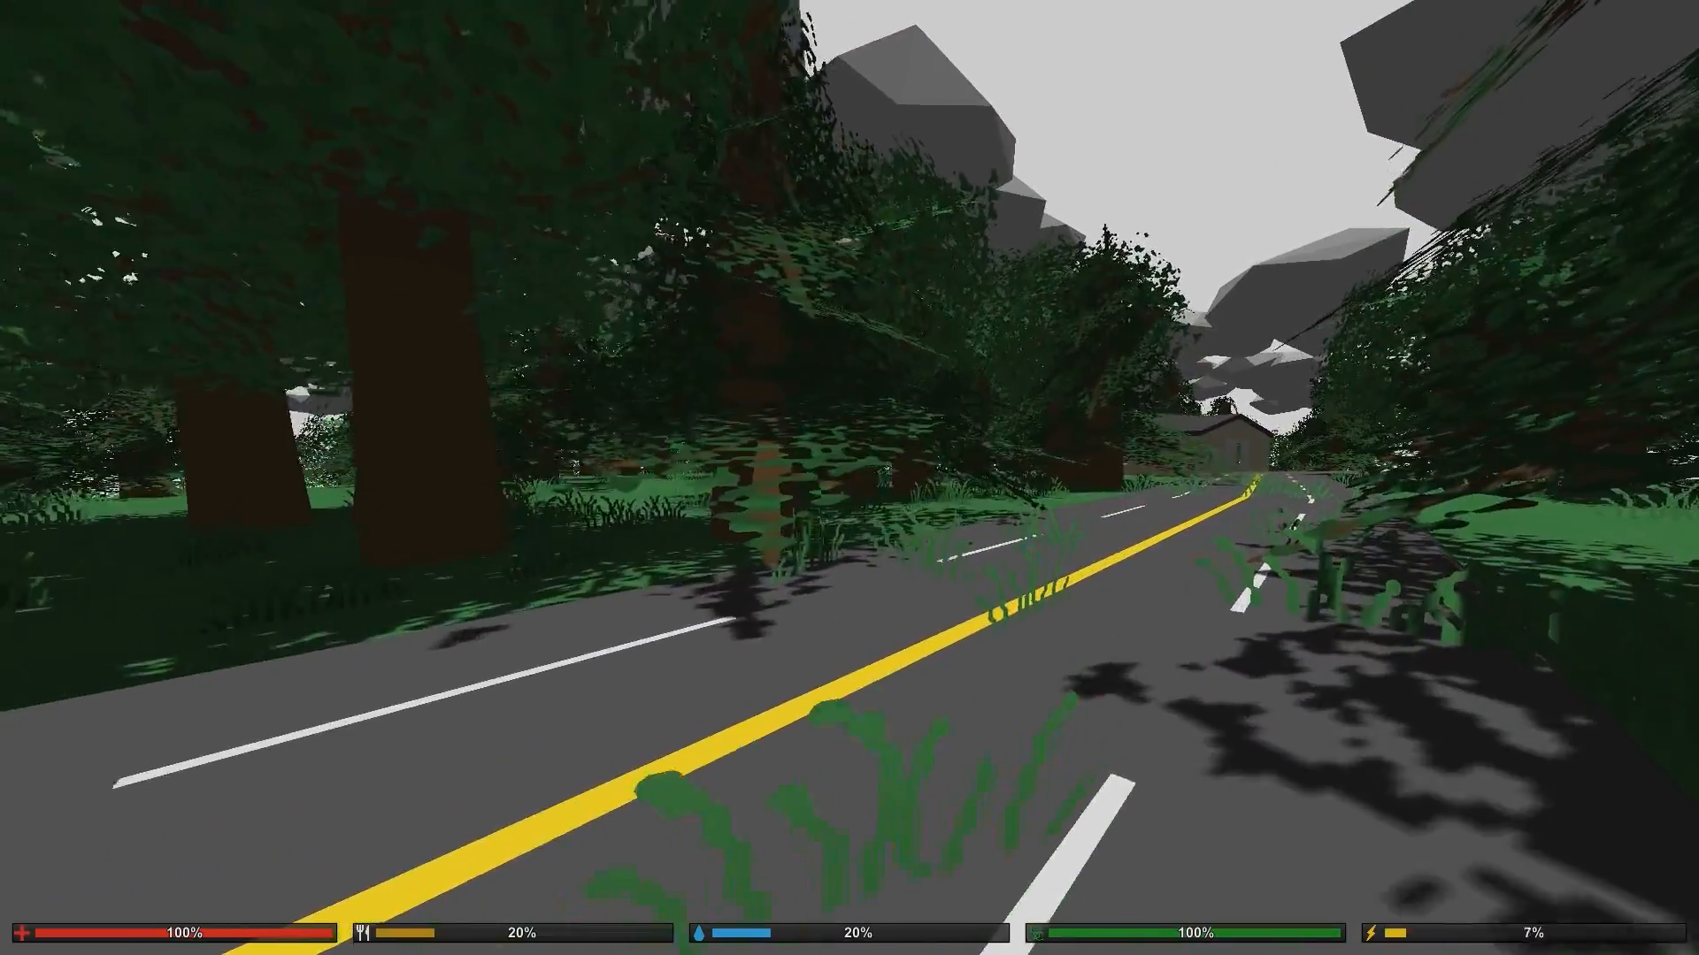
key("w")
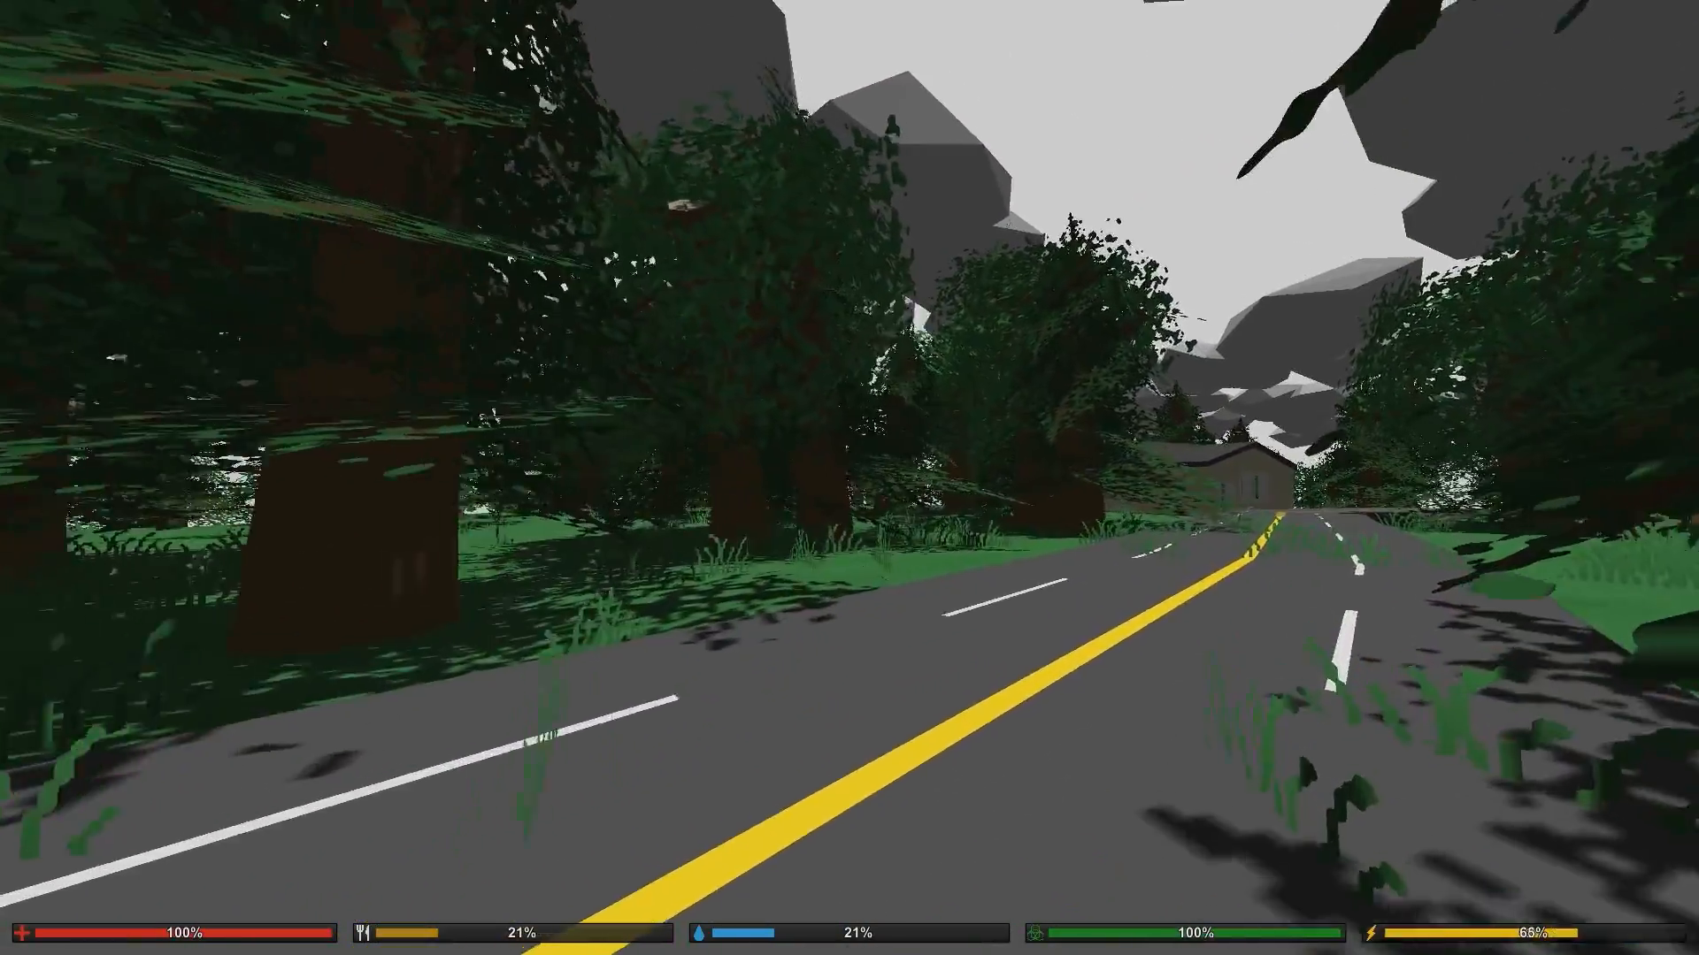
key("shift+w")
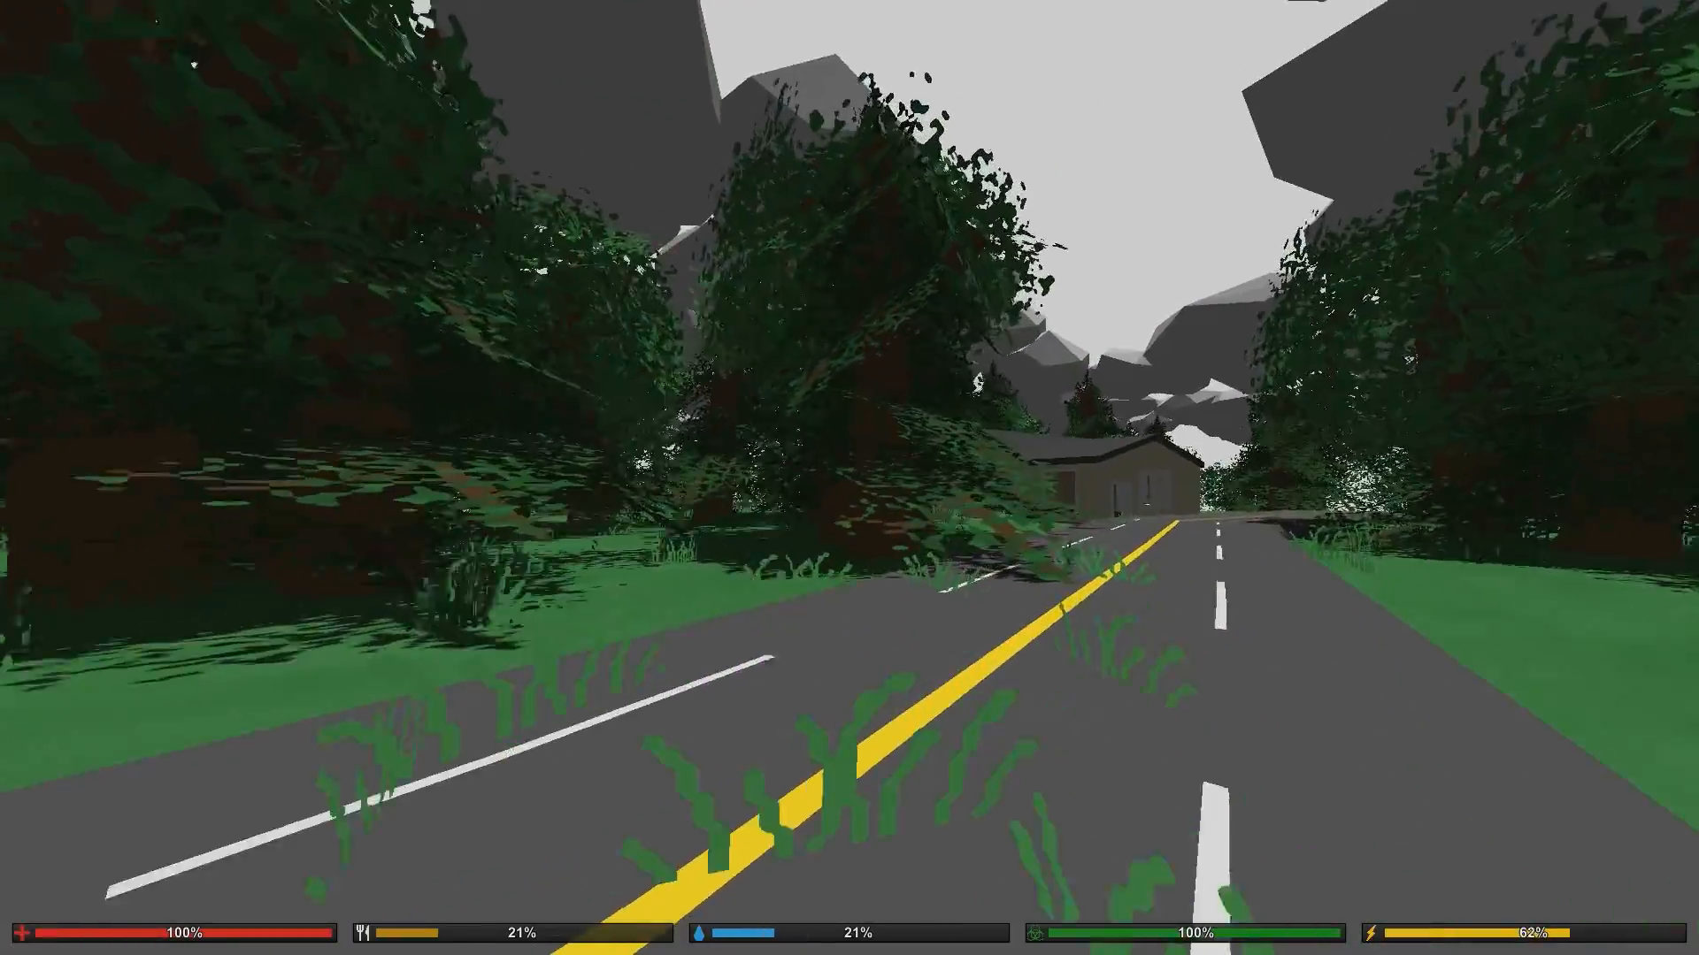
key("shift+w")
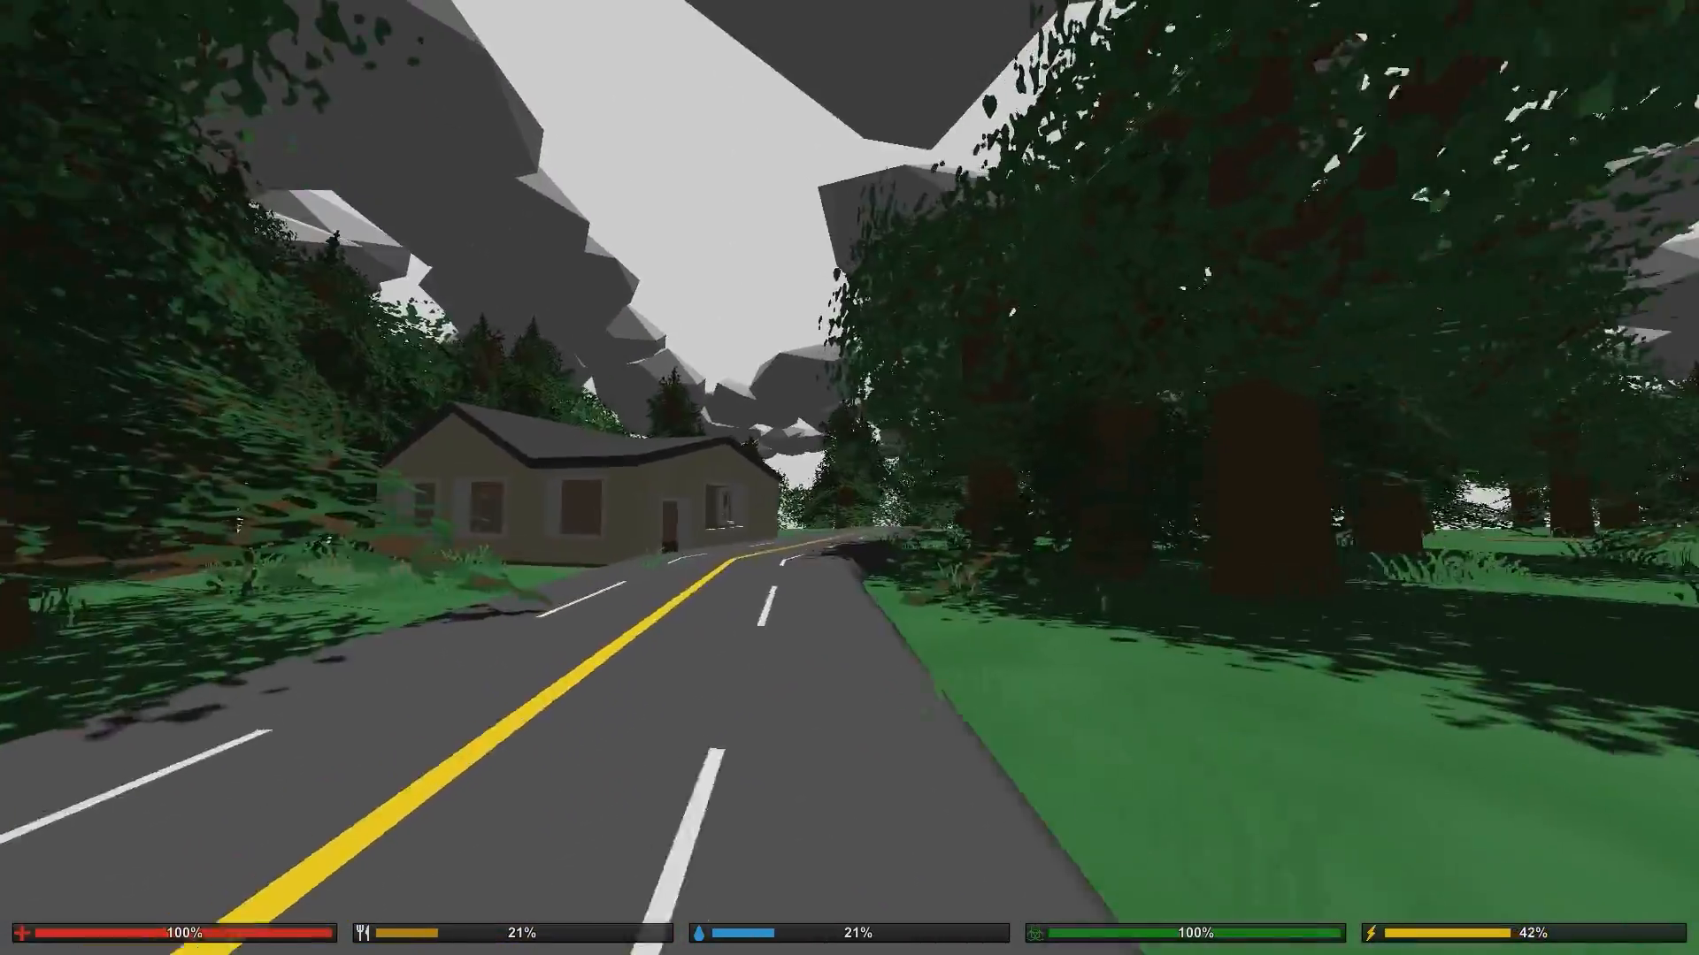
key("w")
key("a")
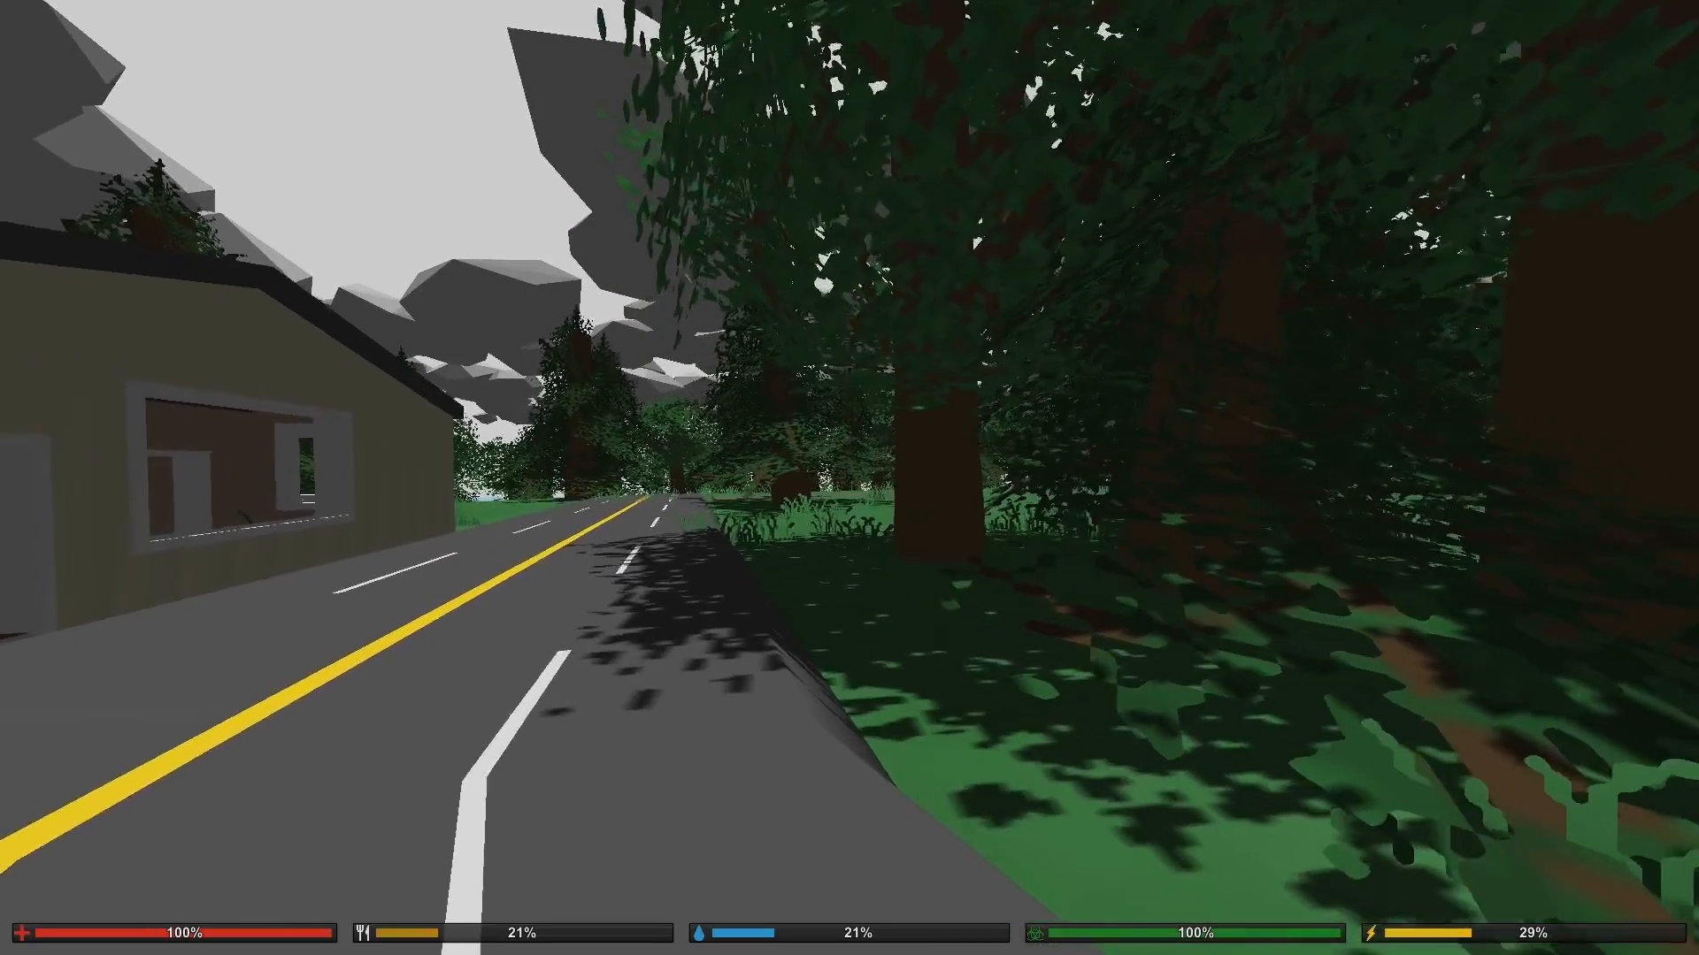
Step: Enter the roadside house and examine the items spawned on its floor
key("w")
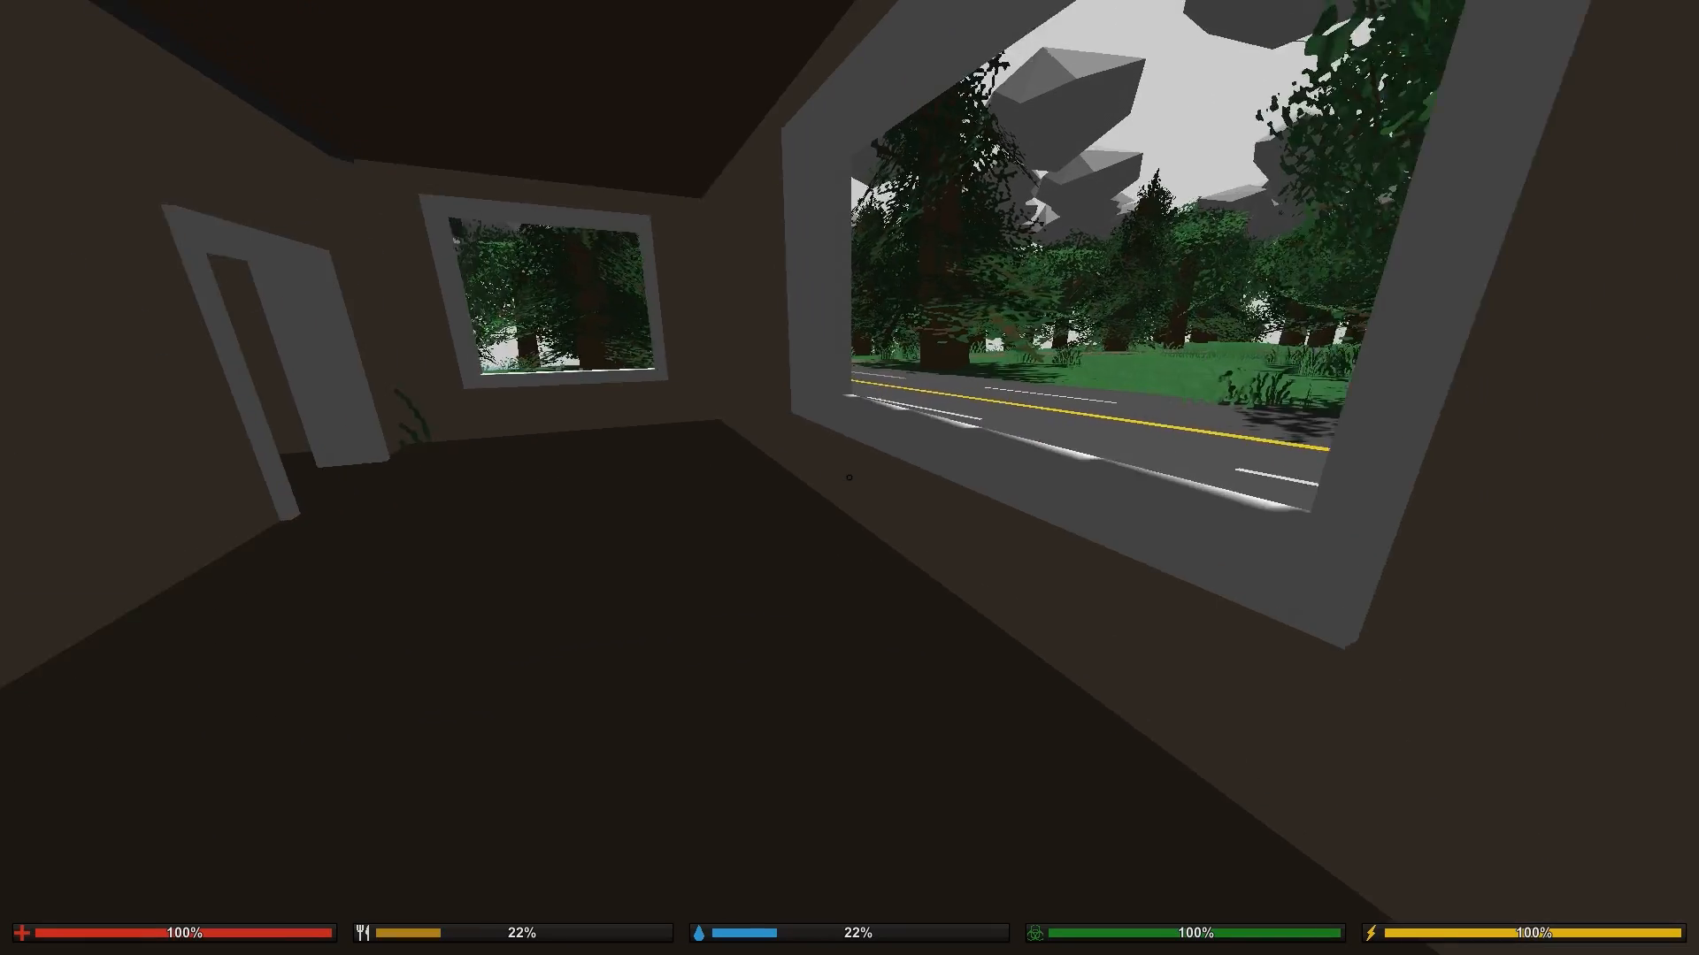
key("w")
key("w")
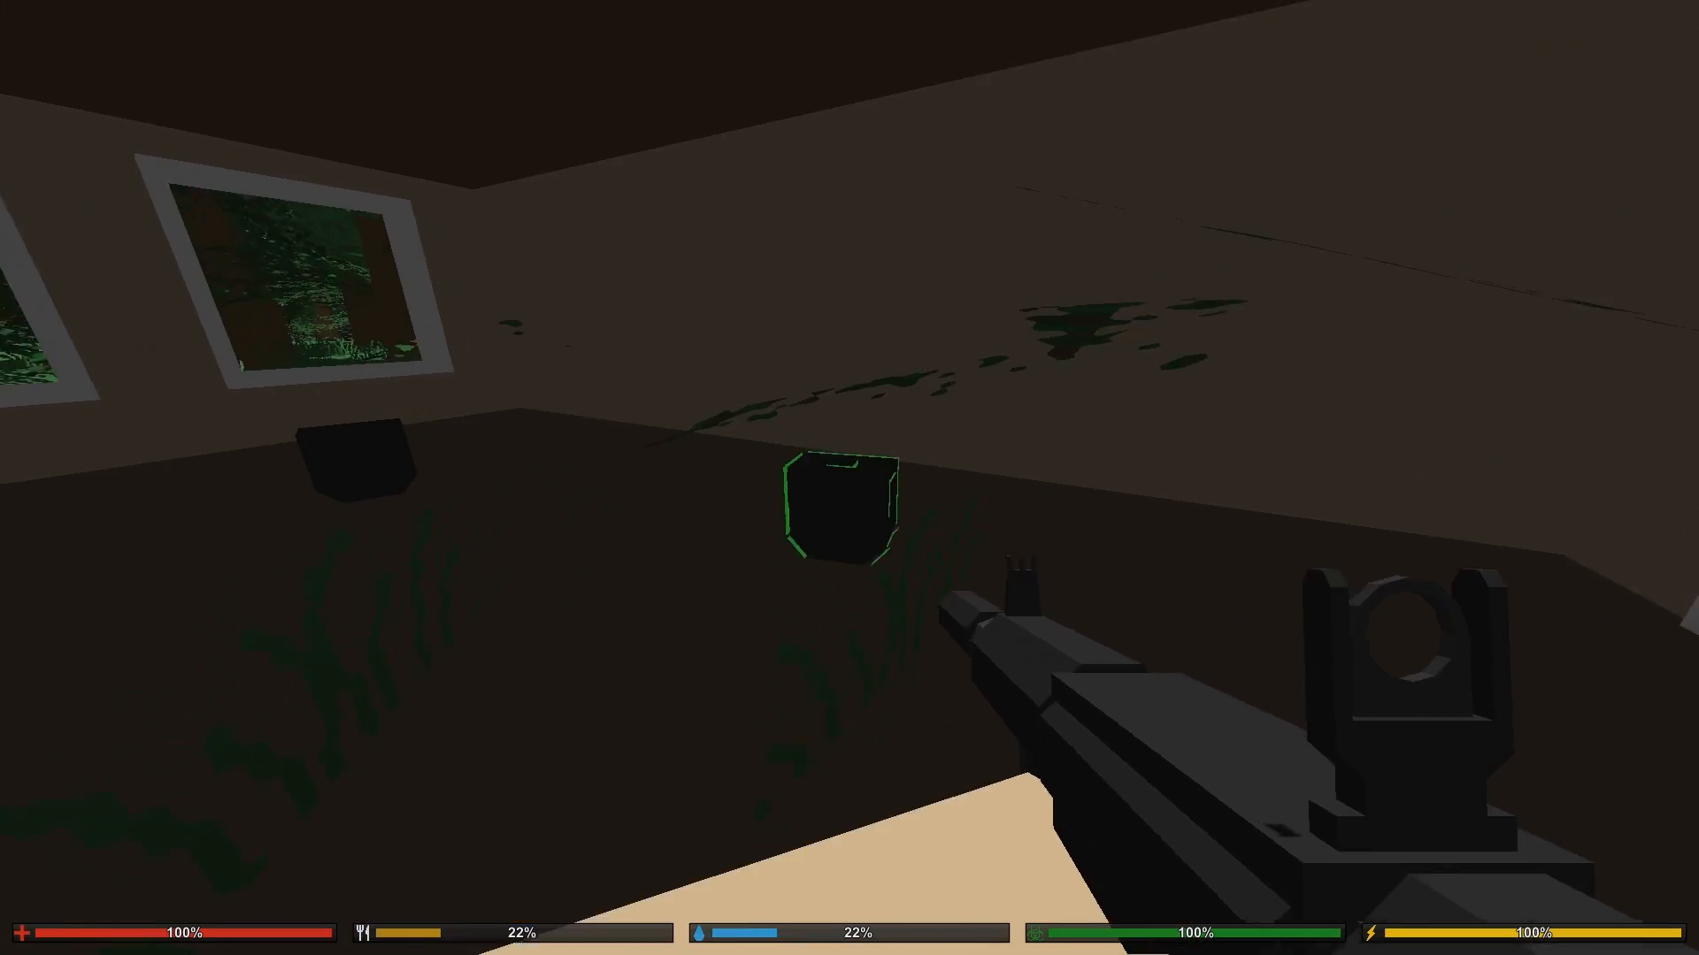
Step: Check the rest of the roadside house's interior and leave through the doorway to the road
key("w")
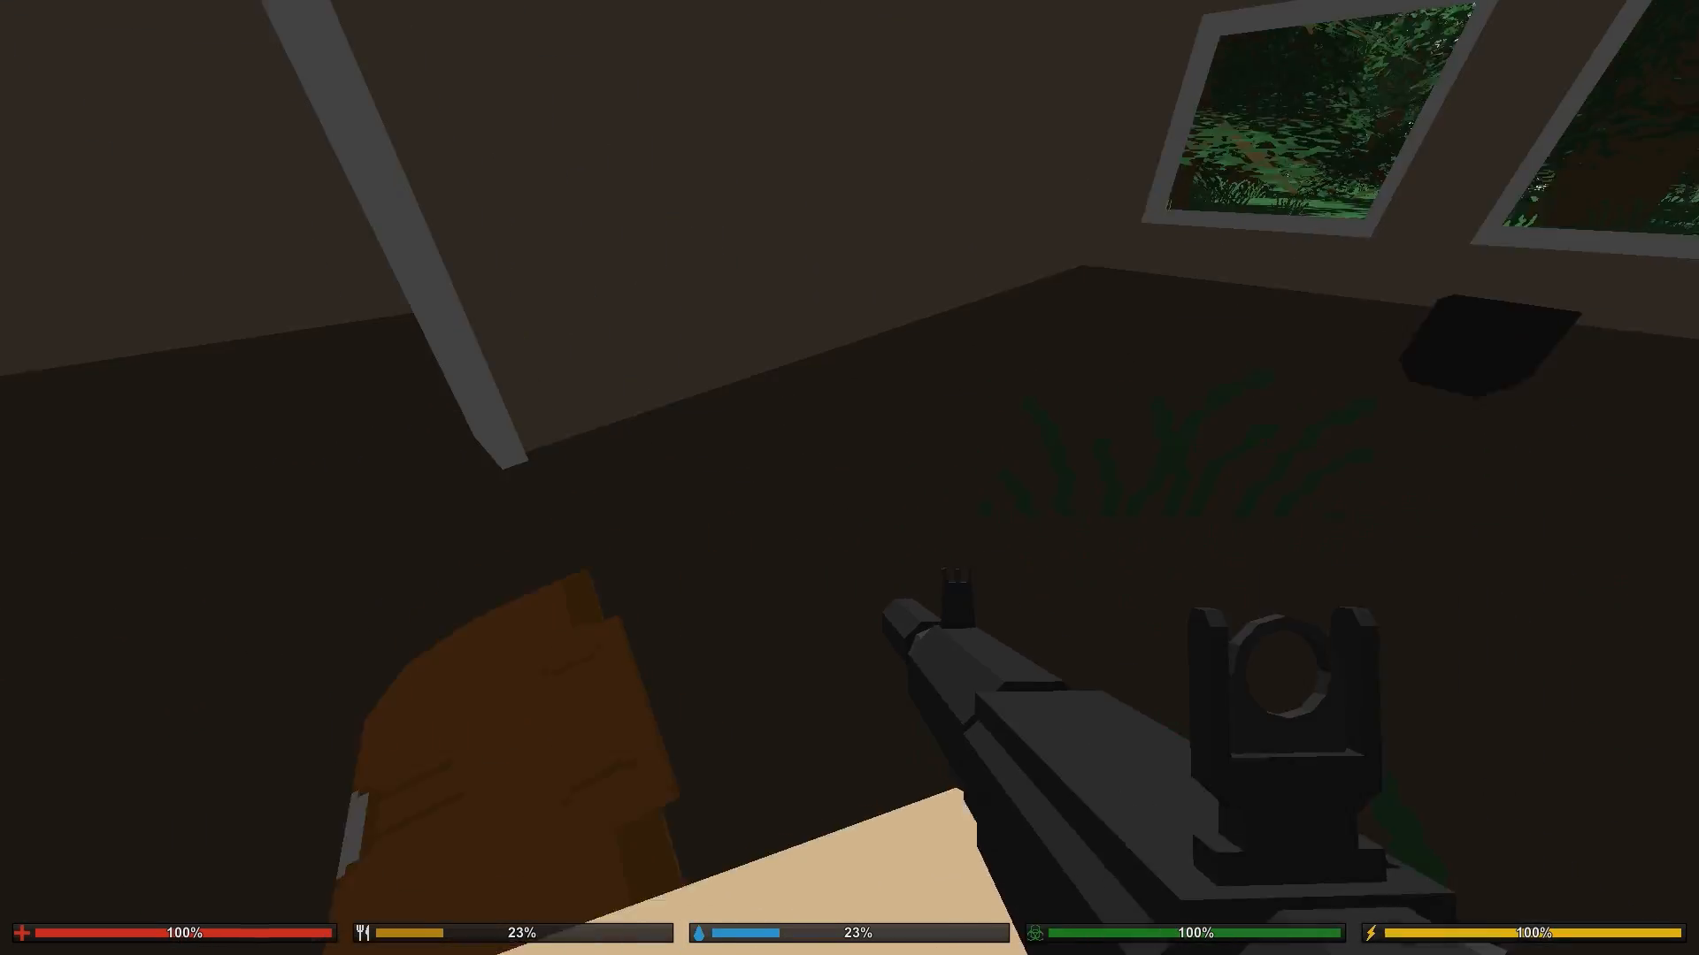
key("w")
key("shift+w")
key("shift+w")
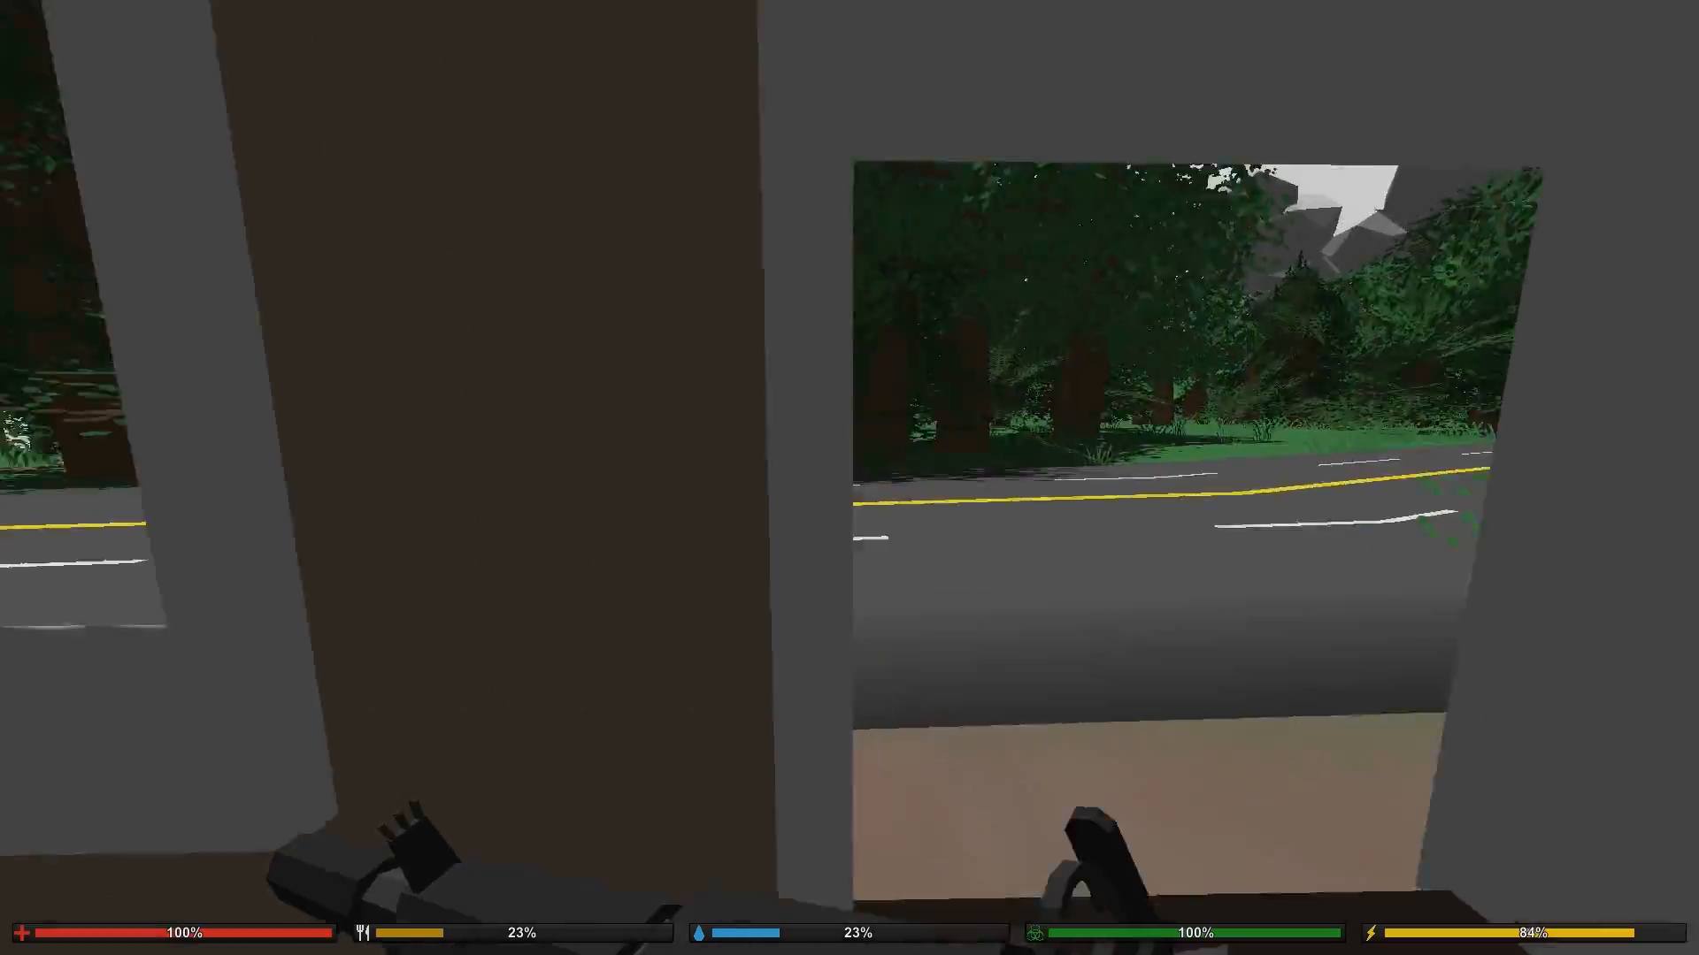
key("shift+w")
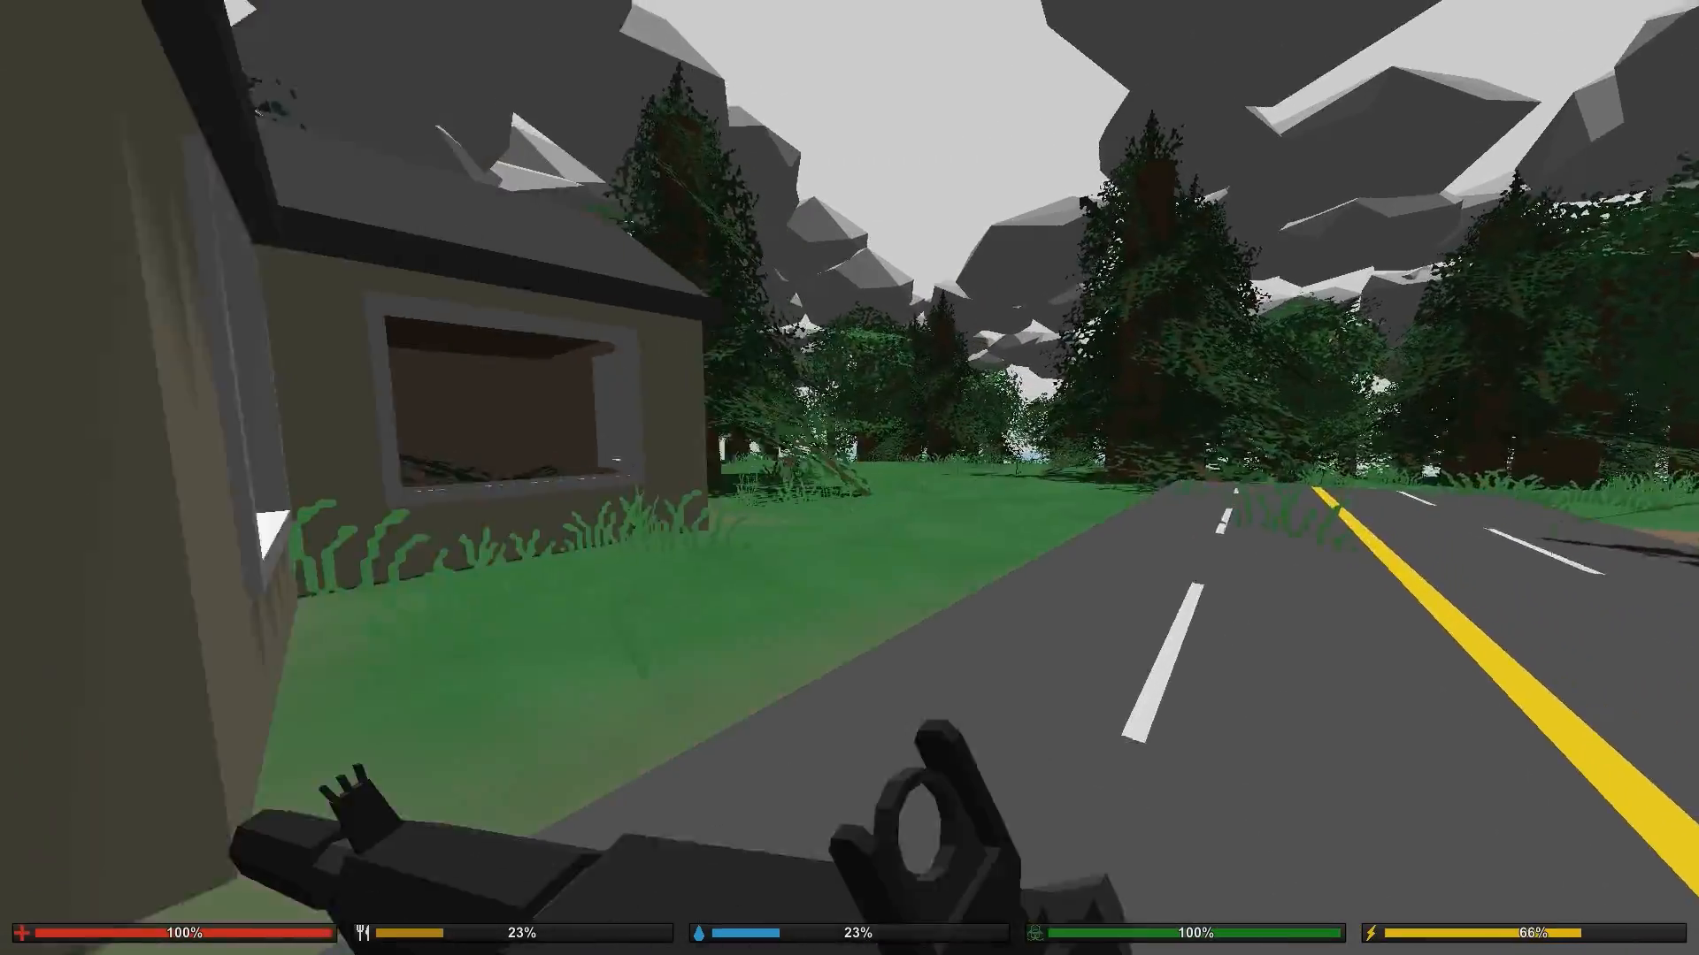
Step: Inspect the dirt path branching off the road, and return to the side wall of the house
key("shift+w")
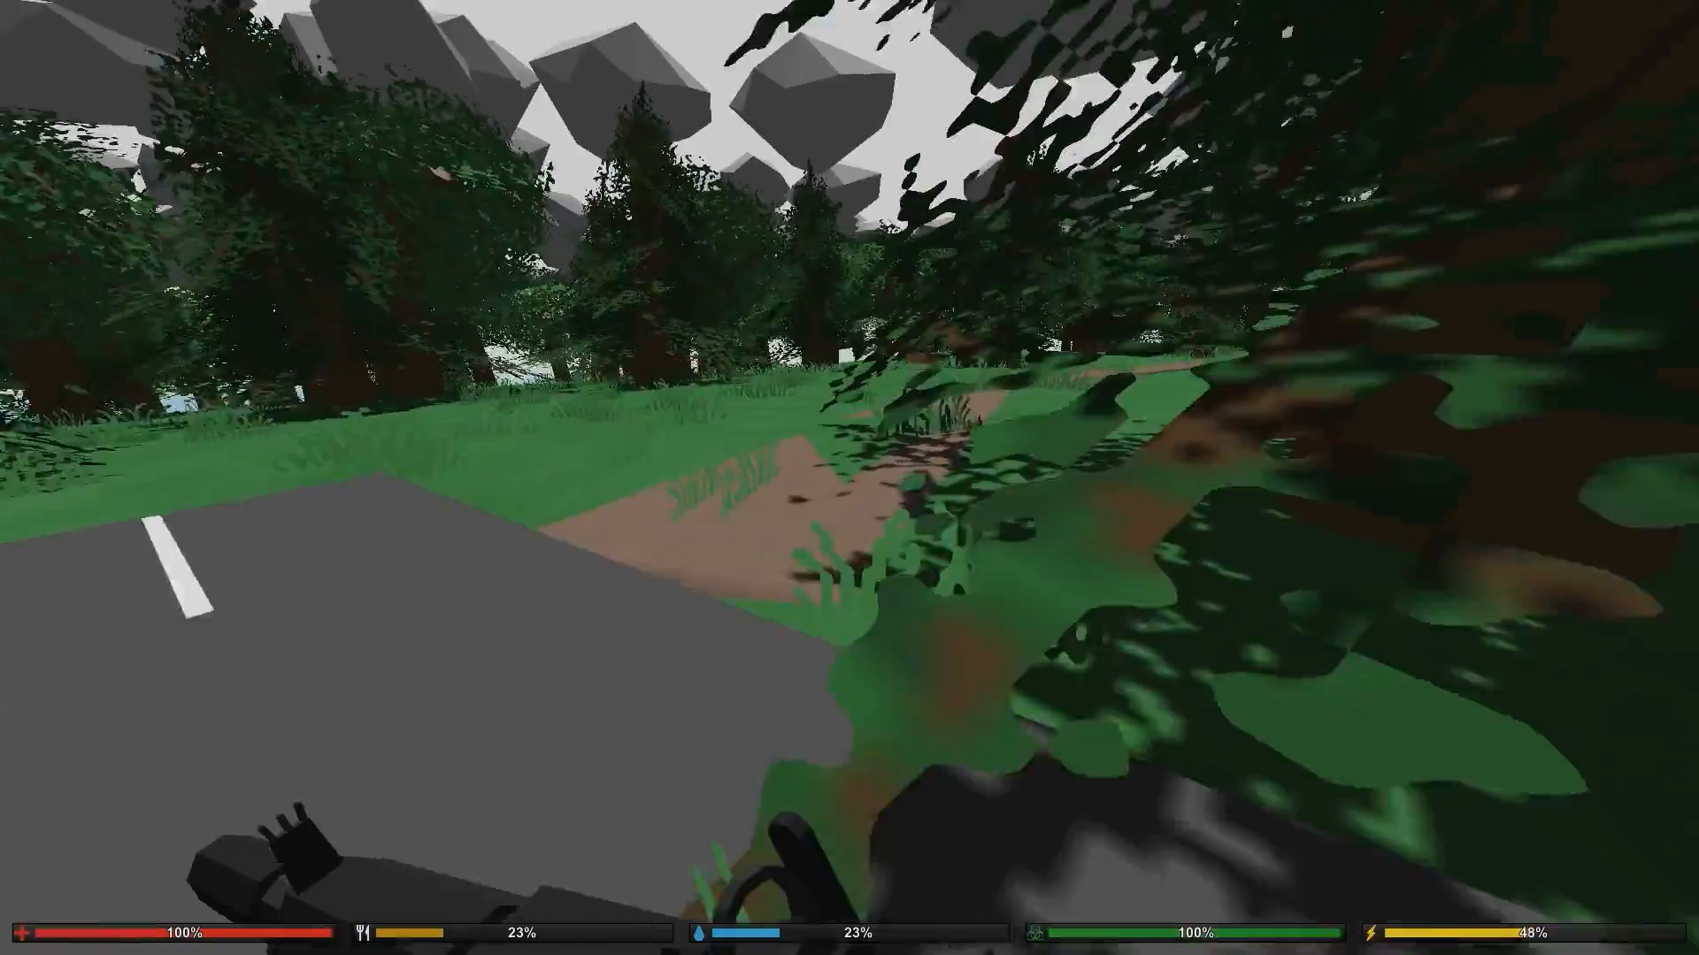
key("w")
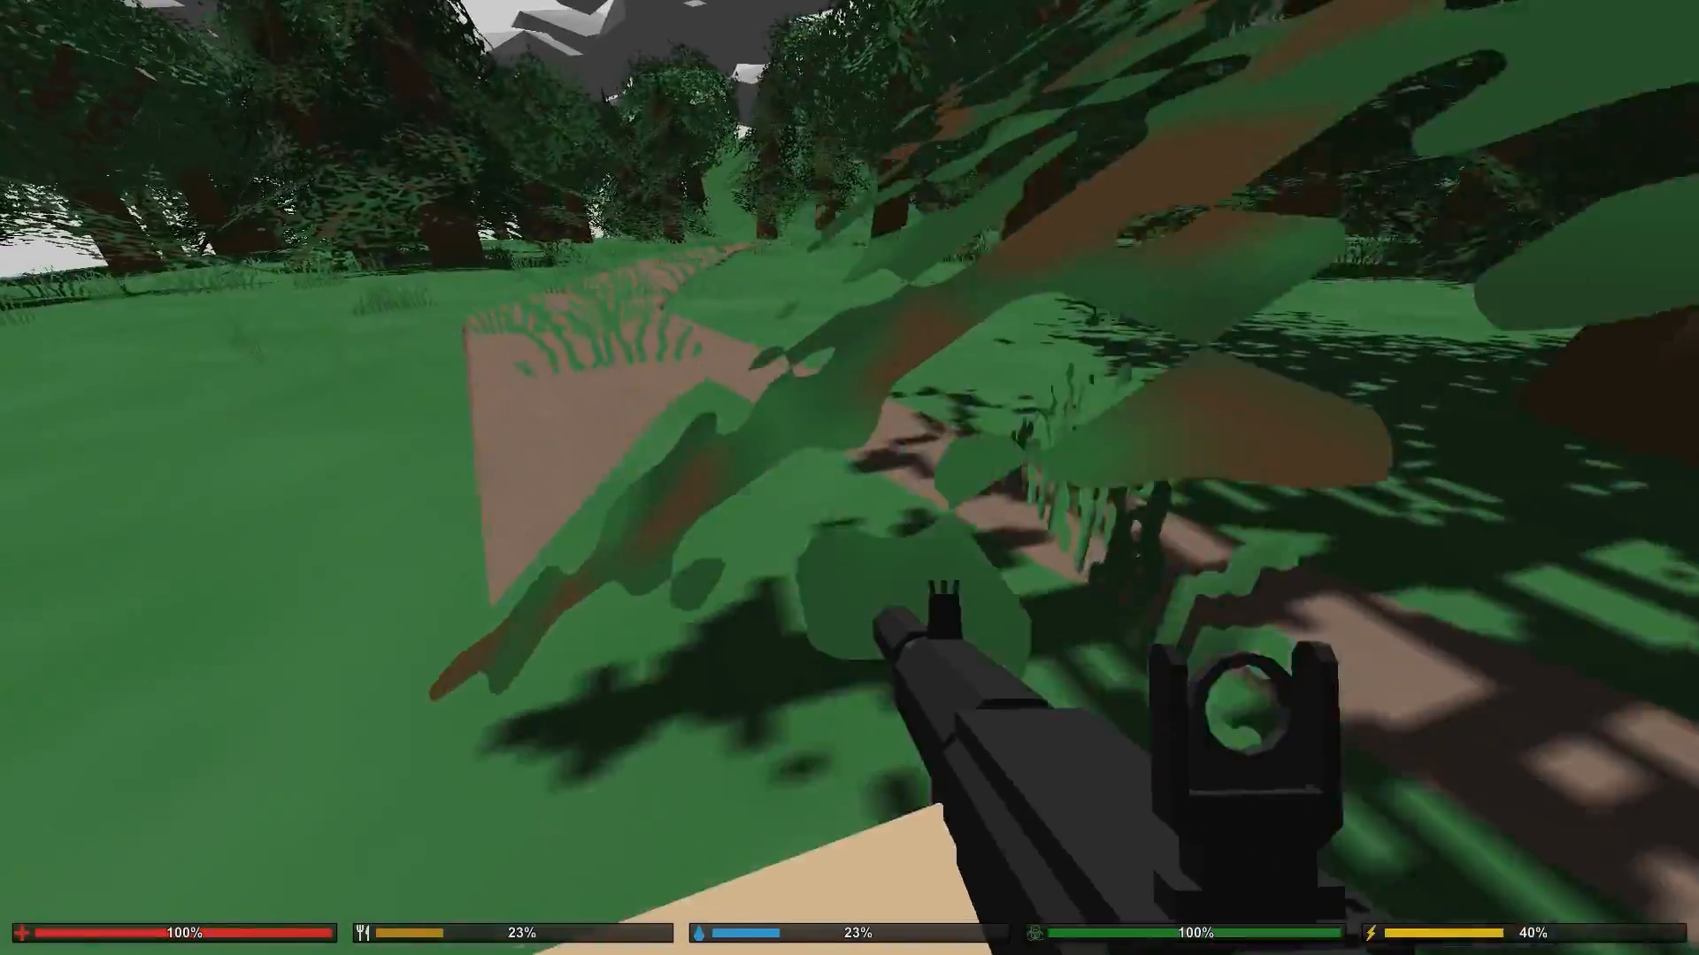
key("w")
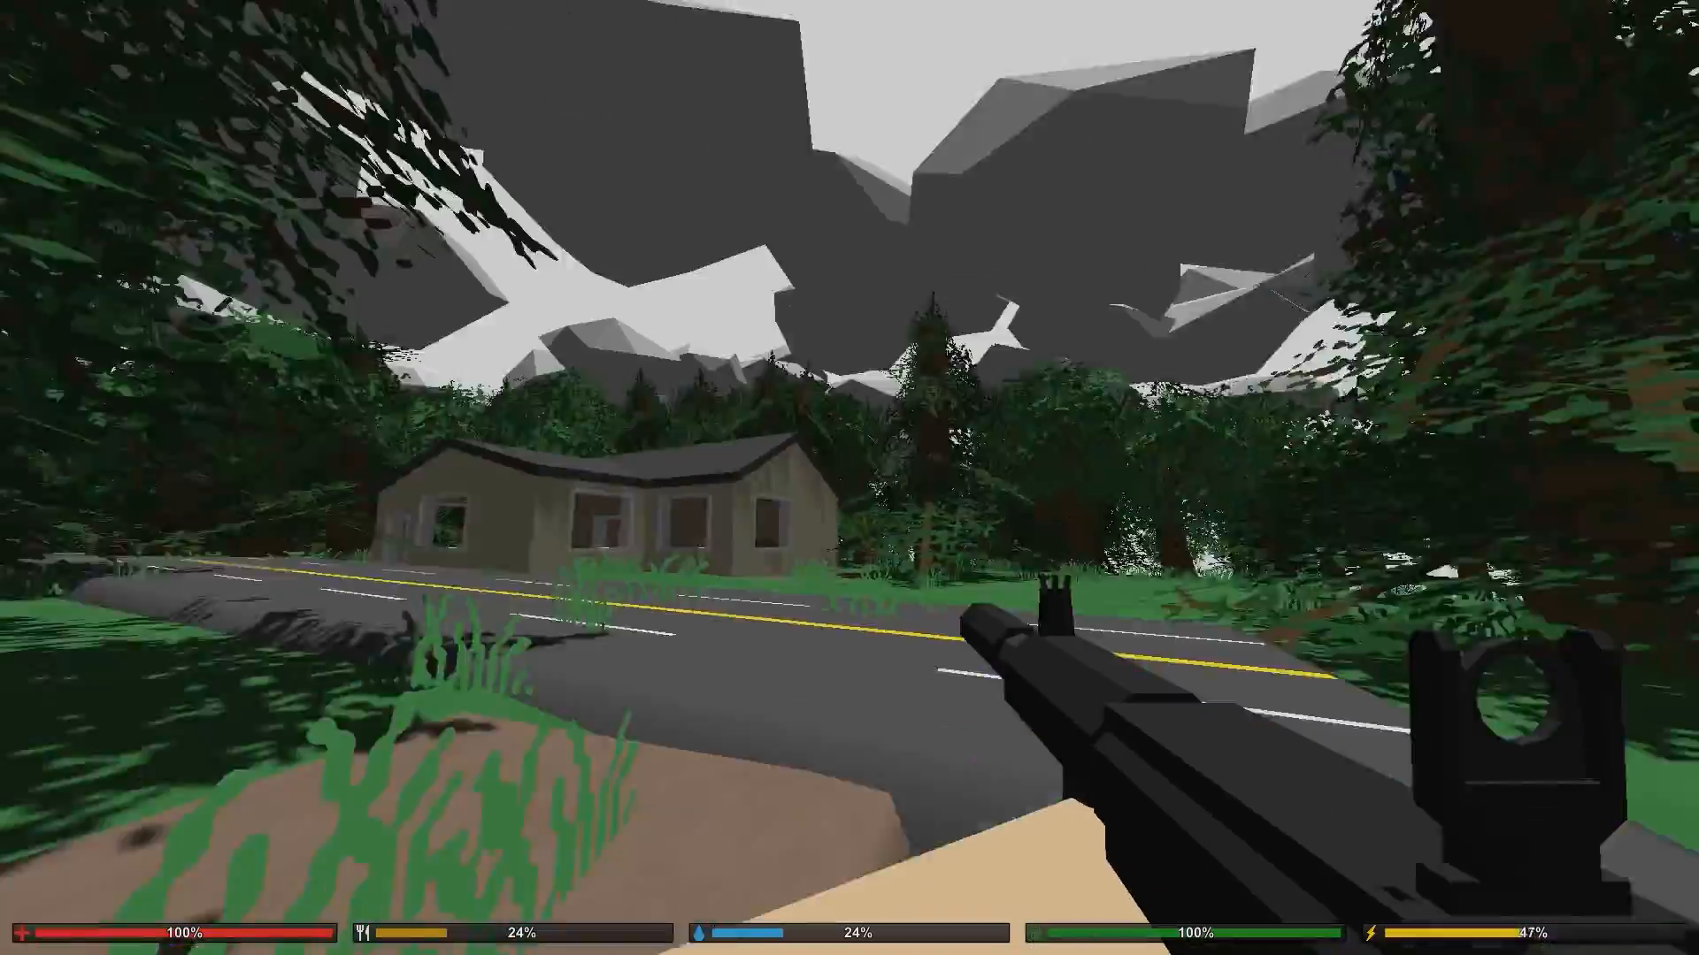
key("w")
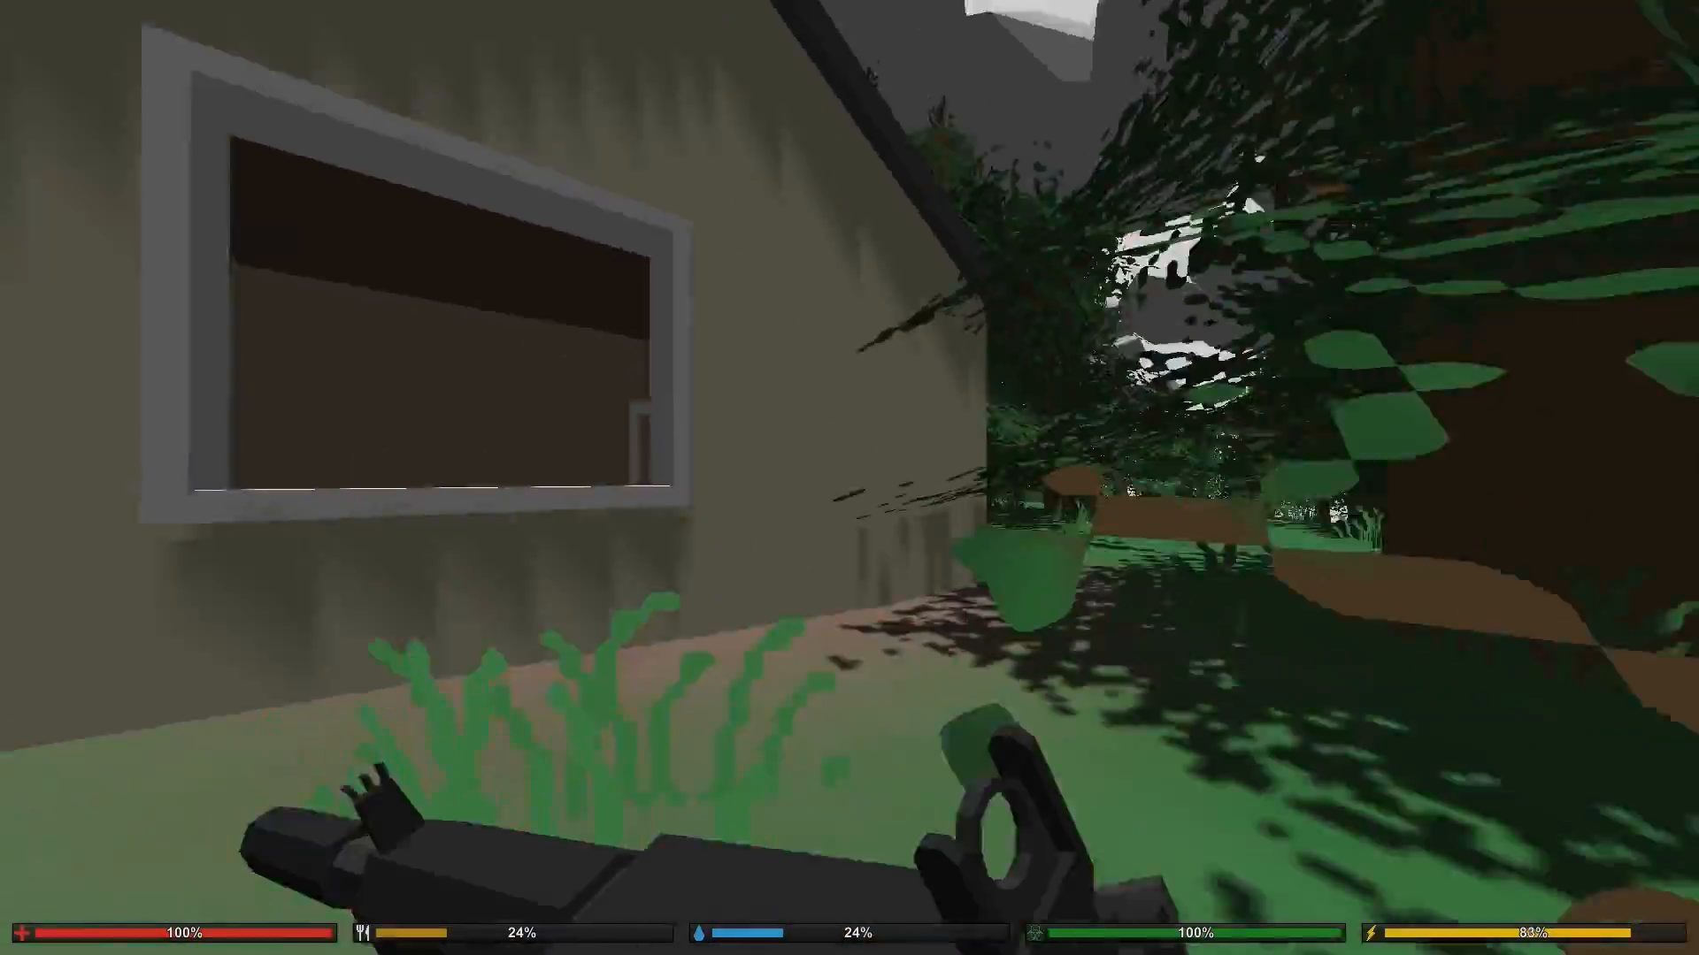
Step: Explore the woods and open meadow beyond the house as far as the coastal road
left_click(849, 477)
key("shift+w")
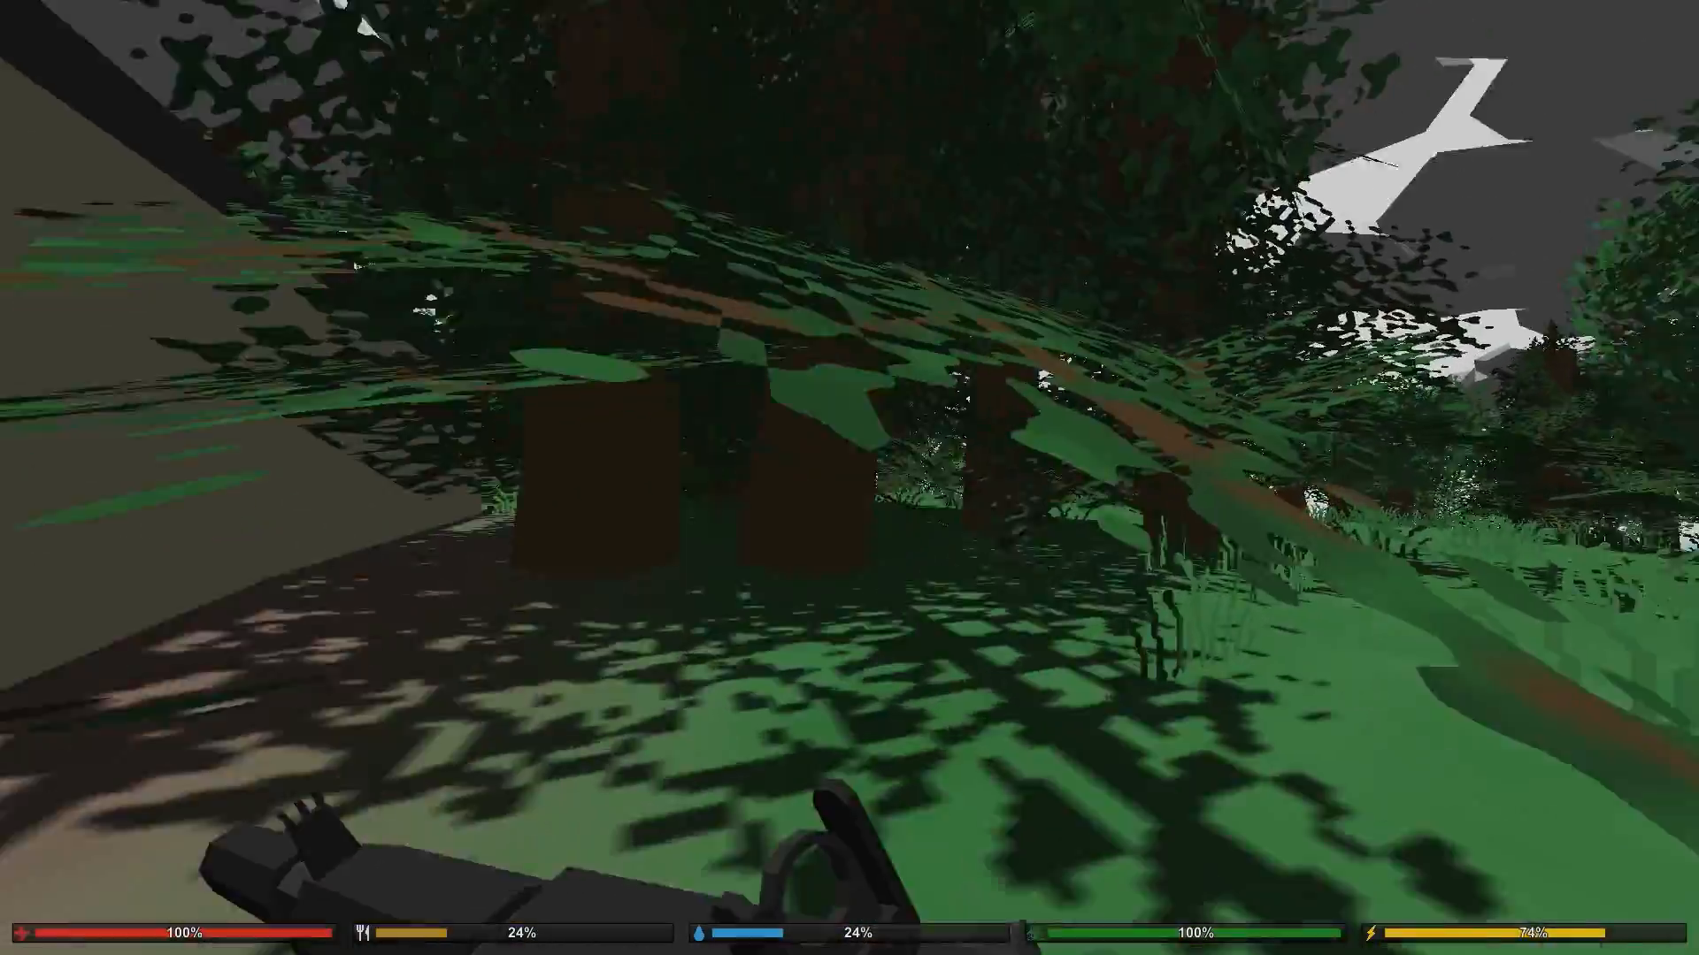
key("shift+w")
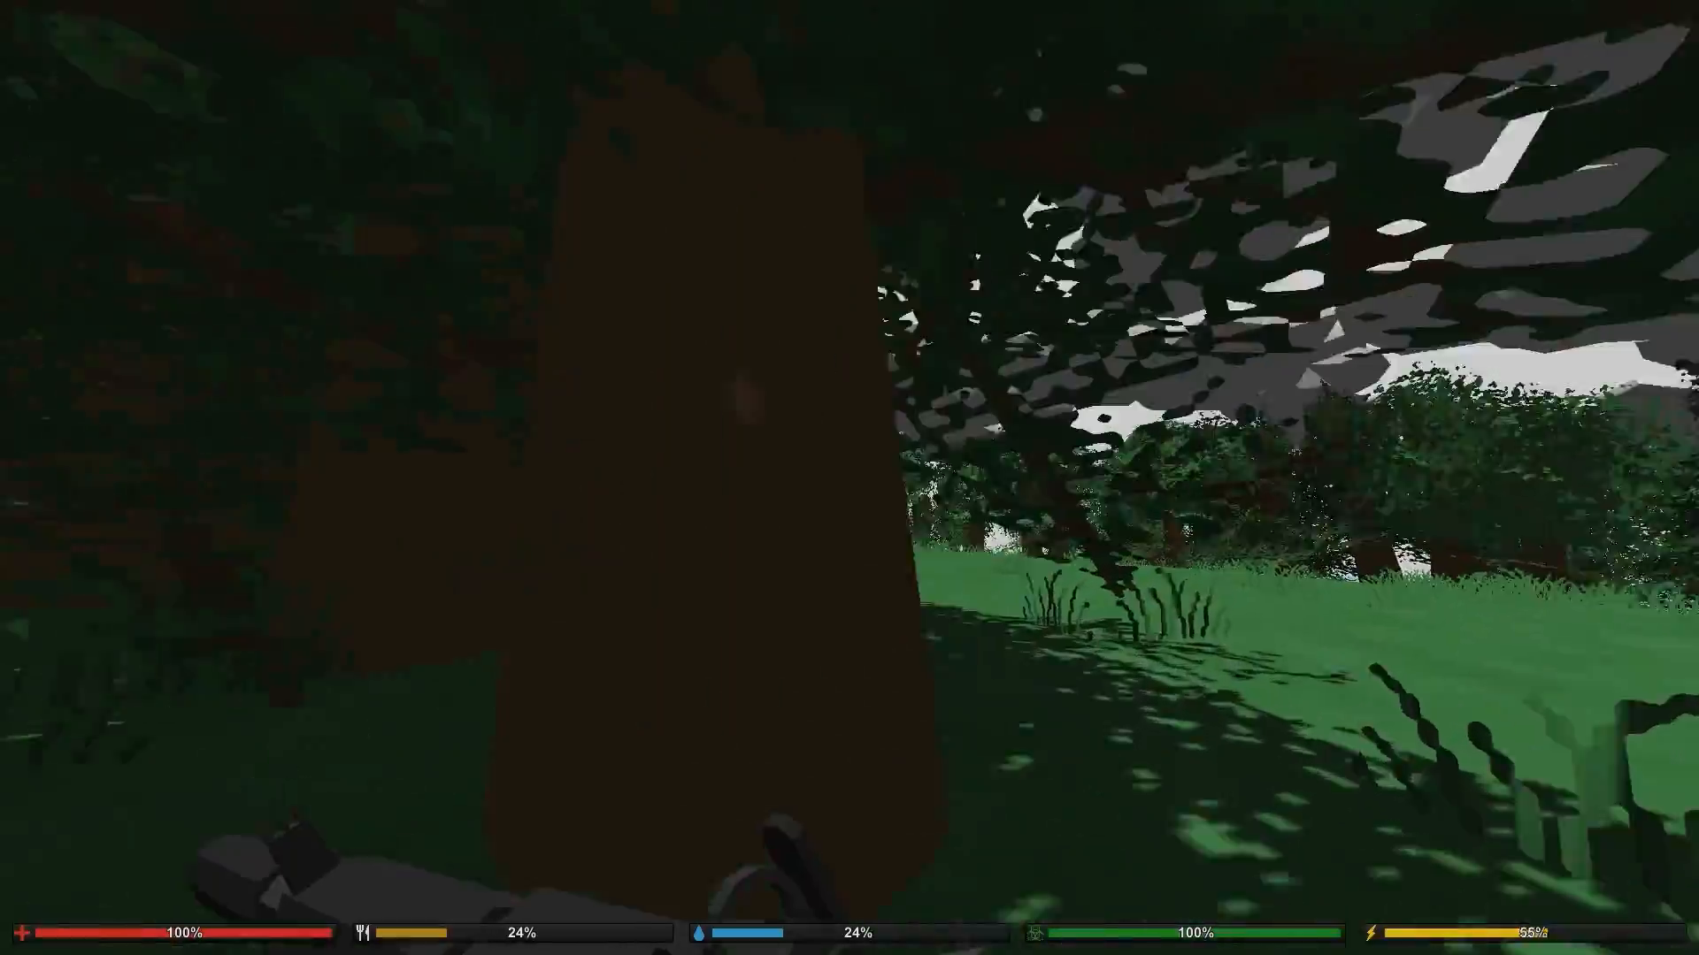
key("shift+w")
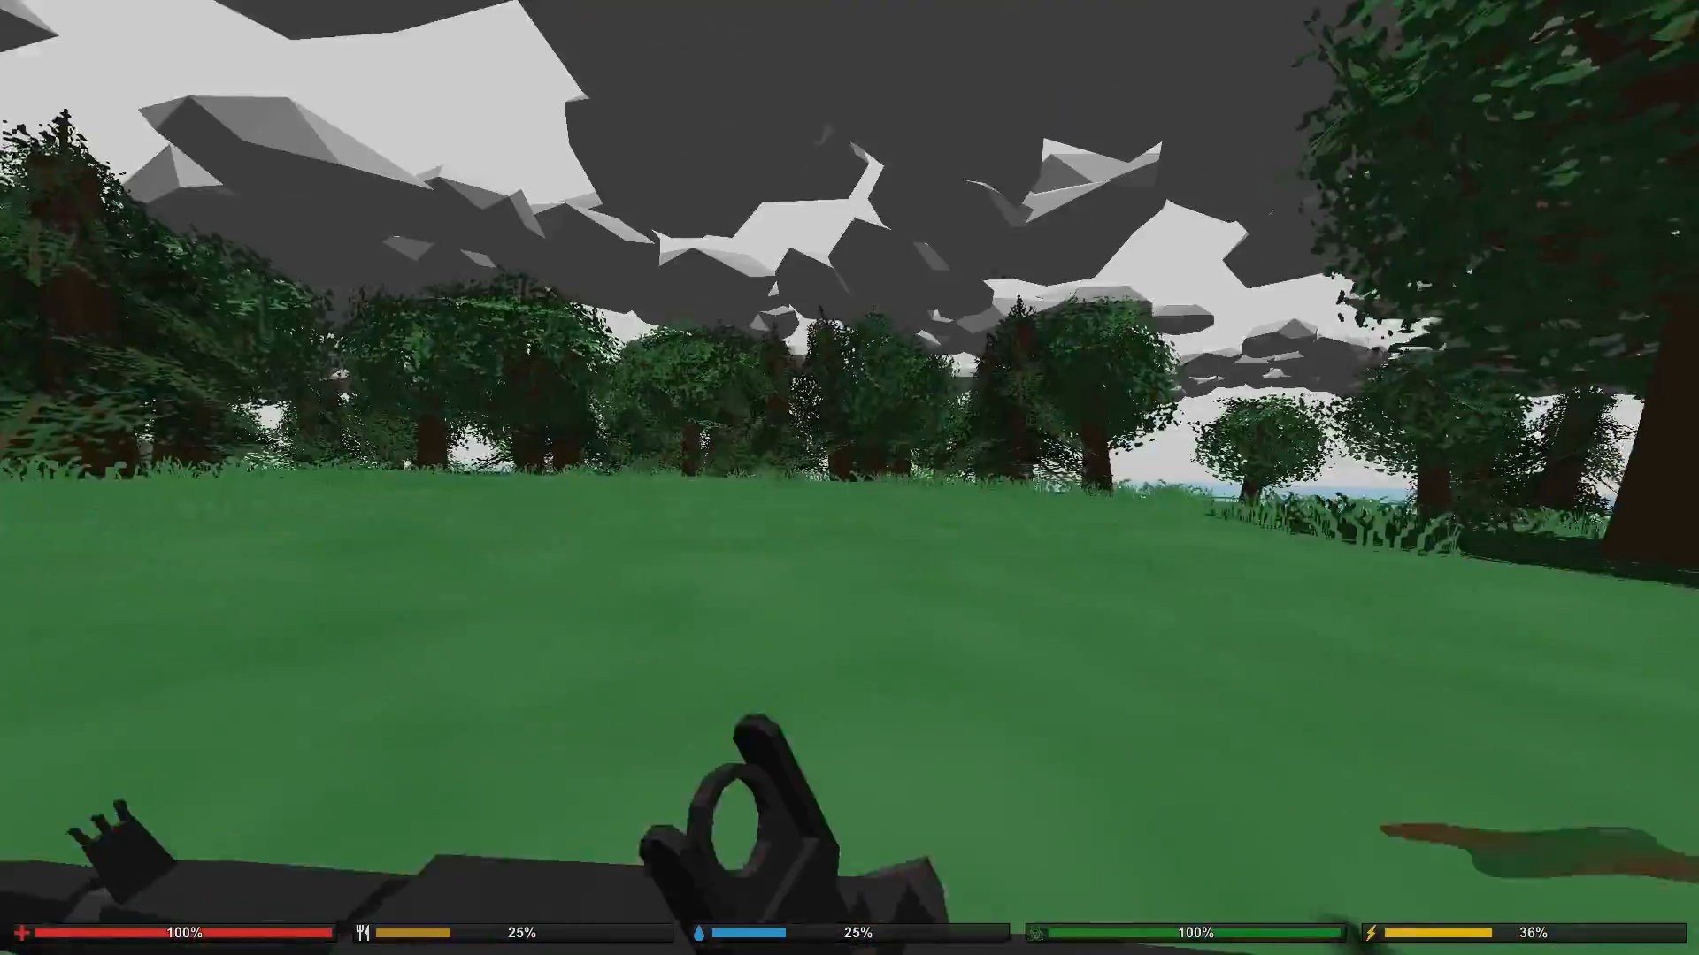
key("shift+w")
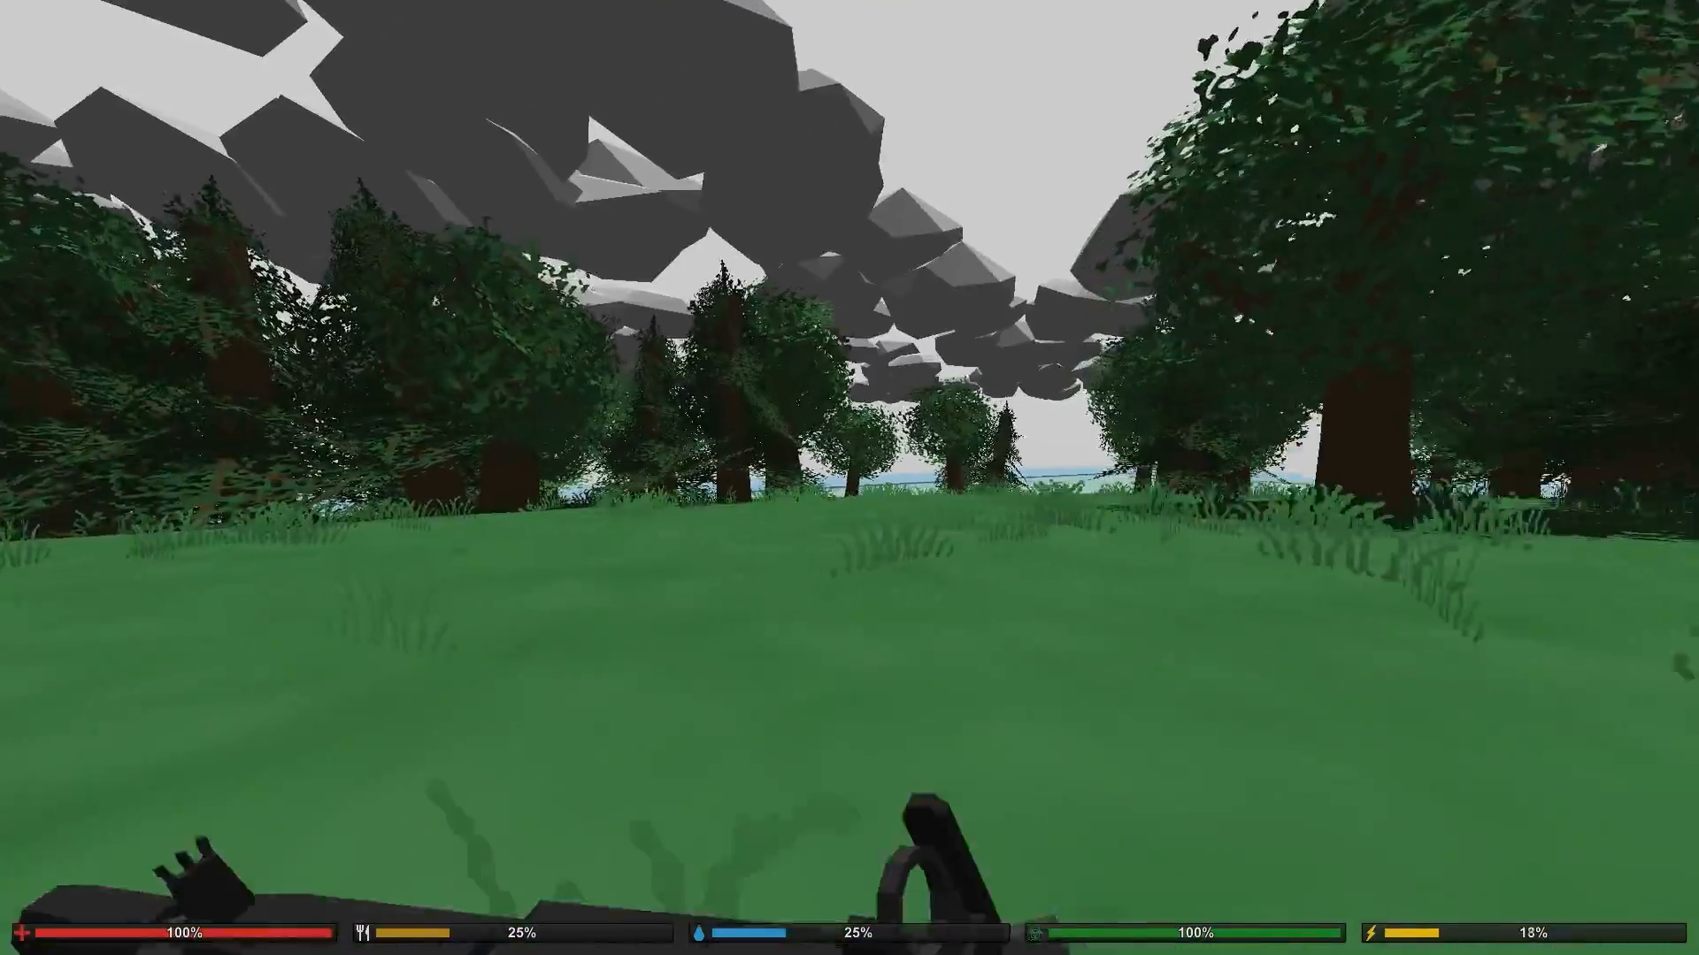
key("shift+w")
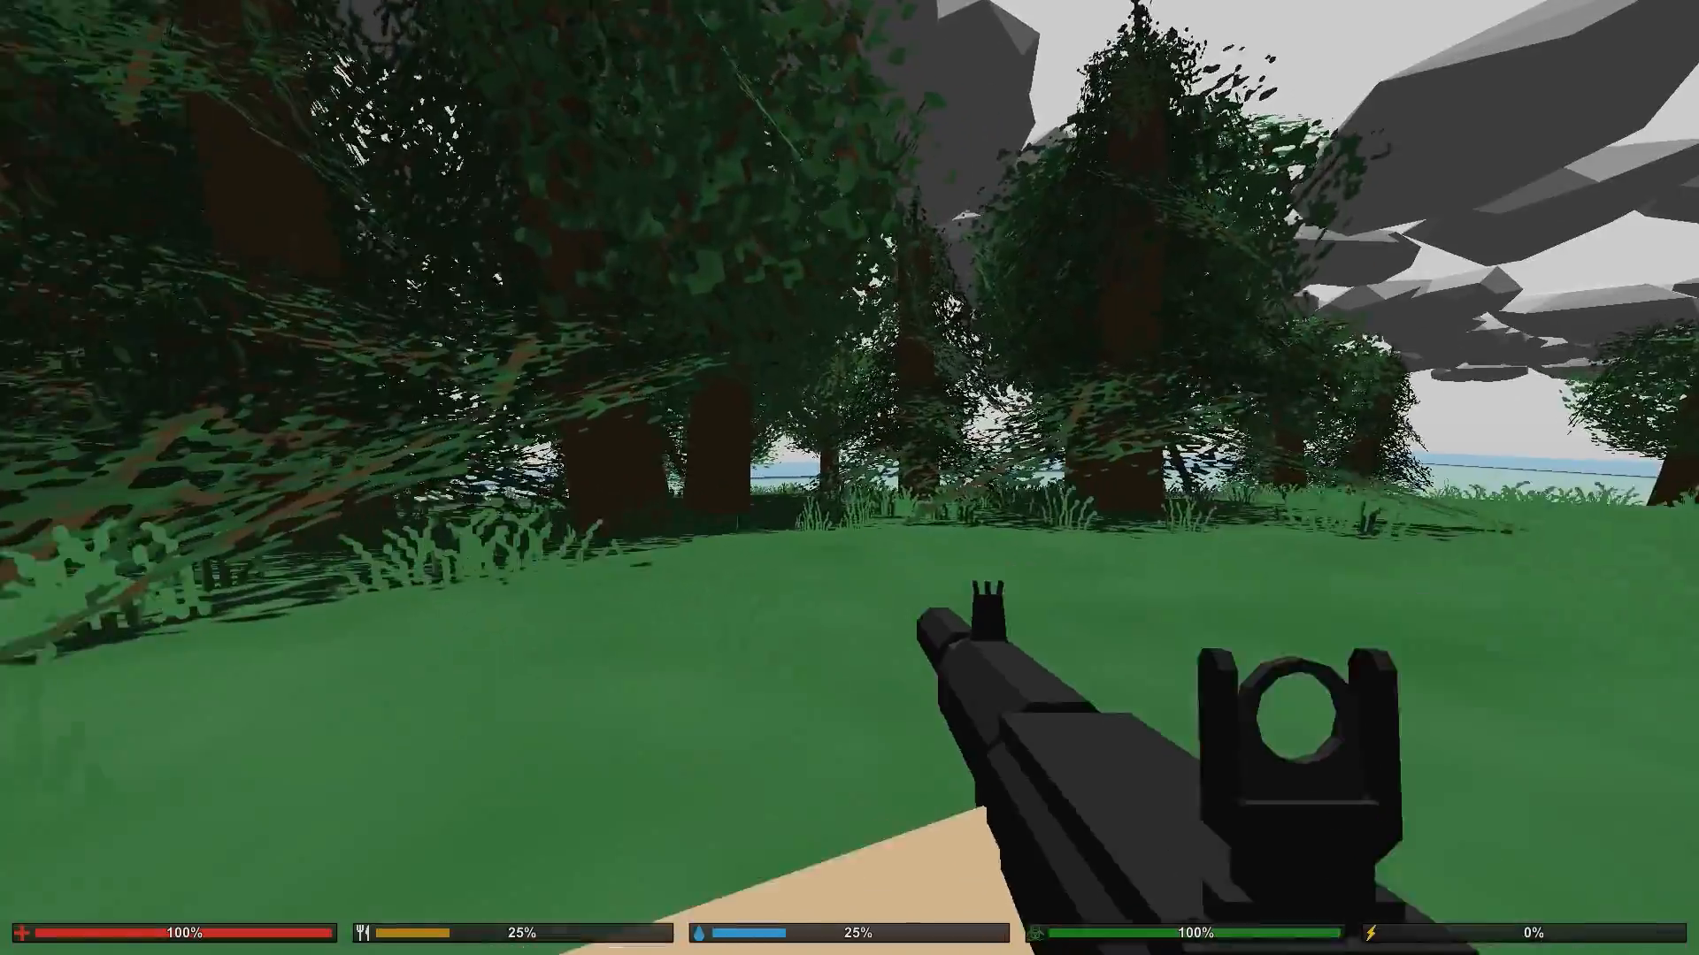
key("shift+w")
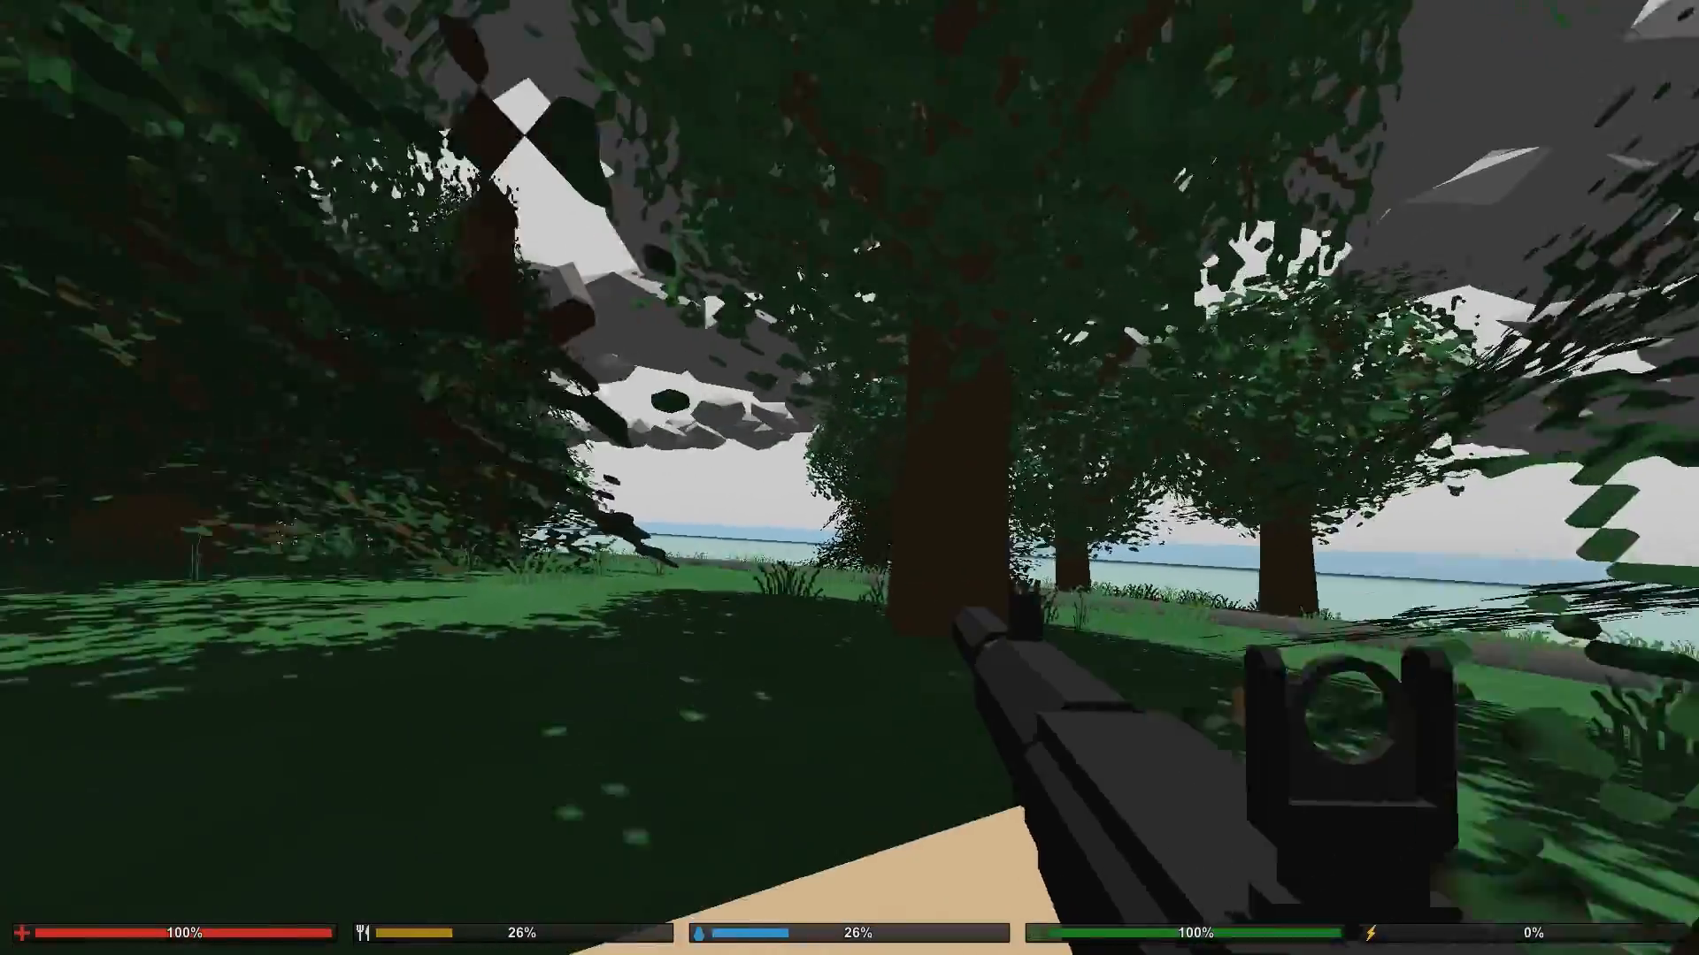
key("w")
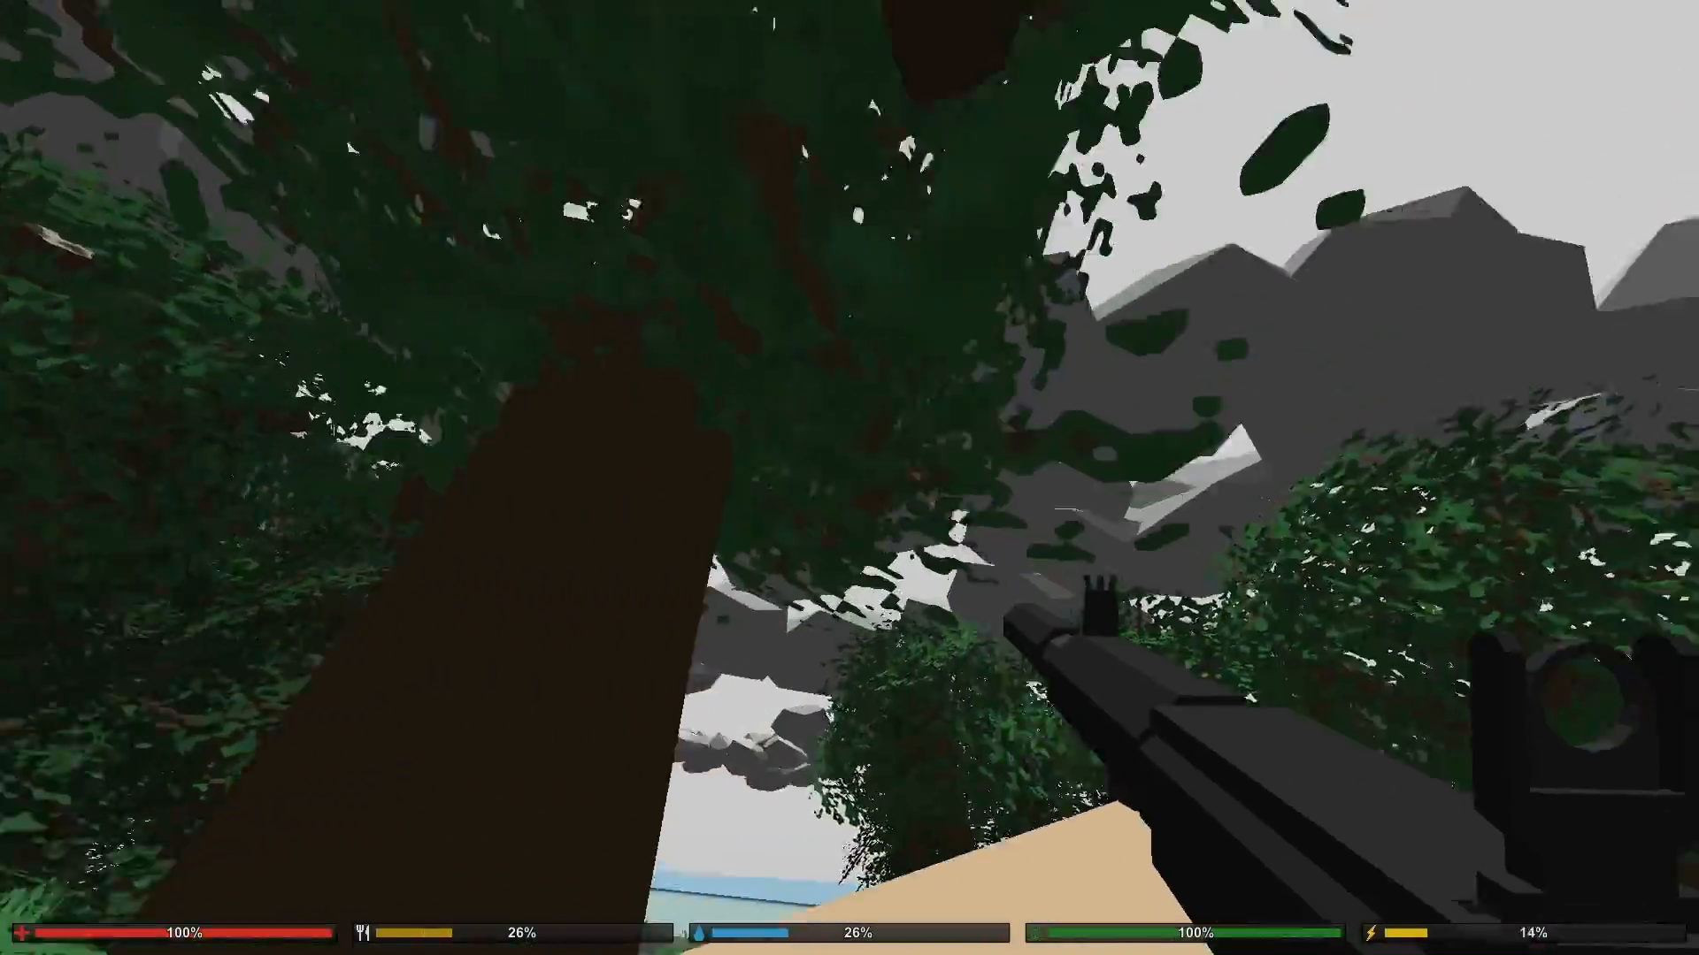
key("w")
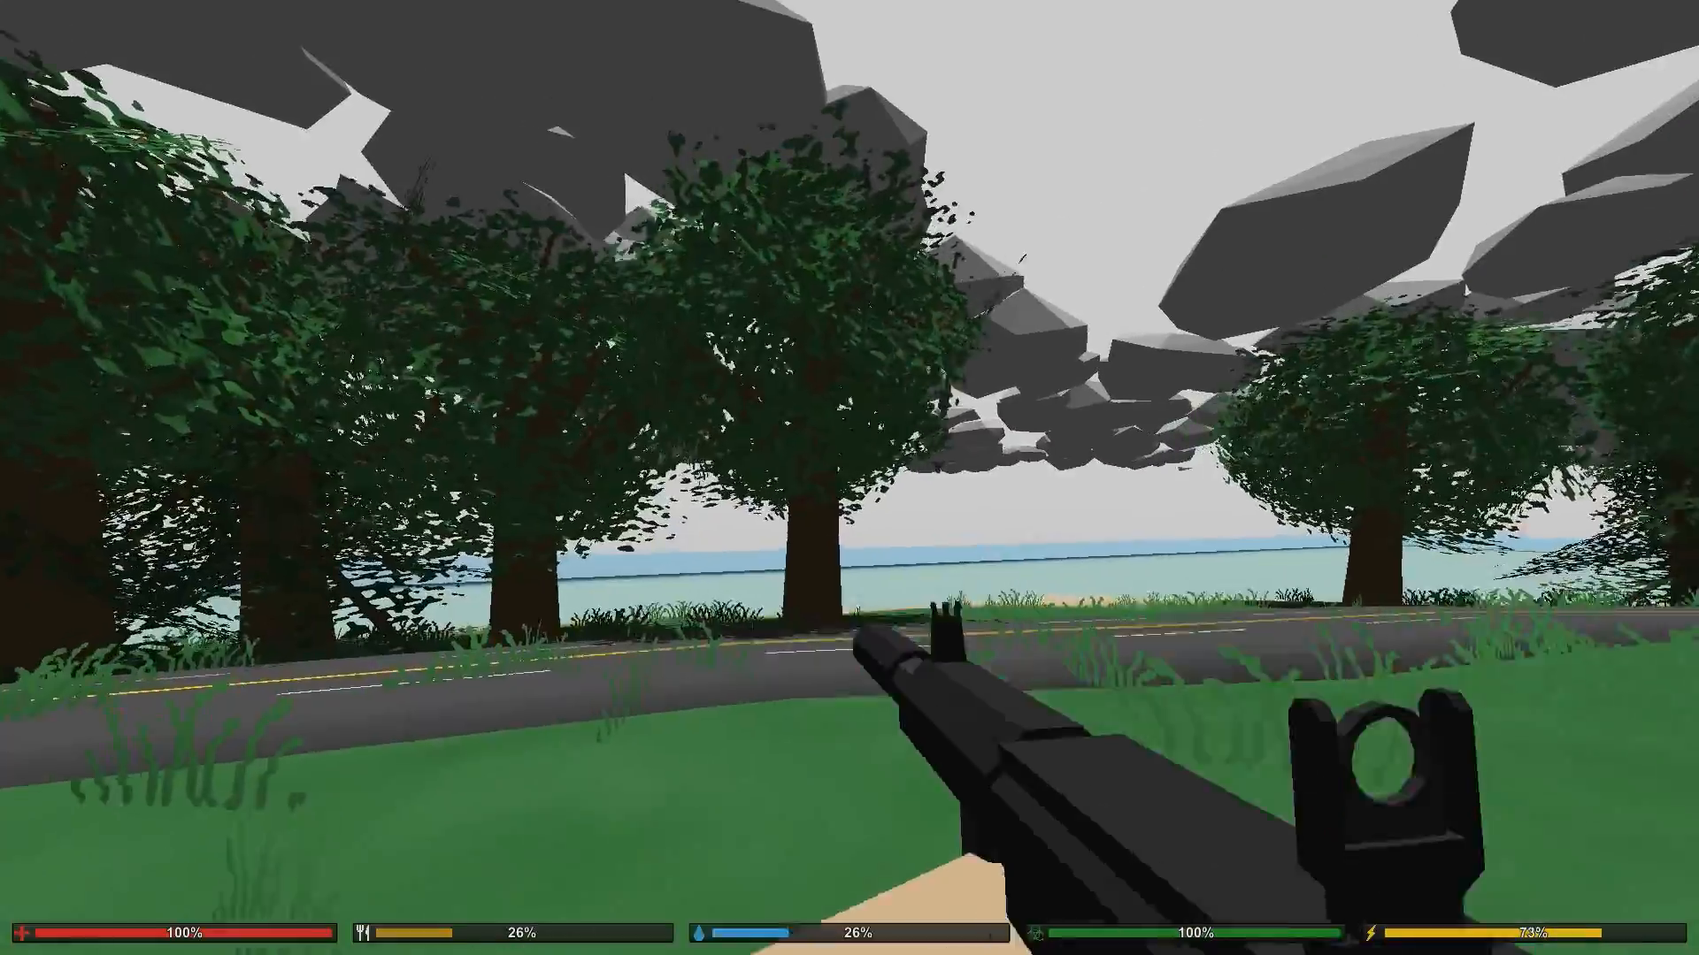
Step: Cross the coastal road to the beach and wade into the shallow sea to inspect the shoreline and water
key("shift+w")
key("shift+w")
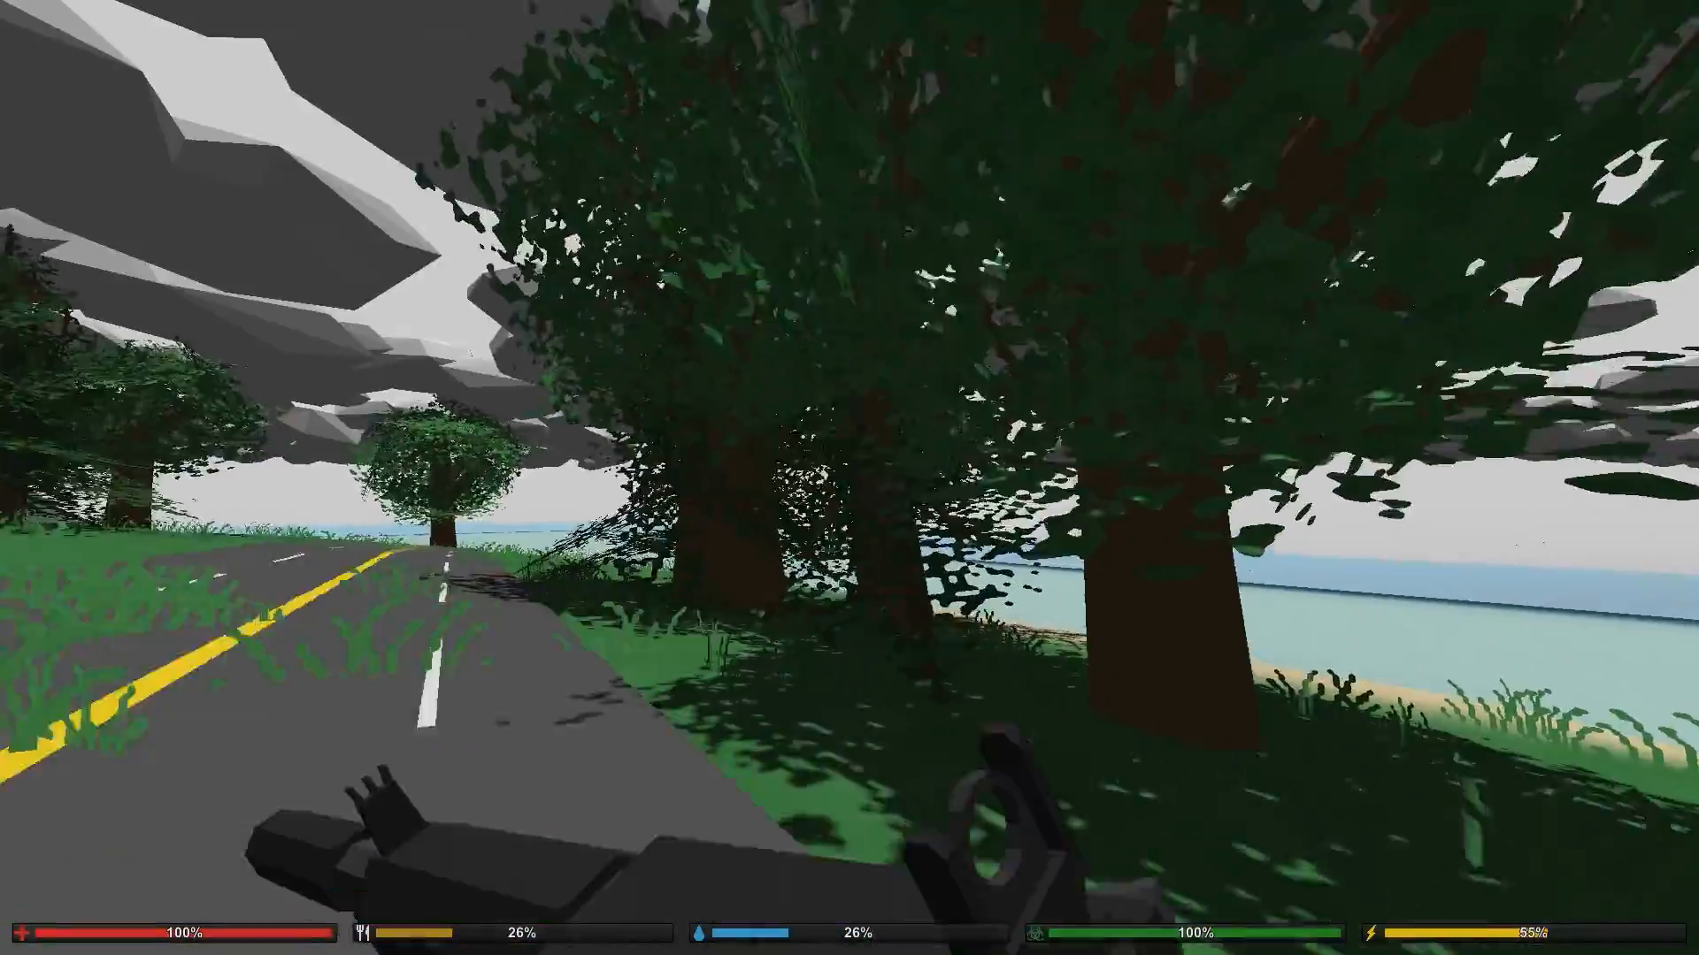
key("w")
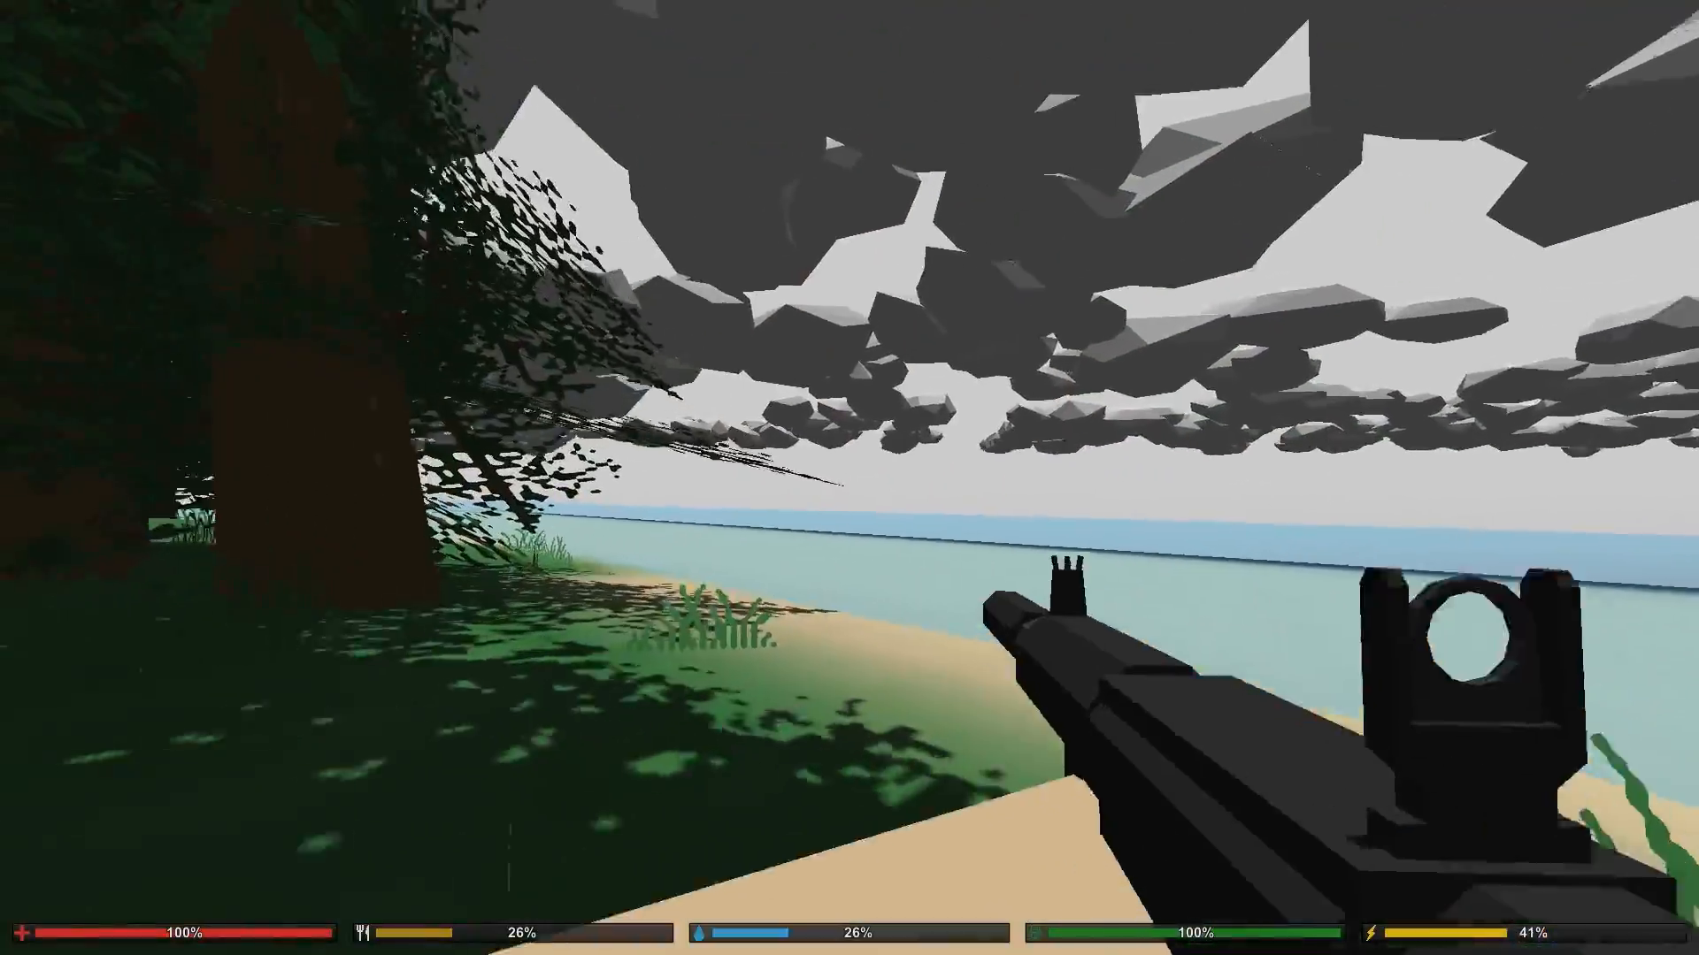
key("w")
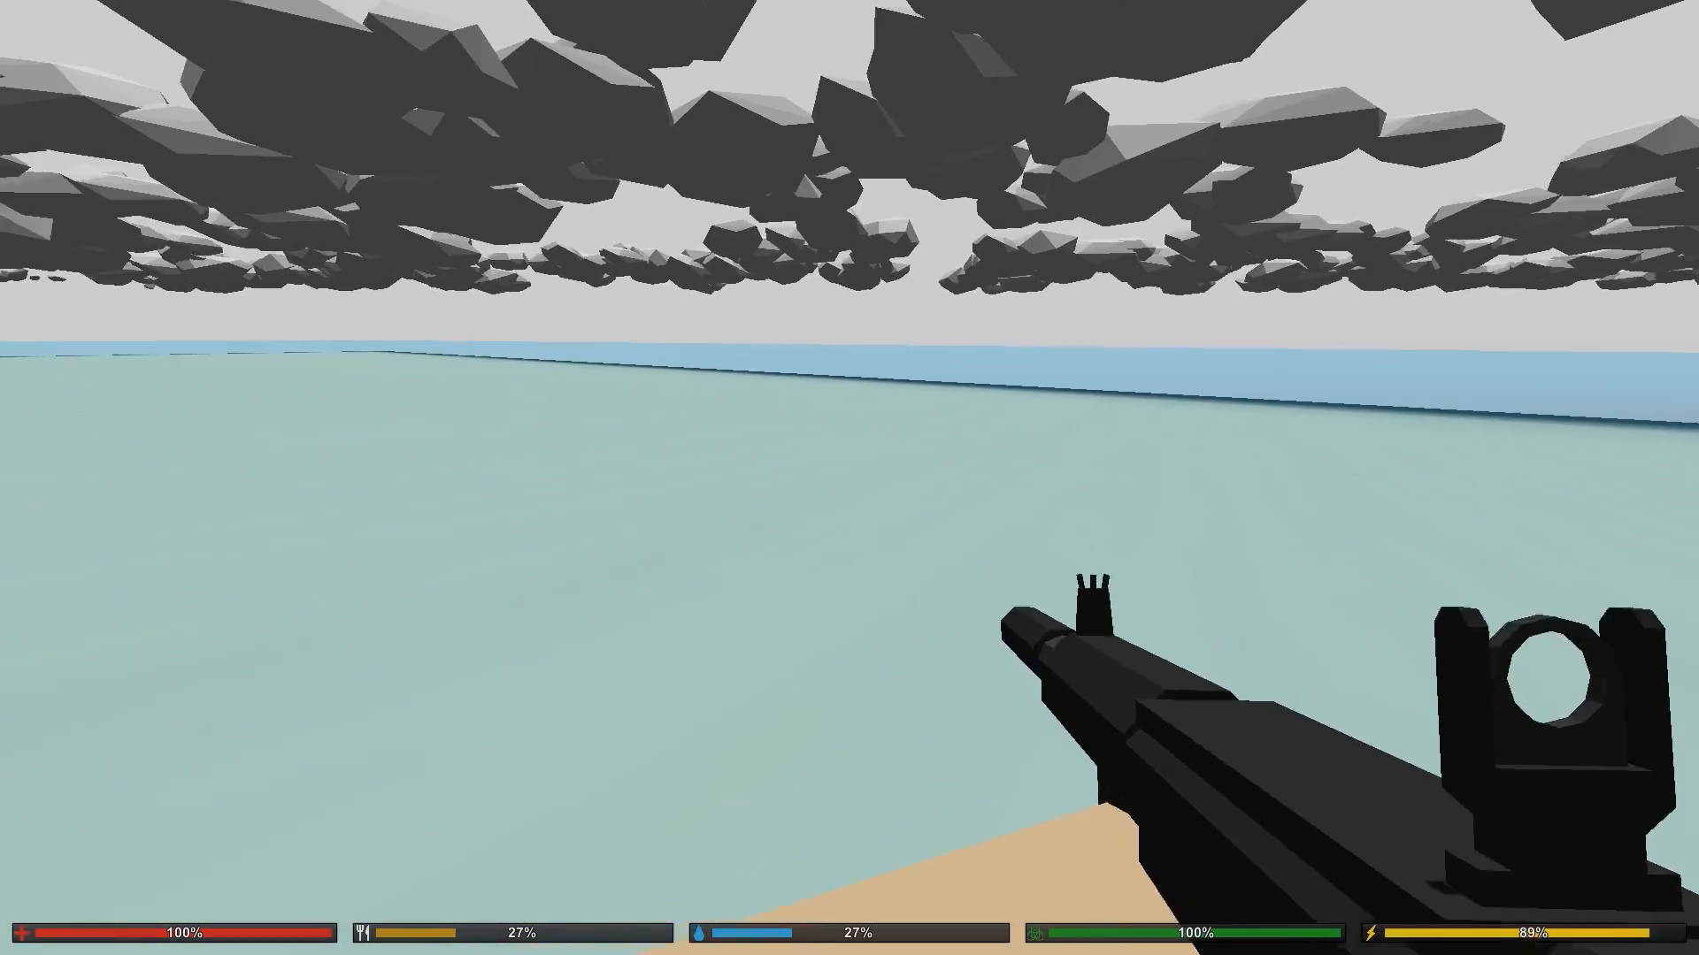
key("shift+w")
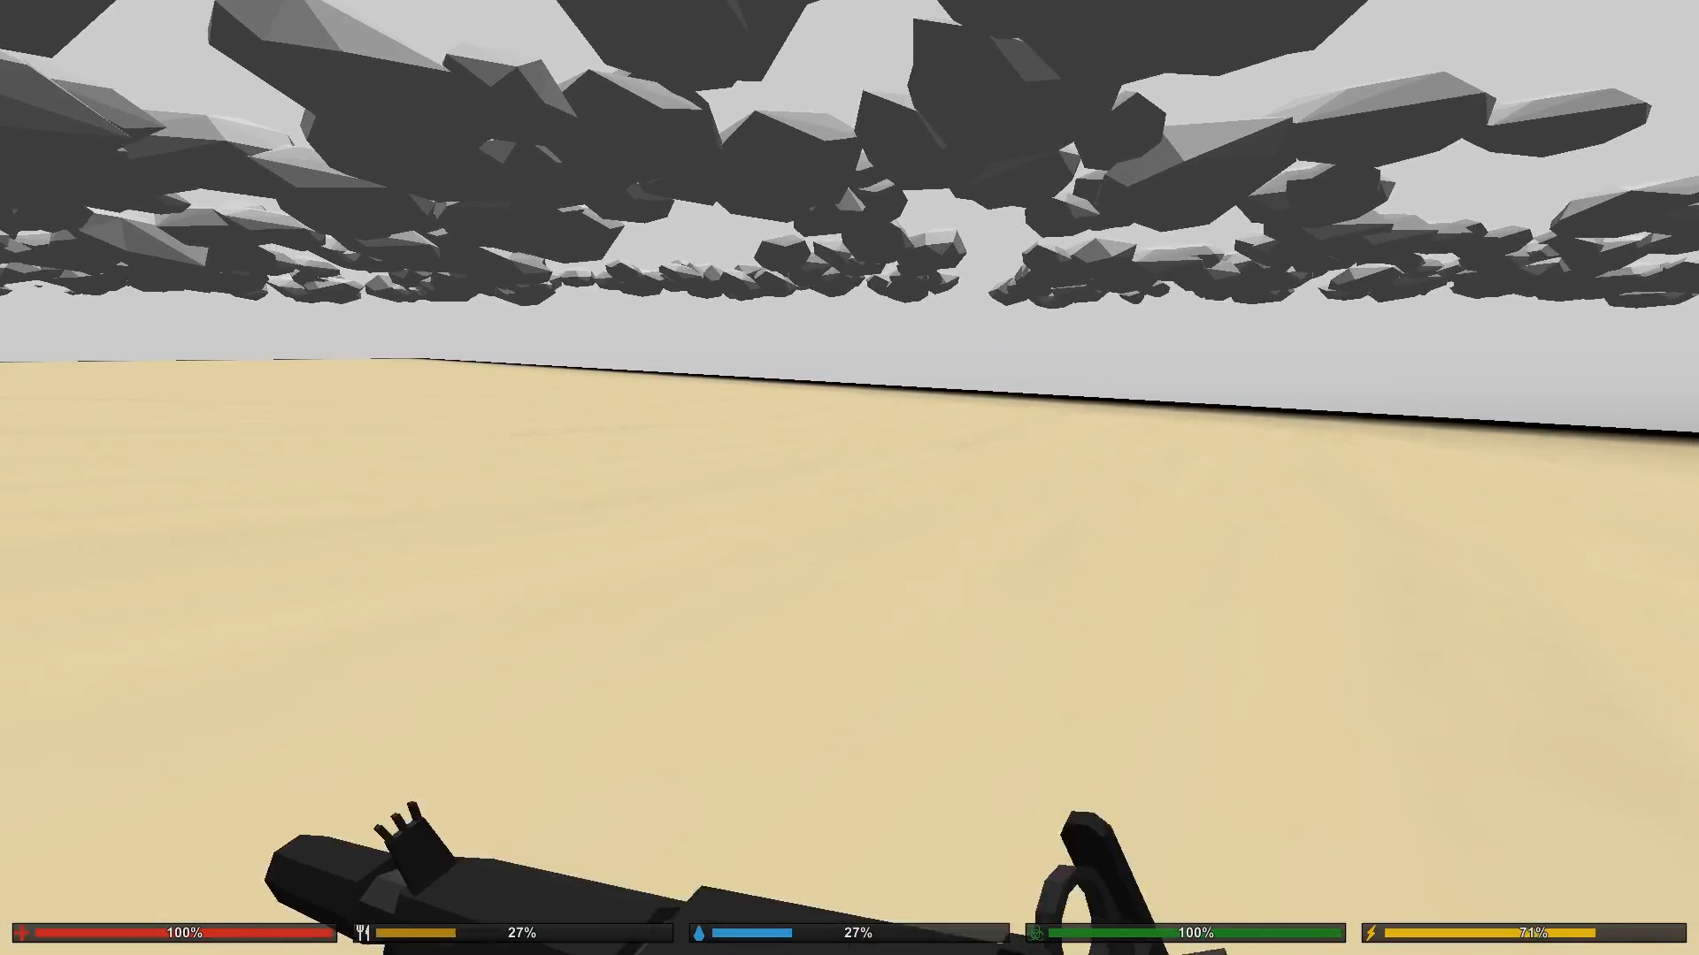
key("shift+w")
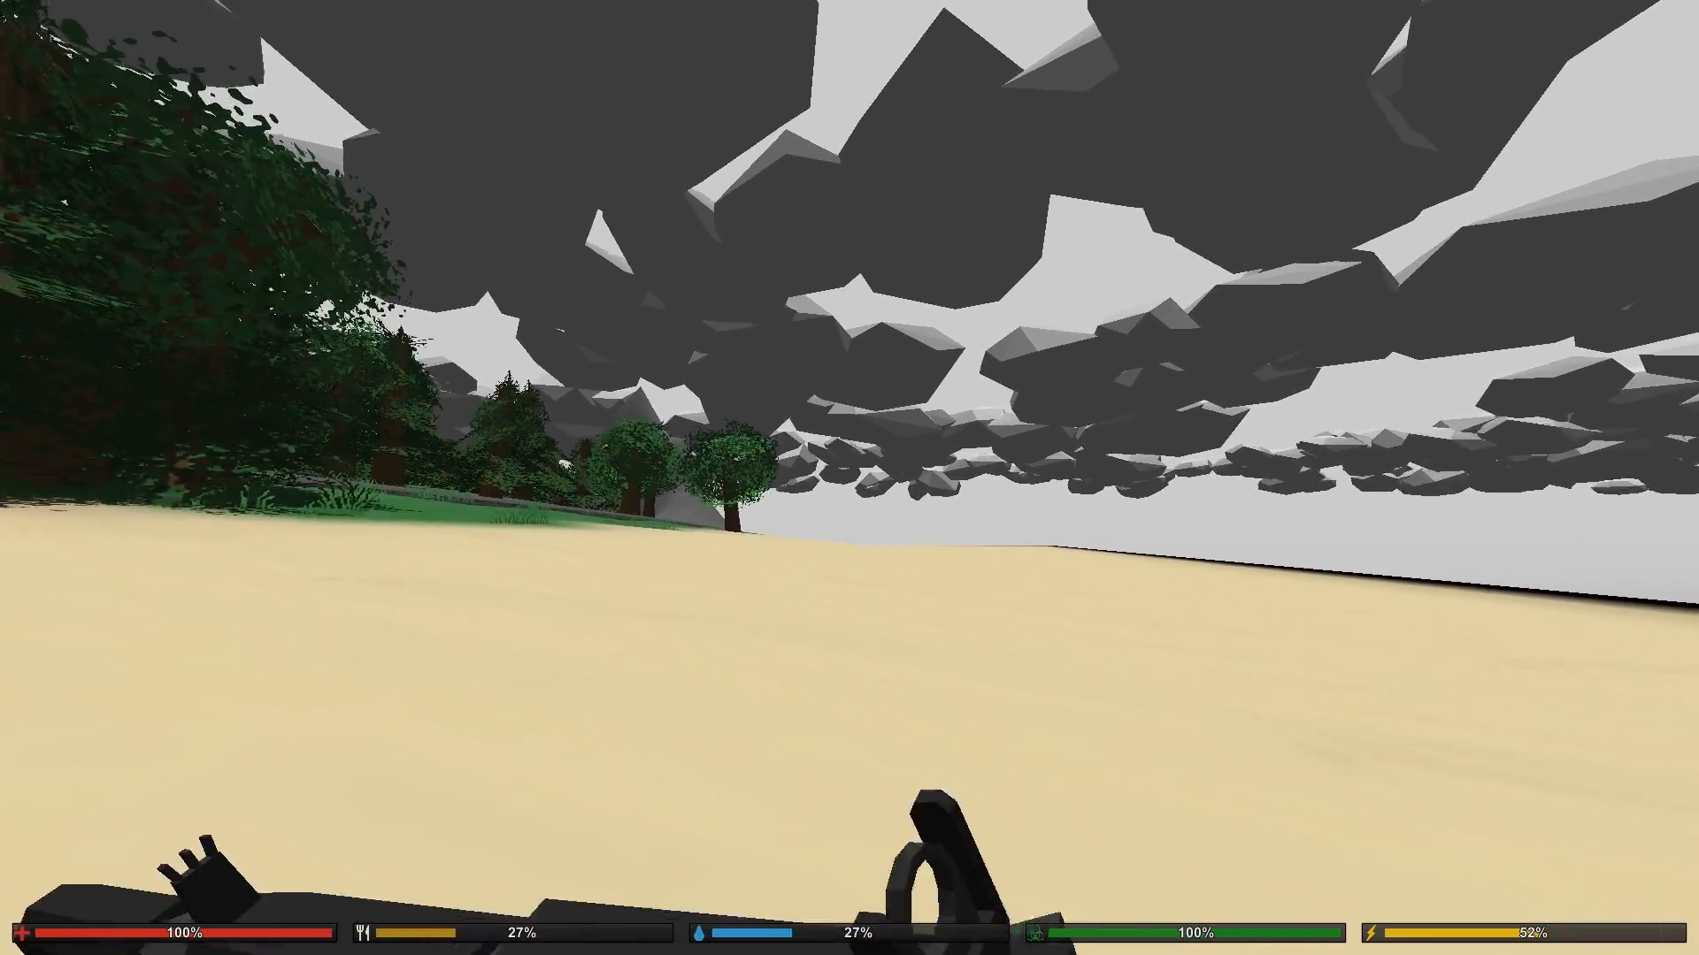
key("shift+w")
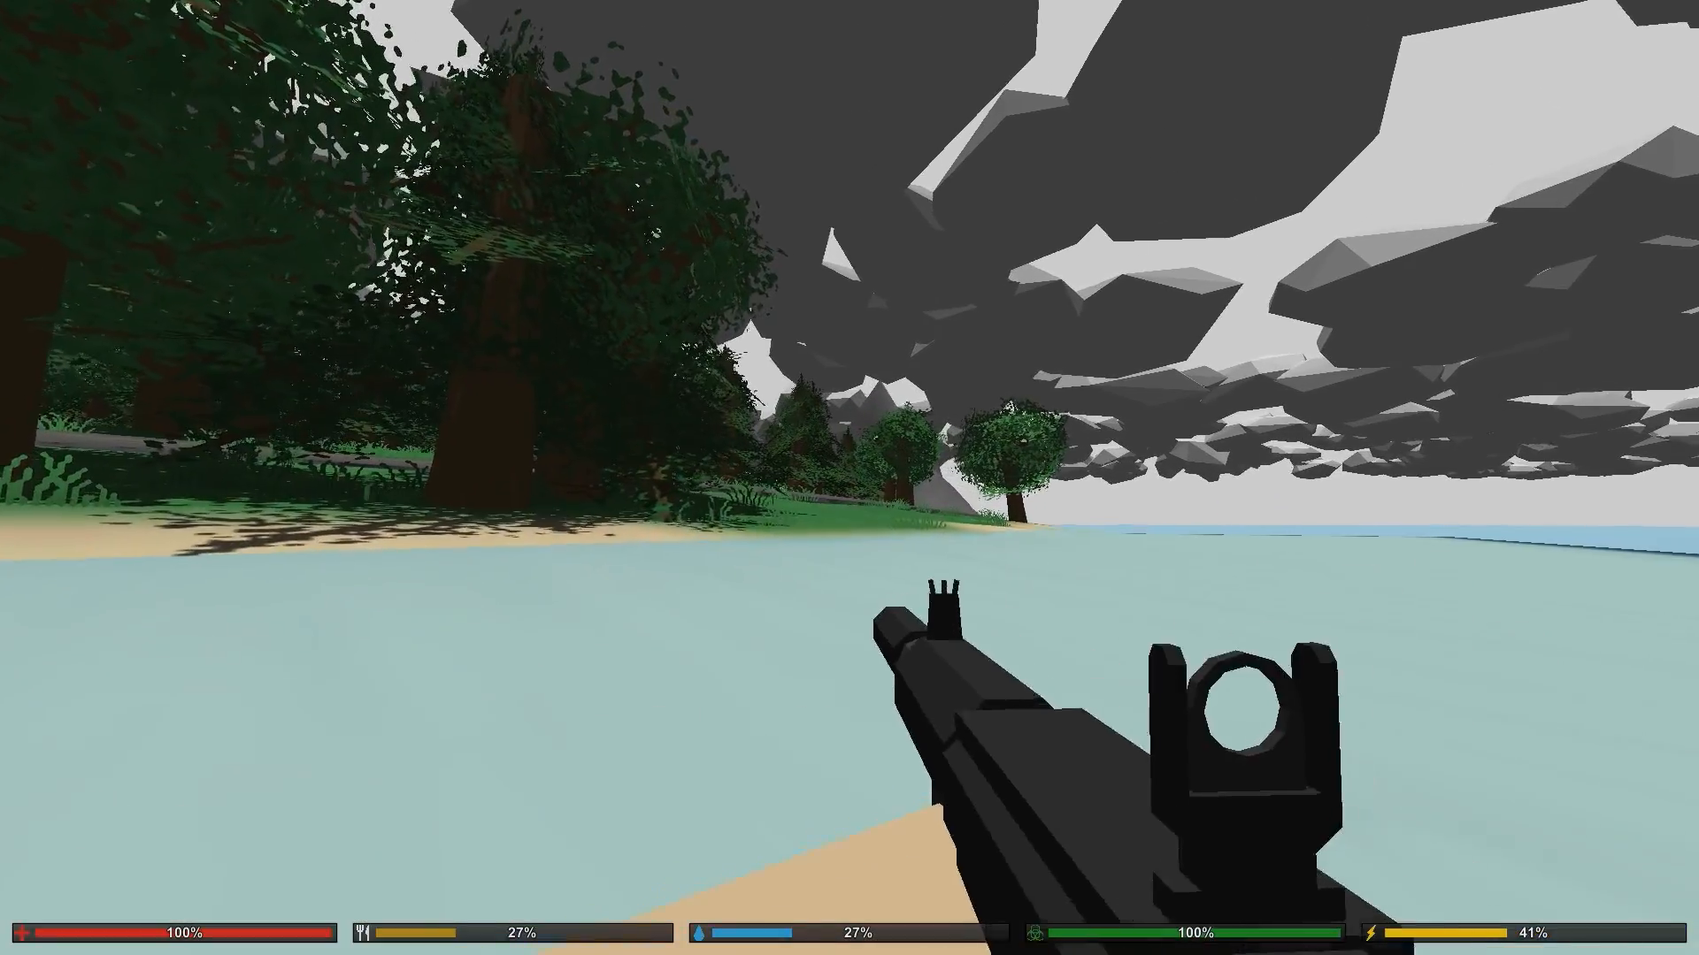
Step: Return from the water through the shoreline trees to the coastal road
key("shift+w")
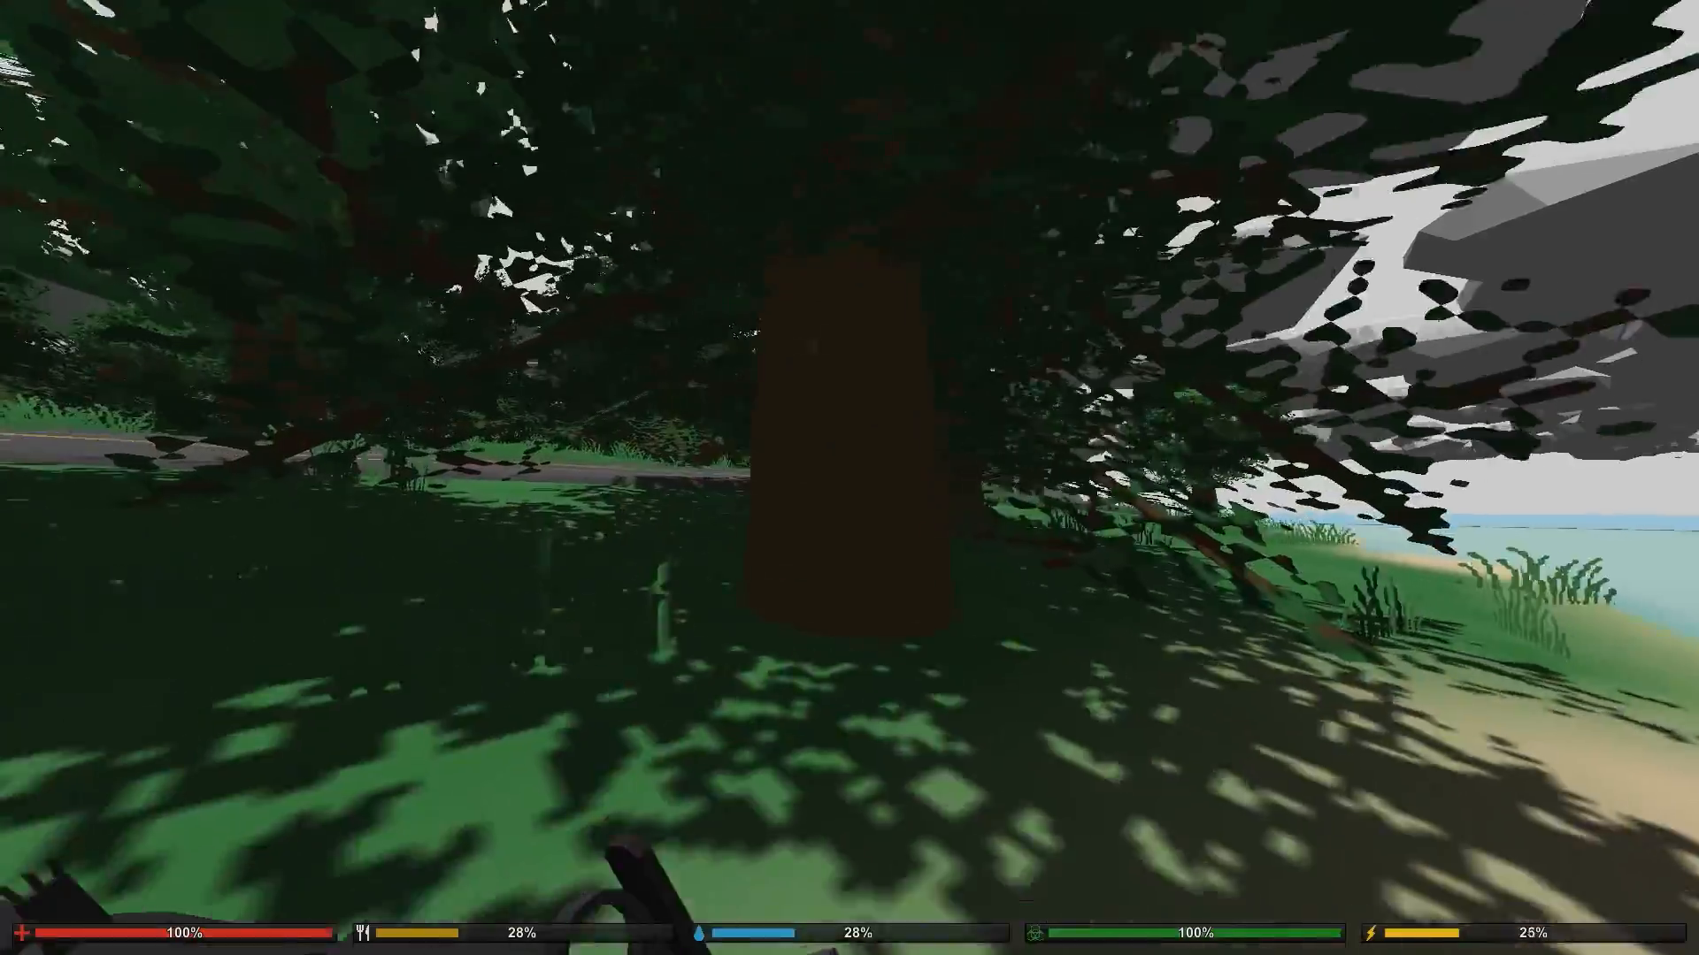
key("w")
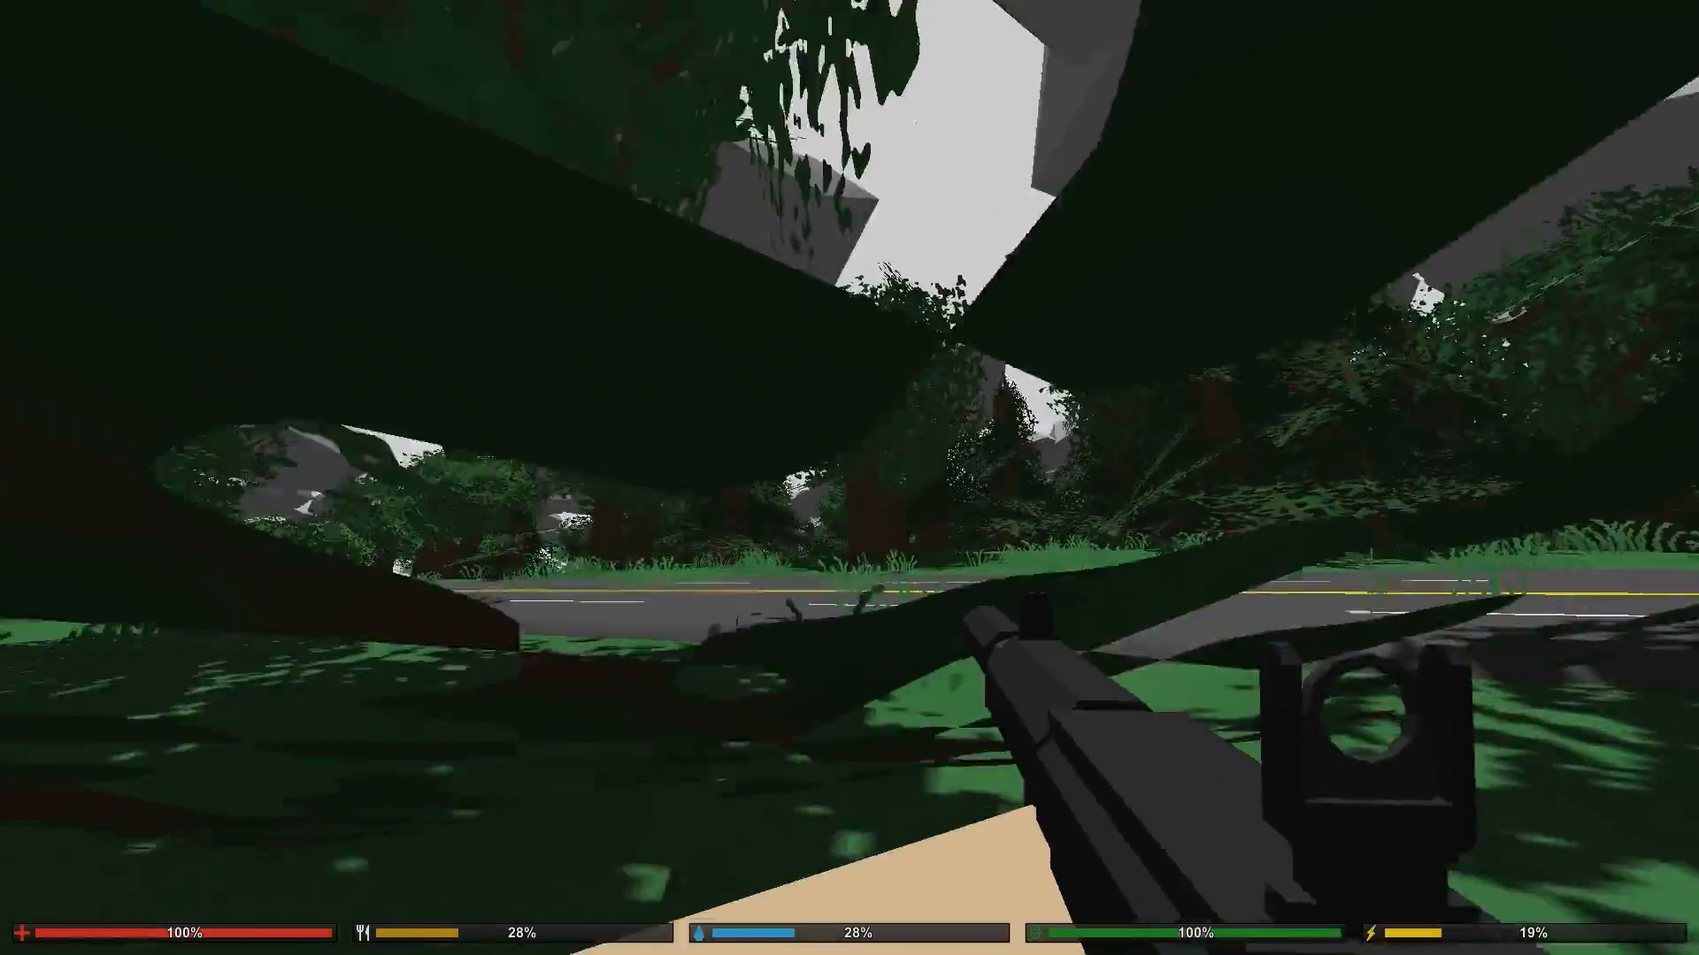
key("shift+w")
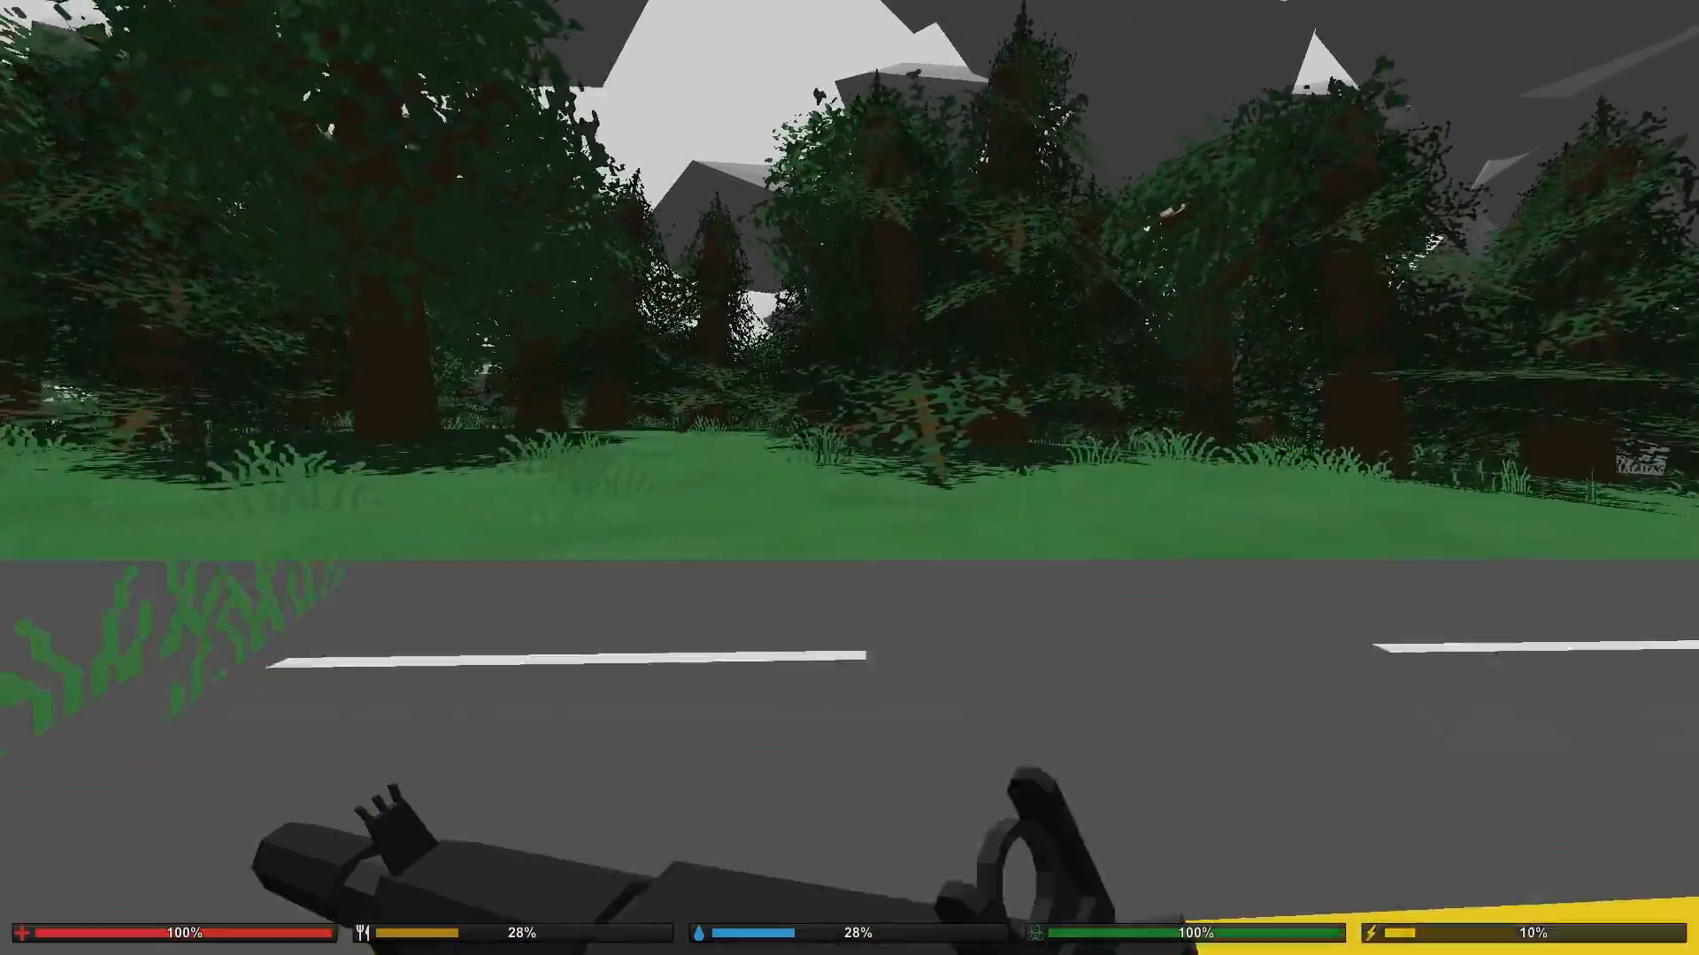
key("w")
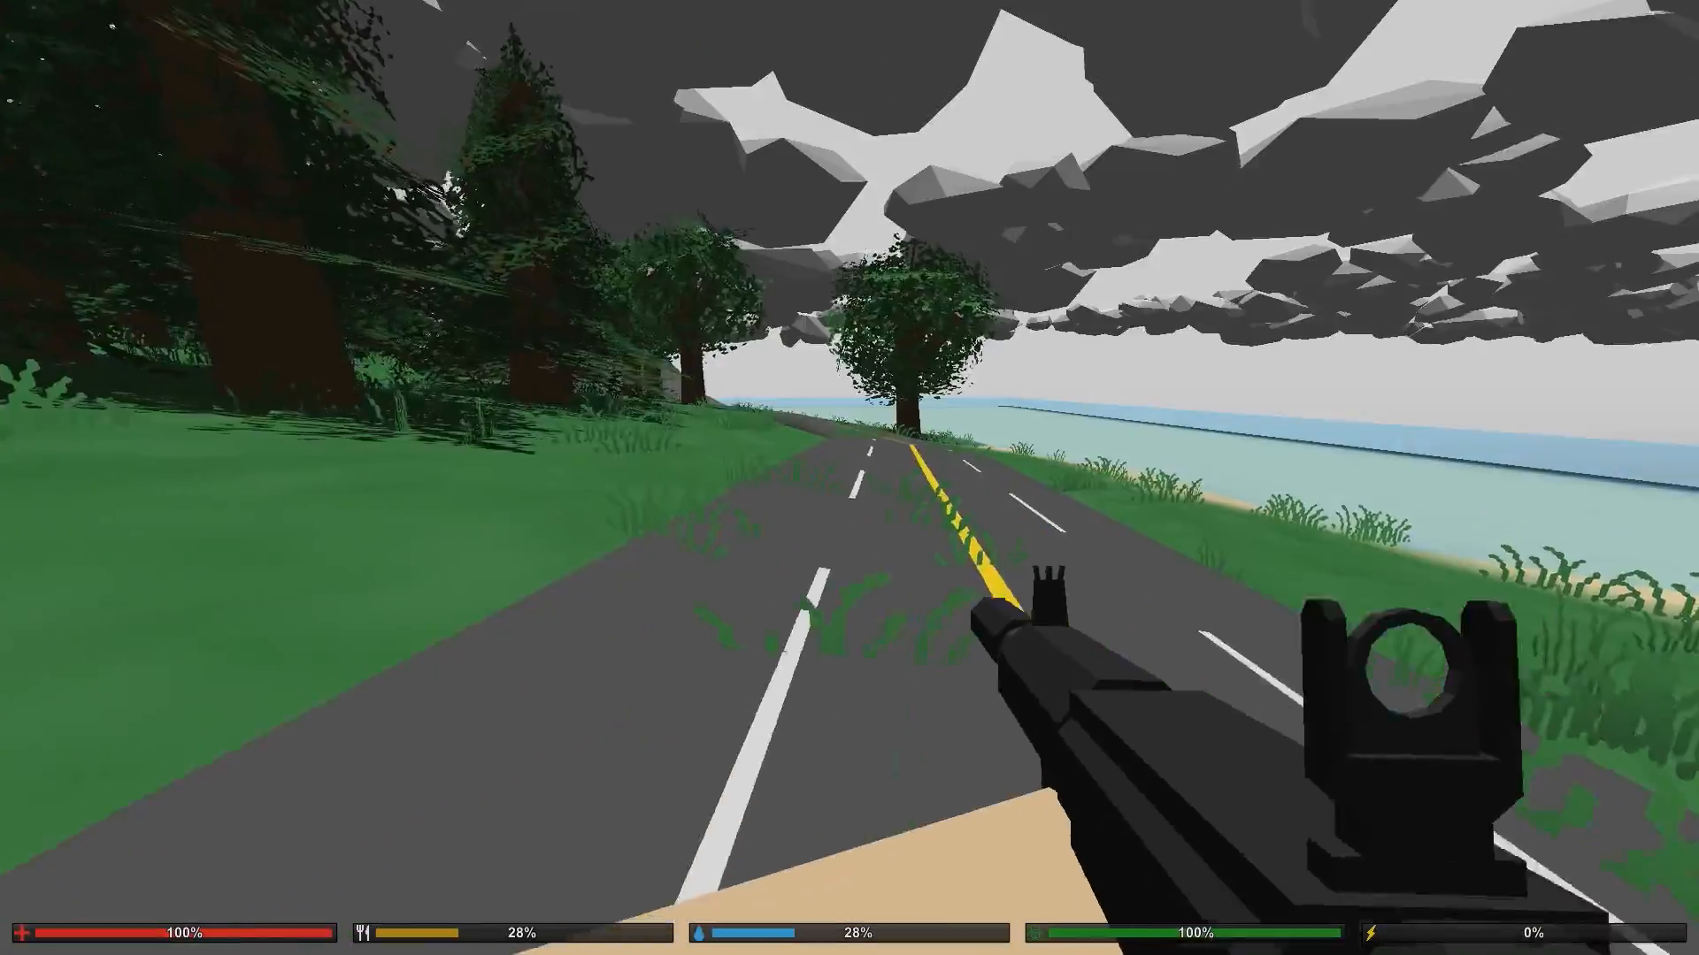
Step: Follow the coastal road to the foot of the grey mountain, checking the road's curves and roadside trees
key("w")
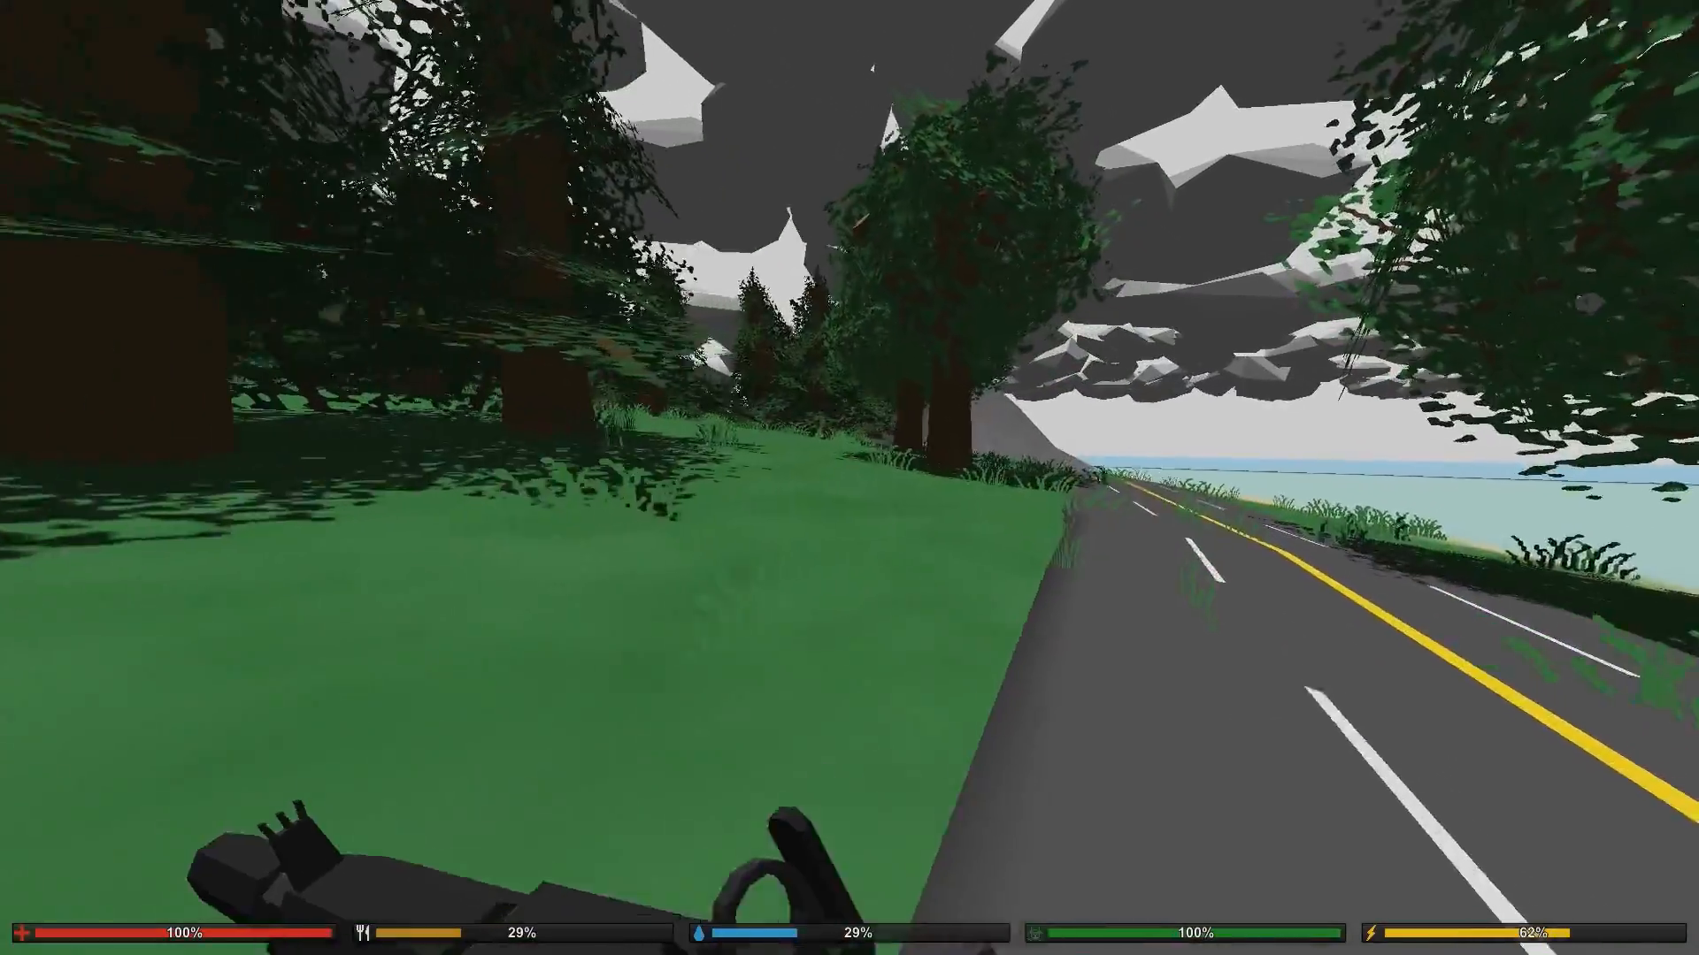
key("shift+w")
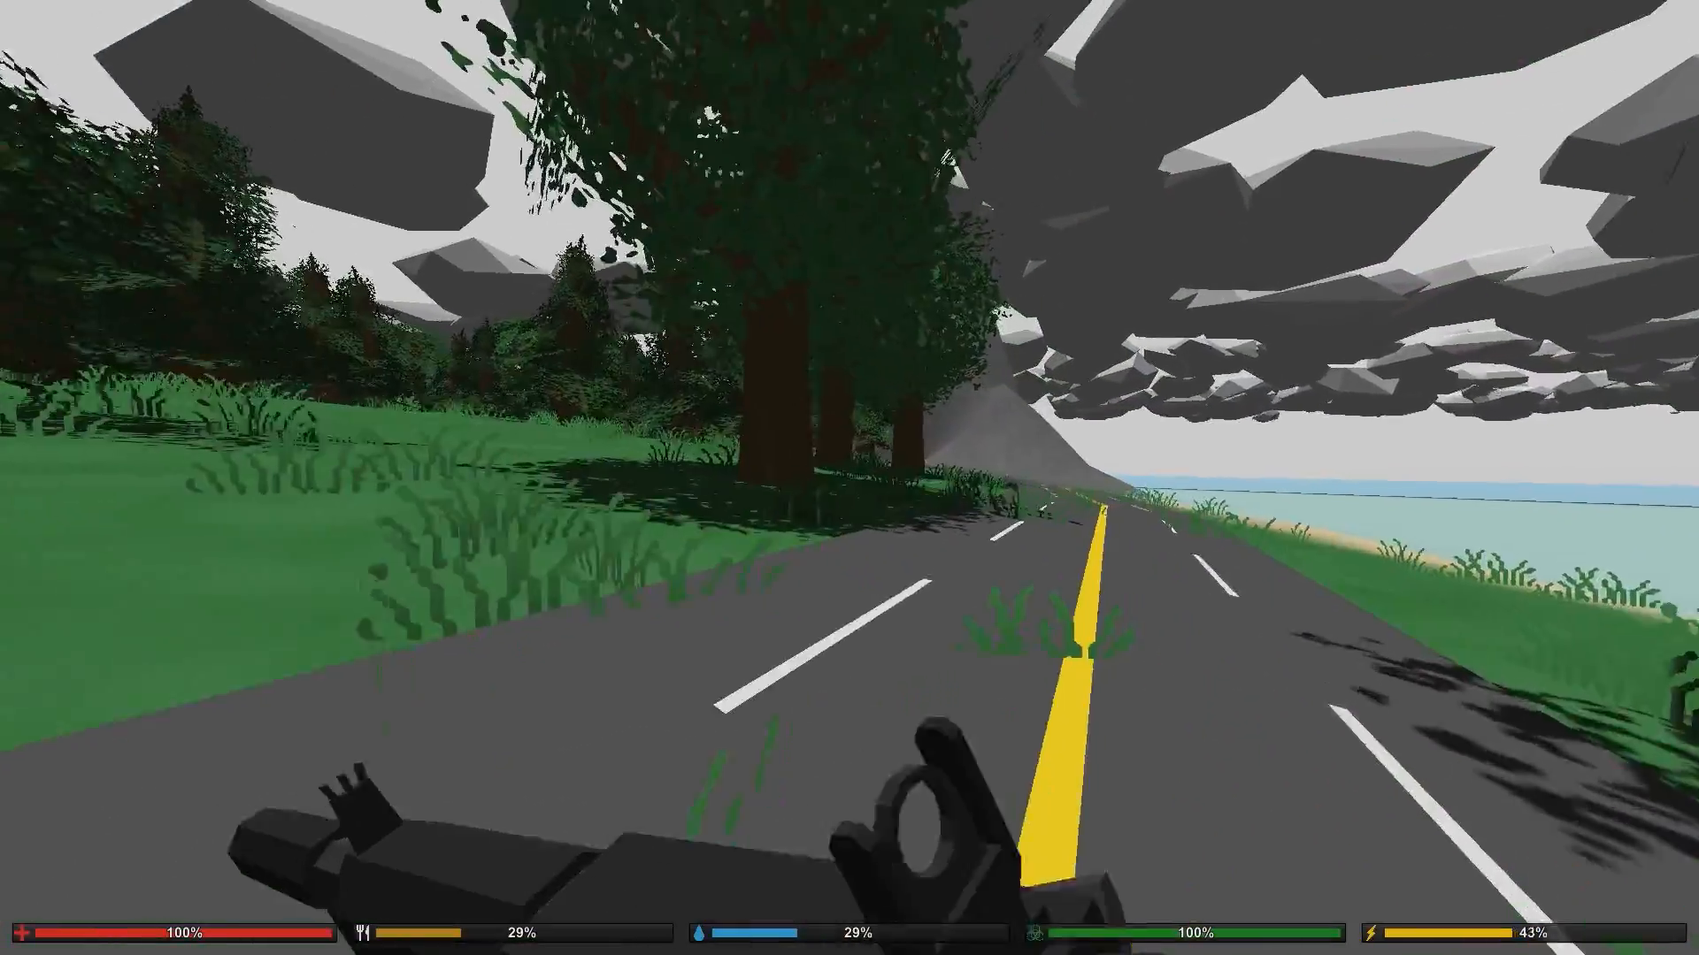
key("shift+w")
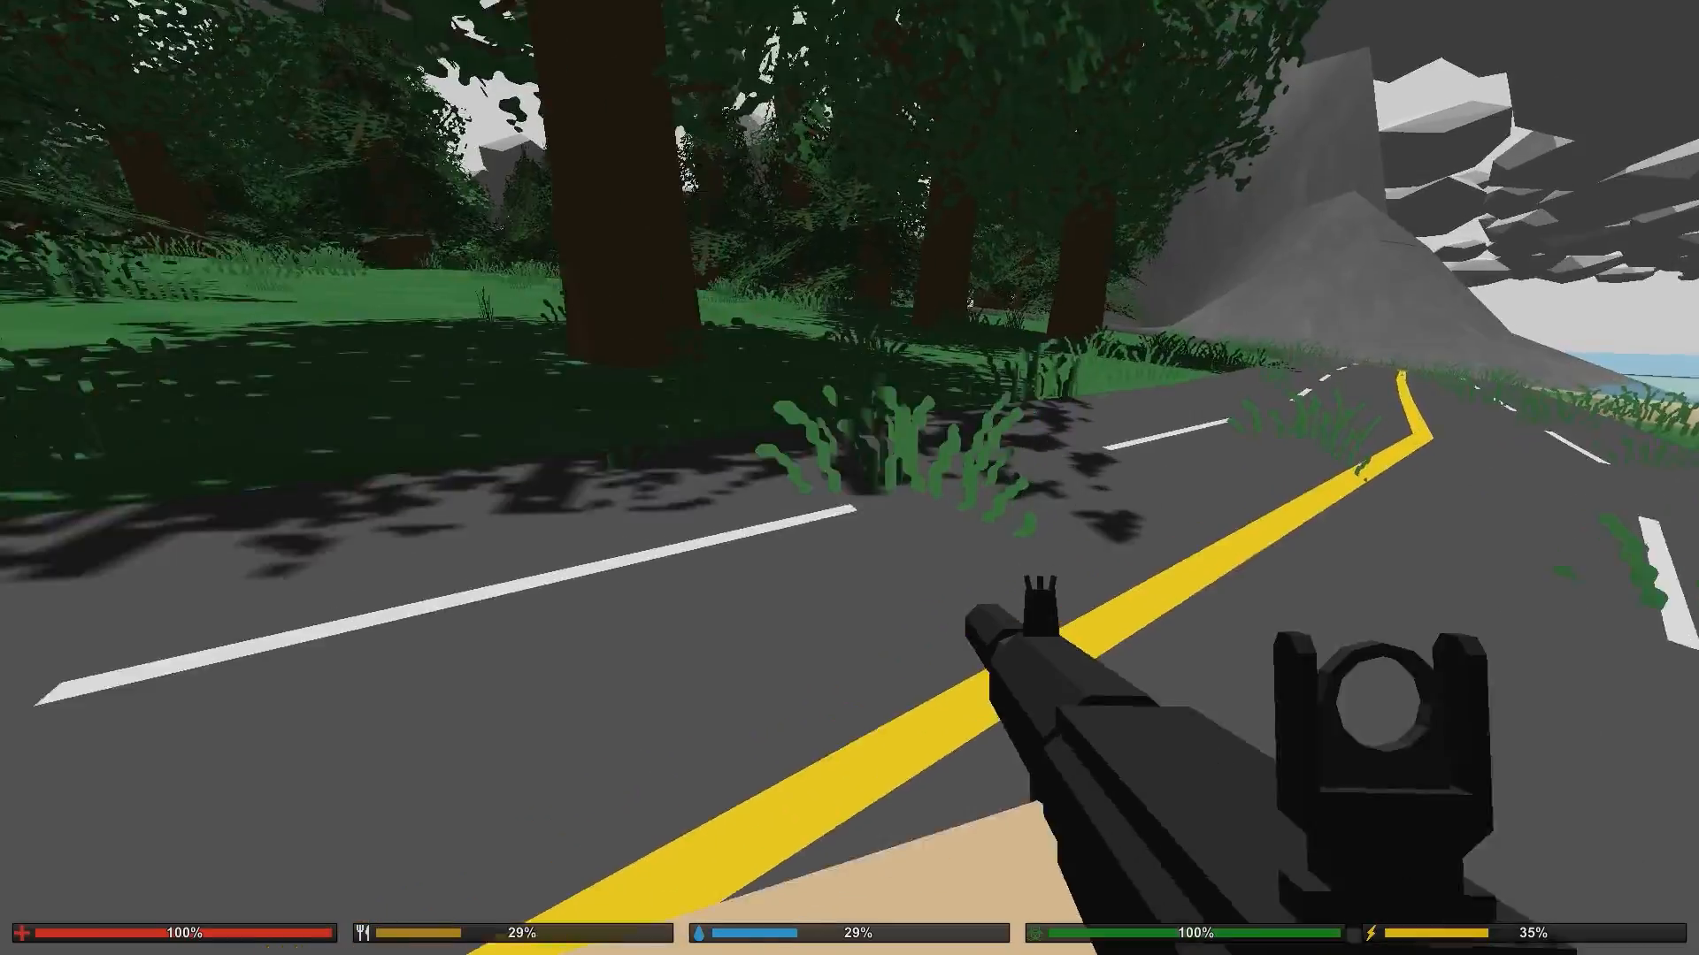
key("shift+w")
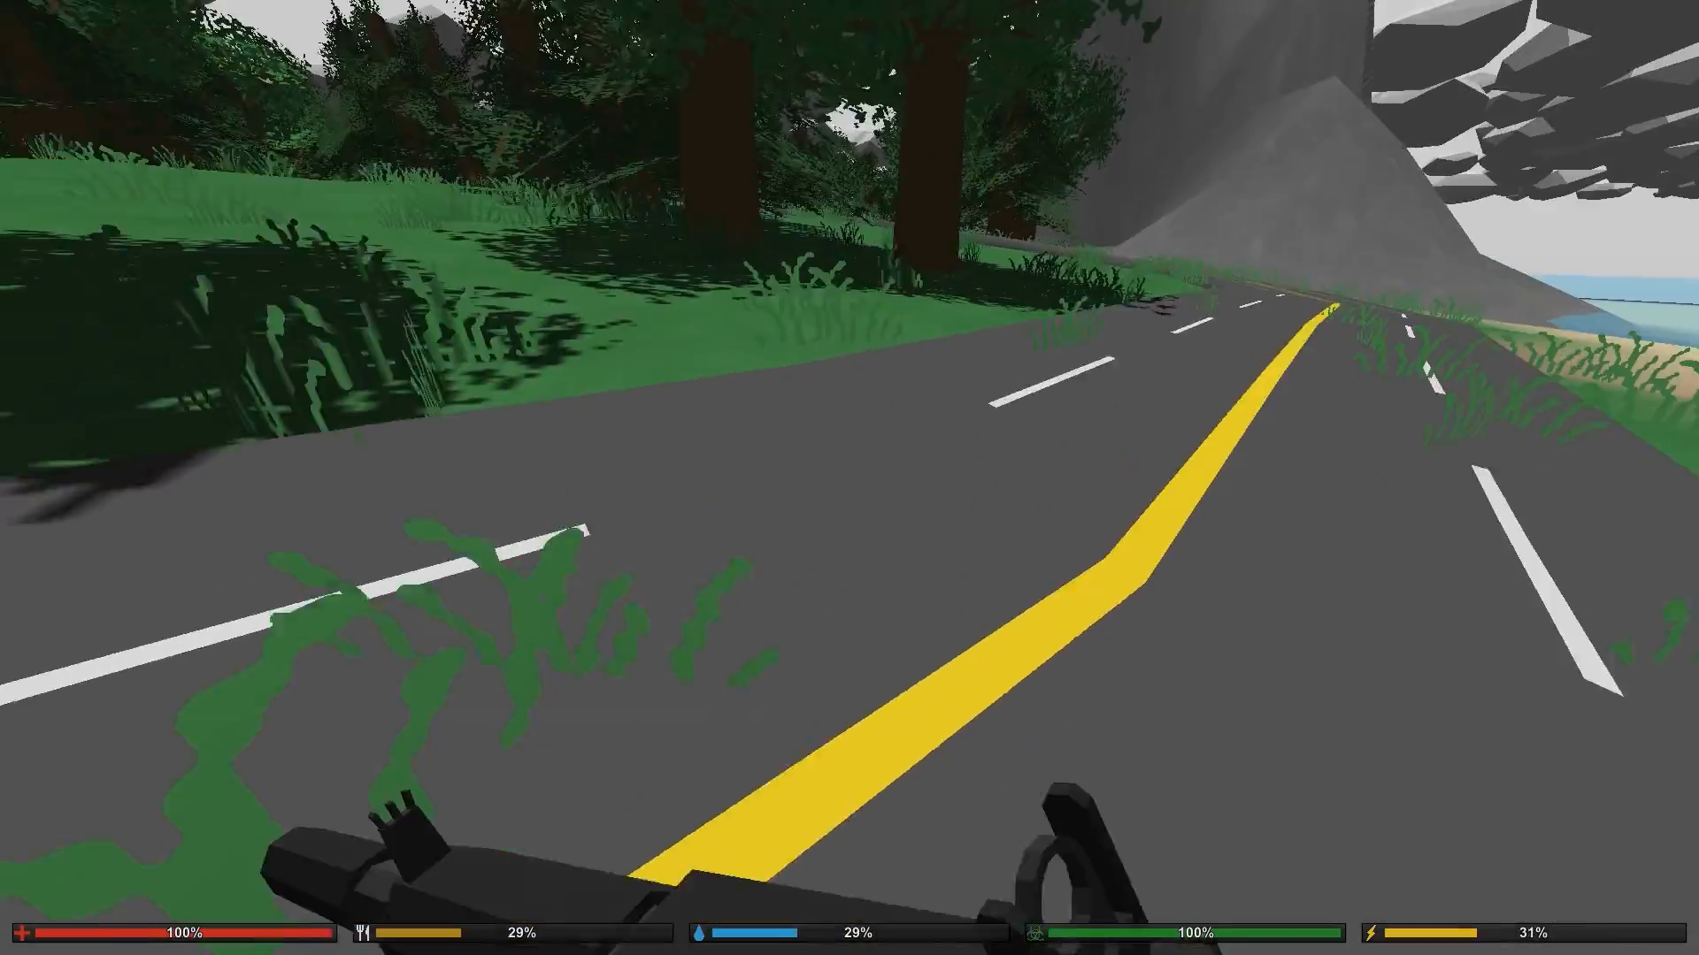
key("shift+w")
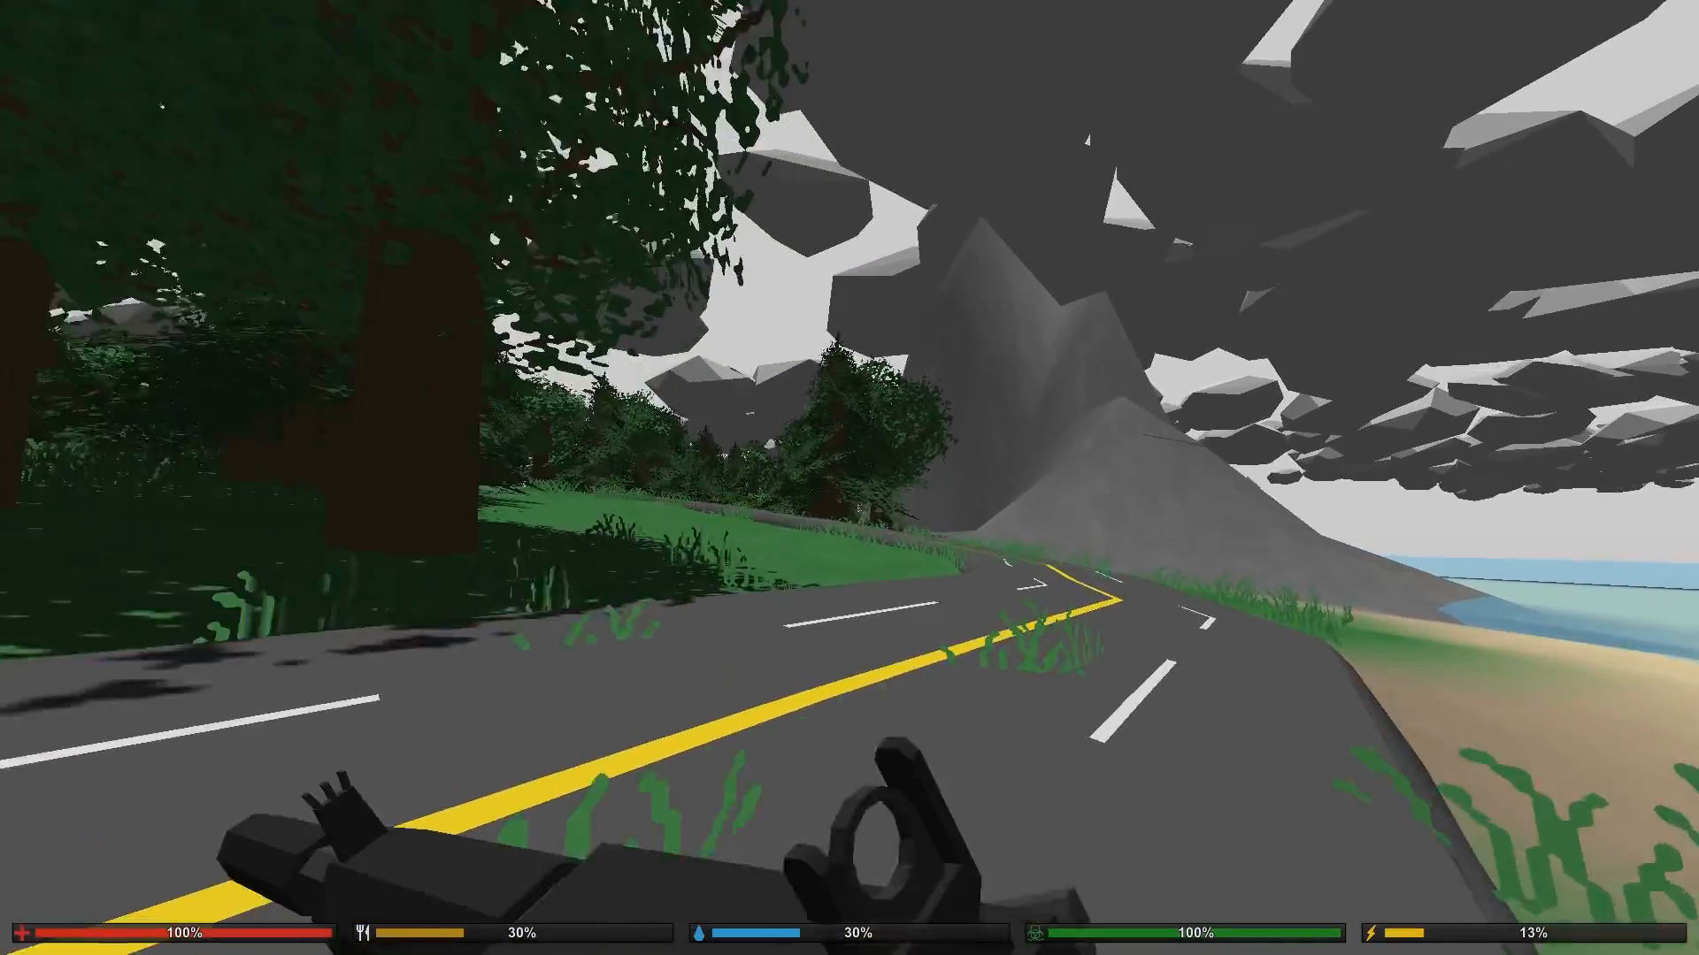
key("shift+w")
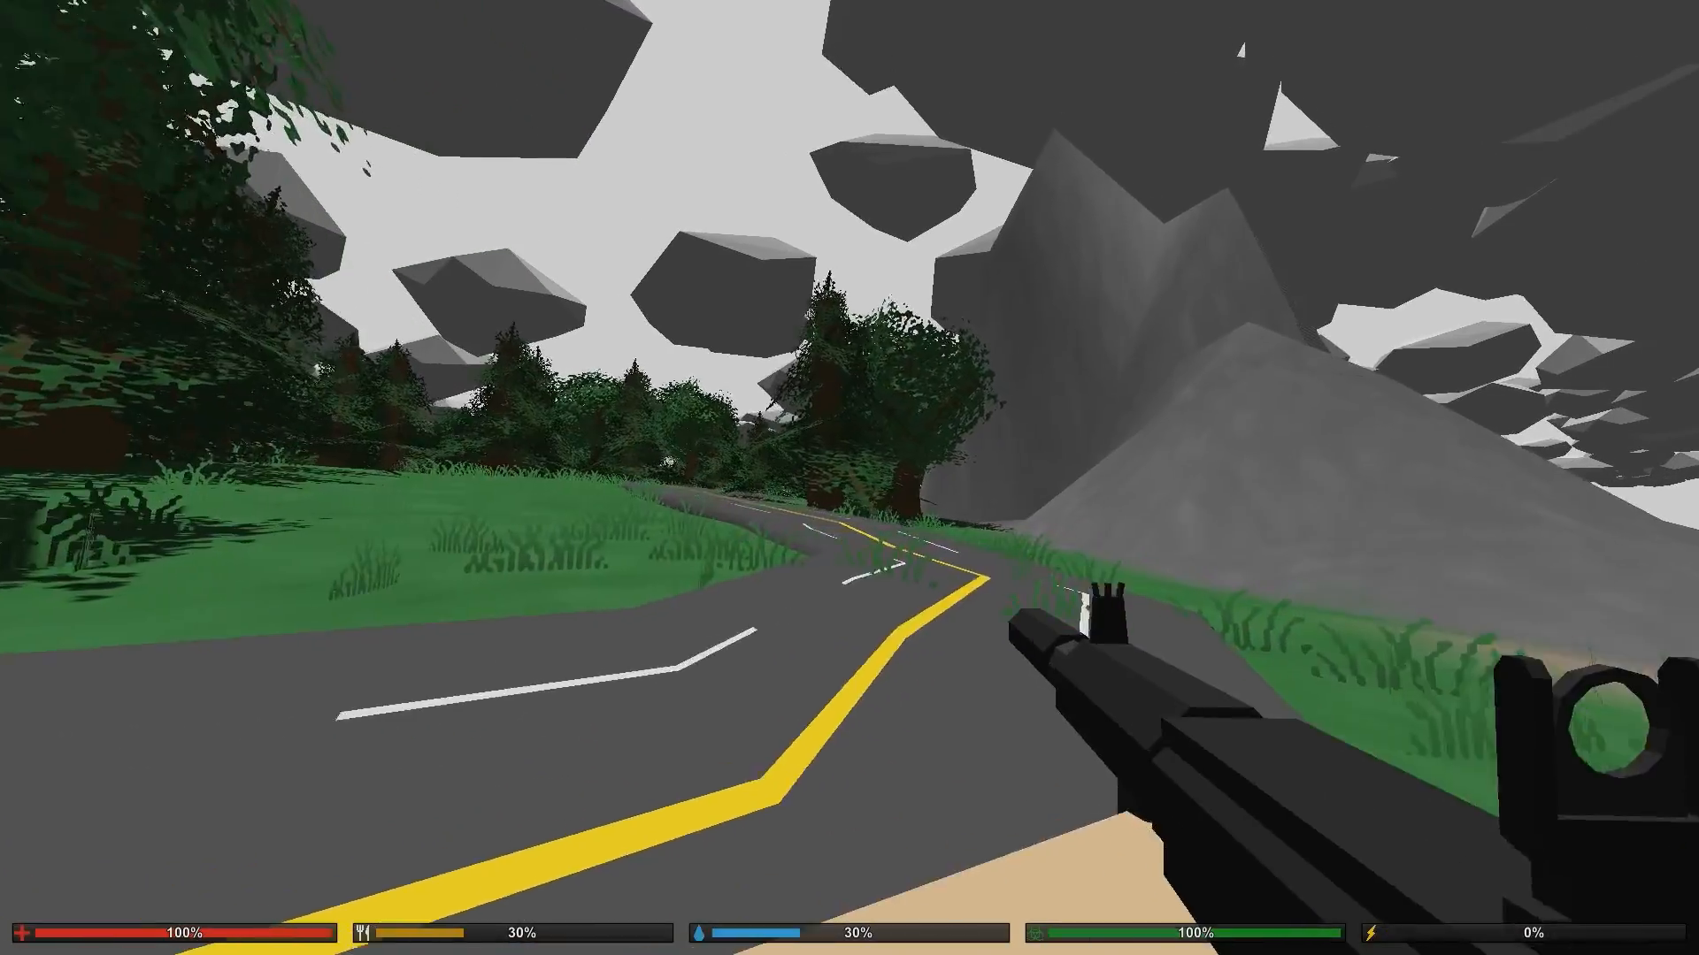
key("w")
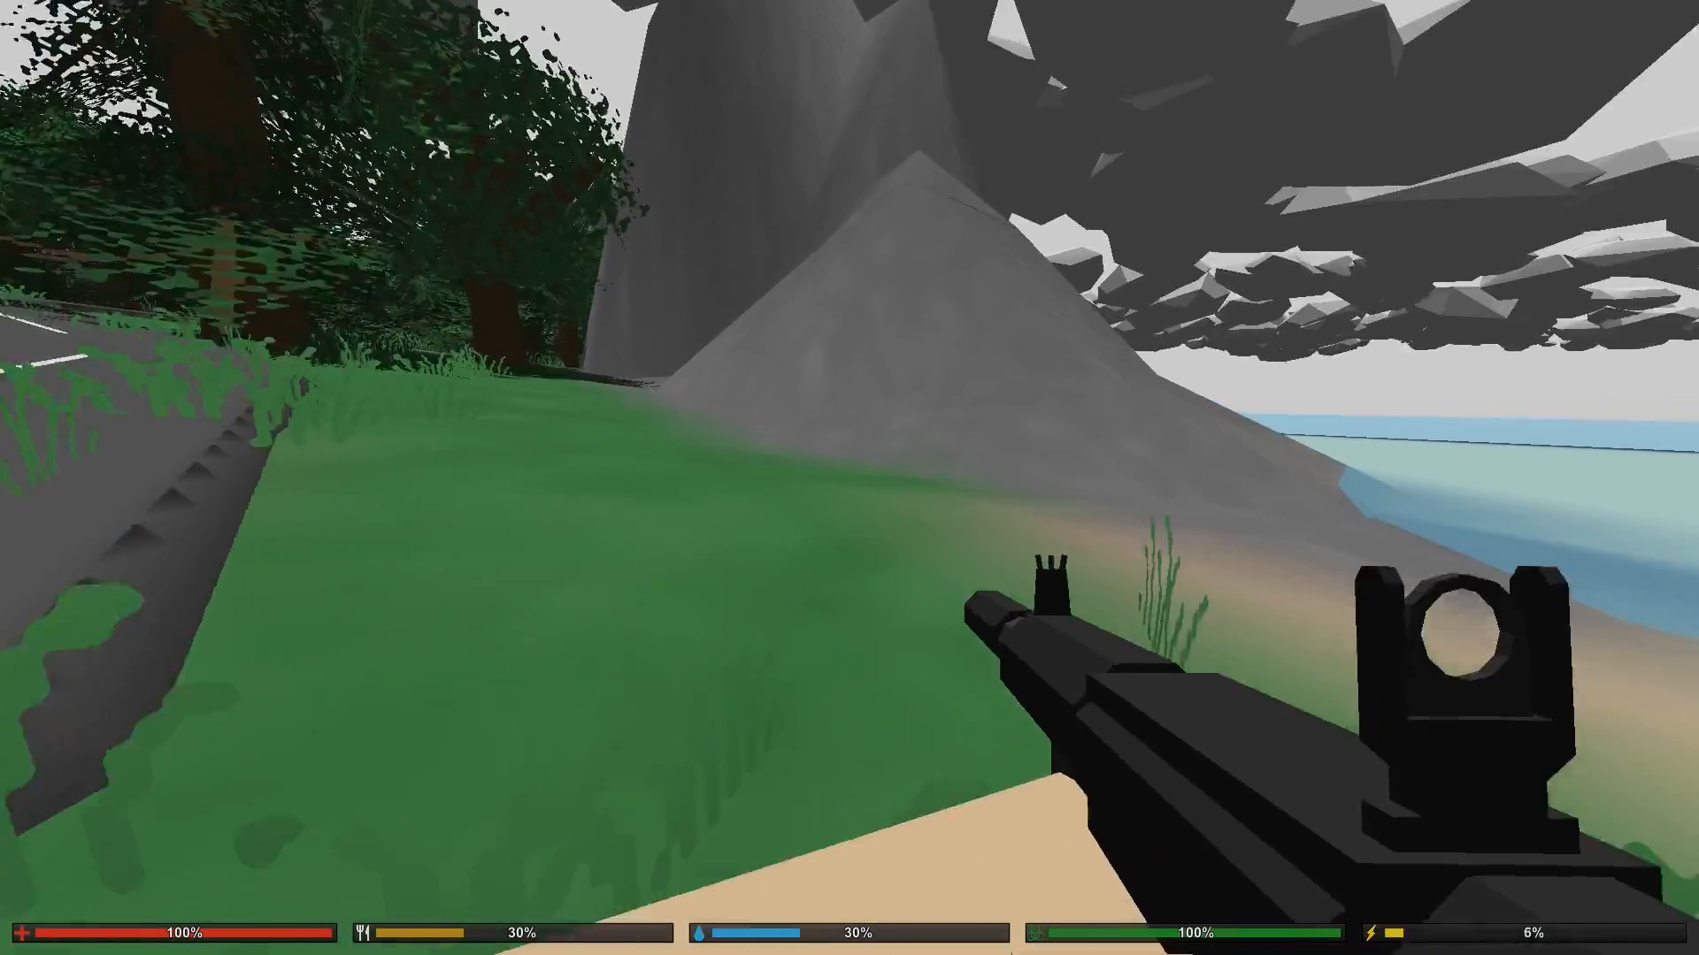
Step: Fire a test shot beside the grey mountain and climb its lower slopes to check how the steep terrain can be scaled
key("w")
left_click(849, 478)
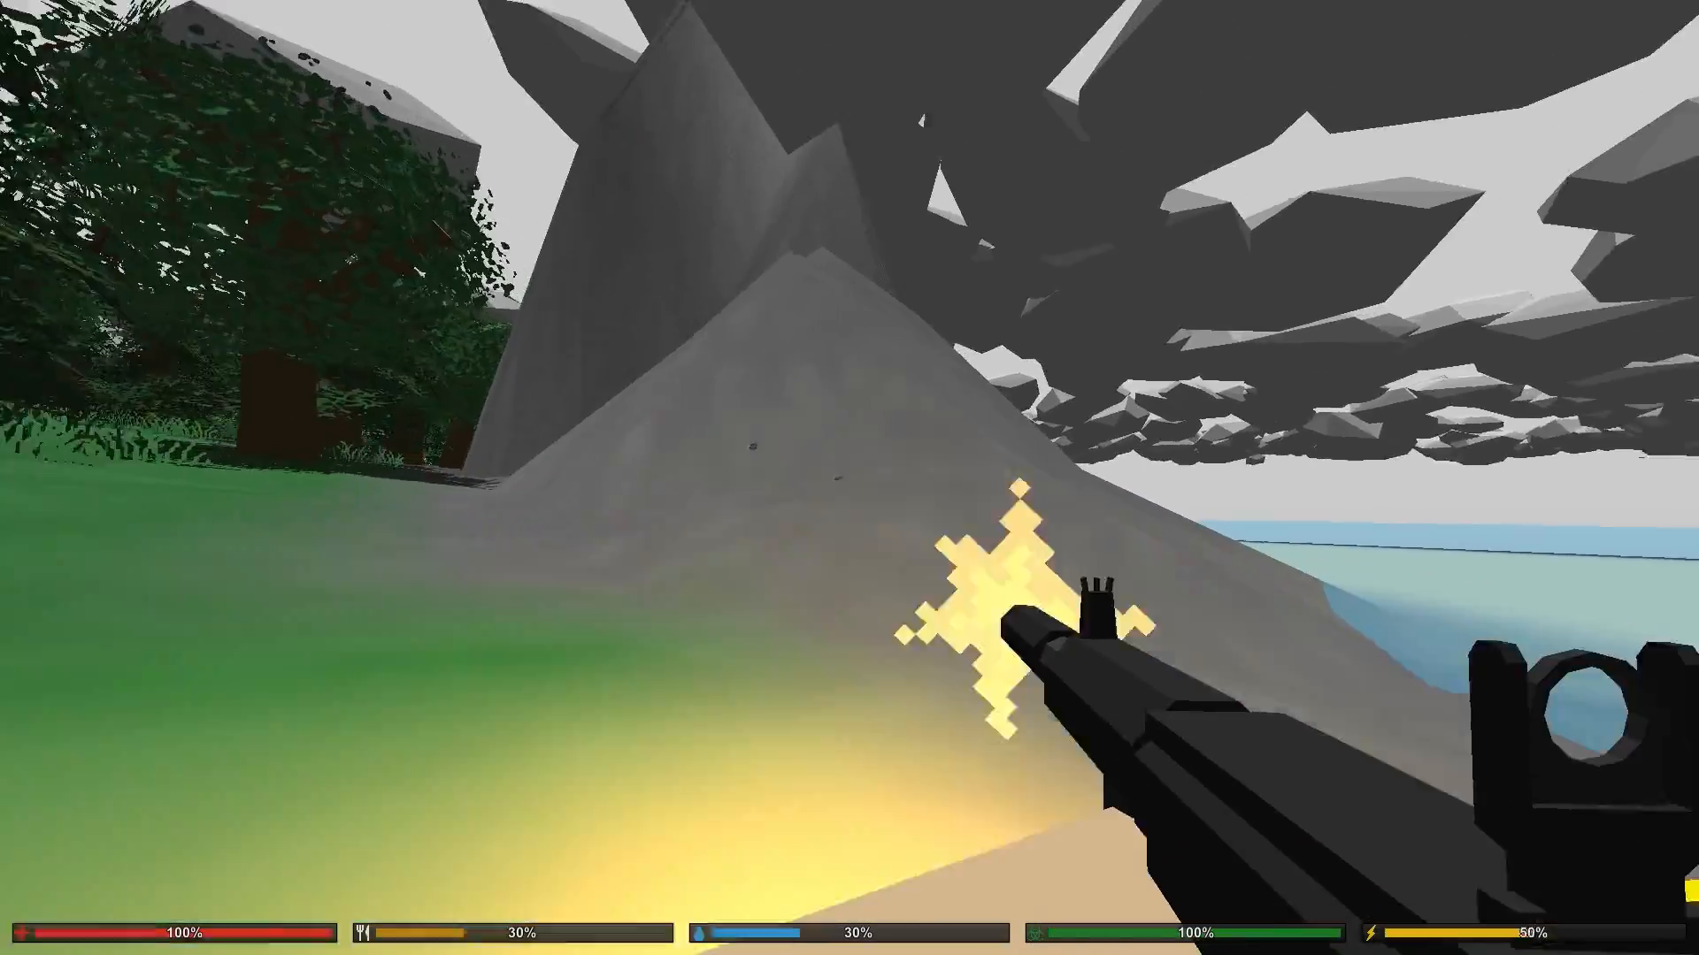
key("shift+w")
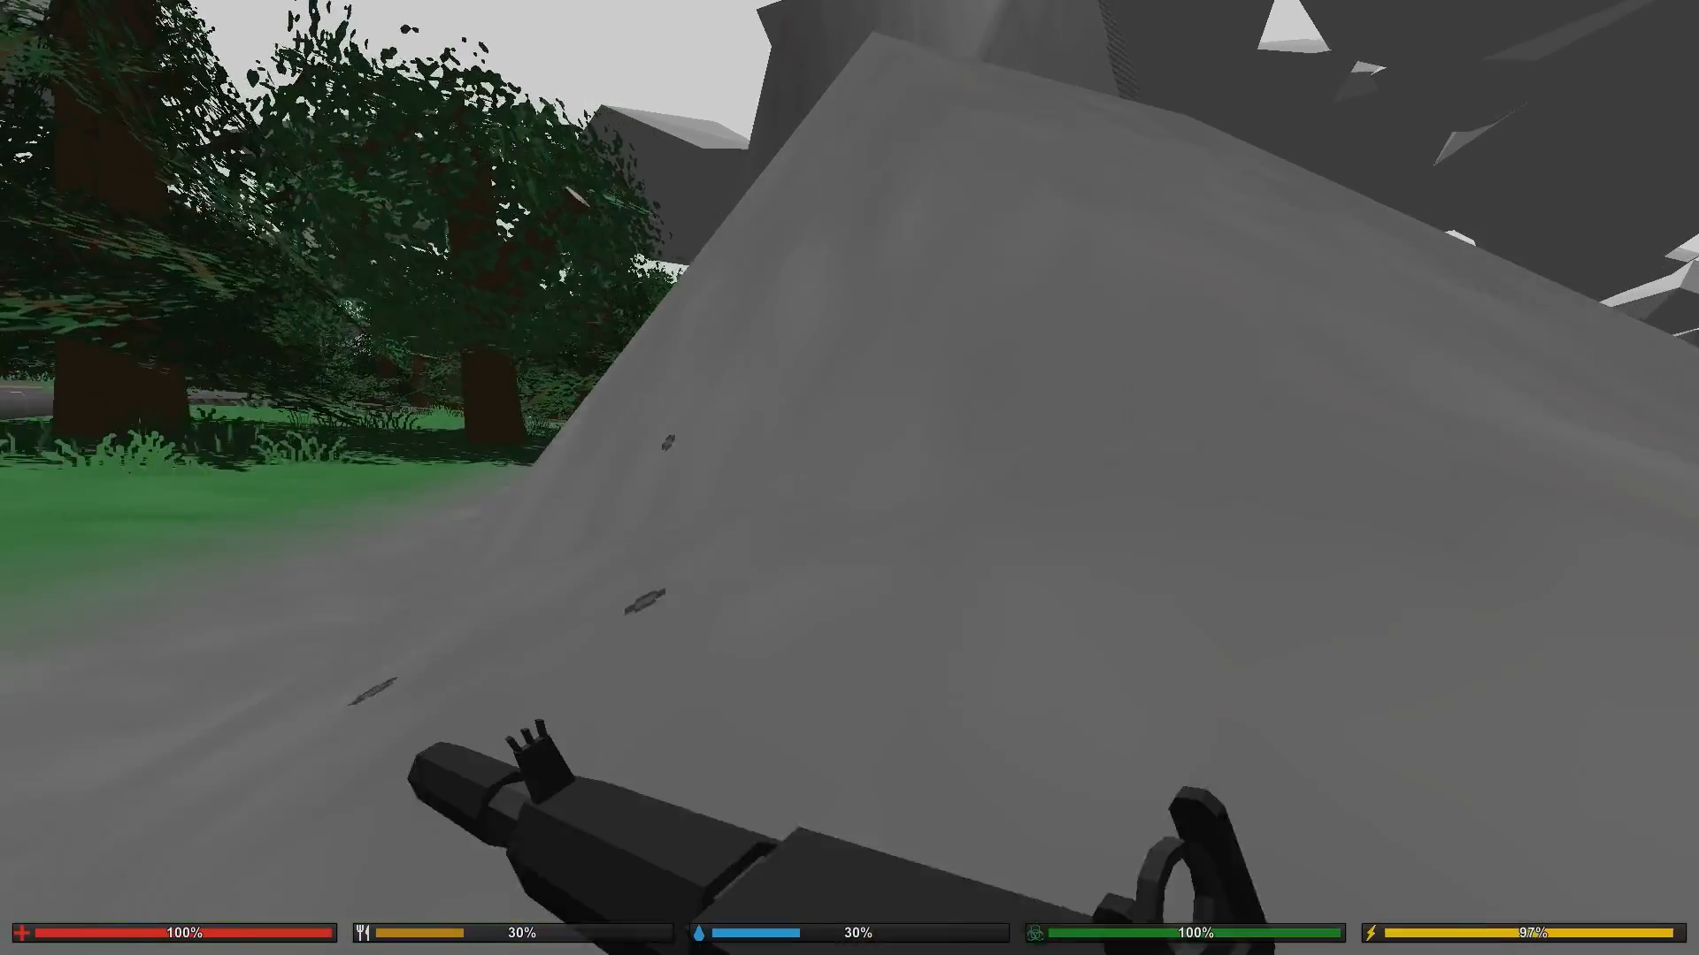
key("space")
key("space")
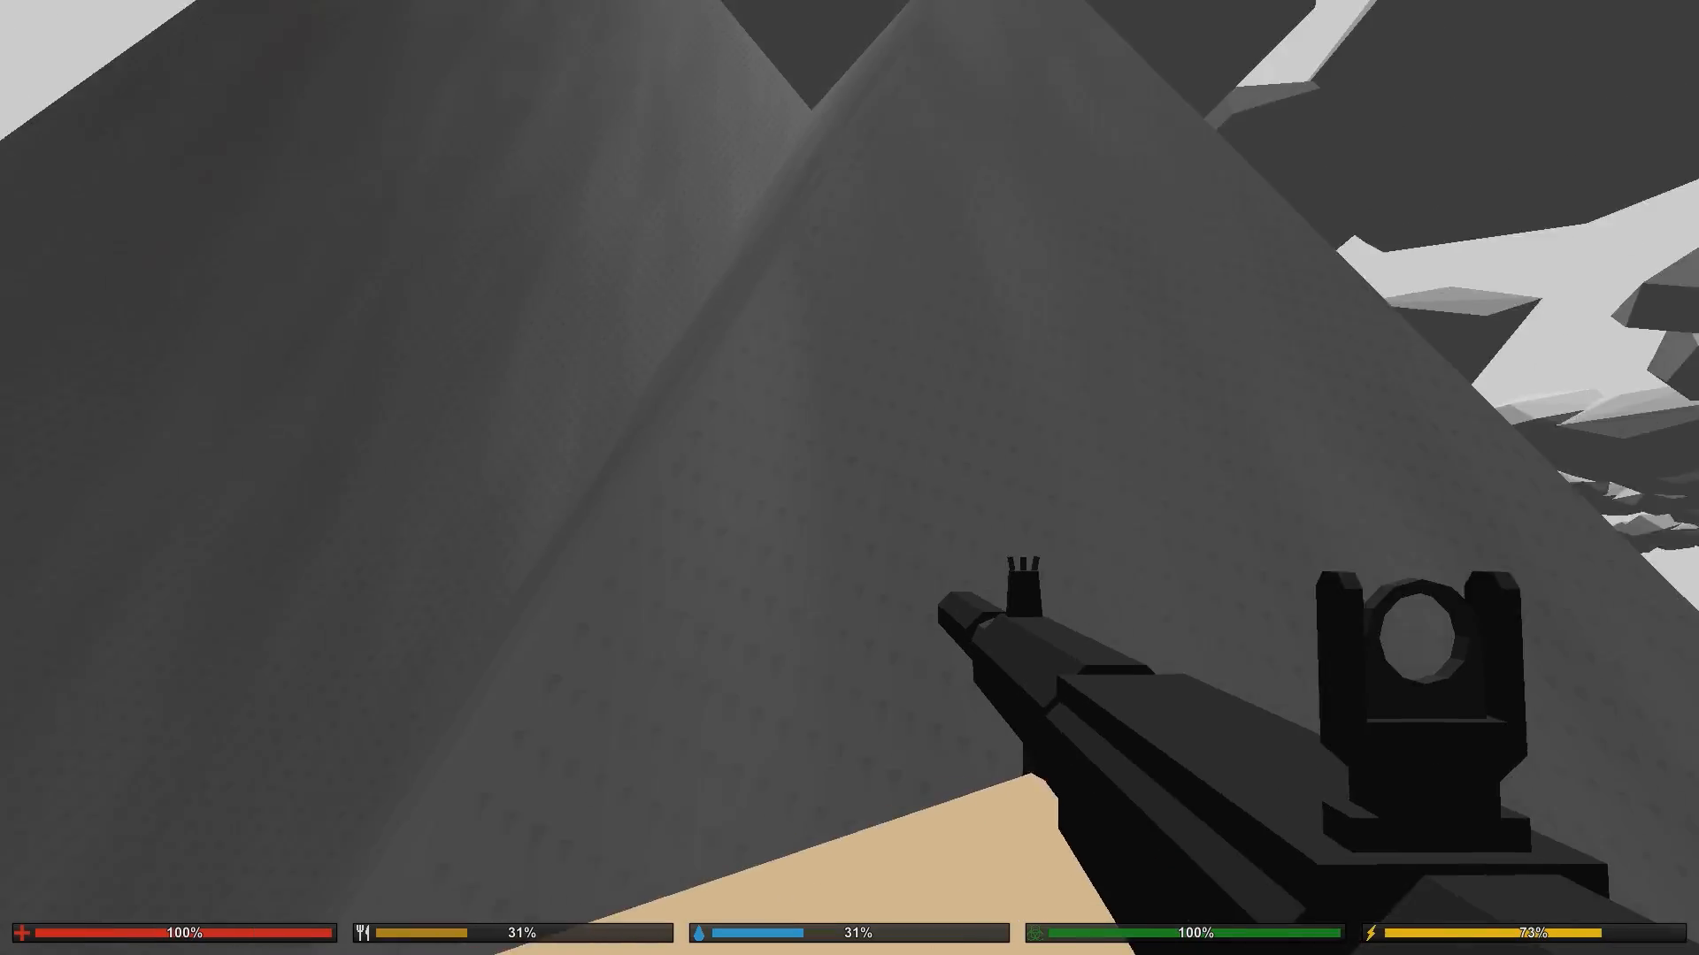
key("space")
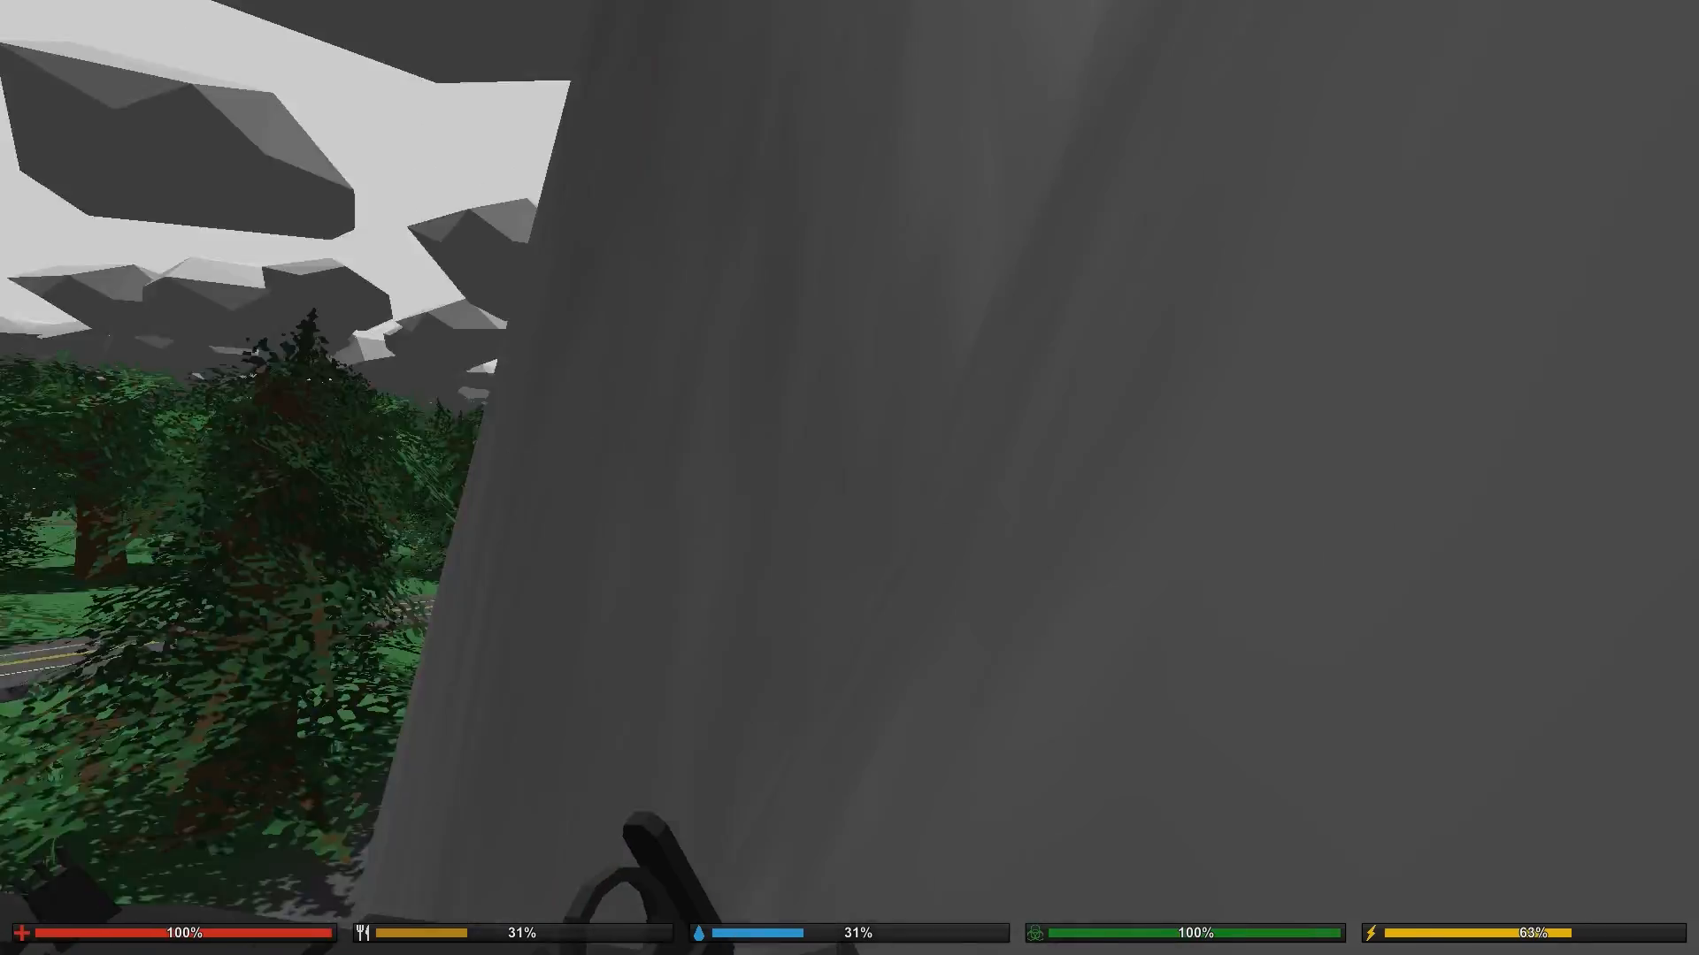
key("shift+w")
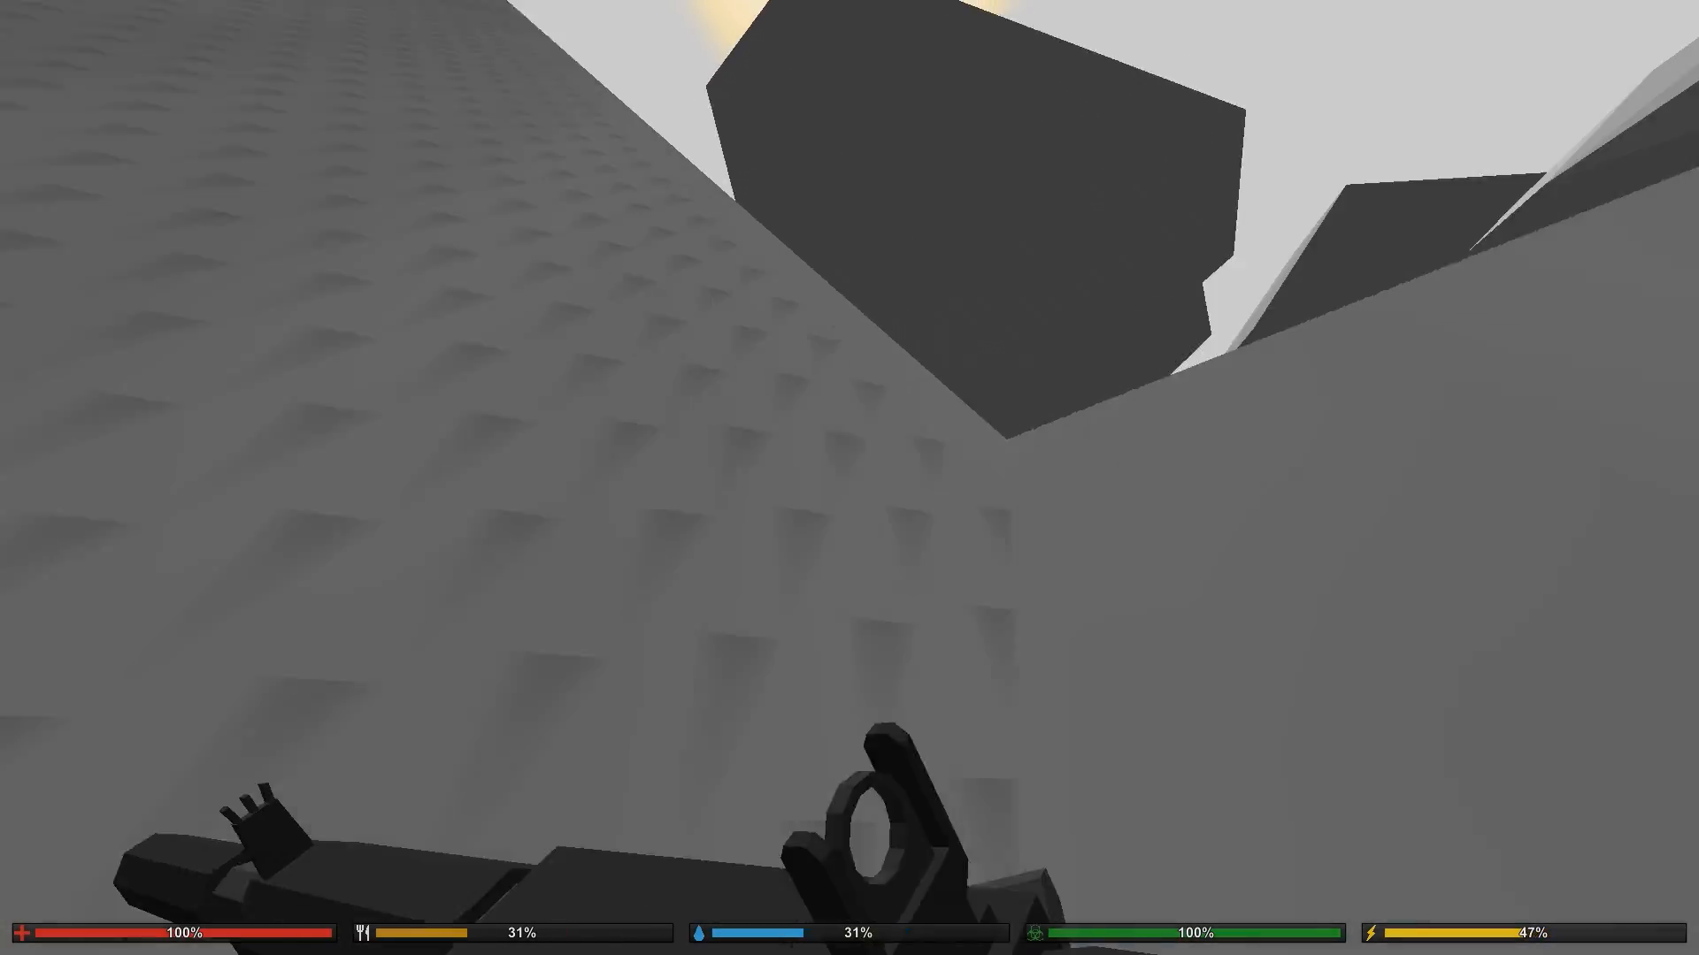
key("w")
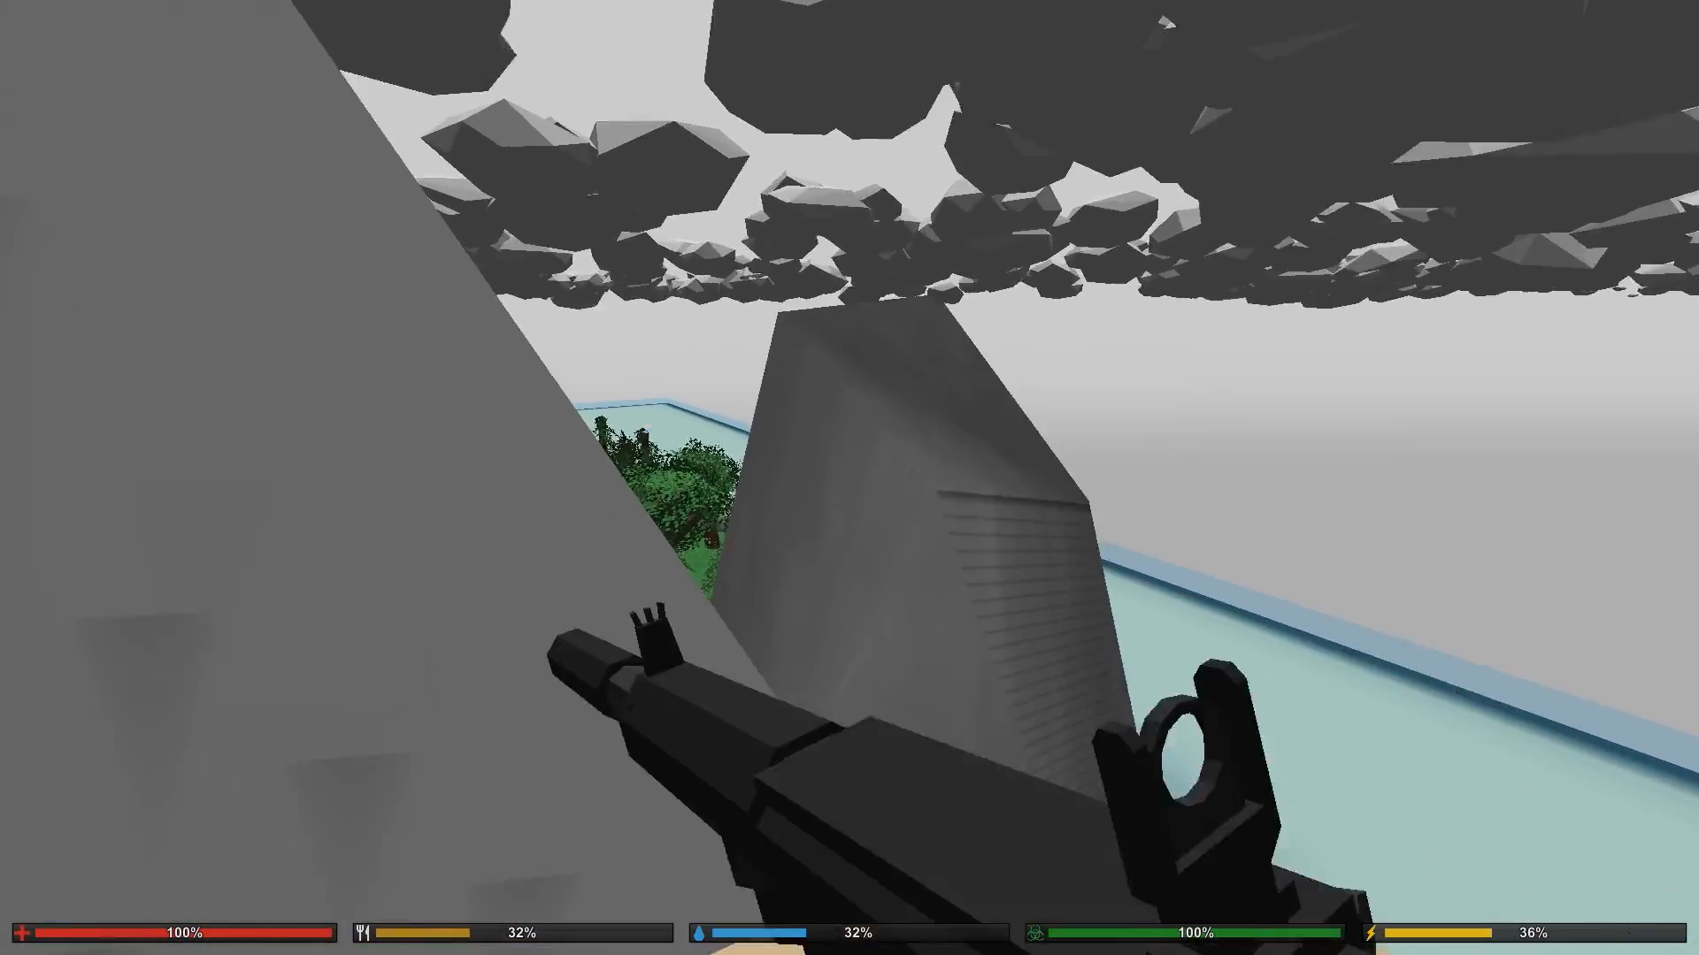
Step: Climb the steep rock face to the mountain's upper ridge
key("shift+w")
key("shift+w")
key("w")
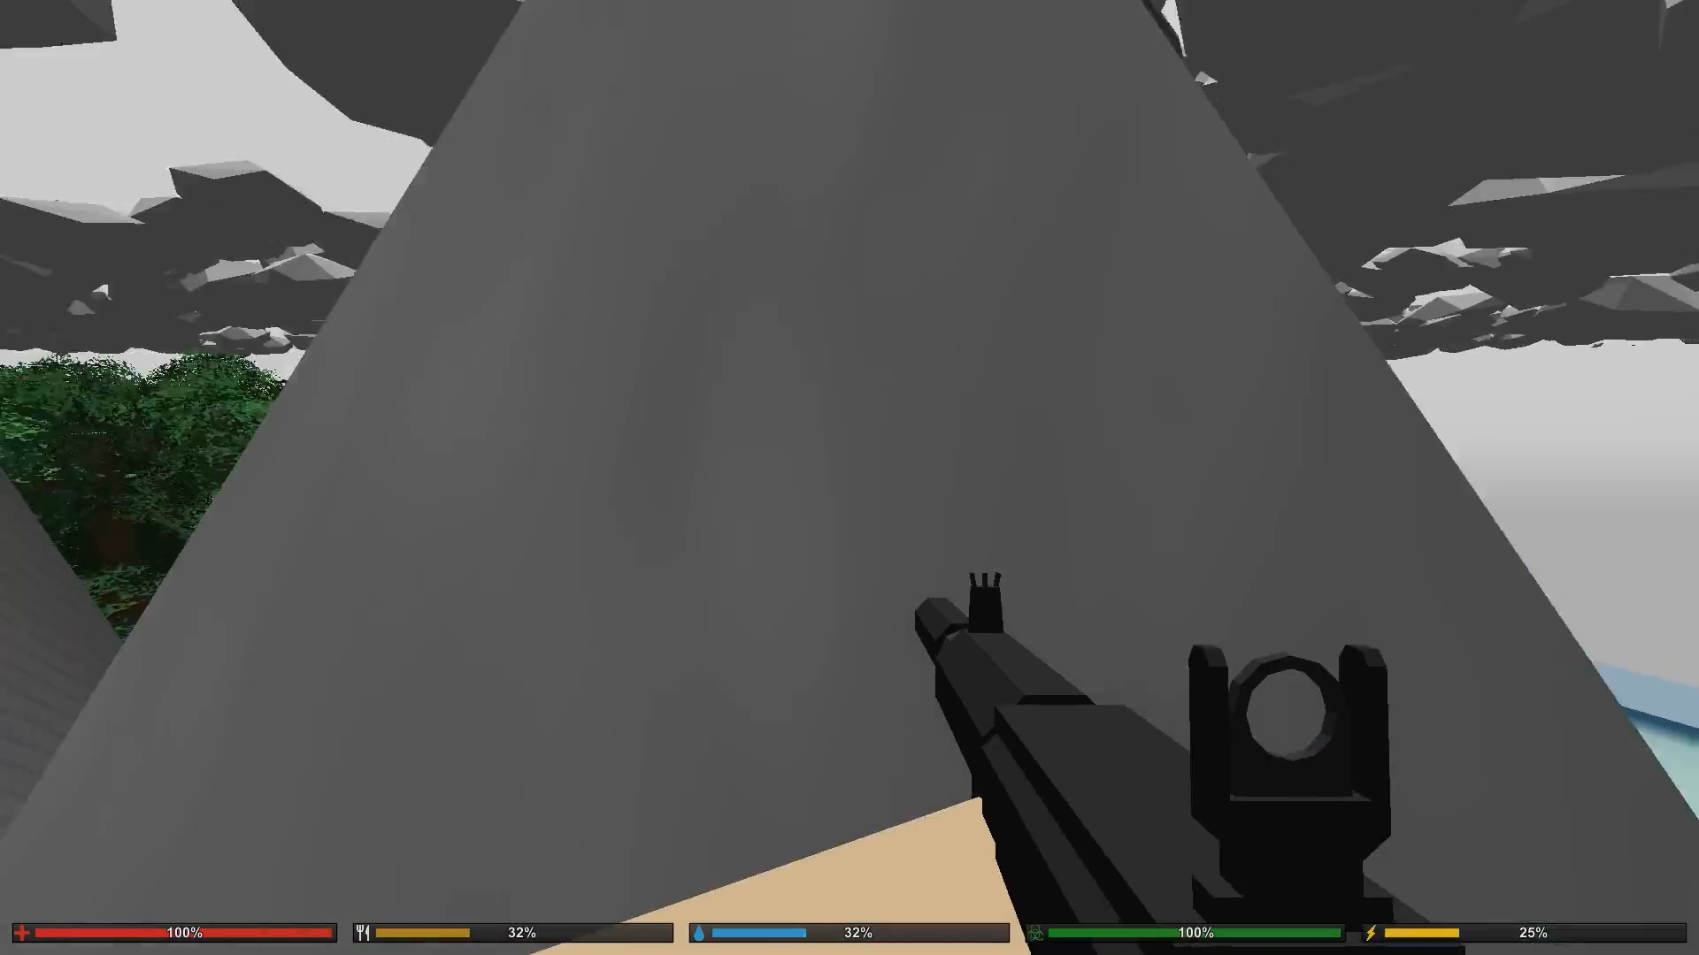
key("w")
key("space")
key("shift+w")
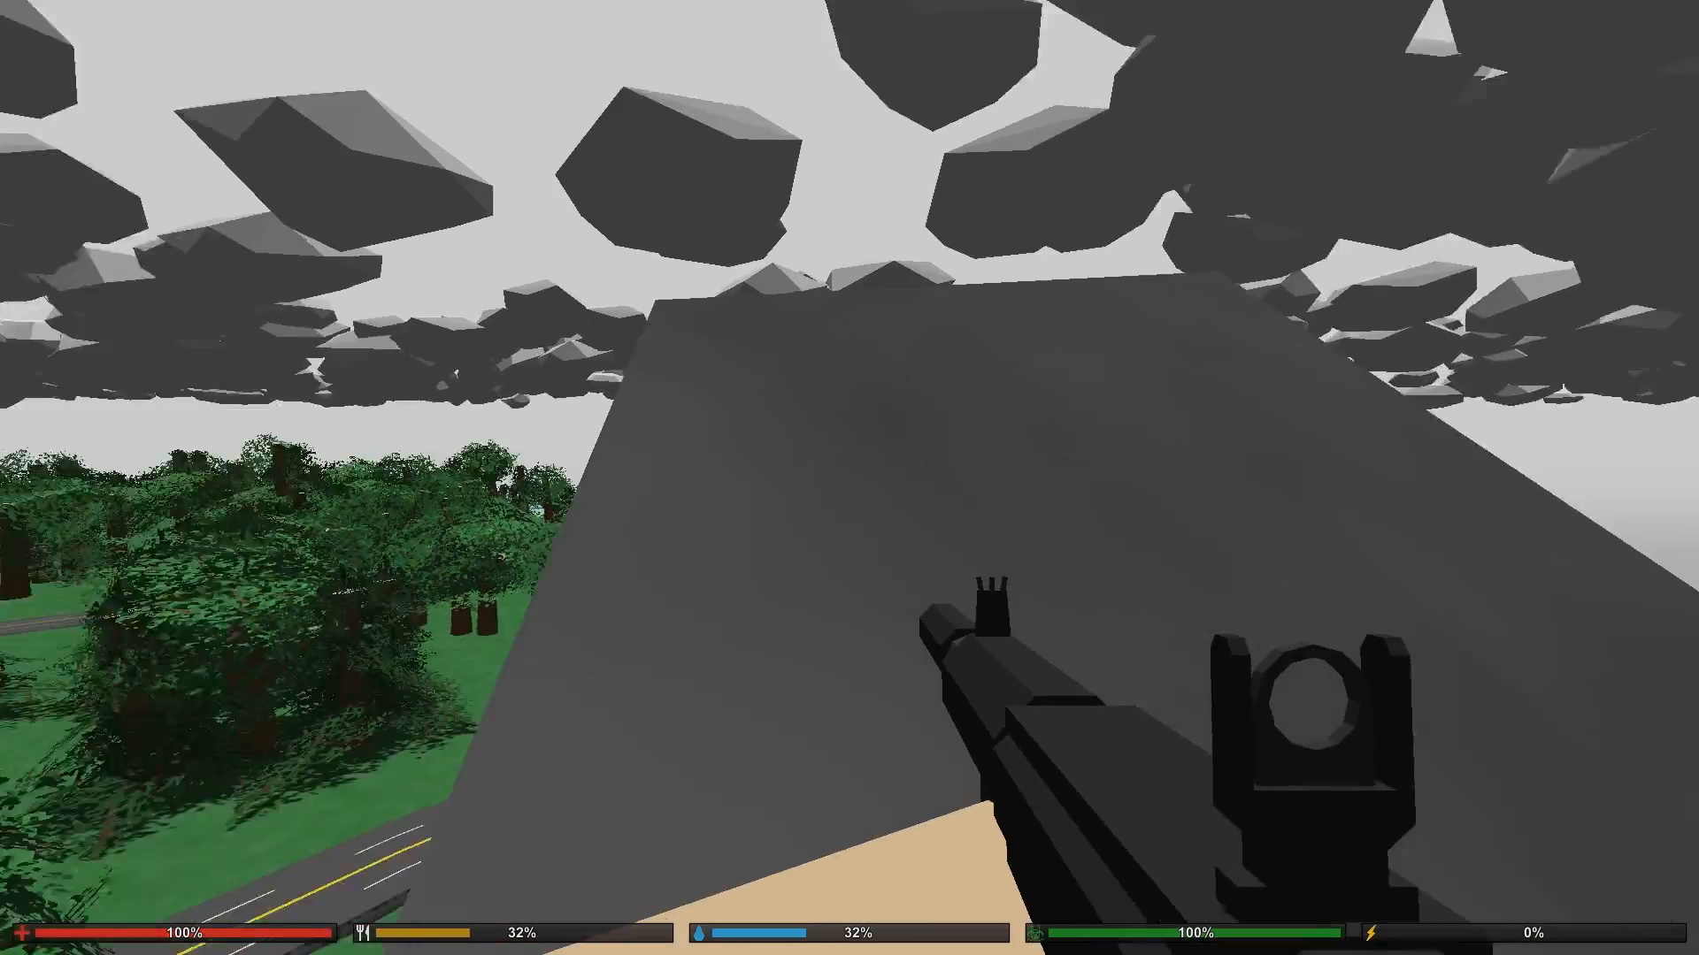
Step: Survey the road, forest and sea from the mountaintop, aiming through the rifle's iron sights and firing toward the water
key("w")
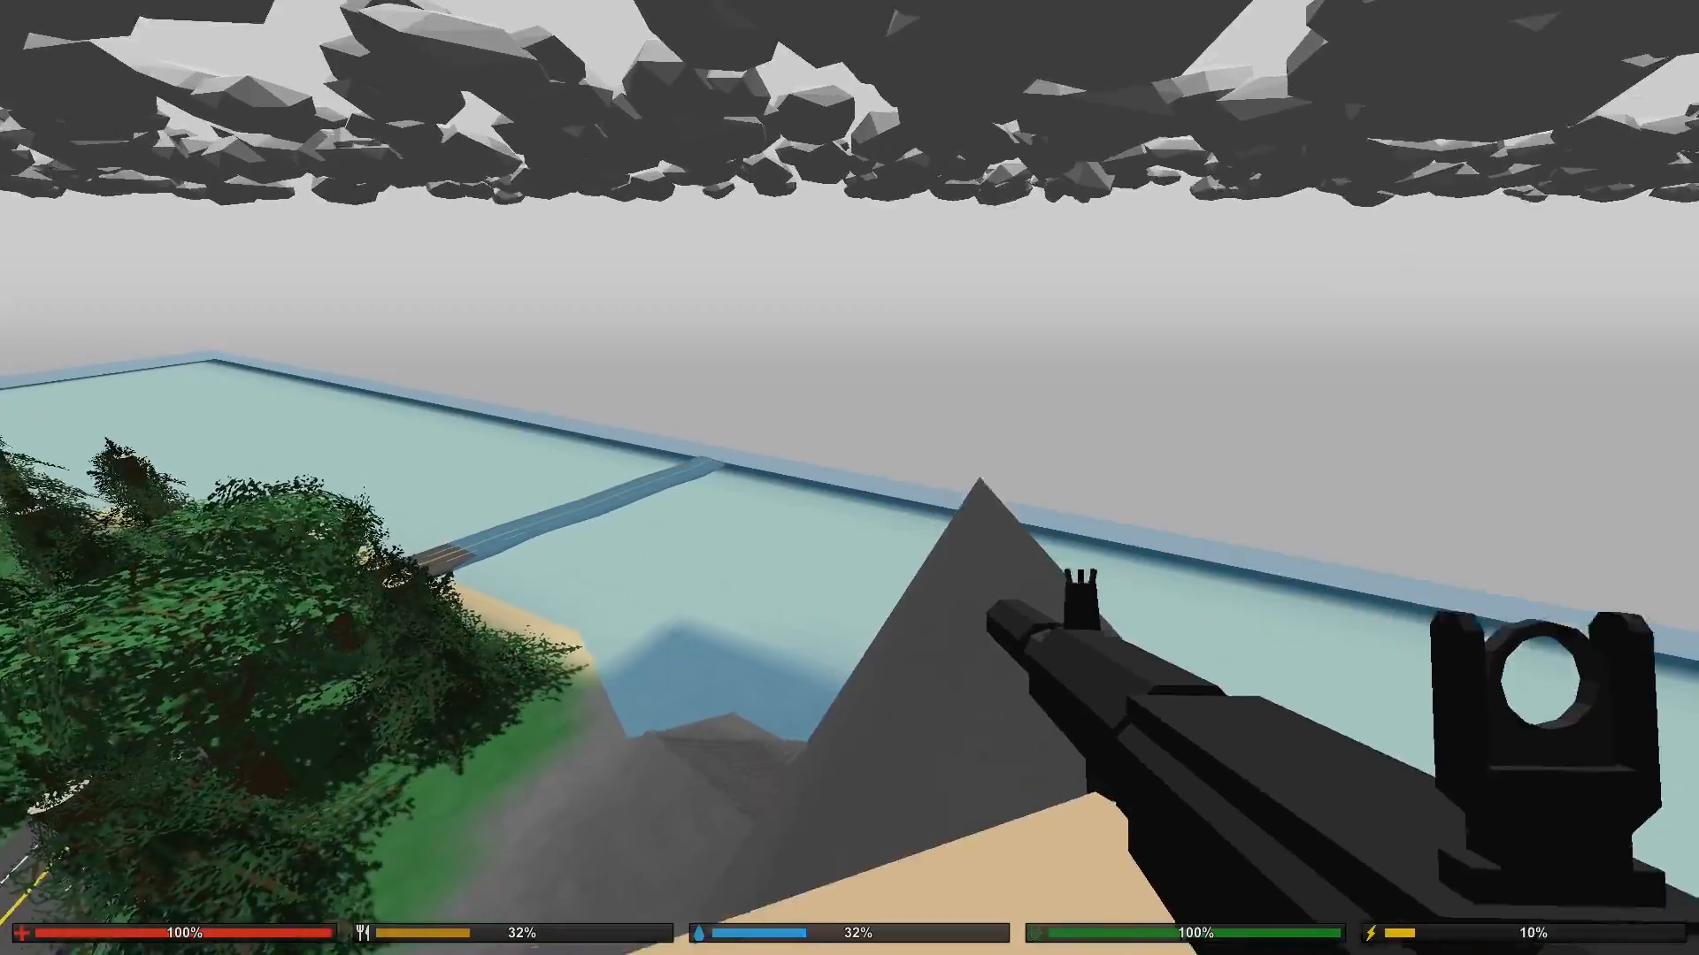
key("w")
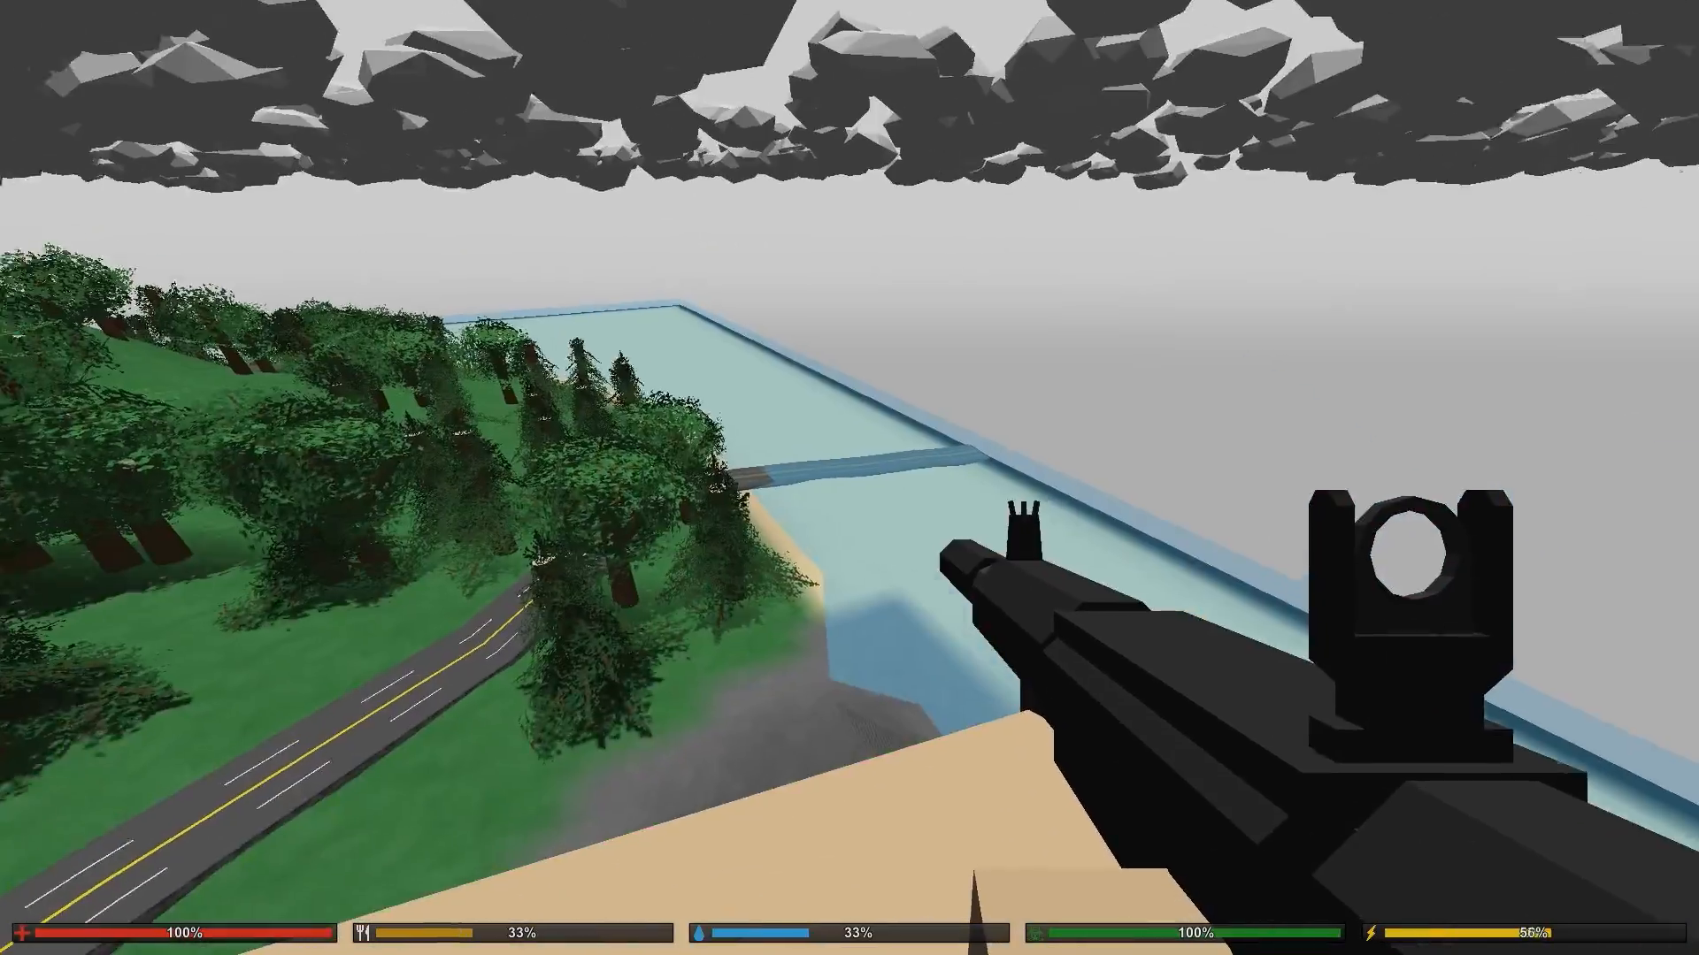
right_click(850, 477)
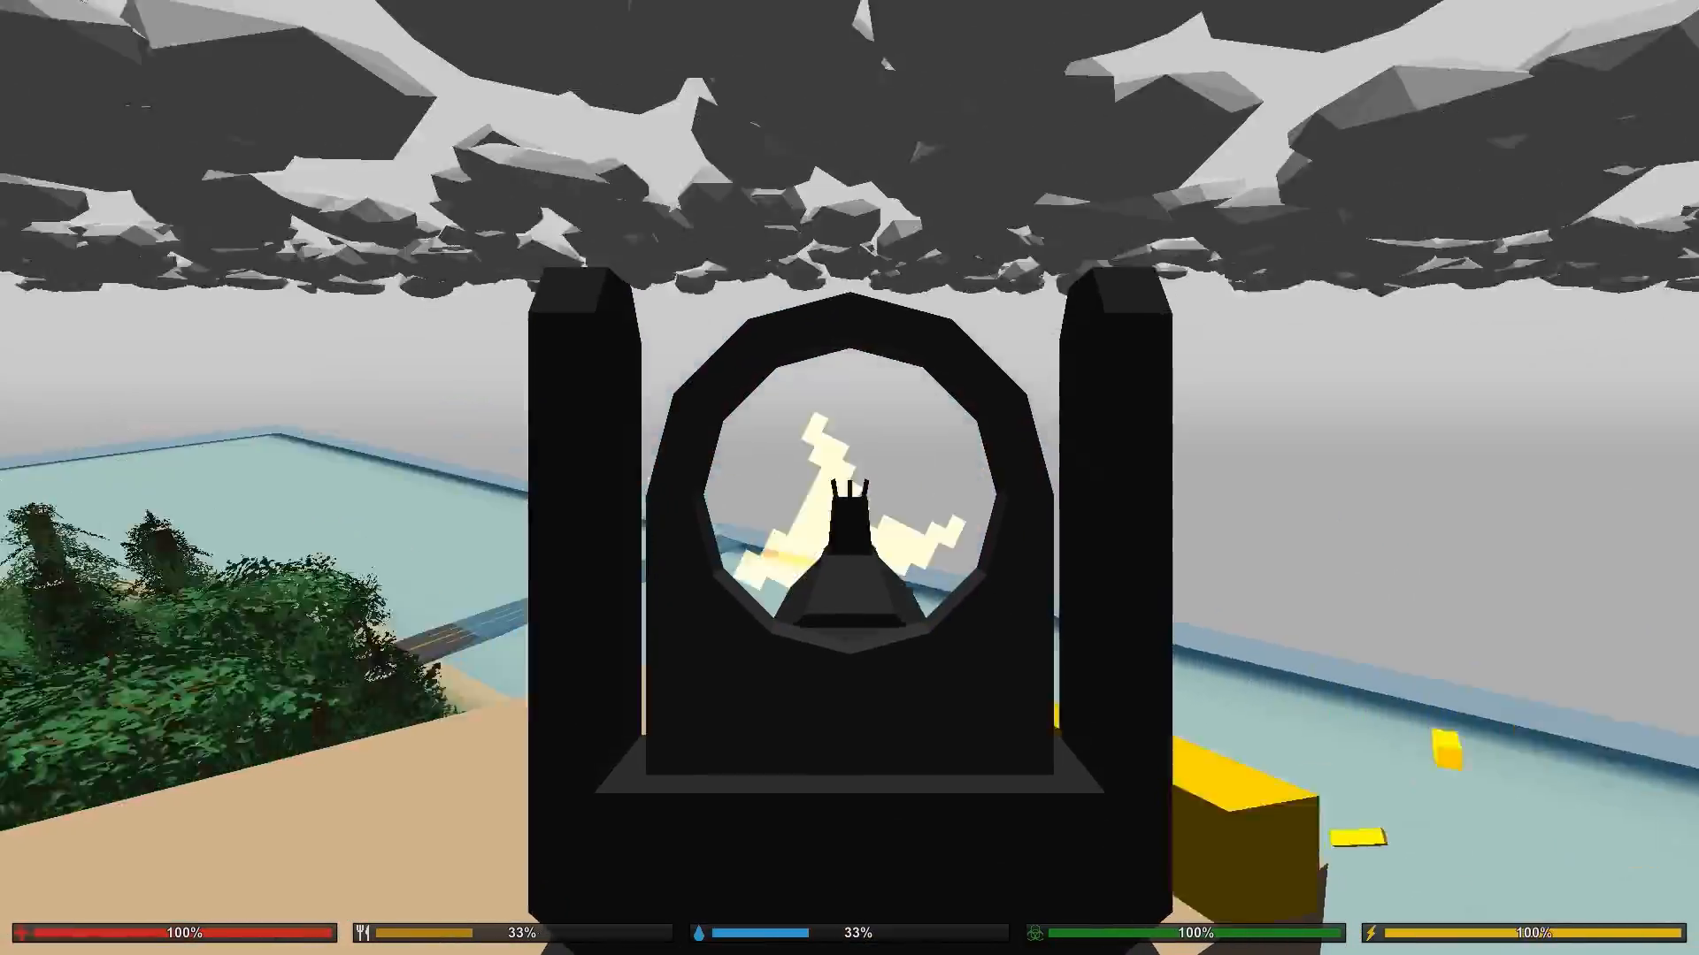
right_click(849, 478)
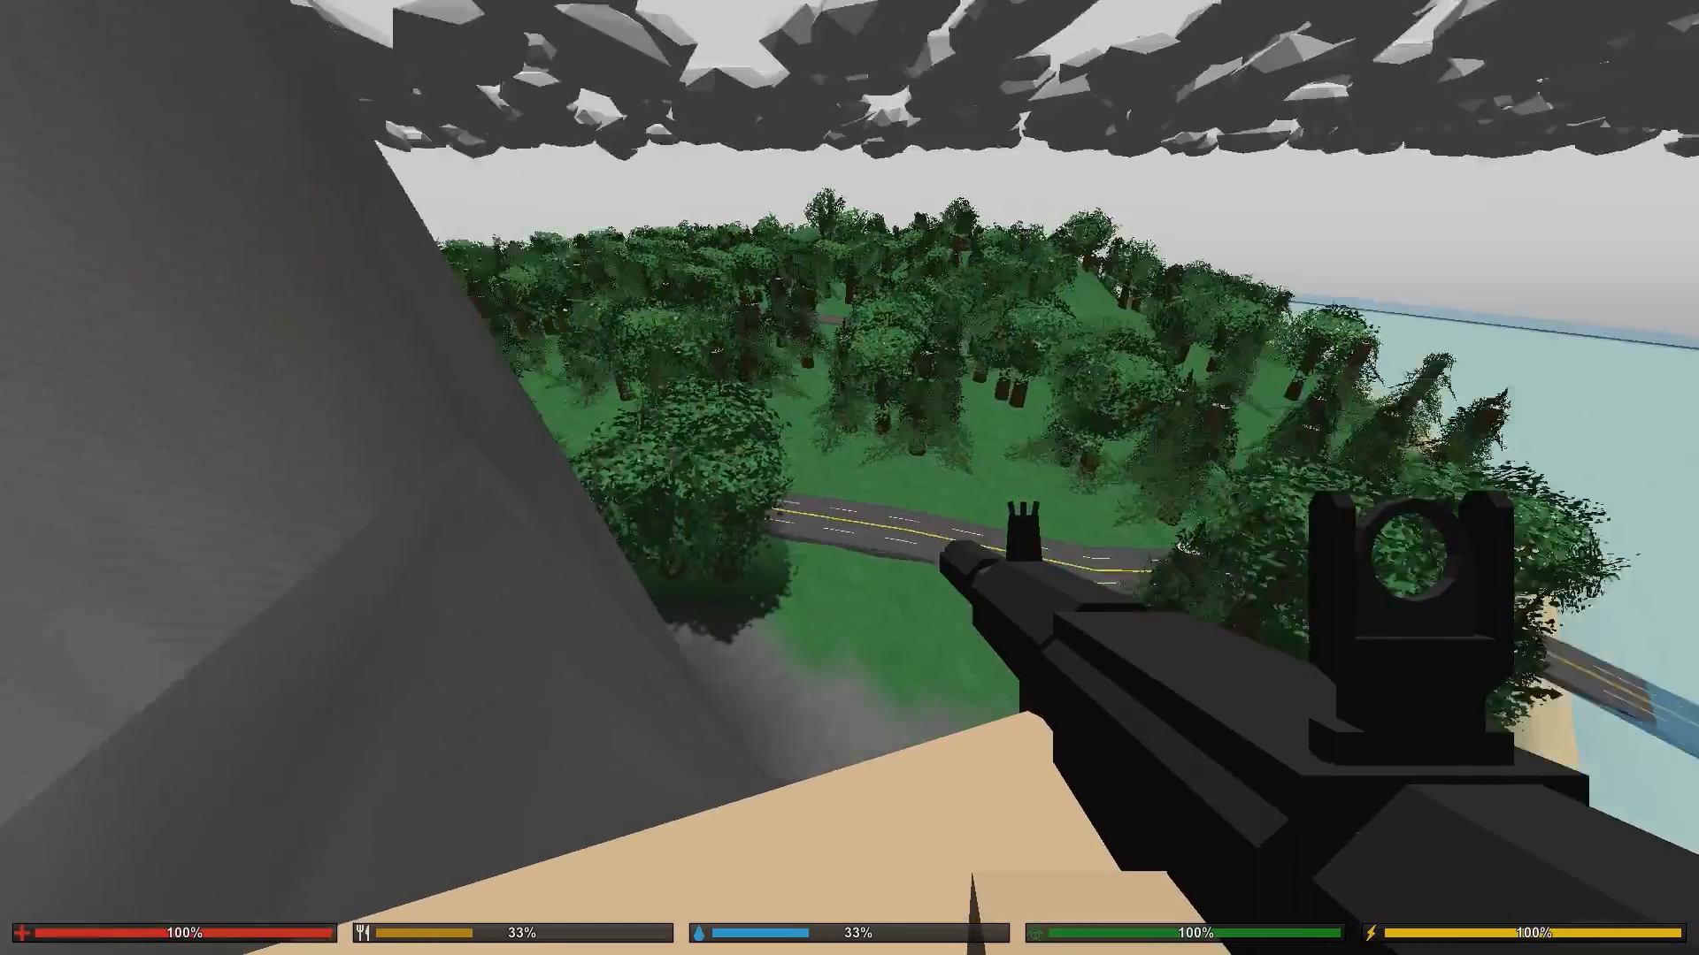
Step: Descend the mountainside to the grass and run onto the coastal road
key("shift+w")
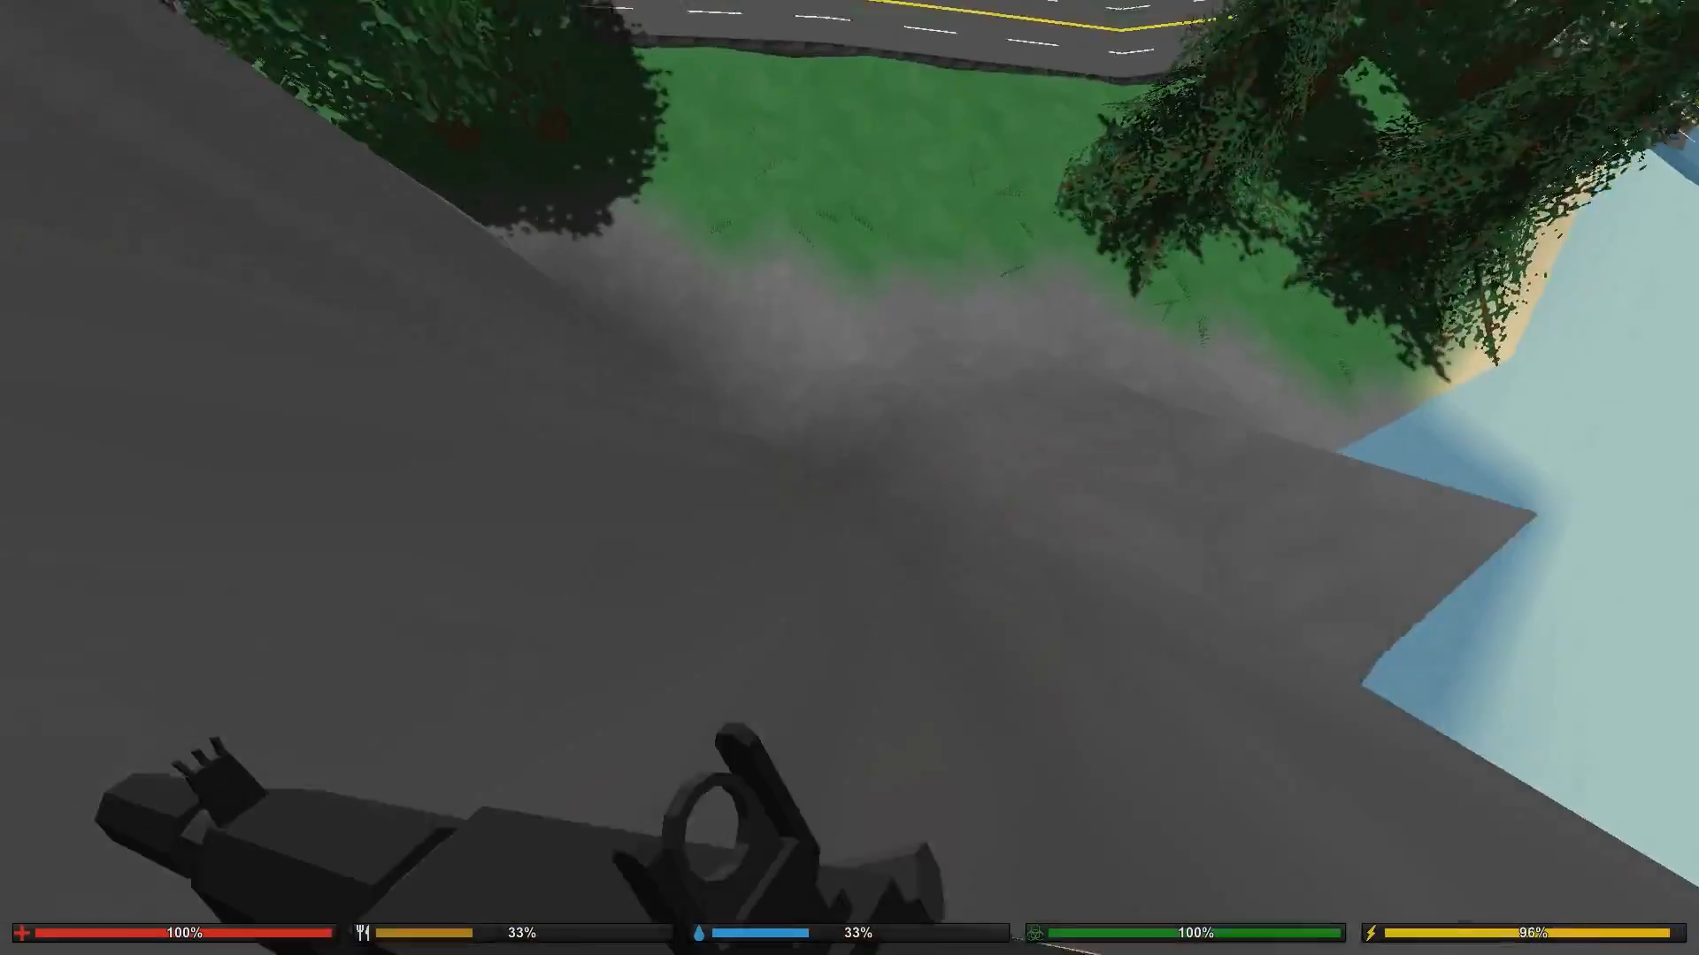
key("shift+w")
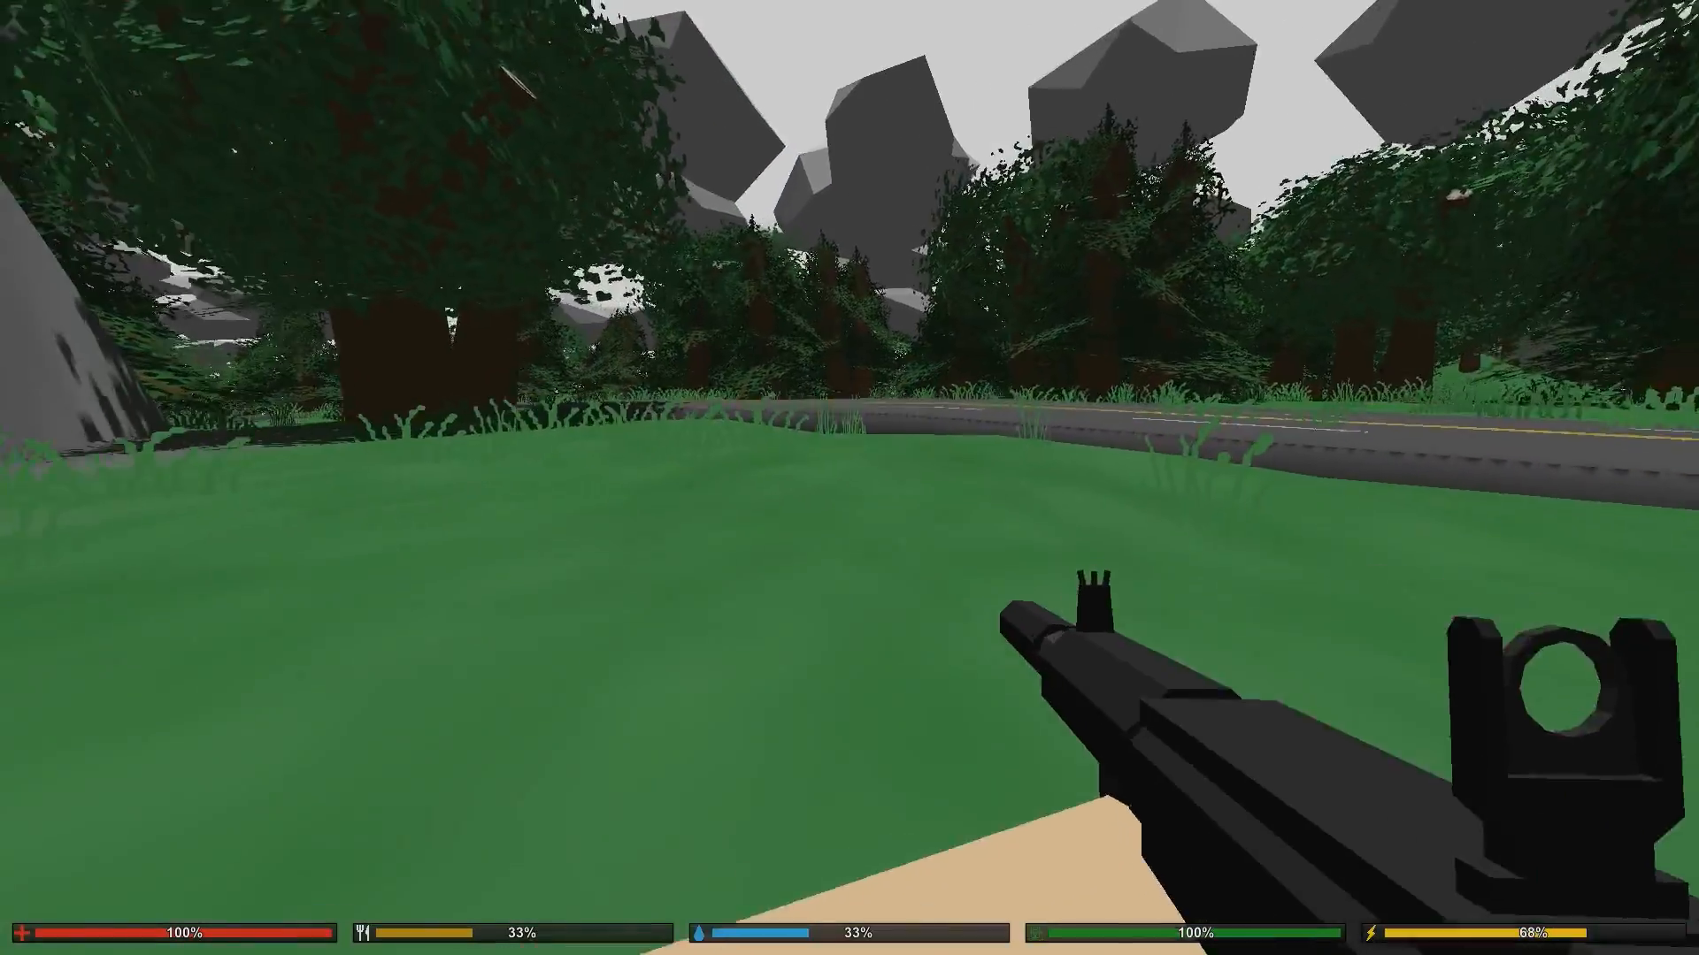
key("shift+w")
key("shift+w")
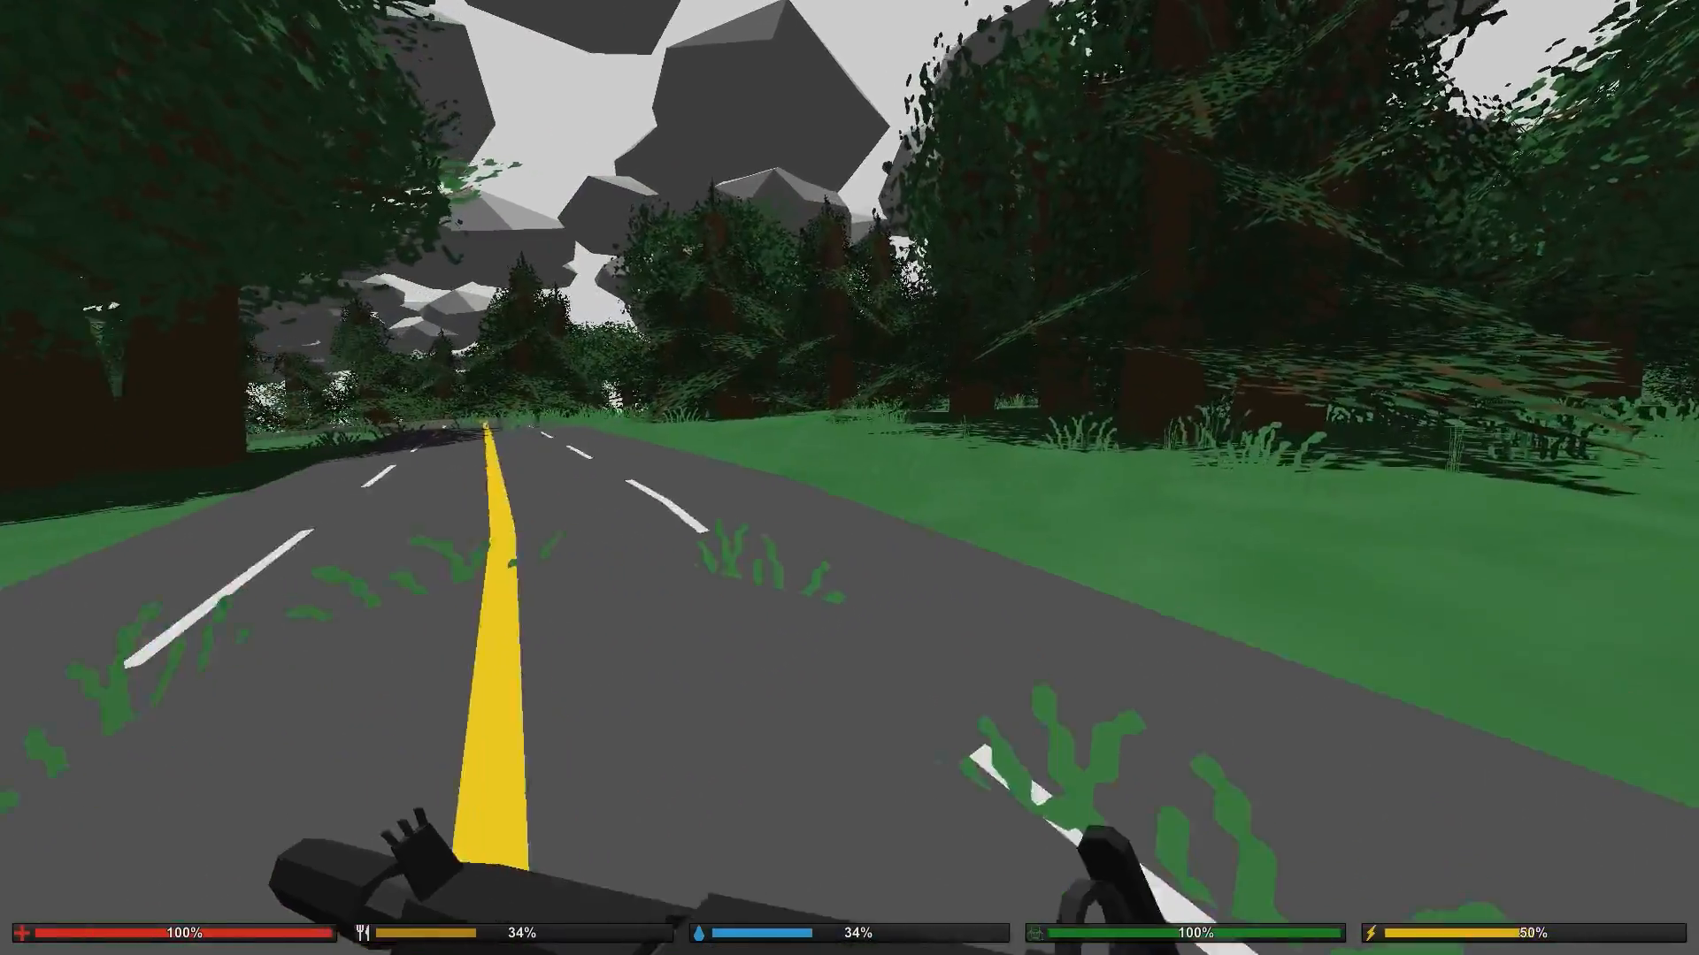
Step: Follow the road into the forest and run through the dense trees to check the woodland
key("shift+w")
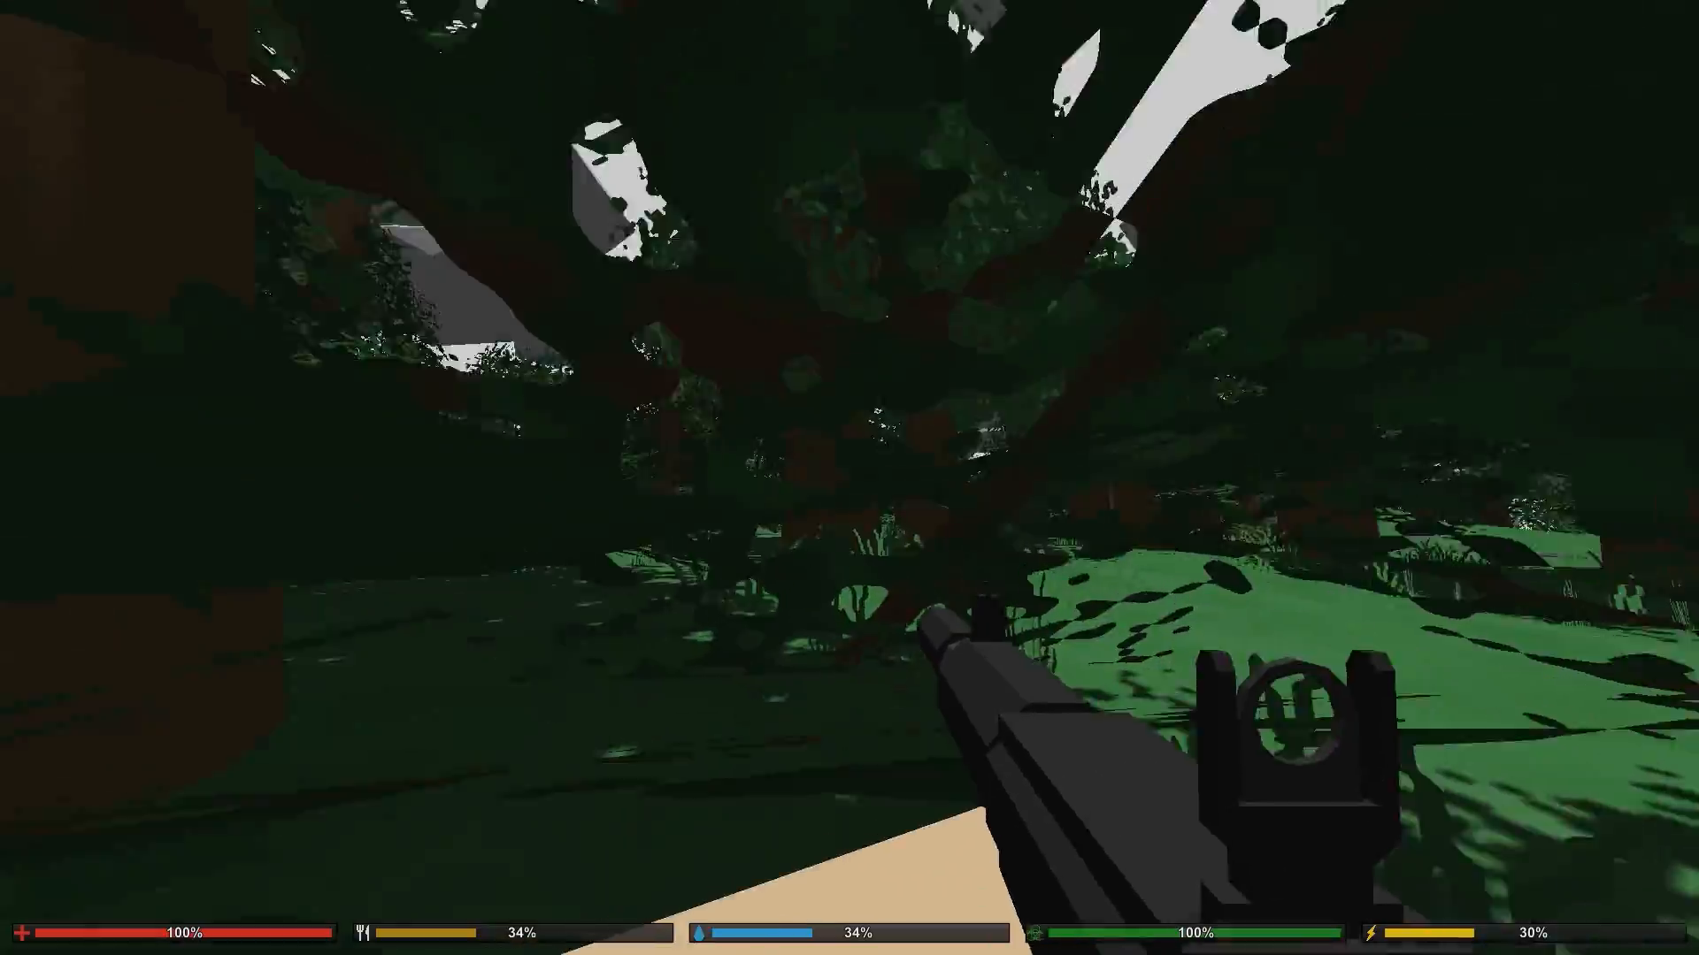
key("w")
key("shift+w")
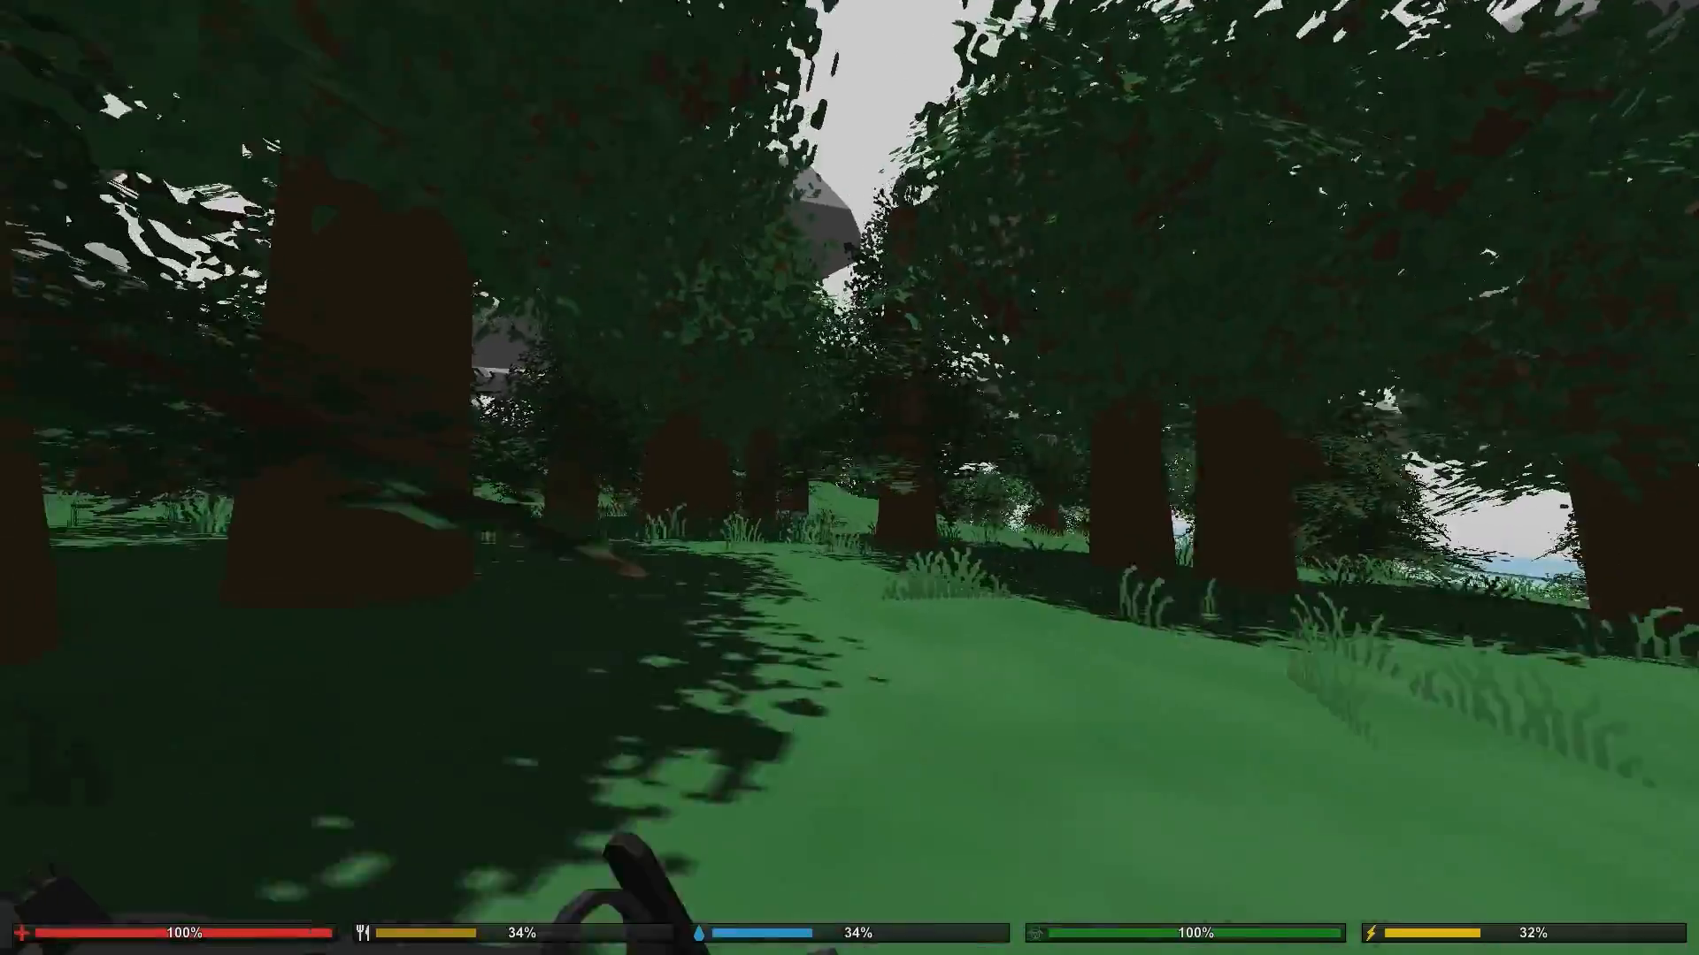
key("shift+w")
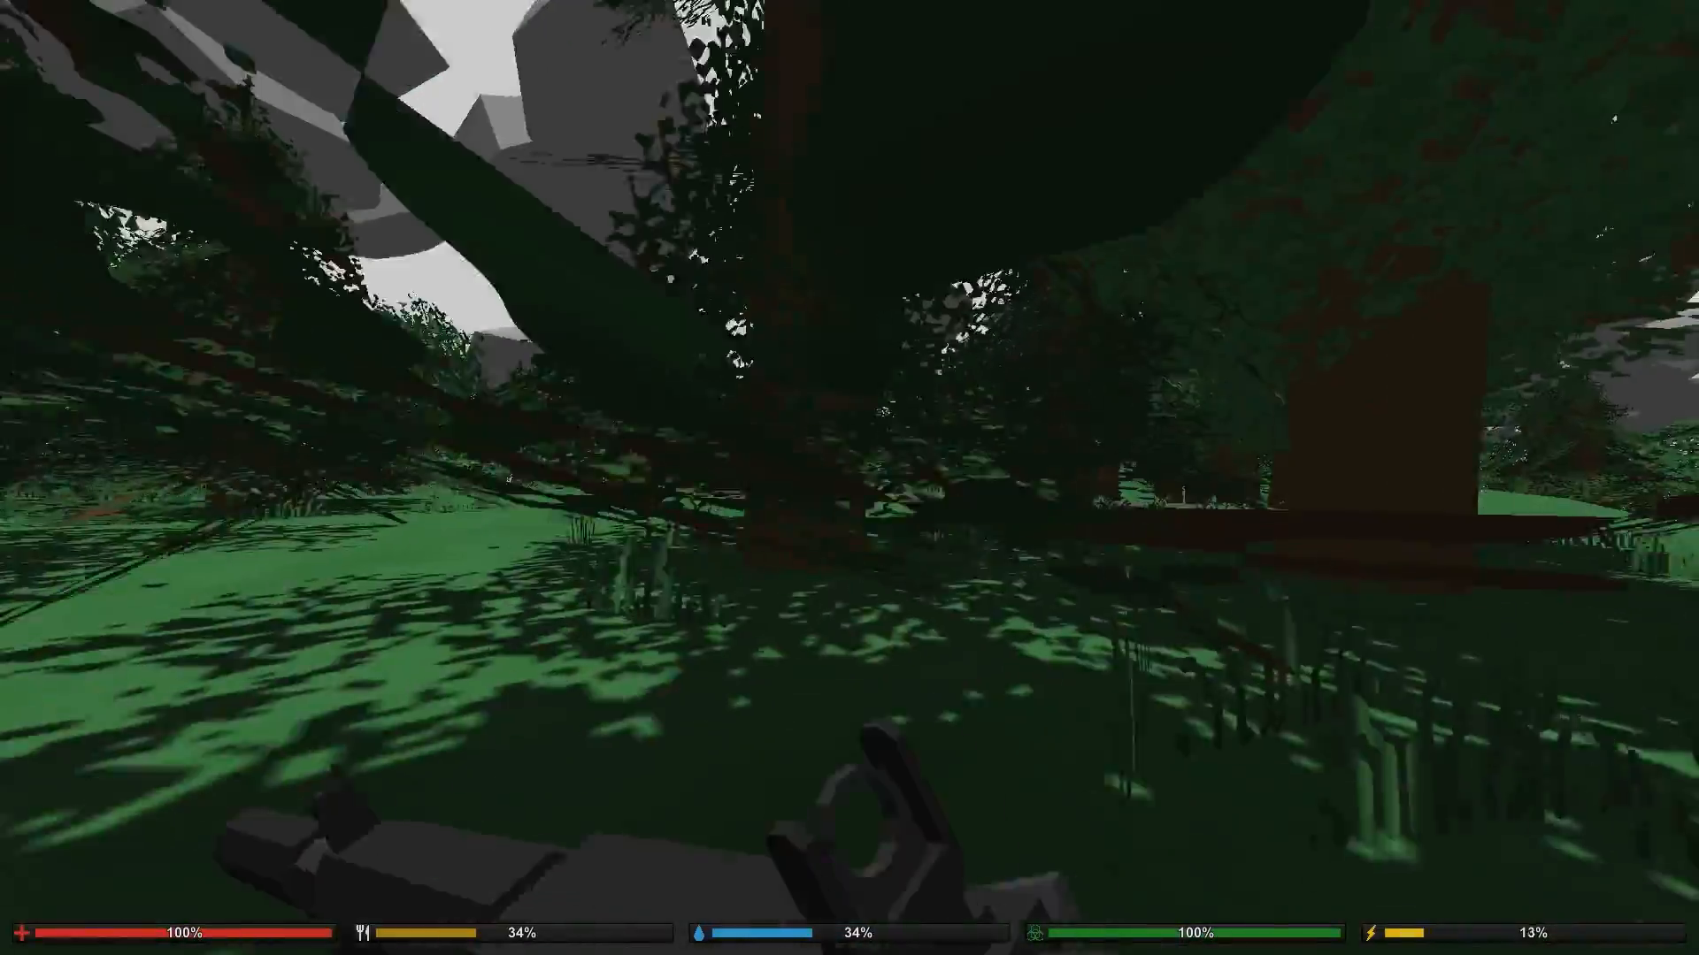
key("shift+w")
Step: Leave the playtest and open the 512m x 512m map "test" in the map editor
key("Escape")
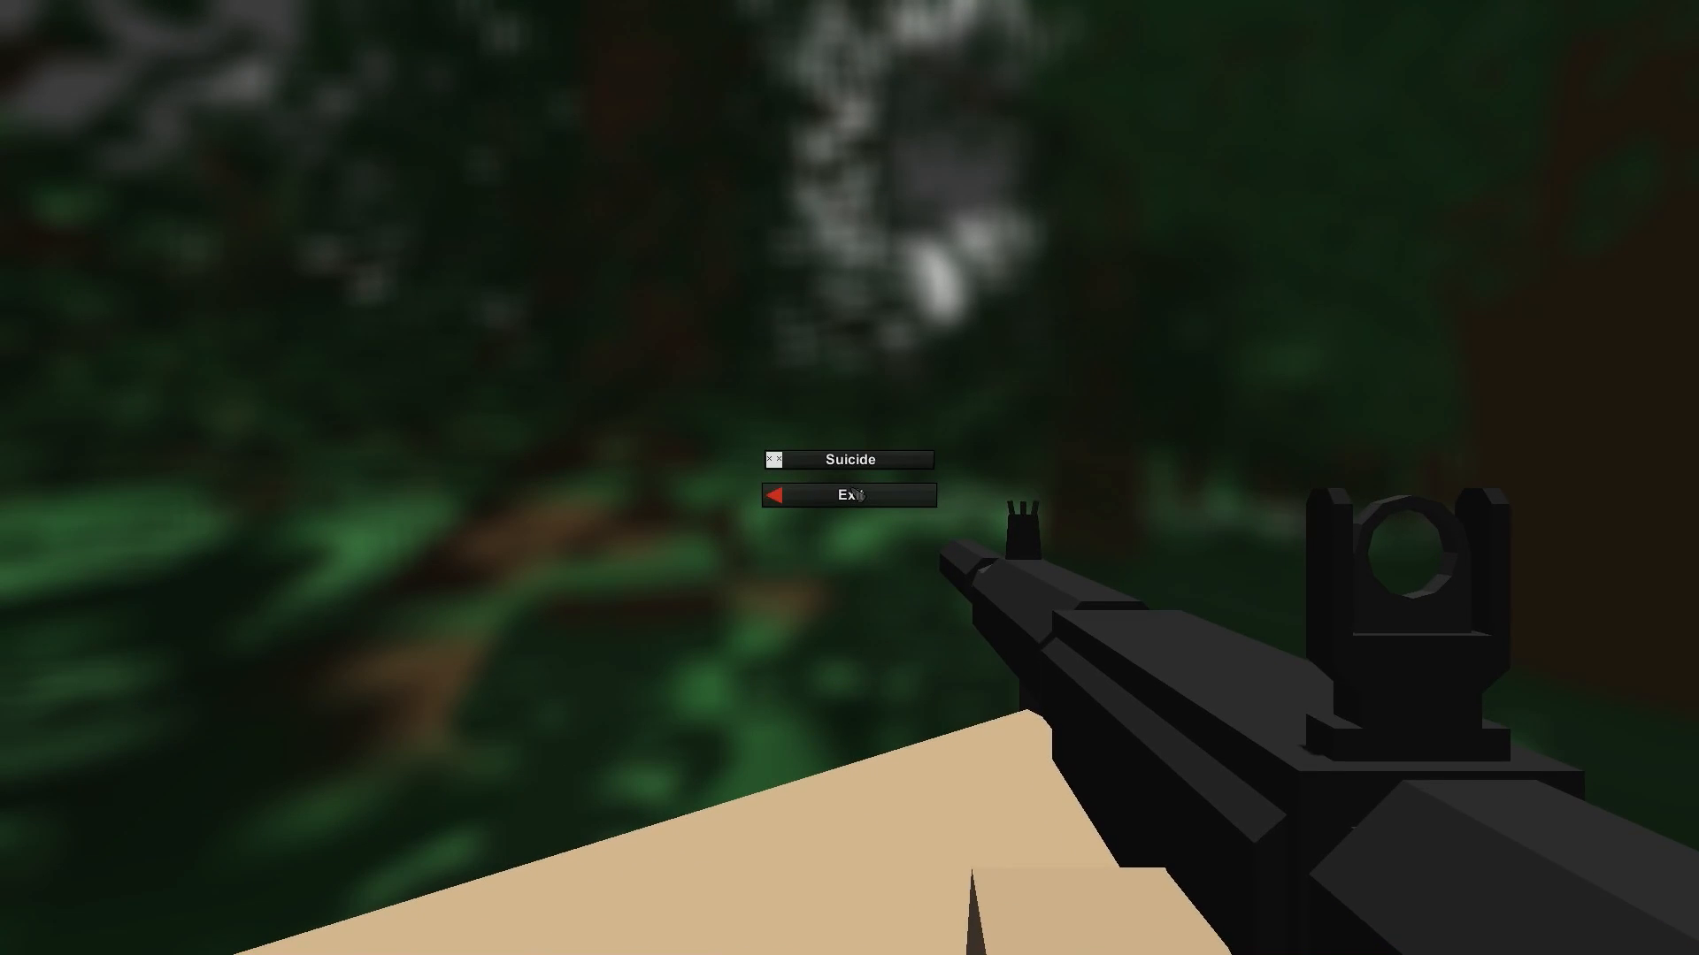
left_click(856, 495)
left_click(1358, 22)
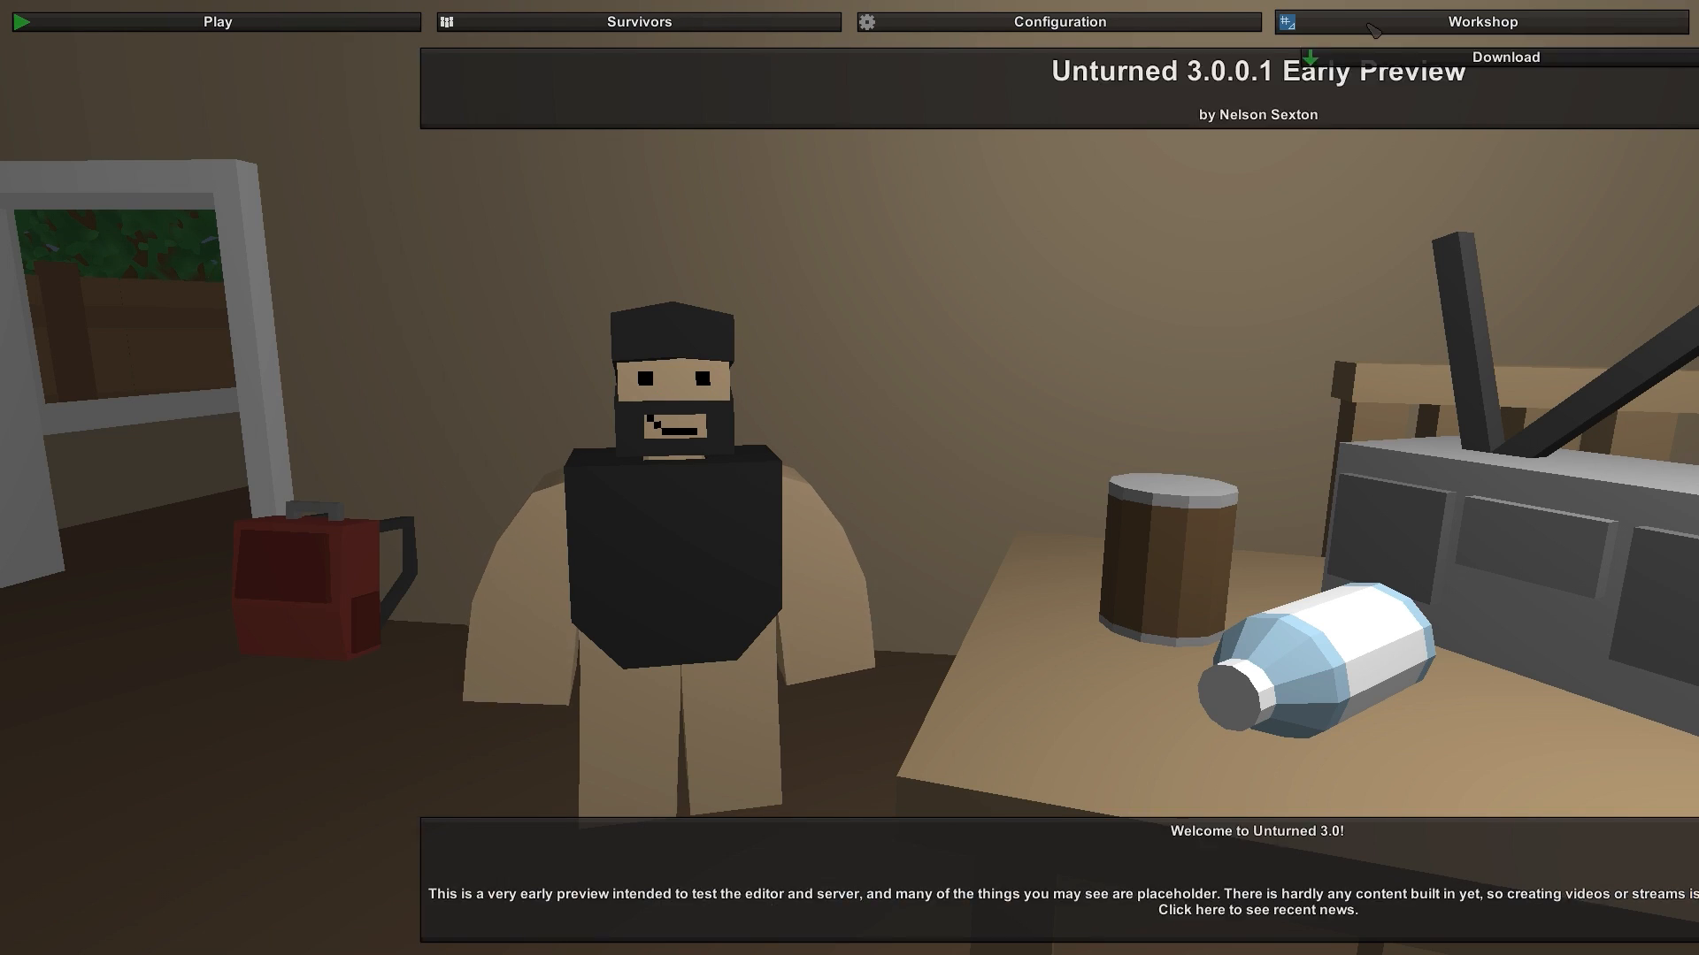
left_click(1150, 57)
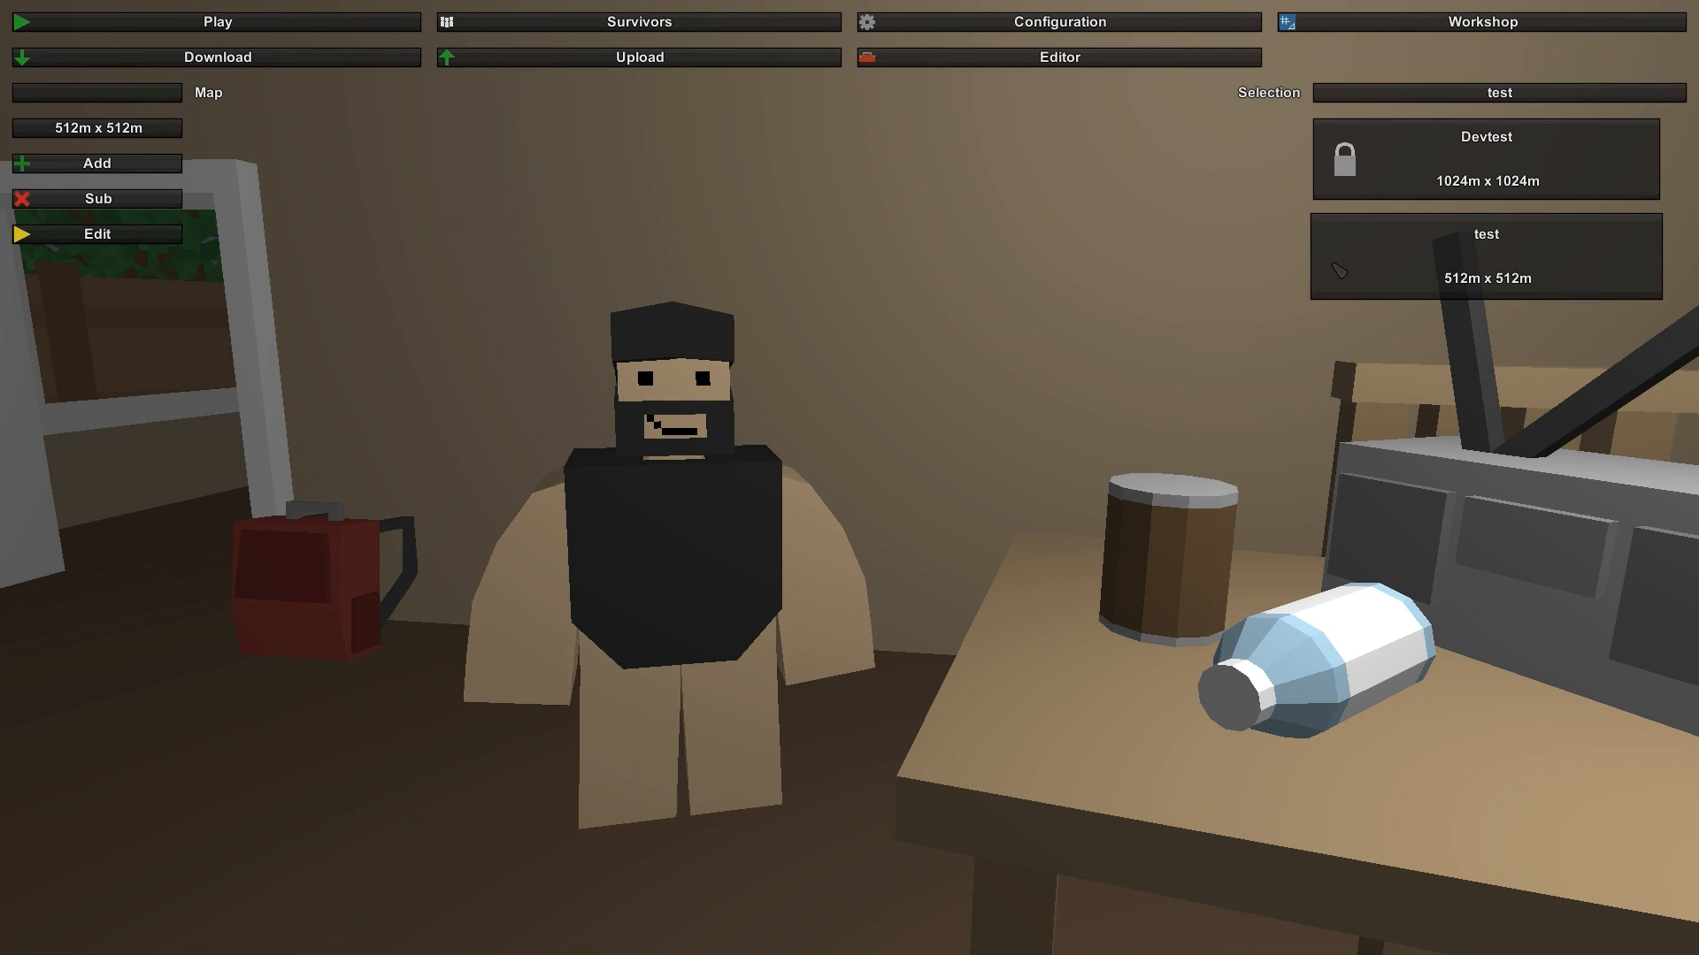
left_click(142, 237)
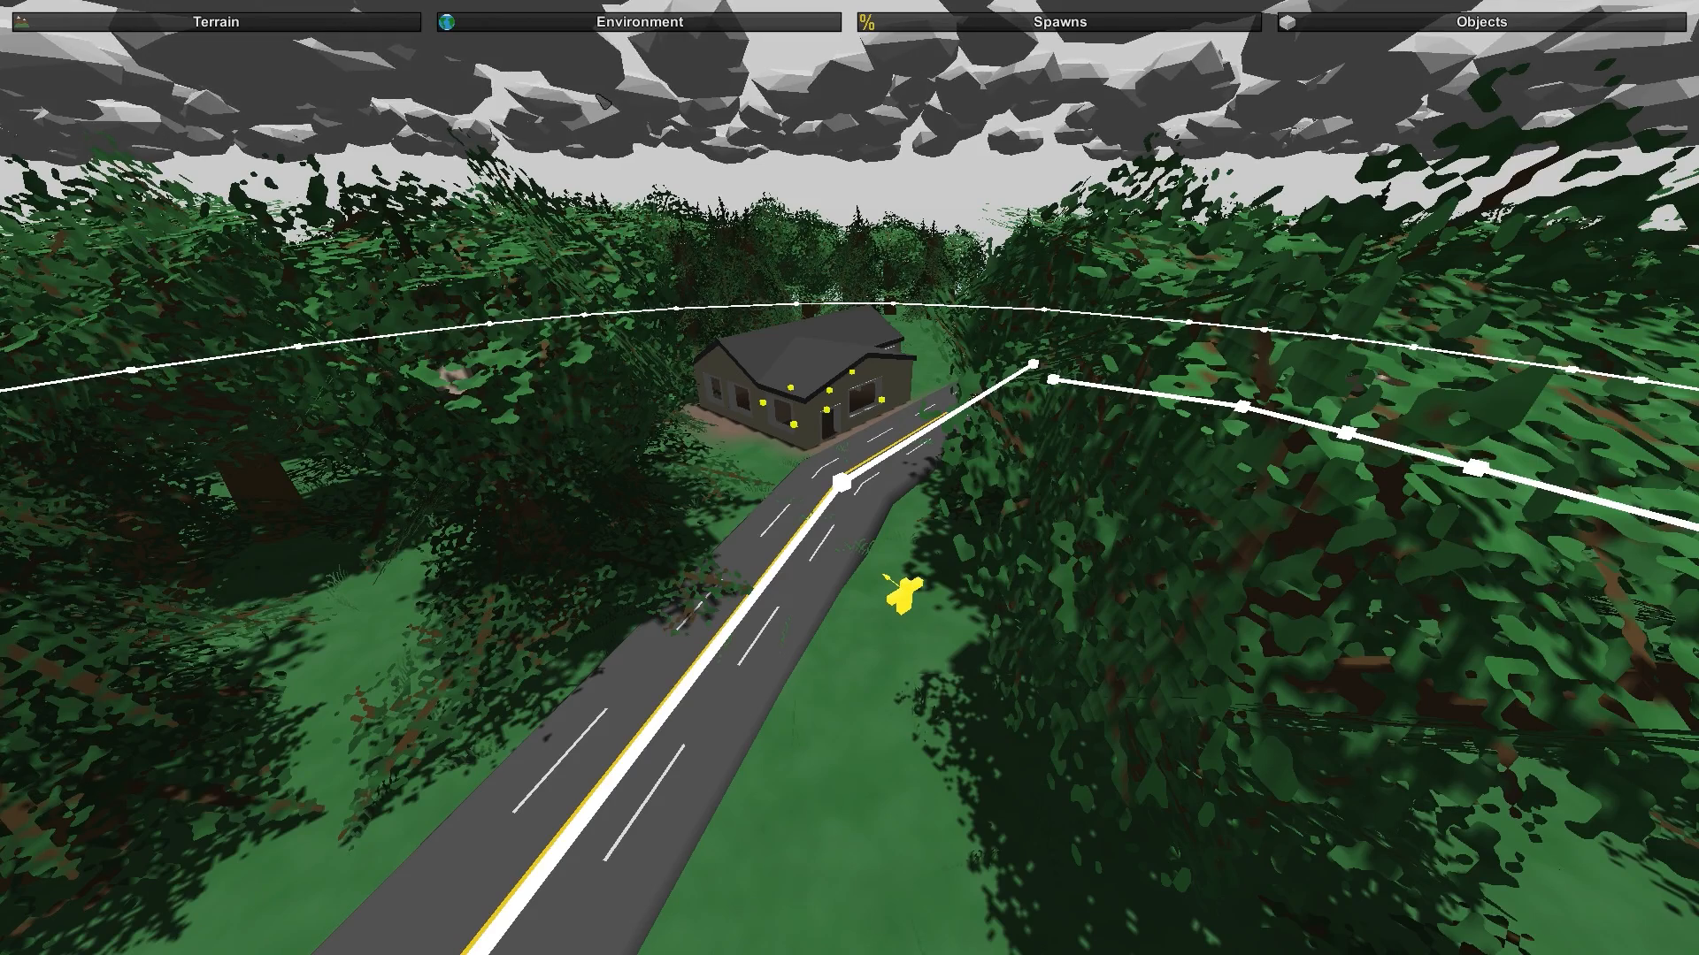
Step: Open the map's environment lighting settings with the sky above the island in view
right_click_drag(597, 95, 350, 23)
key("q")
right_click_drag(849, 478, 990, 734)
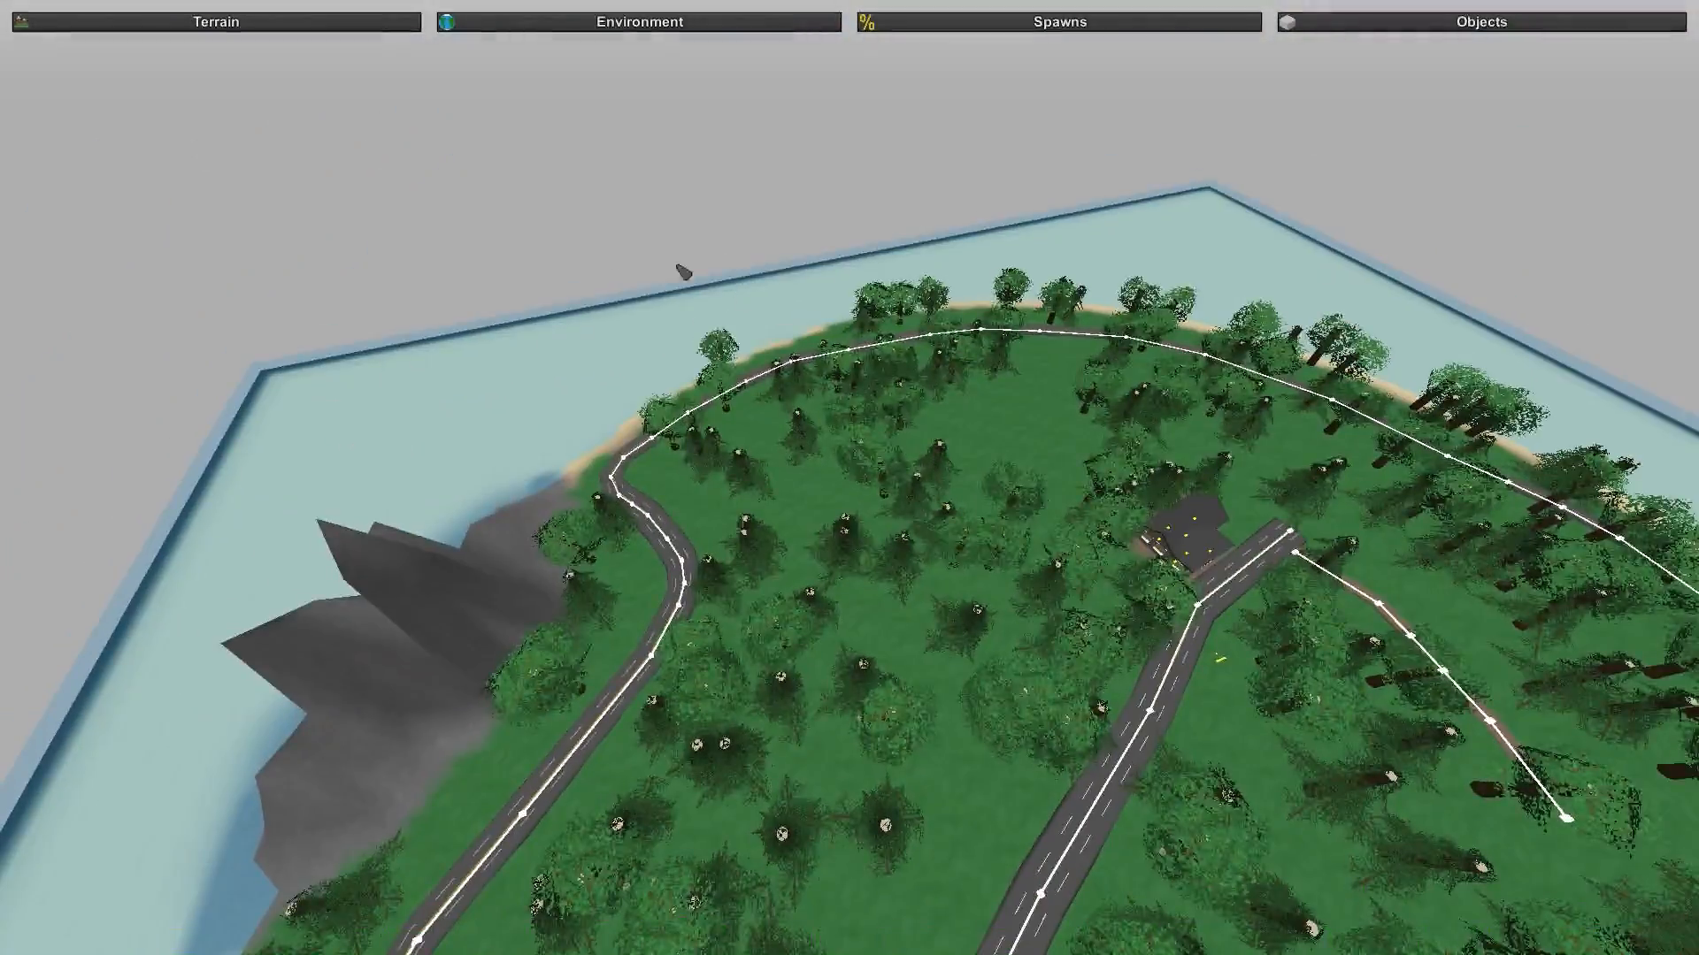
left_click(848, 29)
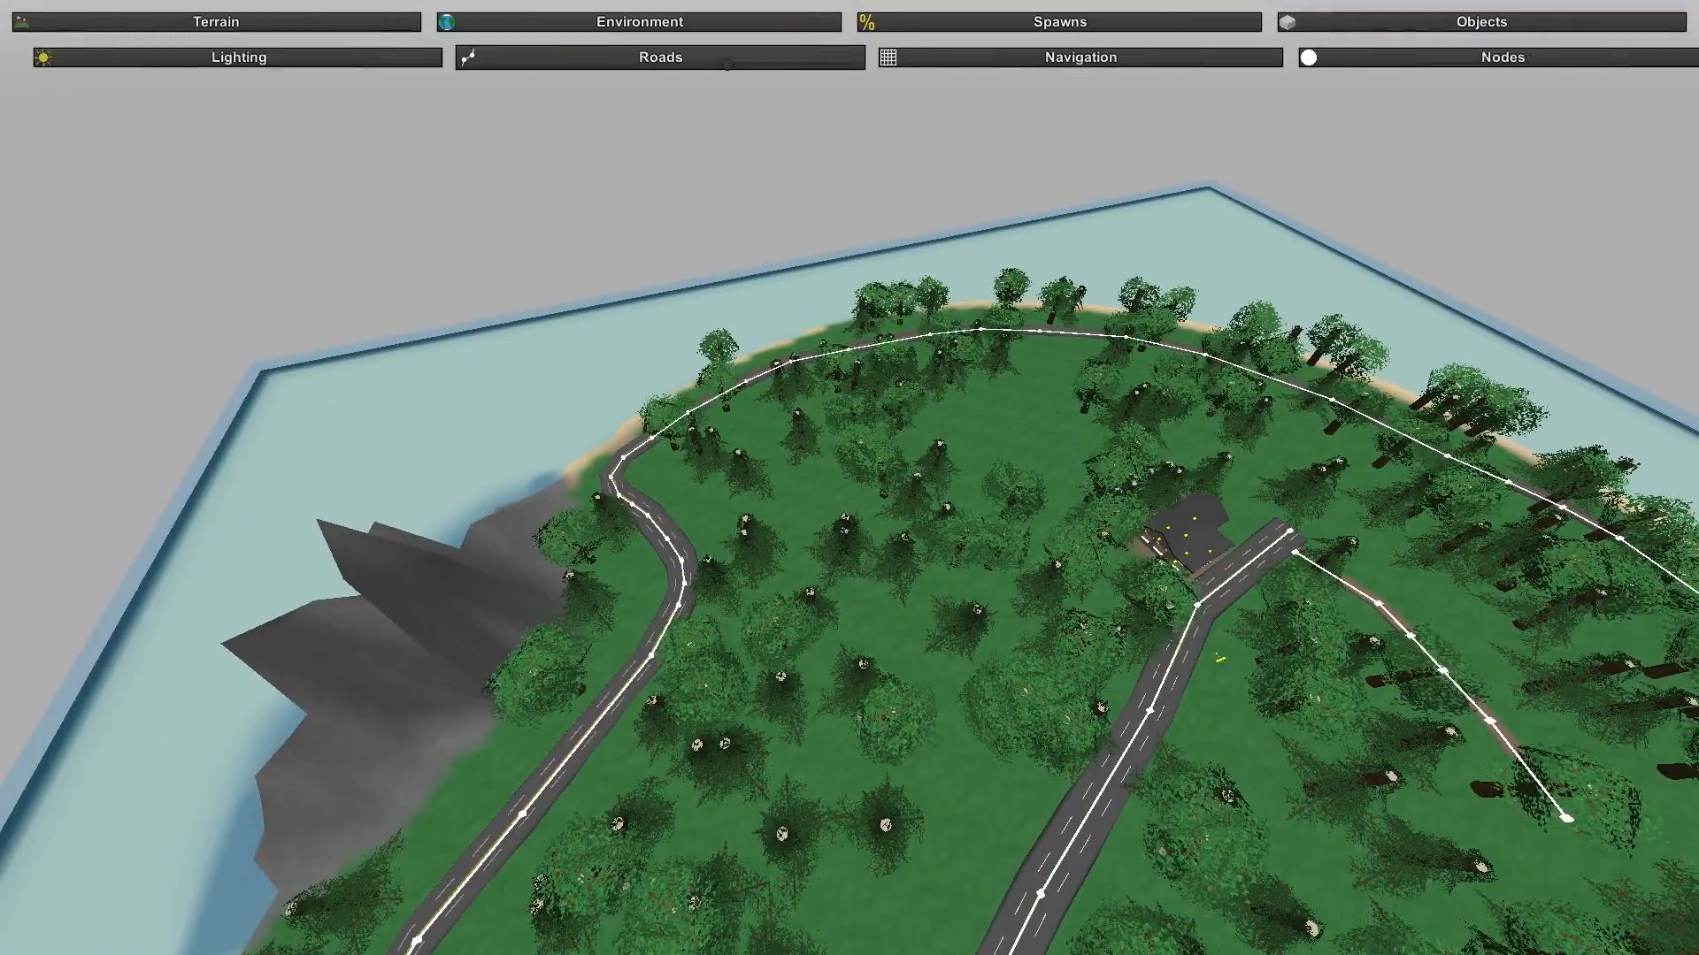
left_click(315, 62)
right_click_drag(315, 61, 315, 18)
key("w")
right_click_drag(849, 478, 1151, 372)
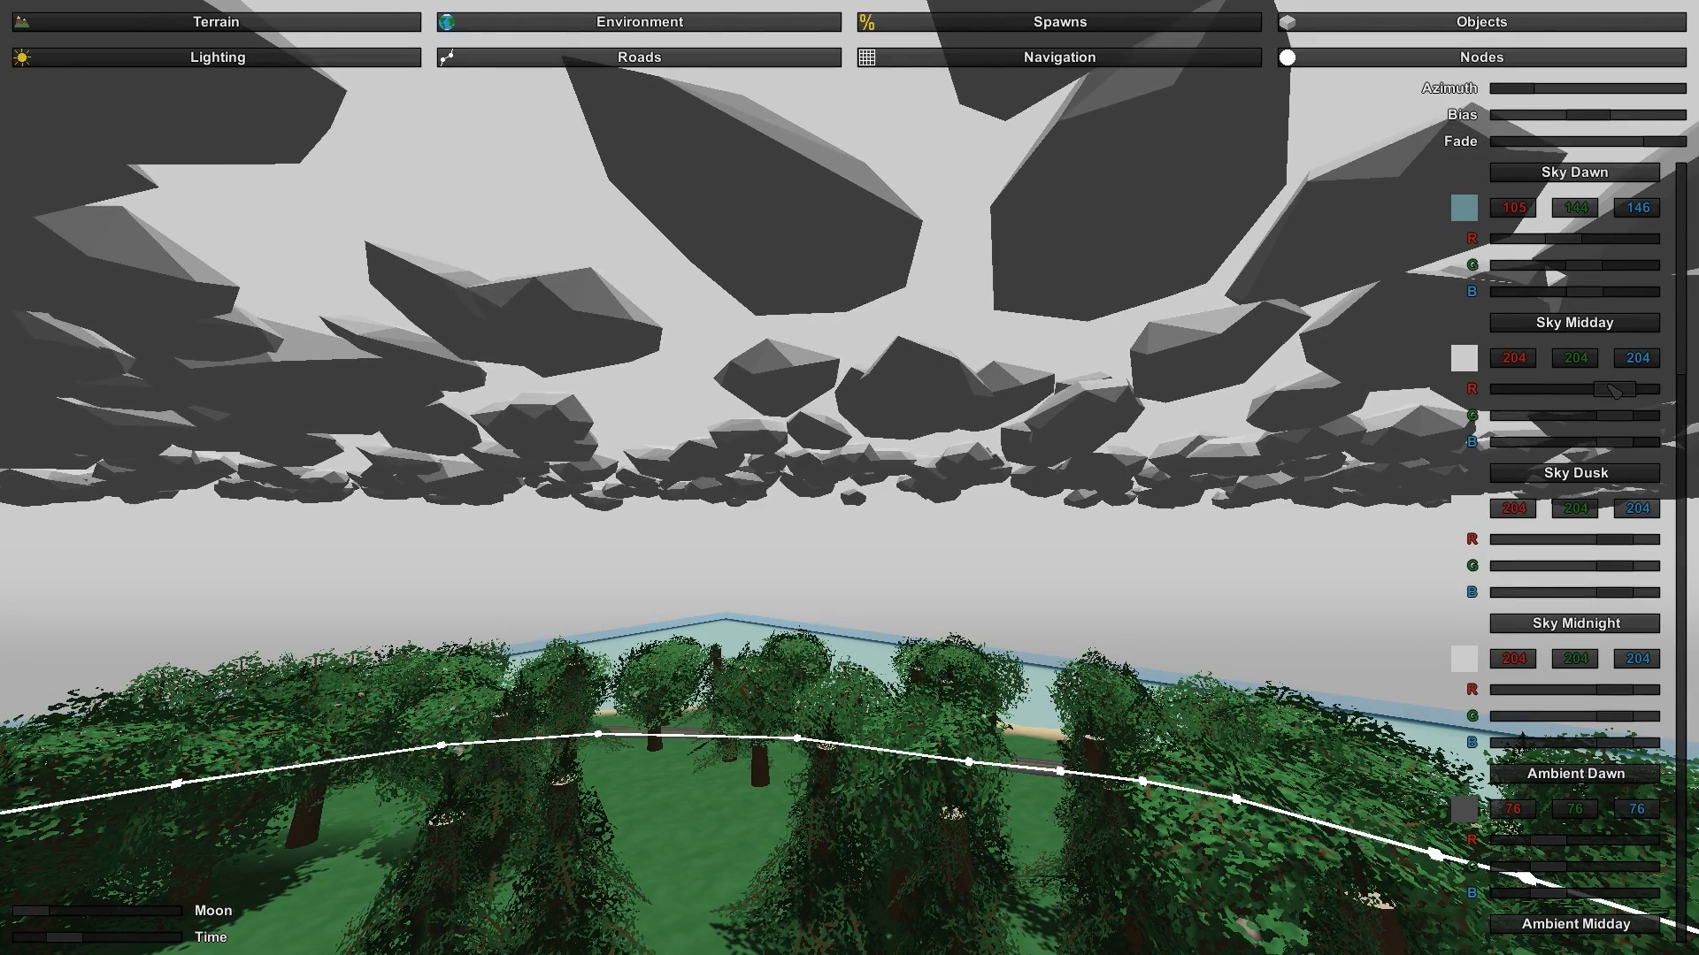
Step: Recolour Sky Midday to RGB 25, 168, 214 and Sky Midnight to RGB 30, 151, 255
left_click_drag(1605, 391, 1530, 398)
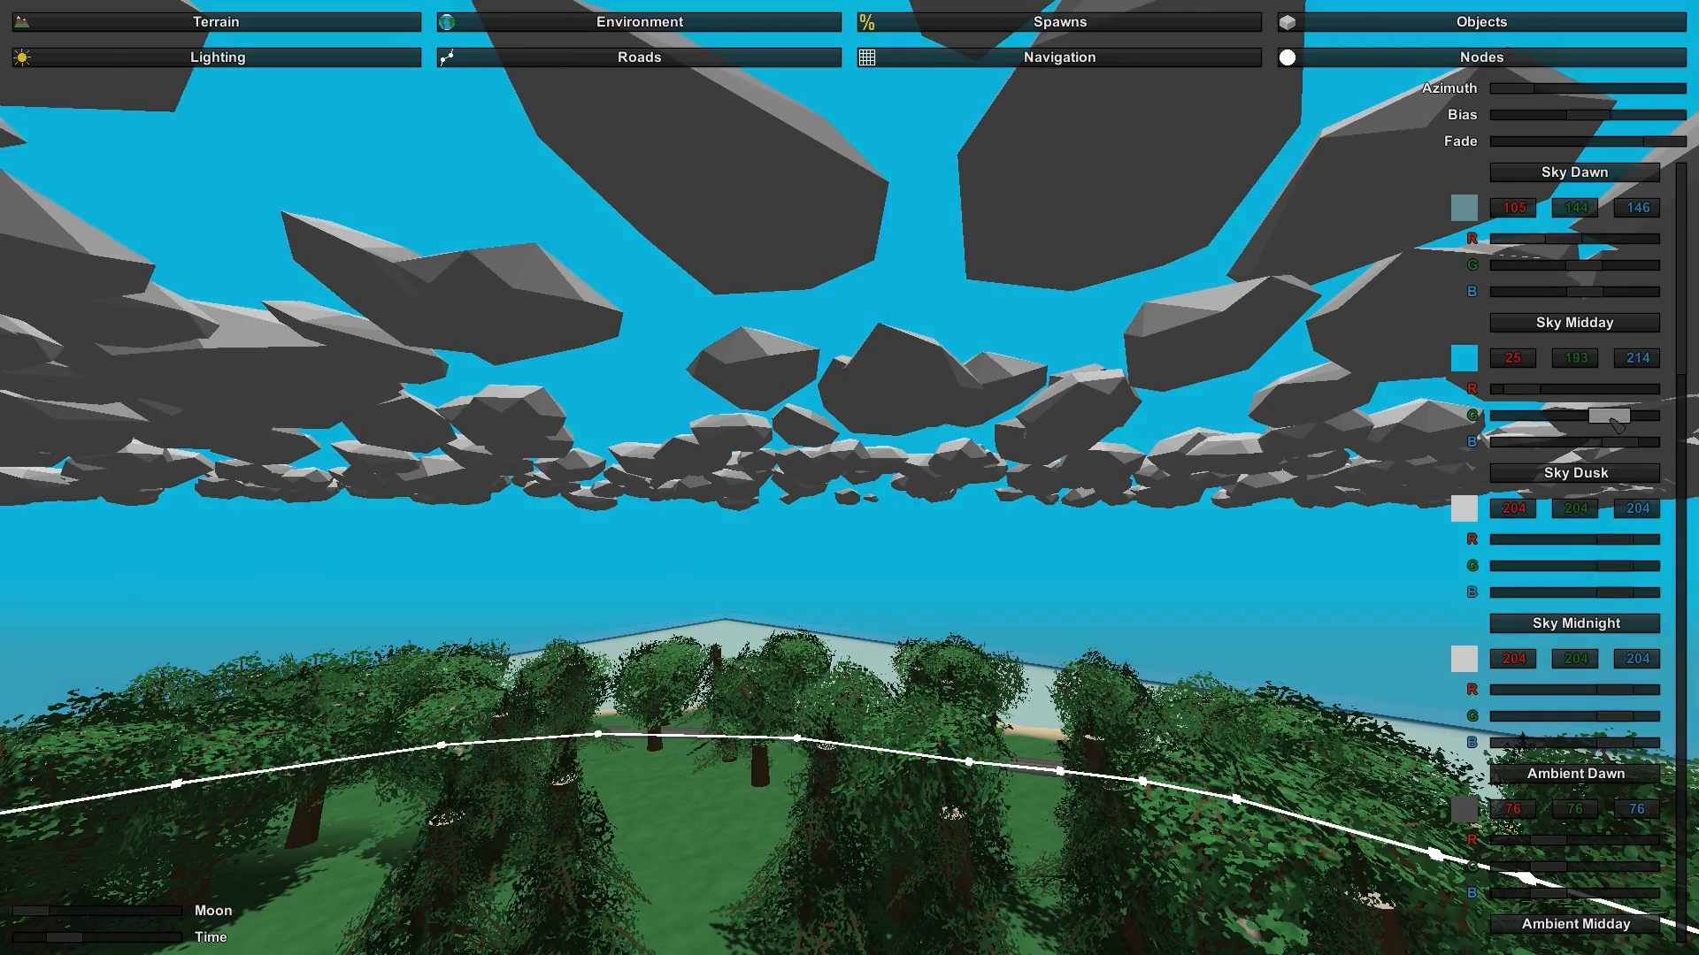
left_click_drag(1616, 425, 1603, 423)
right_click_drag(1581, 425, 1283, 478)
right_click_drag(849, 478, 699, 274)
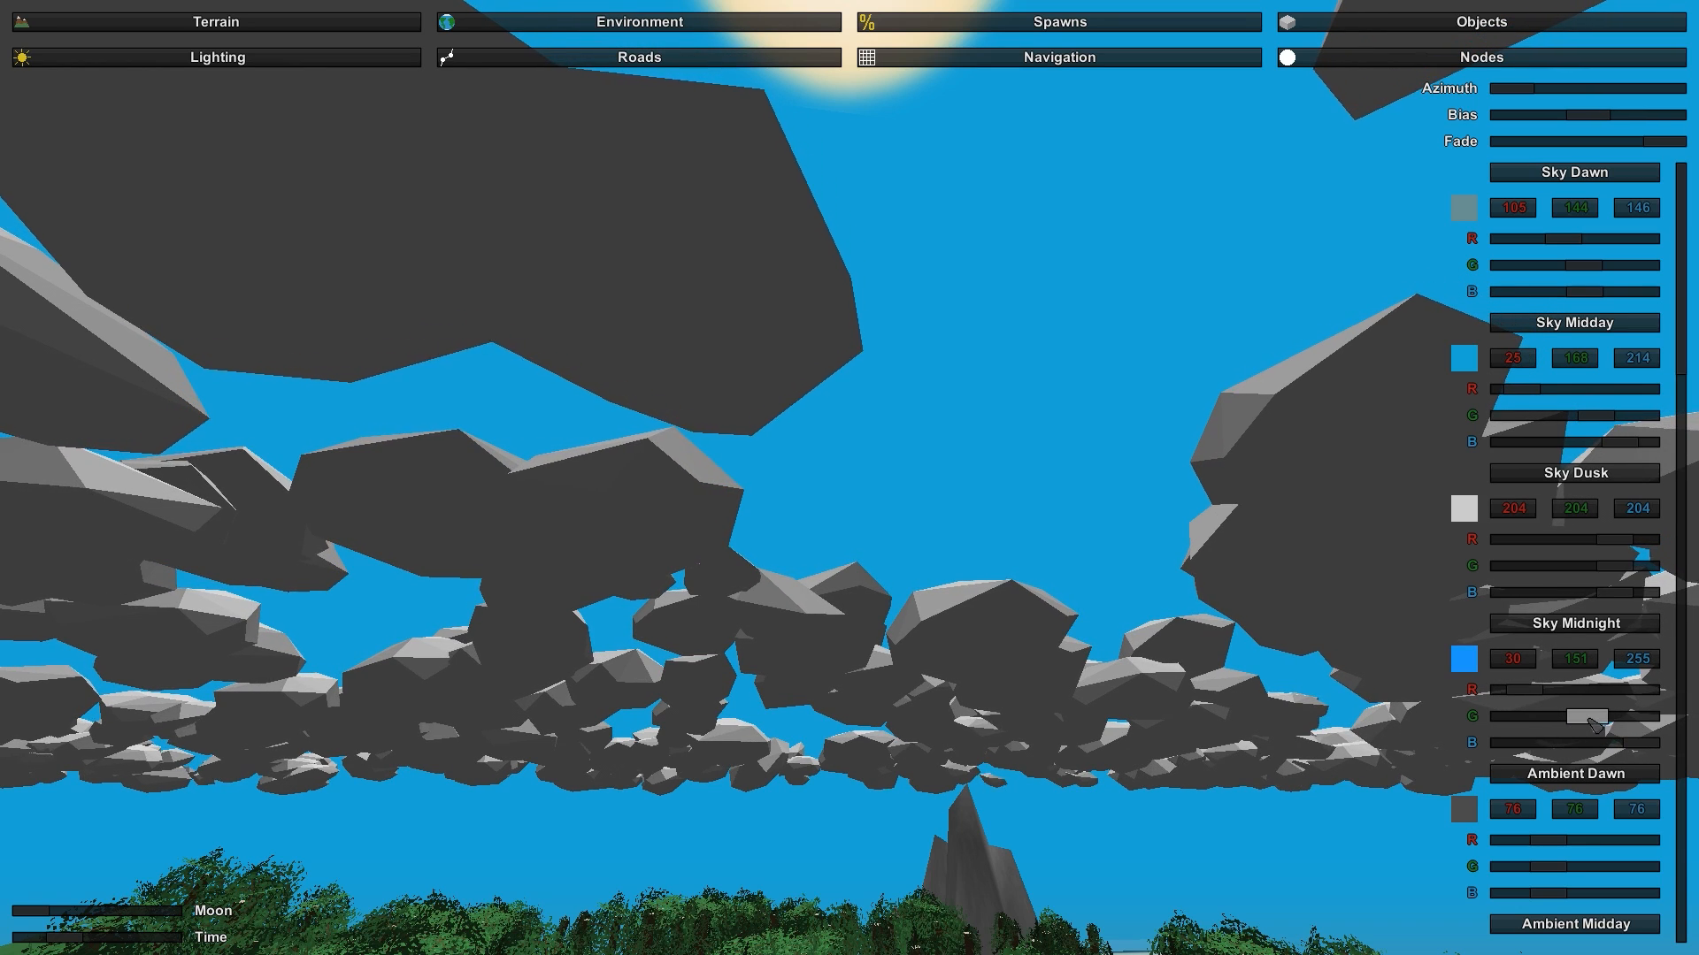
Step: Tint the Fog Midday colour teal and increase the midday fog amount
scroll(1578, 726, "down", 9)
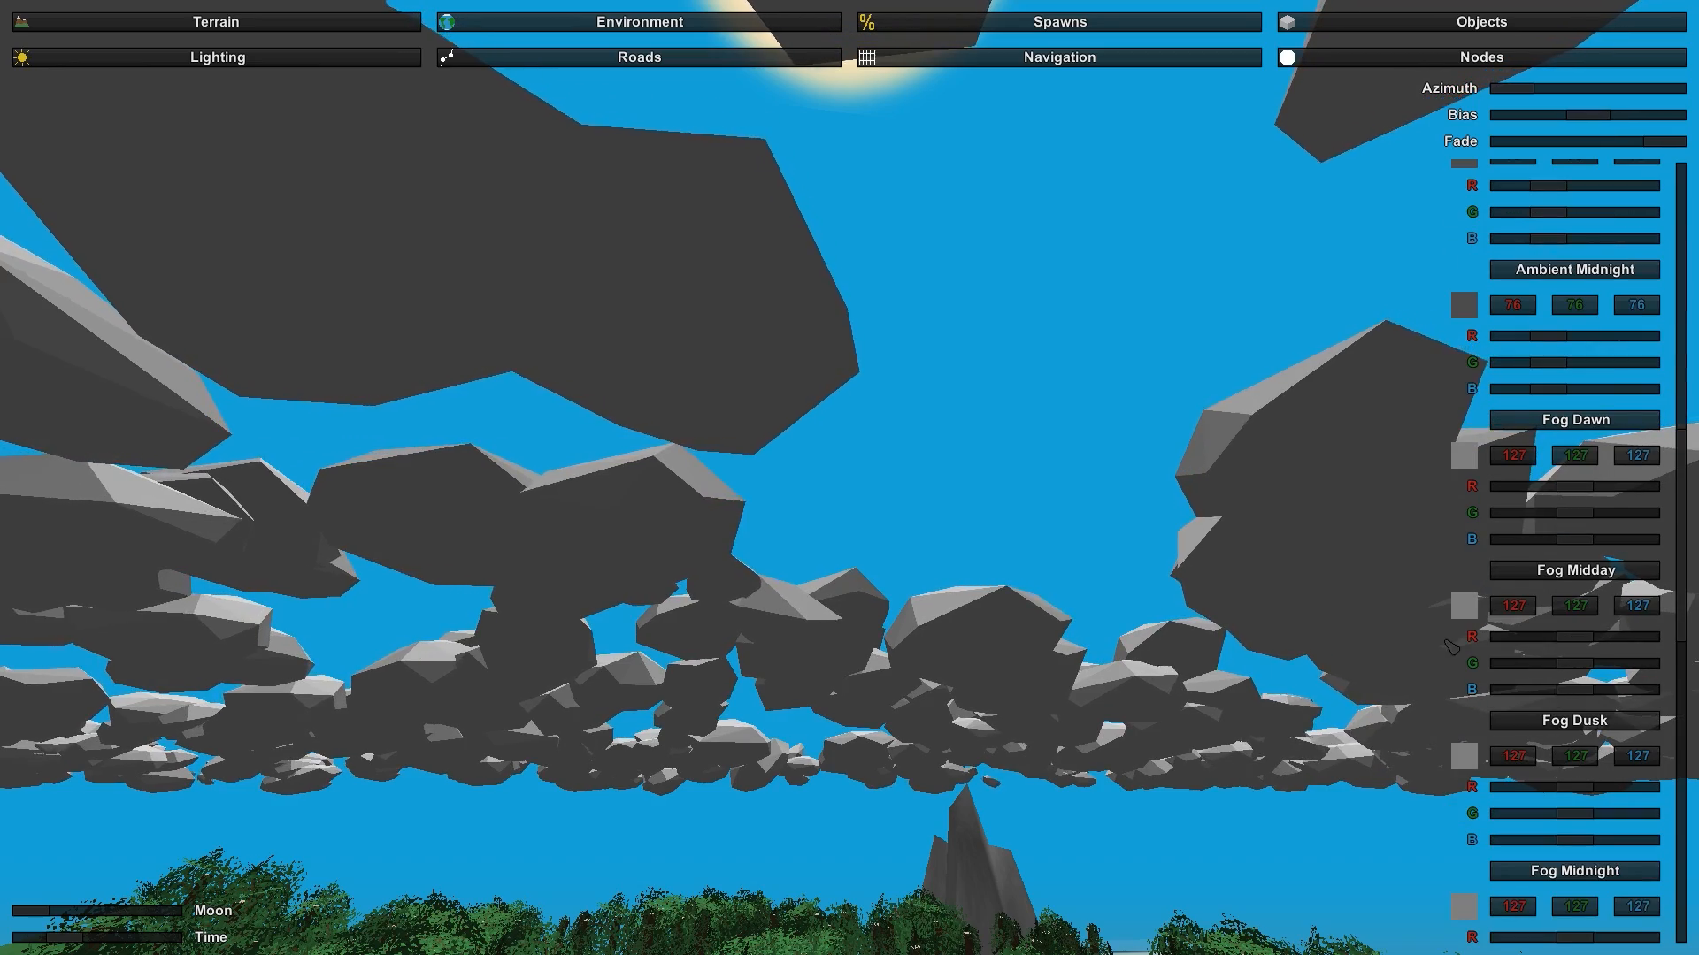
right_click_drag(1445, 641, 1421, 821)
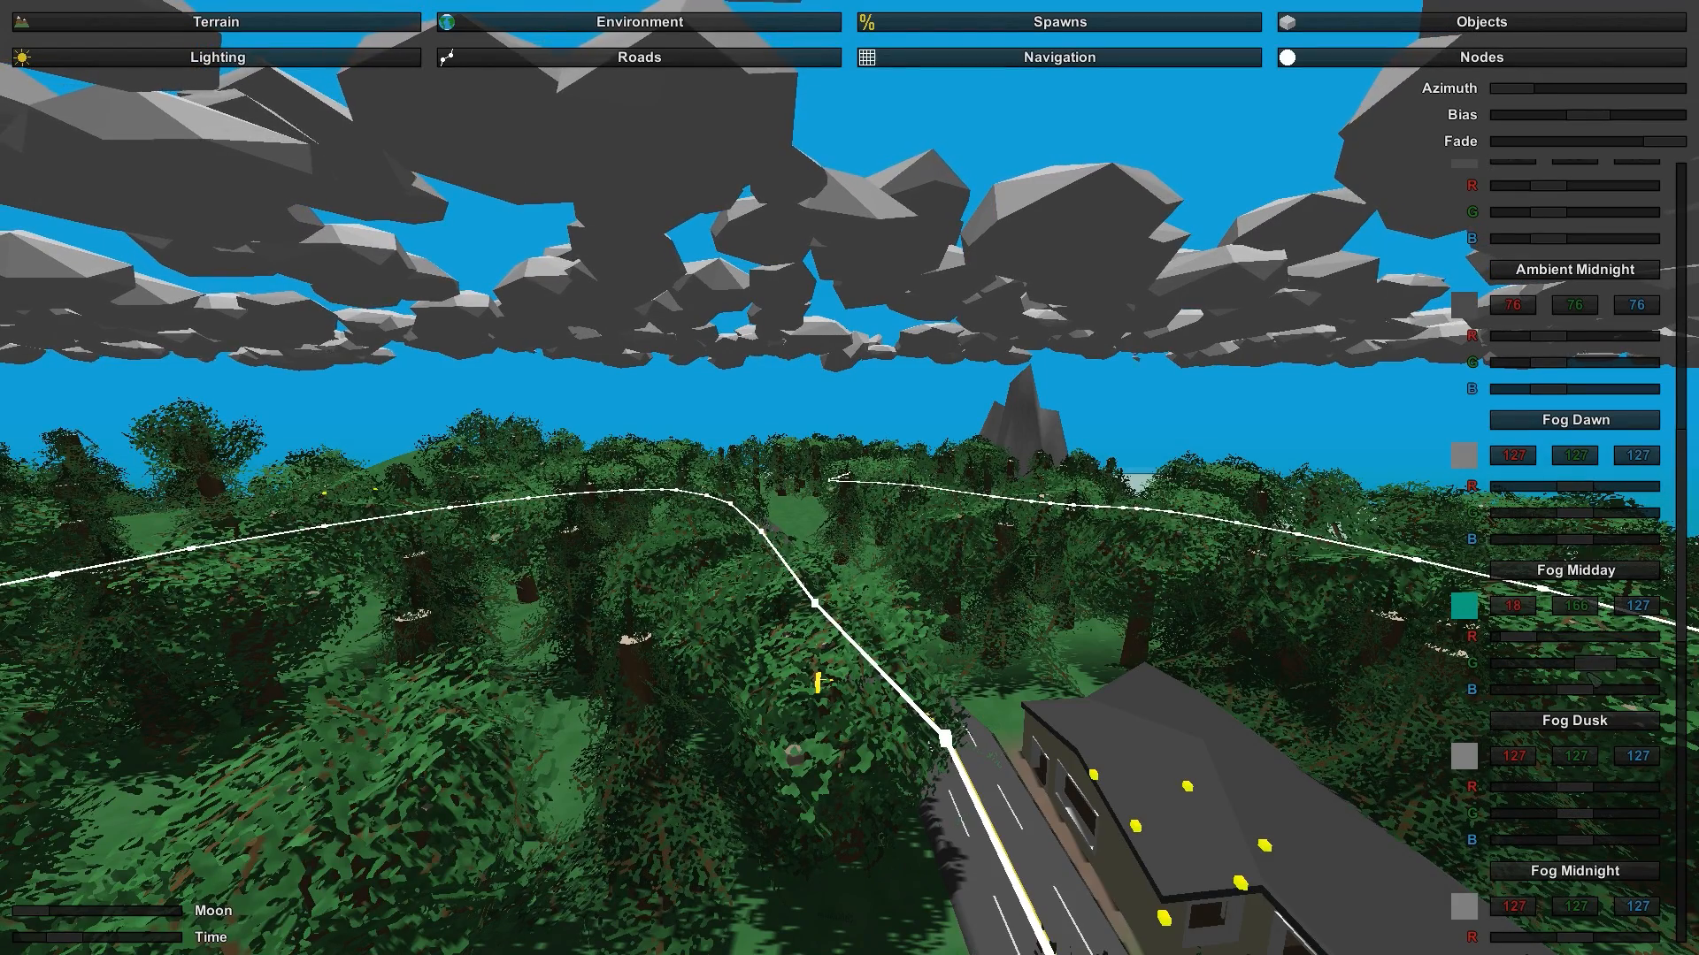
scroll(1583, 690, "down", 10)
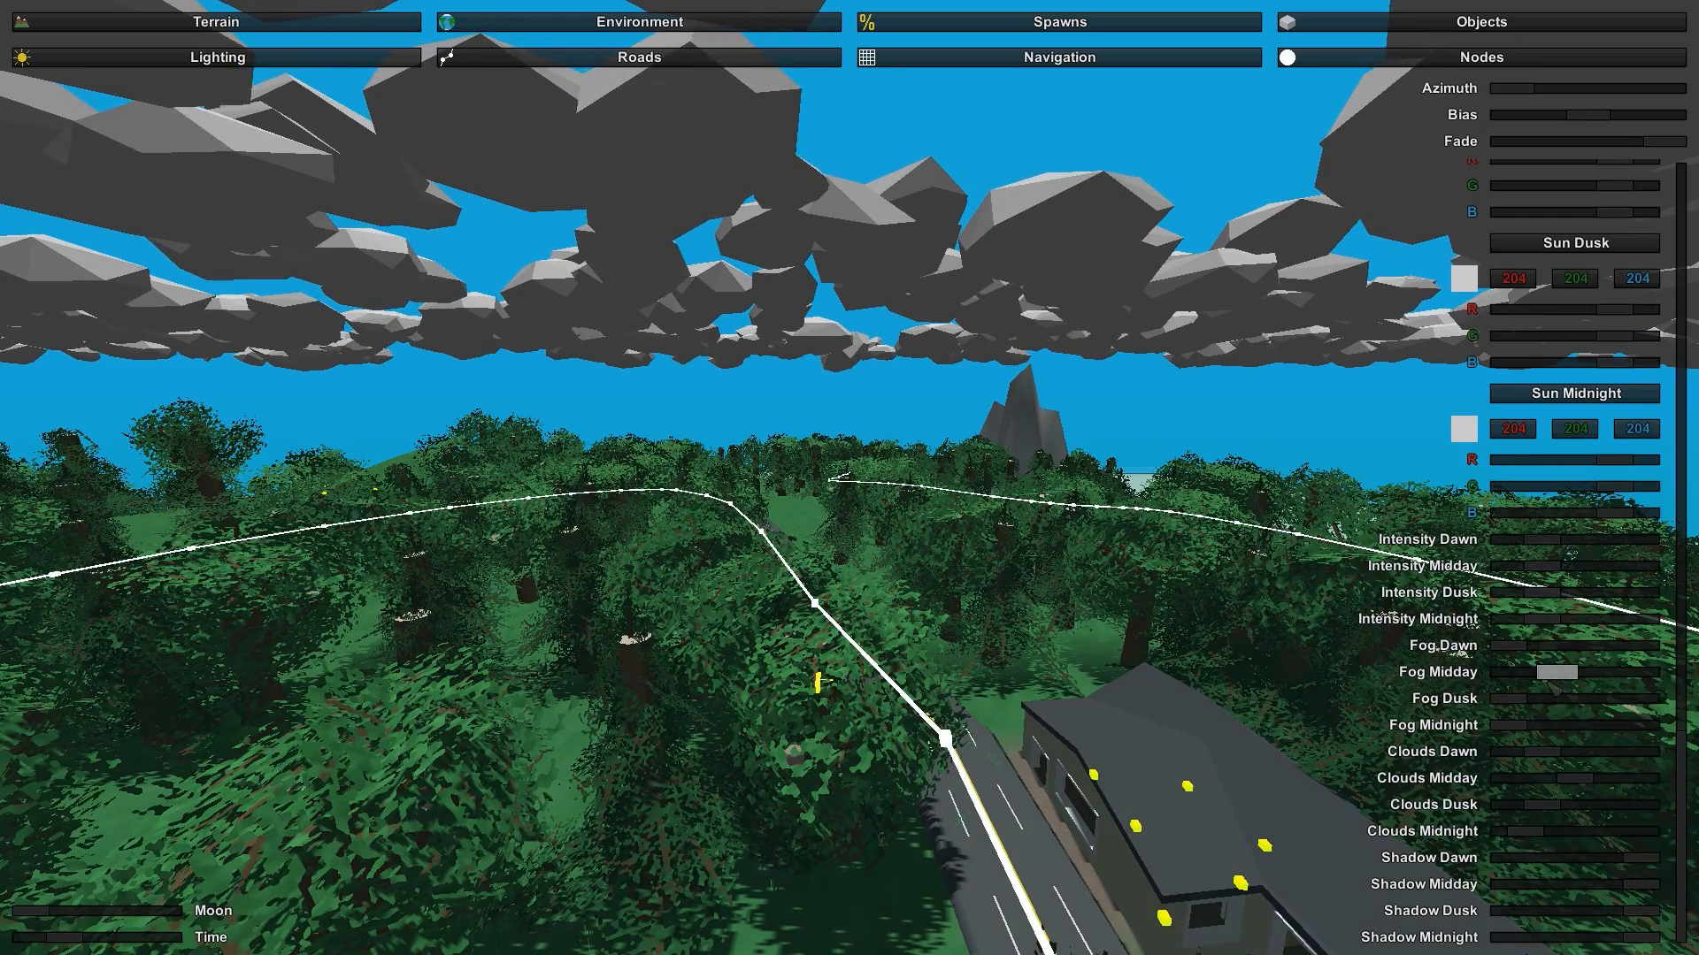
left_click_drag(1557, 672, 1605, 674)
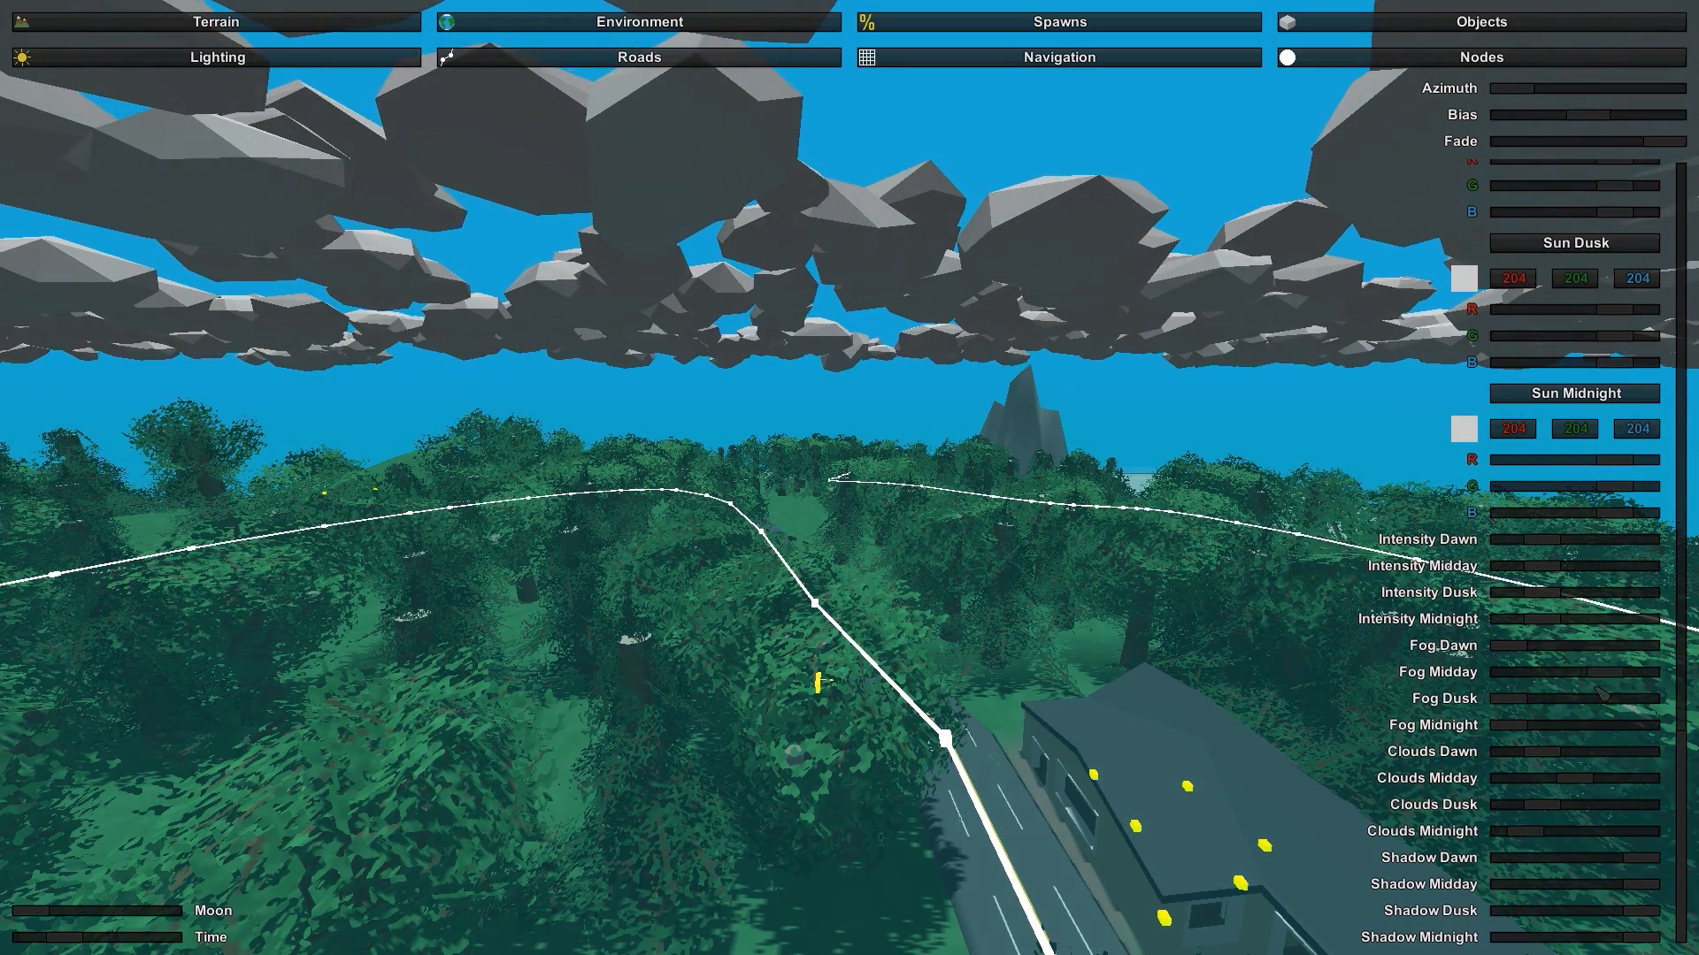
Step: Inspect the hazy island from above and reduce the Fog Midday amount to its low end
key("w")
right_click_drag(1490, 666, 1159, 743)
key("w")
key("s")
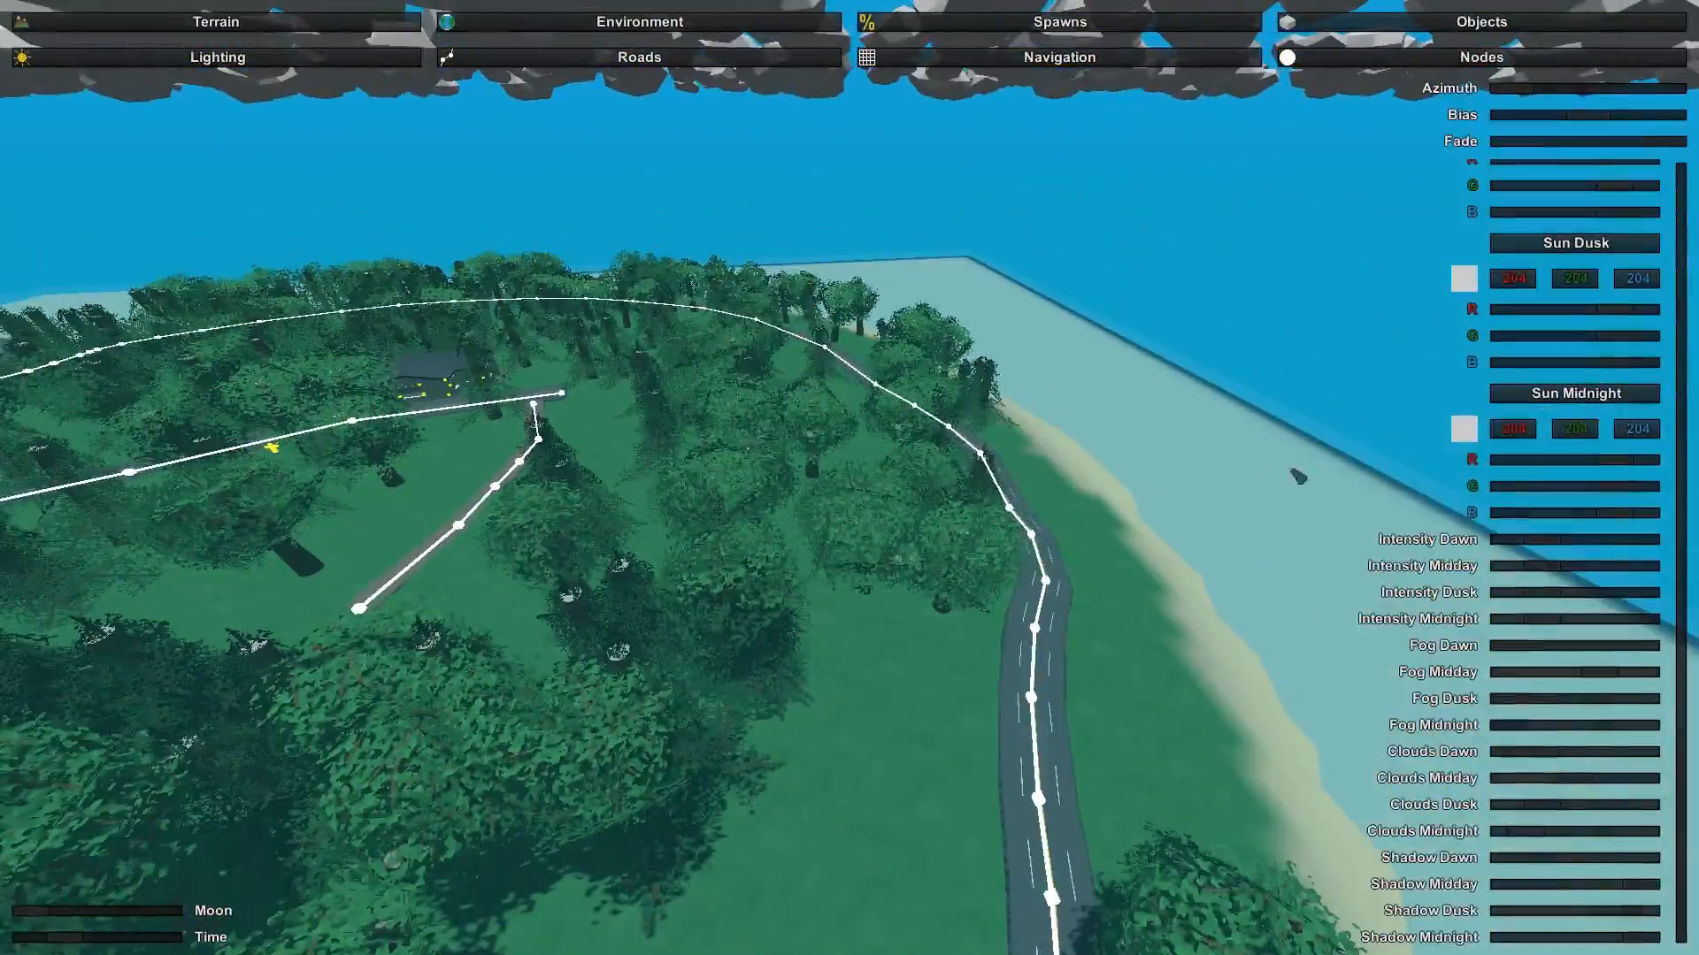
left_click_drag(1571, 678, 1544, 676)
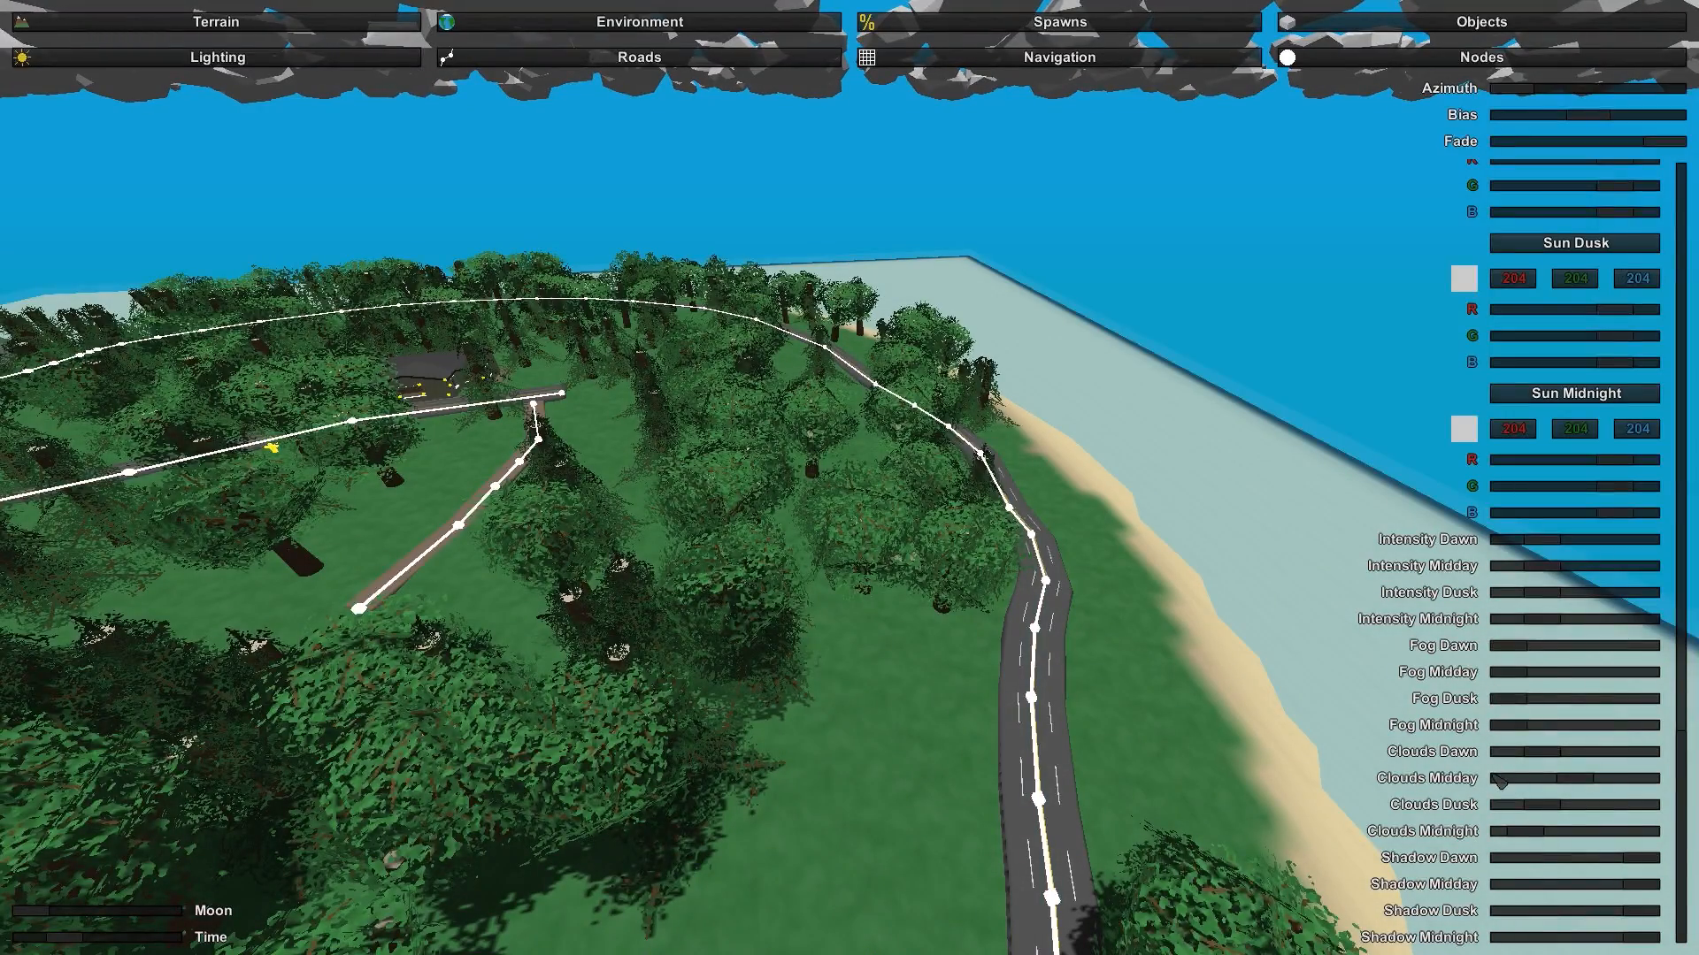
Step: Try a dense Clouds Midday amount and reduce it to a sparse scattering of clouds
left_click_drag(1591, 786, 1641, 787)
right_click_drag(1592, 796, 1272, 758)
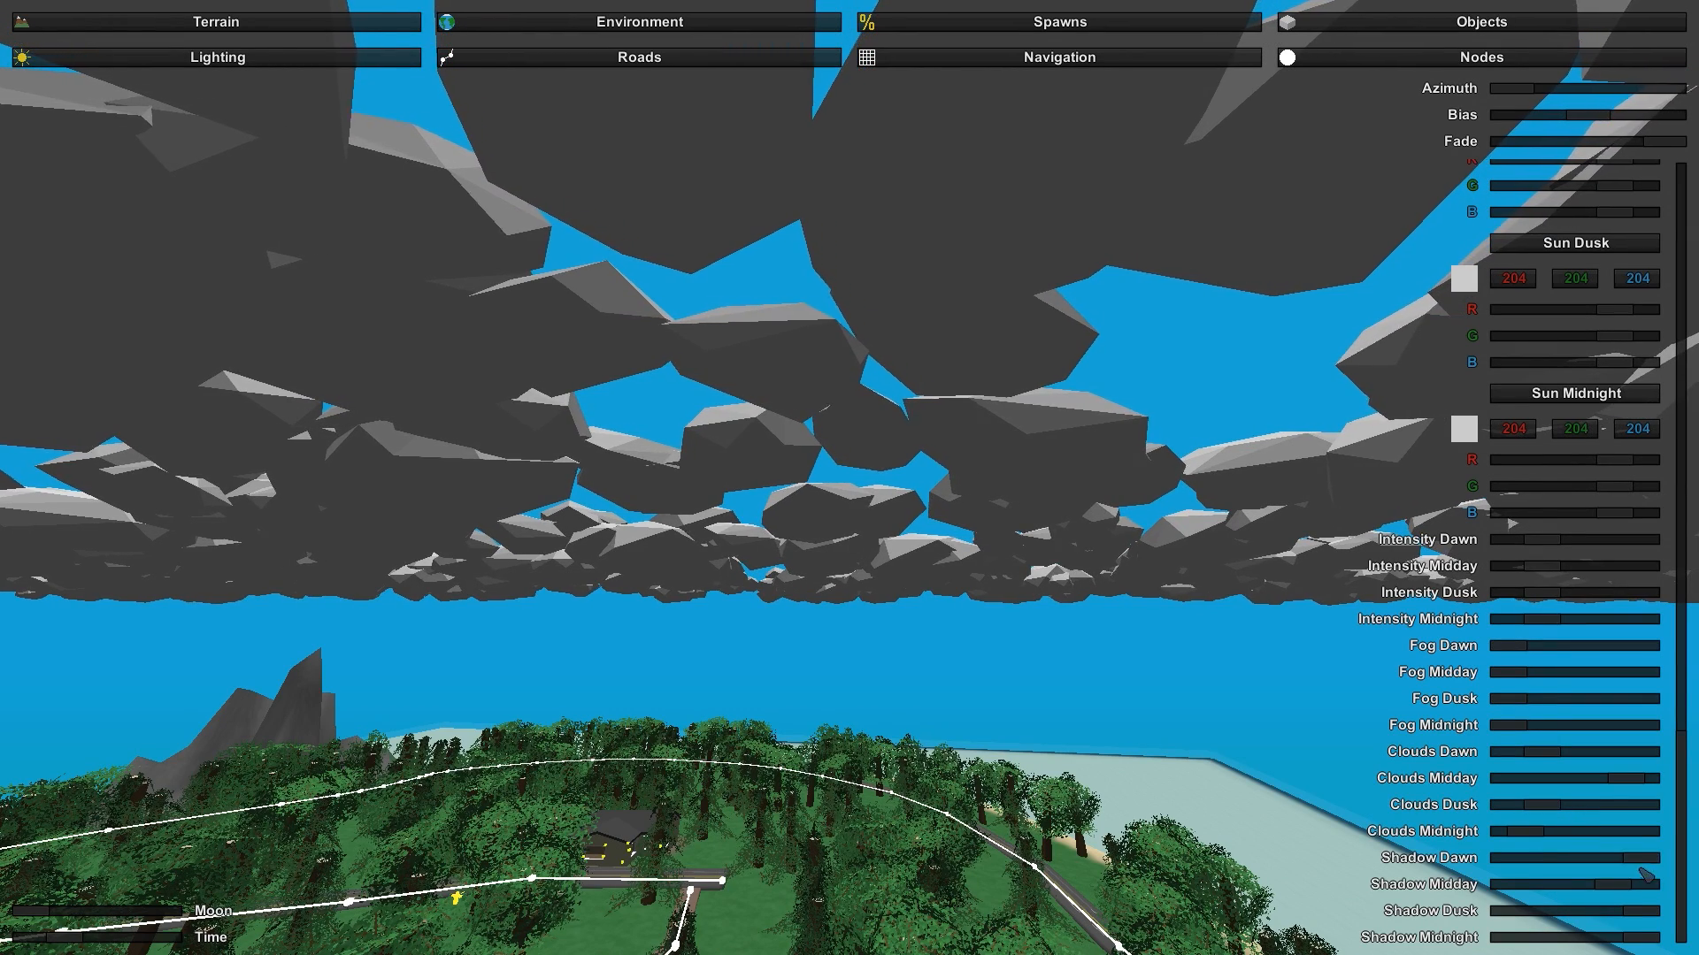
left_click_drag(1639, 784, 1514, 782)
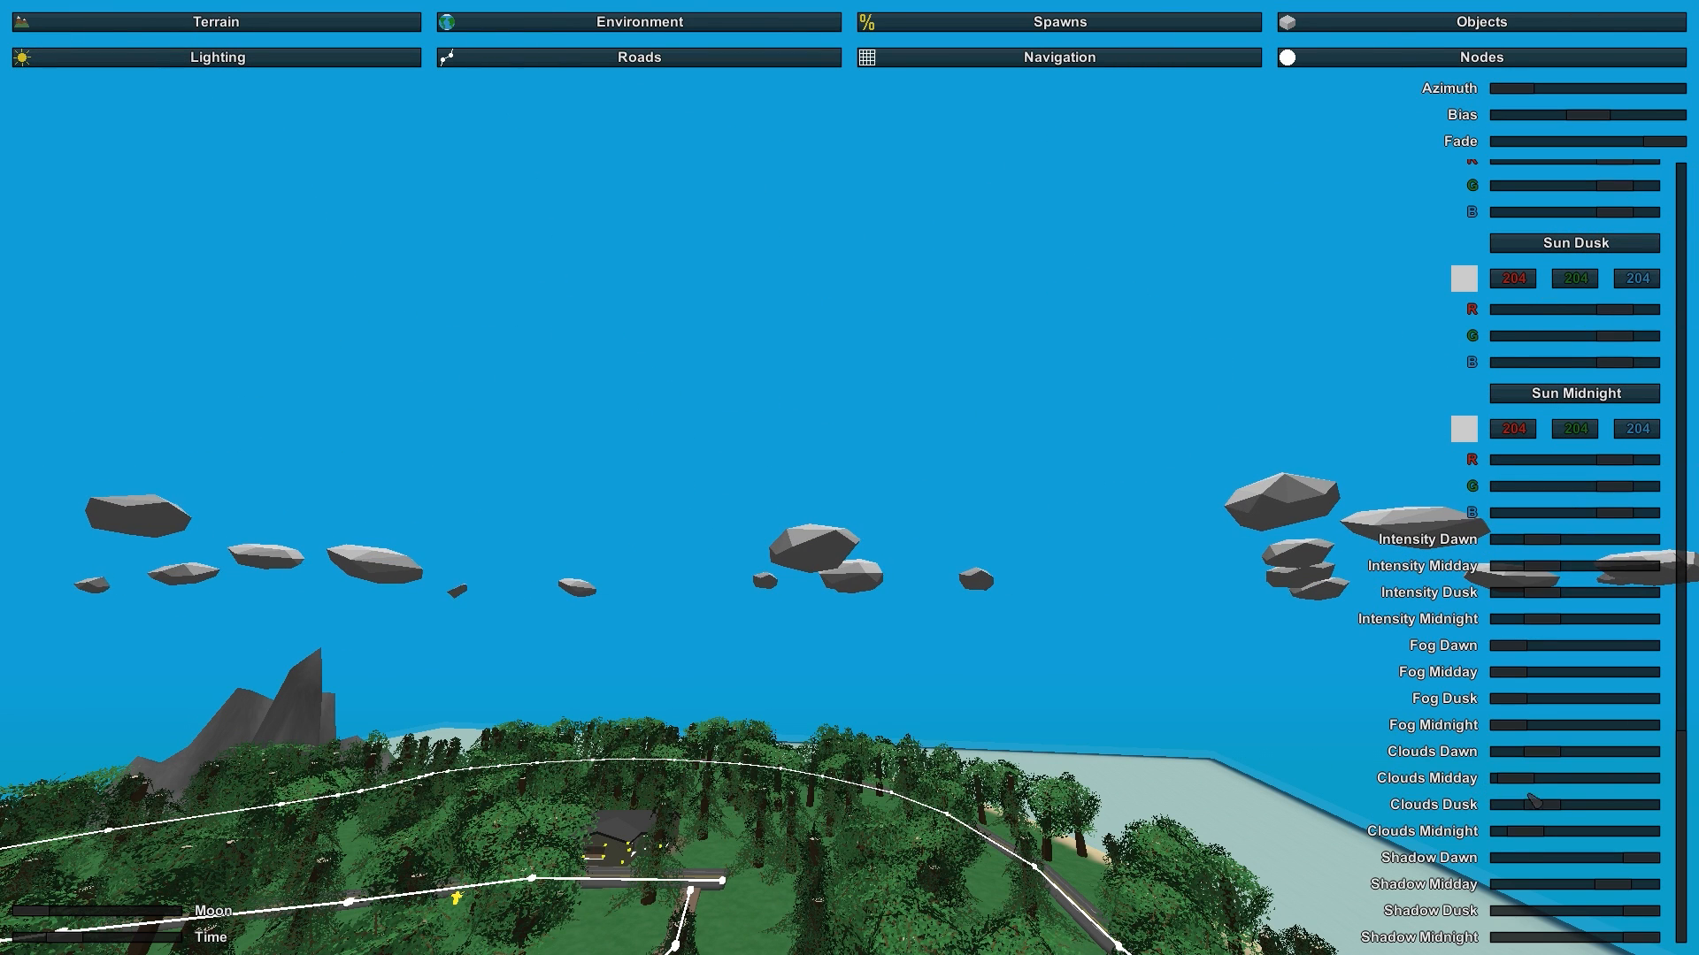
Step: Raise the Clouds Midday amount slightly and look over the cloud cover above the island
left_click_drag(1537, 787, 1540, 787)
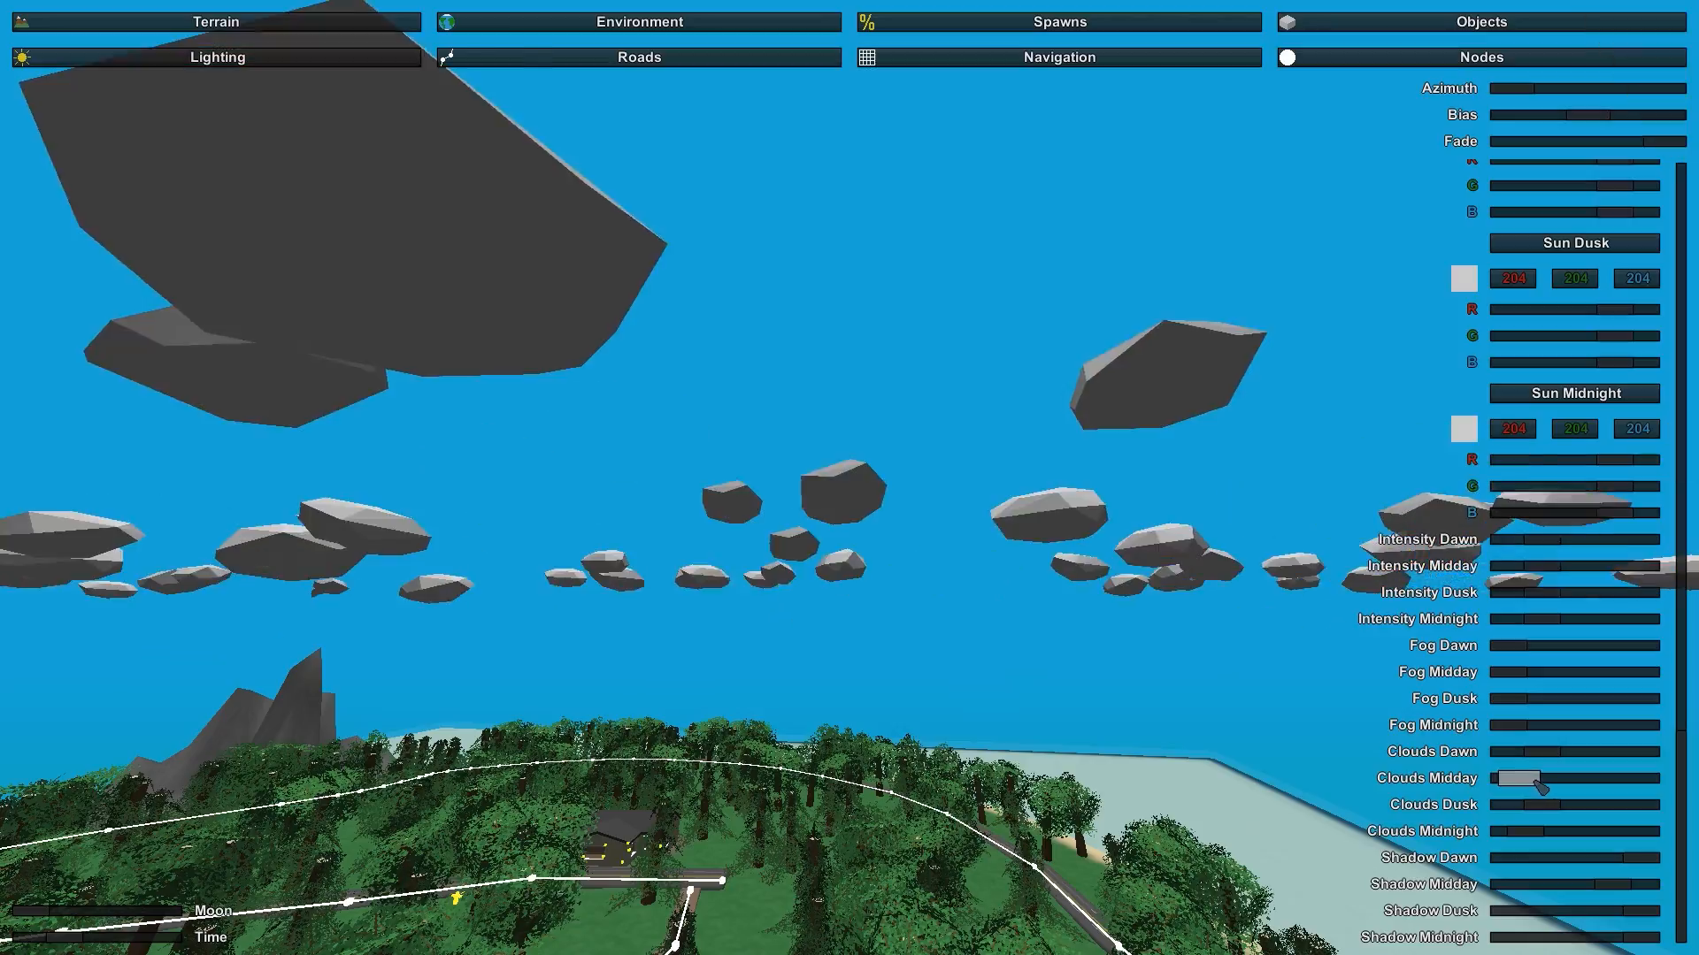
key("s")
right_click_drag(826, 593, 1101, 593)
key("w")
key("s")
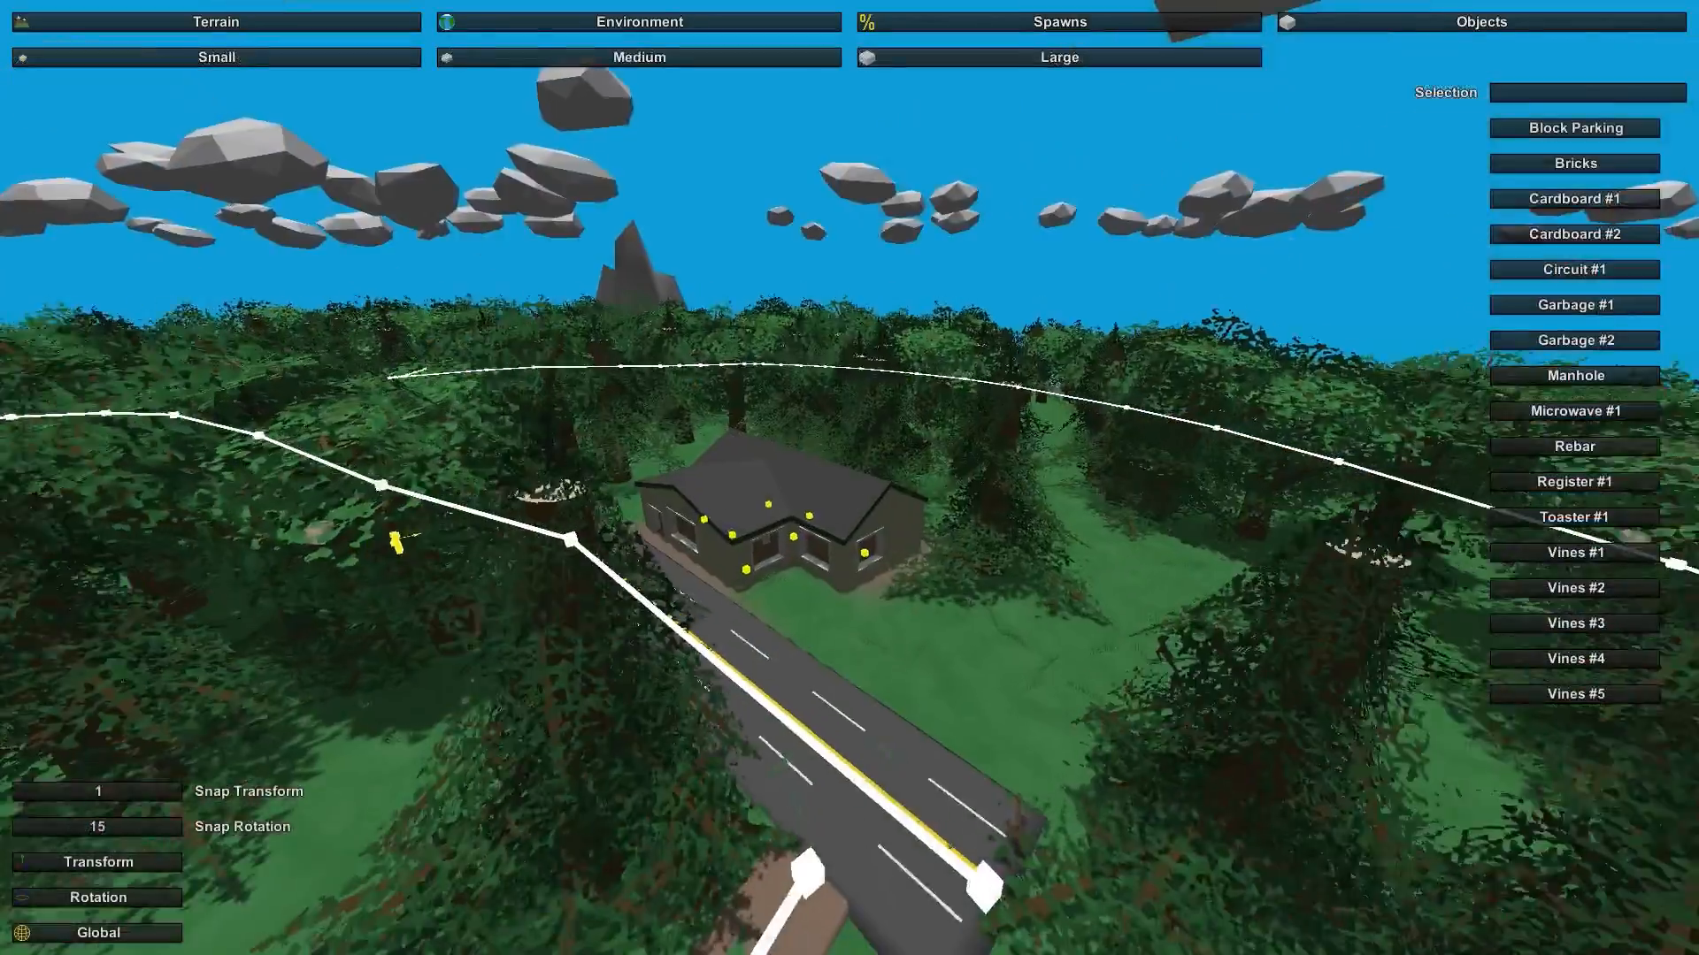
Step: Place a Vines #1 object at the roadside wall of the house and shift it along the wall
key("w")
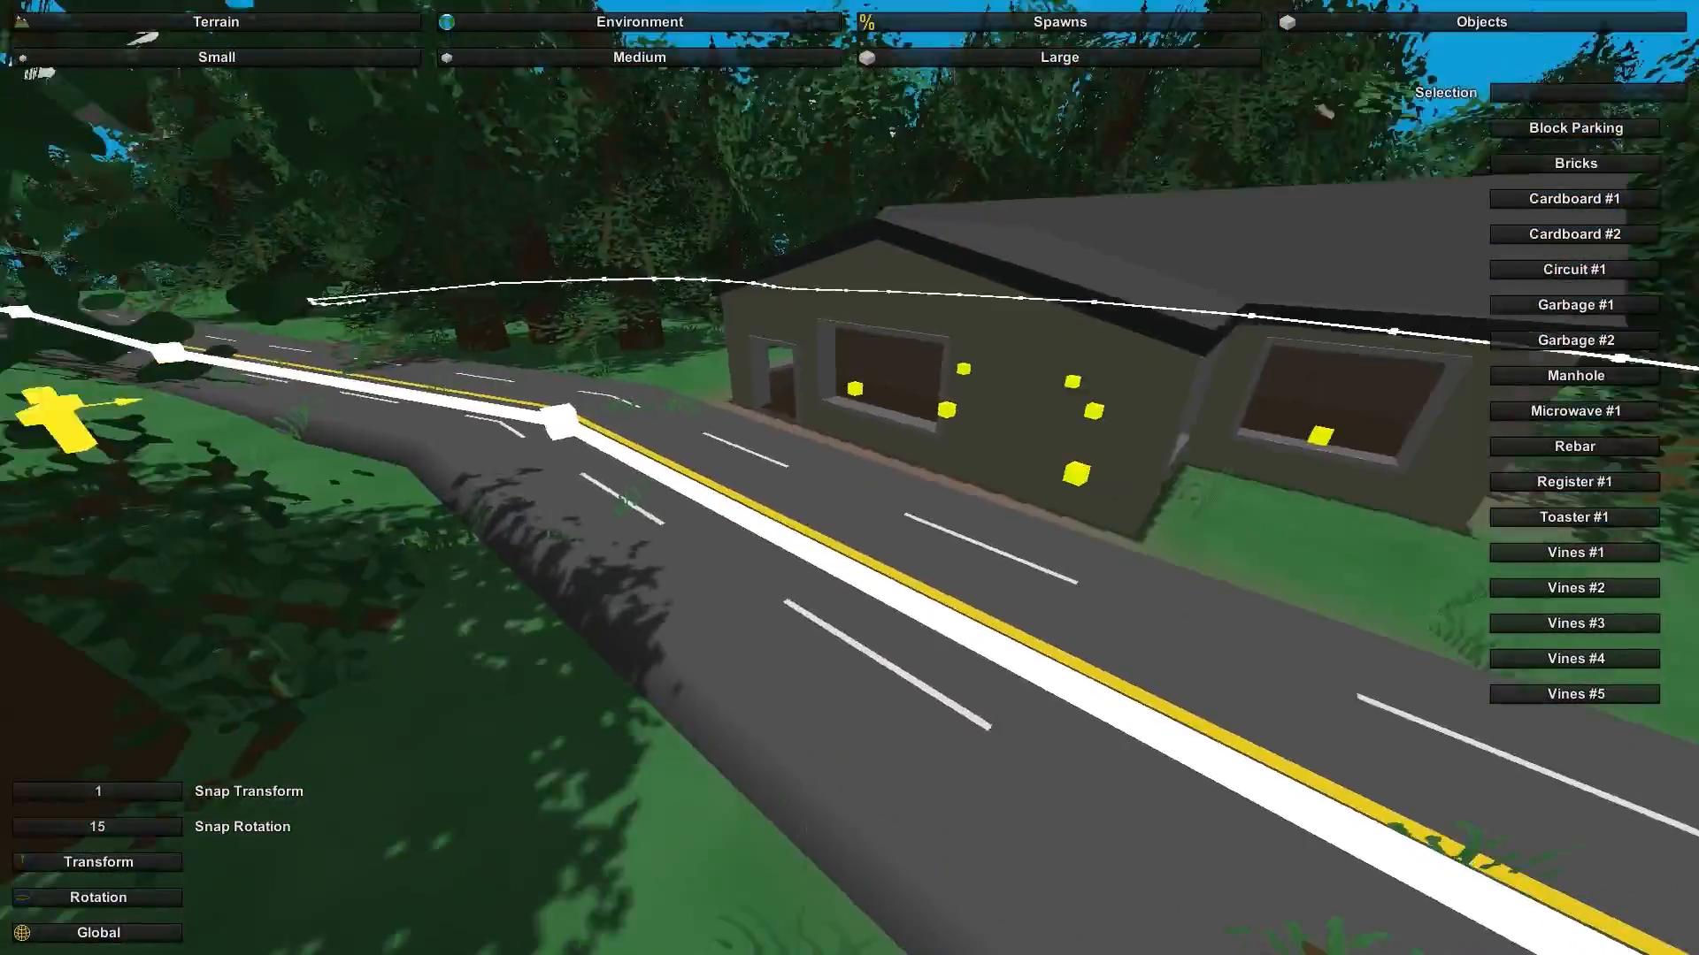
key("w")
right_click_drag(850, 478, 938, 438)
key("d")
key("s")
key("w")
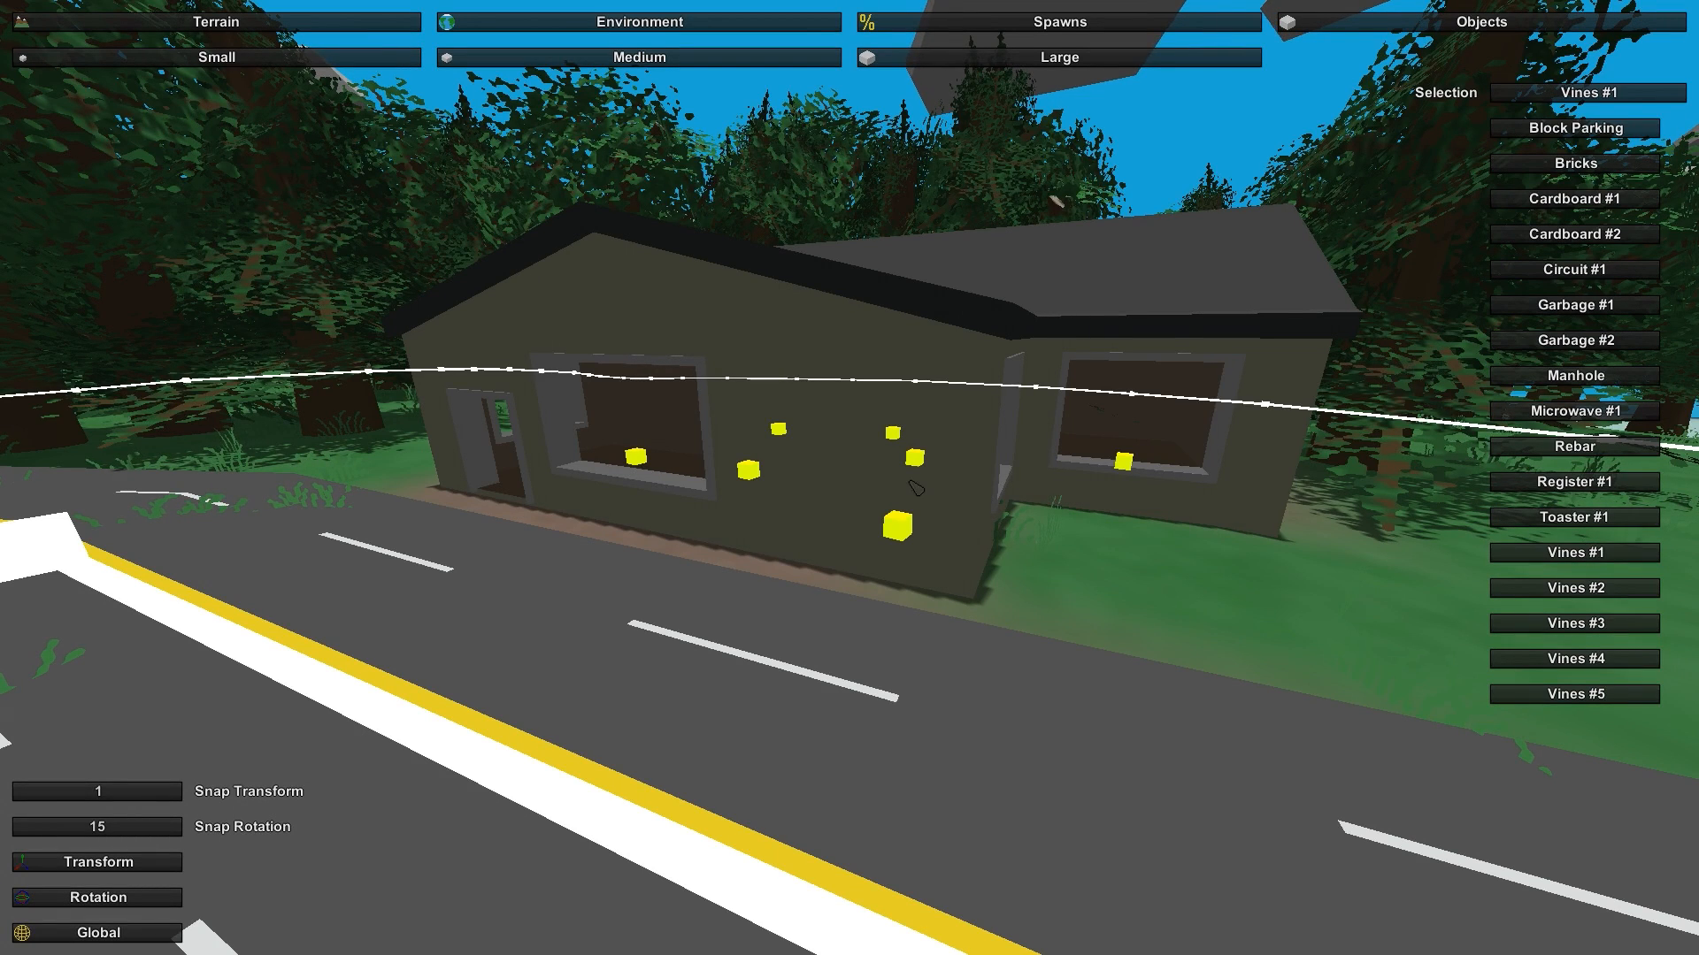
key("e")
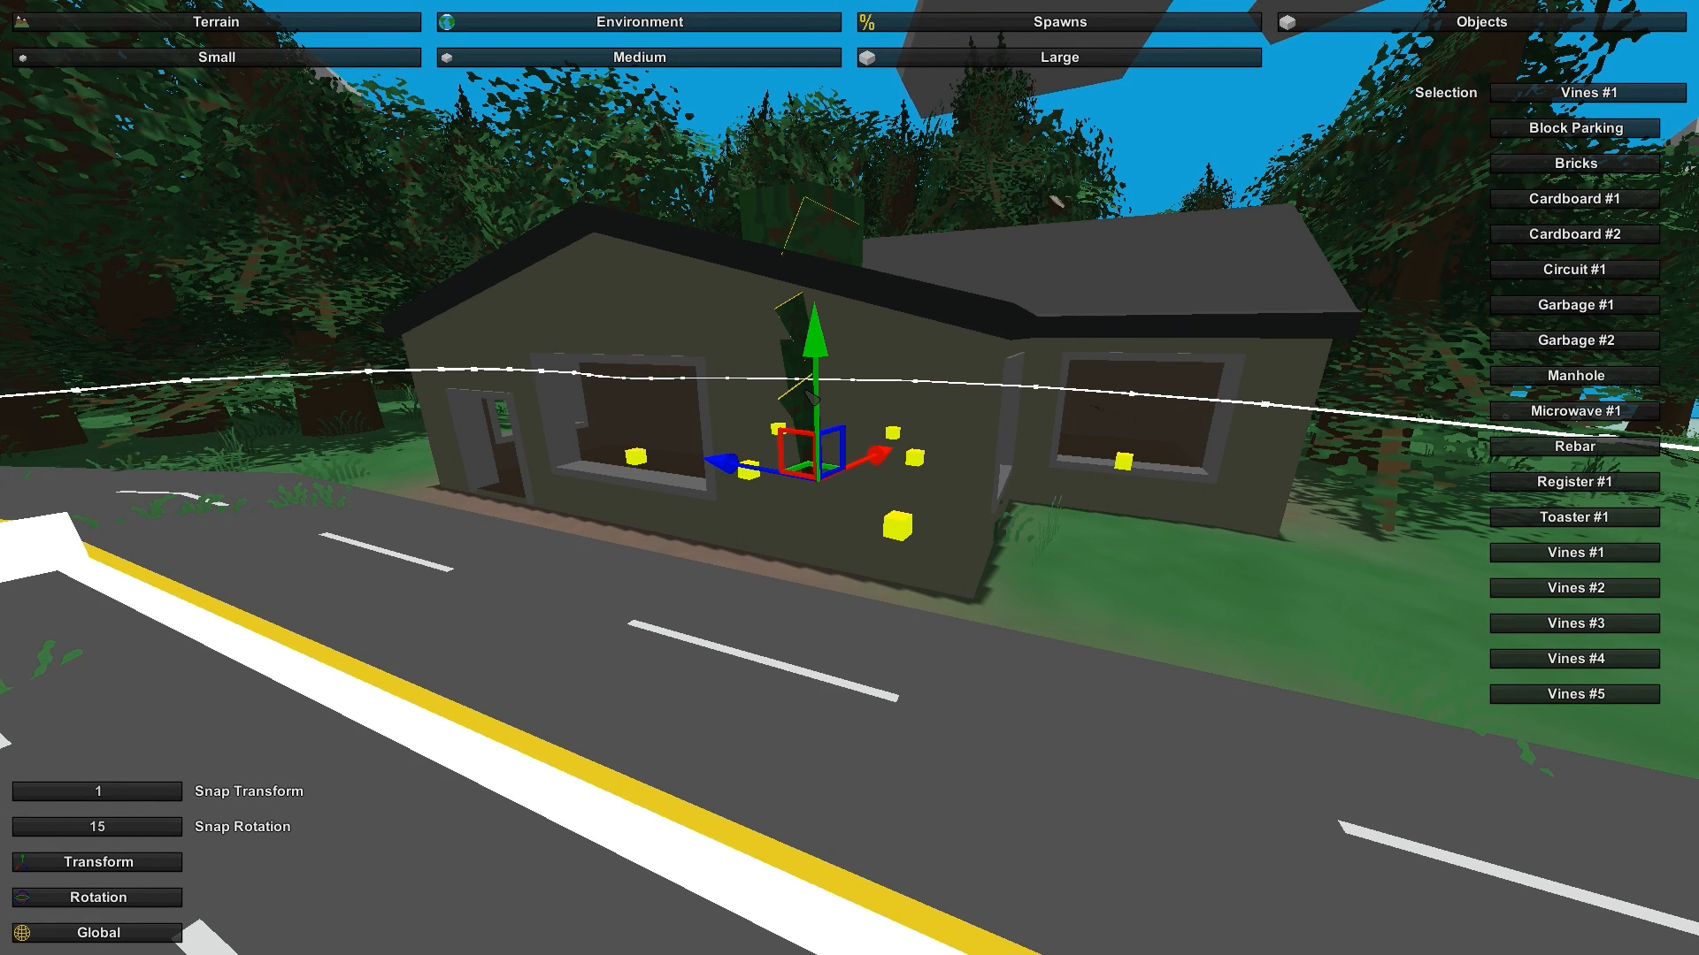
left_click_drag(879, 458, 815, 482)
Step: Move the Vines #1 object into the recessed corner beside the house's windows and lower it to the ground
key("a")
right_click_drag(815, 481, 787, 460)
key("w")
key("s")
key("w")
key("d")
key("s")
key("w")
left_click_drag(818, 473, 873, 498)
left_click_drag(737, 511, 1029, 450)
left_click_drag(1121, 363, 1125, 524)
Step: Place a Vines #2 object in the recessed corner of the house and rotate it against the window wall
key("s")
right_click_drag(1126, 524, 1150, 628)
key("w")
key("s")
right_click_drag(849, 478, 836, 655)
key("w")
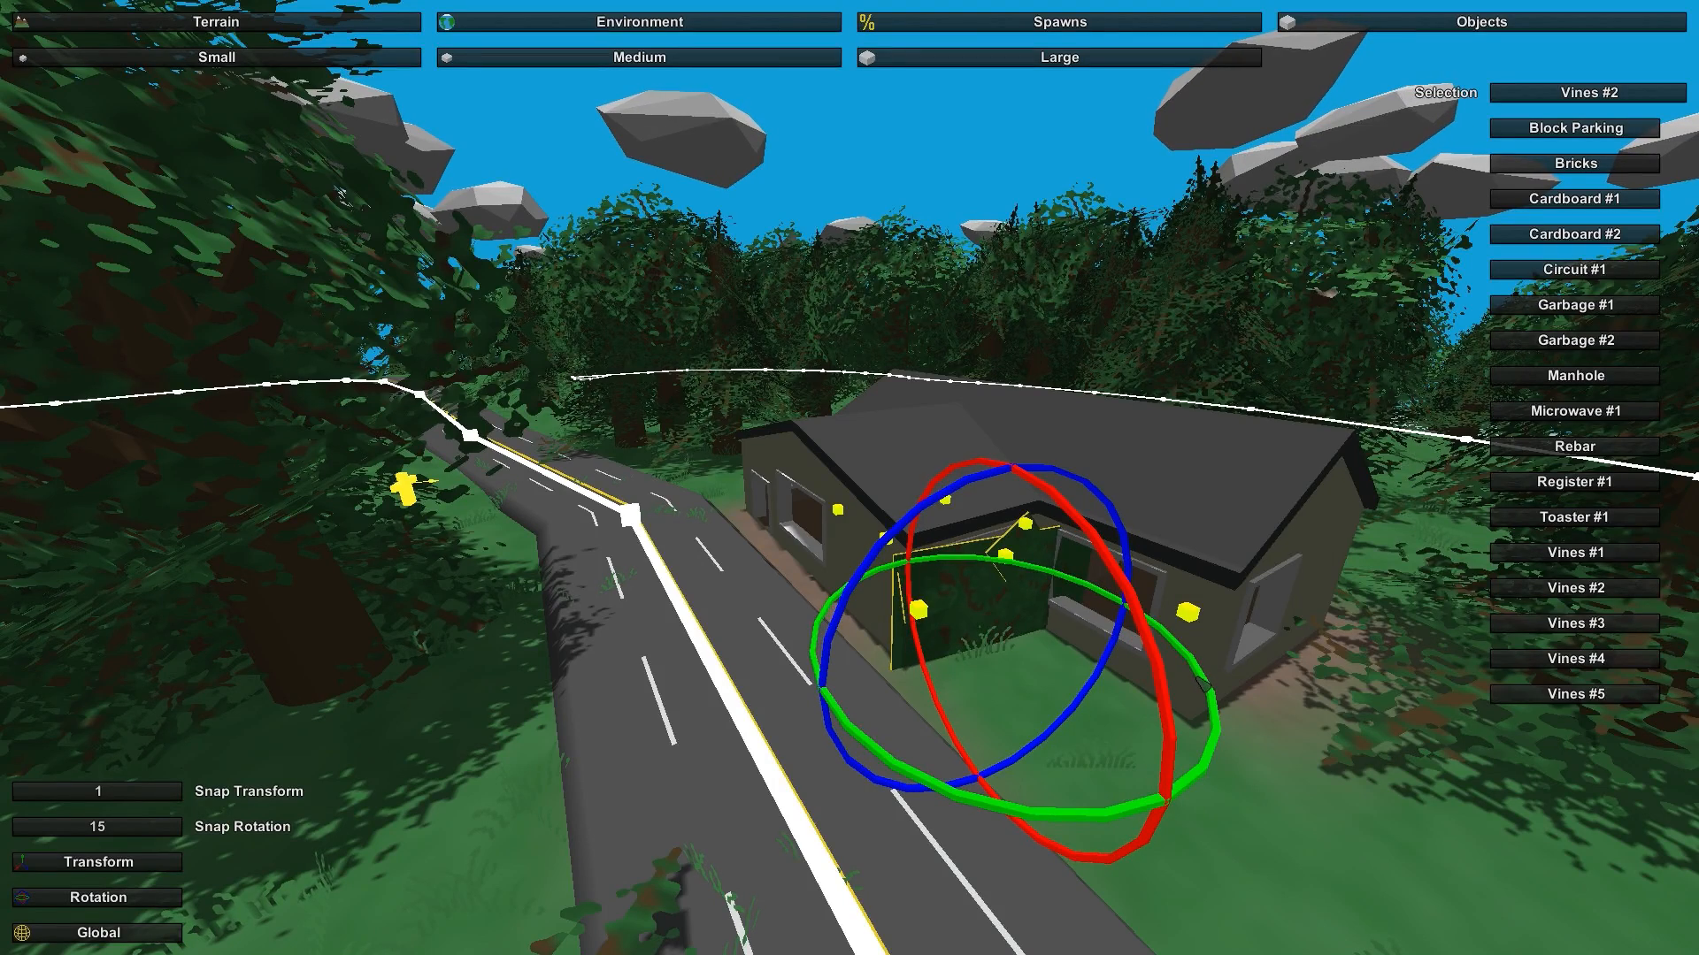
left_click_drag(1201, 690, 1169, 646)
right_click_drag(1169, 646, 1090, 648)
key("w")
key("s")
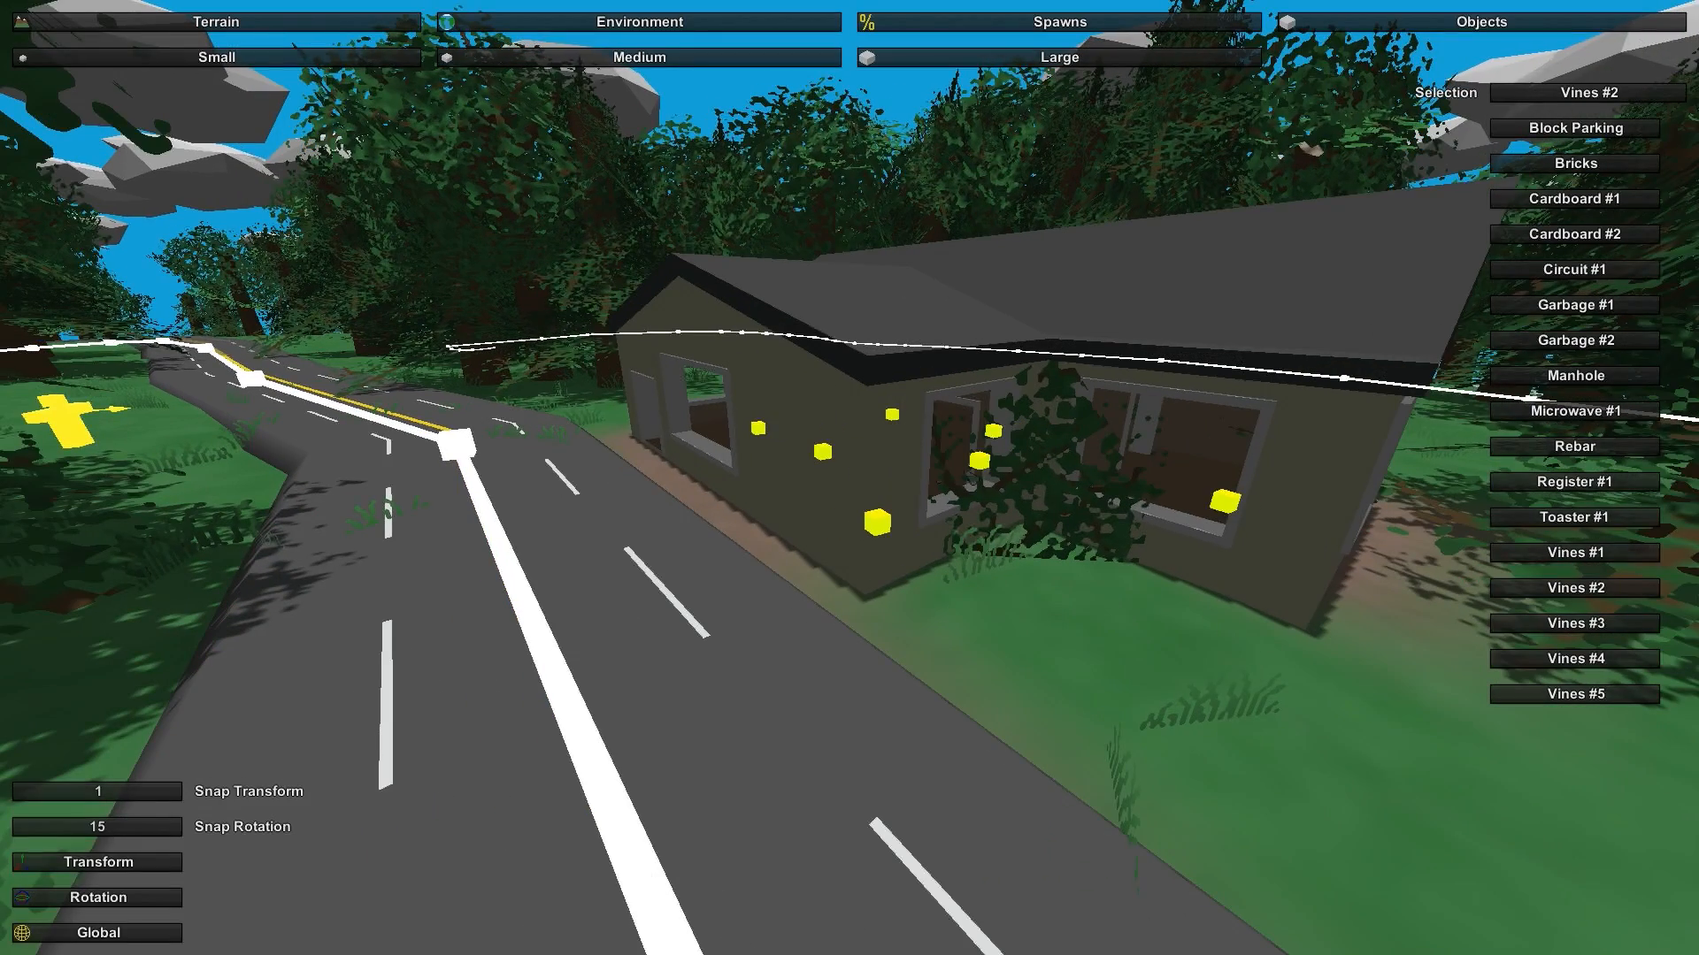
Step: Move the Vines #1 object out of the recess to the house's outer corner near the road
left_click(1008, 587)
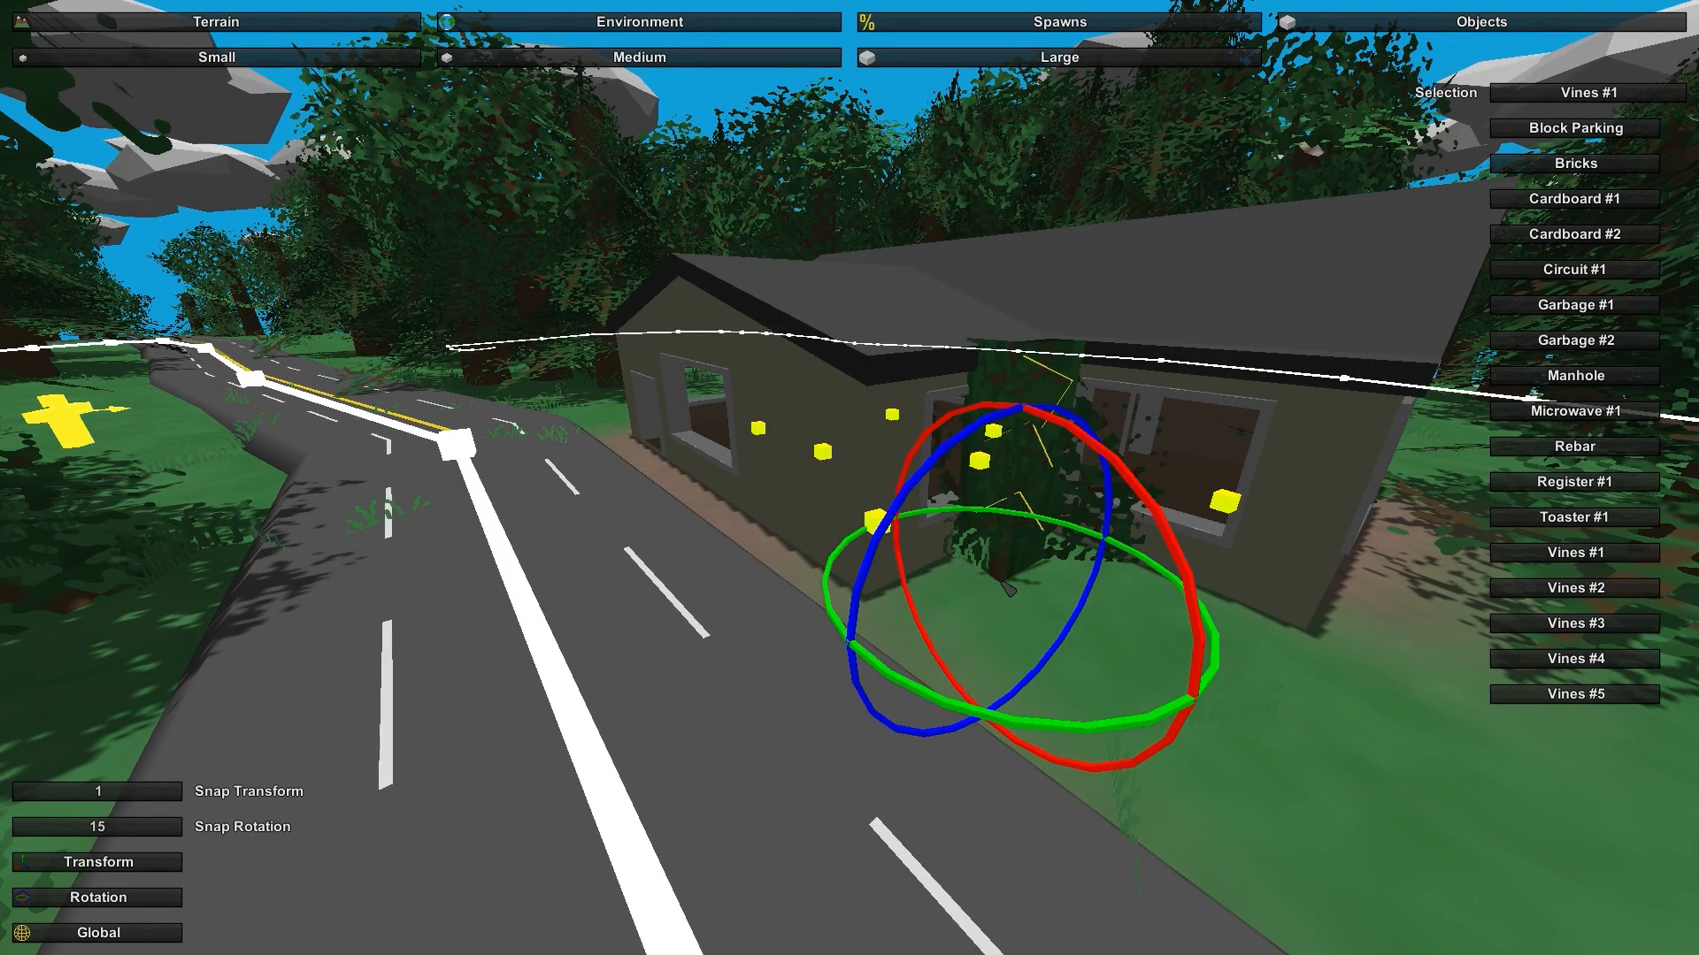
key("q")
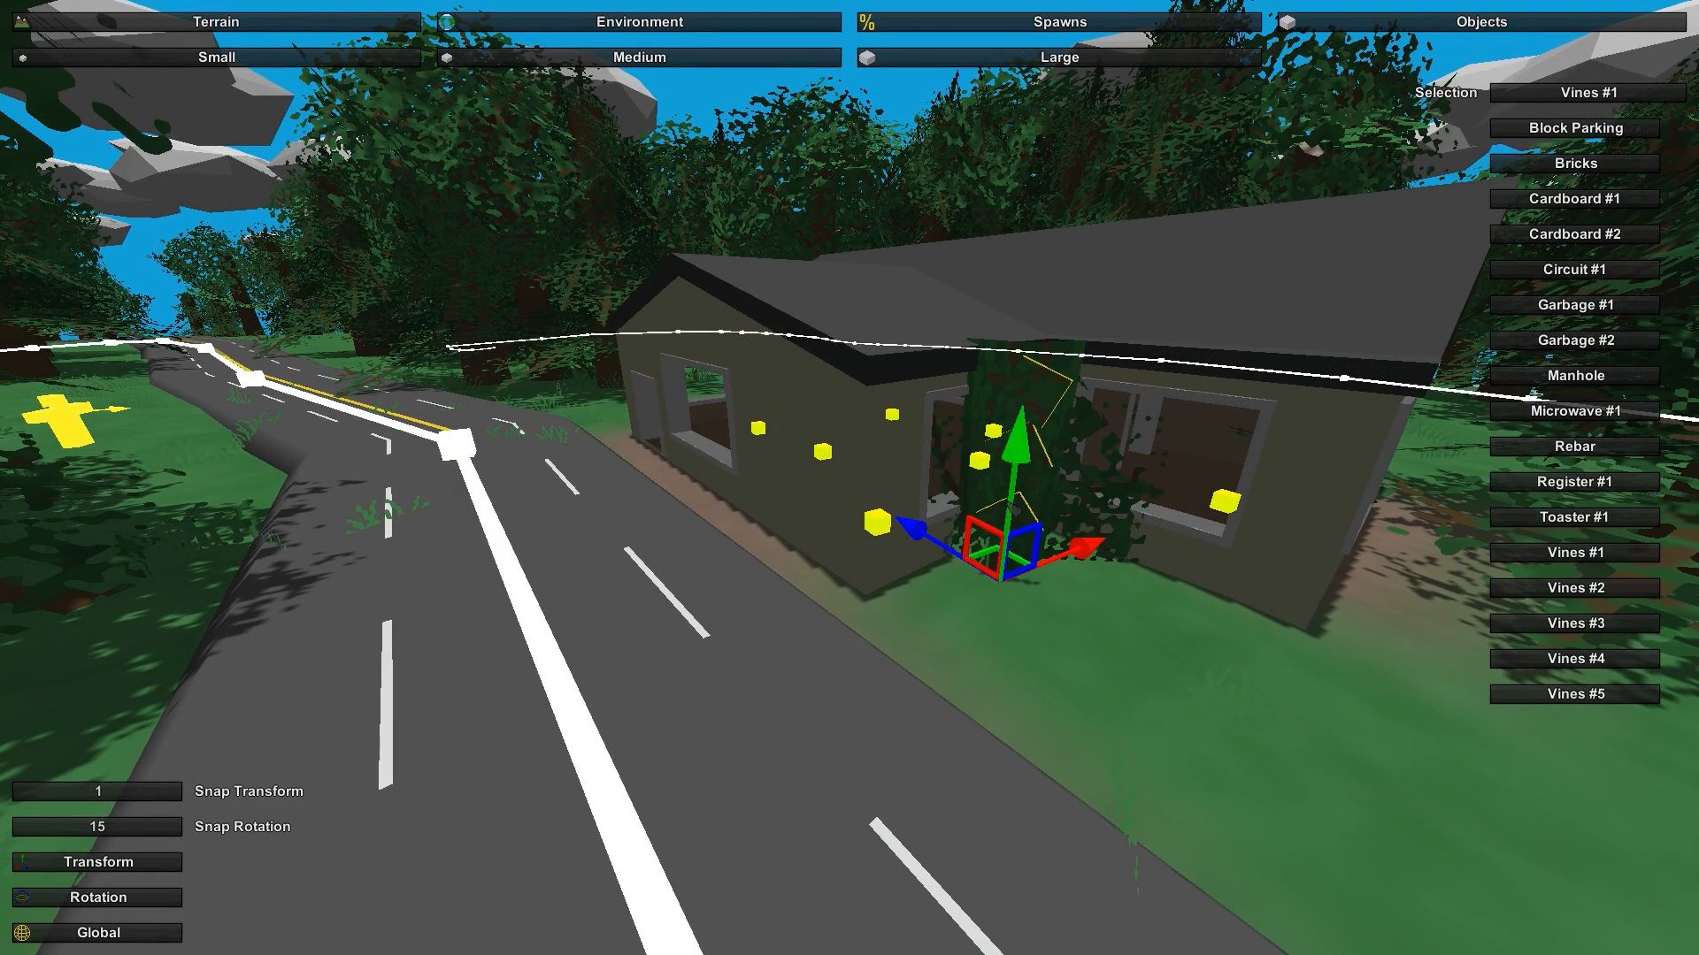
left_click_drag(1076, 559, 964, 573)
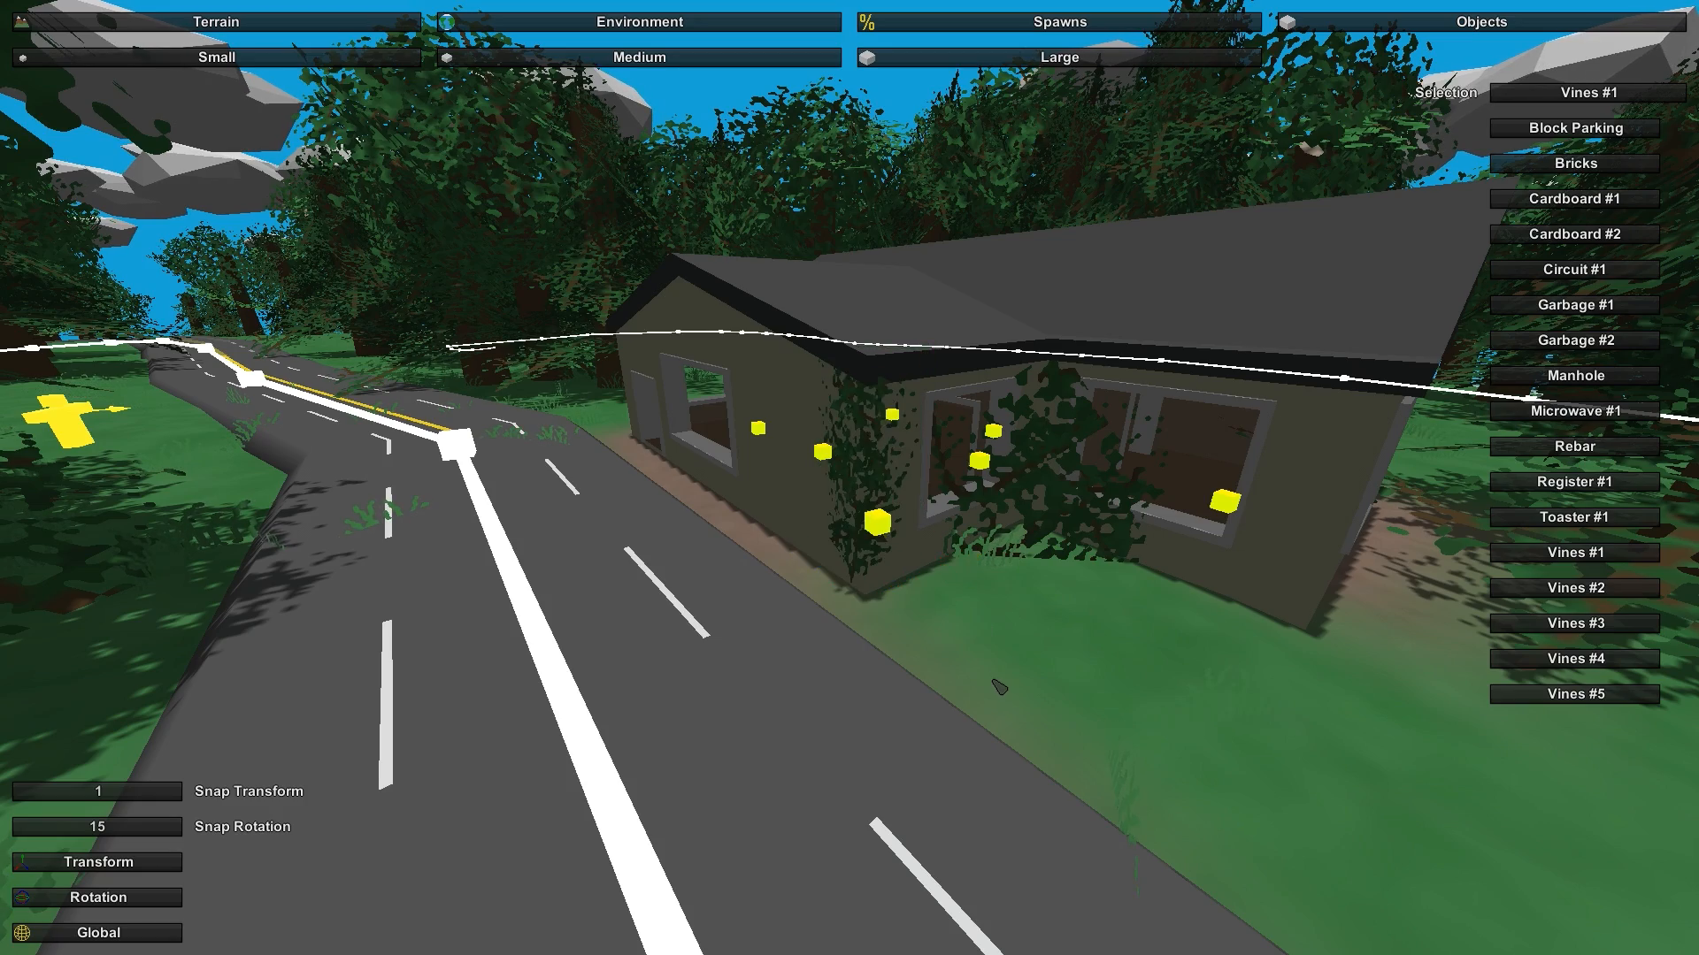
Step: Place a Vines #3 object by the roadside front of the house and rotate it parallel to the wall
key("w")
right_click_drag(992, 681, 1299, 675)
key("a")
key("d")
key("s")
key("w")
key("a")
right_click_drag(591, 466, 856, 467)
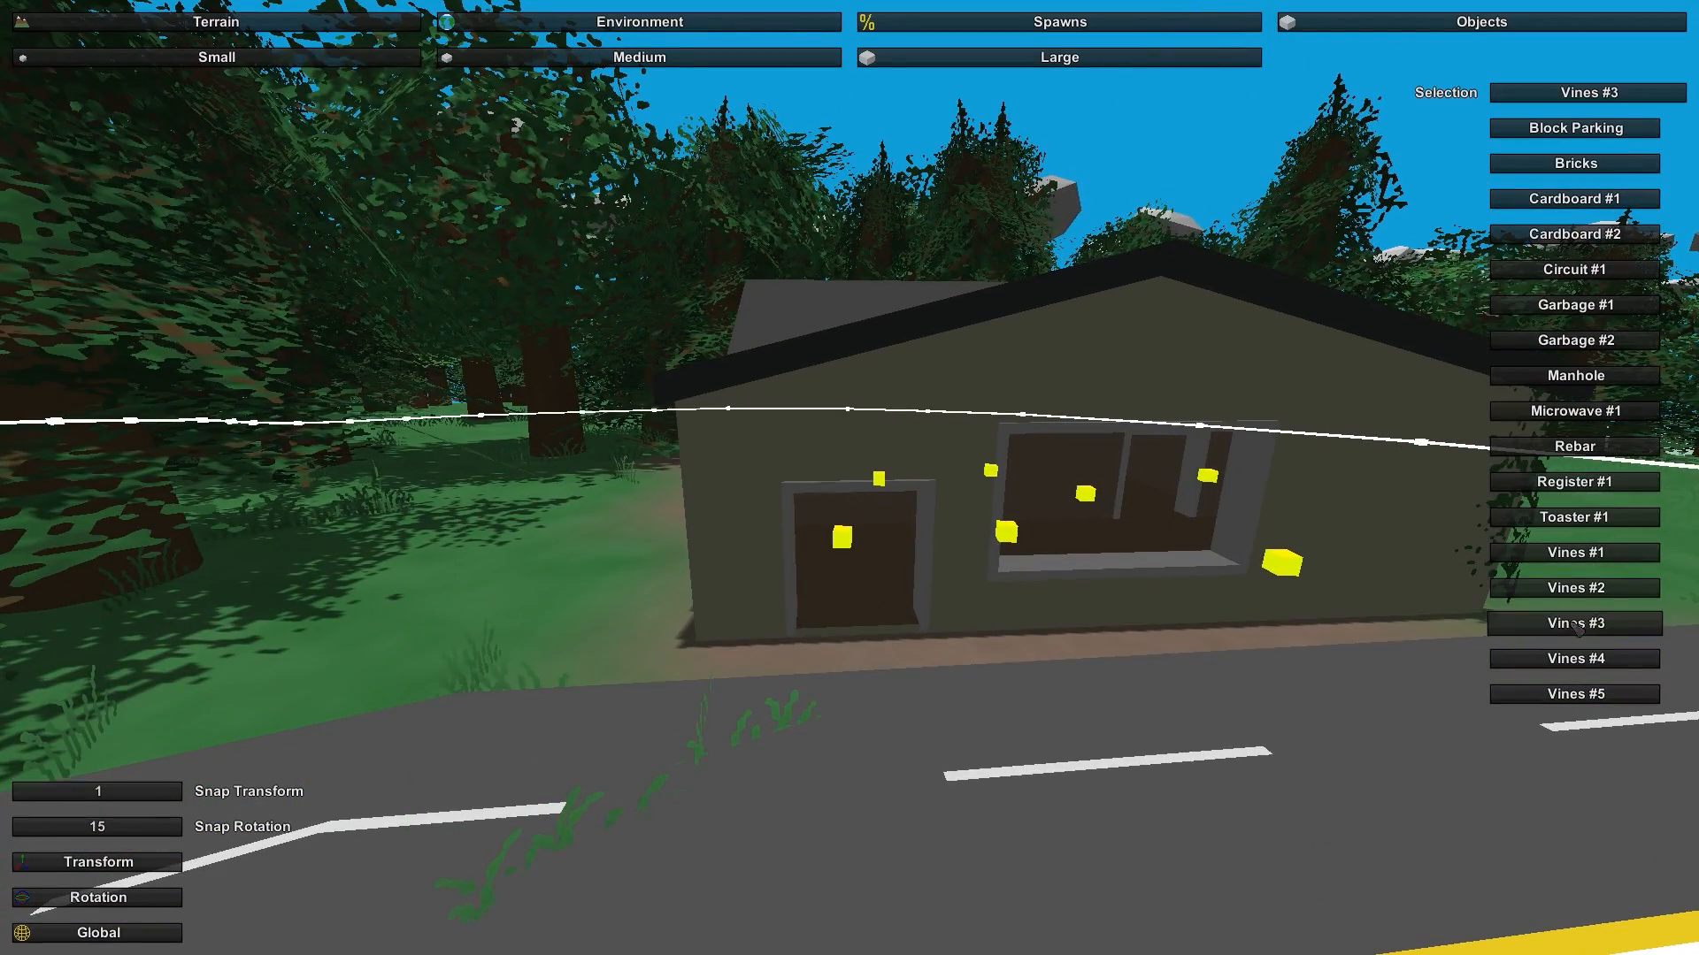
key("e")
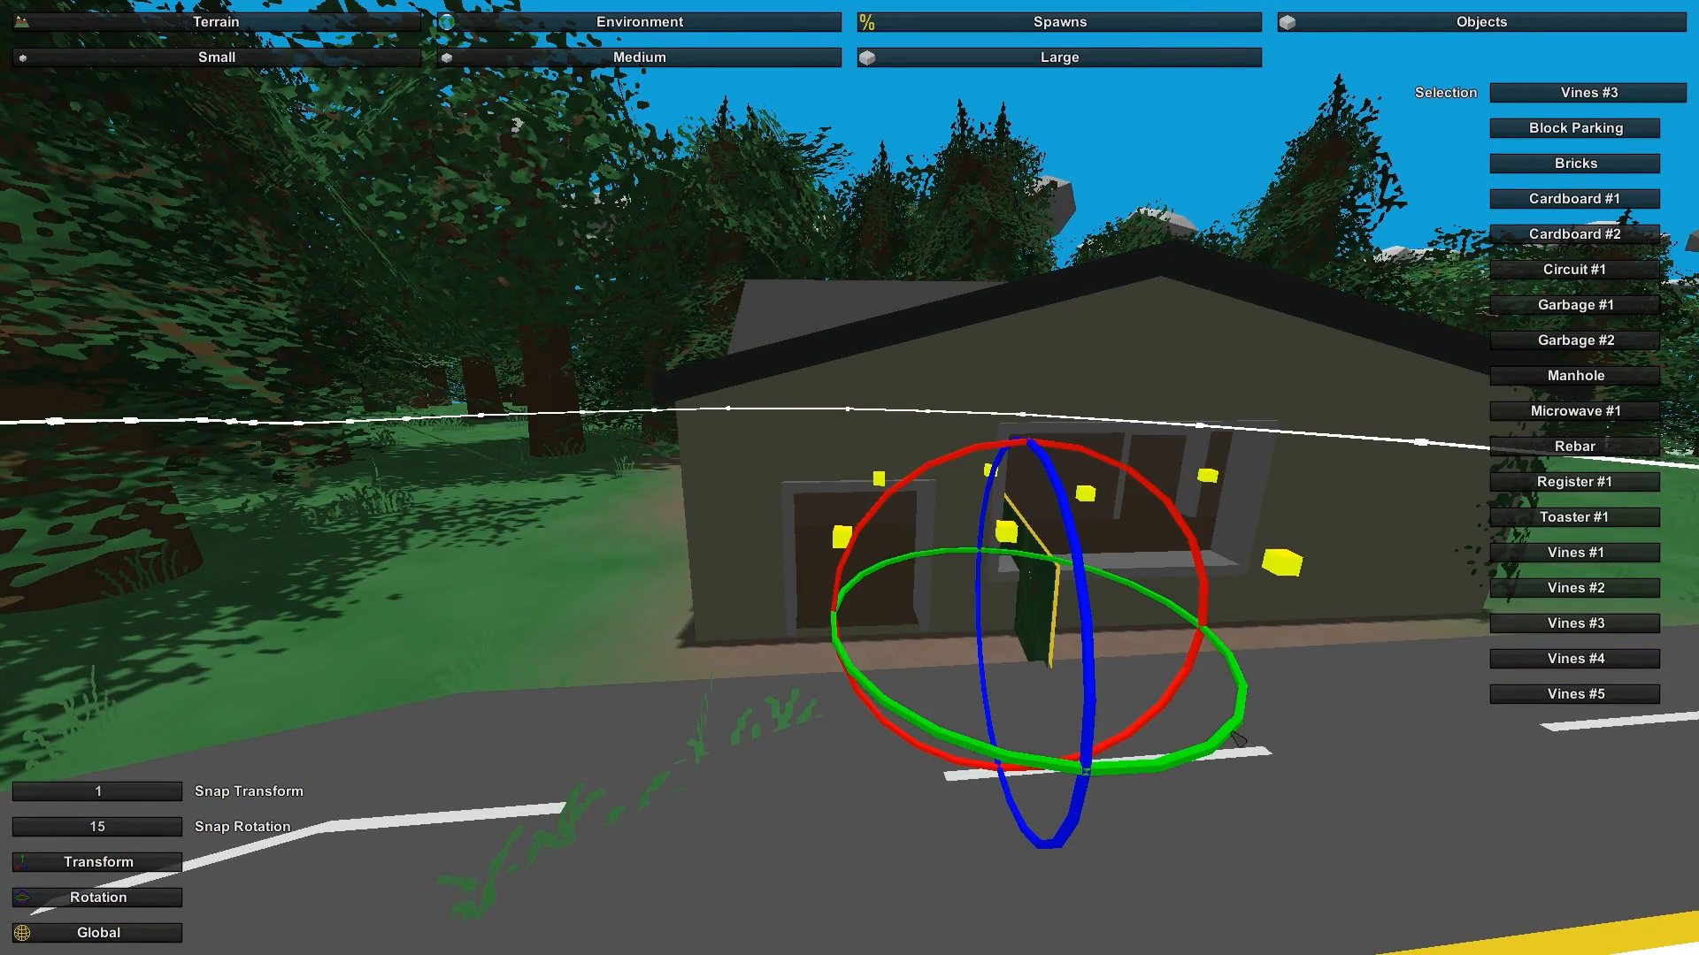
left_click_drag(1237, 739, 1326, 603)
Step: Position the Vines #3 object in the roadside doorway and inspect its fit from the side
key("q")
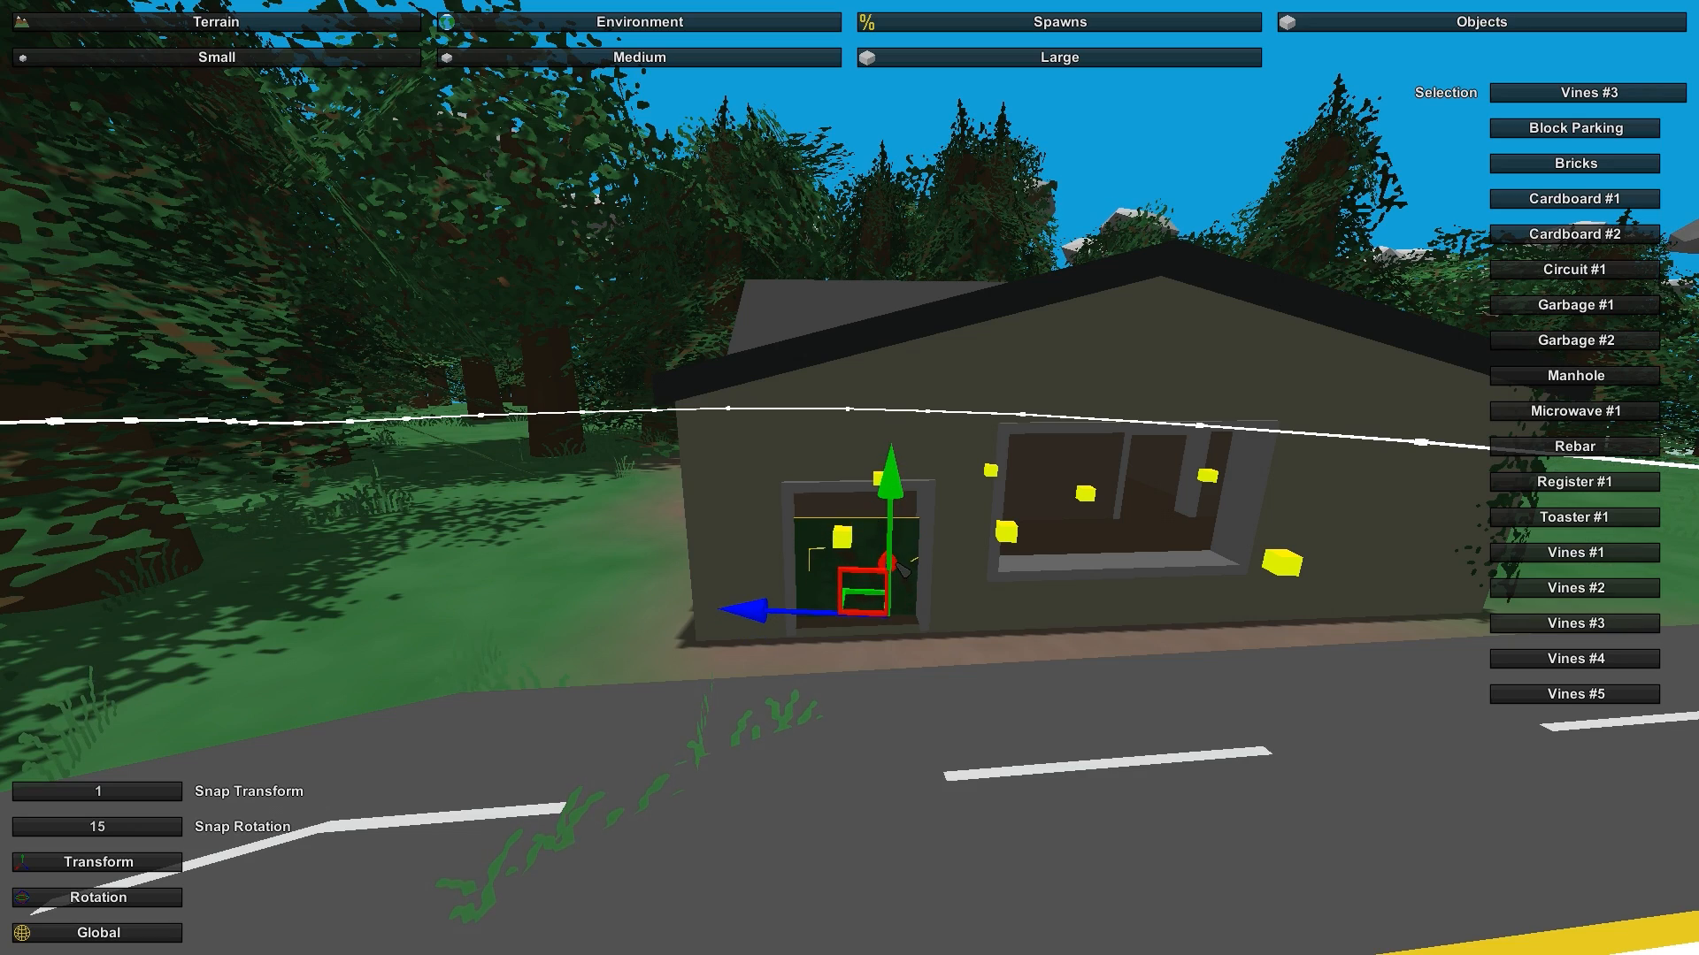
key("a")
right_click_drag(905, 569, 858, 471)
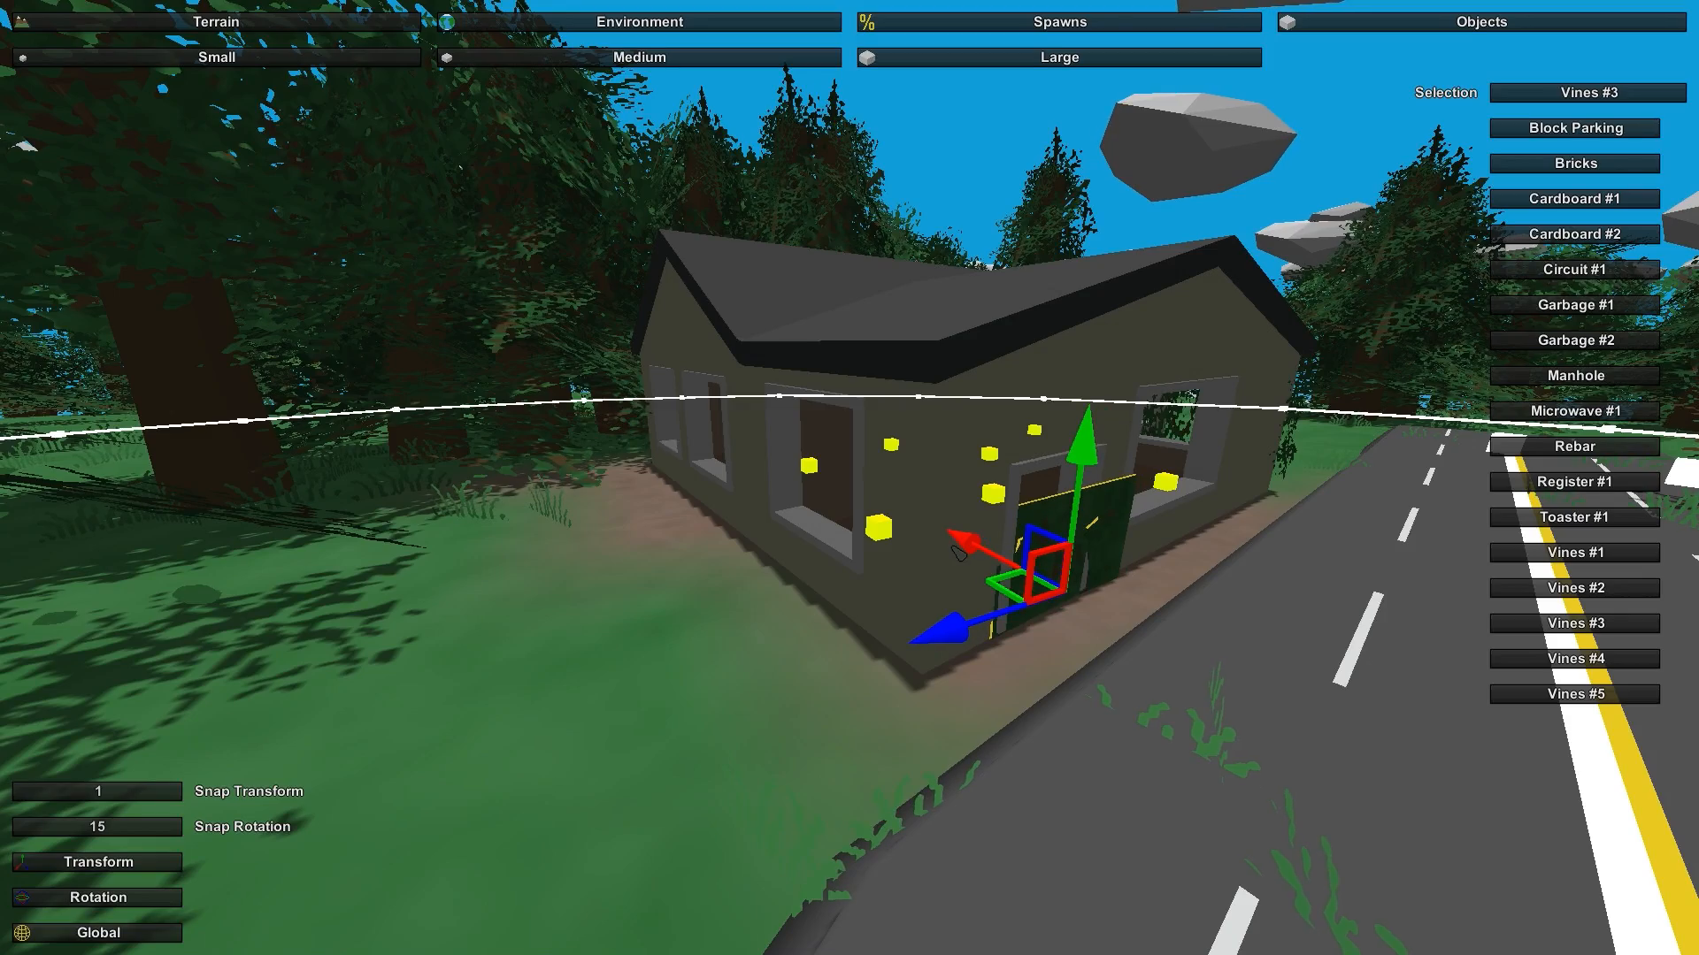
left_click(1162, 705)
key("d")
right_click_drag(1162, 705, 850, 478)
key("w")
key("s")
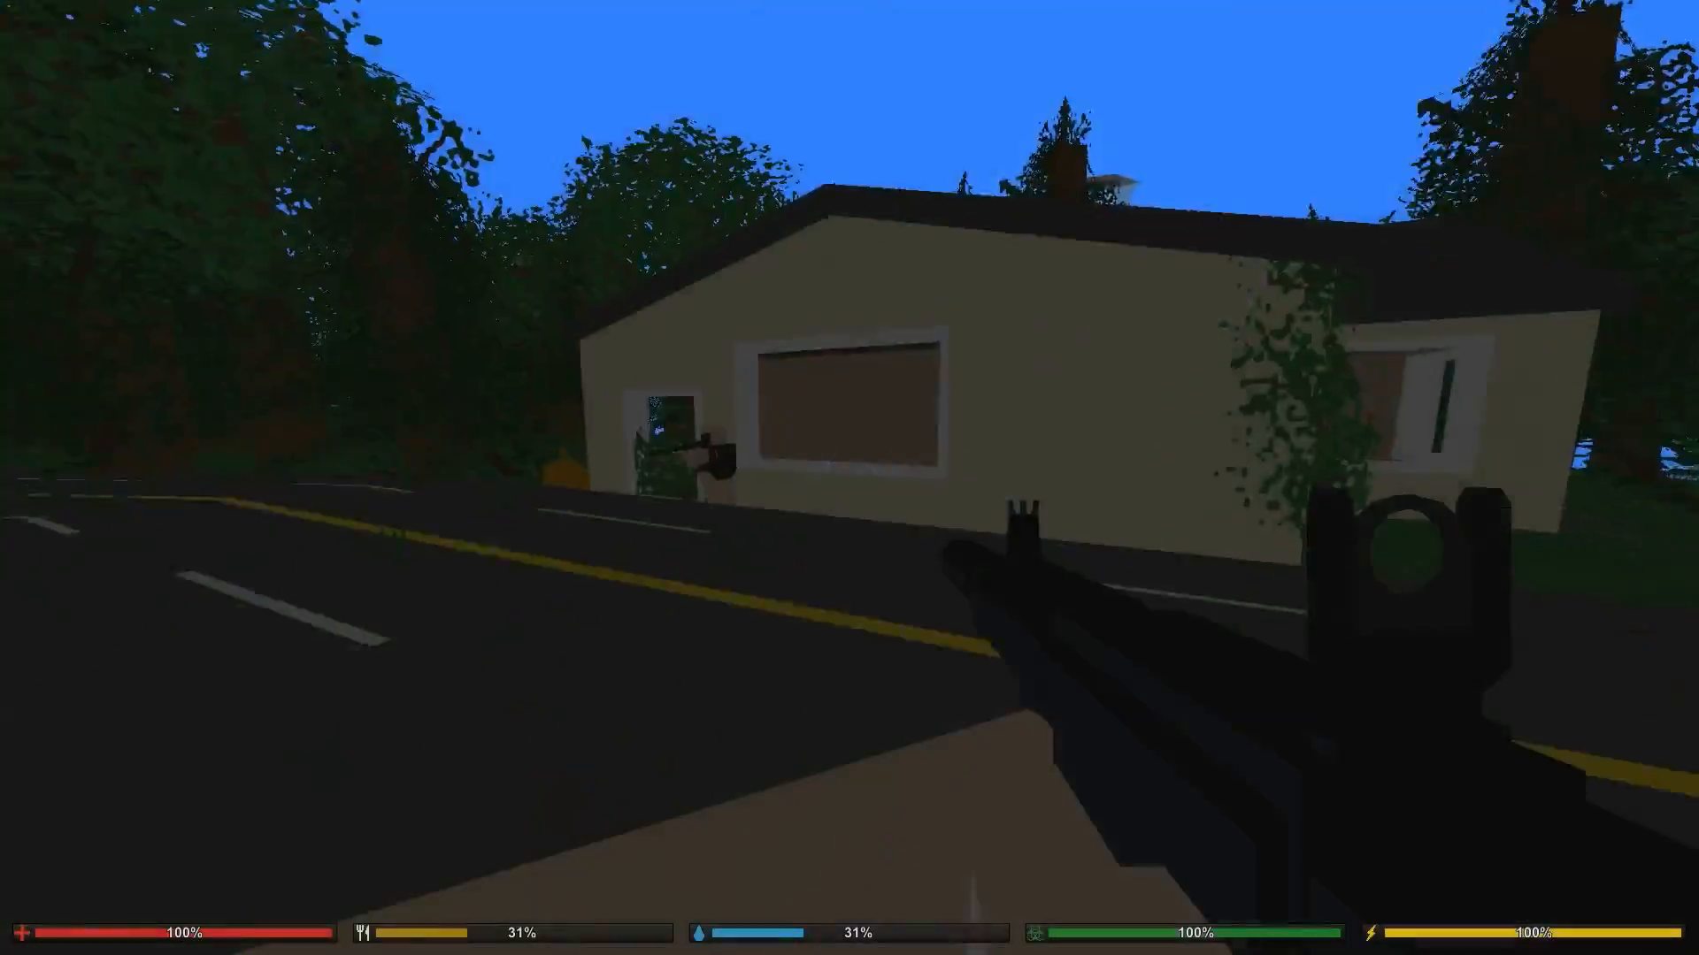
Step: Playtest the map on foot, checking the vines on the house, the road and the surrounding forest
key("d")
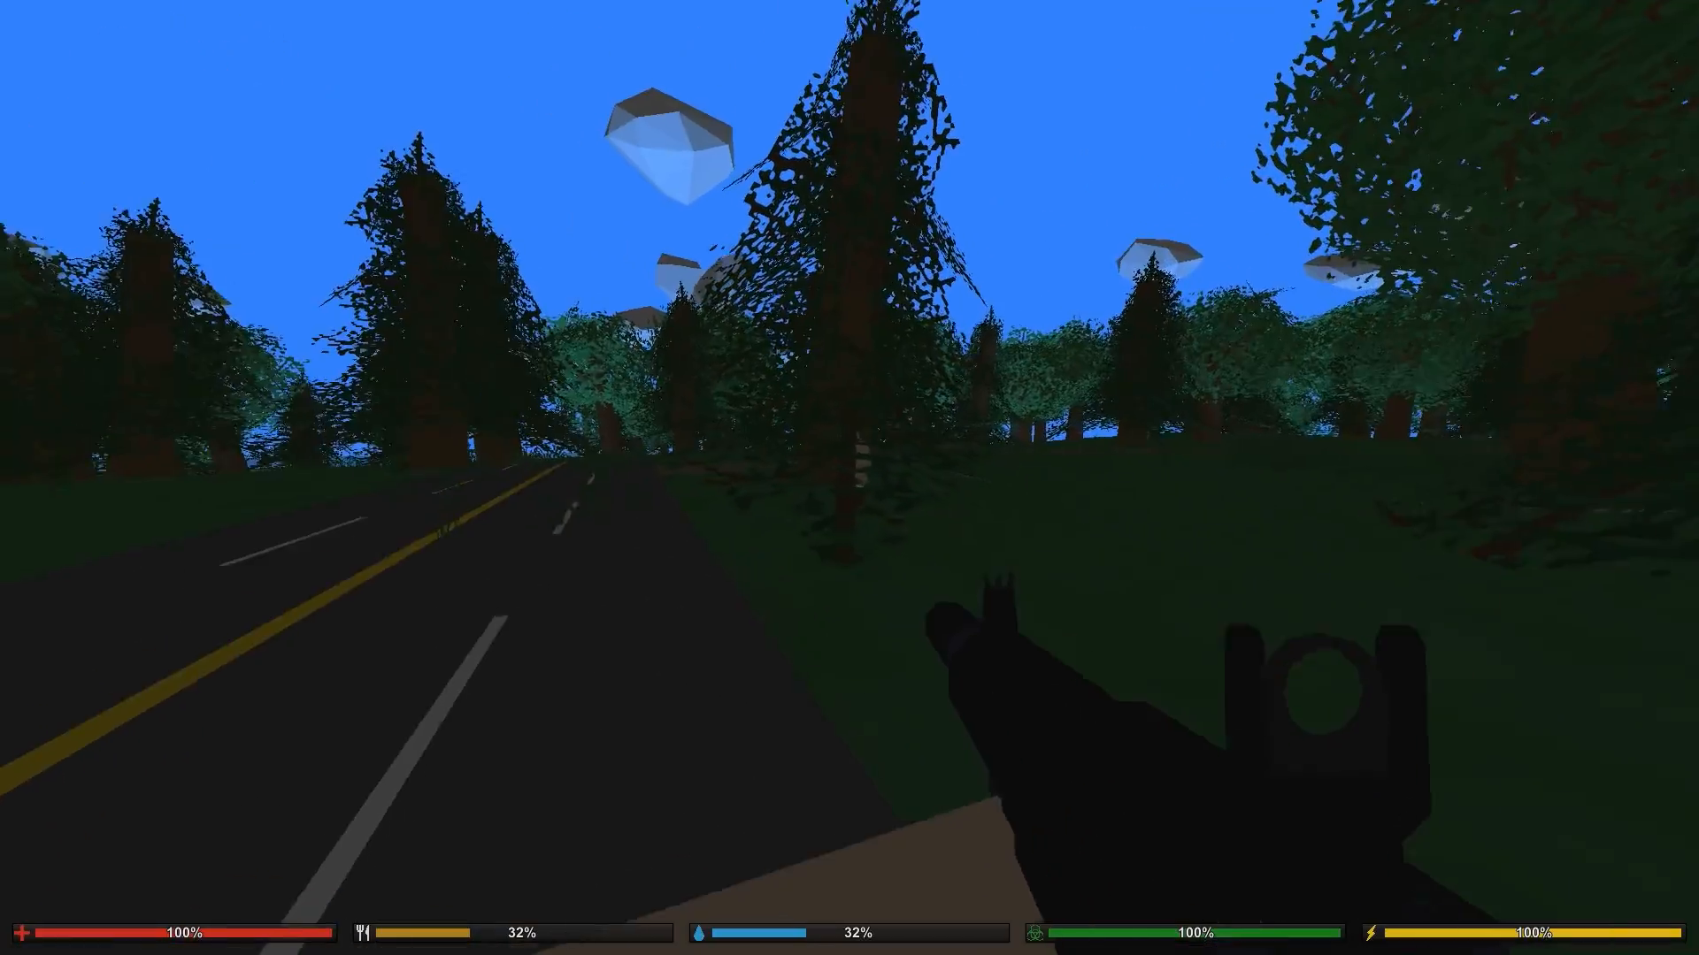
right_click(849, 478)
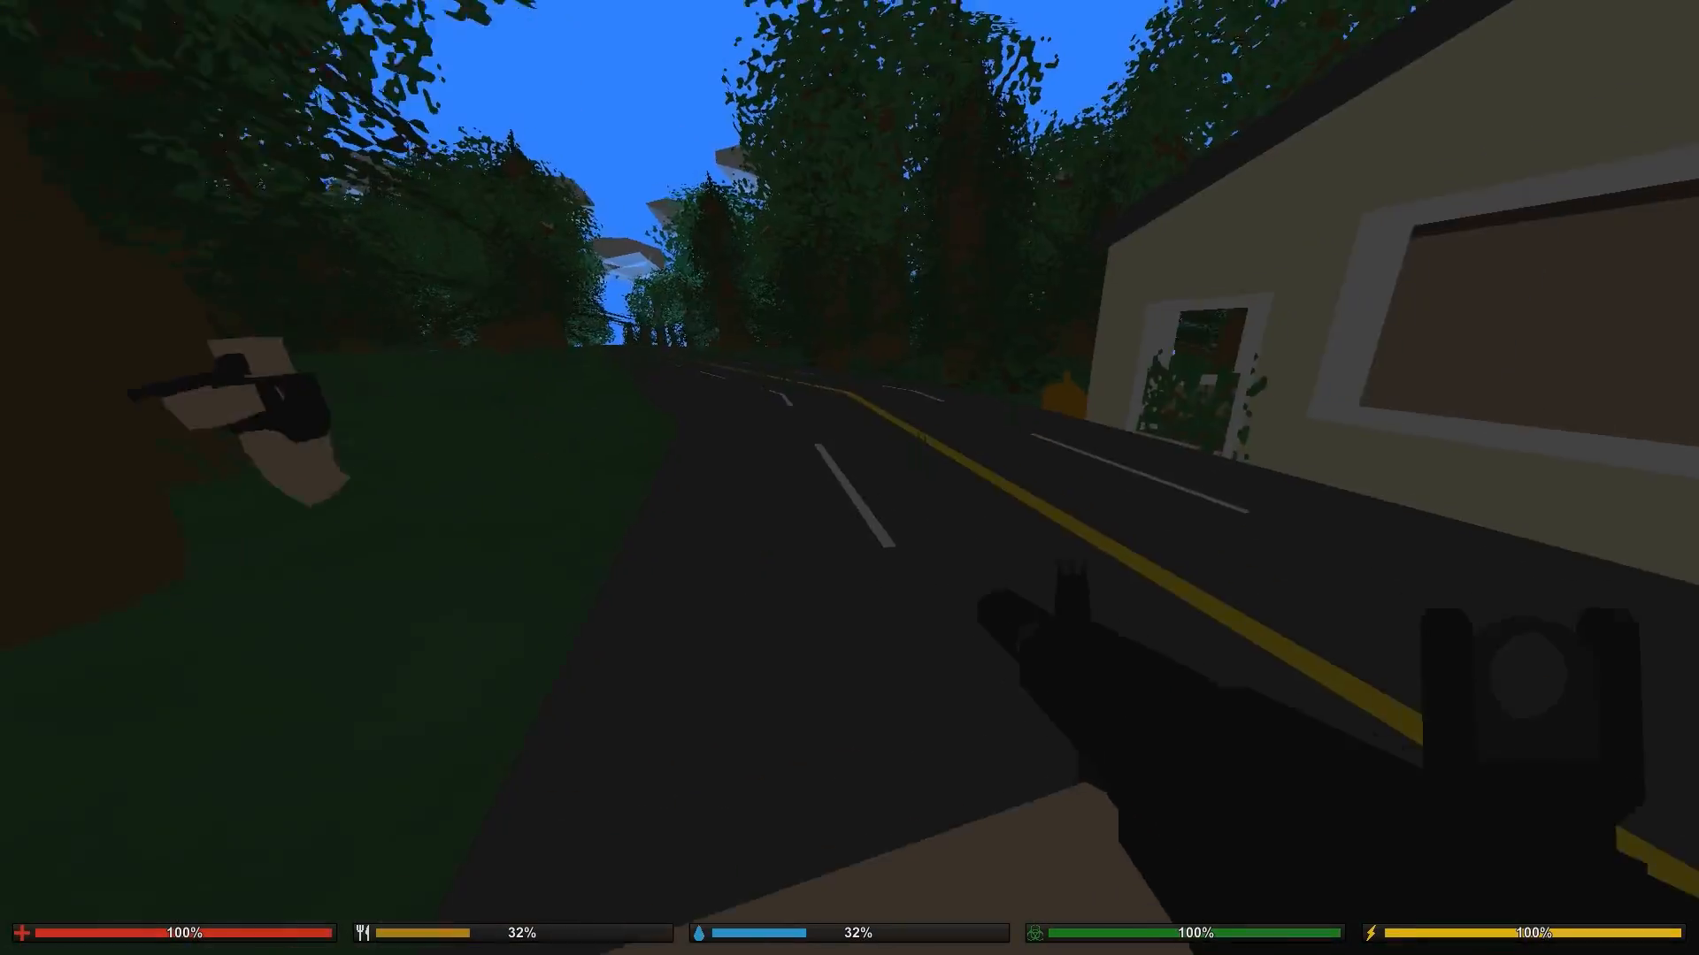
key("w")
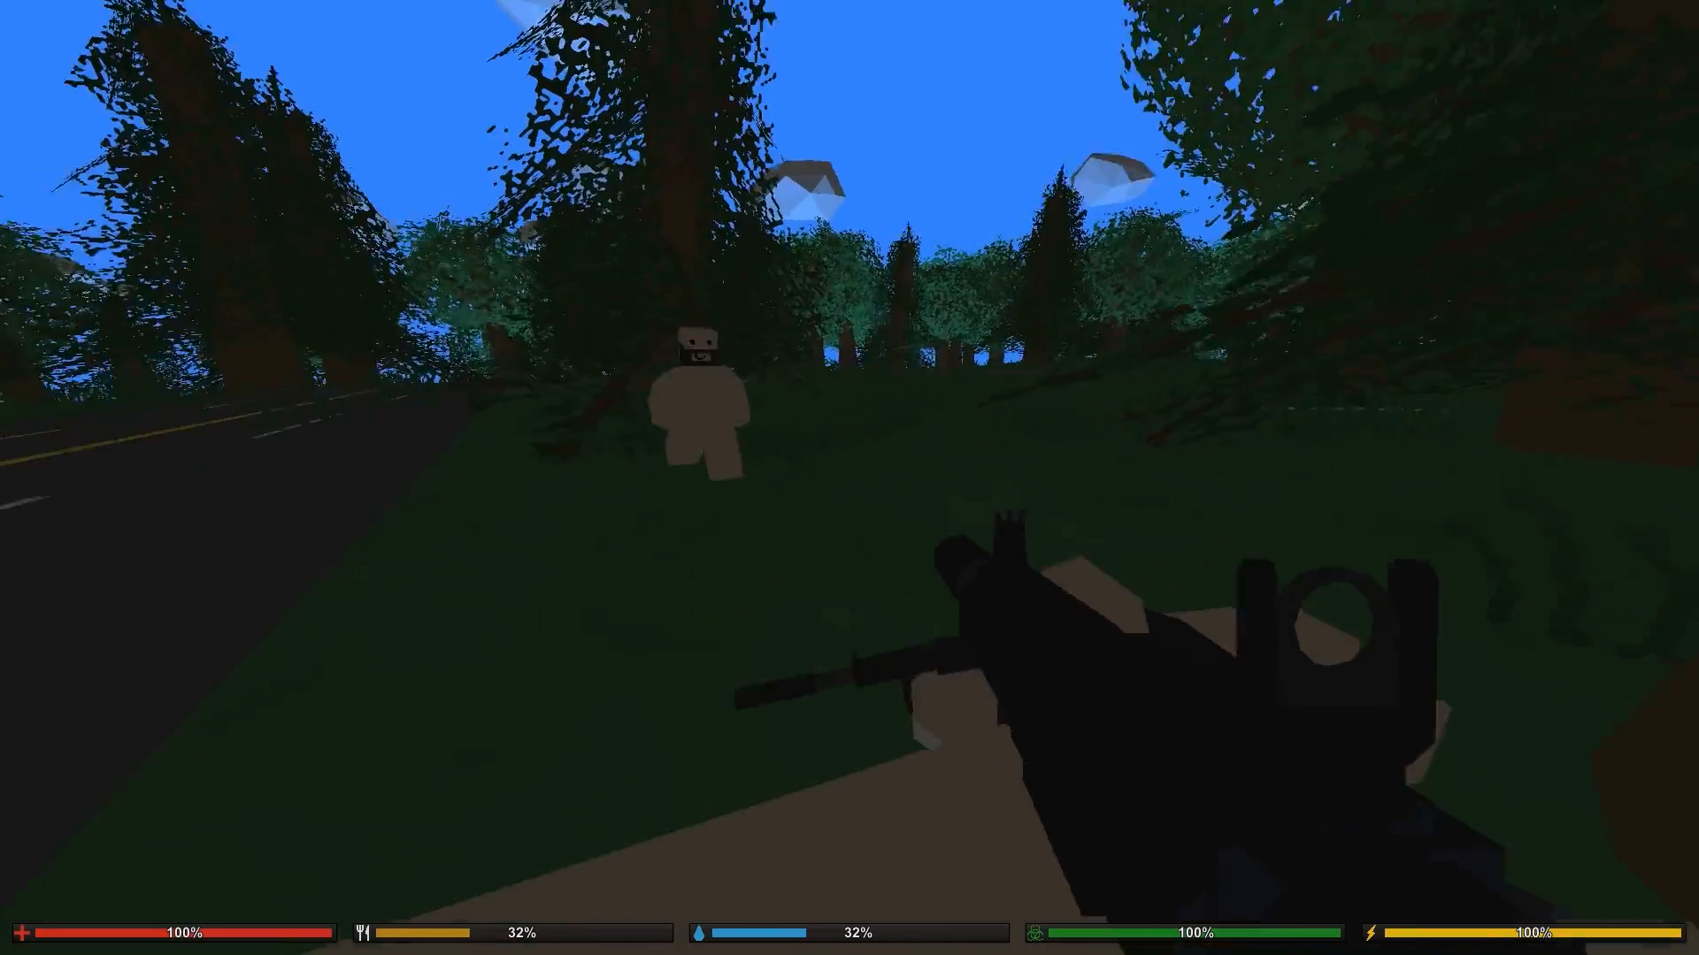
key("w")
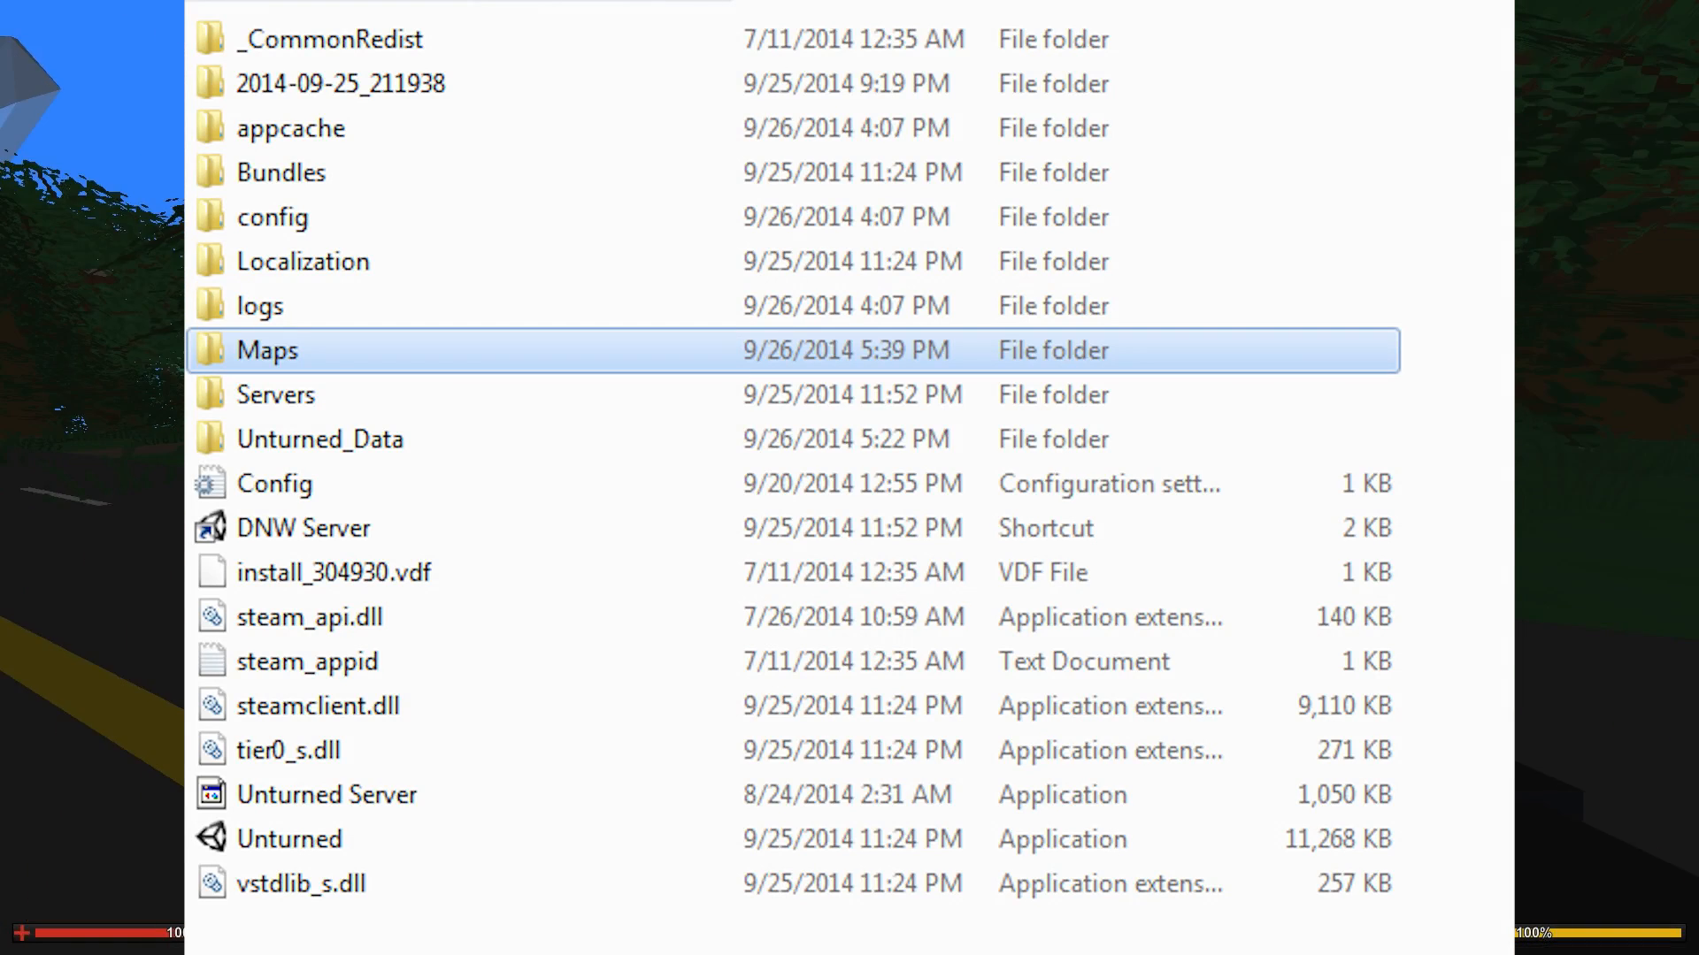
key("w")
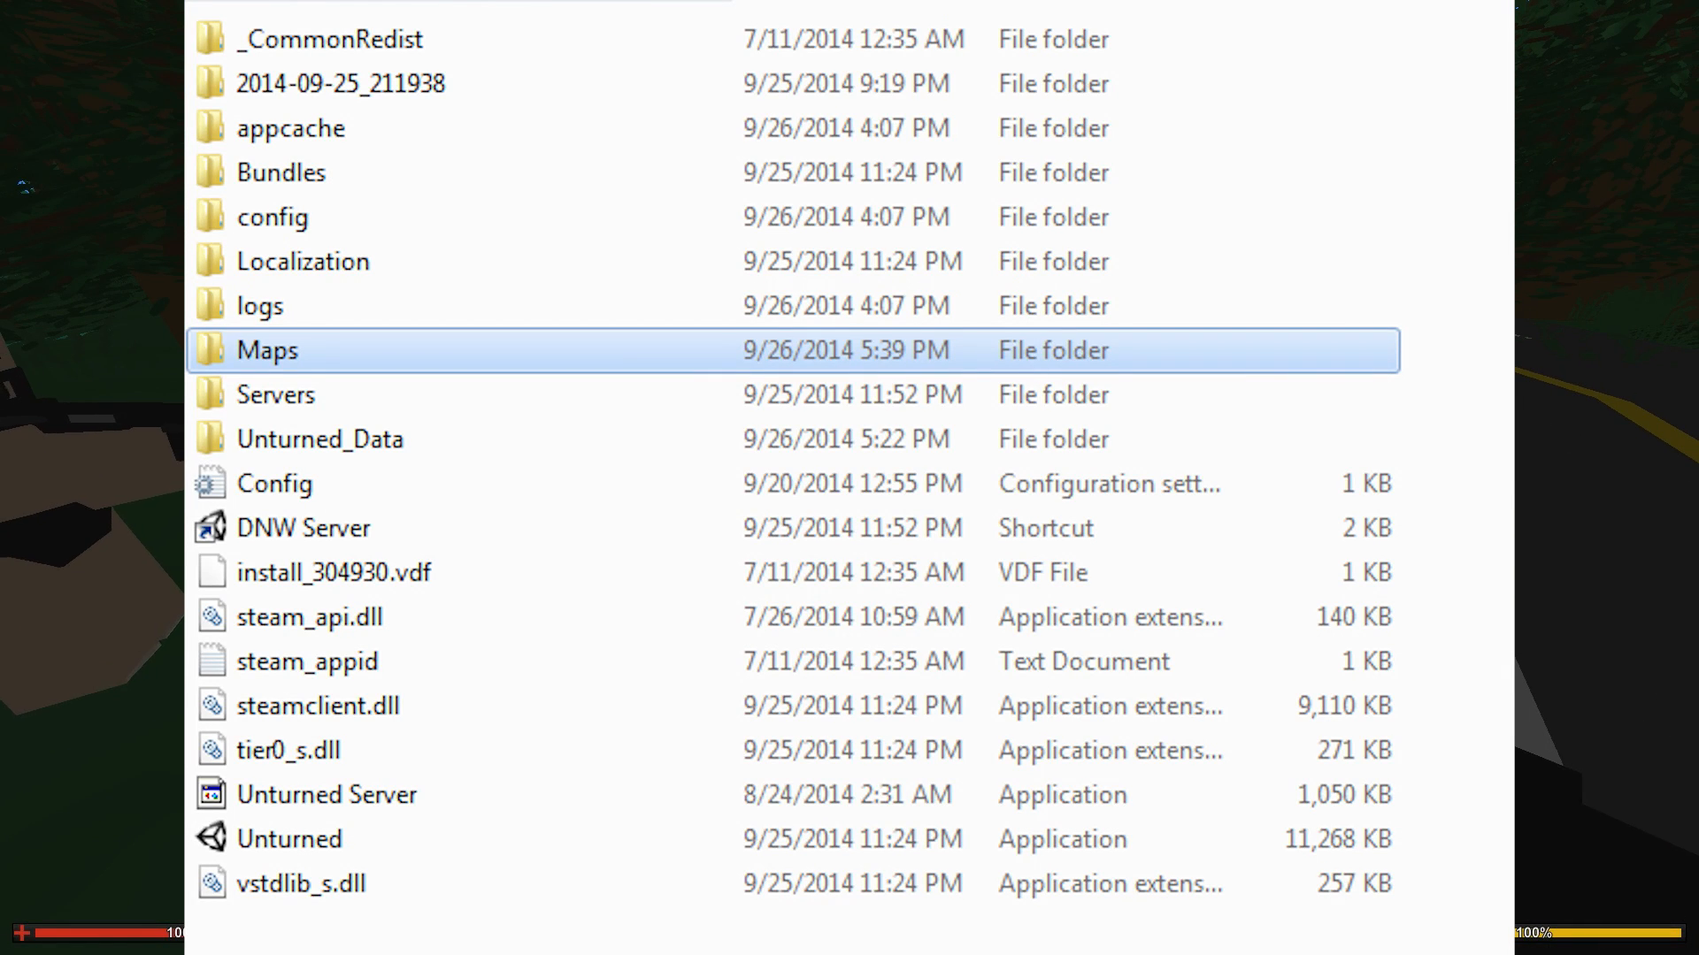
key("w")
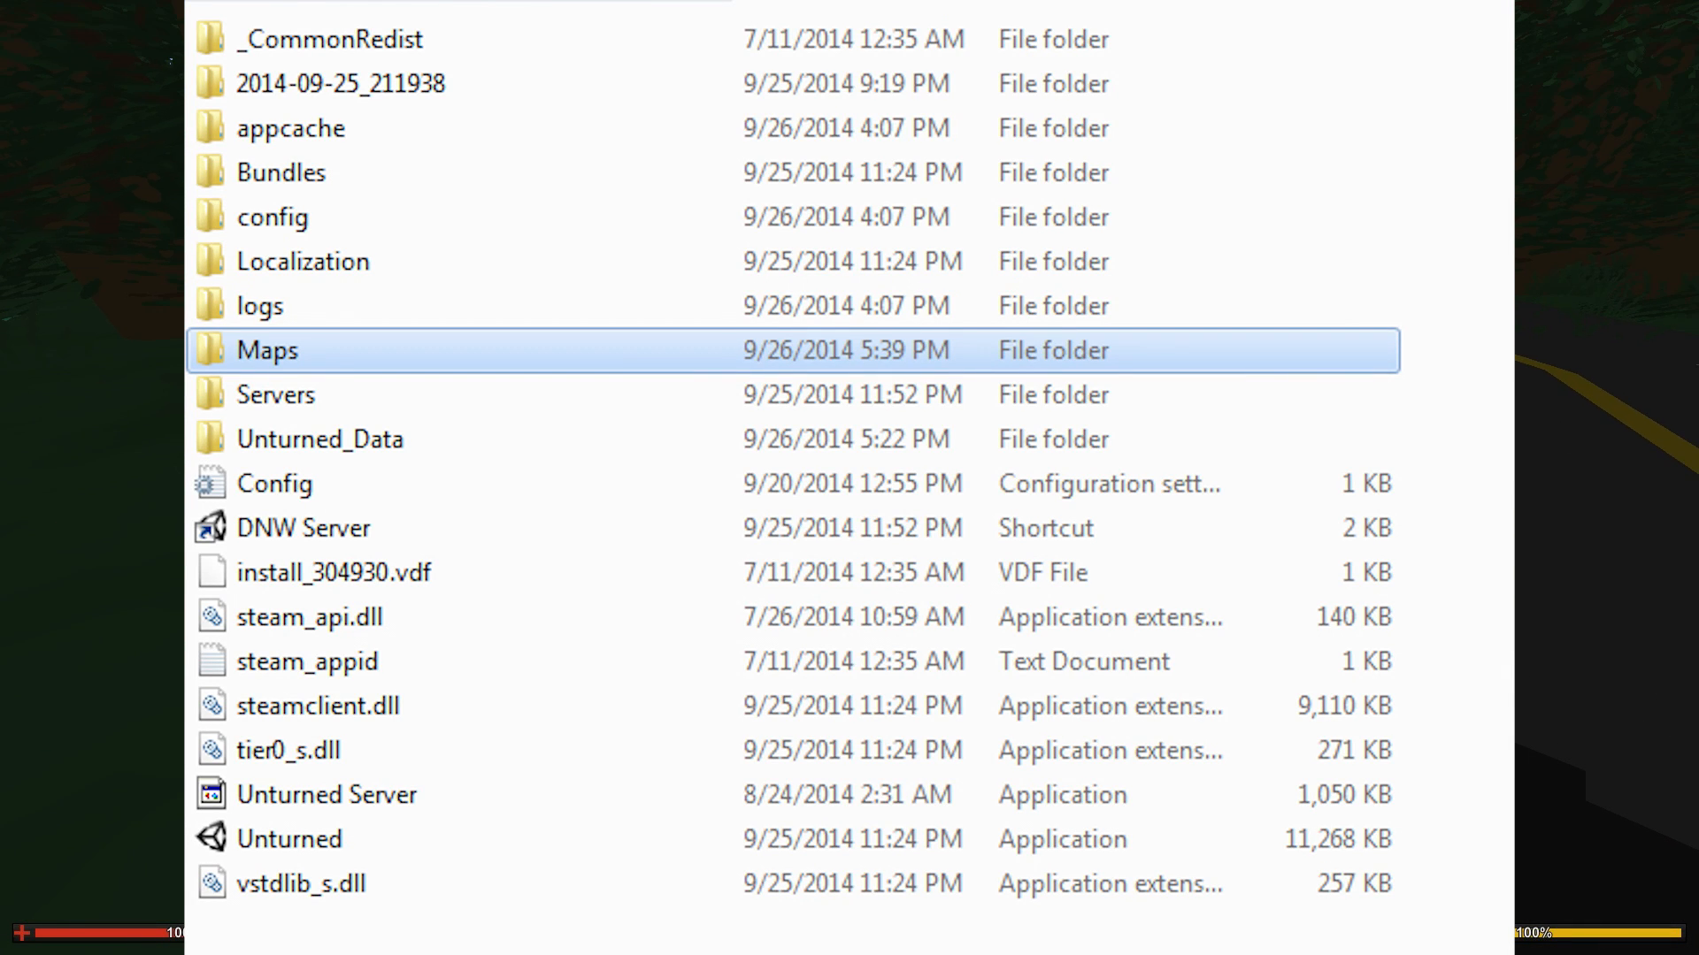
key("w")
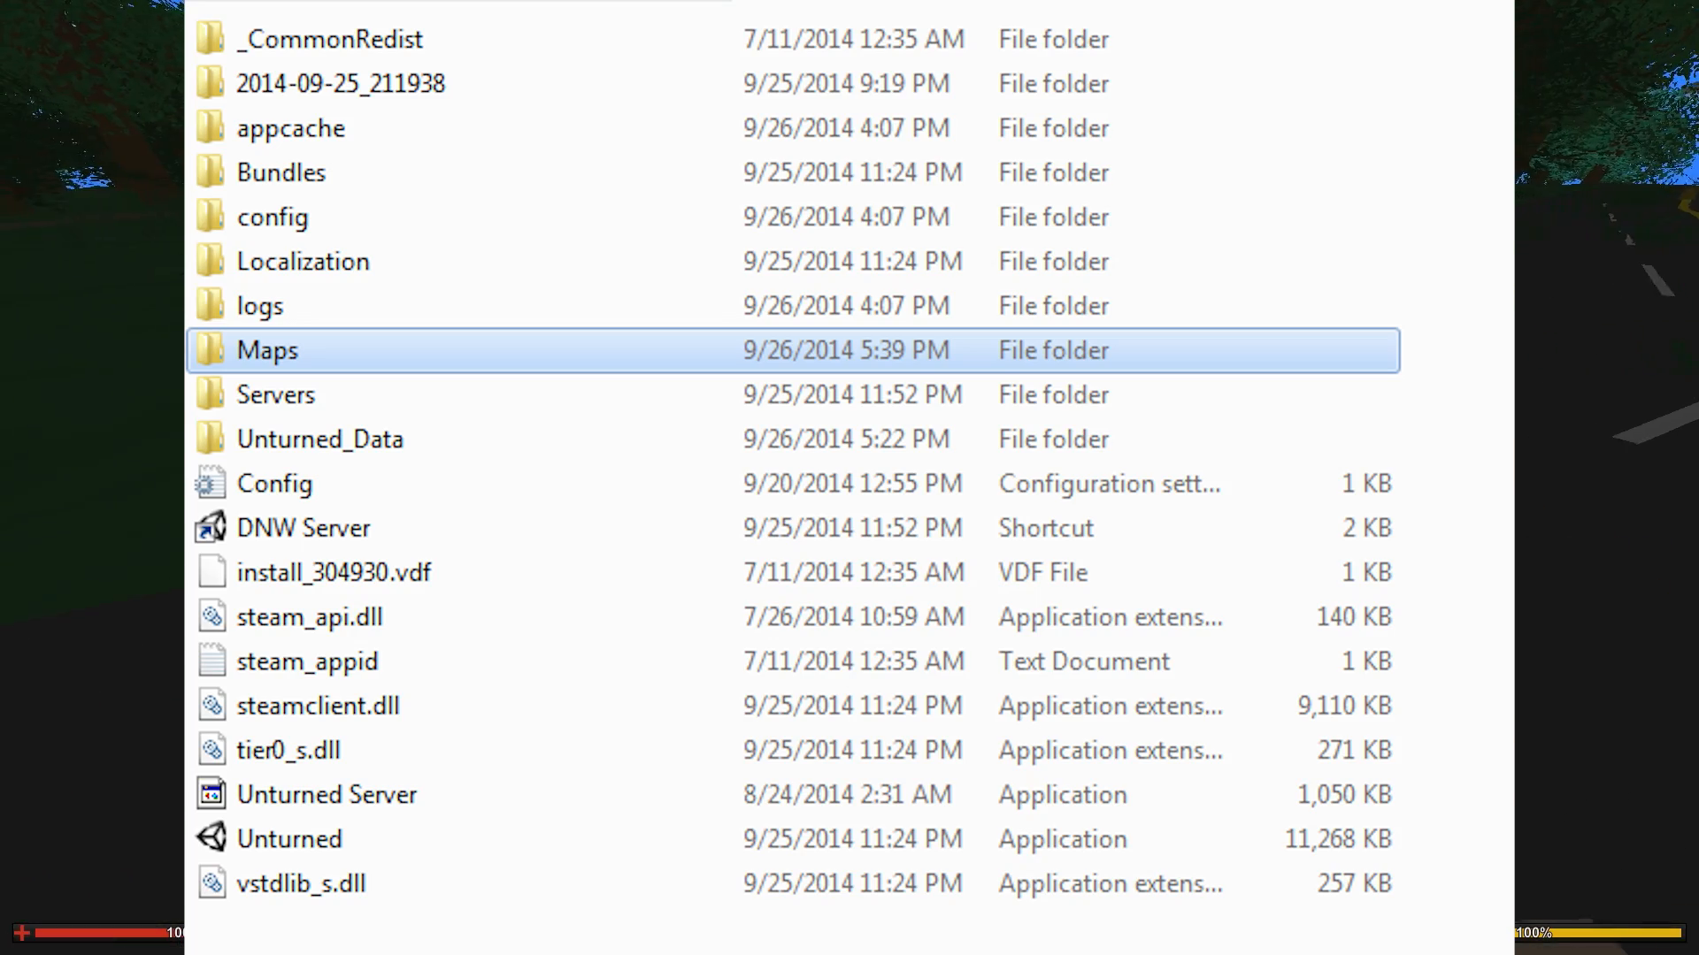
key("w")
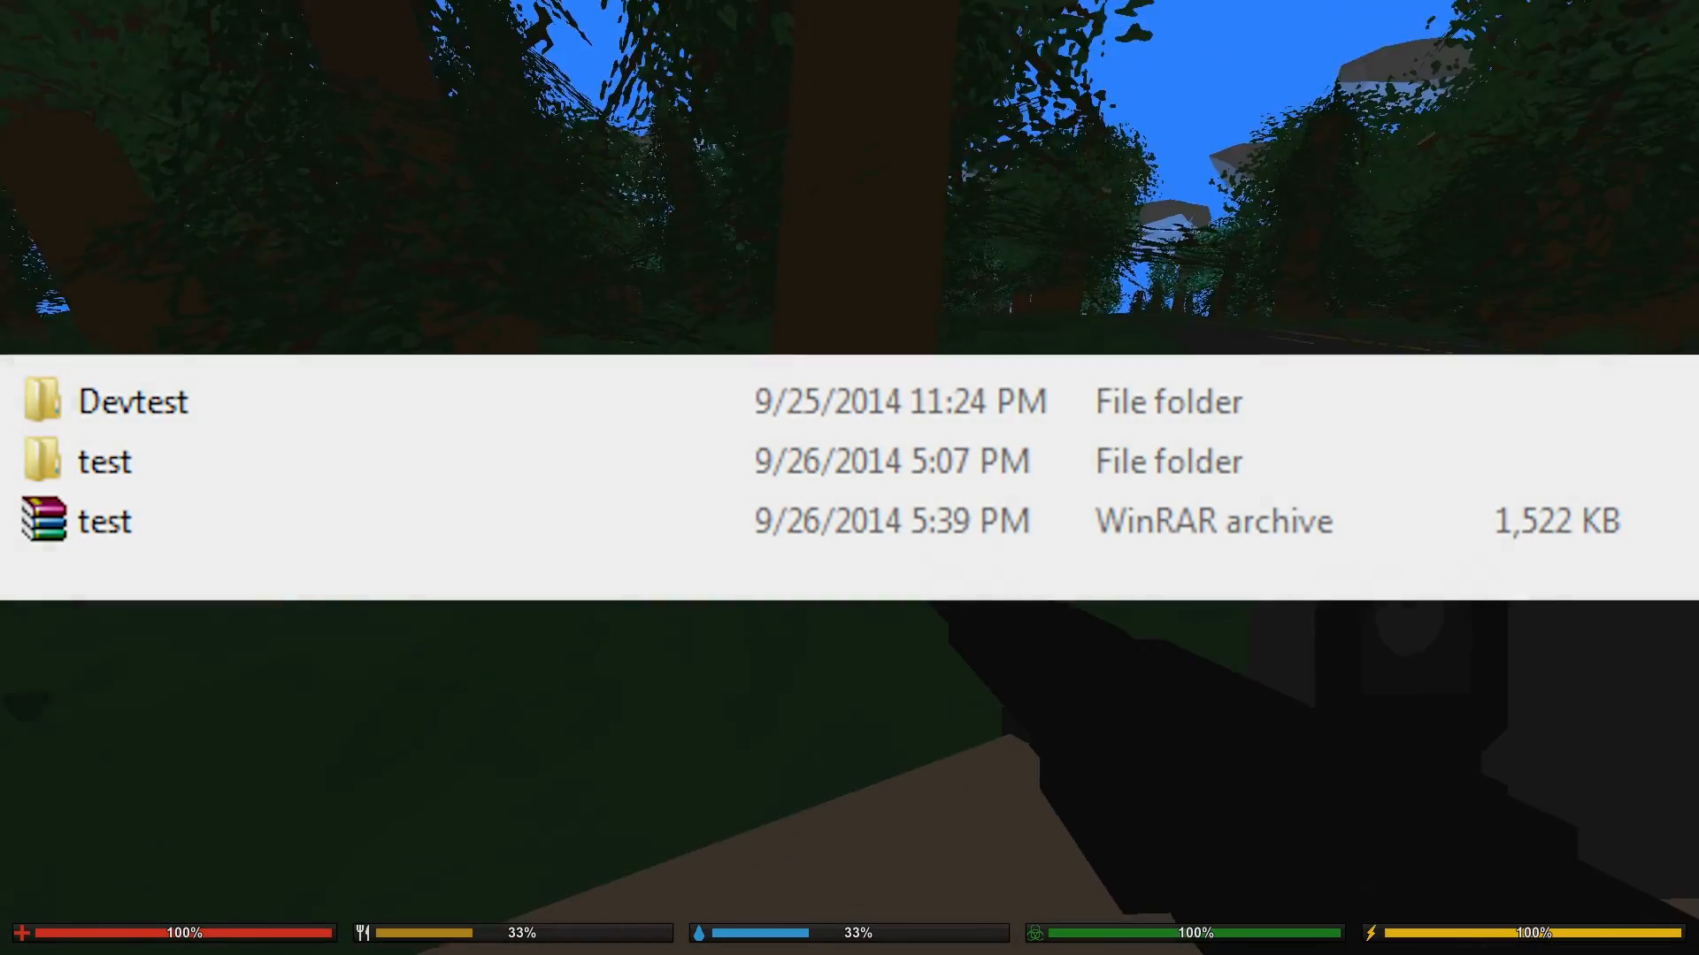
key("w")
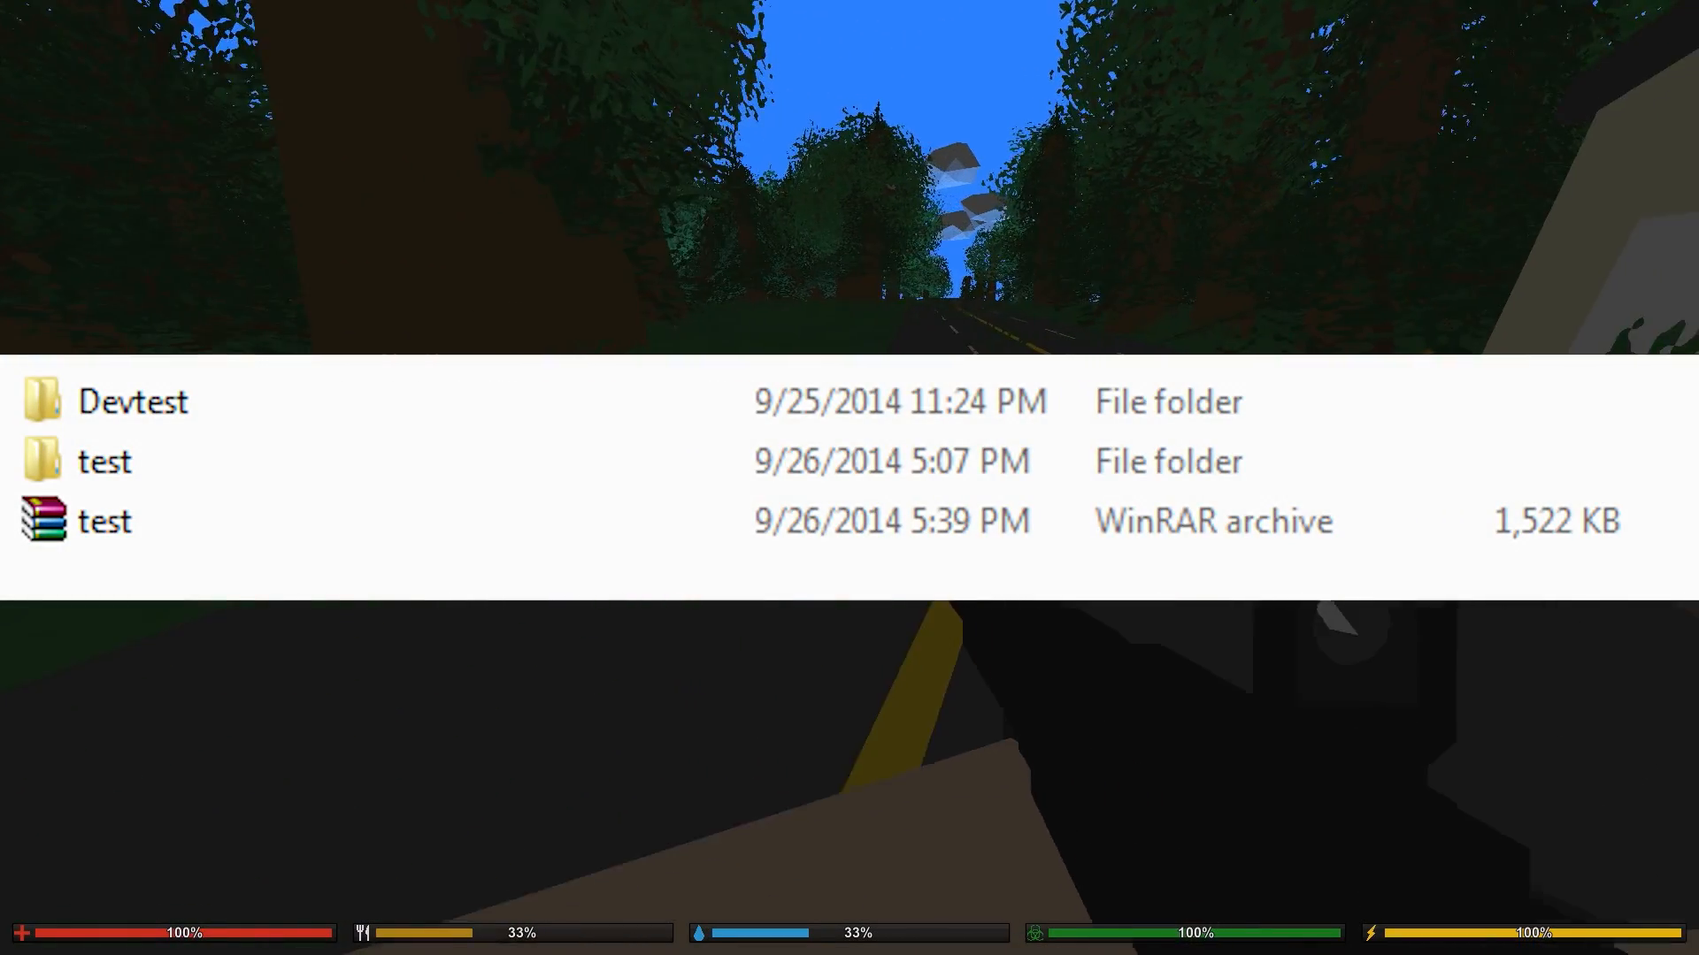
key("w")
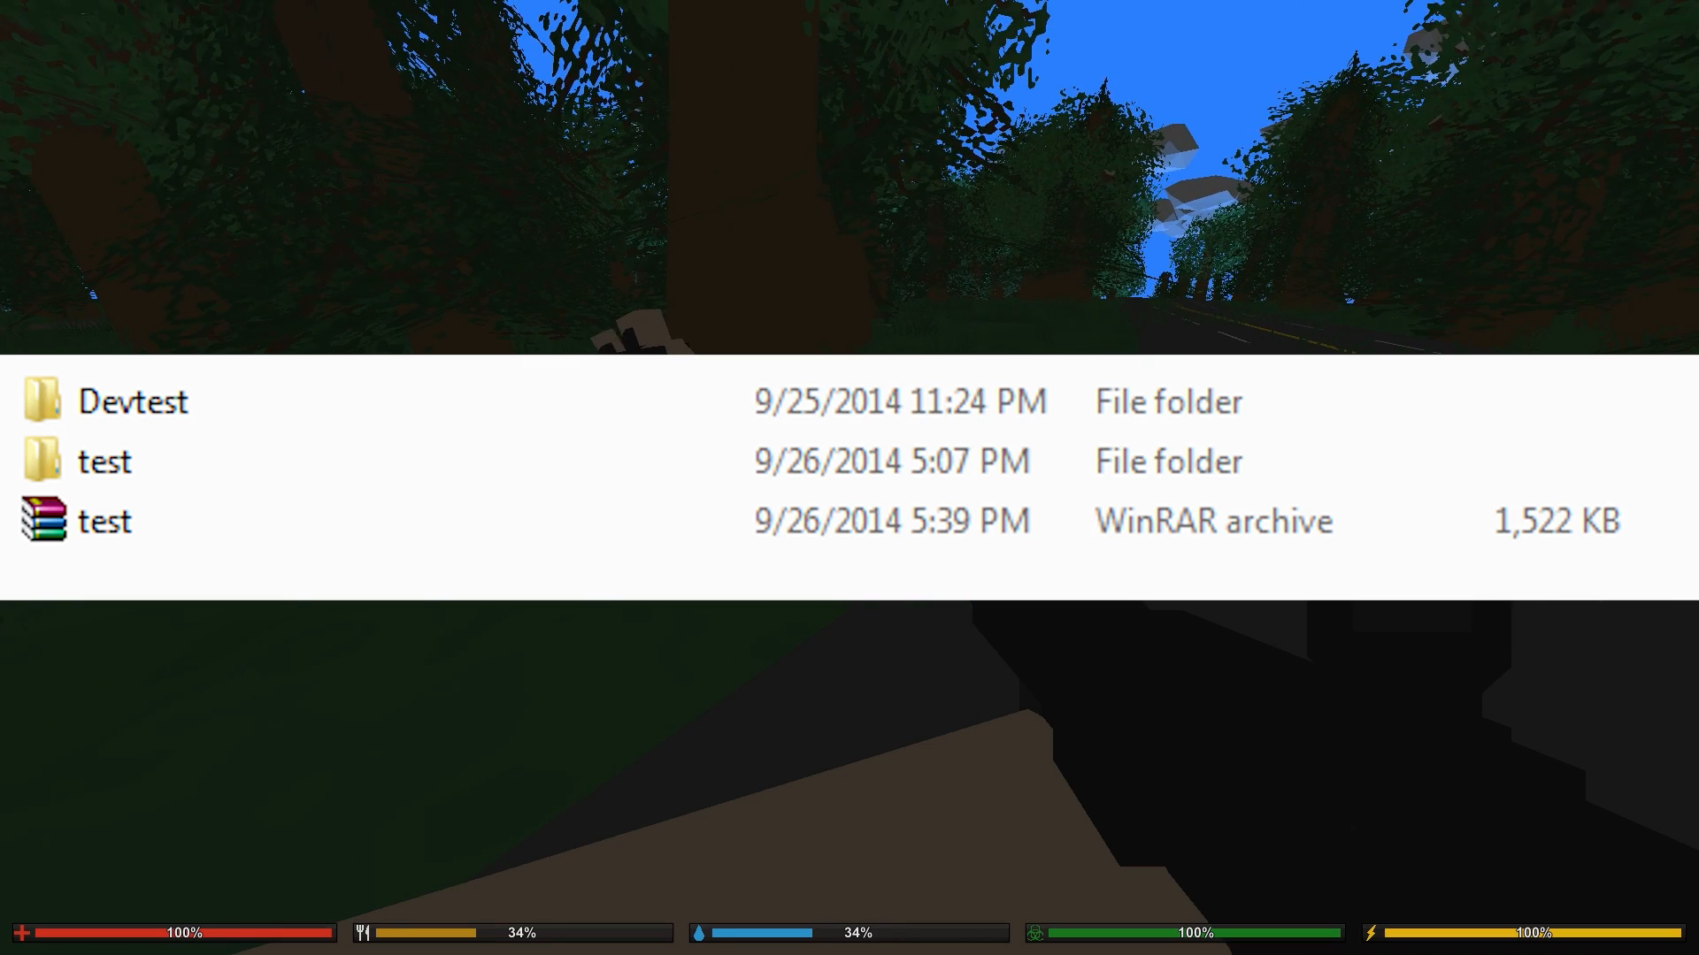
key("w")
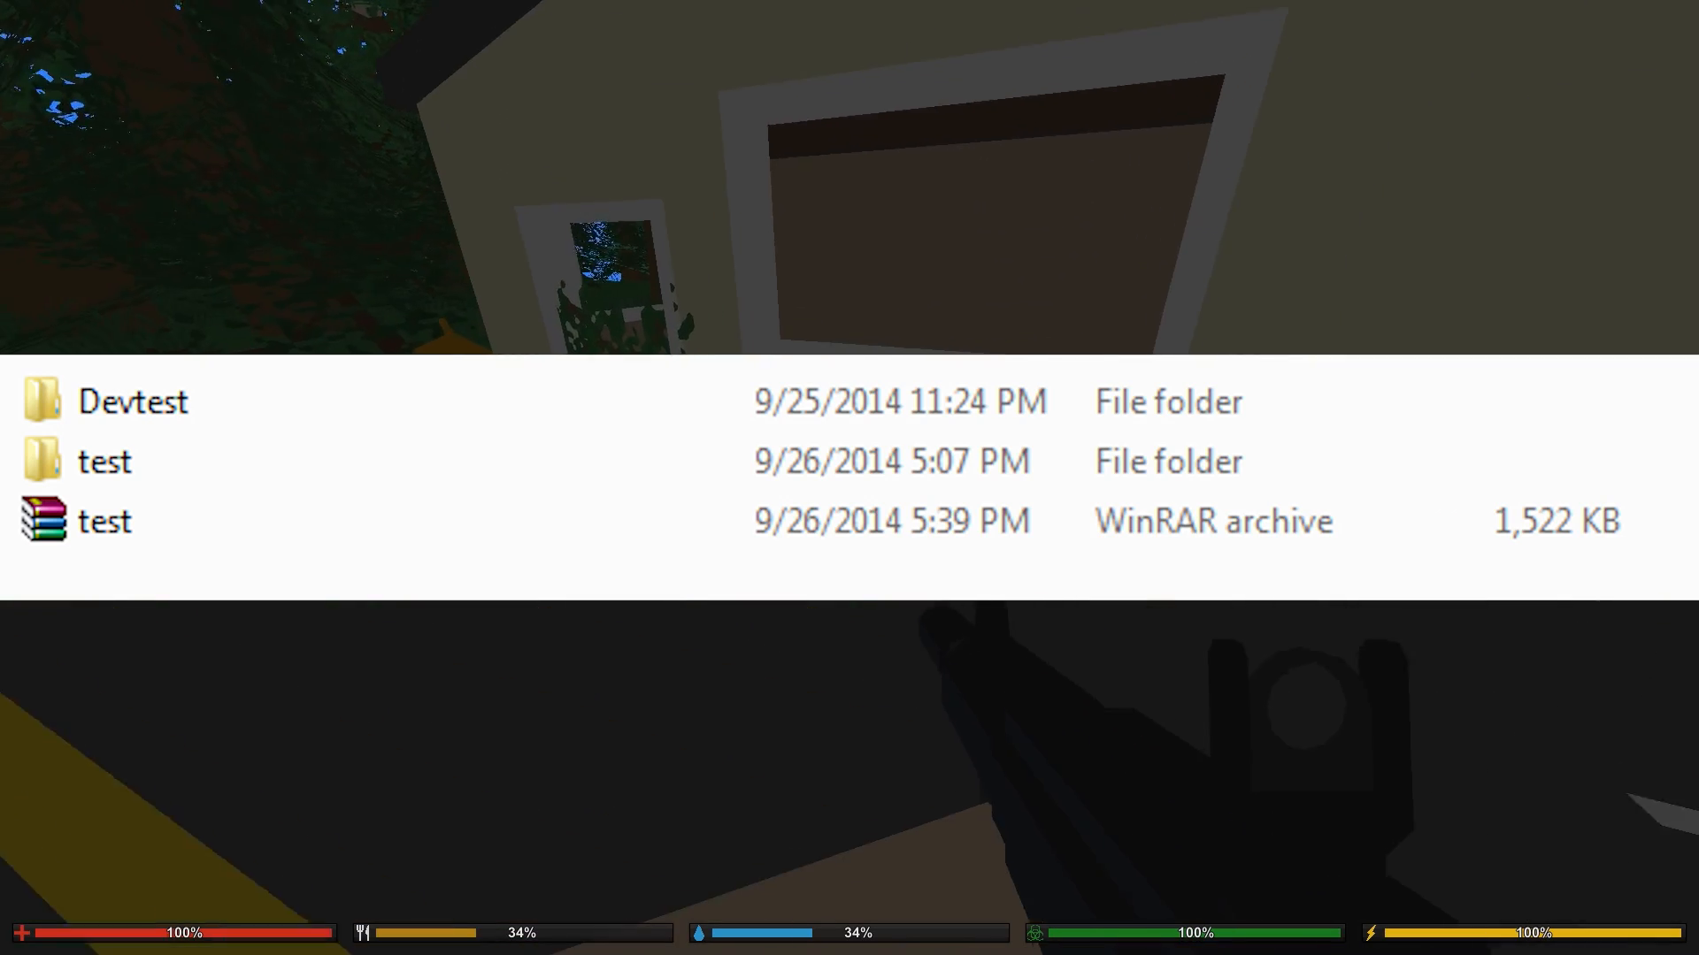
key("w")
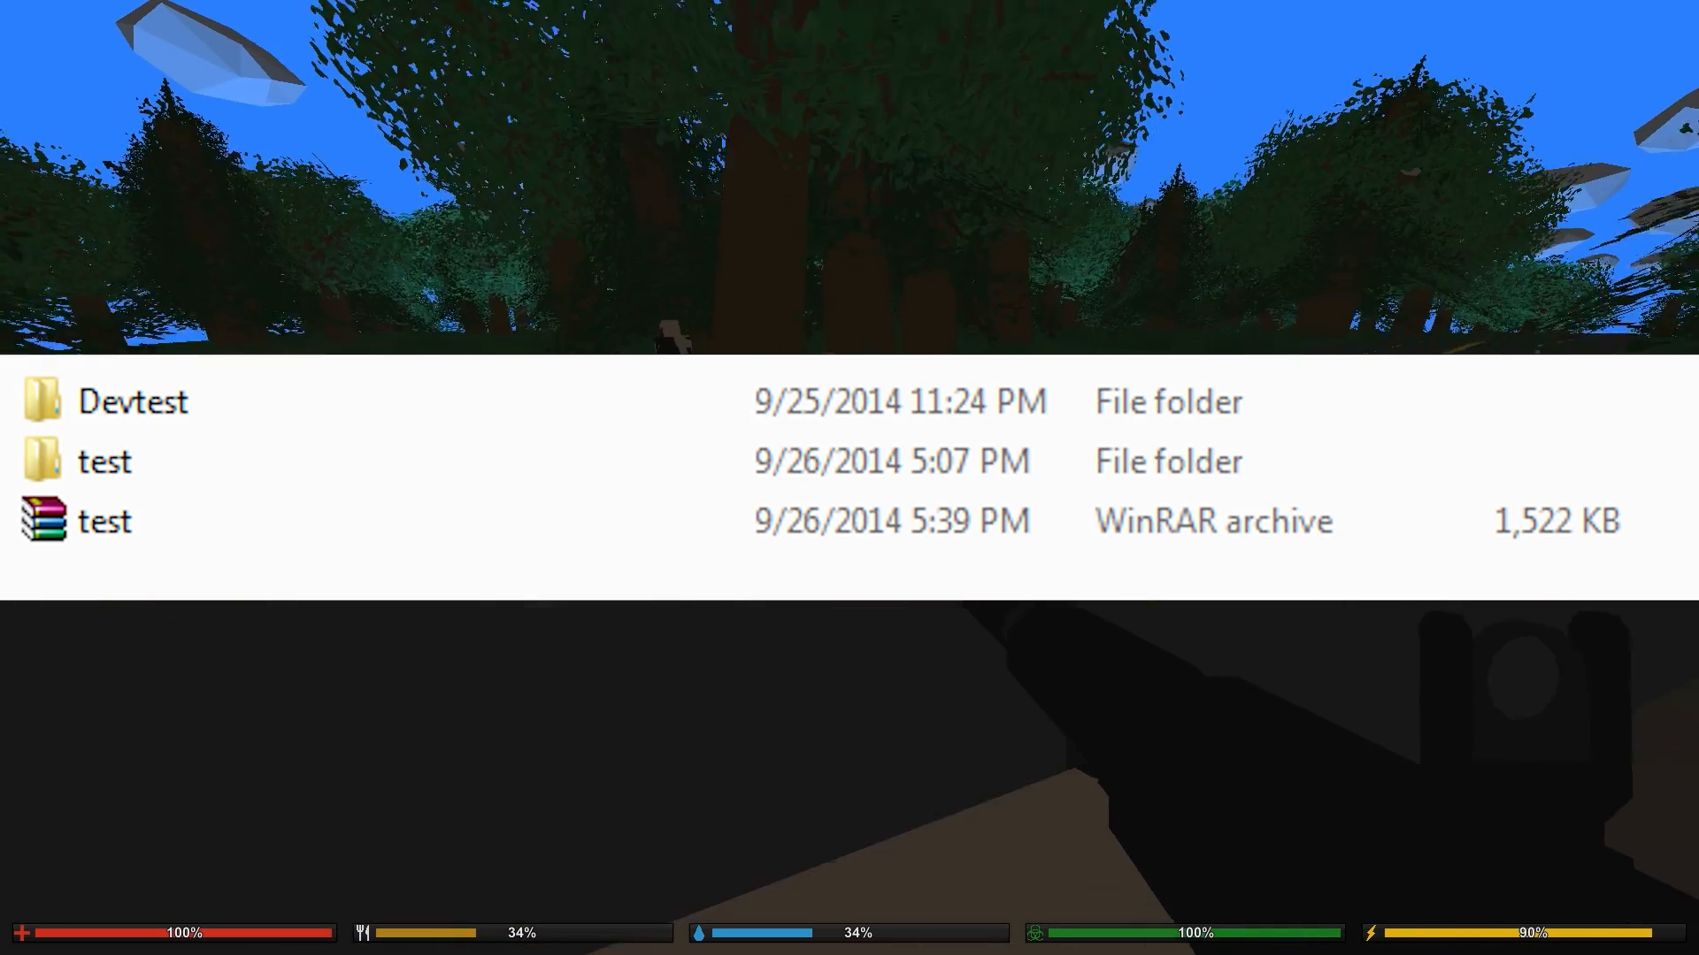
key("w")
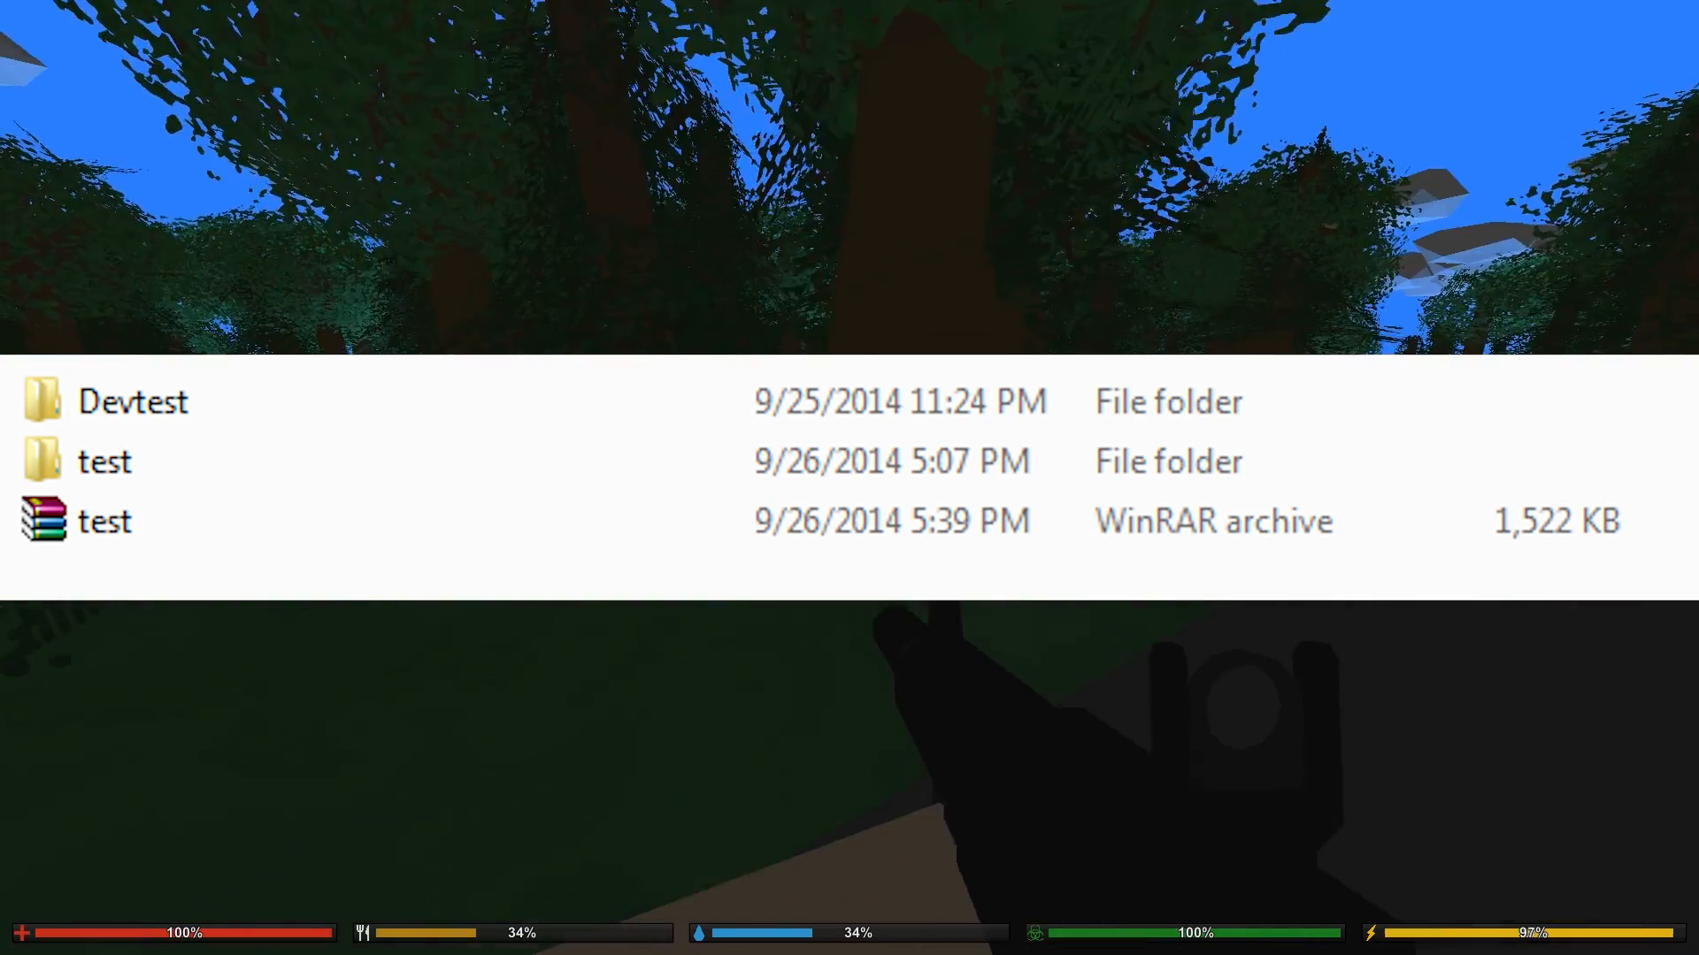
key("w")
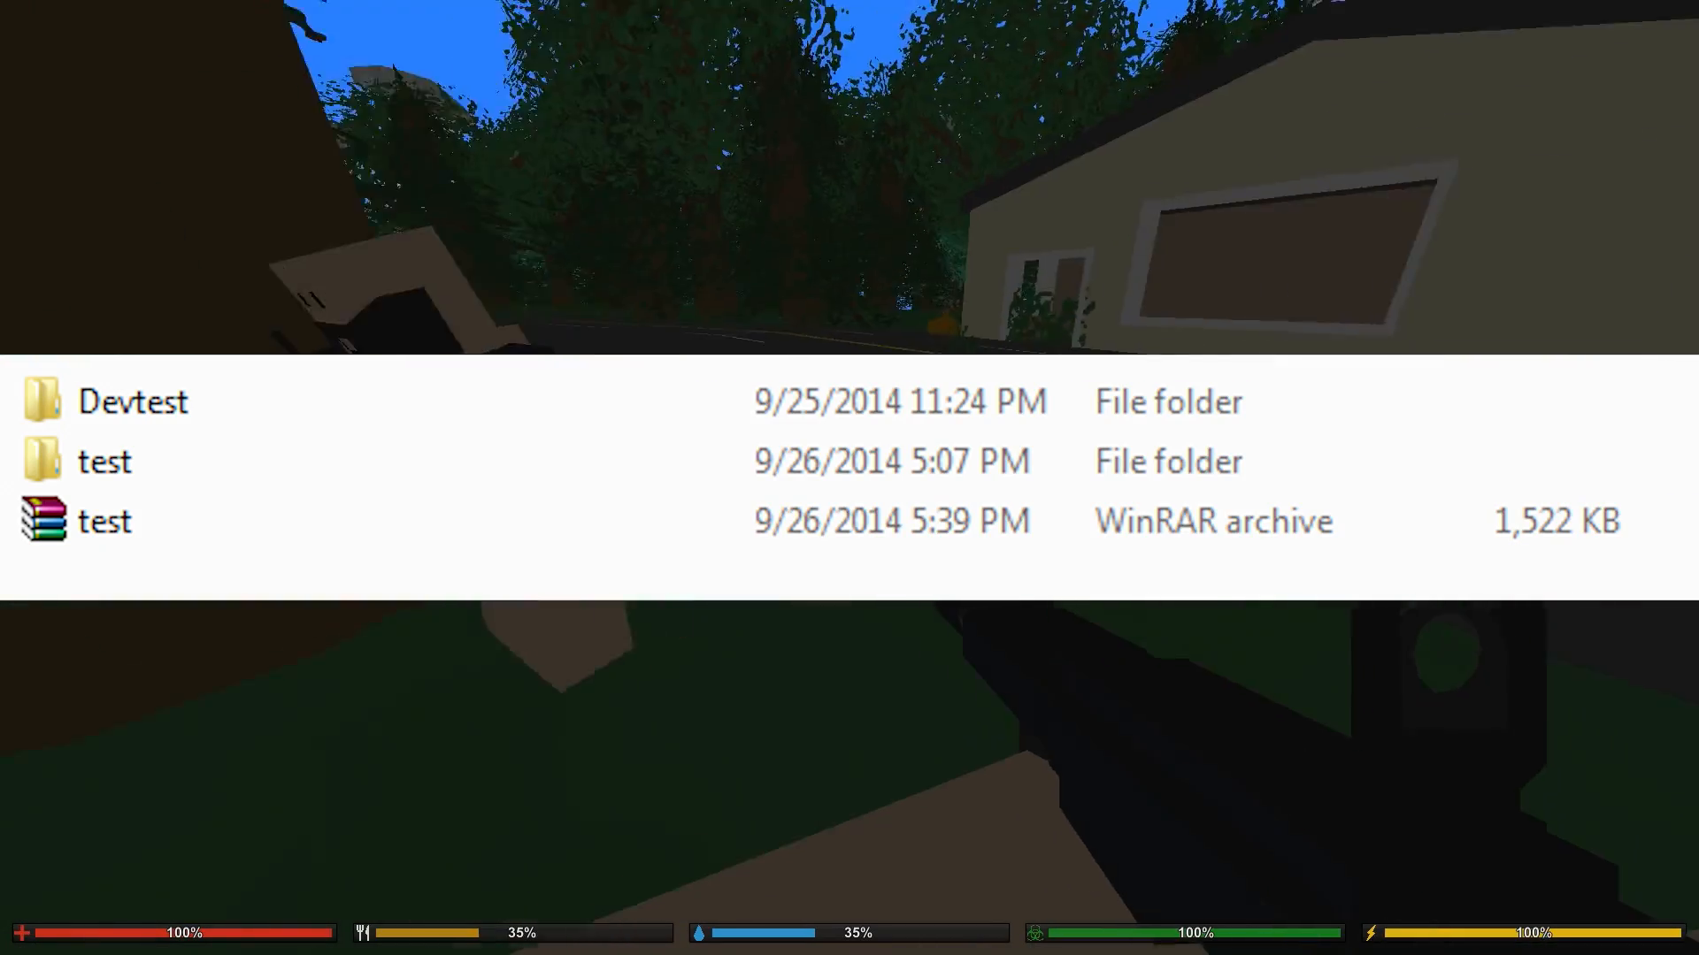
key("s")
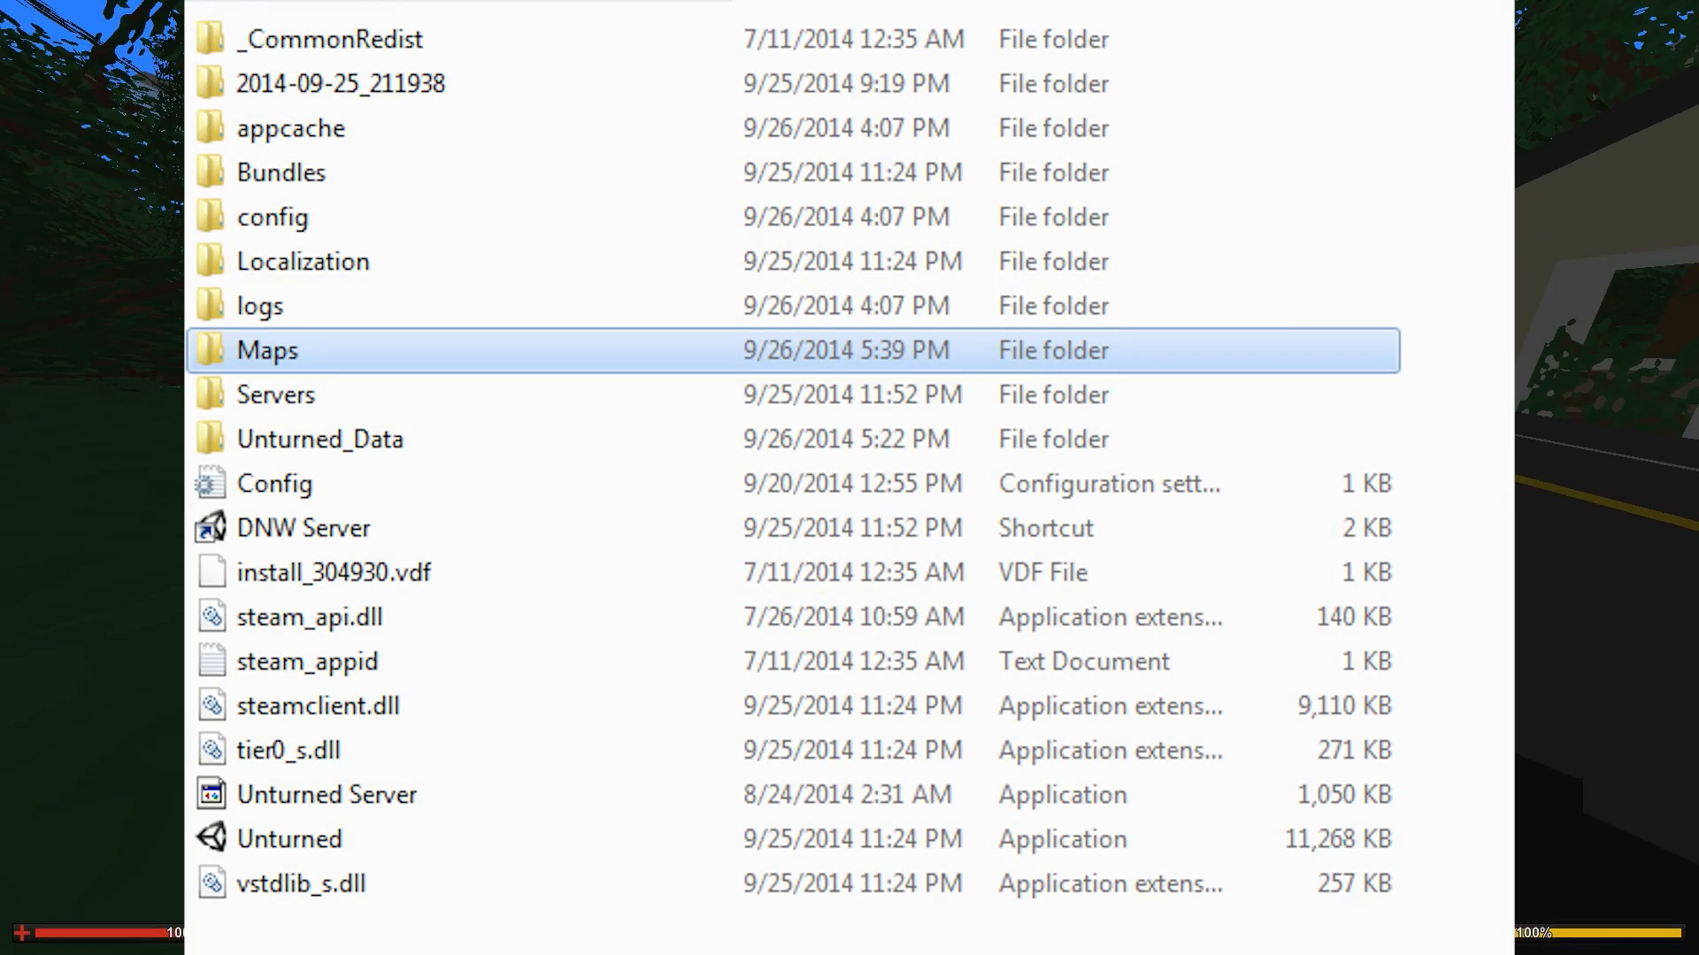
key("w")
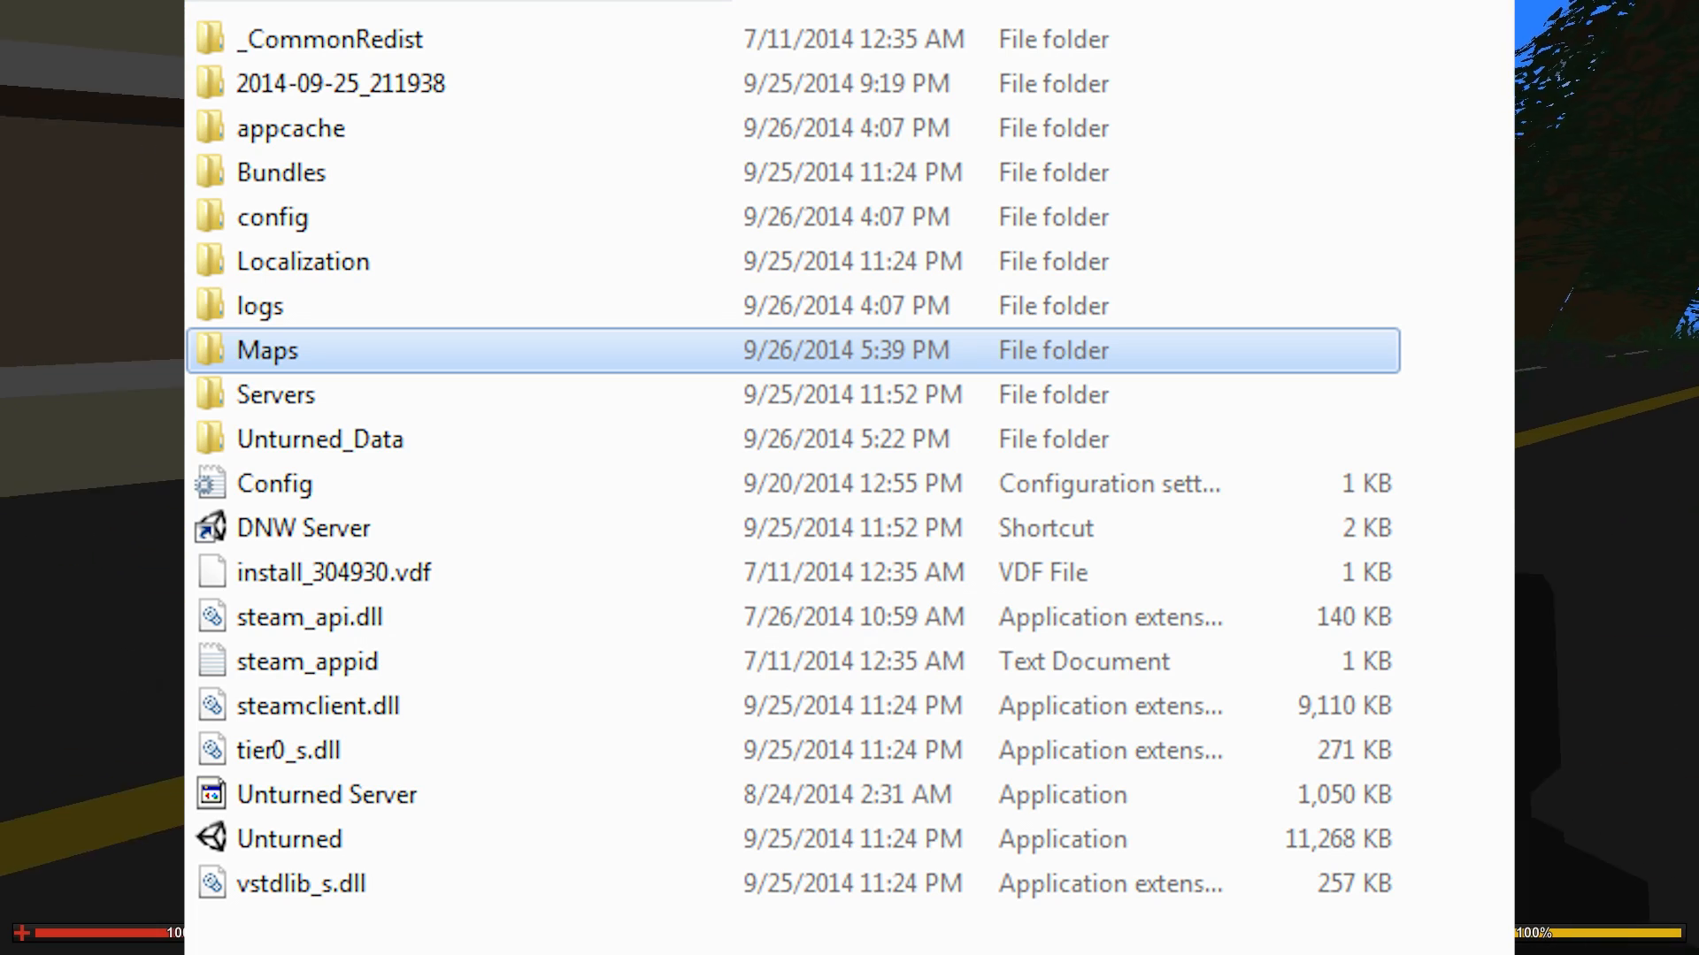
key("w")
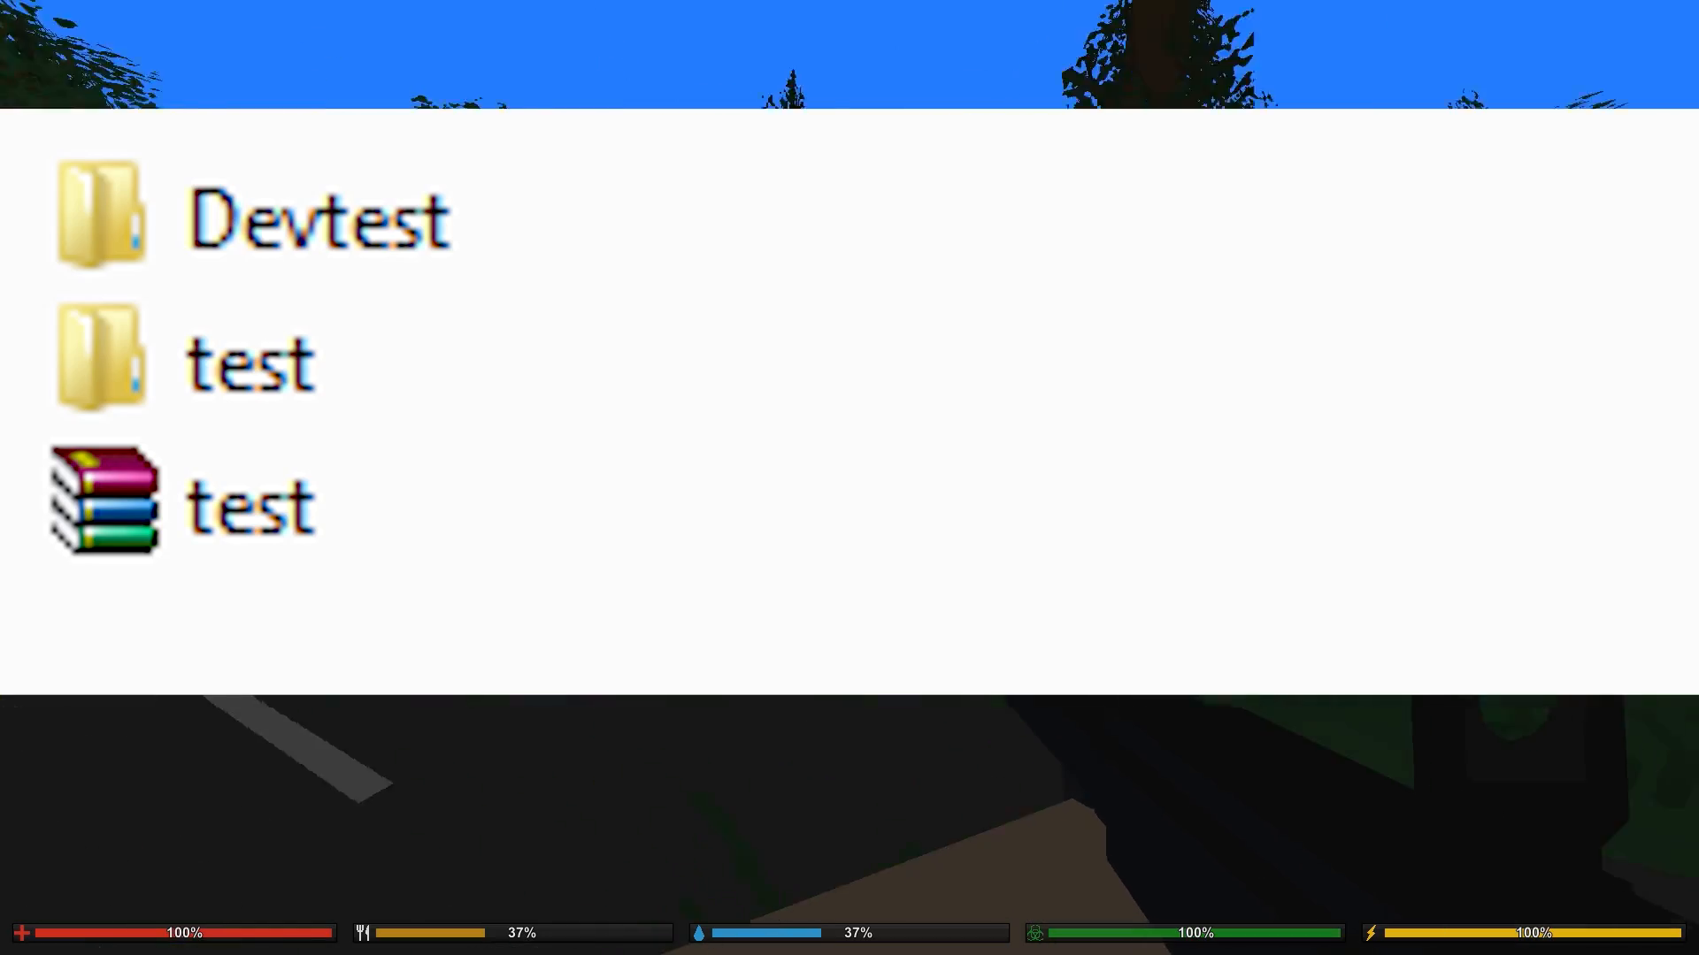
key("w")
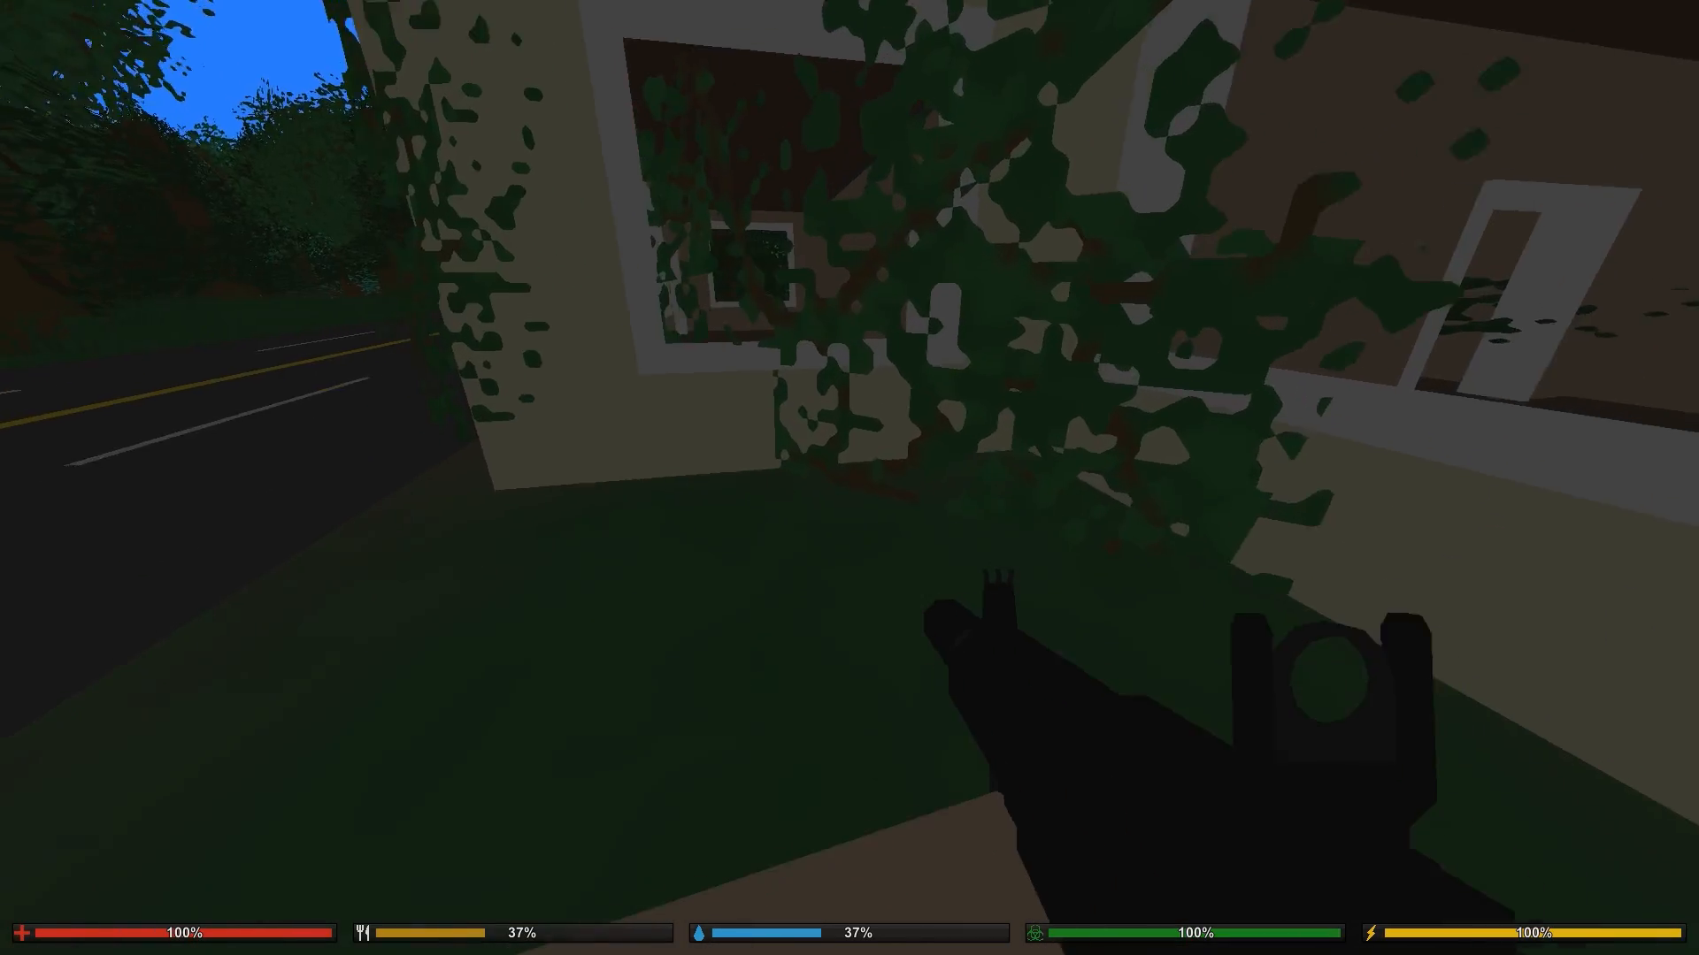
key("space")
key("w")
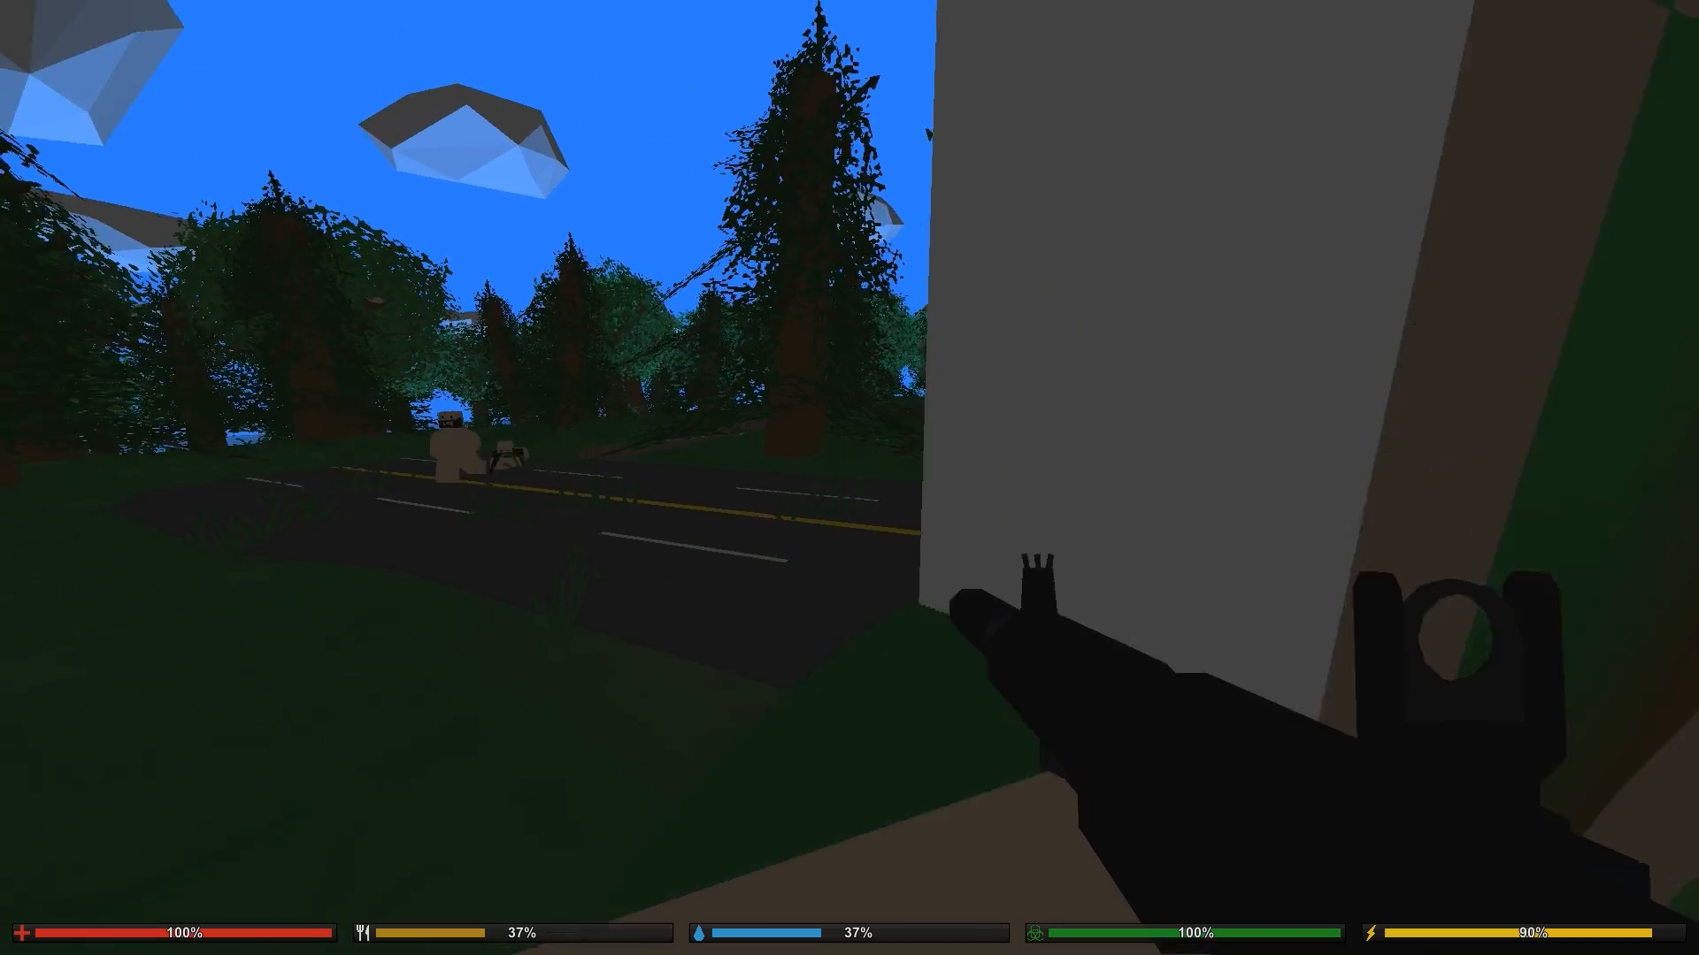
key("w")
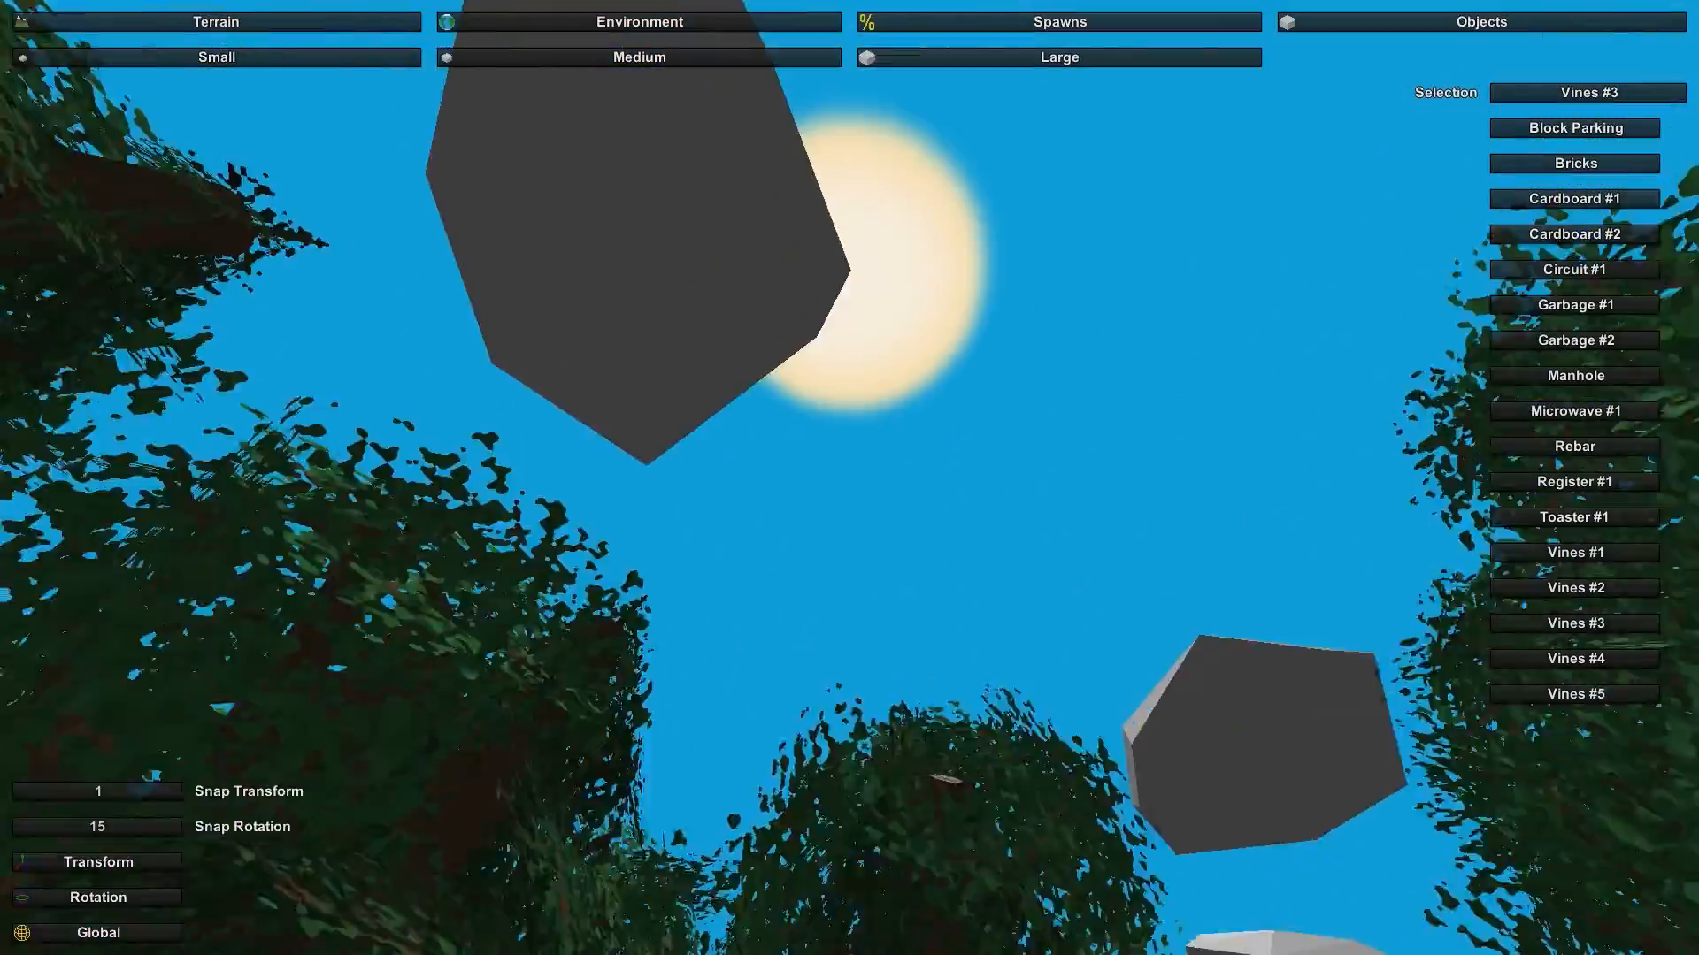
Step: Place a Garbage #2 object at the house's front corner and a Garbage #1 object in front of the doorway
key("w")
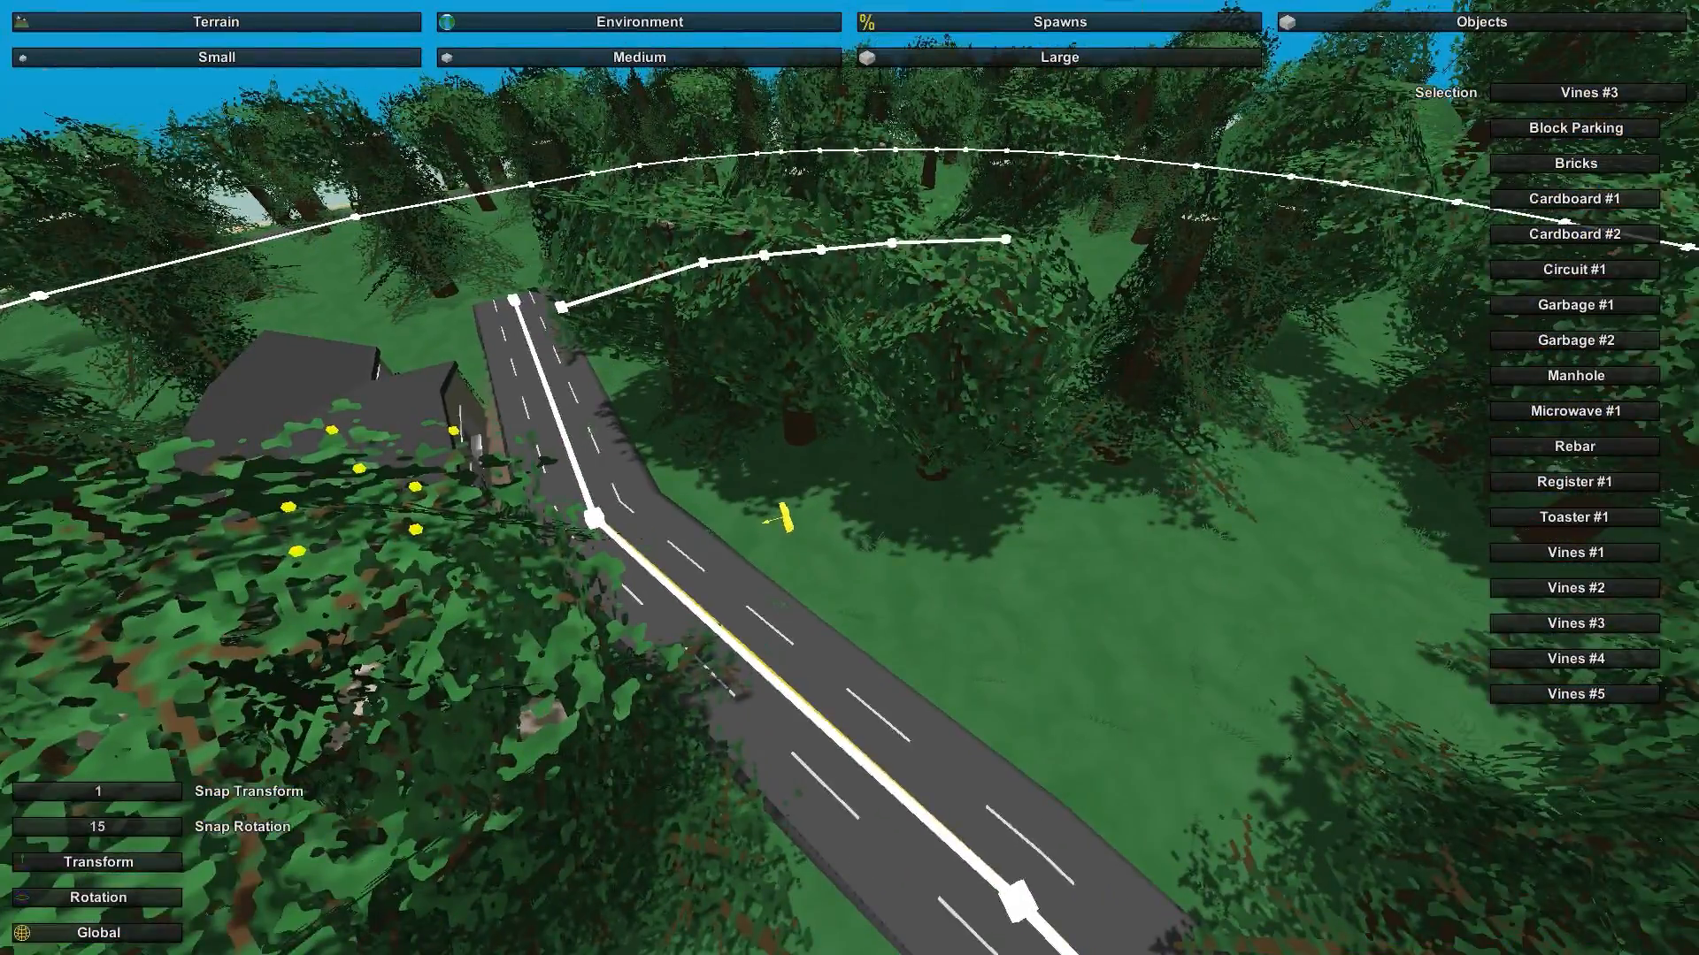
left_click(1558, 338)
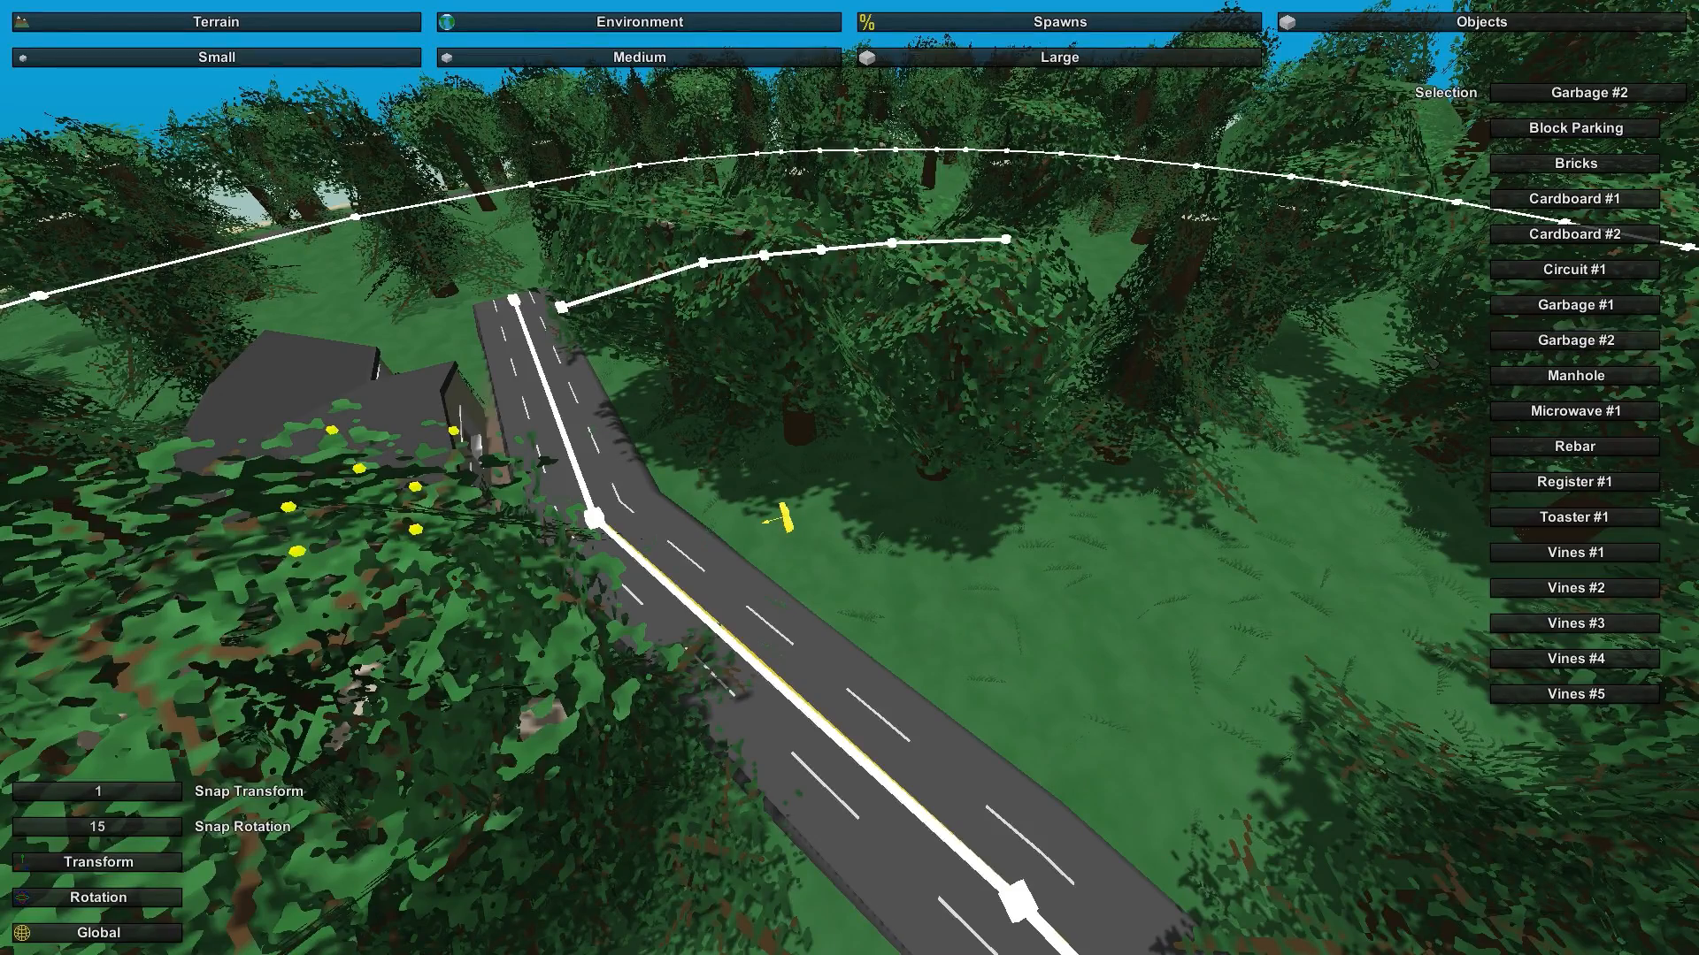
key("w")
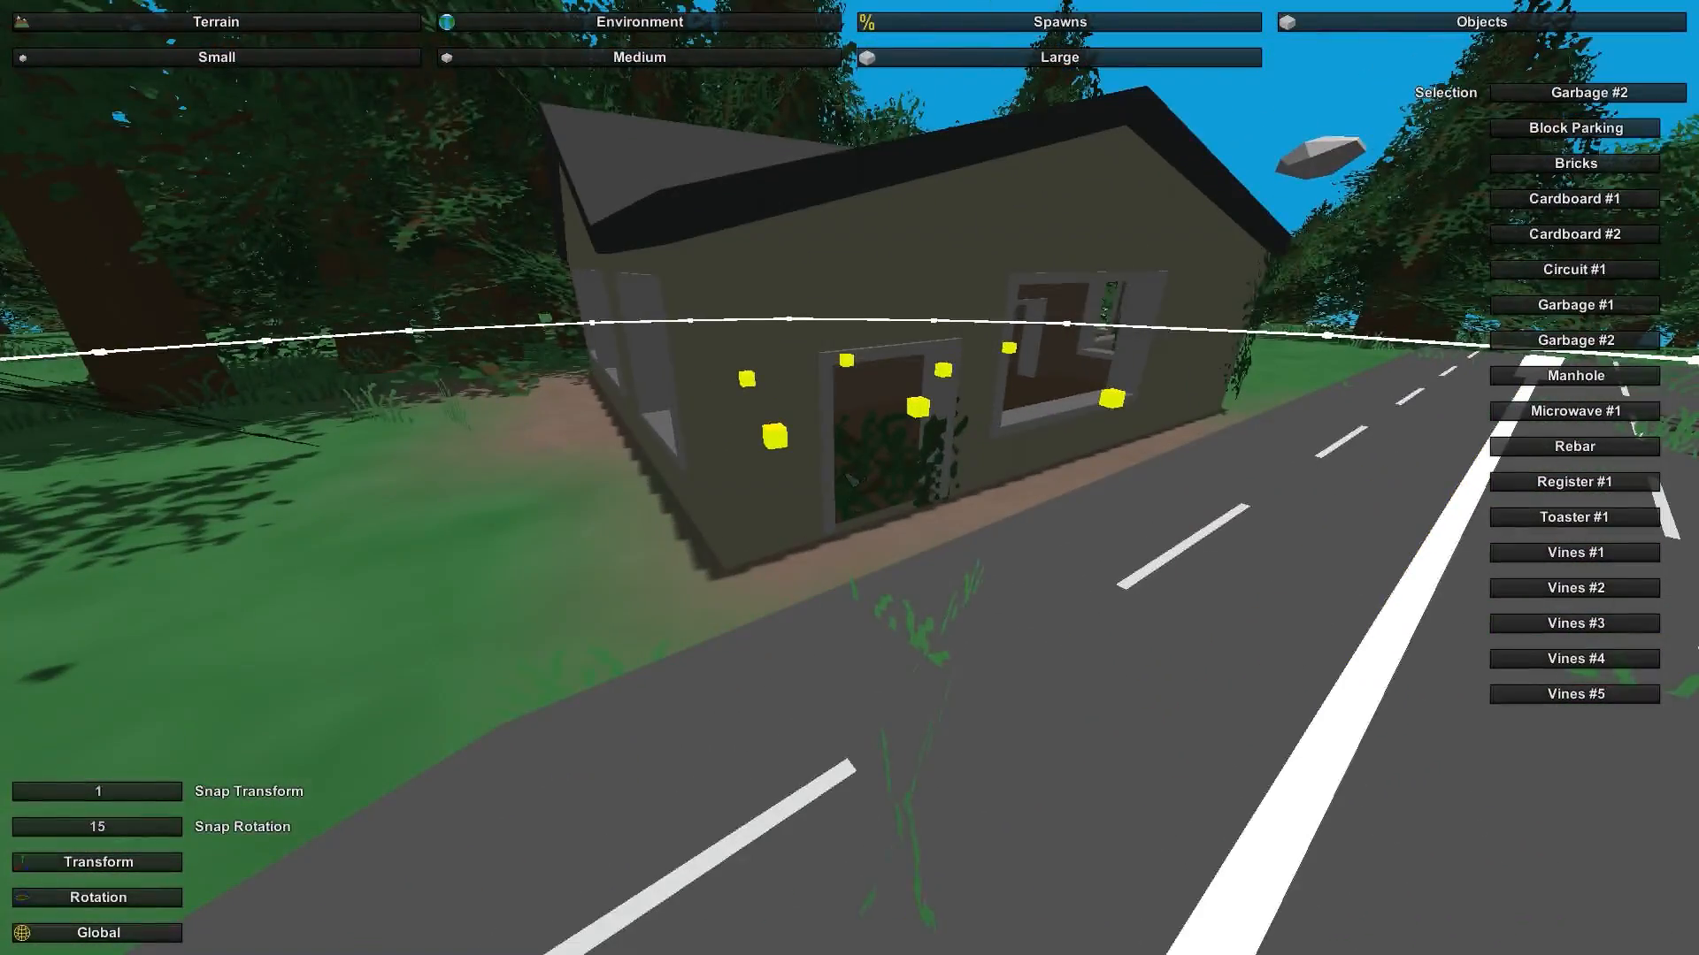
left_click(666, 583)
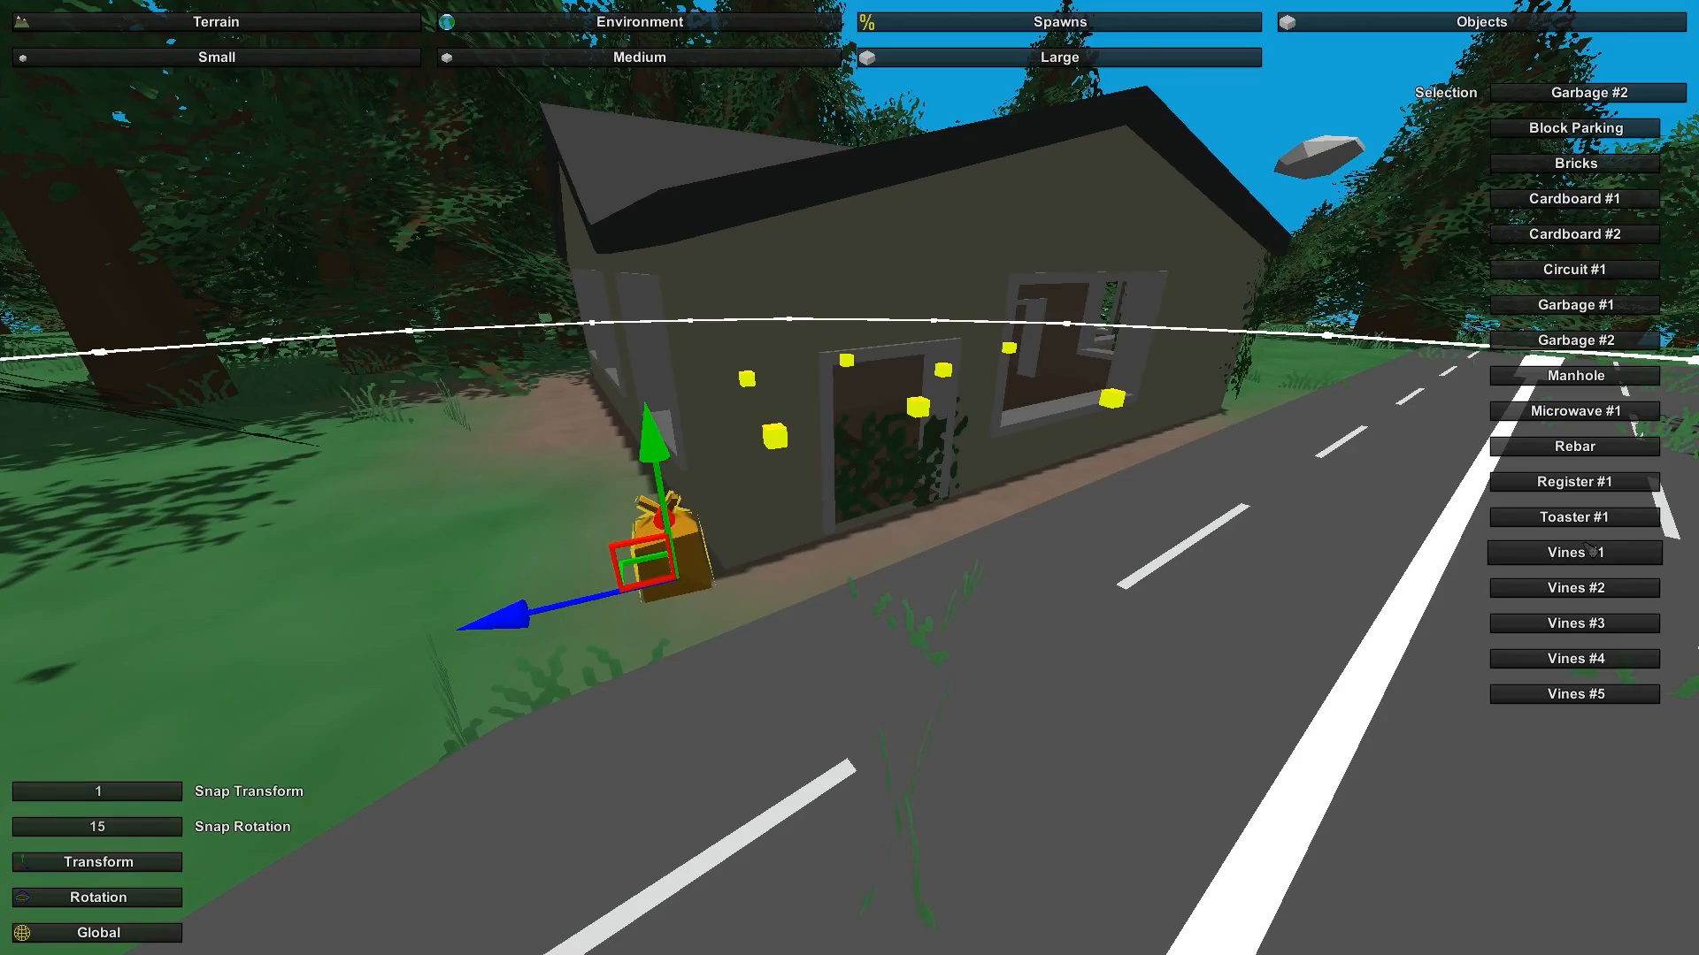
left_click(1574, 304)
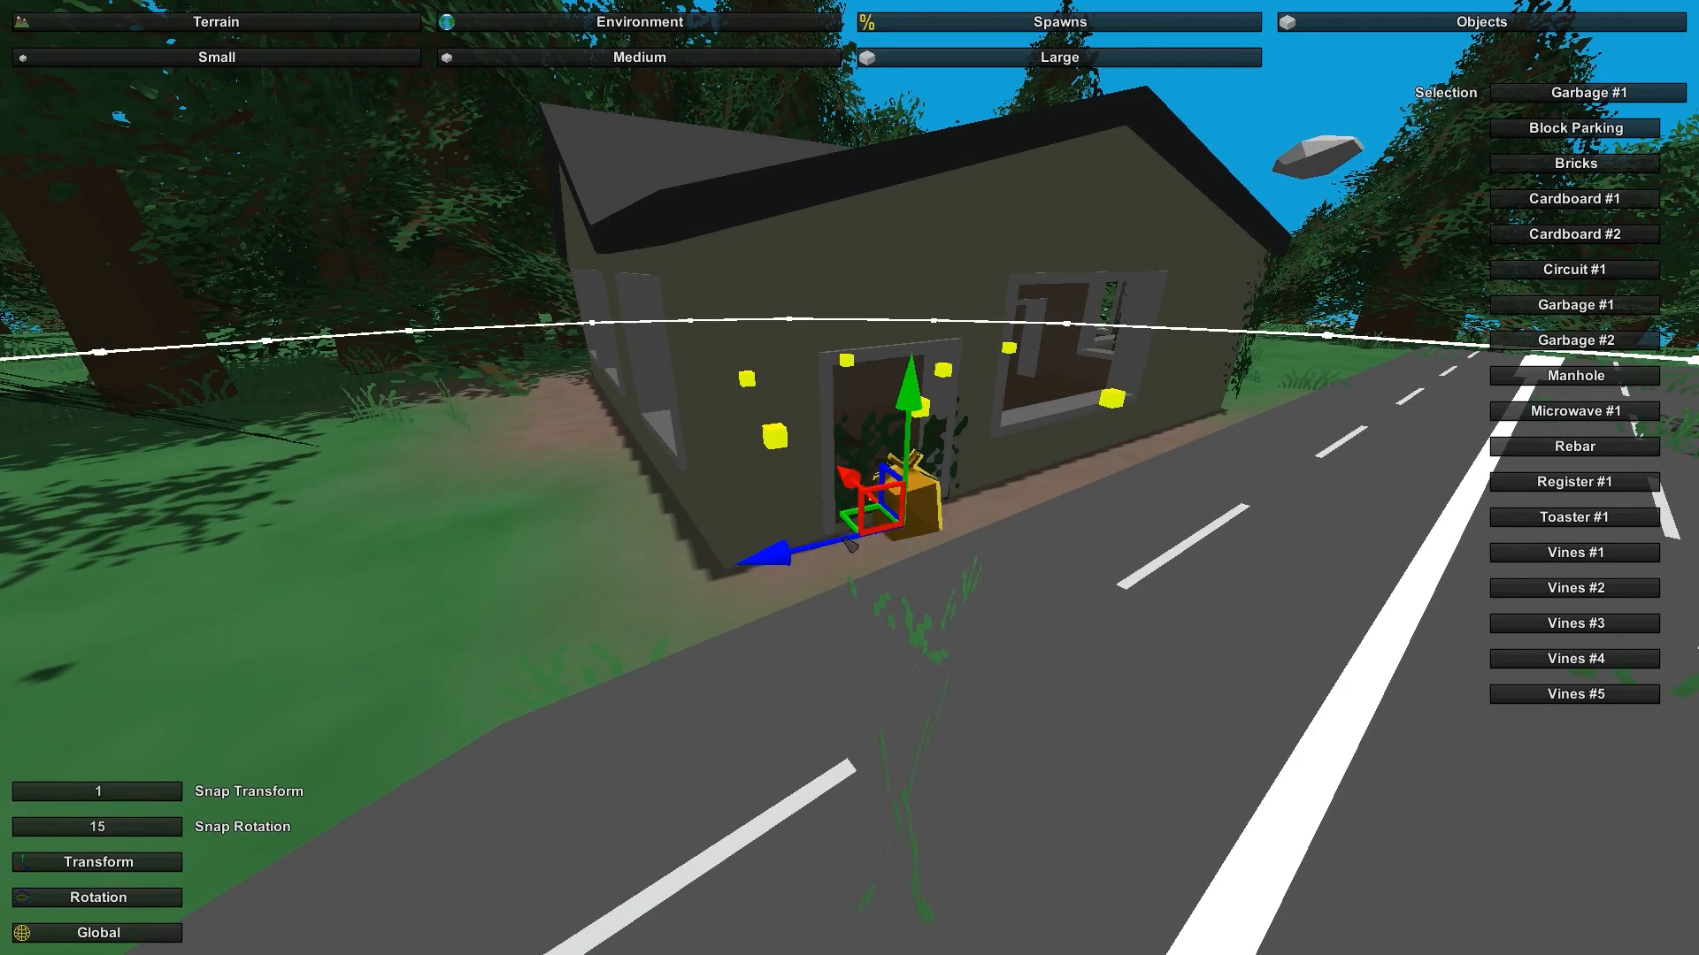